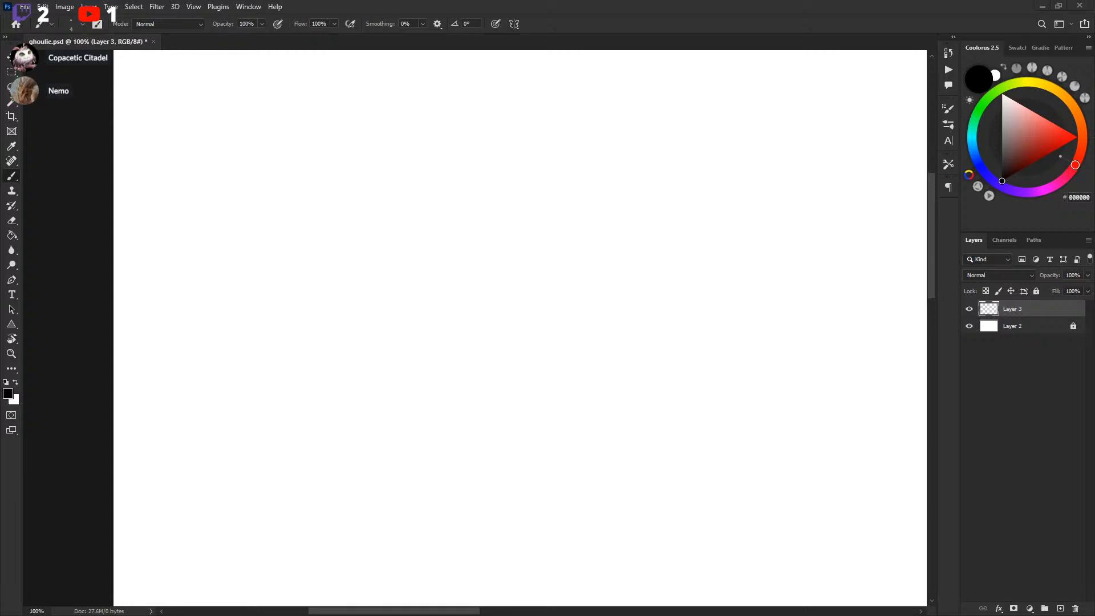
Try several loose test strokes on the blank layer and undo each of them
{"action": "left_click_drag", "start_coordinate": [685, 200], "coordinate": [686, 215]}
{"action": "mouse_move", "coordinate": [519, 221]}
{"action": "left_mouse_down"}
{"action": "mouse_move", "coordinate": [772, 236]}
{"action": "mouse_move", "coordinate": [679, 247]}
{"action": "mouse_move", "coordinate": [650, 224]}
{"action": "mouse_move", "coordinate": [638, 230]}
{"action": "mouse_move", "coordinate": [642, 272]}
{"action": "mouse_move", "coordinate": [651, 252]}
{"action": "mouse_move", "coordinate": [628, 245]}
{"action": "left_mouse_up"}
{"action": "key", "text": "ctrl+z"}
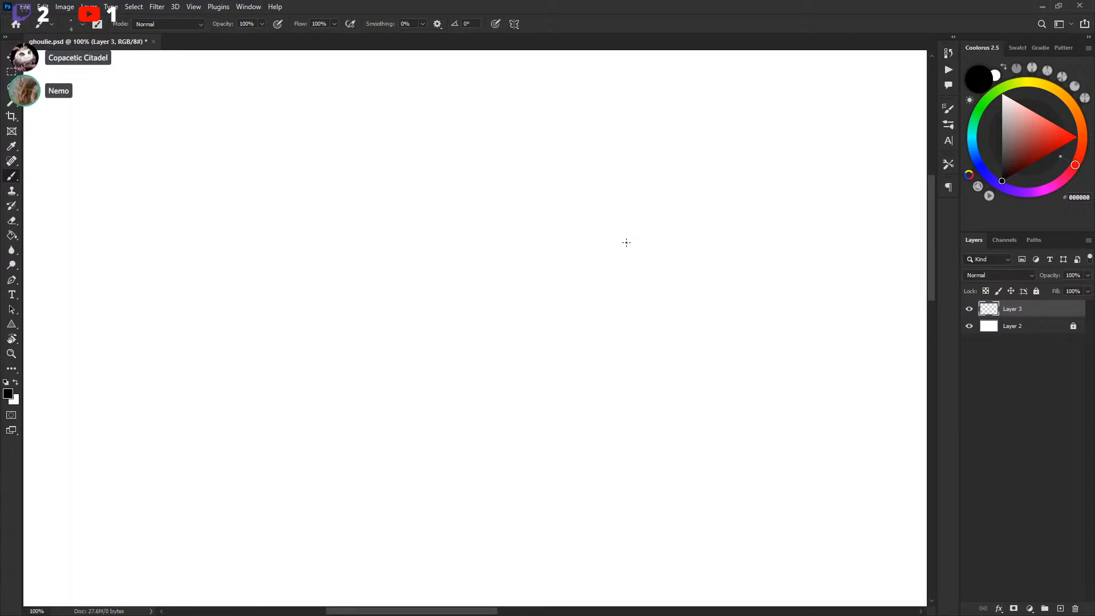
{"action": "mouse_move", "coordinate": [185, 145]}
{"action": "left_mouse_down"}
{"action": "mouse_move", "coordinate": [281, 289]}
{"action": "mouse_move", "coordinate": [494, 171]}
{"action": "mouse_move", "coordinate": [683, 349]}
{"action": "mouse_move", "coordinate": [244, 440]}
{"action": "mouse_move", "coordinate": [769, 386]}
{"action": "left_mouse_up"}
{"action": "key", "text": "ctrl+z"}
{"action": "mouse_move", "coordinate": [246, 120]}
{"action": "left_mouse_down"}
{"action": "mouse_move", "coordinate": [174, 235]}
{"action": "mouse_move", "coordinate": [266, 369]}
{"action": "mouse_move", "coordinate": [846, 228]}
{"action": "left_mouse_up"}
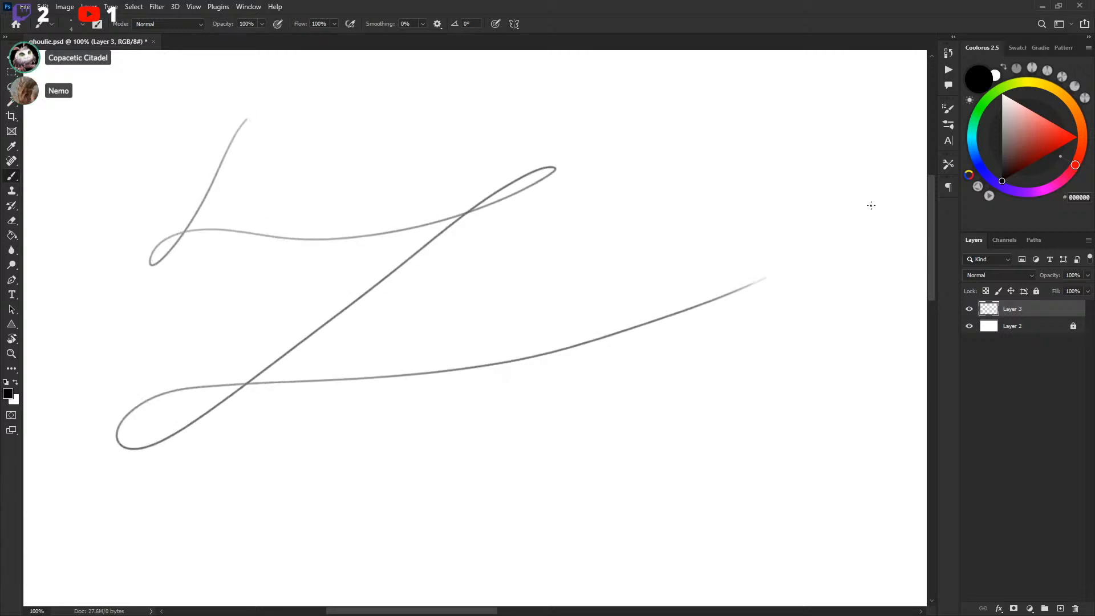
{"action": "key", "text": "ctrl+z"}
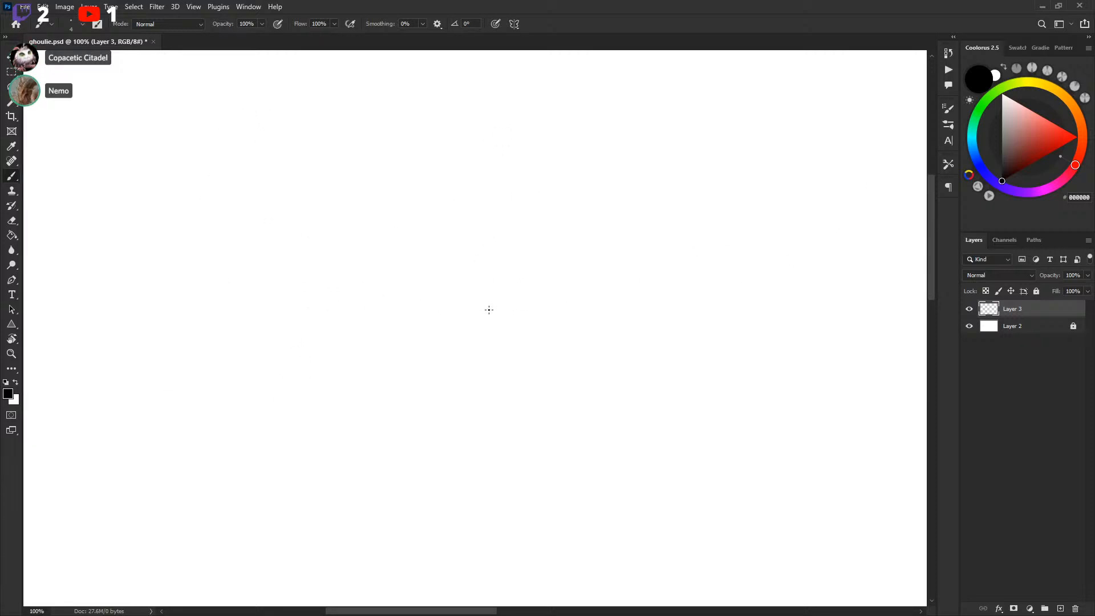
{"action": "mouse_move", "coordinate": [439, 287]}
{"action": "left_mouse_down"}
{"action": "mouse_move", "coordinate": [477, 300]}
{"action": "mouse_move", "coordinate": [421, 292]}
{"action": "mouse_move", "coordinate": [440, 302]}
{"action": "left_mouse_up"}
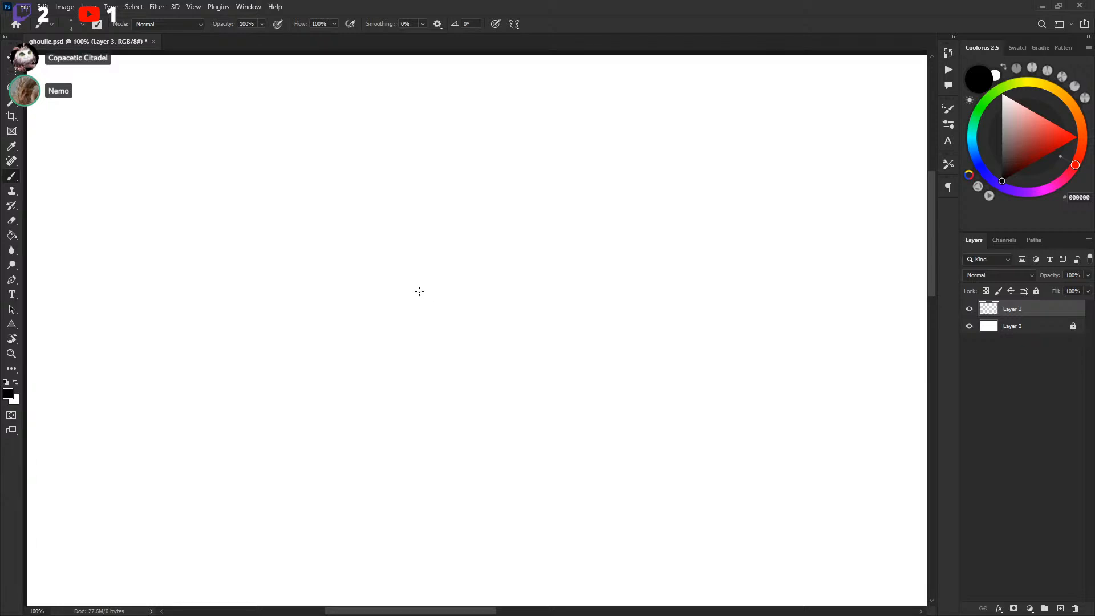
{"action": "mouse_move", "coordinate": [302, 261]}
{"action": "left_mouse_down"}
{"action": "mouse_move", "coordinate": [406, 300]}
{"action": "mouse_move", "coordinate": [406, 257]}
{"action": "mouse_move", "coordinate": [496, 237]}
{"action": "left_mouse_up"}
{"action": "key", "text": "ctrl+z"}
{"action": "key", "text": "ctrl+z"}
{"action": "left_click_drag", "start_coordinate": [371, 317], "coordinate": [485, 319]}
{"action": "key", "text": "ctrl+z"}
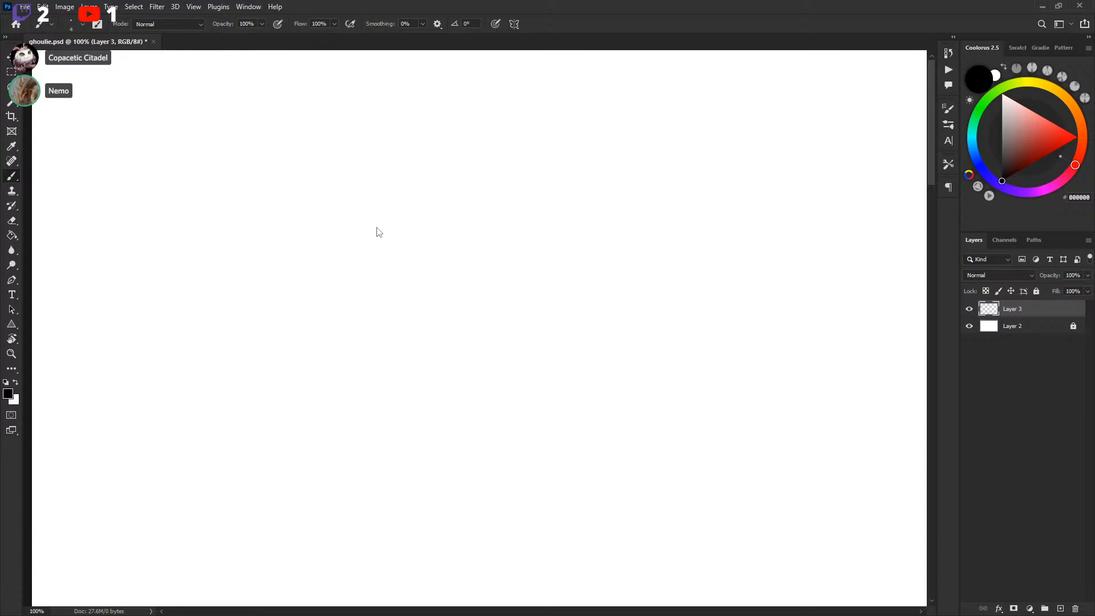
Reduce the brush size and open a new window for ghoulie.psd, then close it again
{"action": "key", "text": "["}
{"action": "left_click", "coordinate": [259, 6]}
{"action": "mouse_move", "coordinate": [283, 22]}
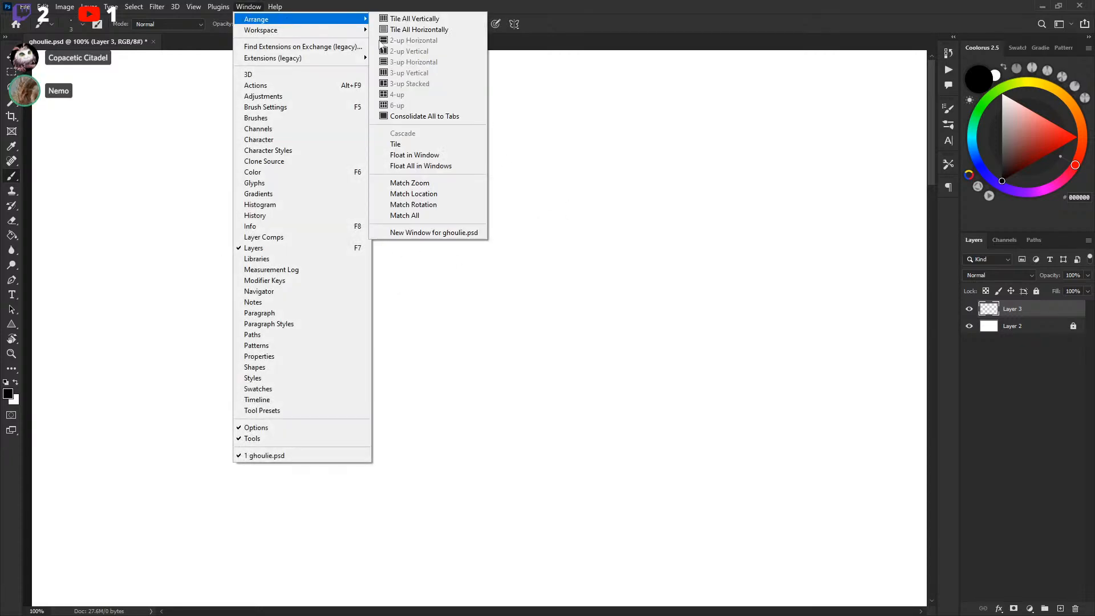
{"action": "left_click", "coordinate": [446, 233]}
{"action": "left_click", "coordinate": [153, 42]}
Set the view to 100% zoom and save ghoulie.psd
{"action": "key", "text": "ctrl+1"}
{"action": "left_click_drag", "start_coordinate": [218, 179], "coordinate": [579, 443]}
{"action": "mouse_move", "coordinate": [299, 176]}
{"action": "left_mouse_down"}
{"action": "mouse_move", "coordinate": [418, 308]}
{"action": "mouse_move", "coordinate": [545, 330]}
{"action": "mouse_move", "coordinate": [472, 290]}
{"action": "left_mouse_up"}
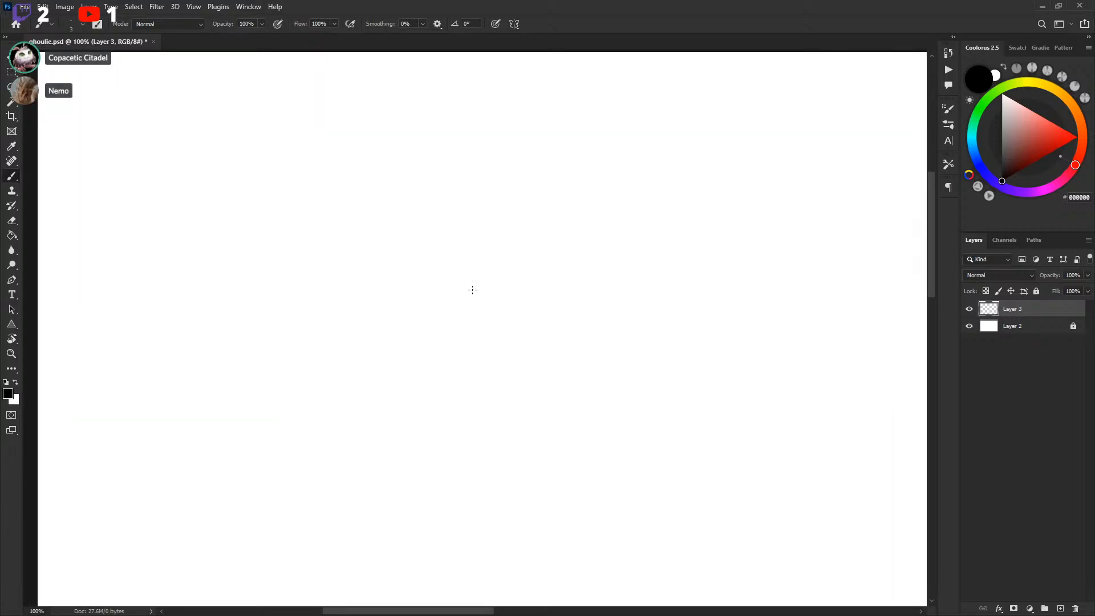
{"action": "key", "text": "ctrl+s"}
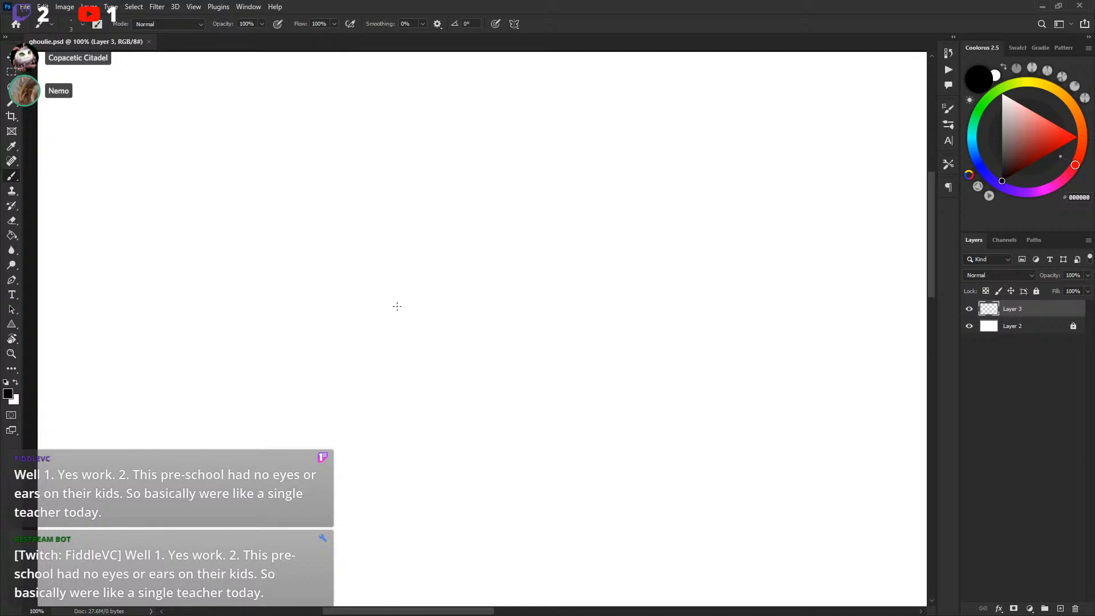
Draw a few more warm-up strokes on Layer 3 and undo them
{"action": "mouse_move", "coordinate": [391, 203]}
{"action": "left_mouse_down"}
{"action": "mouse_move", "coordinate": [403, 265]}
{"action": "mouse_move", "coordinate": [587, 183]}
{"action": "left_mouse_up"}
{"action": "key", "text": "ctrl+z"}
{"action": "left_click_drag", "start_coordinate": [354, 276], "coordinate": [561, 291]}
{"action": "key", "text": "ctrl+z"}
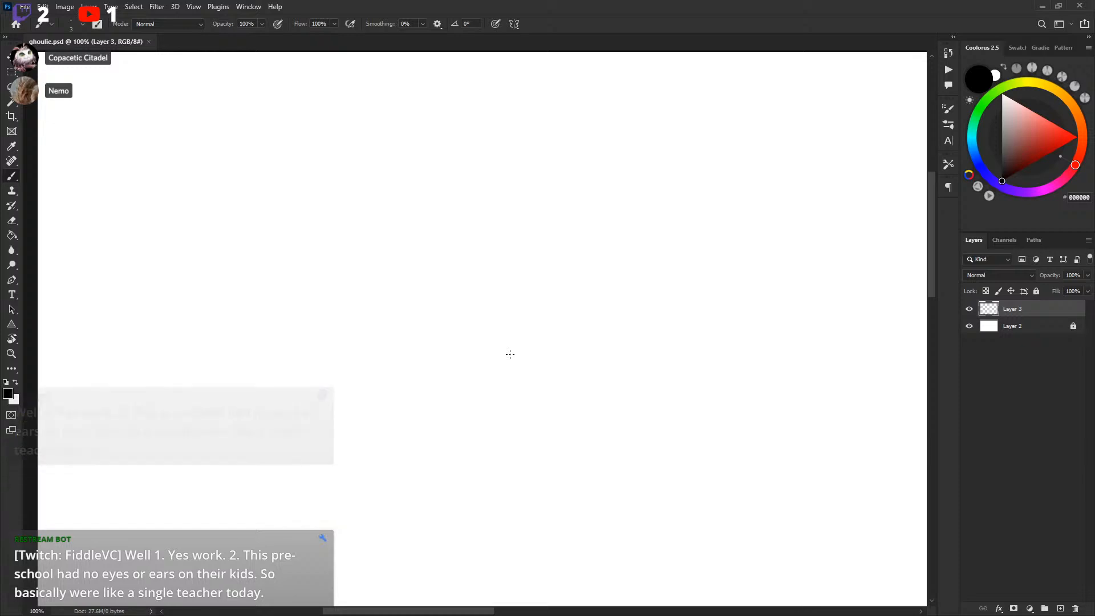
{"action": "mouse_move", "coordinate": [367, 207]}
{"action": "left_mouse_down"}
{"action": "mouse_move", "coordinate": [464, 257]}
{"action": "mouse_move", "coordinate": [514, 257]}
{"action": "left_mouse_up"}
{"action": "key", "text": "ctrl+z"}
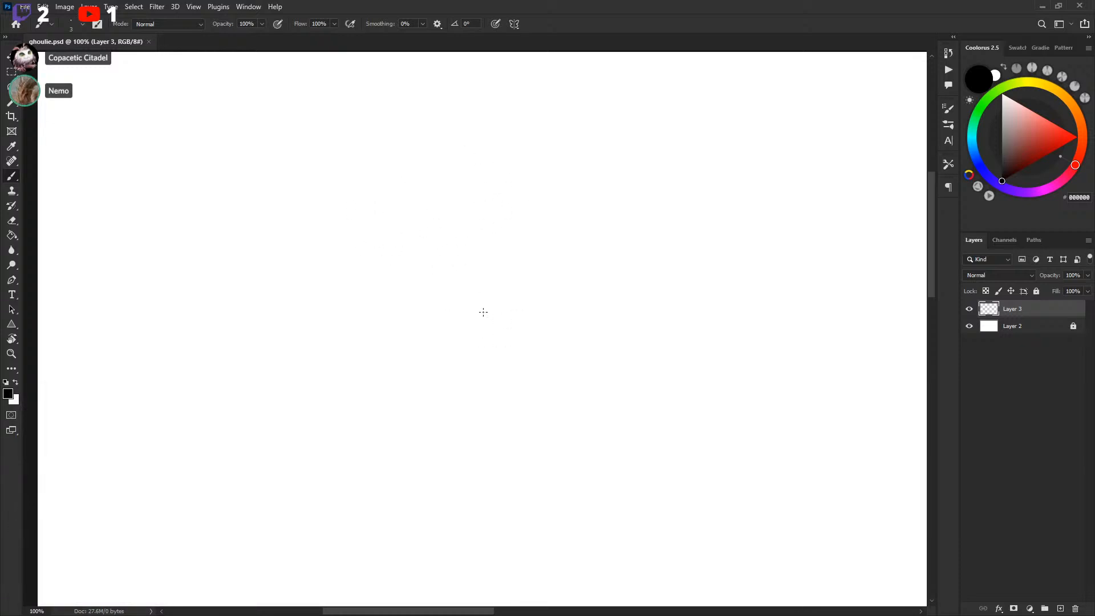
Sketch two rough strokes, then lasso-select part of them, delete it and deselect
{"action": "mouse_move", "coordinate": [466, 263]}
{"action": "left_mouse_down"}
{"action": "mouse_move", "coordinate": [433, 216]}
{"action": "mouse_move", "coordinate": [420, 243]}
{"action": "left_mouse_up"}
{"action": "left_click_drag", "start_coordinate": [421, 245], "coordinate": [435, 213]}
{"action": "key", "text": "l"}
{"action": "left_click_drag", "start_coordinate": [419, 195], "coordinate": [477, 175]}
{"action": "key", "text": "Delete"}
{"action": "key", "text": "ctrl+d"}
With the brush, sketch the rough outline of a hunched body with a round head in the canvas centre
{"action": "key", "text": "b"}
{"action": "left_click_drag", "start_coordinate": [447, 212], "coordinate": [465, 268]}
{"action": "key", "text": "ctrl+z"}
{"action": "mouse_move", "coordinate": [474, 195]}
{"action": "left_mouse_down"}
{"action": "mouse_move", "coordinate": [515, 234]}
{"action": "mouse_move", "coordinate": [440, 224]}
{"action": "left_mouse_up"}
{"action": "left_click_drag", "start_coordinate": [564, 234], "coordinate": [587, 260]}
{"action": "mouse_move", "coordinate": [591, 260]}
{"action": "left_mouse_down"}
{"action": "mouse_move", "coordinate": [515, 218]}
{"action": "mouse_move", "coordinate": [415, 238]}
{"action": "mouse_move", "coordinate": [402, 253]}
{"action": "left_mouse_up"}
{"action": "left_click_drag", "start_coordinate": [448, 223], "coordinate": [375, 263]}
{"action": "left_click_drag", "start_coordinate": [526, 217], "coordinate": [549, 278]}
{"action": "mouse_move", "coordinate": [450, 219]}
{"action": "left_mouse_down"}
{"action": "mouse_move", "coordinate": [379, 257]}
{"action": "mouse_move", "coordinate": [390, 290]}
{"action": "left_mouse_up"}
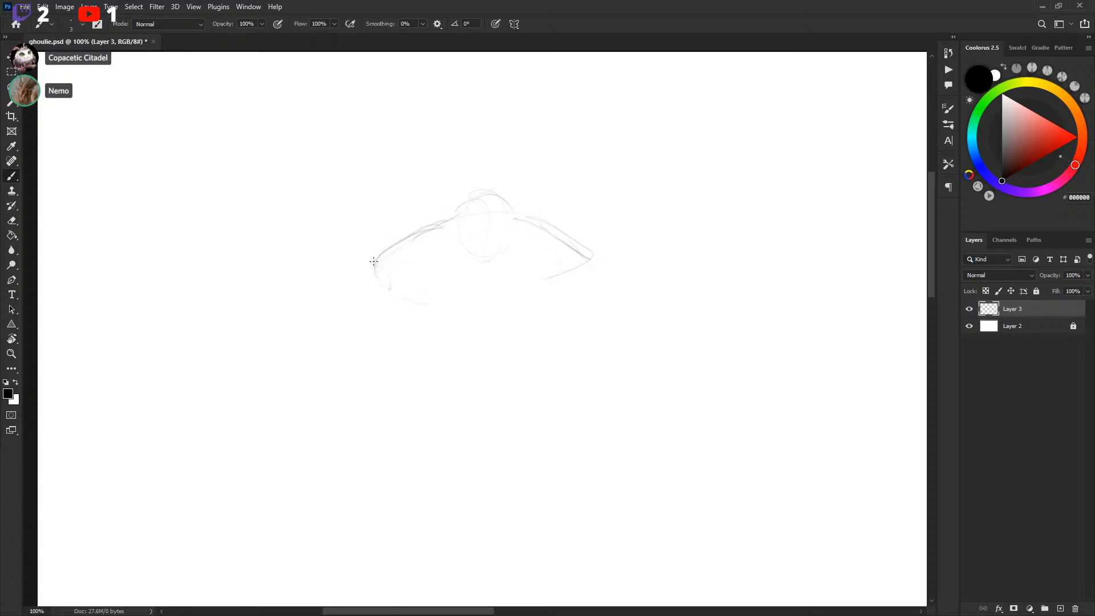
{"action": "left_click_drag", "start_coordinate": [594, 267], "coordinate": [556, 287]}
{"action": "left_click_drag", "start_coordinate": [500, 261], "coordinate": [520, 221]}
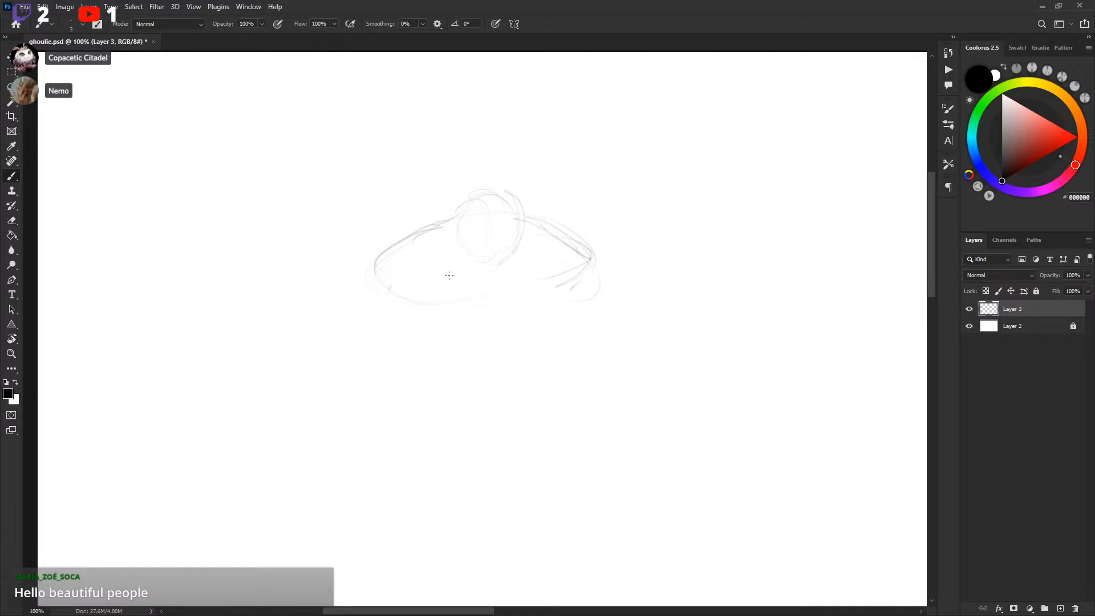
Sketch the arm and hand shapes on the left and a rounded limb shape to the right of the body
{"action": "scroll", "coordinate": [536, 269], "scroll_direction": "down", "scroll_amount": 2}
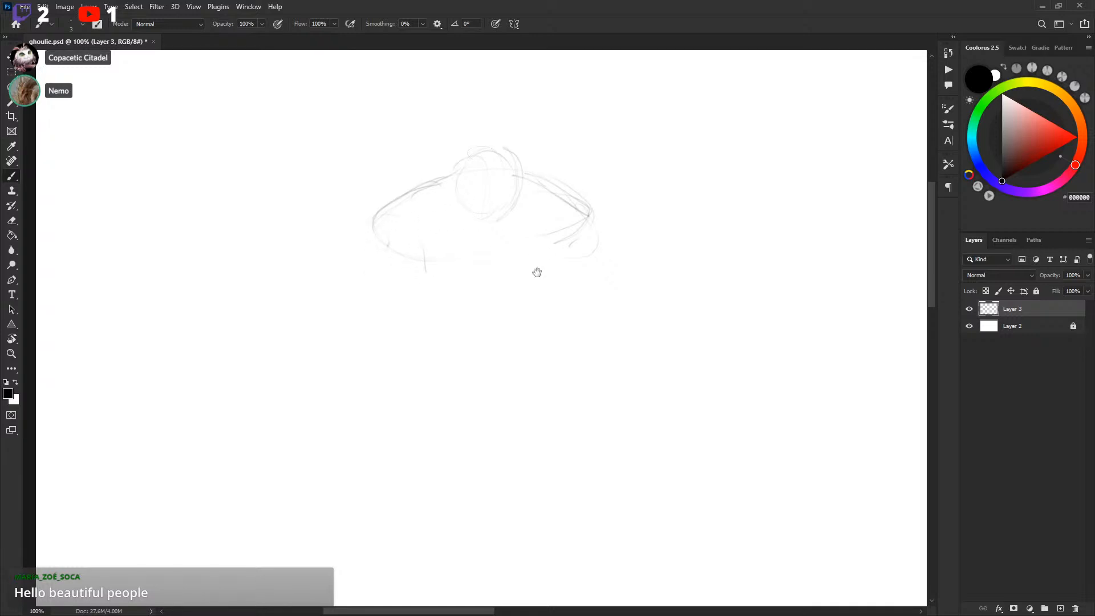
{"action": "left_click_drag", "start_coordinate": [394, 197], "coordinate": [311, 282]}
{"action": "left_click_drag", "start_coordinate": [382, 260], "coordinate": [359, 298]}
{"action": "left_click_drag", "start_coordinate": [415, 245], "coordinate": [369, 310]}
{"action": "mouse_move", "coordinate": [317, 279]}
{"action": "left_mouse_down"}
{"action": "mouse_move", "coordinate": [347, 259]}
{"action": "mouse_move", "coordinate": [363, 304]}
{"action": "mouse_move", "coordinate": [357, 243]}
{"action": "left_mouse_up"}
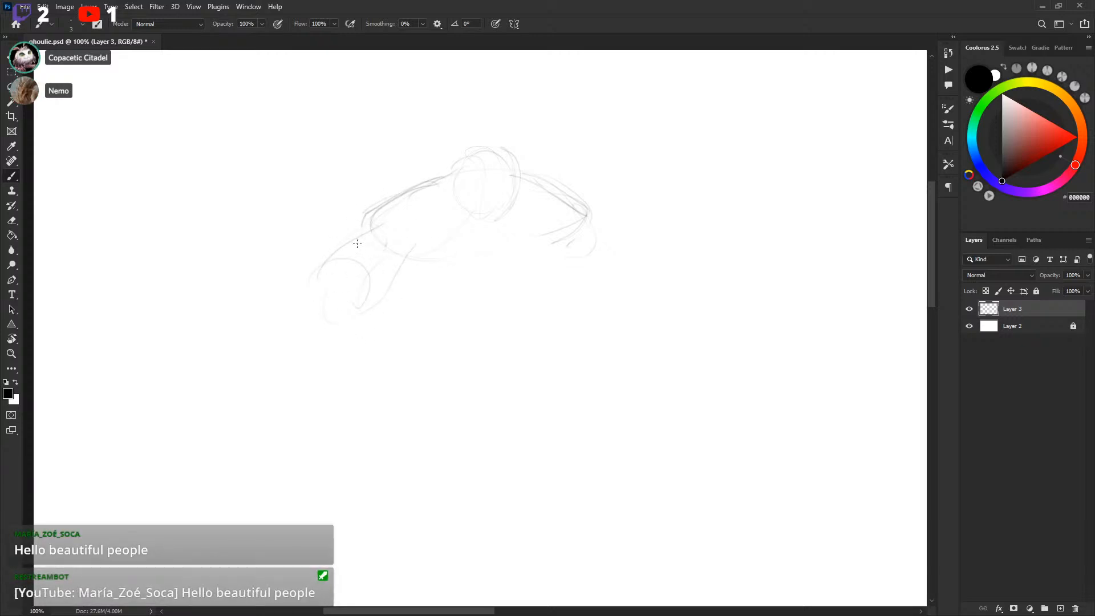
{"action": "left_click_drag", "start_coordinate": [421, 227], "coordinate": [383, 287]}
{"action": "mouse_move", "coordinate": [347, 255]}
{"action": "left_mouse_down"}
{"action": "mouse_move", "coordinate": [315, 299]}
{"action": "mouse_move", "coordinate": [406, 352]}
{"action": "left_mouse_up"}
{"action": "left_click_drag", "start_coordinate": [468, 318], "coordinate": [458, 323]}
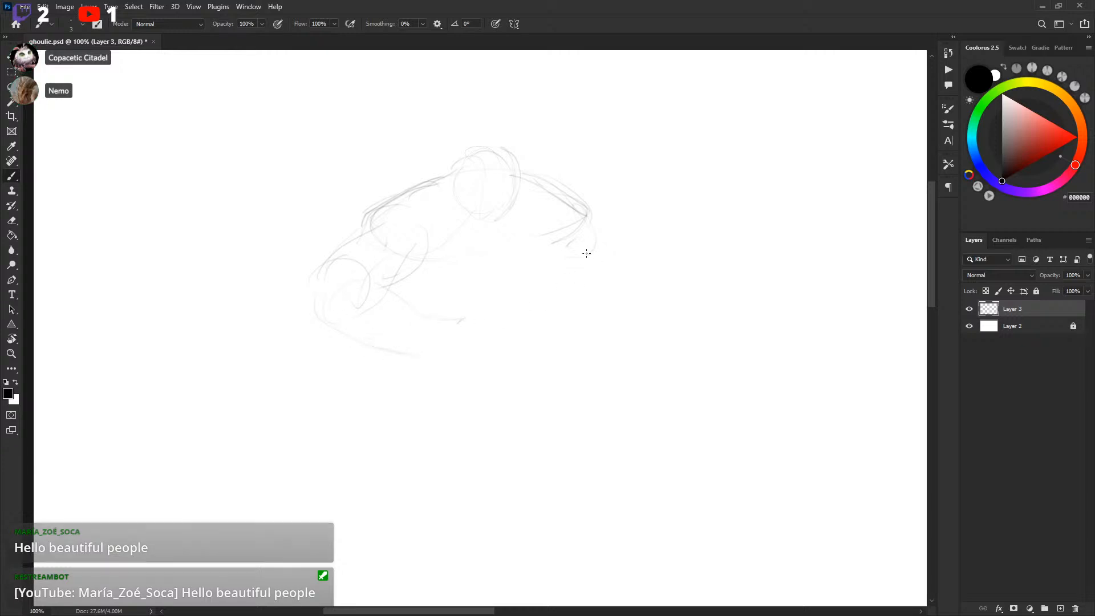
{"action": "mouse_move", "coordinate": [642, 231]}
{"action": "left_mouse_down"}
{"action": "mouse_move", "coordinate": [667, 266]}
{"action": "mouse_move", "coordinate": [654, 337]}
{"action": "left_mouse_up"}
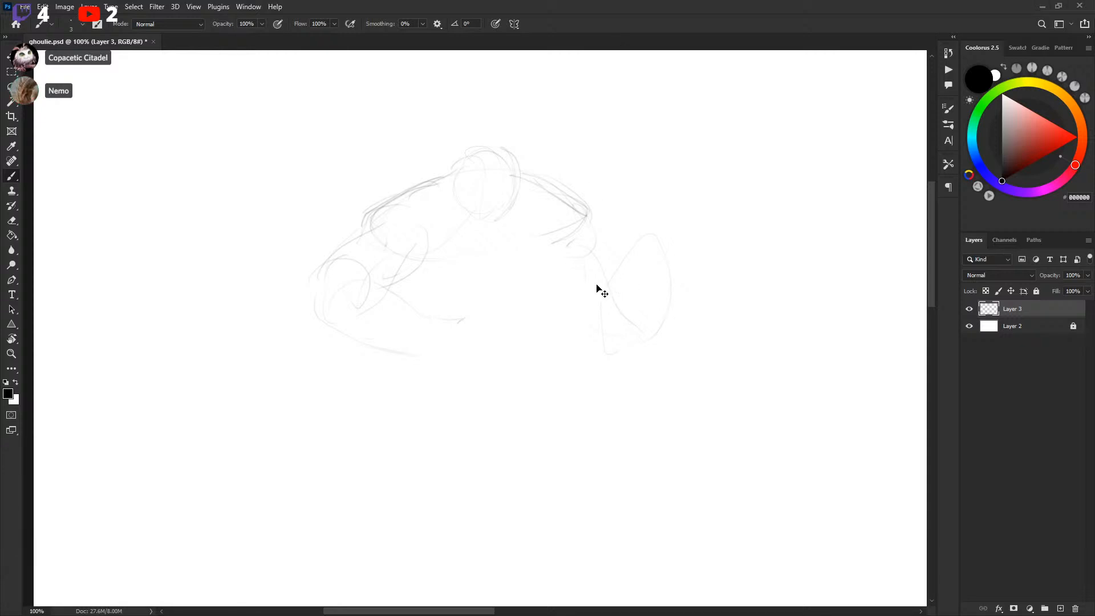
Paste the Ghoulie reference sheet to study the character, then undo the paste
{"action": "key", "text": "ctrl+v"}
{"action": "right_click", "coordinate": [565, 335]}
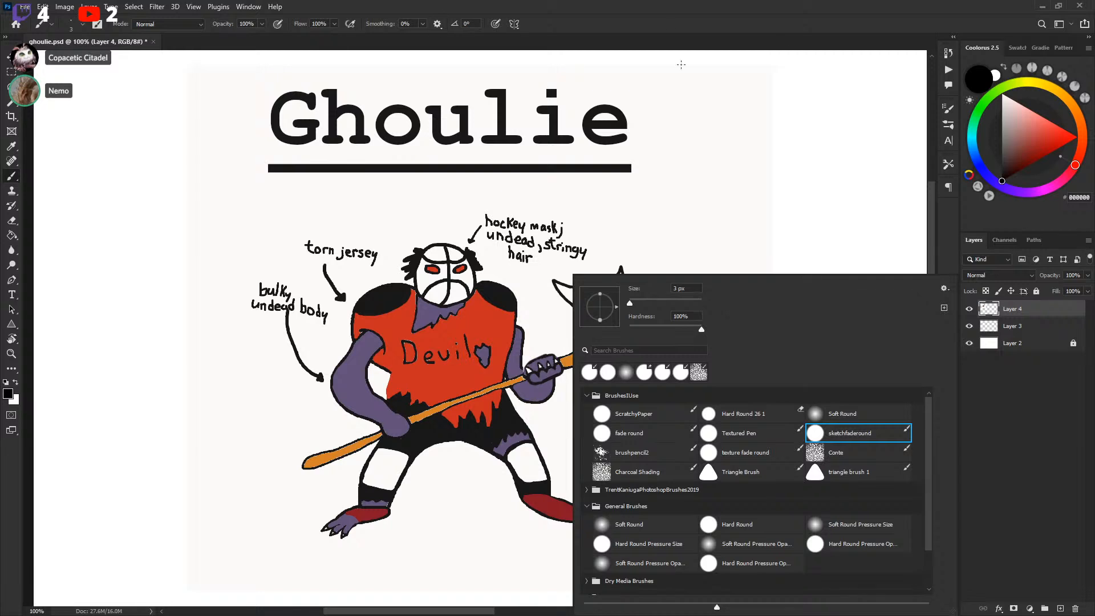
{"action": "key", "text": "Escape"}
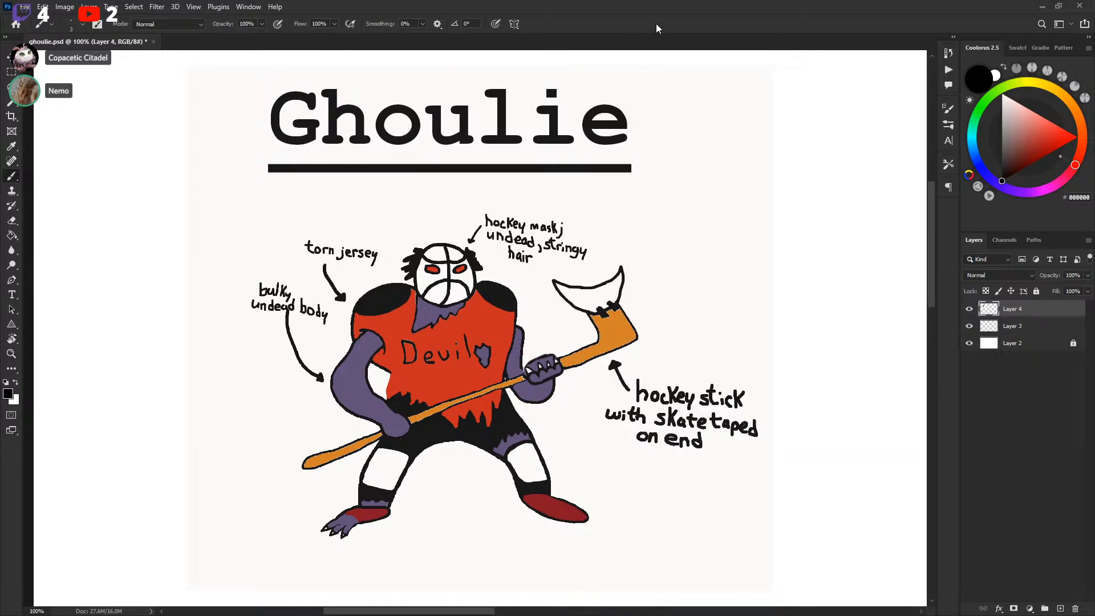
{"action": "left_click_drag", "start_coordinate": [590, 291], "coordinate": [596, 282]}
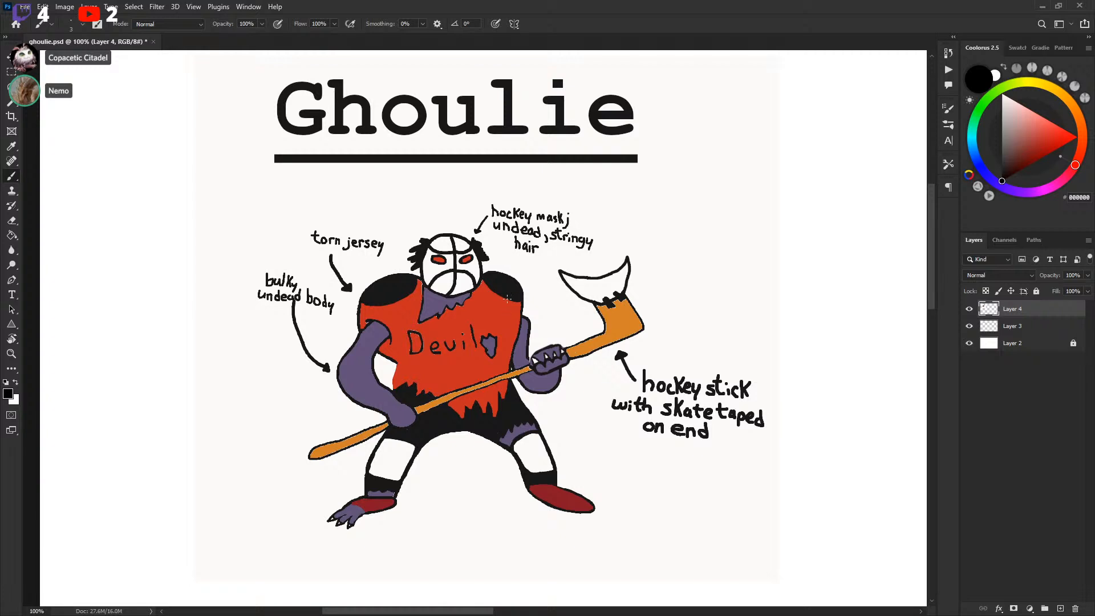
{"action": "left_click_drag", "start_coordinate": [514, 301], "coordinate": [519, 297]}
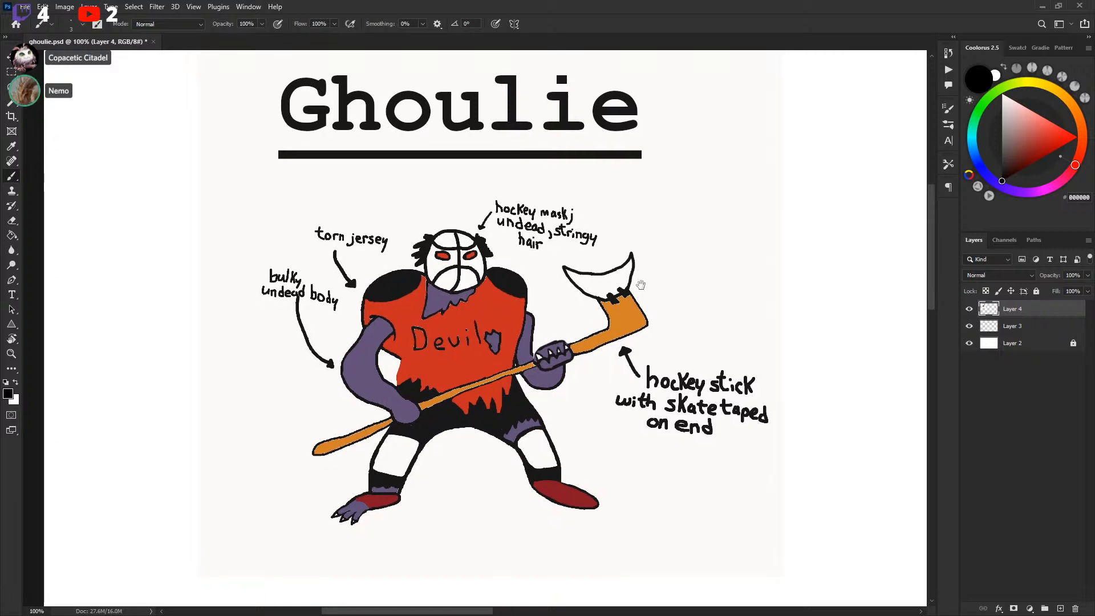
{"action": "left_click_drag", "start_coordinate": [643, 283], "coordinate": [635, 291]}
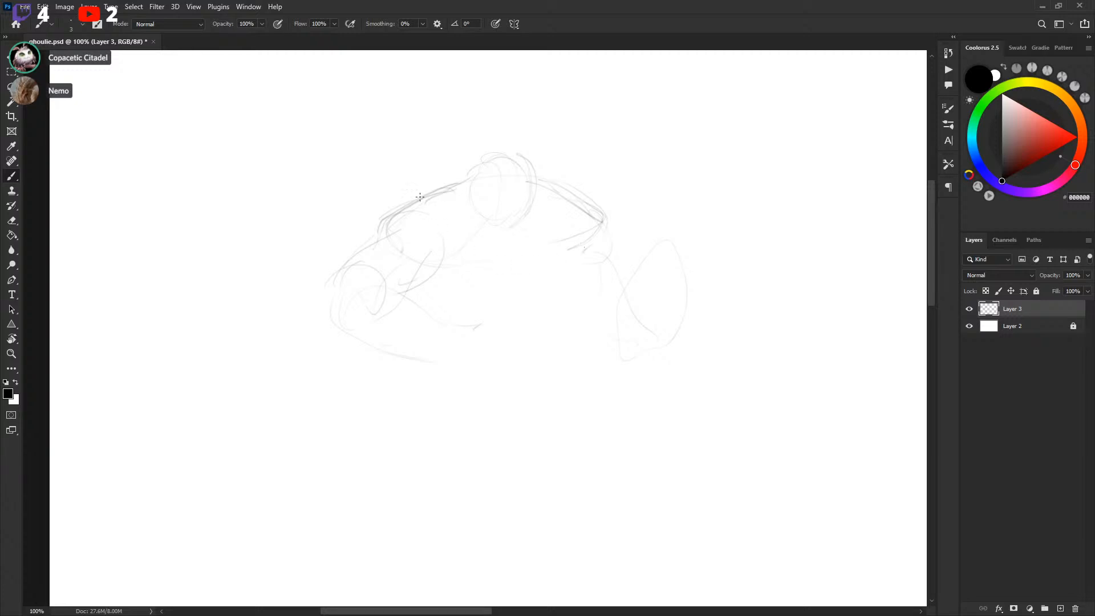
{"action": "left_click_drag", "start_coordinate": [392, 219], "coordinate": [465, 173]}
{"action": "key", "text": "ctrl+z"}
Sketch stringy hair strands over the head and a centre line down the face
{"action": "left_click_drag", "start_coordinate": [470, 167], "coordinate": [364, 228]}
{"action": "left_click_drag", "start_coordinate": [547, 165], "coordinate": [573, 166]}
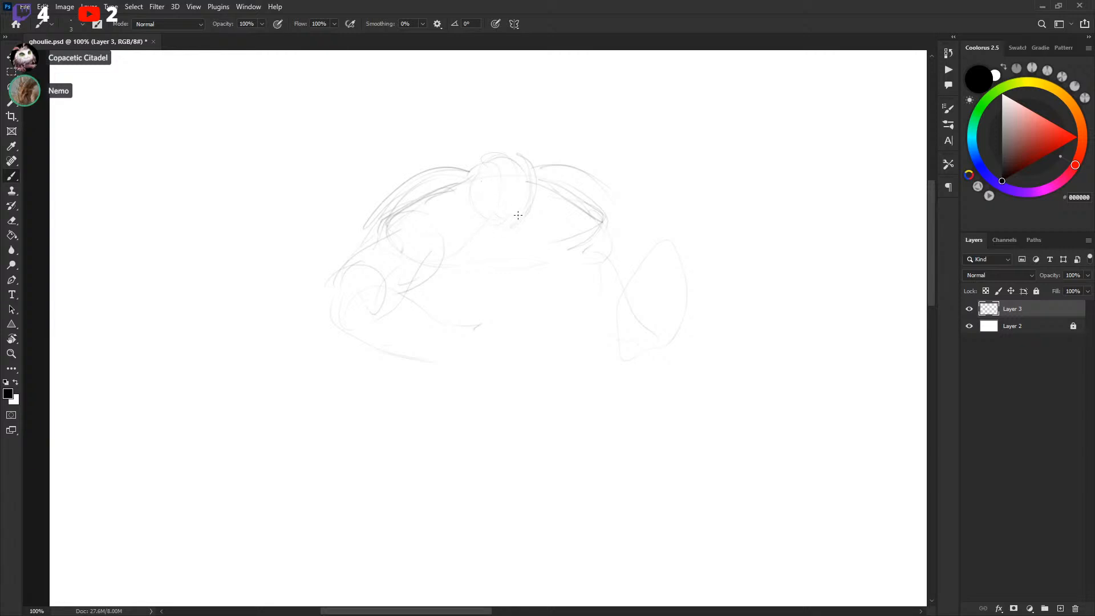
{"action": "mouse_move", "coordinate": [507, 158]}
{"action": "left_mouse_down"}
{"action": "mouse_move", "coordinate": [524, 179]}
{"action": "mouse_move", "coordinate": [519, 246]}
{"action": "left_mouse_up"}
{"action": "left_click_drag", "start_coordinate": [518, 156], "coordinate": [518, 235]}
{"action": "left_click_drag", "start_coordinate": [400, 225], "coordinate": [462, 251]}
{"action": "left_click_drag", "start_coordinate": [608, 201], "coordinate": [617, 236]}
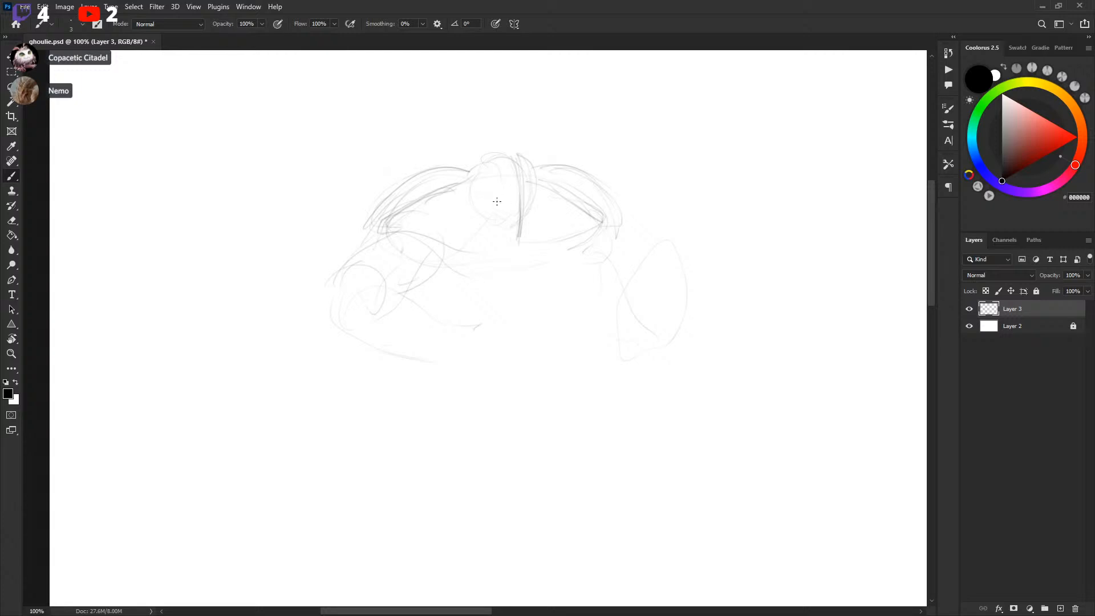
Draw the two eye holes of the hockey mask and a few accent strokes around the shoulders
{"action": "mouse_move", "coordinate": [502, 196]}
{"action": "left_mouse_down"}
{"action": "mouse_move", "coordinate": [488, 201]}
{"action": "mouse_move", "coordinate": [539, 196]}
{"action": "mouse_move", "coordinate": [530, 202]}
{"action": "left_mouse_up"}
{"action": "left_click_drag", "start_coordinate": [533, 201], "coordinate": [537, 200]}
{"action": "left_click_drag", "start_coordinate": [473, 178], "coordinate": [521, 177]}
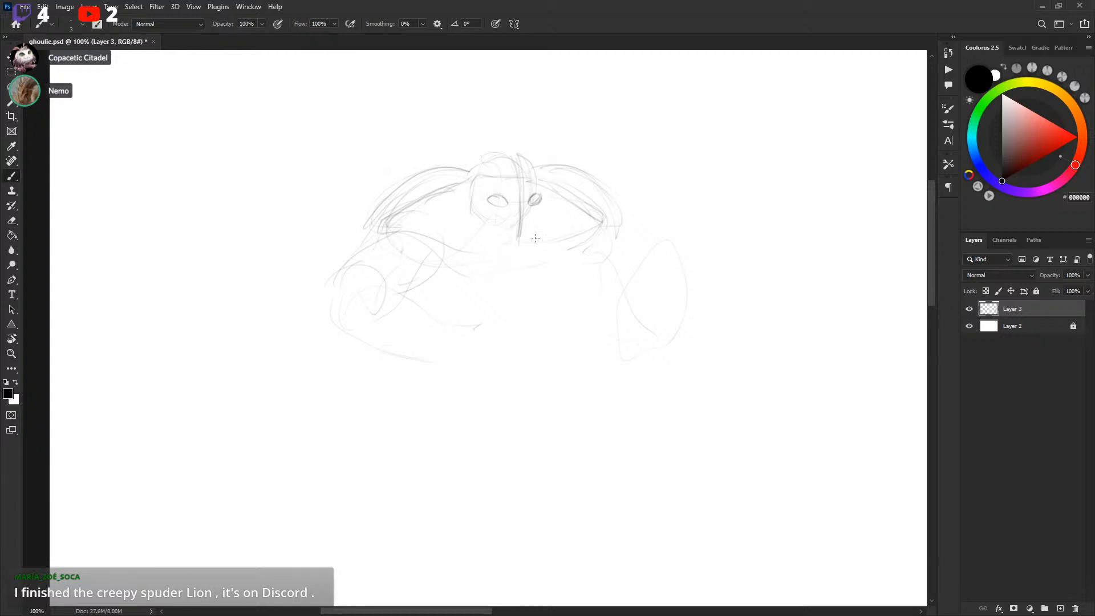
{"action": "mouse_move", "coordinate": [519, 254]}
{"action": "left_mouse_down"}
{"action": "mouse_move", "coordinate": [542, 187]}
{"action": "mouse_move", "coordinate": [532, 230]}
{"action": "mouse_move", "coordinate": [489, 242]}
{"action": "left_mouse_up"}
{"action": "left_click_drag", "start_coordinate": [546, 183], "coordinate": [549, 195]}
{"action": "left_click_drag", "start_coordinate": [657, 235], "coordinate": [668, 223]}
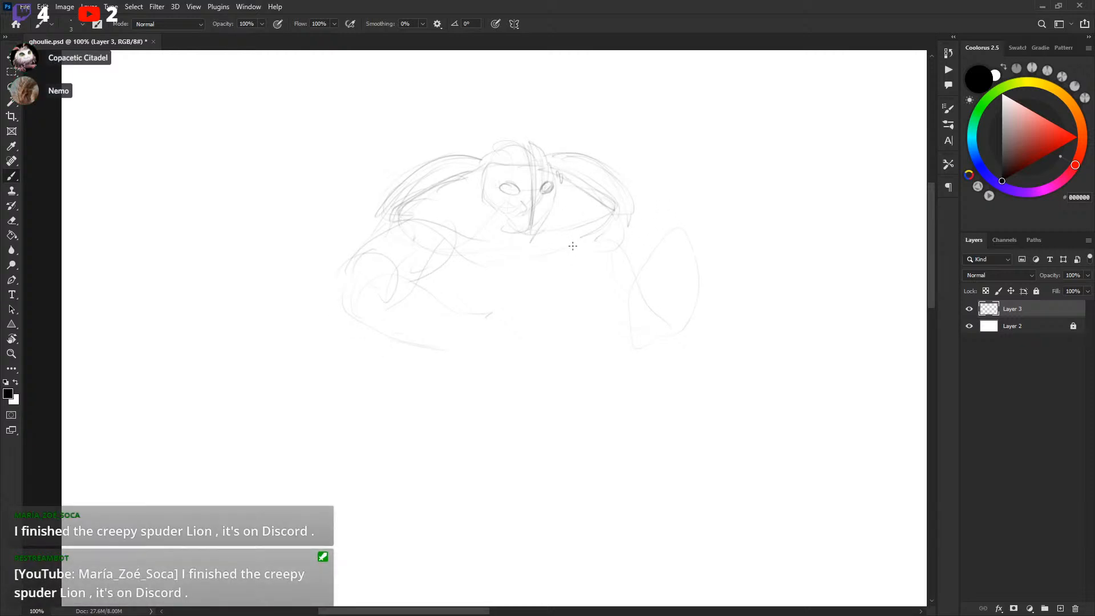
{"action": "left_click_drag", "start_coordinate": [596, 256], "coordinate": [594, 251]}
Outline the hockey mask's face shape and chin around the eyes
{"action": "scroll", "coordinate": [627, 245], "scroll_direction": "down", "scroll_amount": 3}
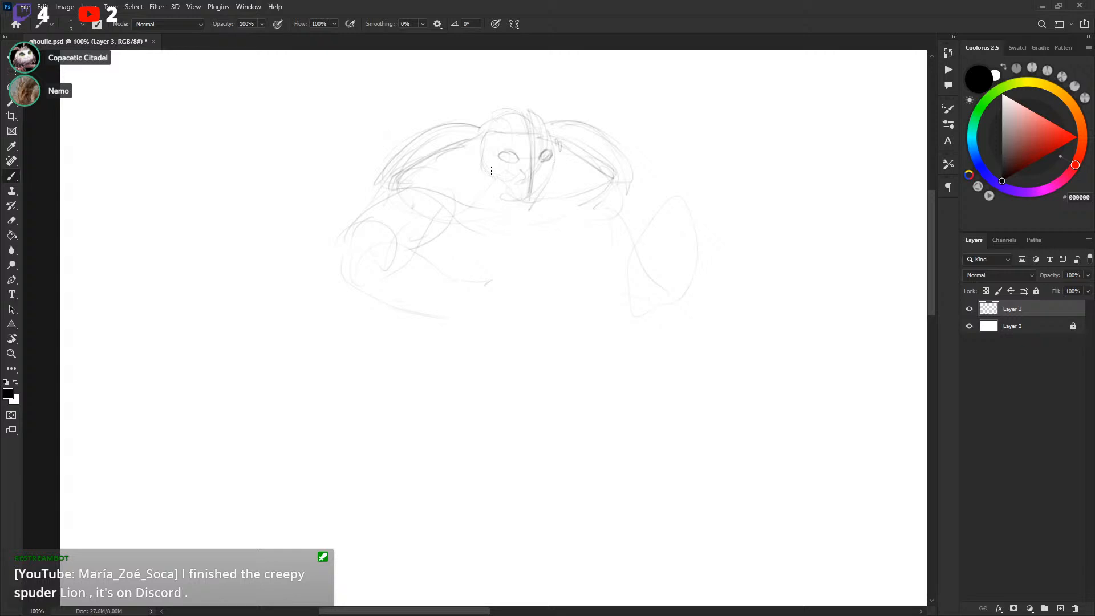
{"action": "mouse_move", "coordinate": [498, 182]}
{"action": "left_mouse_down"}
{"action": "mouse_move", "coordinate": [553, 203]}
{"action": "mouse_move", "coordinate": [526, 212]}
{"action": "mouse_move", "coordinate": [511, 203]}
{"action": "mouse_move", "coordinate": [551, 181]}
{"action": "mouse_move", "coordinate": [557, 143]}
{"action": "left_mouse_up"}
{"action": "mouse_move", "coordinate": [500, 187]}
{"action": "left_mouse_down"}
{"action": "mouse_move", "coordinate": [487, 167]}
{"action": "mouse_move", "coordinate": [494, 139]}
{"action": "mouse_move", "coordinate": [530, 132]}
{"action": "left_mouse_up"}
{"action": "mouse_move", "coordinate": [487, 167]}
{"action": "left_mouse_down"}
{"action": "mouse_move", "coordinate": [504, 130]}
{"action": "mouse_move", "coordinate": [547, 133]}
{"action": "mouse_move", "coordinate": [549, 125]}
{"action": "mouse_move", "coordinate": [557, 173]}
{"action": "mouse_move", "coordinate": [505, 189]}
{"action": "mouse_move", "coordinate": [487, 166]}
{"action": "mouse_move", "coordinate": [515, 206]}
{"action": "mouse_move", "coordinate": [510, 197]}
{"action": "mouse_move", "coordinate": [535, 206]}
{"action": "mouse_move", "coordinate": [533, 183]}
{"action": "mouse_move", "coordinate": [530, 211]}
{"action": "mouse_move", "coordinate": [551, 179]}
{"action": "mouse_move", "coordinate": [516, 208]}
{"action": "mouse_move", "coordinate": [532, 207]}
{"action": "mouse_move", "coordinate": [509, 199]}
{"action": "mouse_move", "coordinate": [559, 208]}
{"action": "mouse_move", "coordinate": [524, 207]}
{"action": "mouse_move", "coordinate": [556, 181]}
{"action": "mouse_move", "coordinate": [550, 143]}
{"action": "mouse_move", "coordinate": [540, 150]}
{"action": "mouse_move", "coordinate": [551, 149]}
{"action": "mouse_move", "coordinate": [548, 163]}
{"action": "mouse_move", "coordinate": [539, 157]}
{"action": "mouse_move", "coordinate": [554, 155]}
{"action": "mouse_move", "coordinate": [500, 153]}
{"action": "mouse_move", "coordinate": [549, 166]}
{"action": "mouse_move", "coordinate": [544, 155]}
{"action": "mouse_move", "coordinate": [555, 153]}
{"action": "mouse_move", "coordinate": [530, 184]}
{"action": "mouse_move", "coordinate": [531, 135]}
{"action": "mouse_move", "coordinate": [530, 220]}
{"action": "left_mouse_up"}
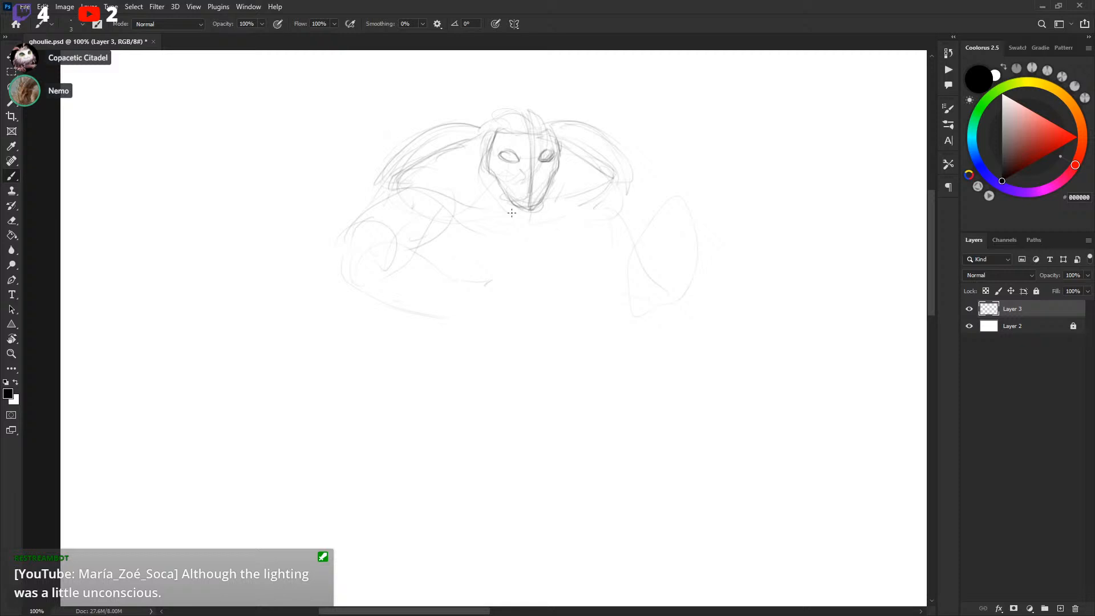
{"action": "left_click_drag", "start_coordinate": [576, 234], "coordinate": [579, 225]}
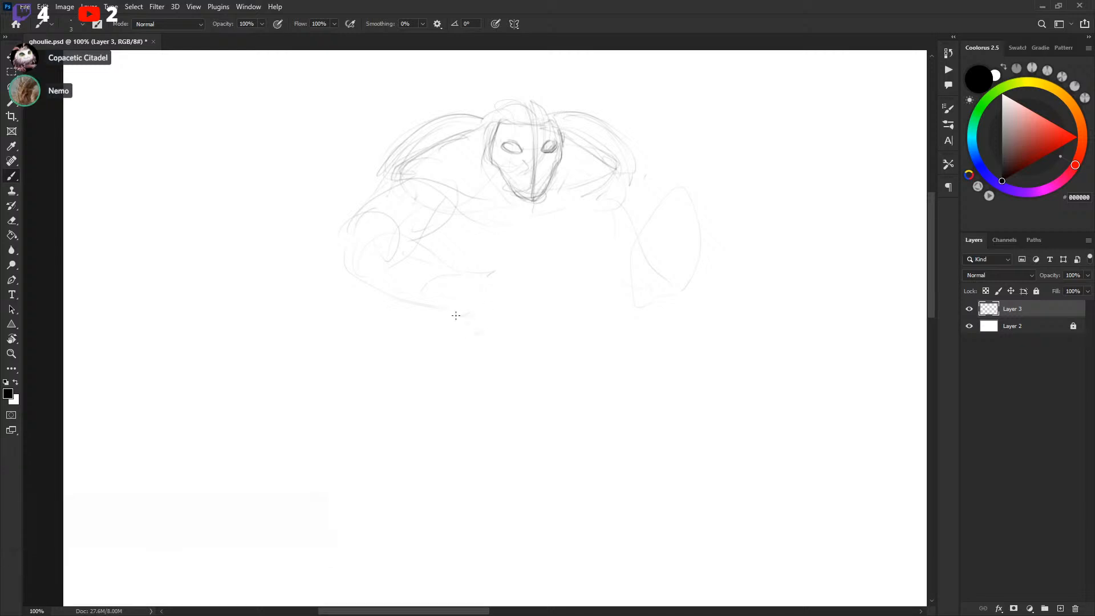
Sketch the long diagonal hockey stick running across the figure from lower left to upper right
{"action": "mouse_move", "coordinate": [366, 364]}
{"action": "left_mouse_down"}
{"action": "mouse_move", "coordinate": [728, 217]}
{"action": "mouse_move", "coordinate": [665, 238]}
{"action": "left_mouse_up"}
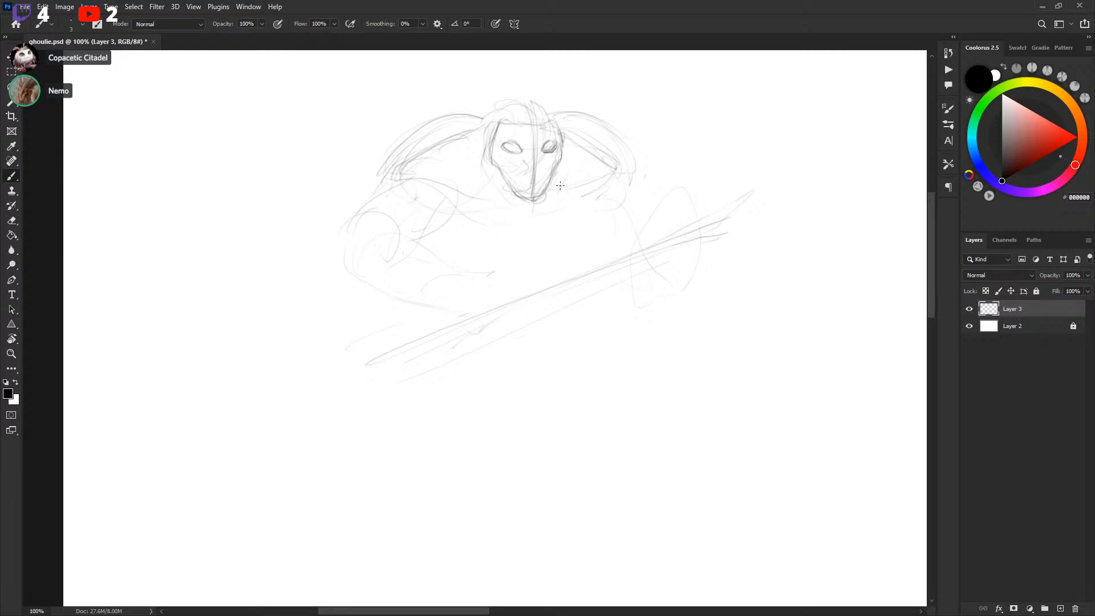
{"action": "left_click_drag", "start_coordinate": [518, 294], "coordinate": [565, 261]}
{"action": "left_click_drag", "start_coordinate": [704, 250], "coordinate": [306, 380]}
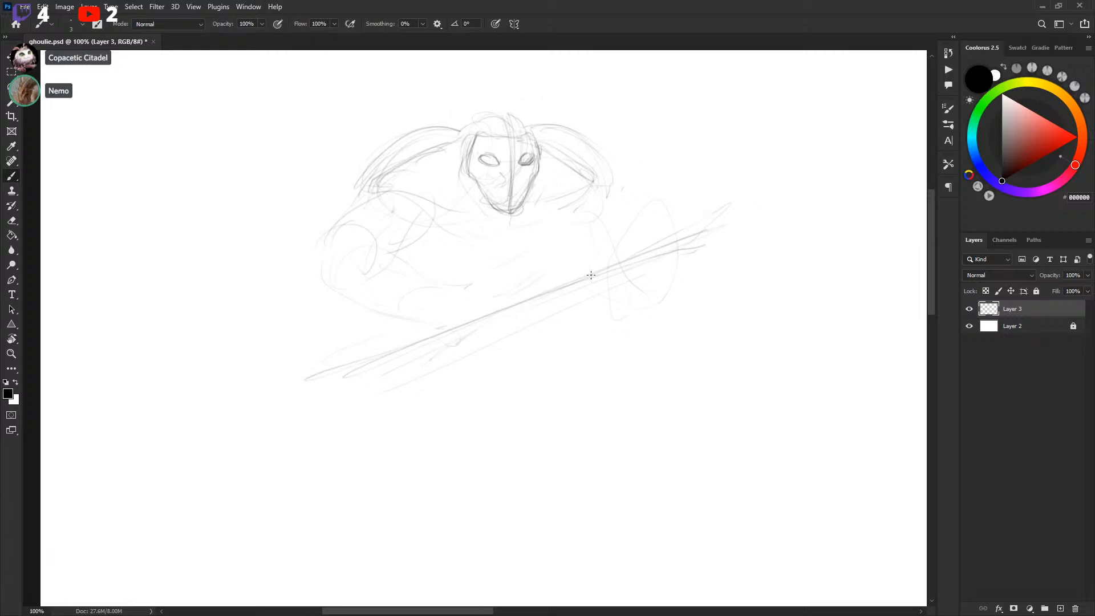
{"action": "left_click_drag", "start_coordinate": [314, 382], "coordinate": [328, 377]}
{"action": "mouse_move", "coordinate": [602, 282]}
{"action": "left_mouse_down"}
{"action": "mouse_move", "coordinate": [407, 361]}
{"action": "mouse_move", "coordinate": [738, 224]}
{"action": "left_mouse_up"}
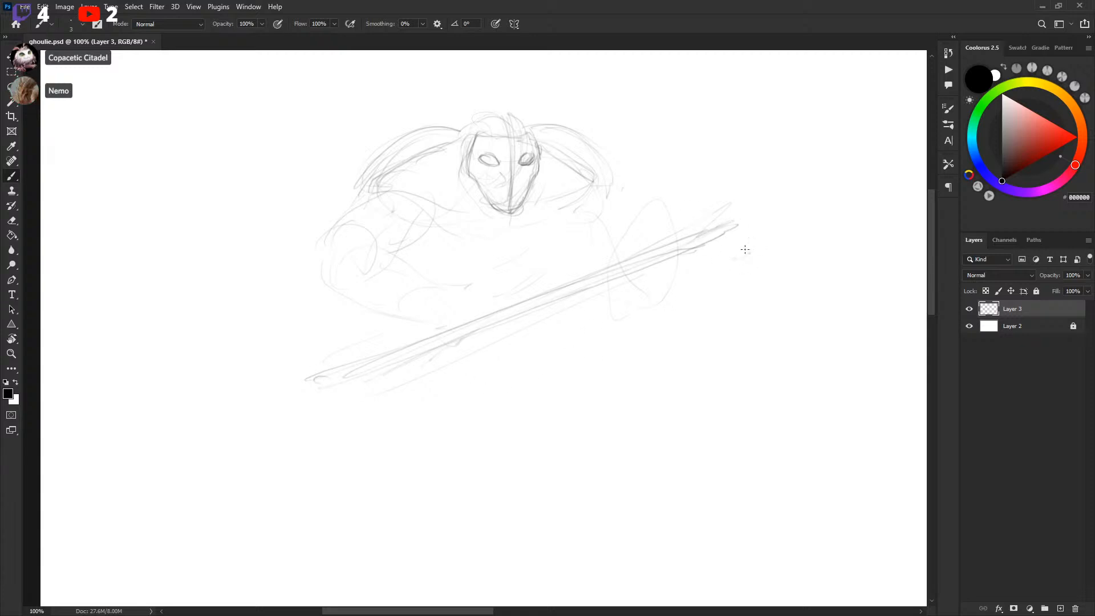
Sketch the stick's upturned end near the top right and thicken its shaft
{"action": "left_click_drag", "start_coordinate": [731, 217], "coordinate": [759, 143]}
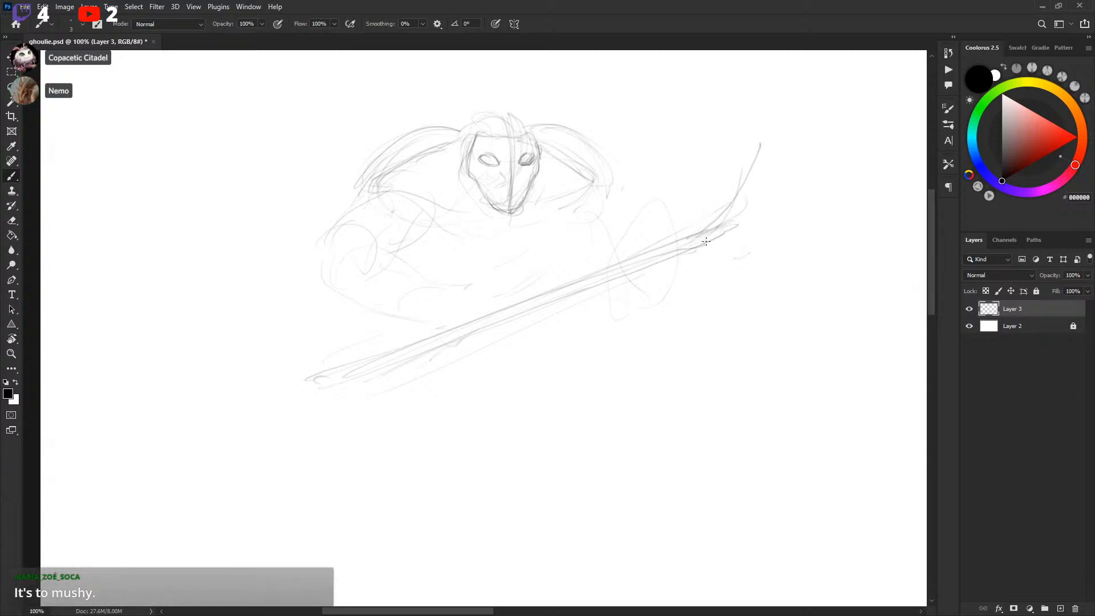
{"action": "left_click_drag", "start_coordinate": [743, 185], "coordinate": [756, 143]}
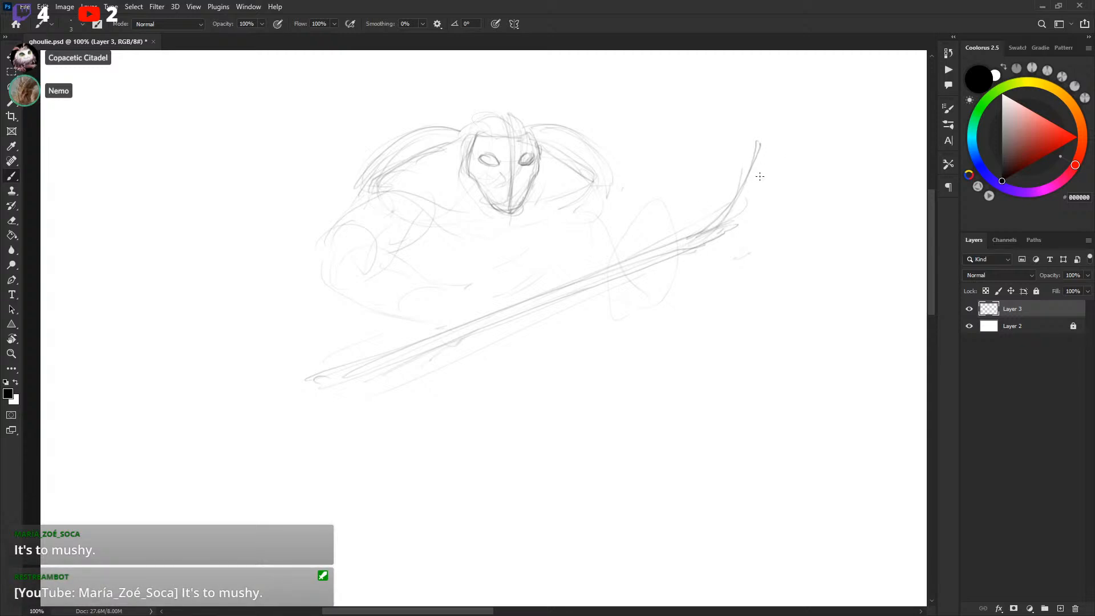
{"action": "mouse_move", "coordinate": [746, 143]}
{"action": "left_mouse_down"}
{"action": "mouse_move", "coordinate": [735, 193]}
{"action": "mouse_move", "coordinate": [764, 139]}
{"action": "mouse_move", "coordinate": [739, 217]}
{"action": "mouse_move", "coordinate": [763, 163]}
{"action": "left_mouse_up"}
{"action": "mouse_move", "coordinate": [744, 136]}
{"action": "left_mouse_down"}
{"action": "mouse_move", "coordinate": [771, 134]}
{"action": "mouse_move", "coordinate": [767, 145]}
{"action": "left_mouse_up"}
{"action": "left_click_drag", "start_coordinate": [754, 196], "coordinate": [677, 252]}
{"action": "mouse_move", "coordinate": [689, 245]}
{"action": "left_mouse_down"}
{"action": "mouse_move", "coordinate": [700, 195]}
{"action": "mouse_move", "coordinate": [731, 184]}
{"action": "mouse_move", "coordinate": [692, 262]}
{"action": "left_mouse_up"}
{"action": "mouse_move", "coordinate": [731, 183]}
{"action": "left_mouse_down"}
{"action": "mouse_move", "coordinate": [702, 189]}
{"action": "mouse_move", "coordinate": [704, 229]}
{"action": "left_mouse_up"}
{"action": "left_click_drag", "start_coordinate": [711, 197], "coordinate": [686, 248]}
Lasso the old upturned end of the hockey stick at top right and delete it
{"action": "key", "text": "l"}
{"action": "left_click_drag", "start_coordinate": [700, 179], "coordinate": [744, 128]}
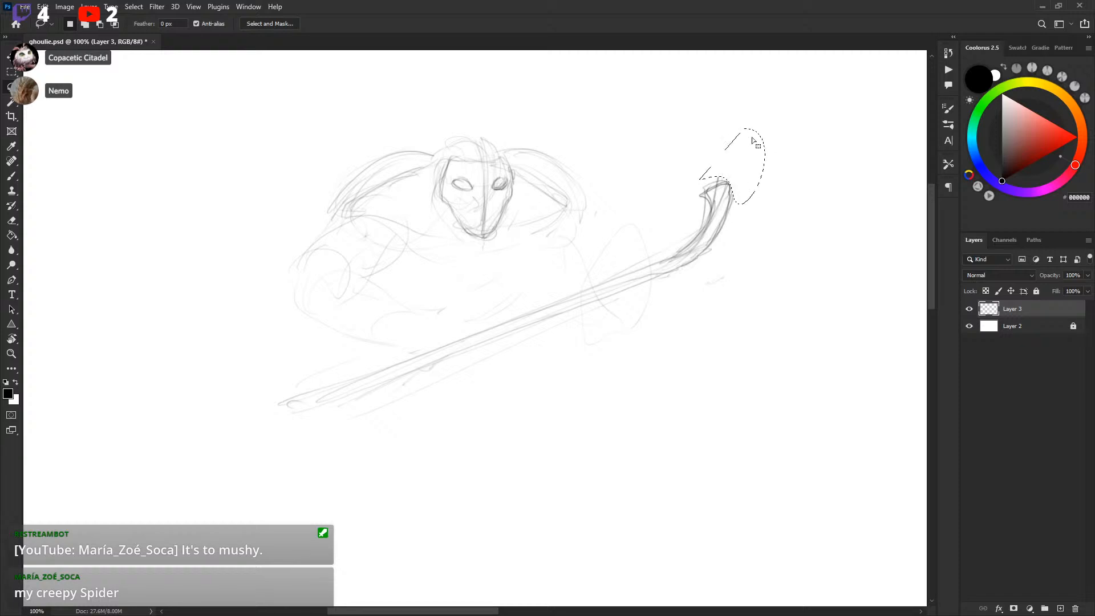
{"action": "key", "text": "Delete"}
{"action": "key", "text": "ctrl+d"}
{"action": "left_click_drag", "start_coordinate": [693, 218], "coordinate": [696, 218]}
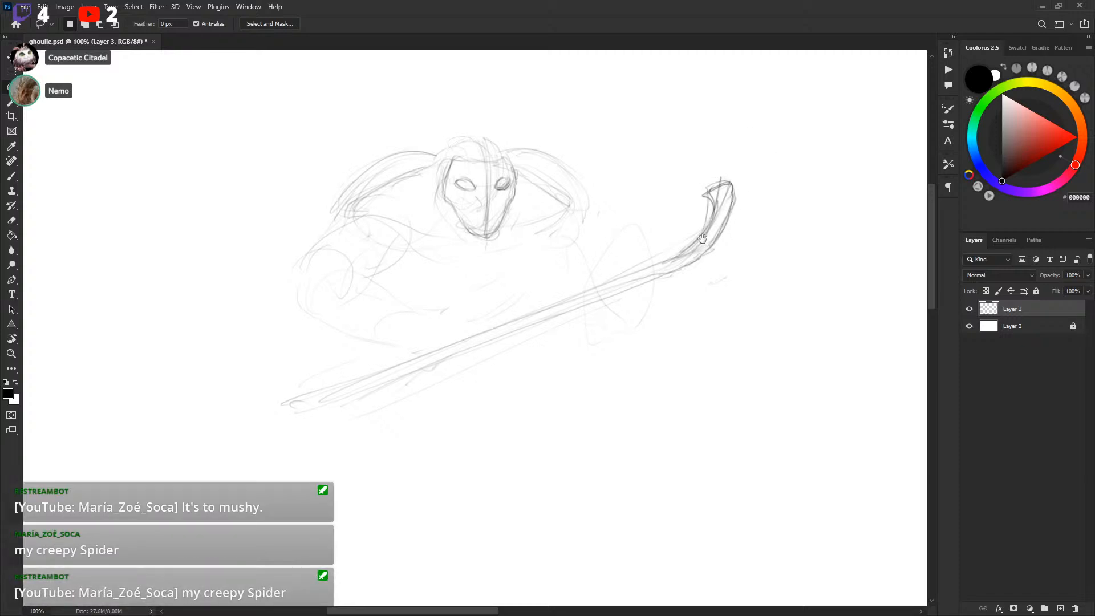
Redraw the stick's blade as a long curved hook sweeping from the shaft's top end
{"action": "key", "text": "b"}
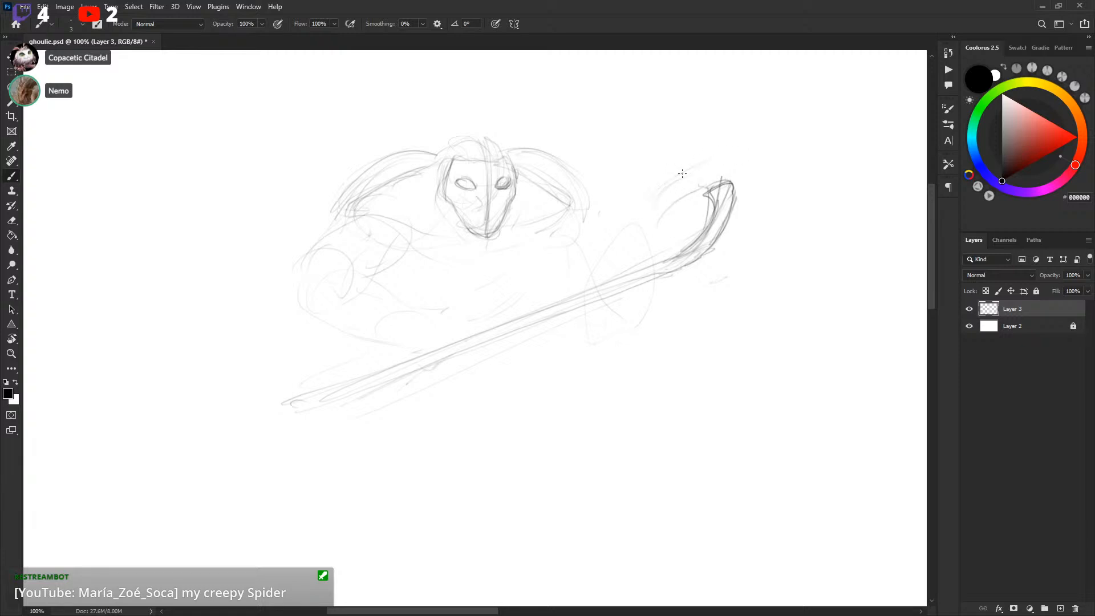
{"action": "left_click_drag", "start_coordinate": [660, 190], "coordinate": [763, 153]}
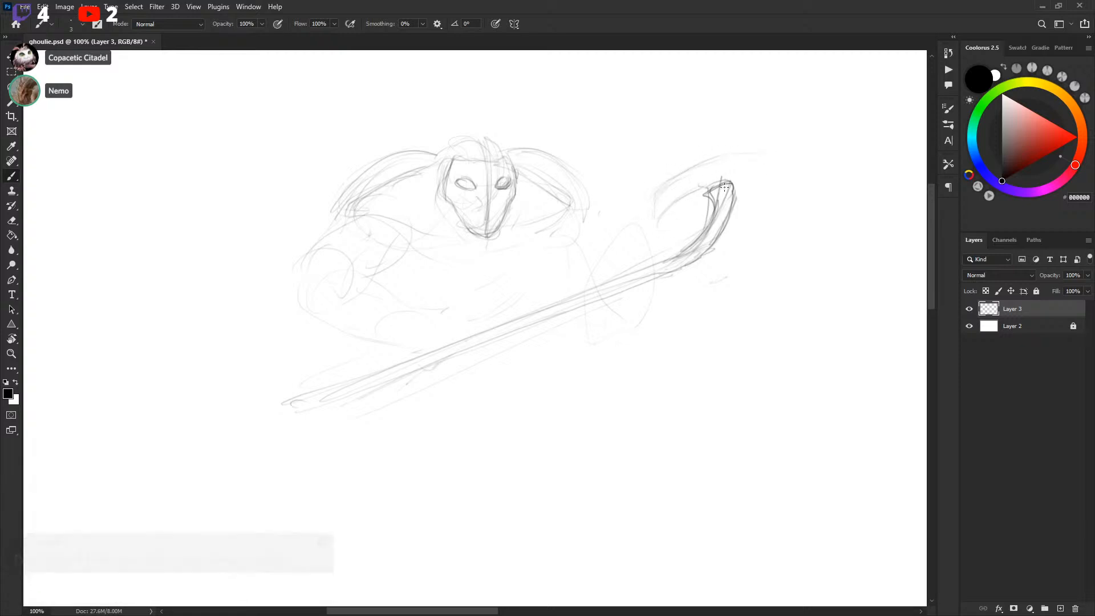
{"action": "mouse_move", "coordinate": [657, 231]}
{"action": "left_mouse_down"}
{"action": "mouse_move", "coordinate": [735, 178]}
{"action": "mouse_move", "coordinate": [717, 188]}
{"action": "mouse_move", "coordinate": [786, 174]}
{"action": "left_mouse_up"}
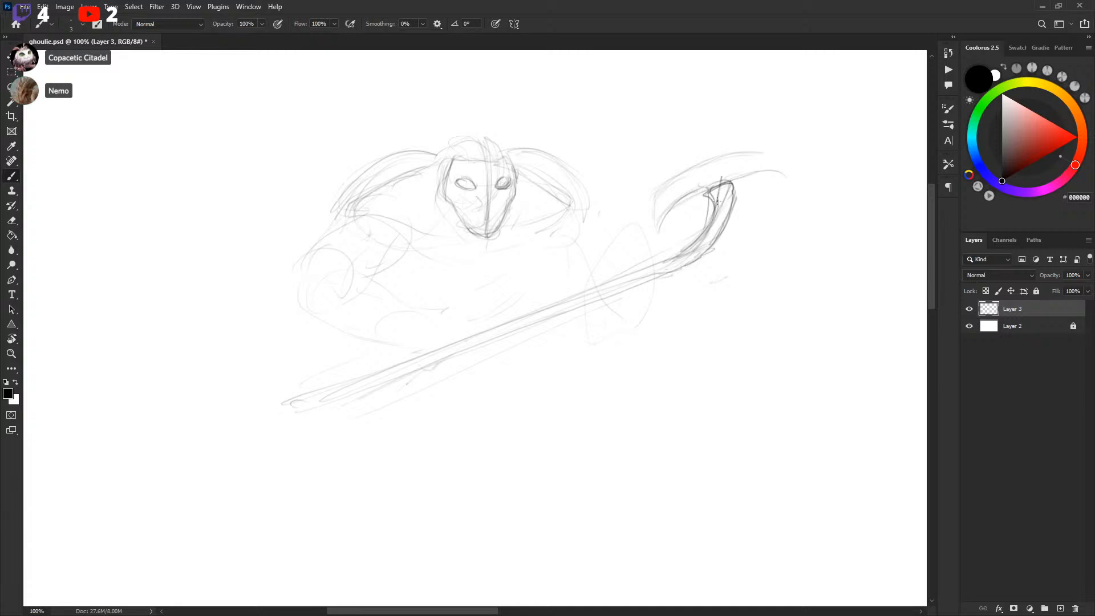
{"action": "mouse_move", "coordinate": [700, 186]}
{"action": "left_mouse_down"}
{"action": "mouse_move", "coordinate": [720, 178]}
{"action": "mouse_move", "coordinate": [717, 187]}
{"action": "left_mouse_up"}
Lasso part of the new blade and move it to sit on the shaft's end
{"action": "key", "text": "l"}
{"action": "left_click_drag", "start_coordinate": [720, 179], "coordinate": [671, 163]}
{"action": "key", "text": "v"}
{"action": "mouse_move", "coordinate": [756, 159]}
{"action": "left_mouse_down"}
{"action": "mouse_move", "coordinate": [713, 194]}
{"action": "mouse_move", "coordinate": [722, 176]}
{"action": "mouse_move", "coordinate": [727, 193]}
{"action": "mouse_move", "coordinate": [694, 177]}
{"action": "mouse_move", "coordinate": [734, 201]}
{"action": "mouse_move", "coordinate": [723, 167]}
{"action": "left_mouse_up"}
{"action": "key", "text": "b"}
Sketch the two gloved hands gripping the stick along the shaft
{"action": "mouse_move", "coordinate": [709, 212]}
{"action": "left_mouse_down"}
{"action": "mouse_move", "coordinate": [717, 167]}
{"action": "mouse_move", "coordinate": [792, 191]}
{"action": "left_mouse_up"}
{"action": "left_click_drag", "start_coordinate": [744, 184], "coordinate": [788, 187]}
{"action": "left_click_drag", "start_coordinate": [793, 265], "coordinate": [835, 205]}
{"action": "left_click_drag", "start_coordinate": [545, 307], "coordinate": [583, 289]}
{"action": "mouse_move", "coordinate": [434, 244]}
{"action": "left_mouse_down"}
{"action": "mouse_move", "coordinate": [472, 264]}
{"action": "mouse_move", "coordinate": [520, 223]}
{"action": "left_mouse_up"}
{"action": "left_click_drag", "start_coordinate": [462, 281], "coordinate": [492, 221]}
{"action": "mouse_move", "coordinate": [483, 259]}
{"action": "left_mouse_down"}
{"action": "mouse_move", "coordinate": [481, 291]}
{"action": "mouse_move", "coordinate": [561, 303]}
{"action": "left_mouse_up"}
{"action": "mouse_move", "coordinate": [563, 253]}
{"action": "left_mouse_down"}
{"action": "mouse_move", "coordinate": [568, 286]}
{"action": "mouse_move", "coordinate": [551, 285]}
{"action": "left_mouse_up"}
{"action": "mouse_move", "coordinate": [744, 222]}
{"action": "left_mouse_down"}
{"action": "mouse_move", "coordinate": [720, 245]}
{"action": "mouse_move", "coordinate": [718, 273]}
{"action": "left_mouse_up"}
{"action": "mouse_move", "coordinate": [655, 199]}
{"action": "left_mouse_down"}
{"action": "mouse_move", "coordinate": [713, 225]}
{"action": "mouse_move", "coordinate": [641, 244]}
{"action": "mouse_move", "coordinate": [683, 256]}
{"action": "mouse_move", "coordinate": [722, 231]}
{"action": "mouse_move", "coordinate": [714, 225]}
{"action": "left_mouse_up"}
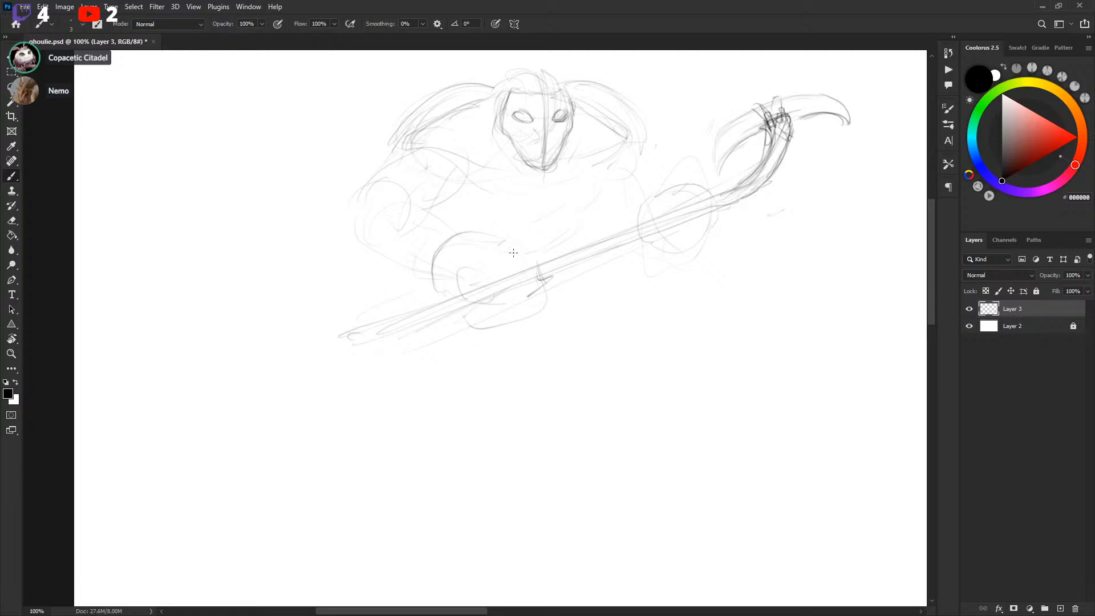
{"action": "mouse_move", "coordinate": [607, 175]}
{"action": "left_mouse_down"}
{"action": "mouse_move", "coordinate": [554, 242]}
{"action": "mouse_move", "coordinate": [424, 231]}
{"action": "left_mouse_up"}
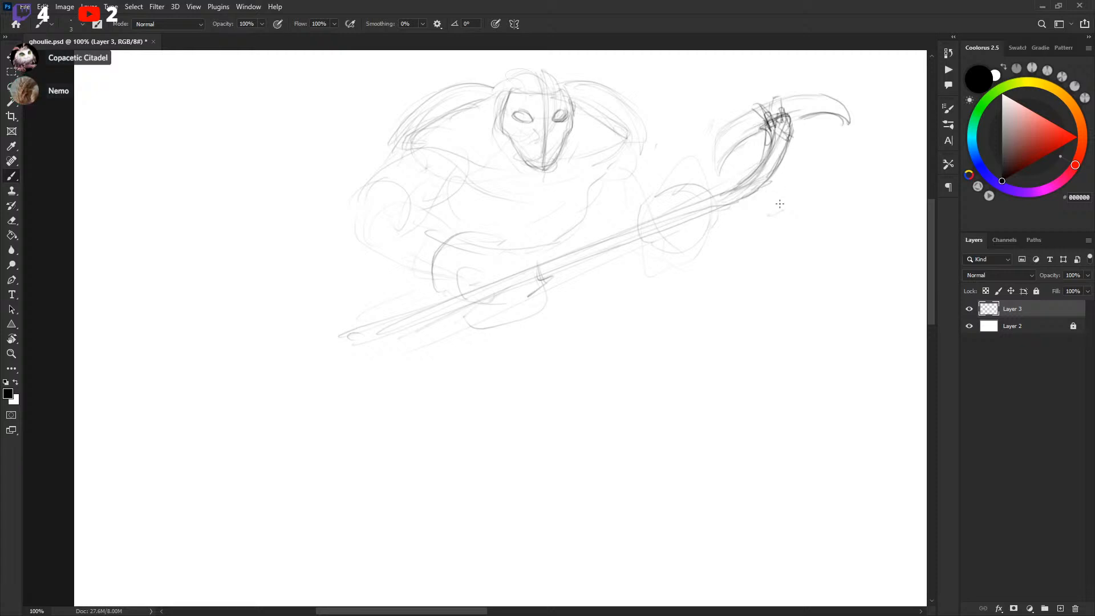
{"action": "left_click_drag", "start_coordinate": [777, 210], "coordinate": [776, 209]}
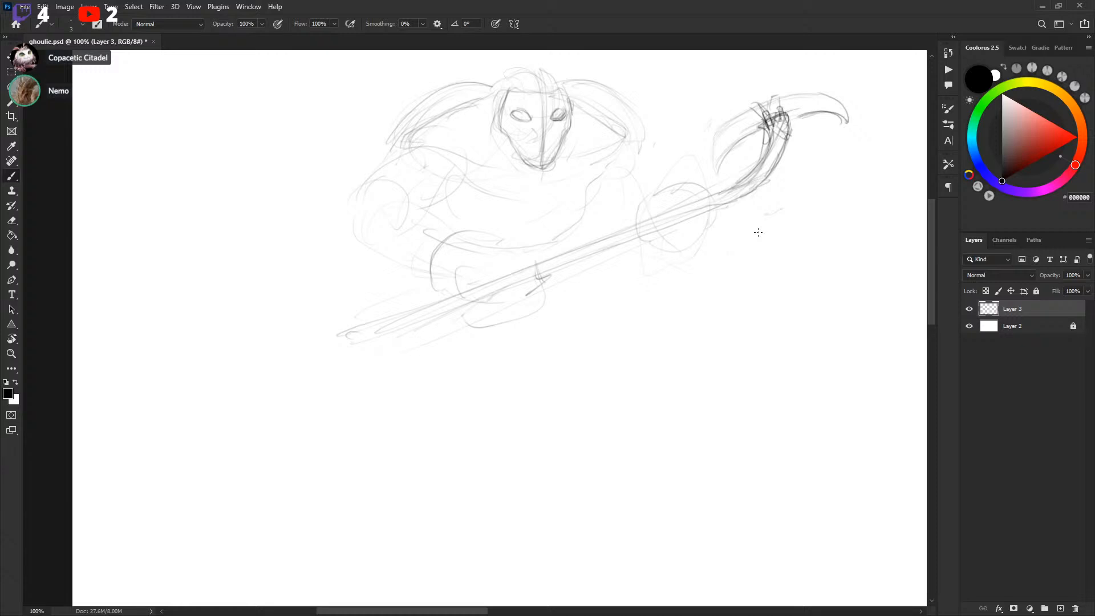
{"action": "left_click_drag", "start_coordinate": [789, 199], "coordinate": [788, 195]}
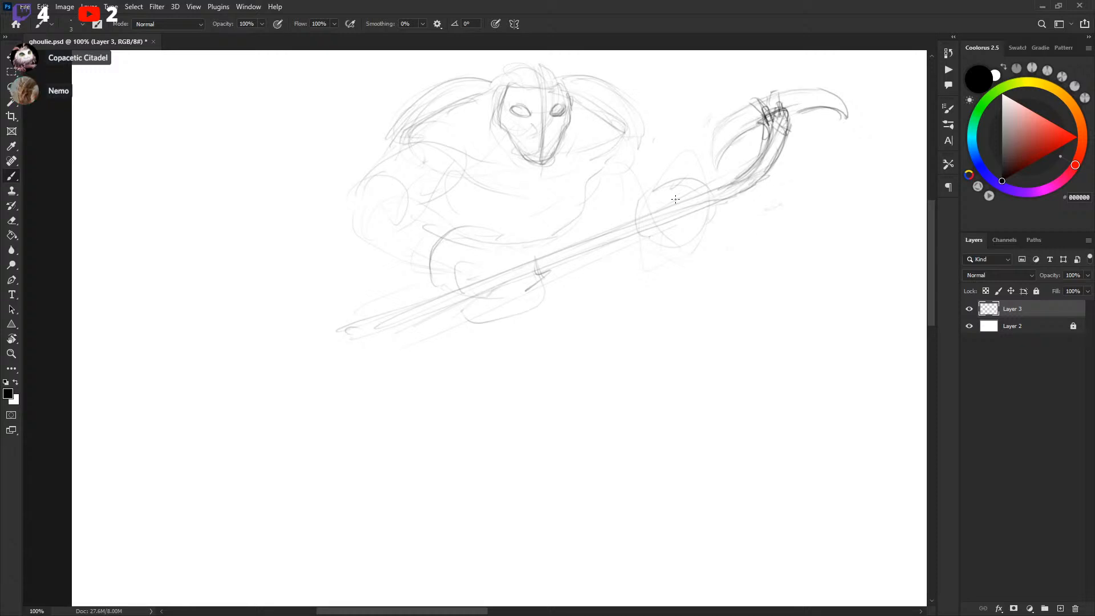
{"action": "key", "text": "ctrl+z"}
{"action": "mouse_move", "coordinate": [654, 192]}
{"action": "left_mouse_down"}
{"action": "mouse_move", "coordinate": [669, 209]}
{"action": "mouse_move", "coordinate": [695, 191]}
{"action": "mouse_move", "coordinate": [684, 184]}
{"action": "mouse_move", "coordinate": [709, 214]}
{"action": "mouse_move", "coordinate": [655, 230]}
{"action": "left_mouse_up"}
{"action": "key", "text": "ctrl+z"}
{"action": "key", "text": "ctrl+z"}
{"action": "key", "text": "ctrl+z"}
{"action": "key", "text": "ctrl+z"}
Refine the upper glove's fingers wrapped around the stick shaft
{"action": "left_click_drag", "start_coordinate": [691, 174], "coordinate": [711, 200]}
{"action": "mouse_move", "coordinate": [705, 221]}
{"action": "left_mouse_down"}
{"action": "mouse_move", "coordinate": [696, 212]}
{"action": "mouse_move", "coordinate": [694, 231]}
{"action": "left_mouse_up"}
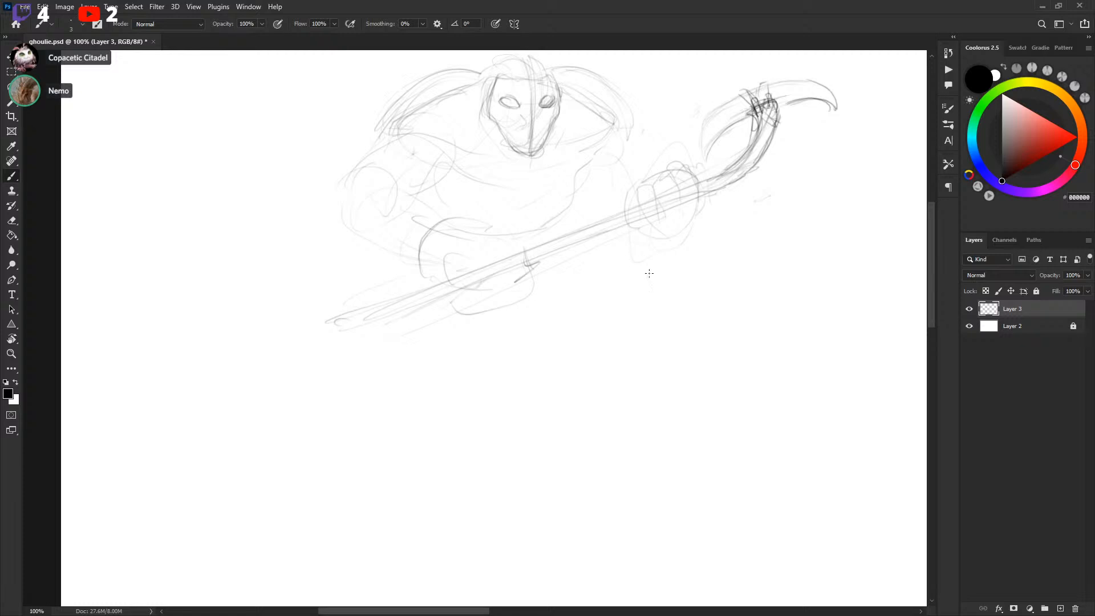
{"action": "left_click_drag", "start_coordinate": [666, 228], "coordinate": [717, 228]}
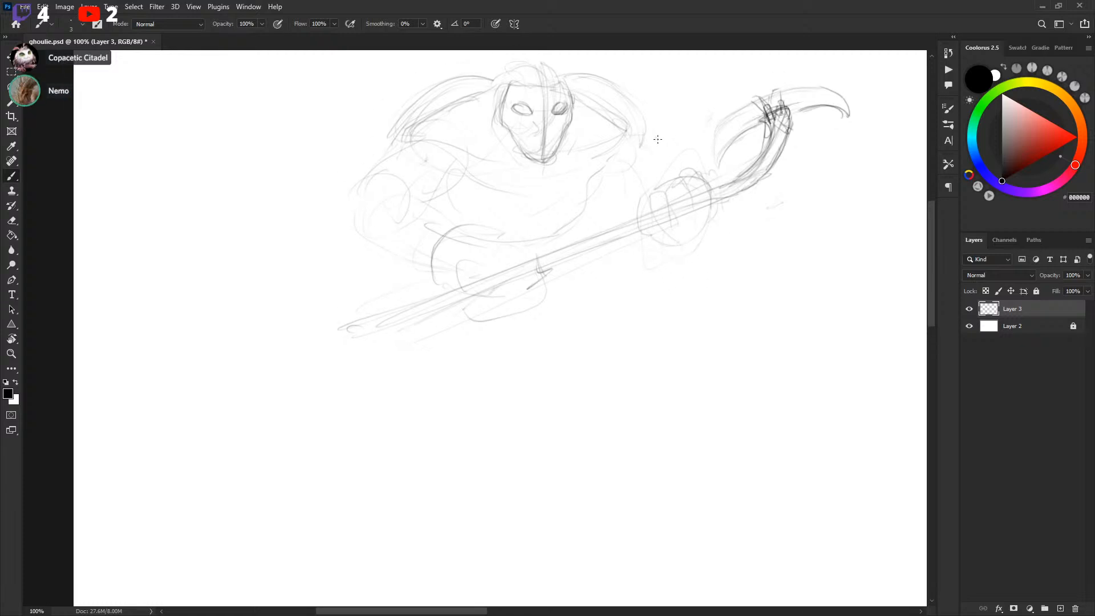
{"action": "left_click_drag", "start_coordinate": [420, 146], "coordinate": [454, 151]}
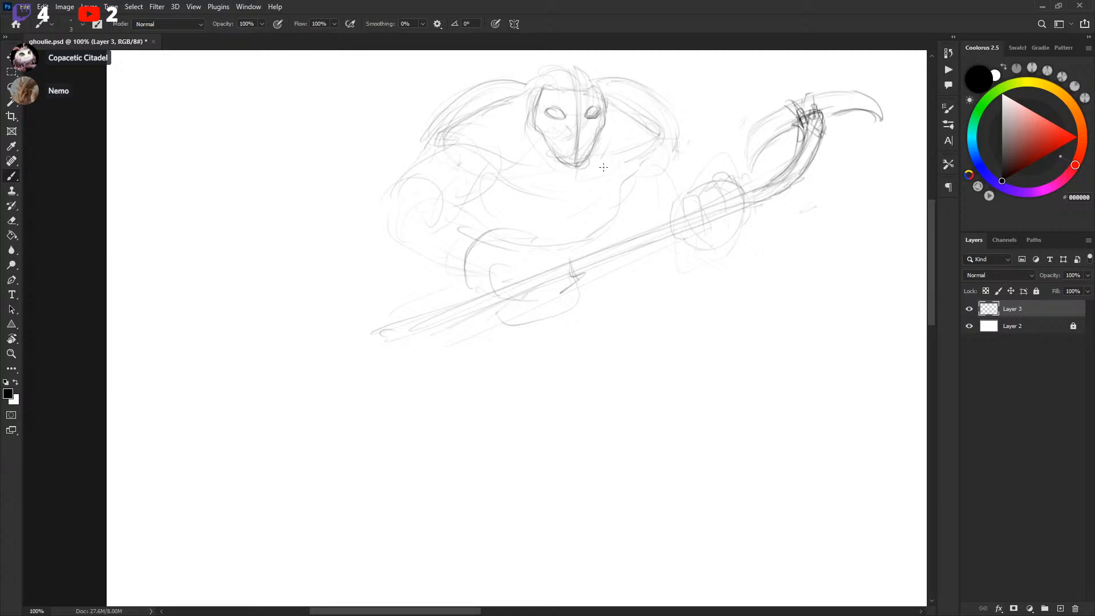
{"action": "mouse_move", "coordinate": [690, 194]}
{"action": "left_mouse_down"}
{"action": "mouse_move", "coordinate": [626, 256]}
{"action": "mouse_move", "coordinate": [723, 193]}
{"action": "left_mouse_up"}
{"action": "left_click_drag", "start_coordinate": [629, 268], "coordinate": [633, 252]}
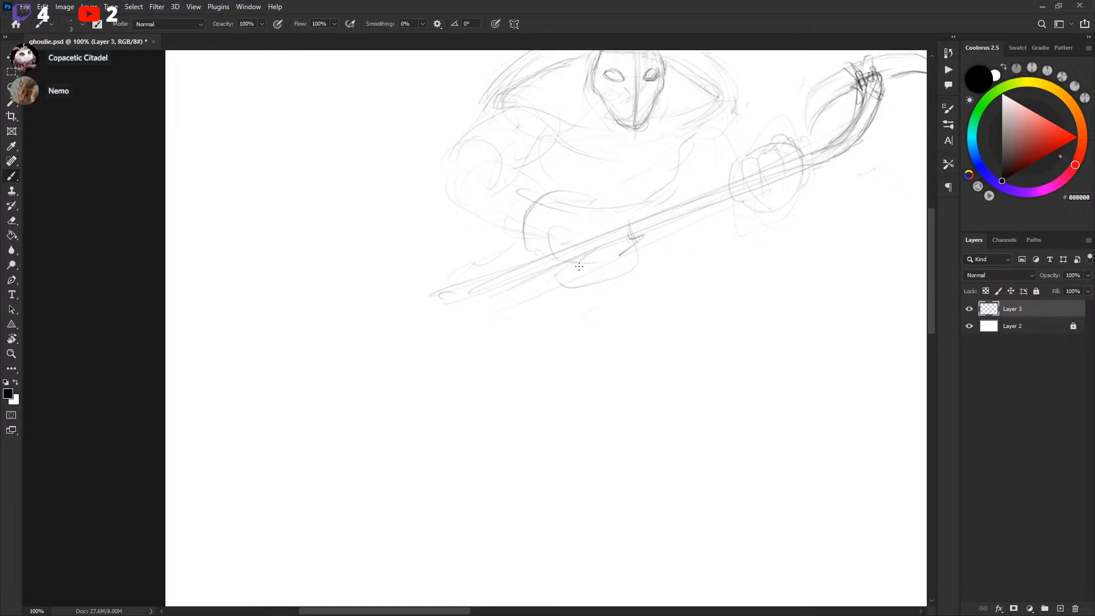
Redraw the stick's shaft lines running through the lower glove toward lower left
{"action": "left_click_drag", "start_coordinate": [408, 301], "coordinate": [366, 324]}
{"action": "mouse_move", "coordinate": [456, 288]}
{"action": "left_mouse_down"}
{"action": "mouse_move", "coordinate": [350, 318]}
{"action": "mouse_move", "coordinate": [522, 275]}
{"action": "left_mouse_up"}
{"action": "mouse_move", "coordinate": [387, 310]}
{"action": "left_mouse_down"}
{"action": "mouse_move", "coordinate": [385, 319]}
{"action": "mouse_move", "coordinate": [430, 289]}
{"action": "mouse_move", "coordinate": [576, 248]}
{"action": "left_mouse_up"}
{"action": "left_click_drag", "start_coordinate": [721, 238], "coordinate": [634, 254]}
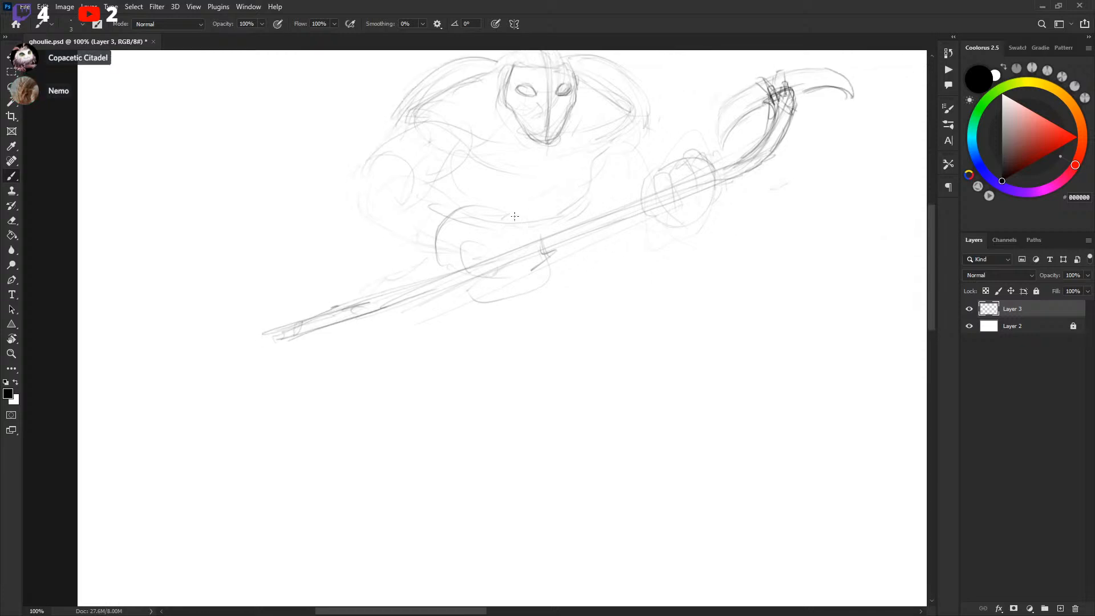
Define the lower glove gripping the shaft with darker outline strokes
{"action": "left_click_drag", "start_coordinate": [470, 241], "coordinate": [526, 222]}
{"action": "mouse_move", "coordinate": [462, 262]}
{"action": "left_mouse_down"}
{"action": "mouse_move", "coordinate": [528, 235]}
{"action": "mouse_move", "coordinate": [532, 294]}
{"action": "left_mouse_up"}
{"action": "mouse_move", "coordinate": [468, 279]}
{"action": "left_mouse_down"}
{"action": "mouse_move", "coordinate": [531, 242]}
{"action": "mouse_move", "coordinate": [503, 287]}
{"action": "left_mouse_up"}
{"action": "left_click_drag", "start_coordinate": [586, 210], "coordinate": [576, 221]}
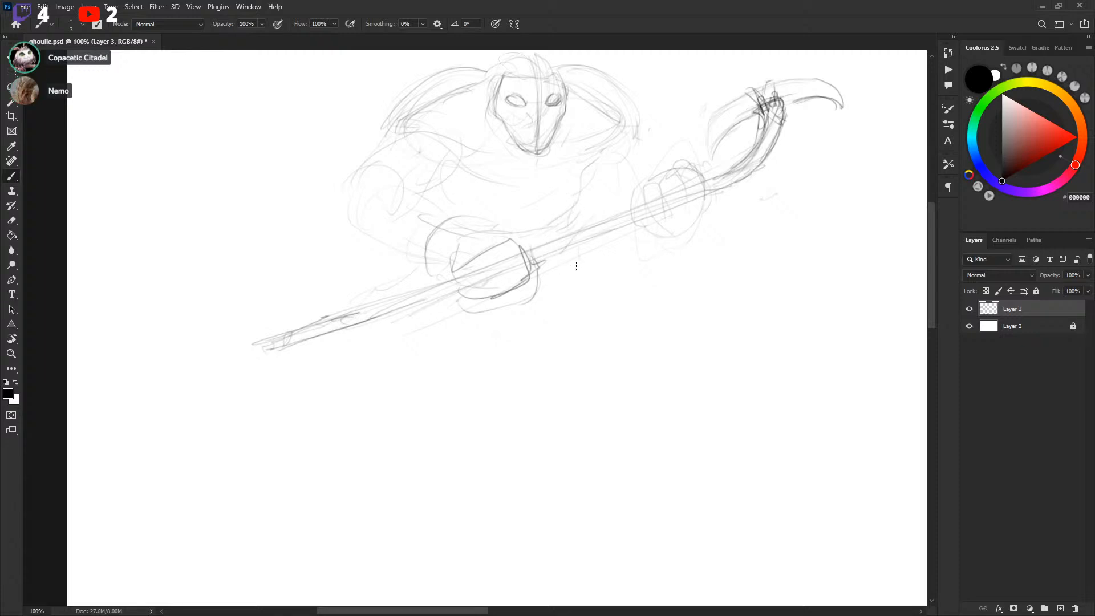
Sketch both legs in a wide crouching stance below the stick
{"action": "mouse_move", "coordinate": [400, 250]}
{"action": "left_mouse_down"}
{"action": "mouse_move", "coordinate": [383, 279]}
{"action": "mouse_move", "coordinate": [395, 286]}
{"action": "left_mouse_up"}
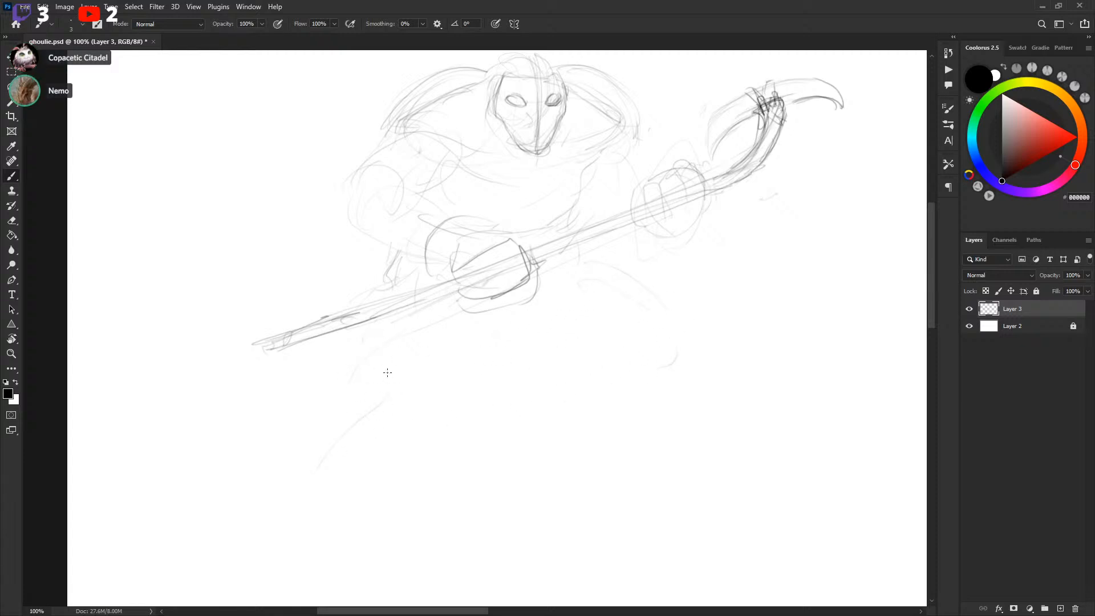
{"action": "mouse_move", "coordinate": [317, 429]}
{"action": "left_mouse_down"}
{"action": "mouse_move", "coordinate": [393, 455]}
{"action": "mouse_move", "coordinate": [362, 457]}
{"action": "mouse_move", "coordinate": [337, 418]}
{"action": "mouse_move", "coordinate": [392, 457]}
{"action": "left_mouse_up"}
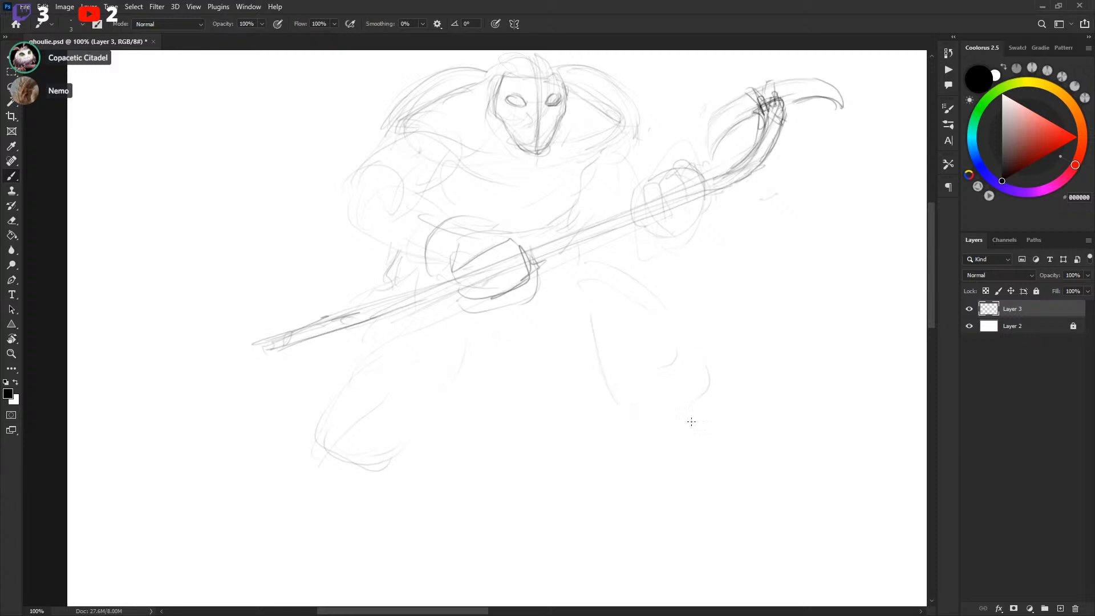
{"action": "mouse_move", "coordinate": [579, 360]}
{"action": "left_mouse_down"}
{"action": "mouse_move", "coordinate": [572, 419]}
{"action": "mouse_move", "coordinate": [653, 378]}
{"action": "left_mouse_up"}
{"action": "left_click_drag", "start_coordinate": [685, 345], "coordinate": [686, 324]}
{"action": "left_click_drag", "start_coordinate": [572, 333], "coordinate": [561, 382]}
{"action": "left_click_drag", "start_coordinate": [373, 456], "coordinate": [435, 368]}
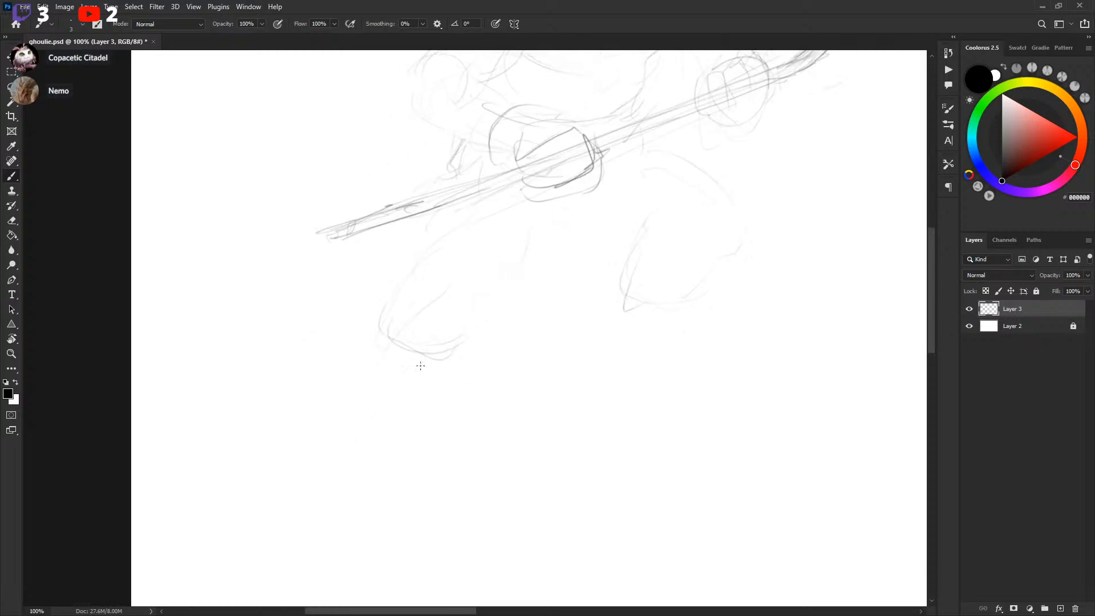
Refine the legs with knee pads, shins and the left boot
{"action": "mouse_move", "coordinate": [750, 275]}
{"action": "left_mouse_down"}
{"action": "mouse_move", "coordinate": [687, 339]}
{"action": "mouse_move", "coordinate": [783, 200]}
{"action": "left_mouse_up"}
{"action": "mouse_move", "coordinate": [418, 277]}
{"action": "left_mouse_down"}
{"action": "mouse_move", "coordinate": [401, 320]}
{"action": "mouse_move", "coordinate": [396, 303]}
{"action": "left_mouse_up"}
{"action": "left_click_drag", "start_coordinate": [467, 289], "coordinate": [443, 317]}
{"action": "mouse_move", "coordinate": [760, 246]}
{"action": "left_mouse_down"}
{"action": "mouse_move", "coordinate": [677, 396]}
{"action": "mouse_move", "coordinate": [627, 368]}
{"action": "mouse_move", "coordinate": [677, 413]}
{"action": "mouse_move", "coordinate": [688, 335]}
{"action": "left_mouse_up"}
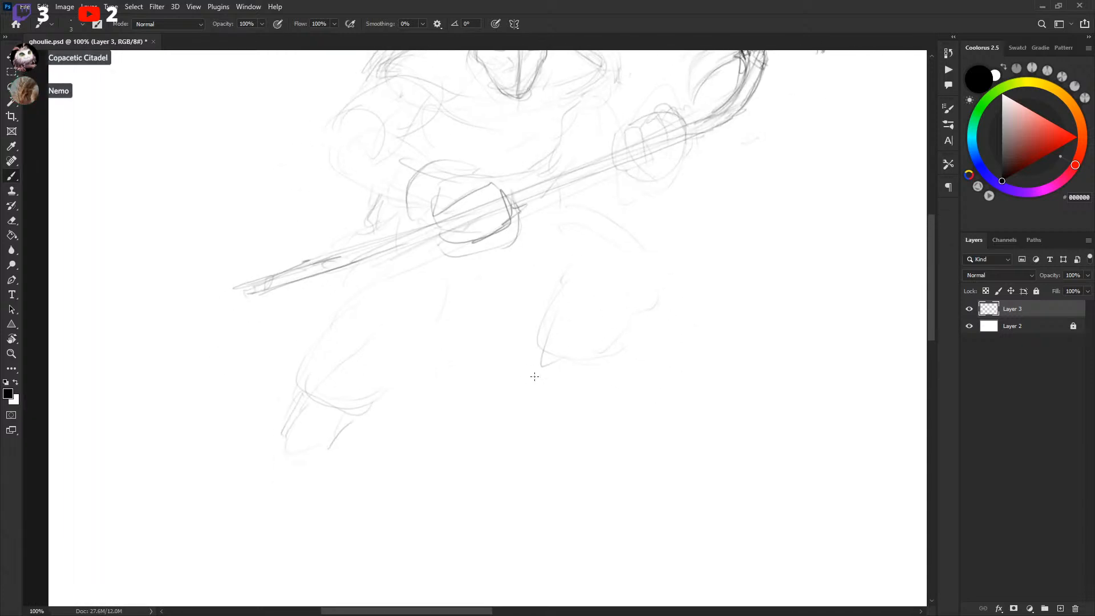
{"action": "left_click_drag", "start_coordinate": [401, 411], "coordinate": [450, 362]}
{"action": "left_click_drag", "start_coordinate": [342, 391], "coordinate": [315, 426]}
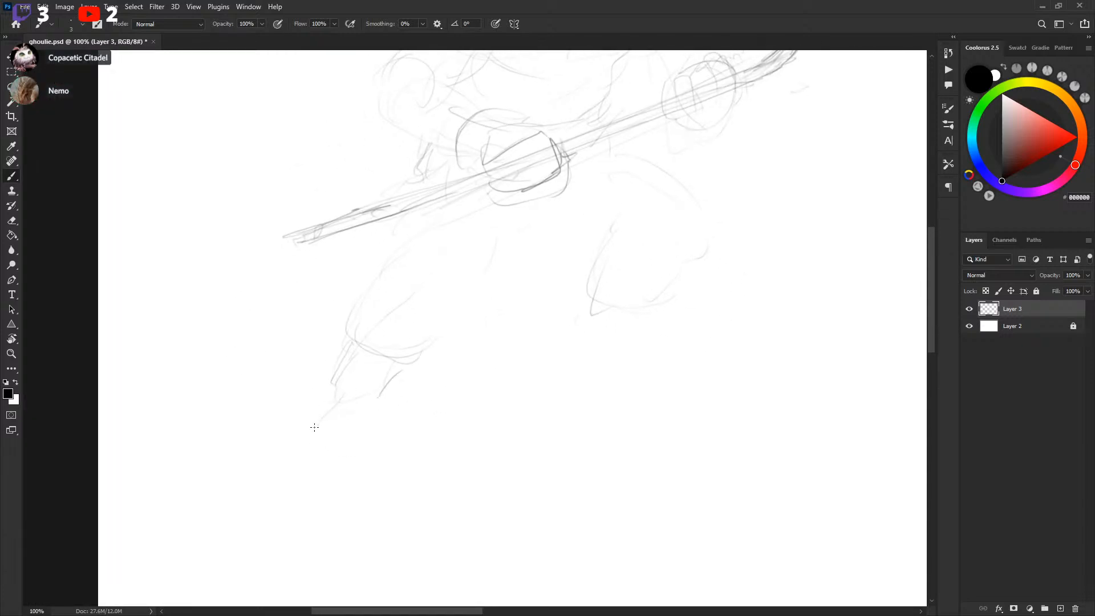
{"action": "left_click_drag", "start_coordinate": [374, 399], "coordinate": [365, 450]}
{"action": "mouse_move", "coordinate": [317, 425]}
{"action": "left_mouse_down"}
{"action": "mouse_move", "coordinate": [355, 472]}
{"action": "mouse_move", "coordinate": [328, 453]}
{"action": "mouse_move", "coordinate": [333, 466]}
{"action": "mouse_move", "coordinate": [376, 426]}
{"action": "mouse_move", "coordinate": [382, 439]}
{"action": "mouse_move", "coordinate": [377, 396]}
{"action": "left_mouse_up"}
{"action": "mouse_move", "coordinate": [623, 298]}
{"action": "left_mouse_down"}
{"action": "mouse_move", "coordinate": [577, 396]}
{"action": "mouse_move", "coordinate": [599, 362]}
{"action": "left_mouse_up"}
{"action": "left_click_drag", "start_coordinate": [652, 310], "coordinate": [695, 238]}
Lasso part of the left leg and move it into a better position
{"action": "key", "text": "l"}
{"action": "mouse_move", "coordinate": [386, 274]}
{"action": "left_mouse_down"}
{"action": "mouse_move", "coordinate": [474, 315]}
{"action": "mouse_move", "coordinate": [463, 312]}
{"action": "left_mouse_up"}
{"action": "mouse_move", "coordinate": [445, 385]}
{"action": "left_mouse_down"}
{"action": "mouse_move", "coordinate": [465, 346]}
{"action": "mouse_move", "coordinate": [437, 391]}
{"action": "mouse_move", "coordinate": [424, 390]}
{"action": "mouse_move", "coordinate": [434, 374]}
{"action": "left_mouse_up"}
{"action": "key", "text": "v"}
{"action": "key", "text": "ctrl+d"}
{"action": "left_click_drag", "start_coordinate": [707, 245], "coordinate": [676, 365]}
Lasso the upper body and stick and scale them up slightly with Free Transform
{"action": "key", "text": "l"}
{"action": "mouse_move", "coordinate": [327, 303]}
{"action": "left_mouse_down"}
{"action": "mouse_move", "coordinate": [323, 371]}
{"action": "mouse_move", "coordinate": [636, 276]}
{"action": "mouse_move", "coordinate": [865, 93]}
{"action": "mouse_move", "coordinate": [709, 78]}
{"action": "mouse_move", "coordinate": [234, 343]}
{"action": "mouse_move", "coordinate": [213, 331]}
{"action": "left_mouse_up"}
{"action": "left_click_drag", "start_coordinate": [856, 98], "coordinate": [830, 147], "text": "shift"}
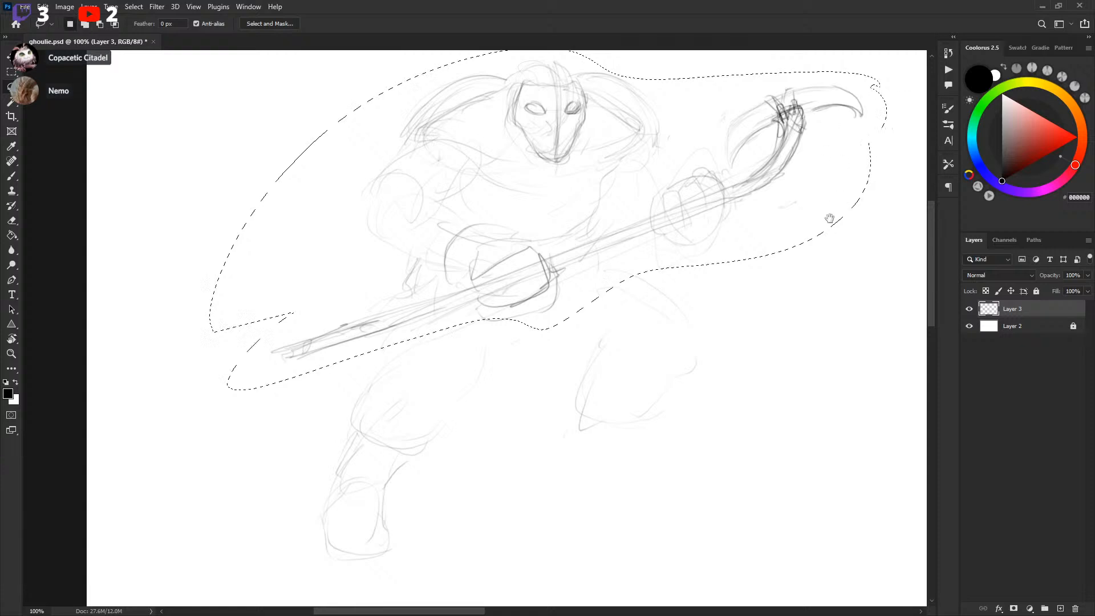
{"action": "left_click_drag", "start_coordinate": [838, 198], "coordinate": [814, 246]}
{"action": "key", "text": "ctrl+t"}
{"action": "left_click_drag", "start_coordinate": [872, 98], "coordinate": [907, 75]}
{"action": "left_click_drag", "start_coordinate": [814, 232], "coordinate": [813, 244]}
{"action": "key", "text": "Return"}
Refine the right leg's thigh and knee contours
{"action": "key", "text": "b"}
{"action": "left_click_drag", "start_coordinate": [704, 384], "coordinate": [720, 227]}
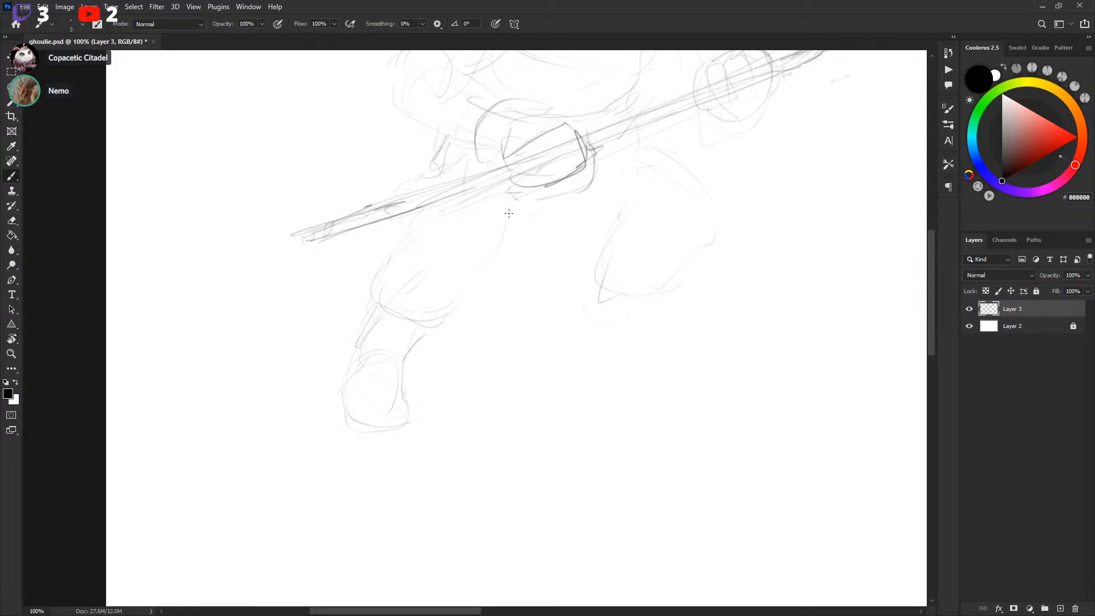
{"action": "mouse_move", "coordinate": [580, 211]}
{"action": "left_mouse_down"}
{"action": "mouse_move", "coordinate": [600, 220]}
{"action": "mouse_move", "coordinate": [619, 166]}
{"action": "left_mouse_up"}
{"action": "left_click_drag", "start_coordinate": [674, 303], "coordinate": [671, 305]}
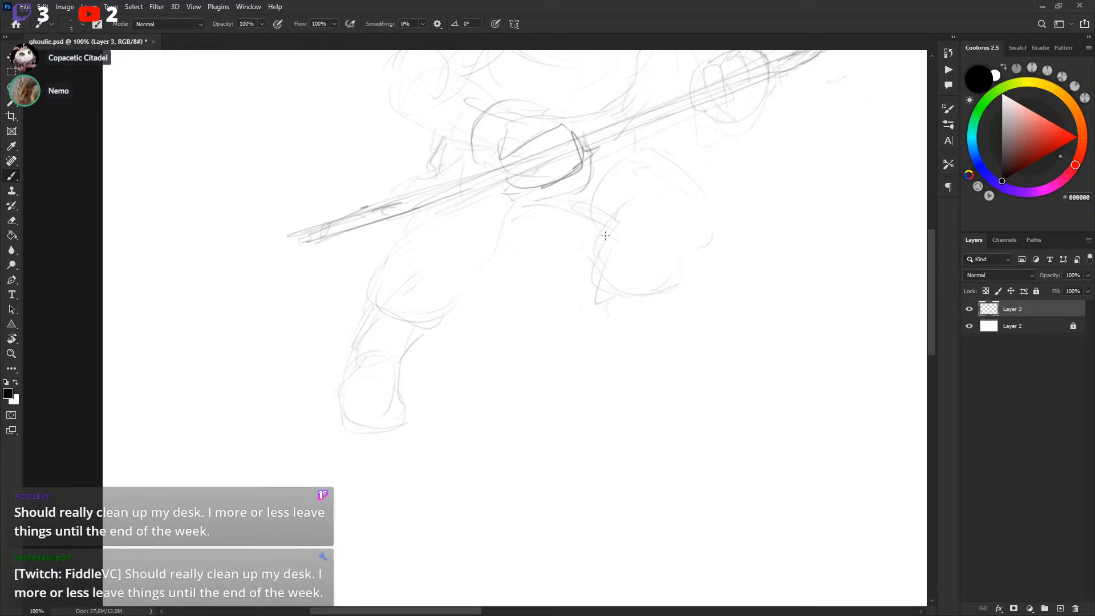
{"action": "mouse_move", "coordinate": [761, 239]}
{"action": "left_mouse_down"}
{"action": "mouse_move", "coordinate": [672, 384]}
{"action": "mouse_move", "coordinate": [727, 264]}
{"action": "left_mouse_up"}
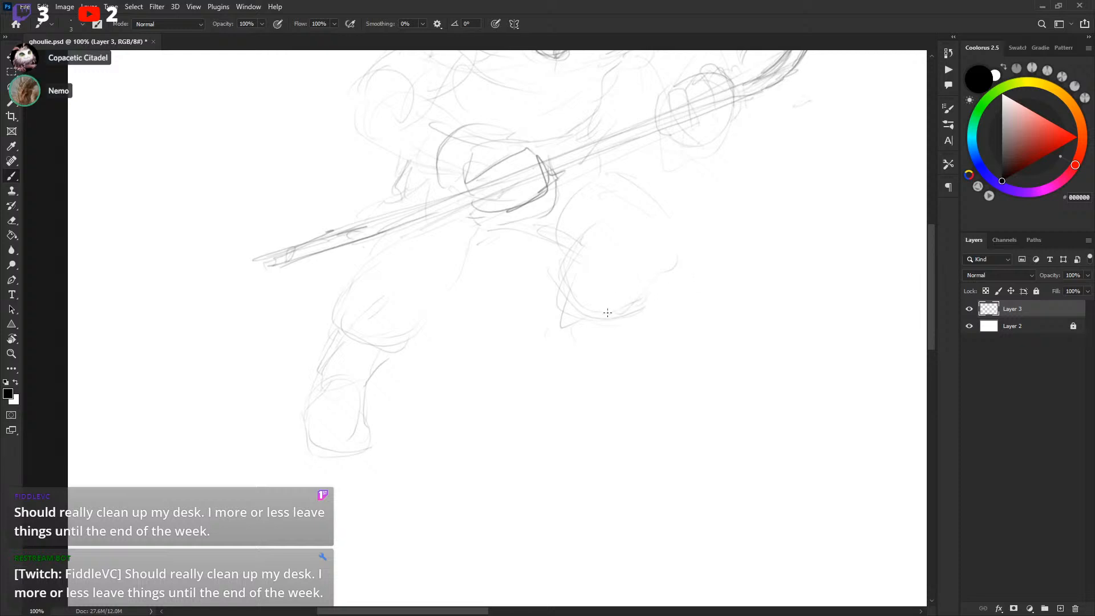
{"action": "mouse_move", "coordinate": [607, 319]}
{"action": "left_mouse_down"}
{"action": "mouse_move", "coordinate": [557, 343]}
{"action": "mouse_move", "coordinate": [545, 296]}
{"action": "mouse_move", "coordinate": [577, 349]}
{"action": "left_mouse_up"}
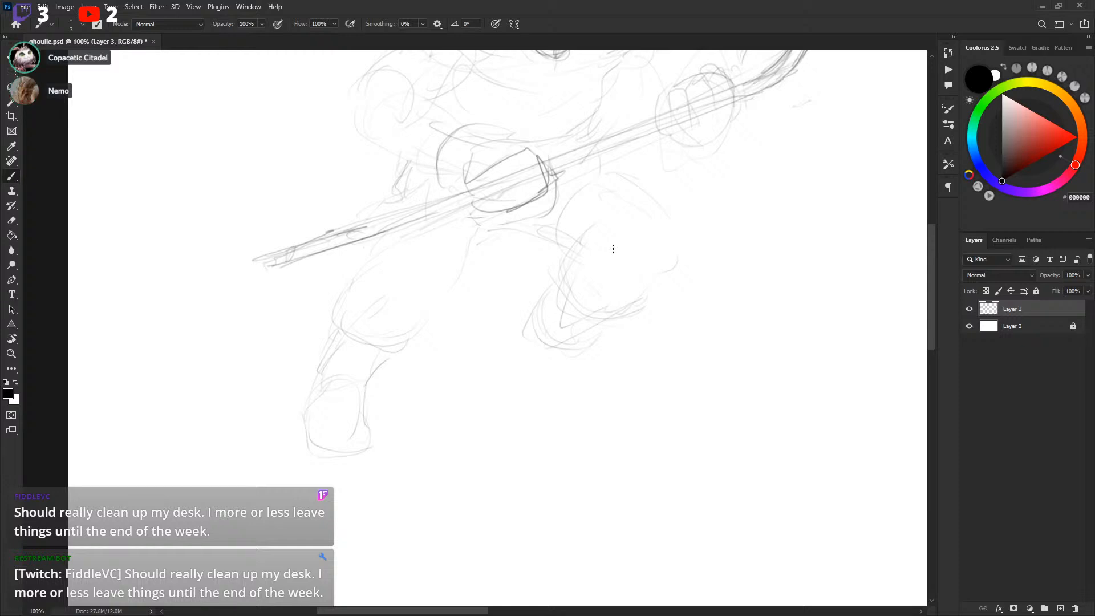
{"action": "mouse_move", "coordinate": [679, 245]}
{"action": "left_mouse_down"}
{"action": "mouse_move", "coordinate": [642, 382]}
{"action": "mouse_move", "coordinate": [721, 241]}
{"action": "left_mouse_up"}
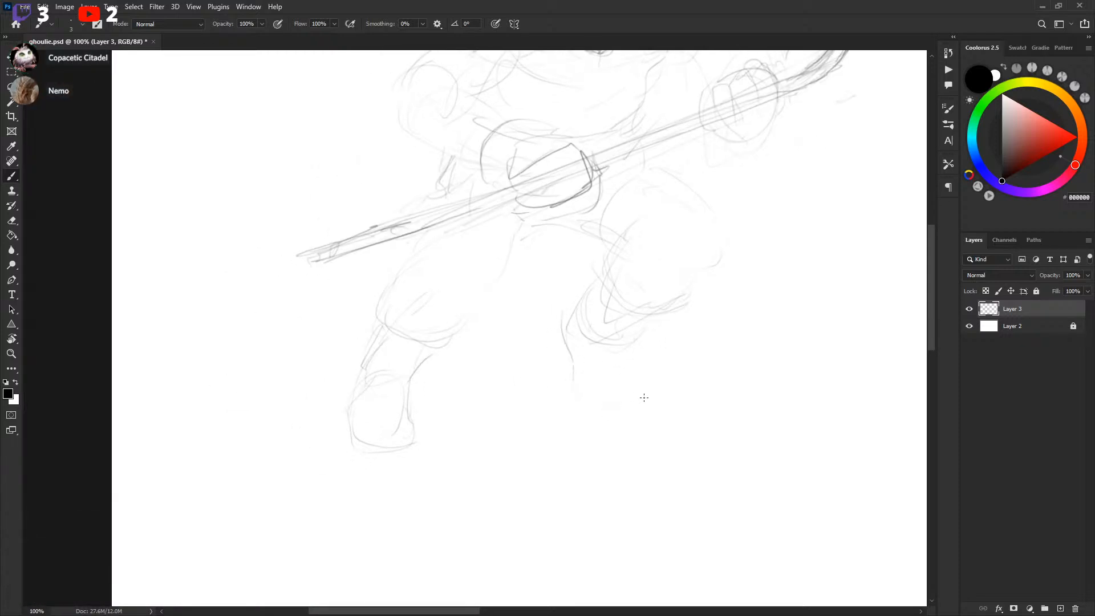
{"action": "mouse_move", "coordinate": [717, 299]}
{"action": "left_mouse_down"}
{"action": "mouse_move", "coordinate": [728, 391]}
{"action": "mouse_move", "coordinate": [551, 378]}
{"action": "left_mouse_up"}
{"action": "key", "text": "ctrl+z"}
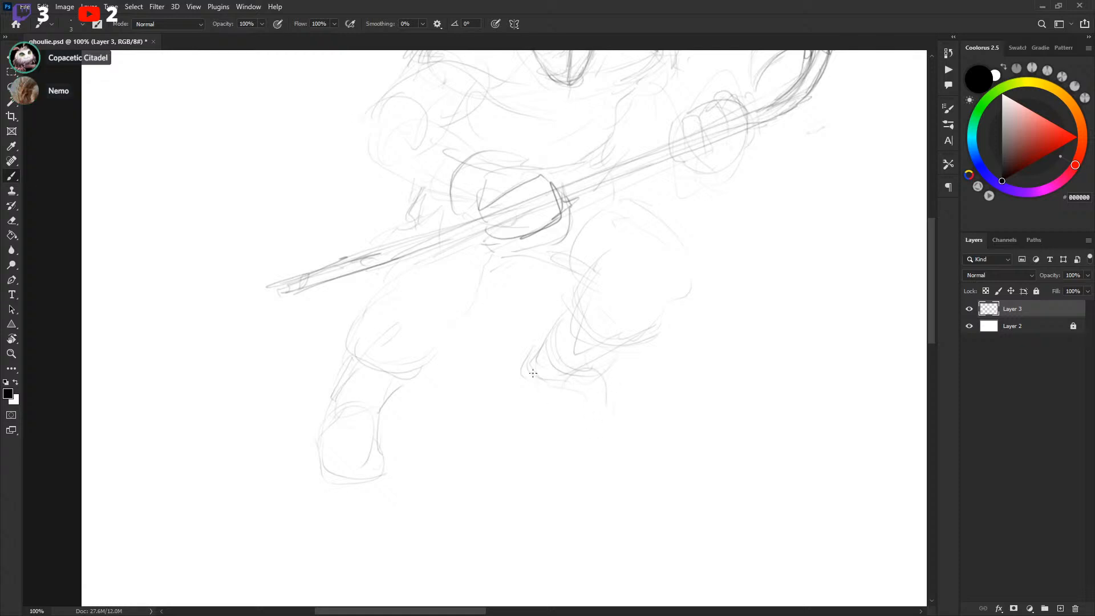
Sketch the right foot and ankle below the knee pad
{"action": "mouse_move", "coordinate": [551, 390]}
{"action": "left_mouse_down"}
{"action": "mouse_move", "coordinate": [607, 445]}
{"action": "mouse_move", "coordinate": [620, 436]}
{"action": "mouse_move", "coordinate": [616, 410]}
{"action": "mouse_move", "coordinate": [593, 442]}
{"action": "mouse_move", "coordinate": [628, 436]}
{"action": "left_mouse_up"}
{"action": "mouse_move", "coordinate": [681, 355]}
{"action": "left_mouse_down"}
{"action": "mouse_move", "coordinate": [675, 451]}
{"action": "mouse_move", "coordinate": [697, 308]}
{"action": "left_mouse_up"}
{"action": "left_click_drag", "start_coordinate": [621, 331], "coordinate": [645, 341]}
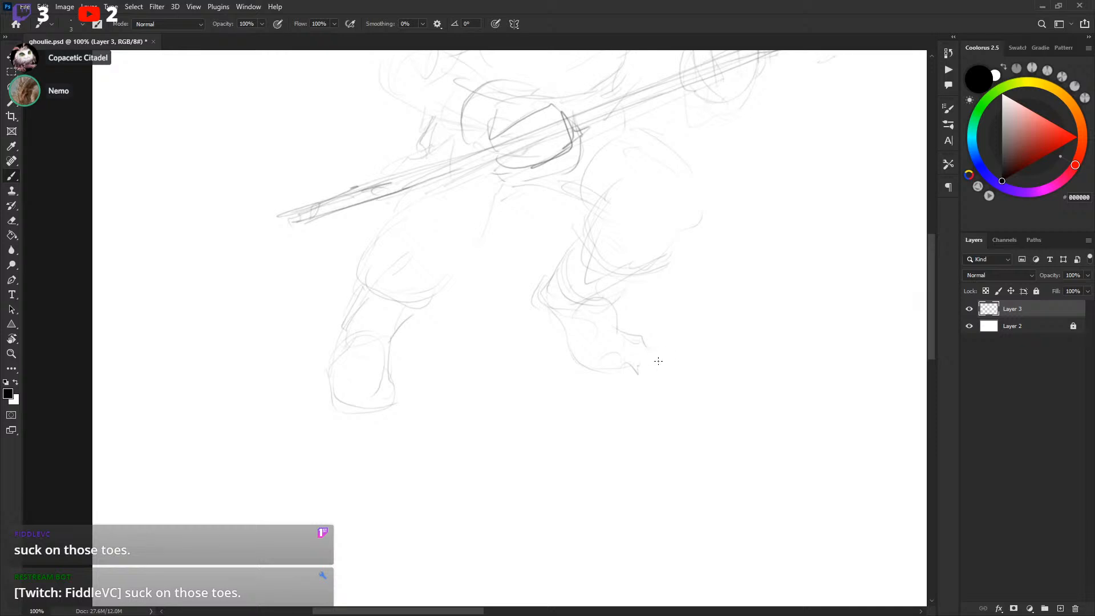
{"action": "left_click_drag", "start_coordinate": [676, 357], "coordinate": [677, 354]}
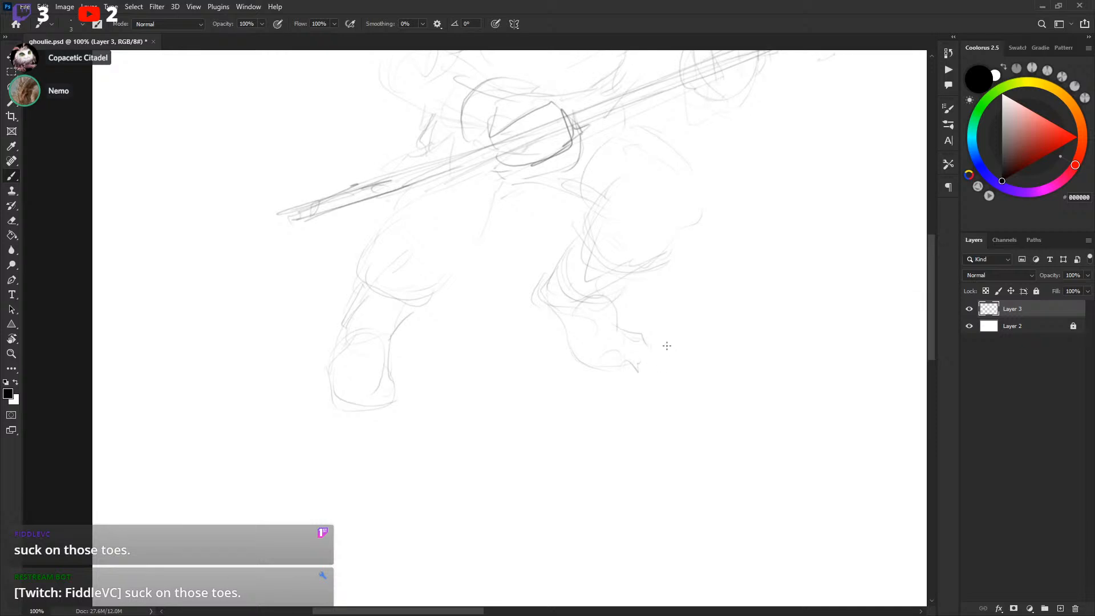
{"action": "left_click_drag", "start_coordinate": [682, 353], "coordinate": [682, 352]}
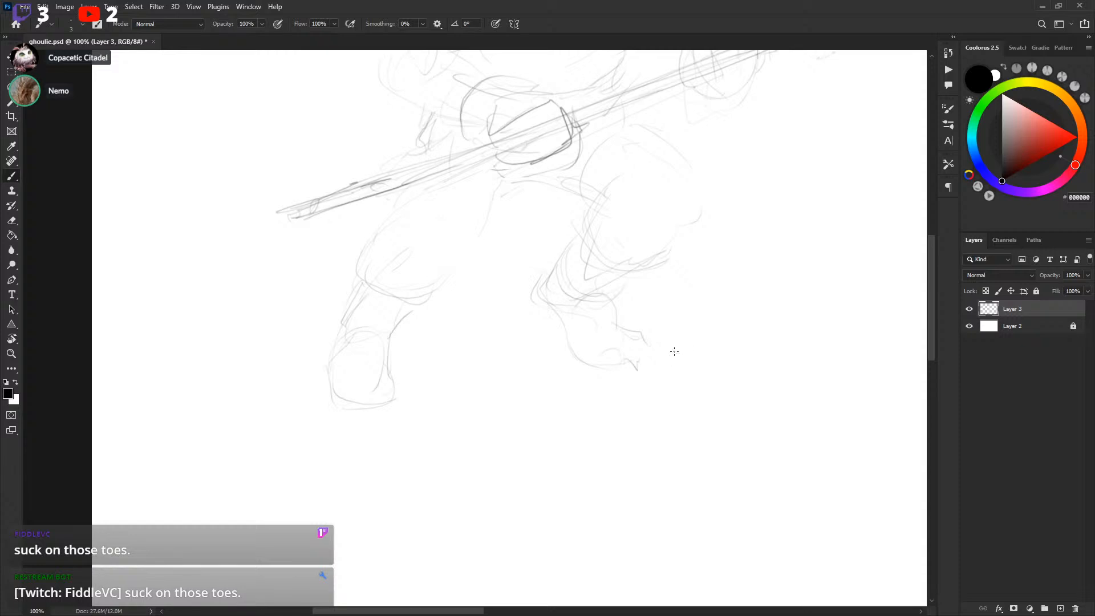
{"action": "mouse_move", "coordinate": [652, 293]}
{"action": "left_mouse_down"}
{"action": "mouse_move", "coordinate": [651, 305]}
{"action": "mouse_move", "coordinate": [663, 292]}
{"action": "left_mouse_up"}
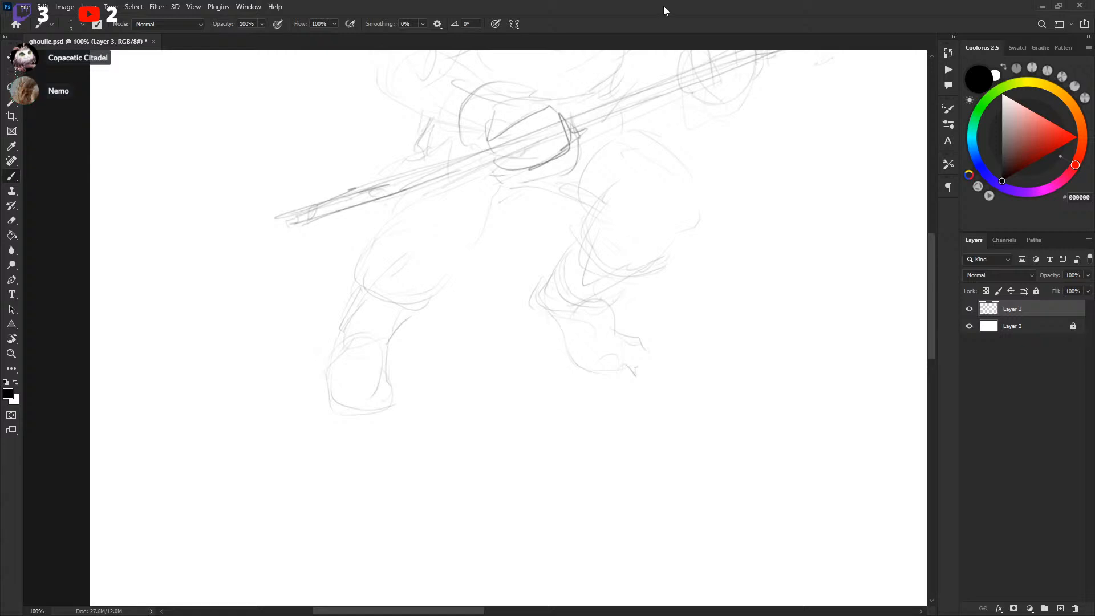
{"action": "left_click_drag", "start_coordinate": [535, 293], "coordinate": [491, 436]}
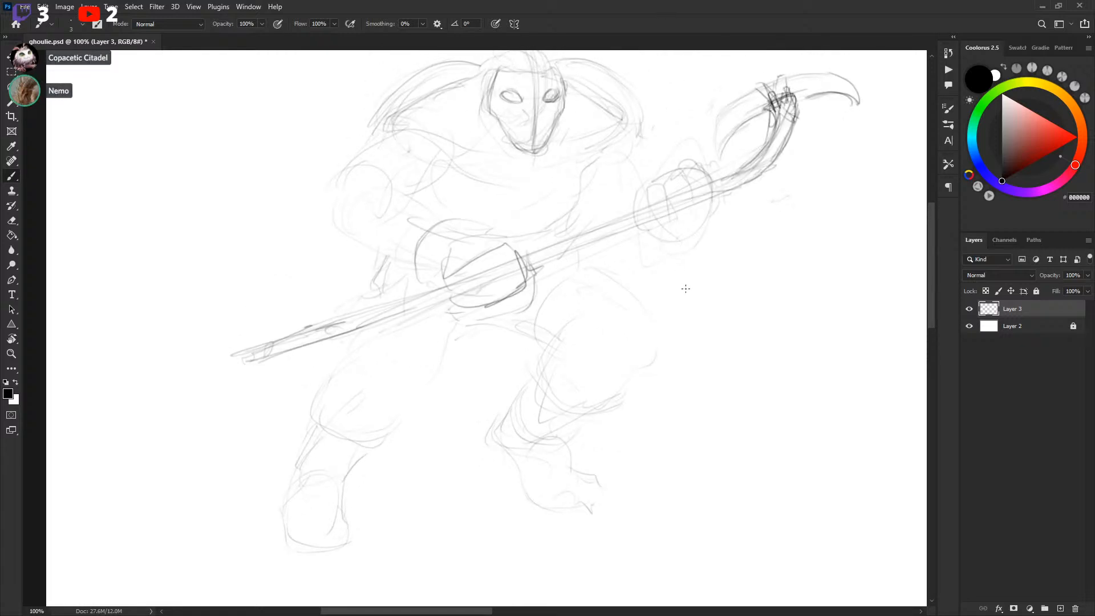
Scale down the whole sketch on the layer with Free Transform
{"action": "key", "text": "ctrl+minus"}
{"action": "key", "text": "ctrl+t"}
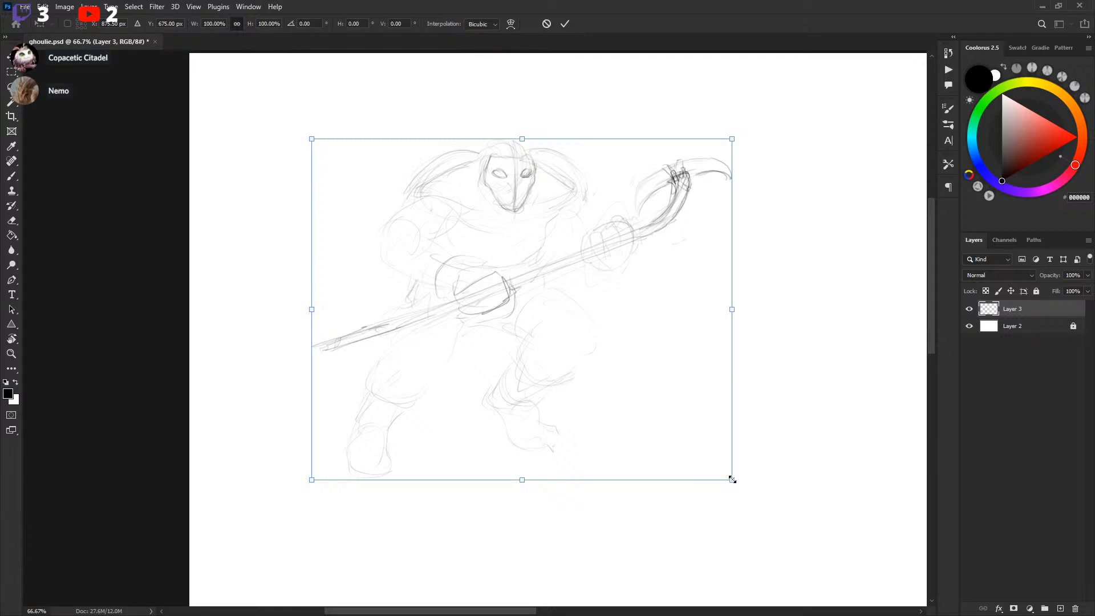
{"action": "left_click_drag", "start_coordinate": [730, 479], "coordinate": [599, 367]}
{"action": "key", "text": "Return"}
Flip the whole sketch horizontally with Free Transform
{"action": "key", "text": "ctrl+plus"}
{"action": "left_click_drag", "start_coordinate": [644, 258], "coordinate": [656, 302]}
{"action": "key", "text": "ctrl+t"}
{"action": "right_click", "coordinate": [487, 275]}
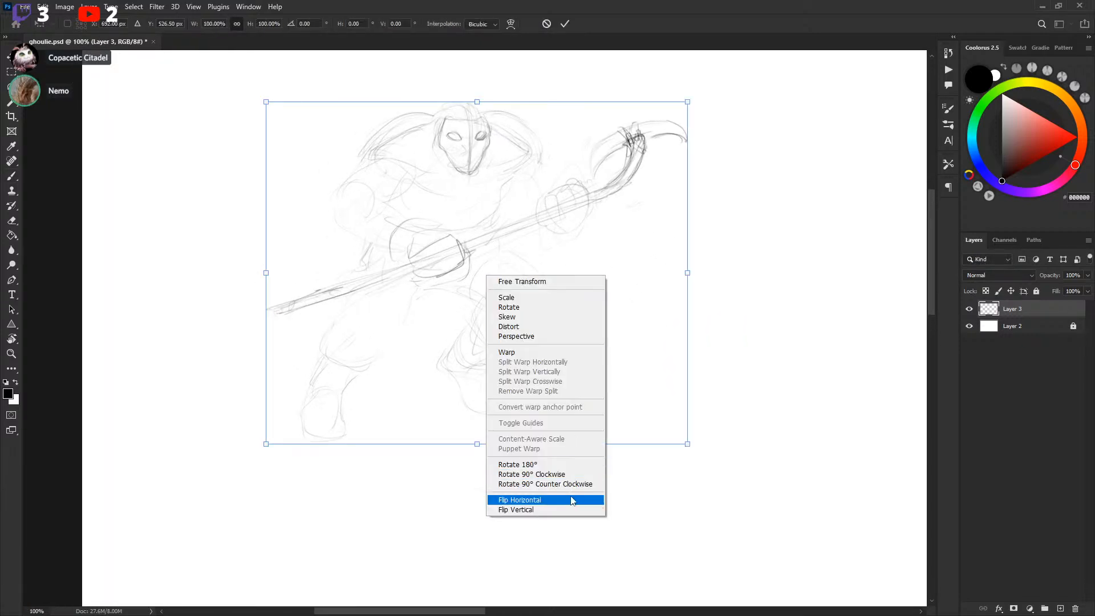
{"action": "left_click", "coordinate": [572, 499]}
{"action": "key", "text": "Return"}
Touch up the right foot of the flipped sketch with short strokes
{"action": "left_click_drag", "start_coordinate": [677, 268], "coordinate": [668, 260]}
{"action": "left_click_drag", "start_coordinate": [653, 335], "coordinate": [632, 313]}
{"action": "left_click_drag", "start_coordinate": [614, 427], "coordinate": [618, 409]}
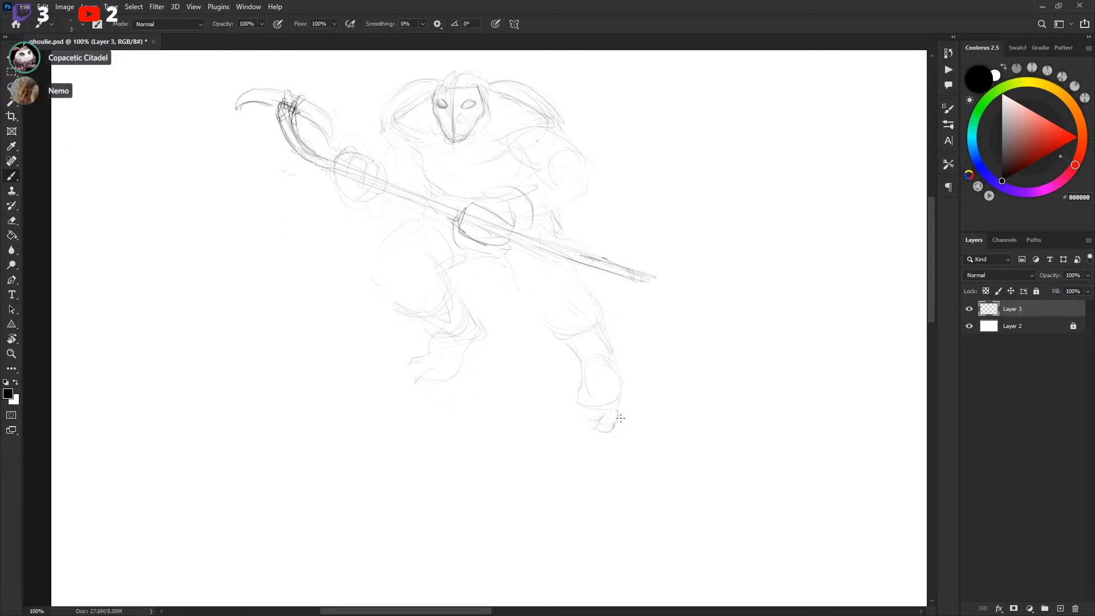
Touch up the right foot and ankle with short strokes, undoing the misplaced ones
{"action": "left_click_drag", "start_coordinate": [674, 305], "coordinate": [672, 300]}
{"action": "key", "text": "ctrl+z"}
{"action": "key", "text": "ctrl+z"}
{"action": "mouse_move", "coordinate": [604, 426]}
{"action": "left_mouse_down"}
{"action": "mouse_move", "coordinate": [593, 419]}
{"action": "mouse_move", "coordinate": [609, 424]}
{"action": "left_mouse_up"}
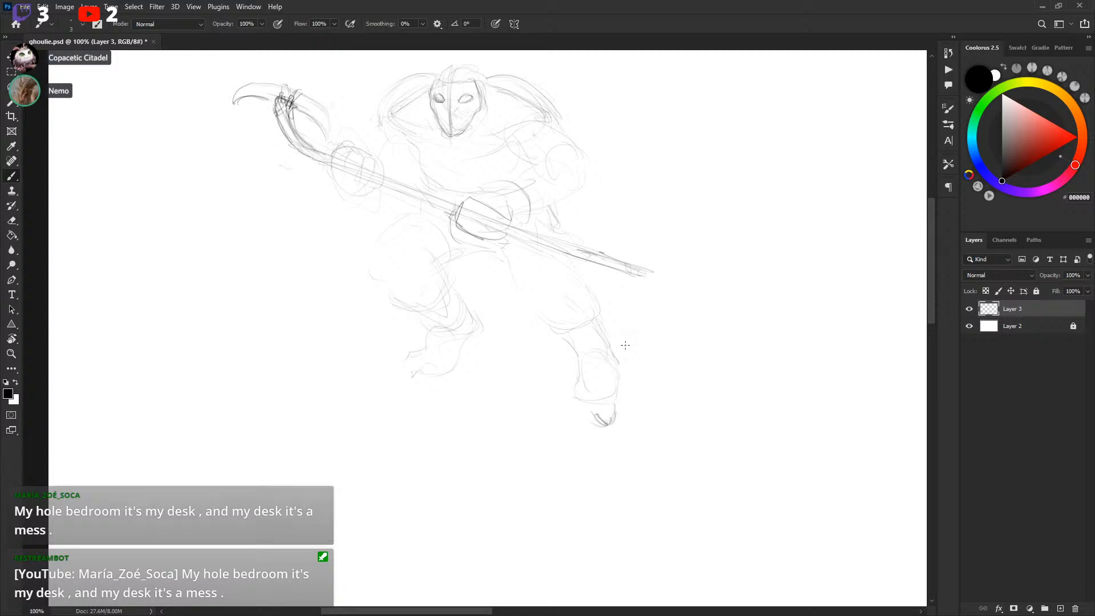
{"action": "scroll", "coordinate": [596, 319], "scroll_direction": "down", "scroll_amount": 2}
{"action": "mouse_move", "coordinate": [600, 329]}
{"action": "left_mouse_down"}
{"action": "mouse_move", "coordinate": [576, 380]}
{"action": "mouse_move", "coordinate": [597, 383]}
{"action": "mouse_move", "coordinate": [582, 387]}
{"action": "mouse_move", "coordinate": [616, 374]}
{"action": "mouse_move", "coordinate": [614, 336]}
{"action": "left_mouse_up"}
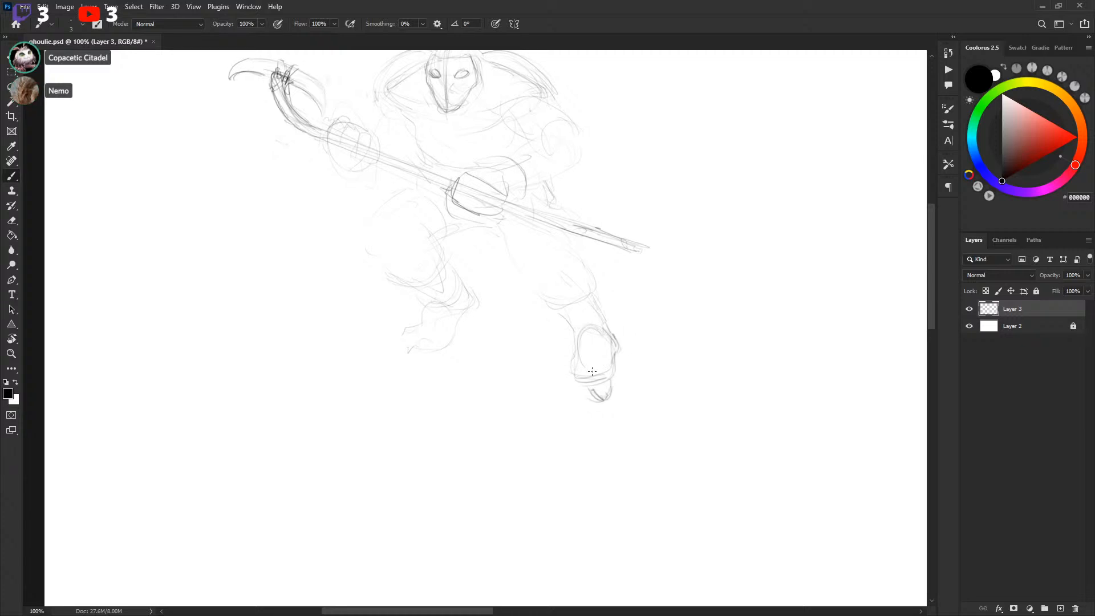
{"action": "left_click_drag", "start_coordinate": [615, 332], "coordinate": [627, 364]}
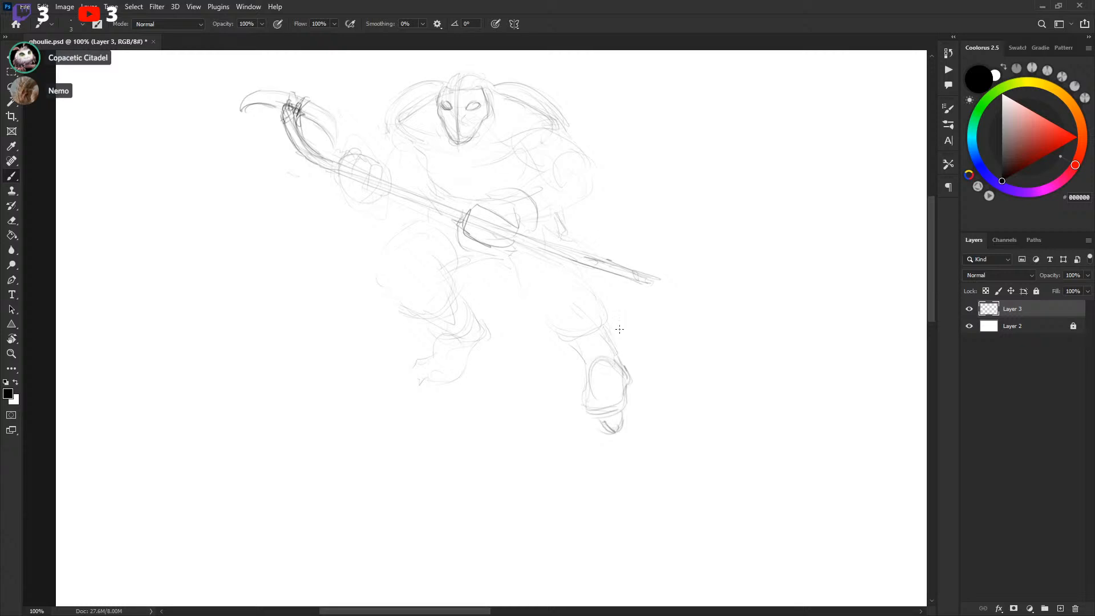
{"action": "left_click_drag", "start_coordinate": [644, 296], "coordinate": [642, 310]}
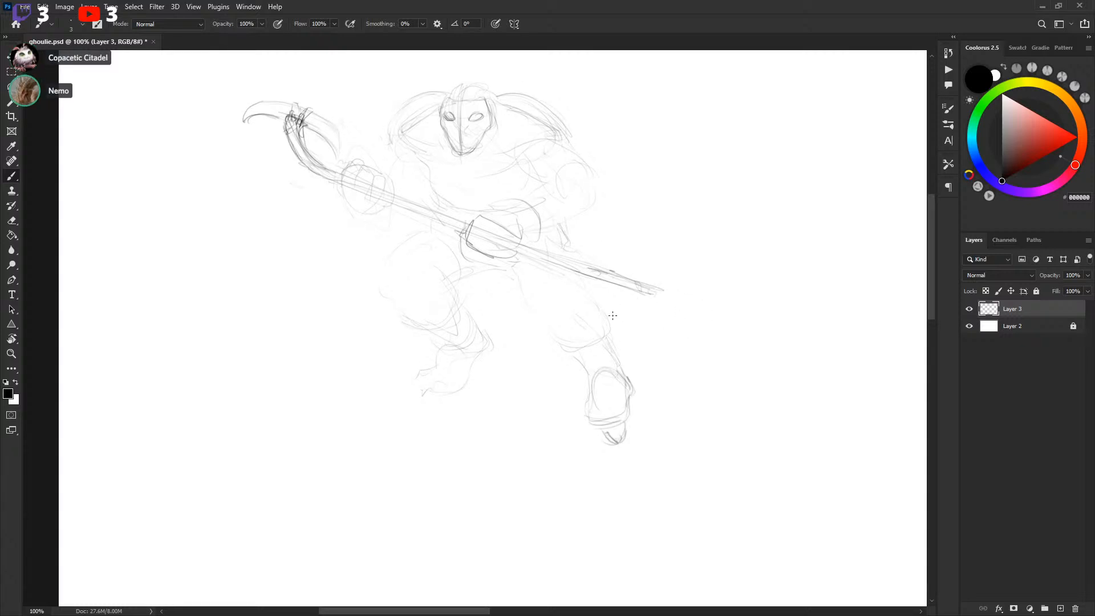
Sketch trial lines across the left leg, undoing the unwanted strokes
{"action": "mouse_move", "coordinate": [598, 382]}
{"action": "left_mouse_down"}
{"action": "mouse_move", "coordinate": [640, 384]}
{"action": "mouse_move", "coordinate": [628, 369]}
{"action": "left_mouse_up"}
{"action": "key", "text": "ctrl+z"}
{"action": "left_click_drag", "start_coordinate": [707, 321], "coordinate": [714, 327]}
{"action": "left_click_drag", "start_coordinate": [535, 380], "coordinate": [533, 388]}
{"action": "mouse_move", "coordinate": [413, 292]}
{"action": "left_mouse_down"}
{"action": "mouse_move", "coordinate": [485, 382]}
{"action": "mouse_move", "coordinate": [520, 402]}
{"action": "left_mouse_up"}
{"action": "key", "text": "ctrl+z"}
{"action": "mouse_move", "coordinate": [438, 239]}
{"action": "left_mouse_down"}
{"action": "mouse_move", "coordinate": [444, 333]}
{"action": "mouse_move", "coordinate": [541, 376]}
{"action": "left_mouse_up"}
{"action": "key", "text": "ctrl+z"}
Erase a lasso-selected area of the old left leg lines
{"action": "key", "text": "l"}
{"action": "mouse_move", "coordinate": [470, 302]}
{"action": "left_mouse_down"}
{"action": "mouse_move", "coordinate": [531, 335]}
{"action": "mouse_move", "coordinate": [520, 318]}
{"action": "mouse_move", "coordinate": [452, 326]}
{"action": "mouse_move", "coordinate": [475, 305]}
{"action": "left_mouse_up"}
{"action": "key", "text": "Delete"}
{"action": "key", "text": "ctrl+d"}
{"action": "key", "text": "Delete"}
{"action": "key", "text": "ctrl+d"}
Redraw the left thigh and knee with new strokes
{"action": "key", "text": "b"}
{"action": "mouse_move", "coordinate": [445, 236]}
{"action": "left_mouse_down"}
{"action": "mouse_move", "coordinate": [433, 323]}
{"action": "mouse_move", "coordinate": [470, 383]}
{"action": "mouse_move", "coordinate": [504, 376]}
{"action": "mouse_move", "coordinate": [512, 324]}
{"action": "left_mouse_up"}
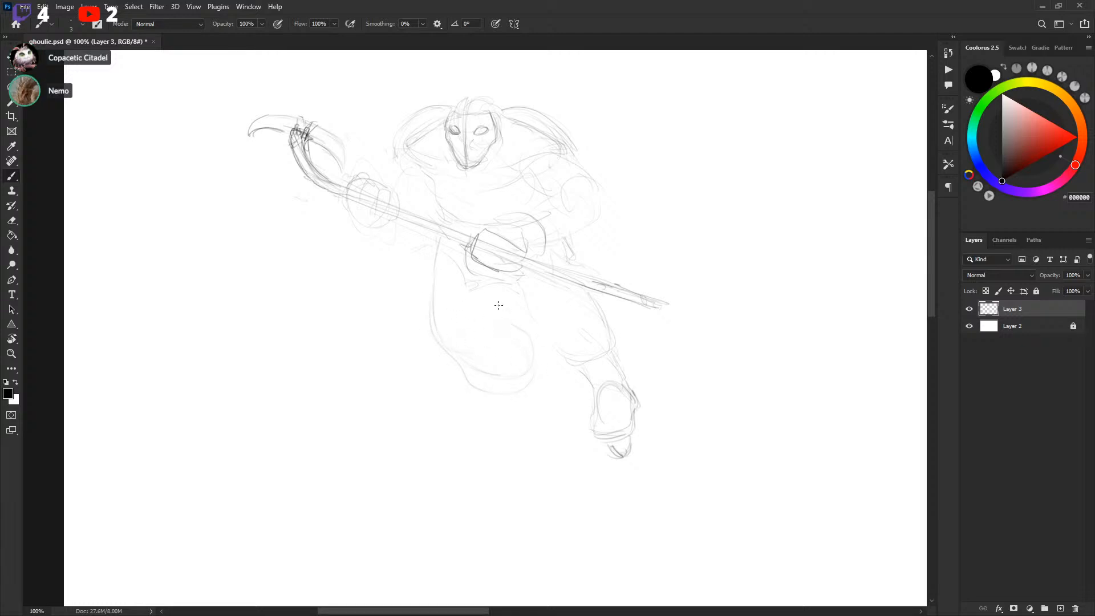
{"action": "left_click_drag", "start_coordinate": [534, 327], "coordinate": [564, 360]}
{"action": "mouse_move", "coordinate": [503, 304]}
{"action": "left_mouse_down"}
{"action": "mouse_move", "coordinate": [484, 339]}
{"action": "mouse_move", "coordinate": [525, 374]}
{"action": "left_mouse_up"}
{"action": "mouse_move", "coordinate": [449, 342]}
{"action": "left_mouse_down"}
{"action": "mouse_move", "coordinate": [465, 376]}
{"action": "mouse_move", "coordinate": [435, 351]}
{"action": "left_mouse_up"}
{"action": "left_click_drag", "start_coordinate": [467, 389], "coordinate": [510, 386]}
{"action": "left_click_drag", "start_coordinate": [528, 350], "coordinate": [519, 384]}
Erase another lasso-selected area inside the left leg and return to black brush colour
{"action": "key", "text": "x"}
{"action": "key", "text": "l"}
{"action": "mouse_move", "coordinate": [486, 316]}
{"action": "left_mouse_down"}
{"action": "mouse_move", "coordinate": [481, 364]}
{"action": "mouse_move", "coordinate": [537, 368]}
{"action": "mouse_move", "coordinate": [485, 374]}
{"action": "mouse_move", "coordinate": [444, 398]}
{"action": "mouse_move", "coordinate": [496, 328]}
{"action": "left_mouse_up"}
{"action": "key", "text": "Delete"}
{"action": "key", "text": "Delete"}
{"action": "key", "text": "ctrl+d"}
{"action": "key", "text": "b"}
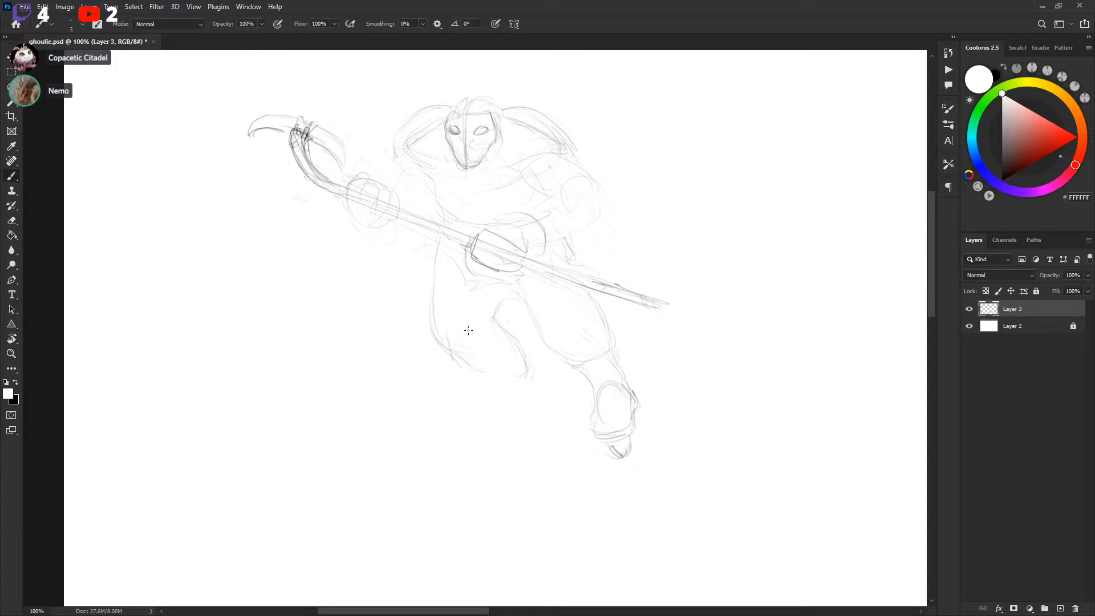
{"action": "key", "text": "x"}
Sketch the left lower leg and boot with new strokes
{"action": "mouse_move", "coordinate": [436, 299]}
{"action": "left_mouse_down"}
{"action": "mouse_move", "coordinate": [454, 349]}
{"action": "mouse_move", "coordinate": [447, 324]}
{"action": "mouse_move", "coordinate": [443, 333]}
{"action": "mouse_move", "coordinate": [465, 356]}
{"action": "mouse_move", "coordinate": [548, 339]}
{"action": "mouse_move", "coordinate": [543, 301]}
{"action": "mouse_move", "coordinate": [580, 245]}
{"action": "mouse_move", "coordinate": [492, 311]}
{"action": "mouse_move", "coordinate": [435, 311]}
{"action": "mouse_move", "coordinate": [444, 338]}
{"action": "mouse_move", "coordinate": [522, 358]}
{"action": "mouse_move", "coordinate": [445, 306]}
{"action": "mouse_move", "coordinate": [484, 361]}
{"action": "left_mouse_up"}
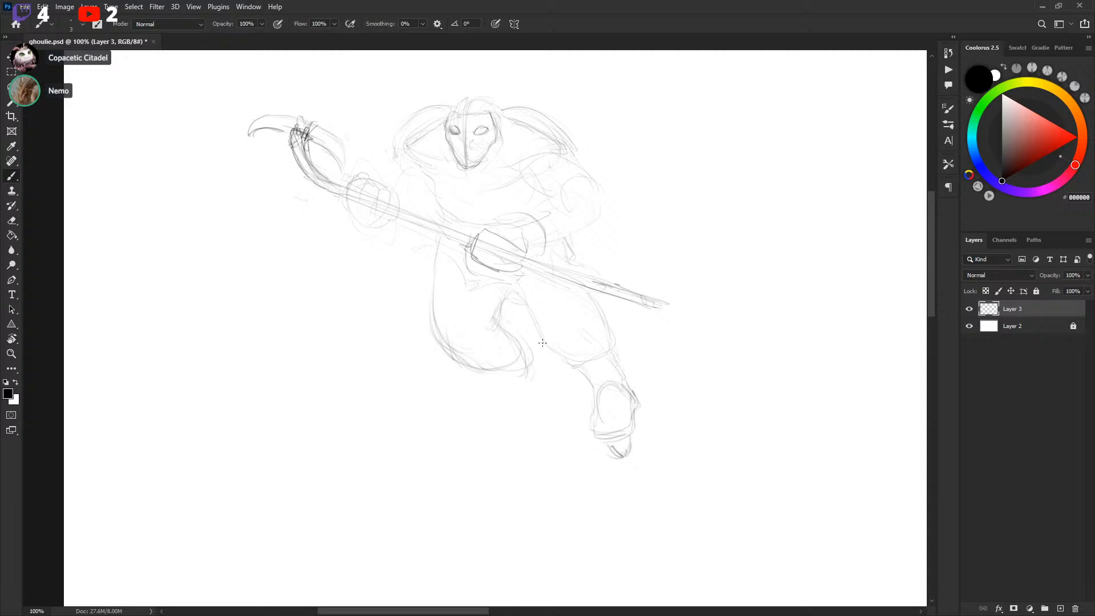
{"action": "mouse_move", "coordinate": [494, 379]}
{"action": "left_mouse_down"}
{"action": "mouse_move", "coordinate": [525, 385]}
{"action": "mouse_move", "coordinate": [534, 416]}
{"action": "left_mouse_up"}
{"action": "key", "text": "ctrl+z"}
{"action": "left_click_drag", "start_coordinate": [512, 384], "coordinate": [522, 409]}
{"action": "left_click_drag", "start_coordinate": [552, 415], "coordinate": [538, 368]}
{"action": "left_click_drag", "start_coordinate": [609, 322], "coordinate": [613, 344]}
{"action": "mouse_move", "coordinate": [524, 415]}
{"action": "left_mouse_down"}
{"action": "mouse_move", "coordinate": [533, 441]}
{"action": "mouse_move", "coordinate": [553, 447]}
{"action": "left_mouse_up"}
{"action": "mouse_move", "coordinate": [547, 389]}
{"action": "left_mouse_down"}
{"action": "mouse_move", "coordinate": [555, 449]}
{"action": "mouse_move", "coordinate": [557, 423]}
{"action": "left_mouse_up"}
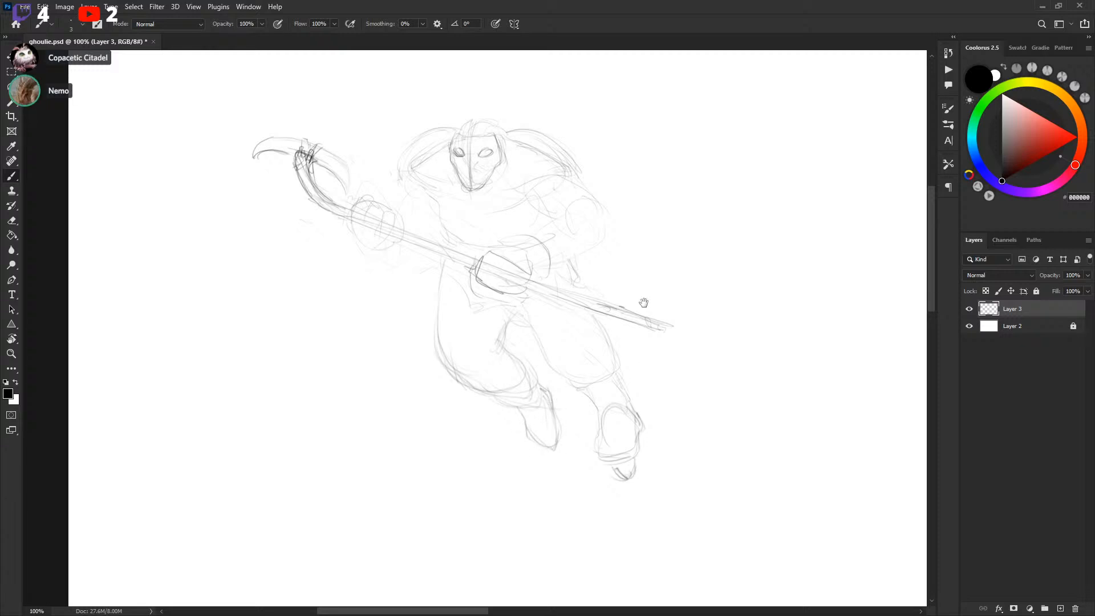
{"action": "left_click_drag", "start_coordinate": [590, 360], "coordinate": [590, 364]}
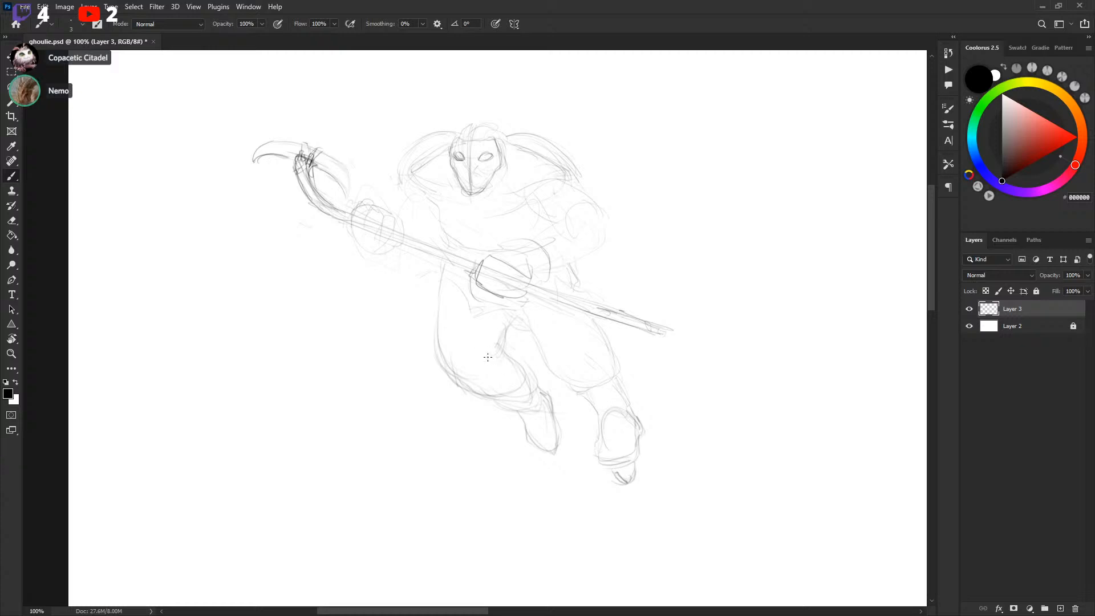
Lasso-select part of the left boot and add a line along the left thigh
{"action": "key", "text": "l"}
{"action": "mouse_move", "coordinate": [532, 381]}
{"action": "left_mouse_down"}
{"action": "mouse_move", "coordinate": [512, 403]}
{"action": "mouse_move", "coordinate": [545, 403]}
{"action": "left_mouse_up"}
{"action": "key", "text": "v"}
{"action": "key", "text": "ctrl+d"}
{"action": "key", "text": "b"}
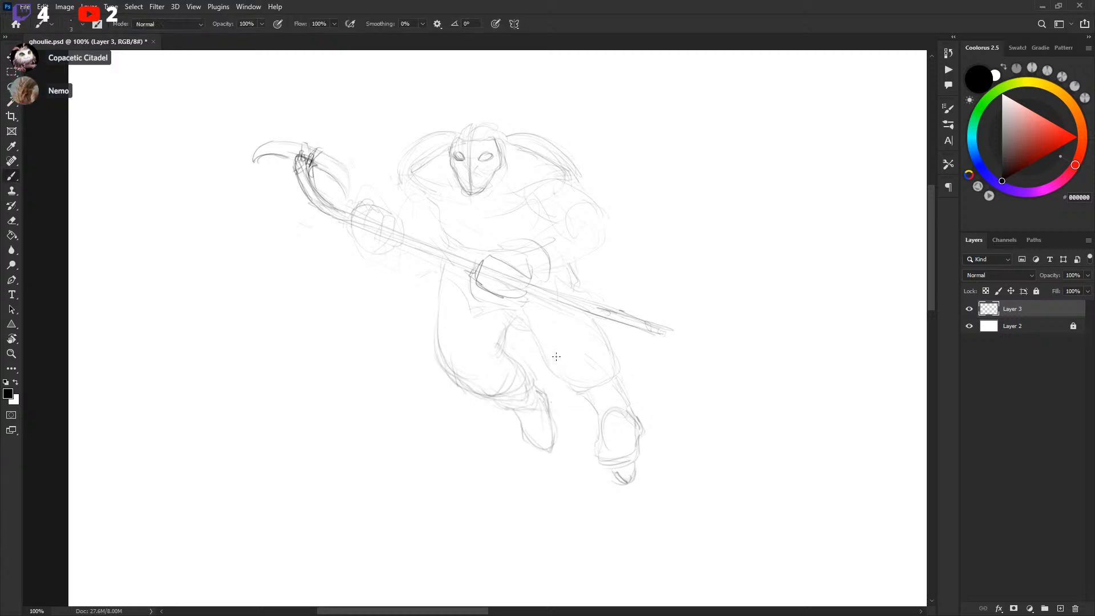
{"action": "left_click_drag", "start_coordinate": [444, 327], "coordinate": [448, 261]}
Enlarge the whole sketch to about 116% and rotate it about -3.4° with Free Transform
{"action": "key", "text": "l"}
{"action": "mouse_move", "coordinate": [345, 258]}
{"action": "left_mouse_down"}
{"action": "mouse_move", "coordinate": [449, 272]}
{"action": "mouse_move", "coordinate": [511, 309]}
{"action": "mouse_move", "coordinate": [559, 309]}
{"action": "mouse_move", "coordinate": [733, 359]}
{"action": "mouse_move", "coordinate": [656, 126]}
{"action": "mouse_move", "coordinate": [263, 88]}
{"action": "mouse_move", "coordinate": [368, 261]}
{"action": "mouse_move", "coordinate": [338, 262]}
{"action": "left_mouse_up"}
{"action": "key", "text": "ctrl+t"}
{"action": "left_click_drag", "start_coordinate": [712, 188], "coordinate": [702, 238]}
{"action": "left_click_drag", "start_coordinate": [769, 117], "coordinate": [805, 99]}
{"action": "left_click_drag", "start_coordinate": [856, 162], "coordinate": [849, 141]}
{"action": "left_click_drag", "start_coordinate": [773, 205], "coordinate": [713, 247]}
{"action": "left_click_drag", "start_coordinate": [766, 97], "coordinate": [822, 63]}
{"action": "left_click_drag", "start_coordinate": [754, 178], "coordinate": [724, 188]}
{"action": "key", "text": "Return"}
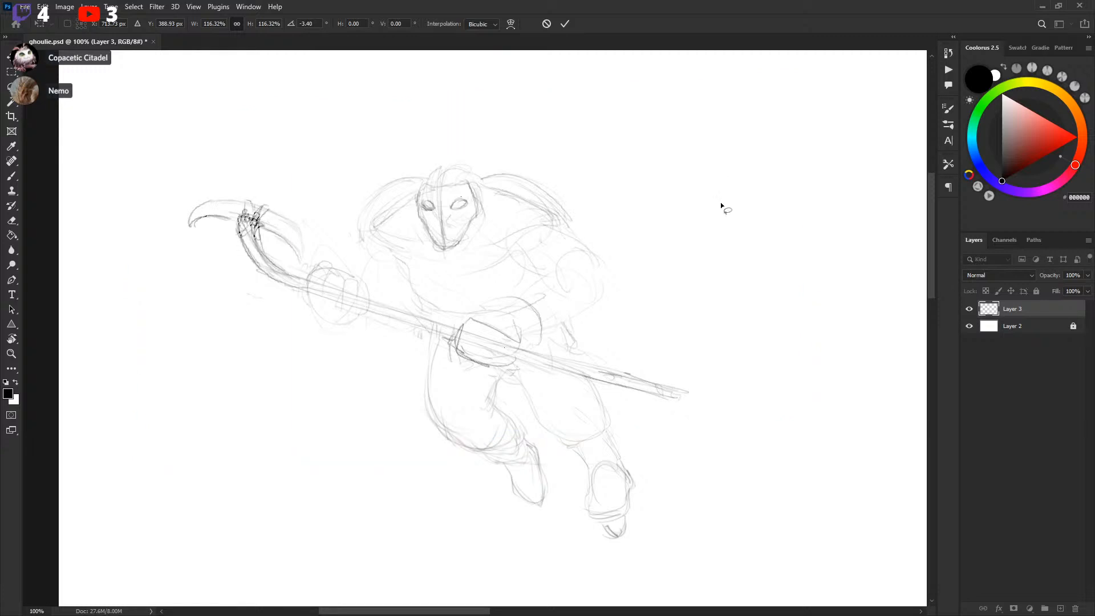
Flip the whole sketch horizontally with Free Transform
{"action": "left_click_drag", "start_coordinate": [686, 335], "coordinate": [713, 259]}
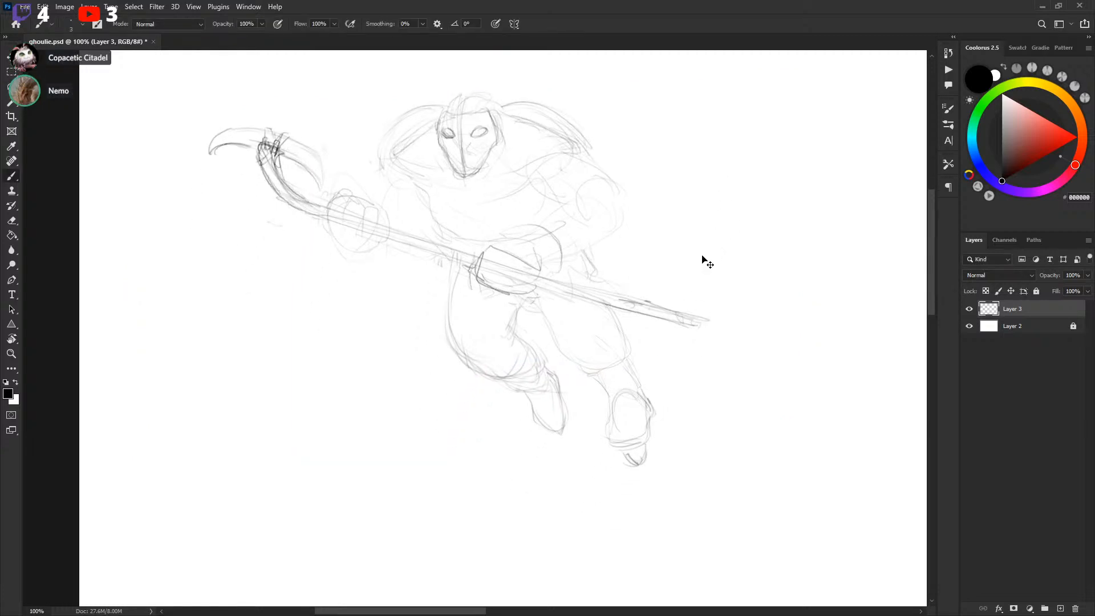
{"action": "key", "text": "ctrl+t"}
{"action": "right_click", "coordinate": [588, 255]}
{"action": "left_click", "coordinate": [622, 480]}
{"action": "key", "text": "Return"}
Refine the torso, chest and neck with short strokes
{"action": "key", "text": "b"}
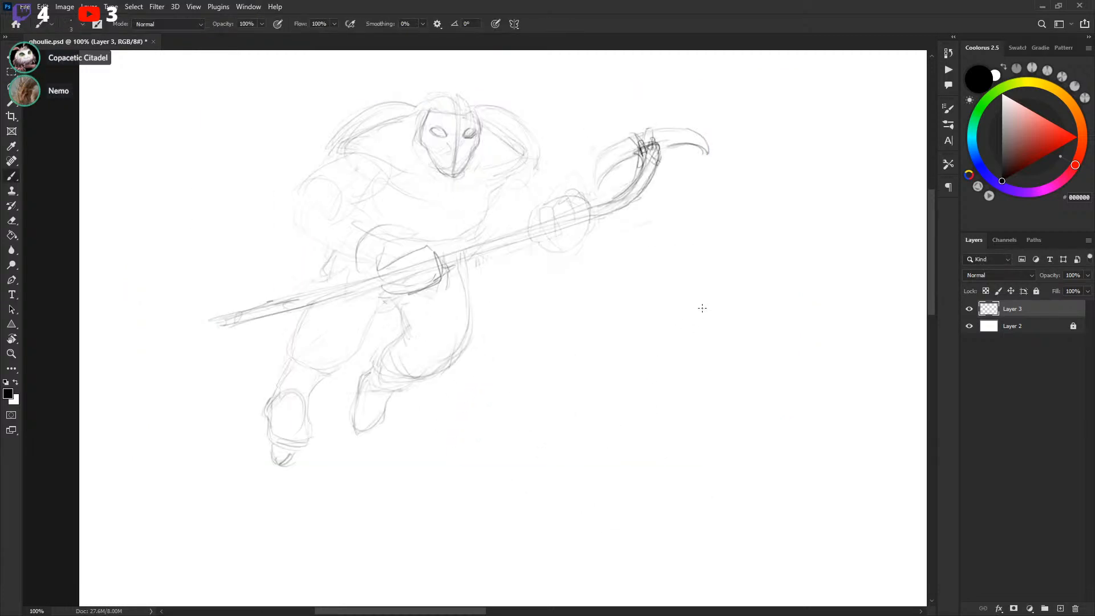
{"action": "left_click_drag", "start_coordinate": [604, 305], "coordinate": [618, 313]}
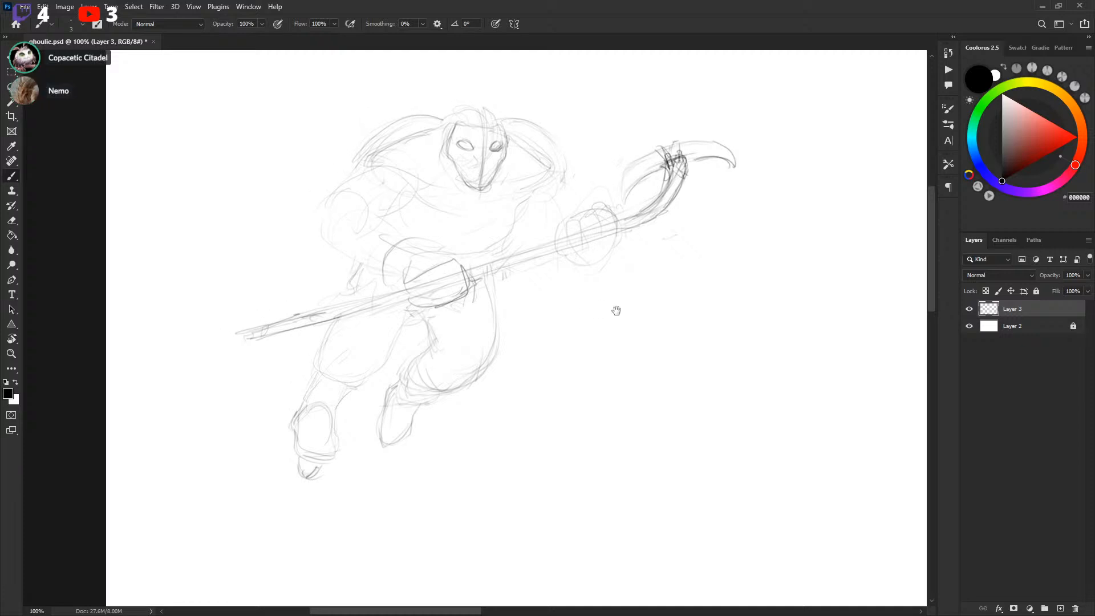
{"action": "left_click_drag", "start_coordinate": [512, 236], "coordinate": [517, 215]}
{"action": "left_click_drag", "start_coordinate": [563, 268], "coordinate": [587, 274]}
{"action": "left_click_drag", "start_coordinate": [565, 190], "coordinate": [559, 142]}
{"action": "left_click_drag", "start_coordinate": [560, 192], "coordinate": [564, 180]}
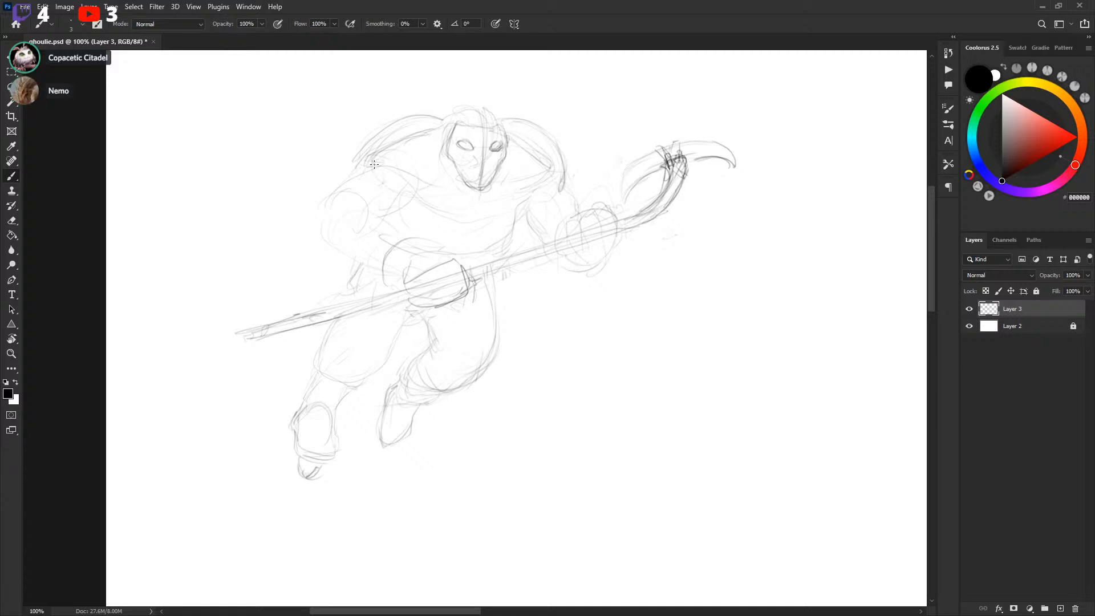
{"action": "left_click_drag", "start_coordinate": [499, 230], "coordinate": [509, 237]}
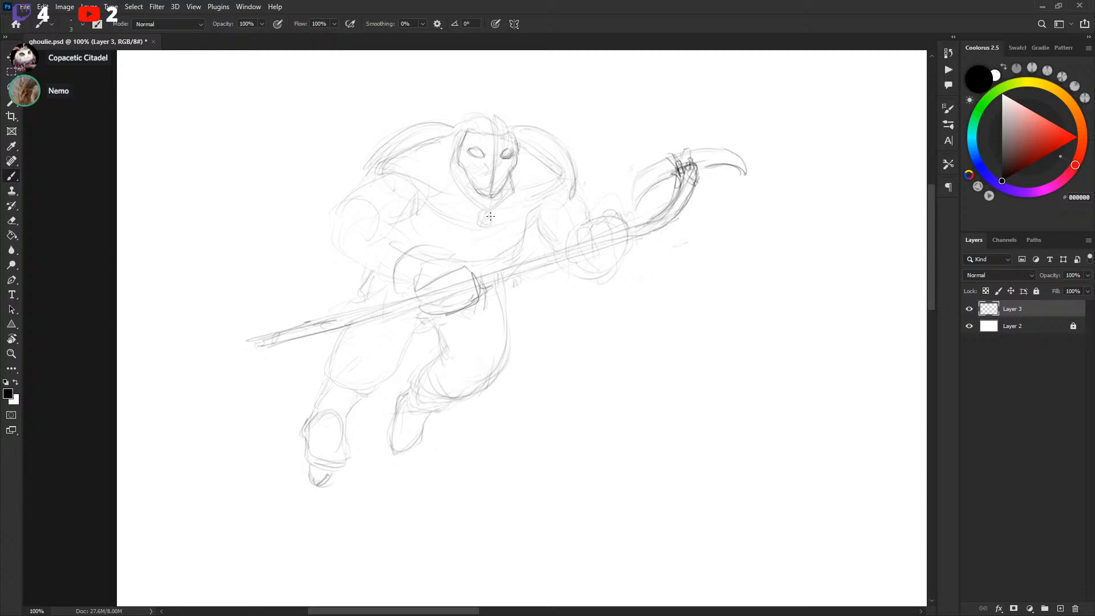
Erase two lasso-selected stray lines around the hood and shoulders
{"action": "mouse_move", "coordinate": [420, 146]}
{"action": "left_mouse_down"}
{"action": "mouse_move", "coordinate": [451, 170]}
{"action": "mouse_move", "coordinate": [399, 174]}
{"action": "left_mouse_up"}
{"action": "key", "text": "l"}
{"action": "key", "text": "Delete"}
{"action": "key", "text": "ctrl+d"}
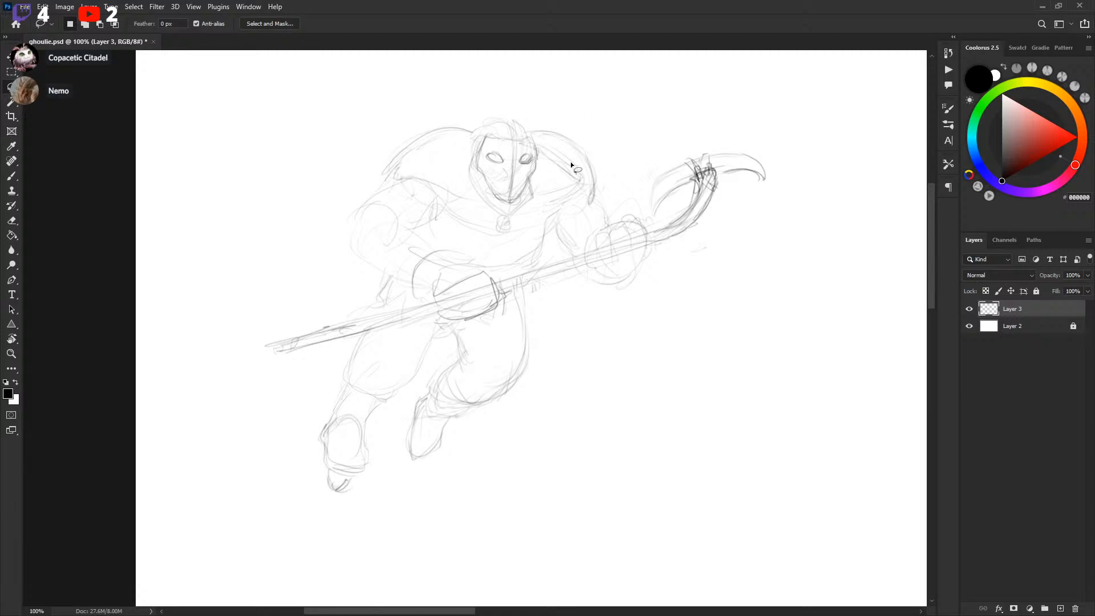
{"action": "mouse_move", "coordinate": [546, 142]}
{"action": "left_mouse_down"}
{"action": "mouse_move", "coordinate": [561, 183]}
{"action": "mouse_move", "coordinate": [572, 144]}
{"action": "left_mouse_up"}
{"action": "key", "text": "Delete"}
{"action": "key", "text": "ctrl+d"}
{"action": "key", "text": "b"}
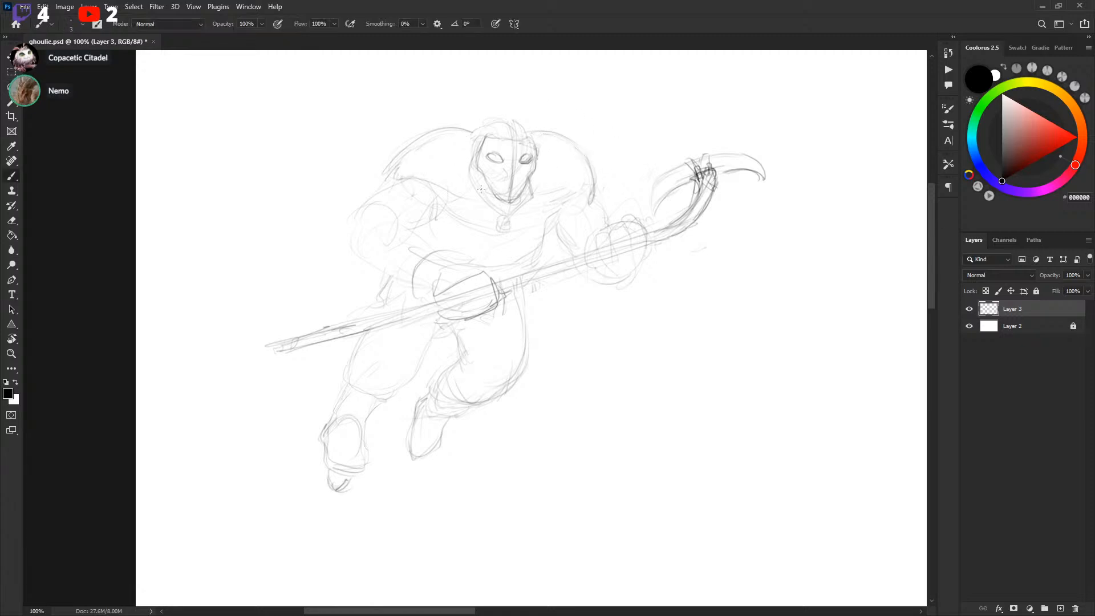
Sketch the hood outline and loose strands of hair above the mask
{"action": "left_click_drag", "start_coordinate": [409, 150], "coordinate": [381, 184]}
{"action": "left_click_drag", "start_coordinate": [543, 152], "coordinate": [552, 168]}
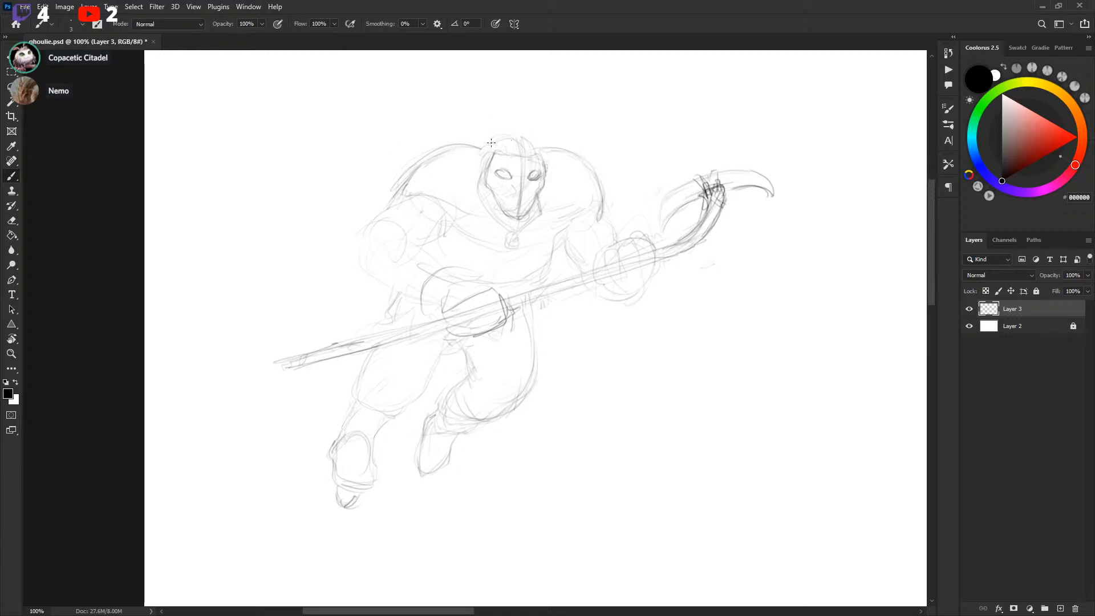
{"action": "mouse_move", "coordinate": [474, 145]}
{"action": "left_mouse_down"}
{"action": "mouse_move", "coordinate": [463, 129]}
{"action": "mouse_move", "coordinate": [435, 125]}
{"action": "left_mouse_up"}
{"action": "mouse_move", "coordinate": [542, 138]}
{"action": "left_mouse_down"}
{"action": "mouse_move", "coordinate": [532, 127]}
{"action": "mouse_move", "coordinate": [545, 150]}
{"action": "left_mouse_up"}
{"action": "left_click_drag", "start_coordinate": [545, 109], "coordinate": [554, 118]}
{"action": "mouse_move", "coordinate": [482, 173]}
{"action": "left_mouse_down"}
{"action": "mouse_move", "coordinate": [447, 179]}
{"action": "mouse_move", "coordinate": [437, 154]}
{"action": "mouse_move", "coordinate": [400, 140]}
{"action": "mouse_move", "coordinate": [437, 157]}
{"action": "mouse_move", "coordinate": [440, 171]}
{"action": "left_mouse_up"}
{"action": "left_click_drag", "start_coordinate": [463, 124], "coordinate": [443, 115]}
{"action": "mouse_move", "coordinate": [521, 138]}
{"action": "left_mouse_down"}
{"action": "mouse_move", "coordinate": [532, 152]}
{"action": "mouse_move", "coordinate": [459, 114]}
{"action": "mouse_move", "coordinate": [485, 106]}
{"action": "left_mouse_up"}
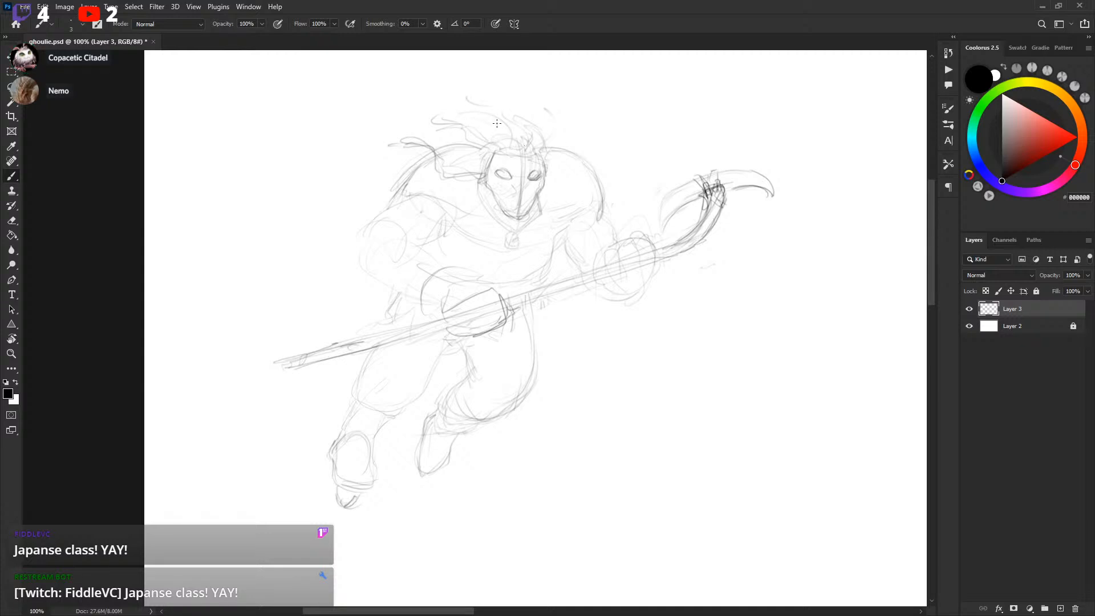
Add strokes to the shoulders and upper arms
{"action": "left_click_drag", "start_coordinate": [594, 254], "coordinate": [597, 228]}
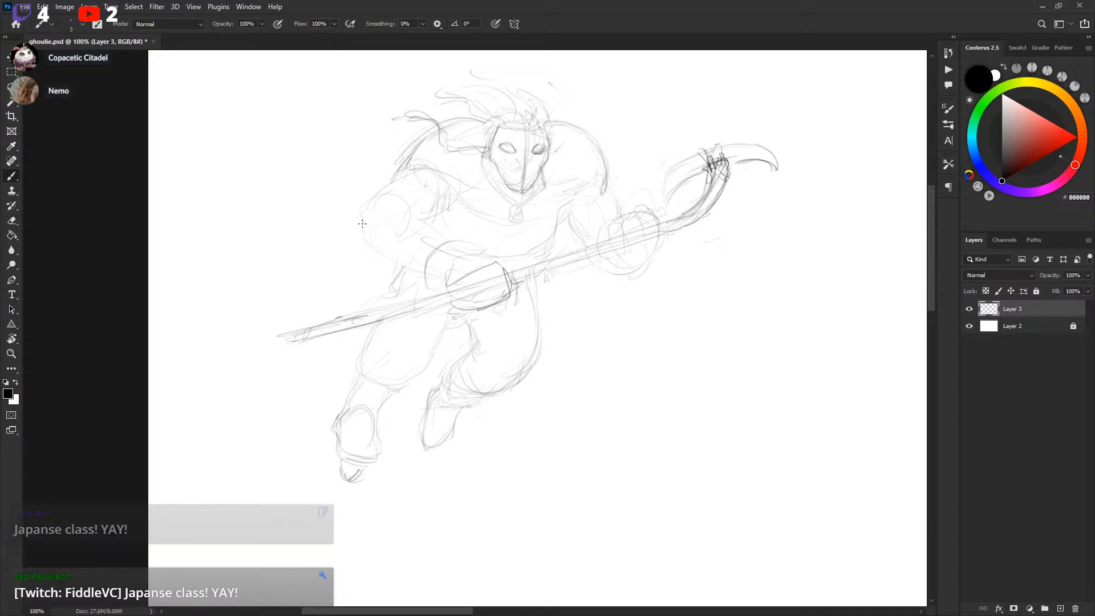
{"action": "left_click_drag", "start_coordinate": [365, 214], "coordinate": [358, 234]}
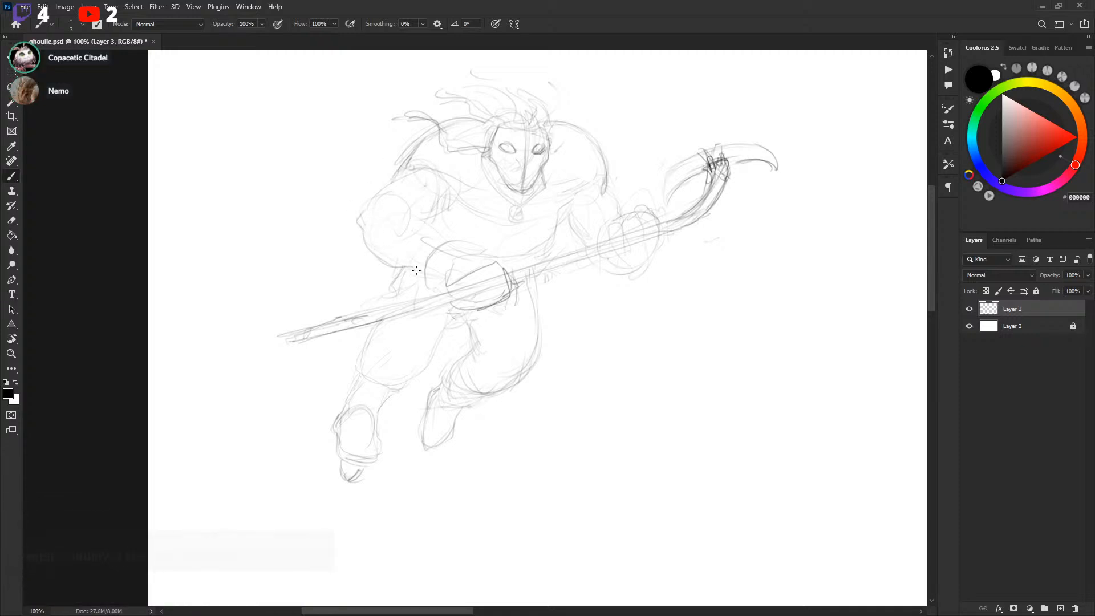
{"action": "left_click_drag", "start_coordinate": [404, 212], "coordinate": [438, 237]}
{"action": "left_click_drag", "start_coordinate": [393, 208], "coordinate": [398, 195]}
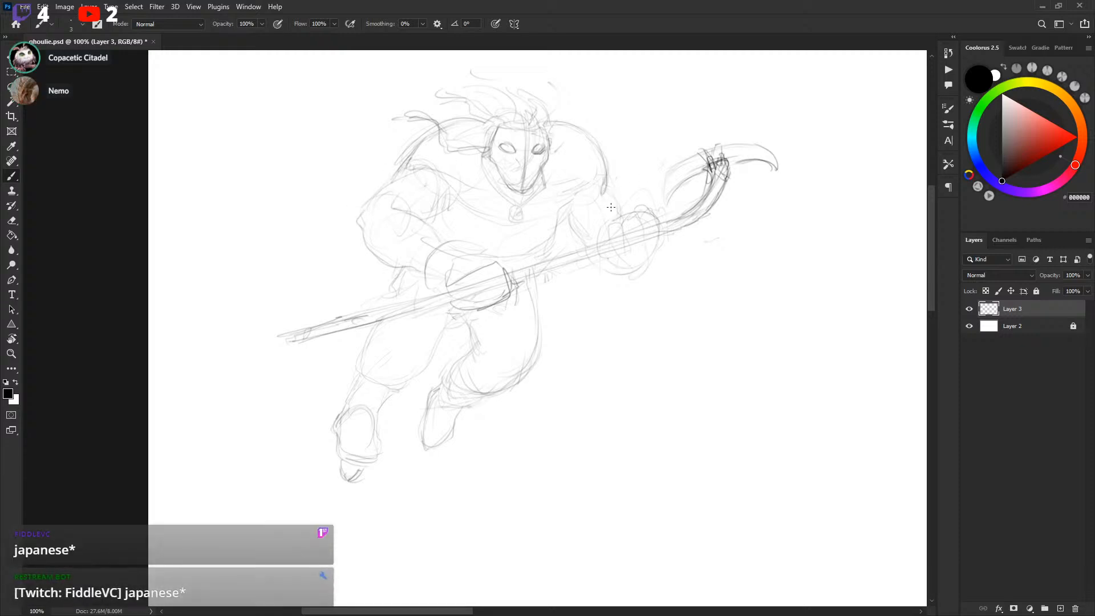
{"action": "mouse_move", "coordinate": [739, 266]}
{"action": "left_mouse_down"}
{"action": "mouse_move", "coordinate": [711, 302]}
{"action": "mouse_move", "coordinate": [618, 279]}
{"action": "mouse_move", "coordinate": [639, 284]}
{"action": "left_mouse_up"}
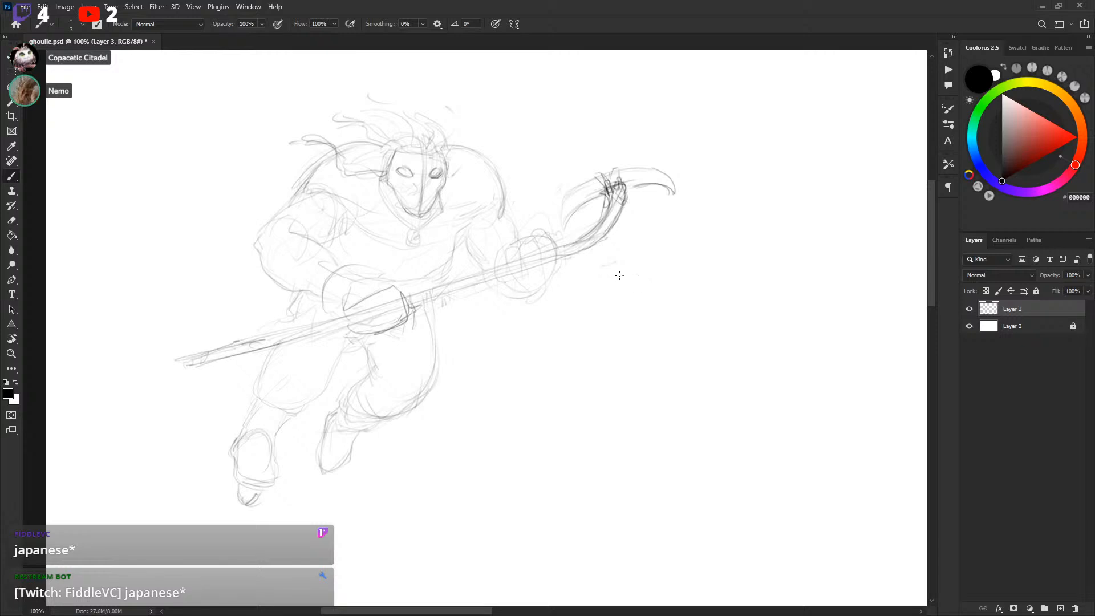
Scale down and reposition the whole sketch with Free Transform
{"action": "key", "text": "ctrl+t"}
{"action": "left_click_drag", "start_coordinate": [677, 498], "coordinate": [630, 430]}
{"action": "left_click_drag", "start_coordinate": [503, 320], "coordinate": [425, 313]}
{"action": "key", "text": "Return"}
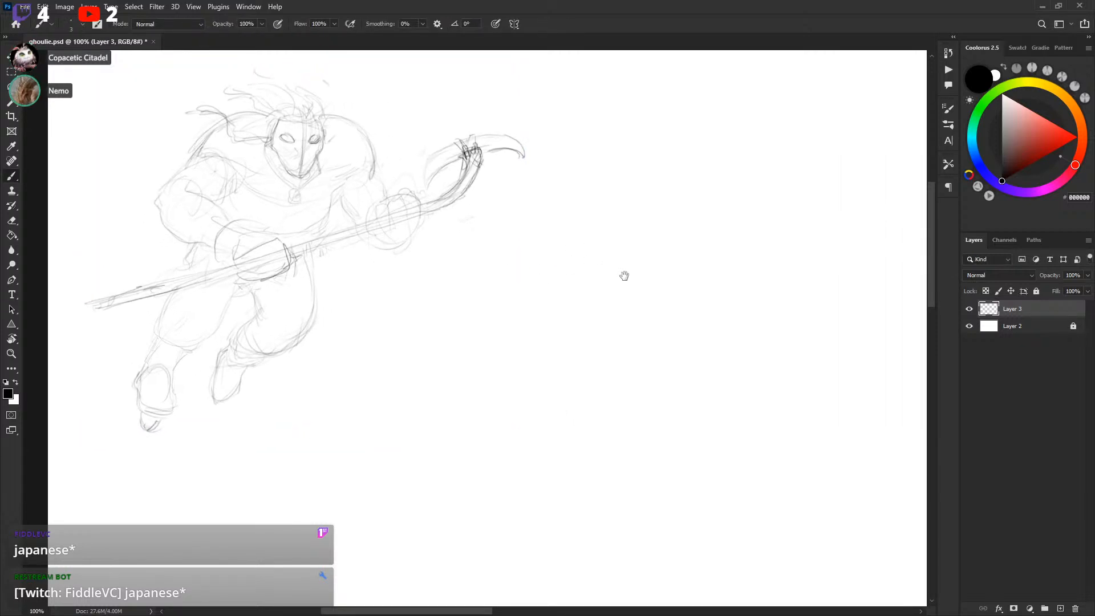
Refine the hands gripping the hockey stick and the stick shaft with strokes
{"action": "left_click_drag", "start_coordinate": [589, 281], "coordinate": [625, 322]}
{"action": "left_click_drag", "start_coordinate": [541, 272], "coordinate": [616, 277]}
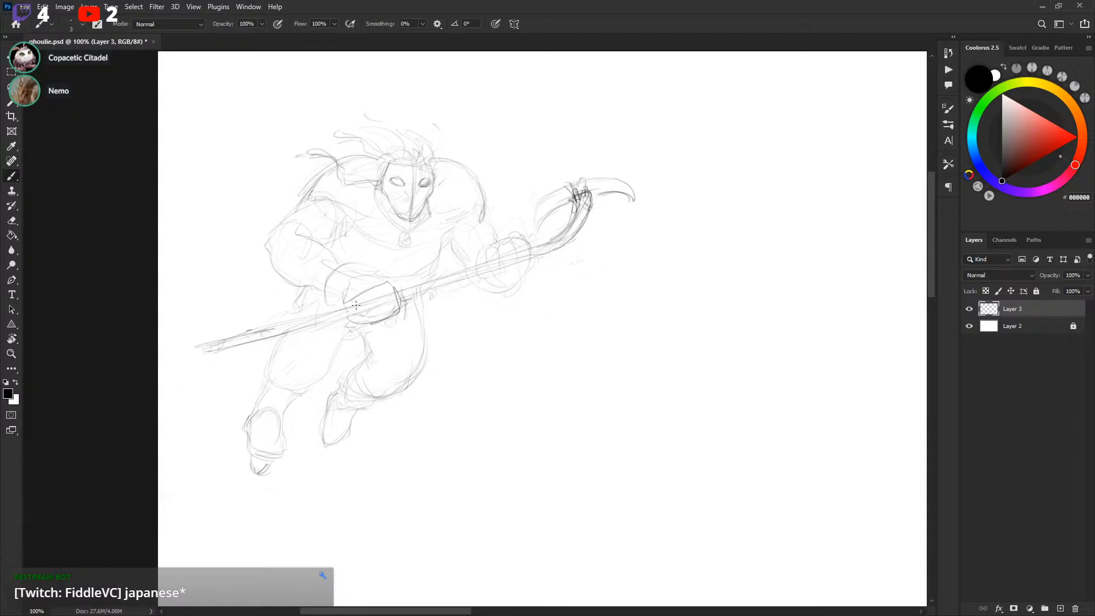
{"action": "mouse_move", "coordinate": [388, 307]}
{"action": "left_mouse_down"}
{"action": "mouse_move", "coordinate": [399, 317]}
{"action": "mouse_move", "coordinate": [371, 323]}
{"action": "left_mouse_up"}
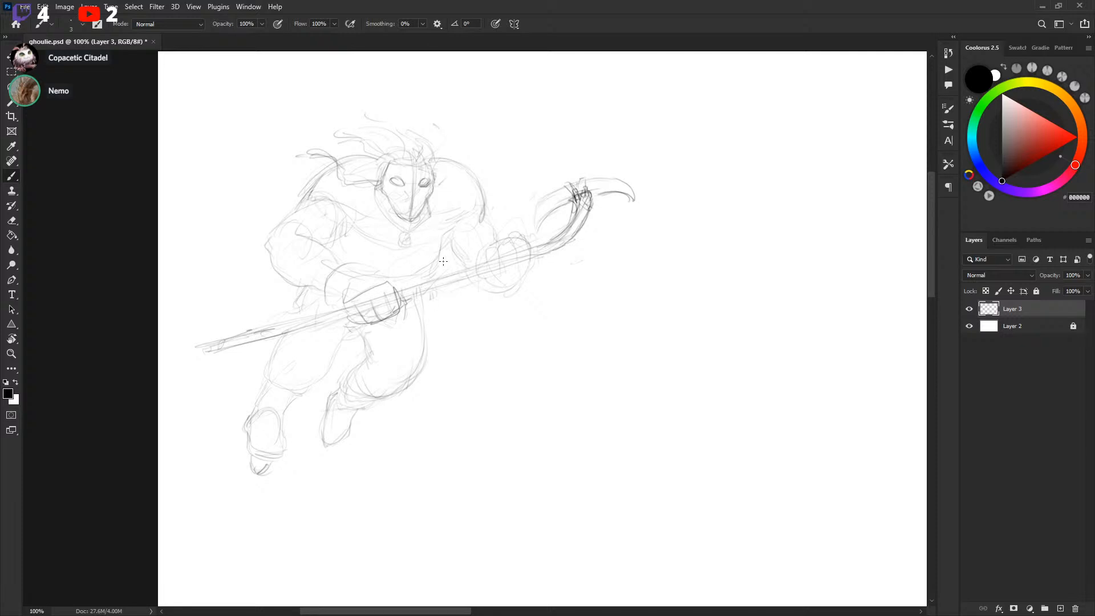
{"action": "left_click_drag", "start_coordinate": [529, 281], "coordinate": [575, 271]}
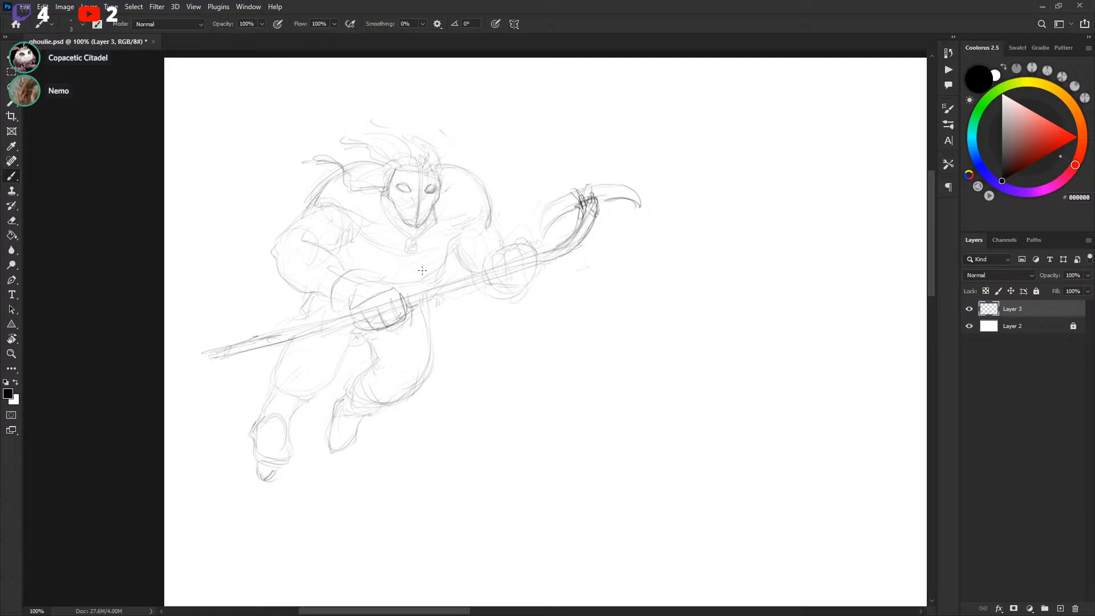
{"action": "left_click_drag", "start_coordinate": [506, 292], "coordinate": [526, 286]}
{"action": "left_click_drag", "start_coordinate": [453, 263], "coordinate": [439, 301]}
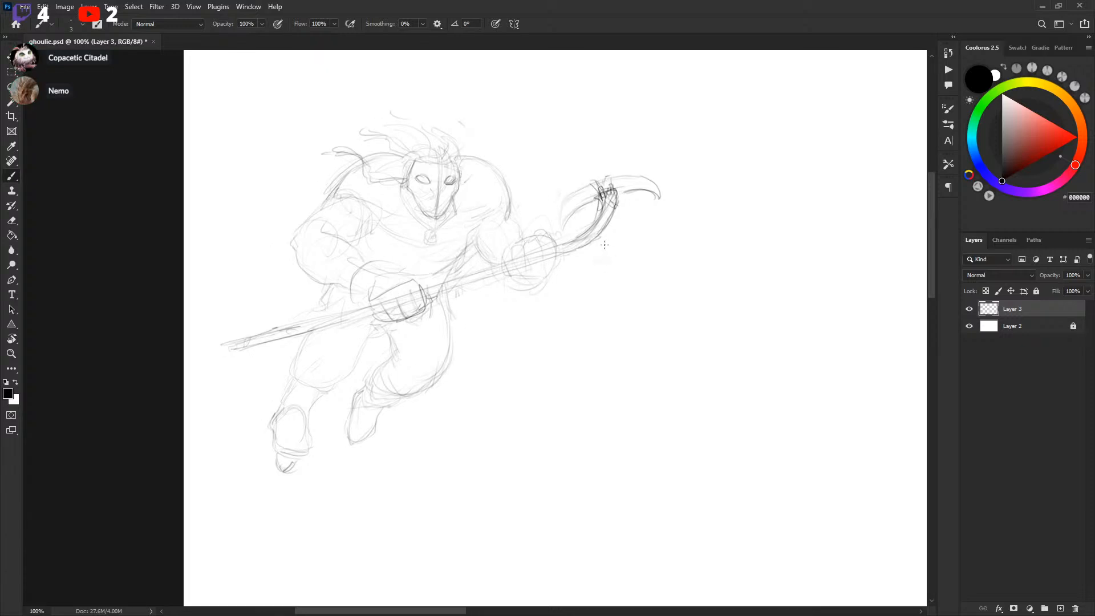
{"action": "left_click_drag", "start_coordinate": [719, 271], "coordinate": [702, 274]}
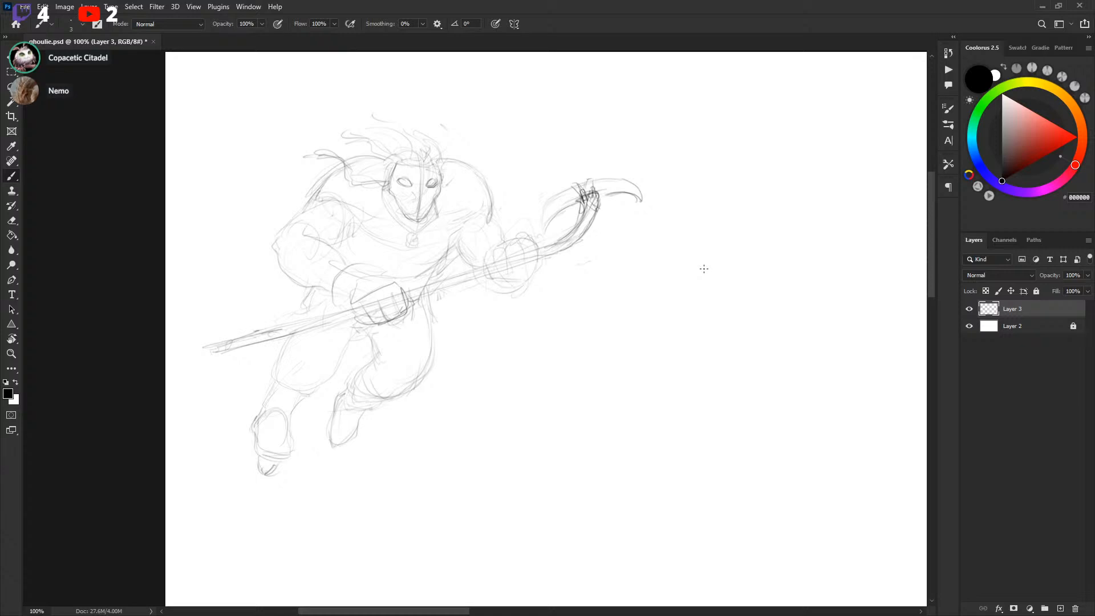
Try adding strokes to the right of the figure, undoing each one
{"action": "left_click_drag", "start_coordinate": [400, 396], "coordinate": [657, 280]}
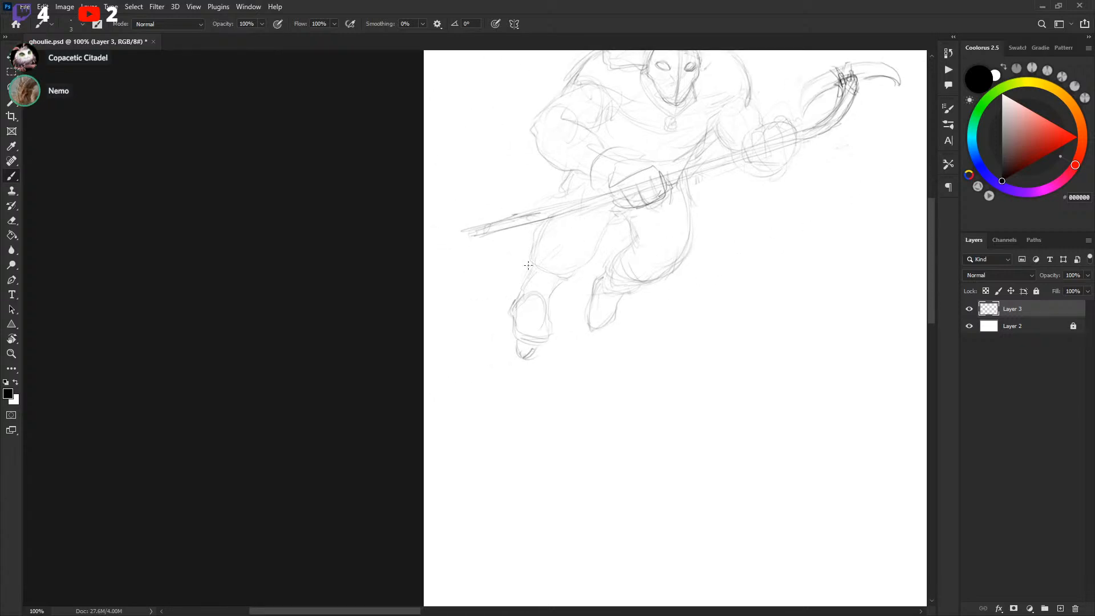
{"action": "mouse_move", "coordinate": [744, 270]}
{"action": "left_mouse_down"}
{"action": "mouse_move", "coordinate": [719, 299]}
{"action": "mouse_move", "coordinate": [748, 289]}
{"action": "mouse_move", "coordinate": [609, 369]}
{"action": "mouse_move", "coordinate": [741, 257]}
{"action": "mouse_move", "coordinate": [648, 334]}
{"action": "left_mouse_up"}
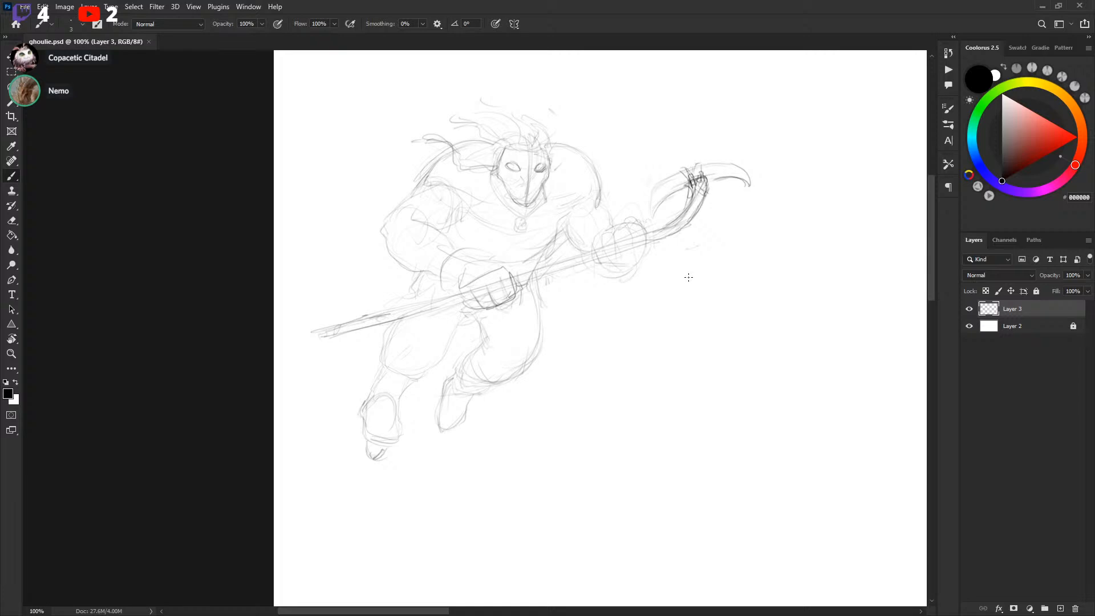
{"action": "mouse_move", "coordinate": [666, 271]}
{"action": "left_mouse_down"}
{"action": "mouse_move", "coordinate": [731, 332]}
{"action": "mouse_move", "coordinate": [594, 247]}
{"action": "mouse_move", "coordinate": [493, 244]}
{"action": "left_mouse_up"}
{"action": "left_click_drag", "start_coordinate": [610, 231], "coordinate": [747, 258]}
{"action": "key", "text": "ctrl+z"}
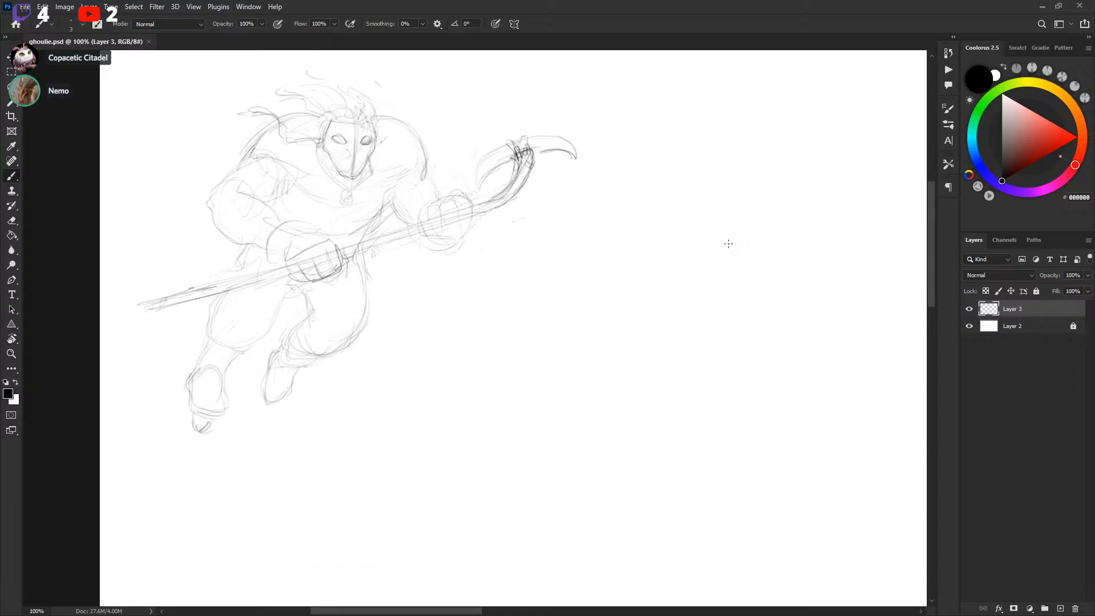
{"action": "left_click_drag", "start_coordinate": [674, 241], "coordinate": [642, 268]}
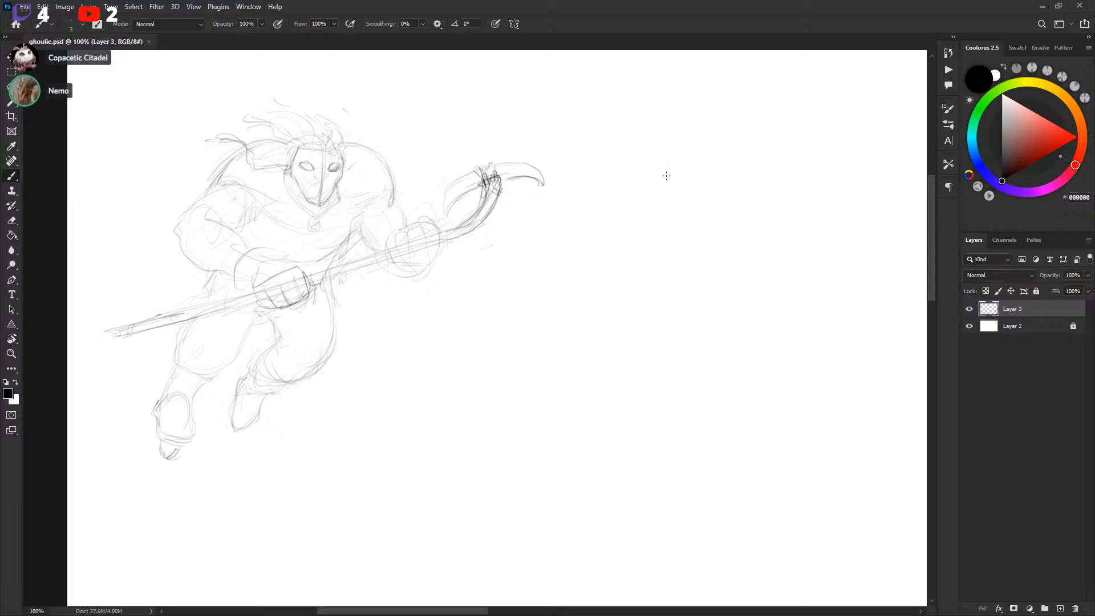
{"action": "mouse_move", "coordinate": [640, 195]}
{"action": "left_mouse_down"}
{"action": "mouse_move", "coordinate": [680, 250]}
{"action": "mouse_move", "coordinate": [722, 249]}
{"action": "mouse_move", "coordinate": [652, 263]}
{"action": "left_mouse_up"}
{"action": "key", "text": "ctrl+z"}
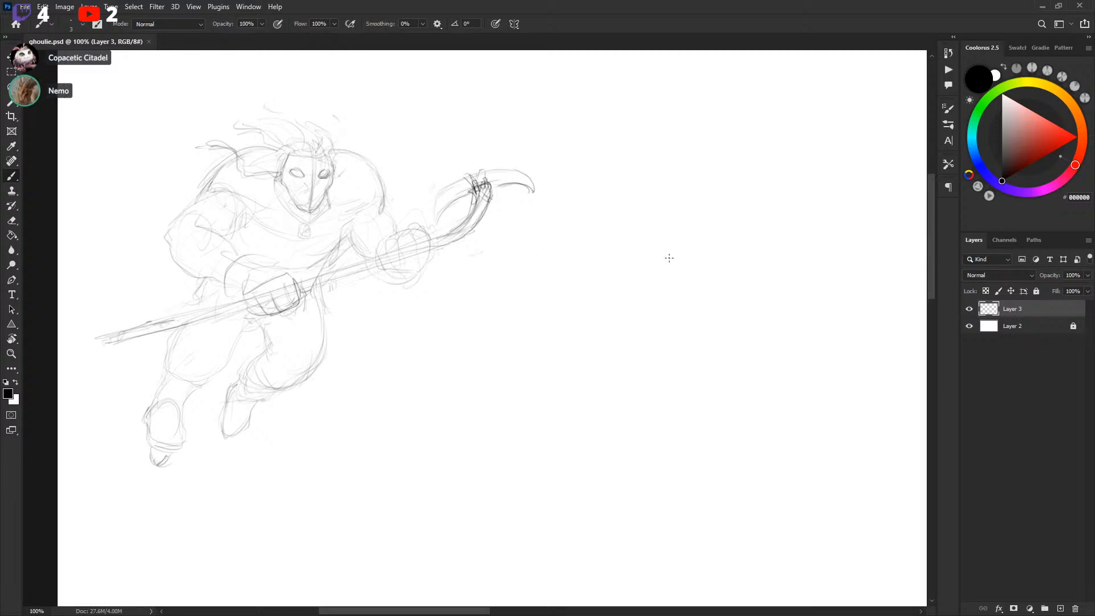
Try rough strokes to the right of the figure, then select them with the Lasso and delete them
{"action": "key", "text": "s"}
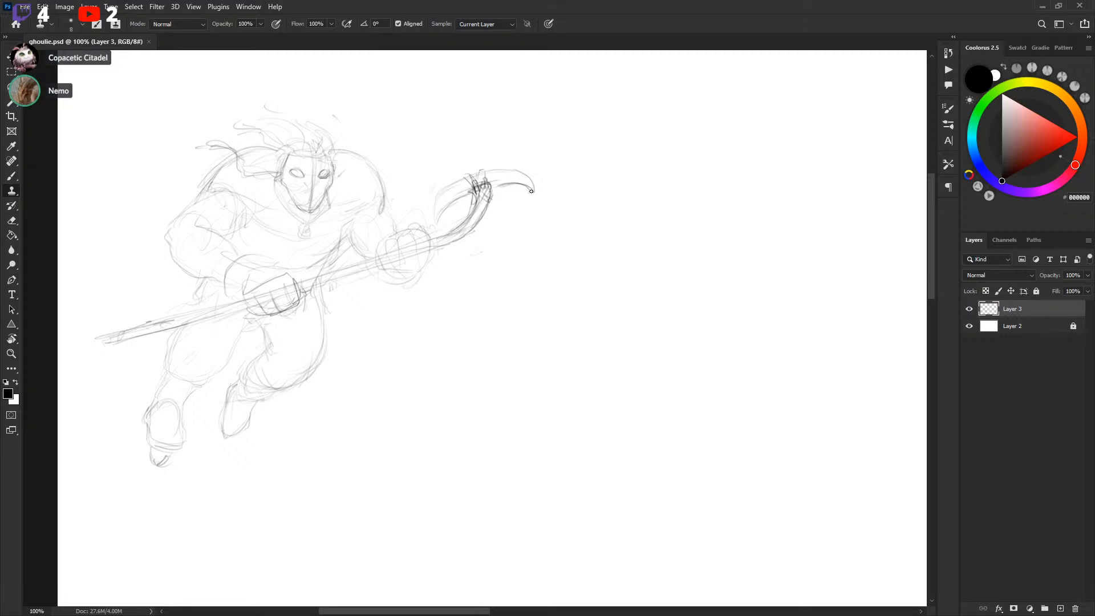
{"action": "key", "text": "b"}
{"action": "mouse_move", "coordinate": [622, 171]}
{"action": "left_mouse_down"}
{"action": "mouse_move", "coordinate": [709, 233]}
{"action": "mouse_move", "coordinate": [773, 188]}
{"action": "left_mouse_up"}
{"action": "key", "text": "ctrl+z"}
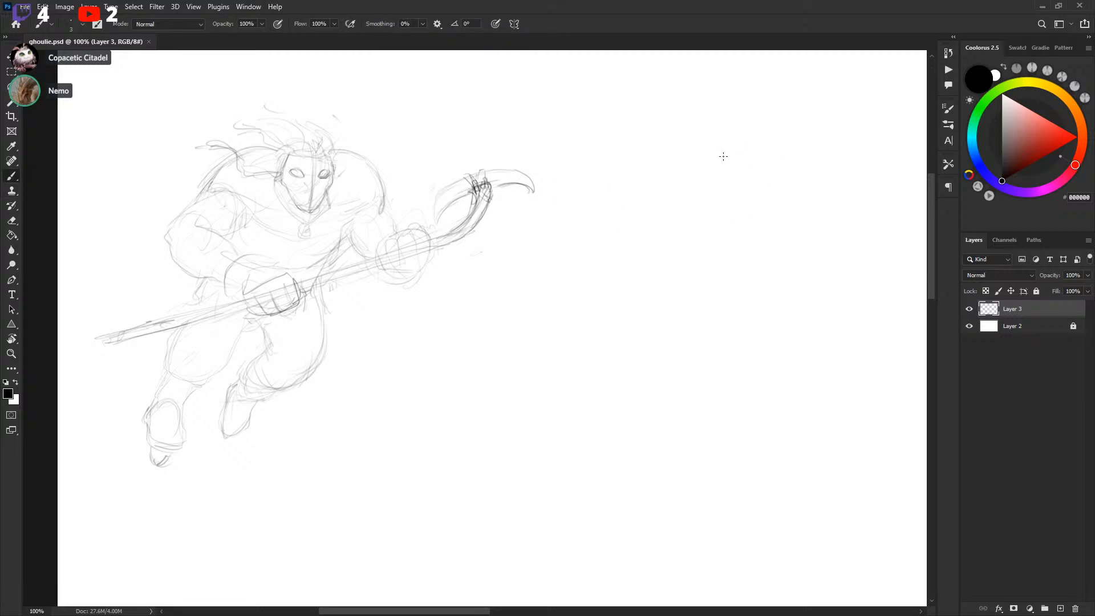
{"action": "scroll", "coordinate": [633, 199], "scroll_direction": "right", "scroll_amount": 1}
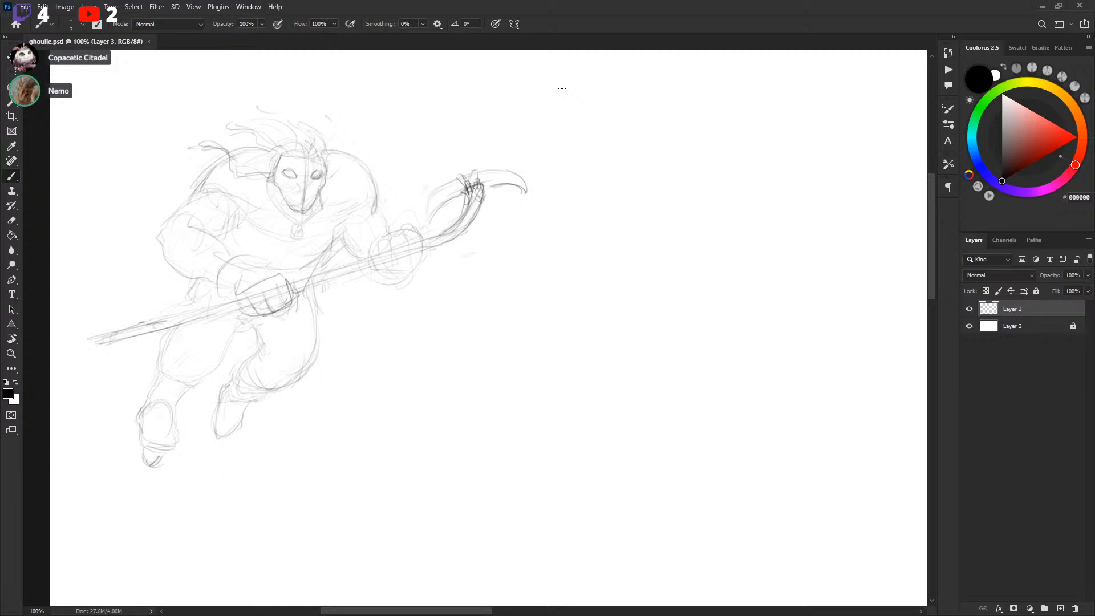
{"action": "left_click_drag", "start_coordinate": [684, 219], "coordinate": [582, 230]}
{"action": "mouse_move", "coordinate": [709, 266]}
{"action": "left_mouse_down"}
{"action": "mouse_move", "coordinate": [594, 291]}
{"action": "mouse_move", "coordinate": [570, 340]}
{"action": "mouse_move", "coordinate": [525, 381]}
{"action": "mouse_move", "coordinate": [544, 349]}
{"action": "mouse_move", "coordinate": [527, 387]}
{"action": "mouse_move", "coordinate": [580, 382]}
{"action": "mouse_move", "coordinate": [584, 402]}
{"action": "left_mouse_up"}
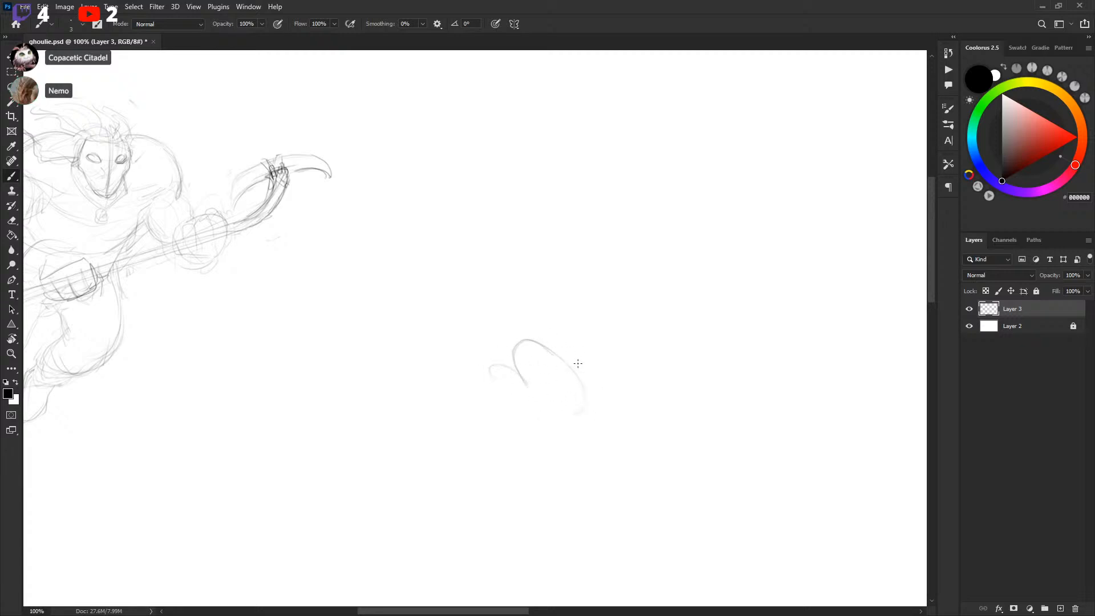
{"action": "left_click_drag", "start_coordinate": [502, 389], "coordinate": [526, 386]}
{"action": "left_click_drag", "start_coordinate": [562, 353], "coordinate": [611, 365]}
{"action": "key", "text": "l"}
{"action": "left_click_drag", "start_coordinate": [474, 436], "coordinate": [518, 298]}
{"action": "key", "text": "Delete"}
{"action": "key", "text": "ctrl+d"}
Draw a large oval head shape in the empty area and erase it again with a Lasso selection
{"action": "key", "text": "b"}
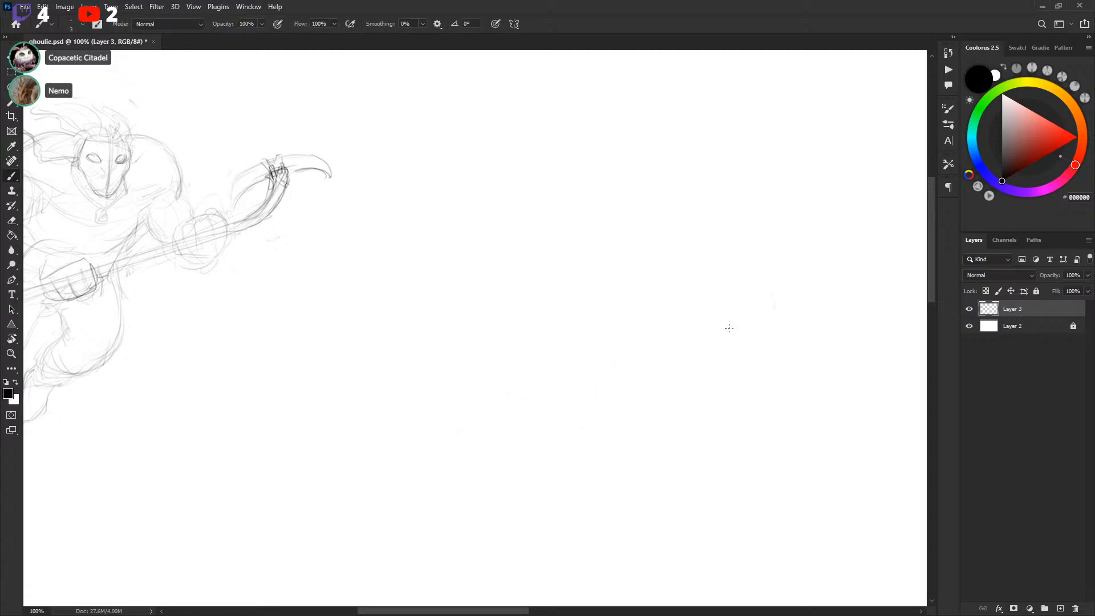
{"action": "mouse_move", "coordinate": [741, 282]}
{"action": "left_mouse_down"}
{"action": "mouse_move", "coordinate": [689, 333]}
{"action": "mouse_move", "coordinate": [669, 379]}
{"action": "mouse_move", "coordinate": [738, 293]}
{"action": "left_mouse_up"}
{"action": "mouse_move", "coordinate": [671, 366]}
{"action": "left_mouse_down"}
{"action": "mouse_move", "coordinate": [747, 286]}
{"action": "mouse_move", "coordinate": [780, 297]}
{"action": "left_mouse_up"}
{"action": "left_click_drag", "start_coordinate": [764, 333], "coordinate": [718, 386]}
{"action": "mouse_move", "coordinate": [735, 381]}
{"action": "left_mouse_down"}
{"action": "mouse_move", "coordinate": [768, 331]}
{"action": "mouse_move", "coordinate": [691, 331]}
{"action": "left_mouse_up"}
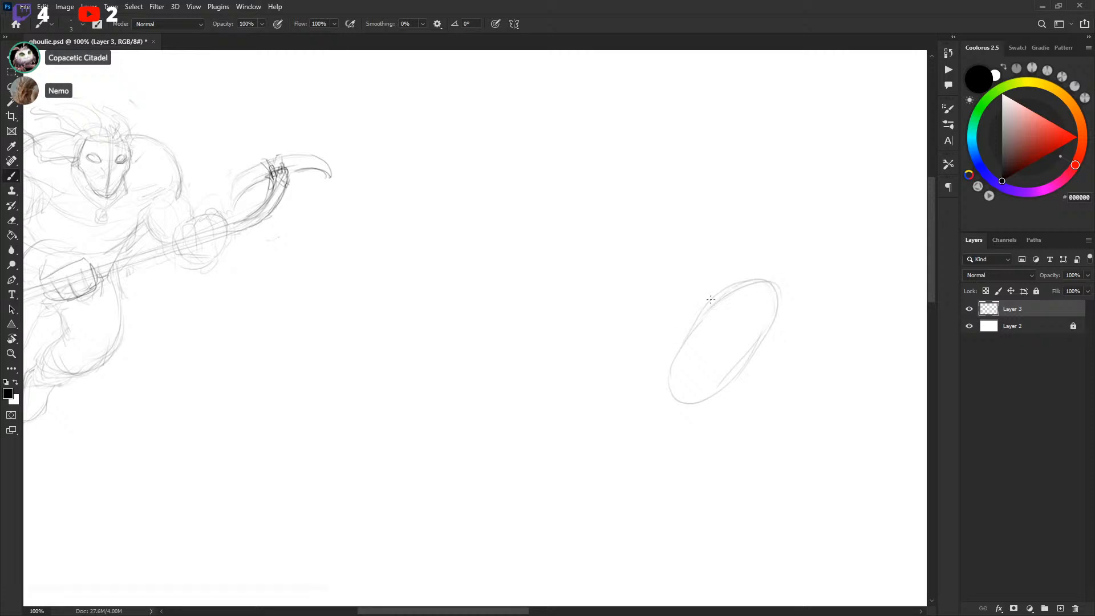
{"action": "key", "text": "l"}
{"action": "left_click_drag", "start_coordinate": [734, 230], "coordinate": [738, 196]}
{"action": "key", "text": "Delete"}
{"action": "key", "text": "ctrl+d"}
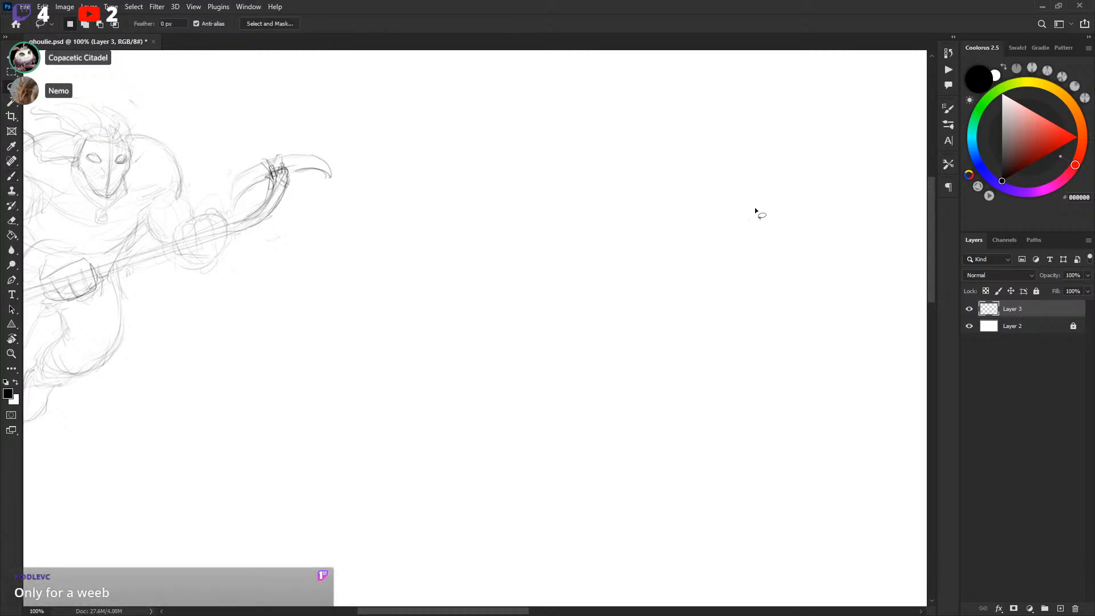
Try several strokes for a second figure's head and shoulders, undoing each attempt
{"action": "key", "text": "b"}
{"action": "left_click_drag", "start_coordinate": [748, 234], "coordinate": [731, 256]}
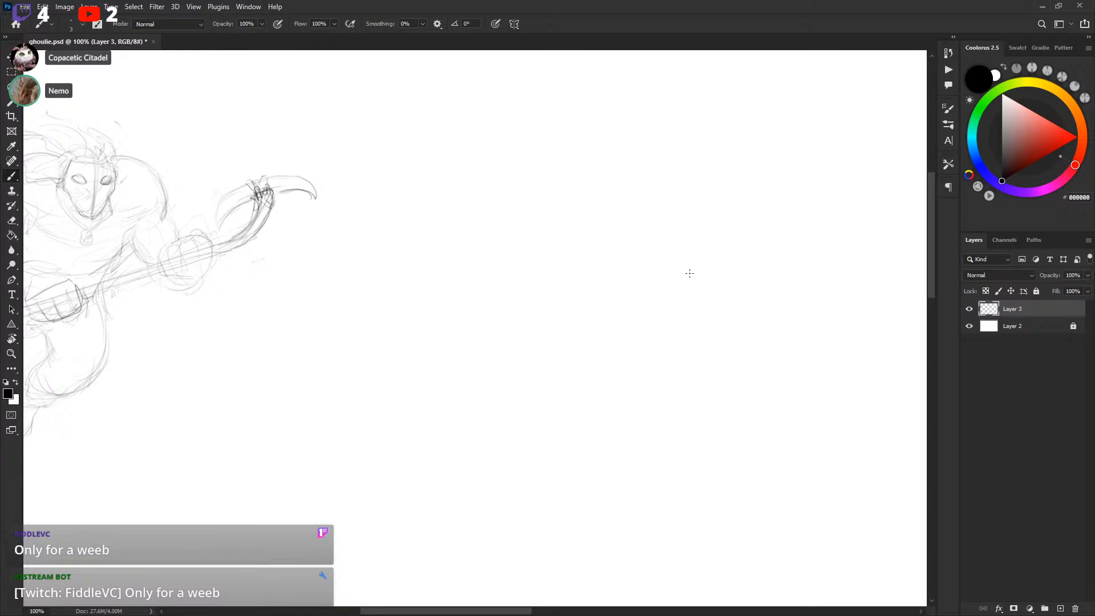
{"action": "mouse_move", "coordinate": [587, 347]}
{"action": "left_mouse_down"}
{"action": "mouse_move", "coordinate": [584, 337]}
{"action": "mouse_move", "coordinate": [731, 259]}
{"action": "left_mouse_up"}
{"action": "key", "text": "ctrl+z"}
{"action": "mouse_move", "coordinate": [599, 342]}
{"action": "left_mouse_down"}
{"action": "mouse_move", "coordinate": [698, 326]}
{"action": "mouse_move", "coordinate": [608, 365]}
{"action": "left_mouse_up"}
{"action": "key", "text": "ctrl+z"}
{"action": "mouse_move", "coordinate": [618, 310]}
{"action": "left_mouse_down"}
{"action": "mouse_move", "coordinate": [650, 273]}
{"action": "mouse_move", "coordinate": [630, 299]}
{"action": "mouse_move", "coordinate": [636, 267]}
{"action": "left_mouse_up"}
{"action": "key", "text": "ctrl+z"}
{"action": "key", "text": "ctrl+z"}
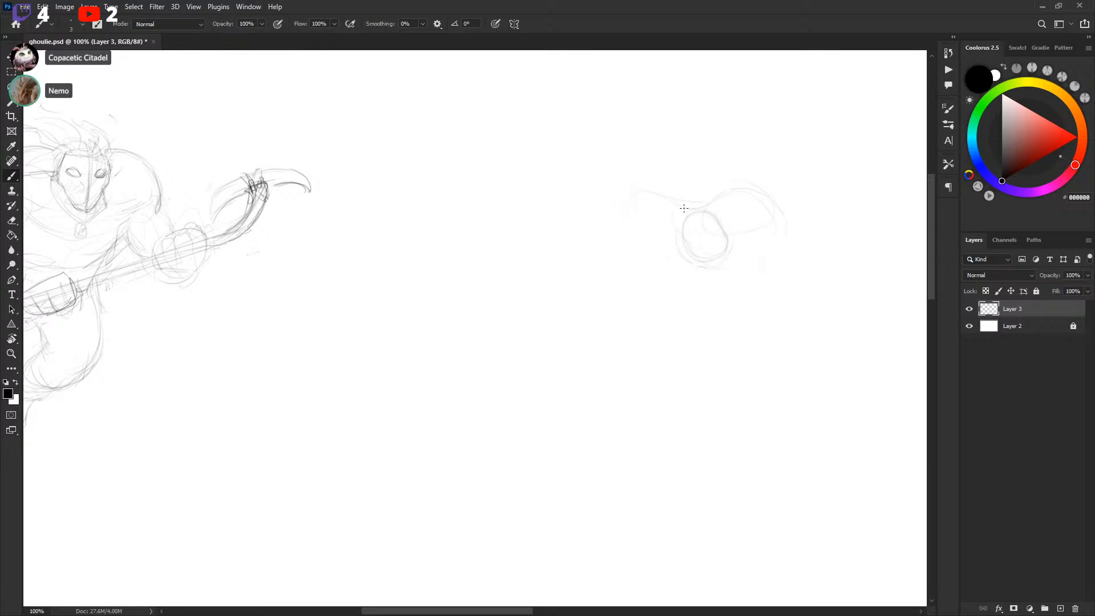
Extend the second head with shoulder and neck strokes, then clear the sketch with a Lasso deletion
{"action": "left_click_drag", "start_coordinate": [718, 263], "coordinate": [664, 240]}
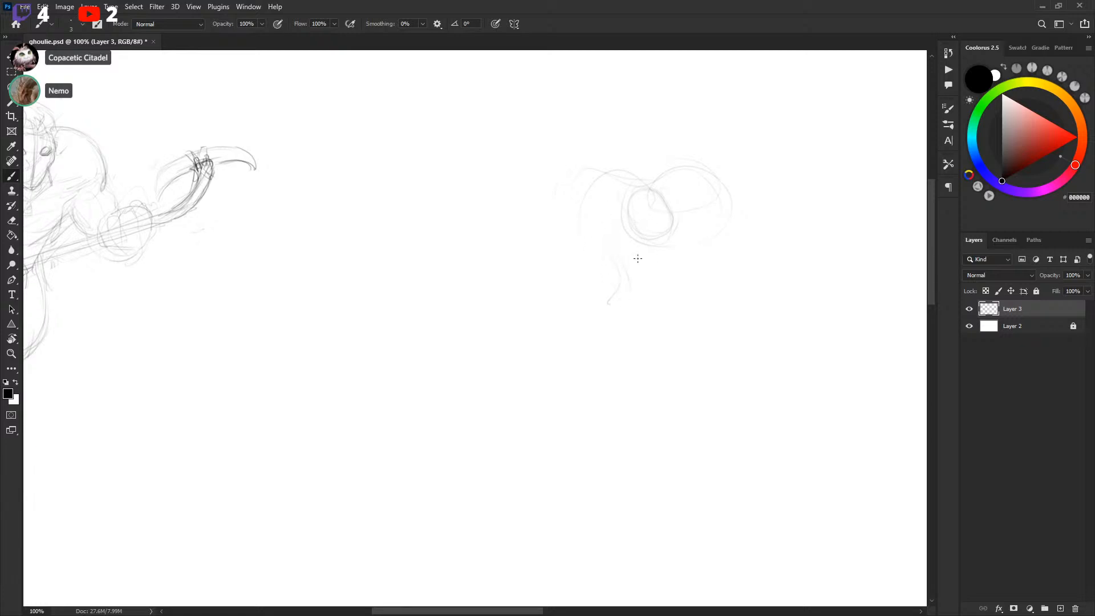
{"action": "left_click_drag", "start_coordinate": [596, 315], "coordinate": [654, 350]}
{"action": "key", "text": "l"}
{"action": "mouse_move", "coordinate": [532, 203]}
{"action": "left_mouse_down"}
{"action": "mouse_move", "coordinate": [552, 153]}
{"action": "mouse_move", "coordinate": [549, 166]}
{"action": "left_mouse_up"}
{"action": "key", "text": "Delete"}
{"action": "key", "text": "ctrl+d"}
Try a few more small strokes in the empty space, undoing them
{"action": "mouse_move", "coordinate": [666, 246]}
{"action": "left_mouse_down"}
{"action": "mouse_move", "coordinate": [676, 251]}
{"action": "mouse_move", "coordinate": [630, 234]}
{"action": "left_mouse_up"}
{"action": "key", "text": "b"}
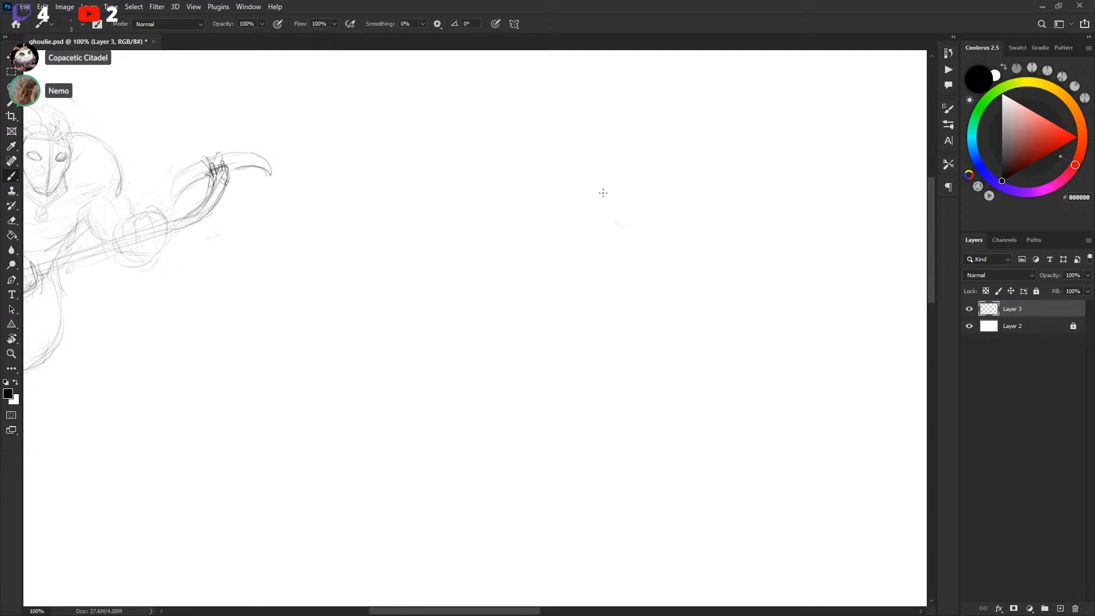
{"action": "mouse_move", "coordinate": [432, 359]}
{"action": "left_mouse_down"}
{"action": "mouse_move", "coordinate": [616, 325]}
{"action": "mouse_move", "coordinate": [794, 317]}
{"action": "mouse_move", "coordinate": [685, 407]}
{"action": "mouse_move", "coordinate": [422, 342]}
{"action": "left_mouse_up"}
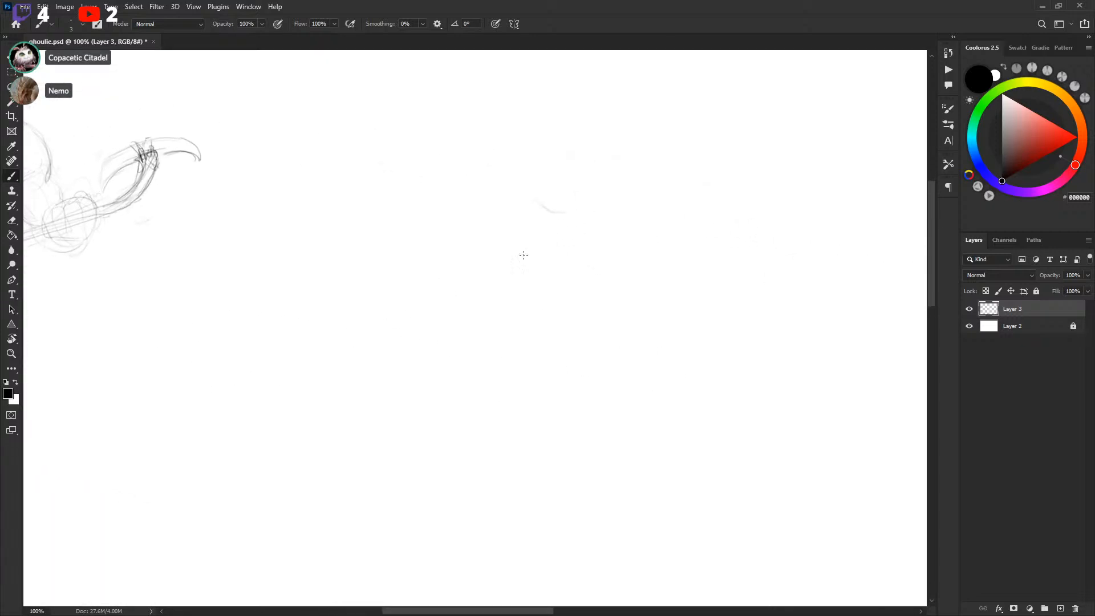
{"action": "left_click_drag", "start_coordinate": [543, 174], "coordinate": [586, 112]}
{"action": "key", "text": "ctrl+z"}
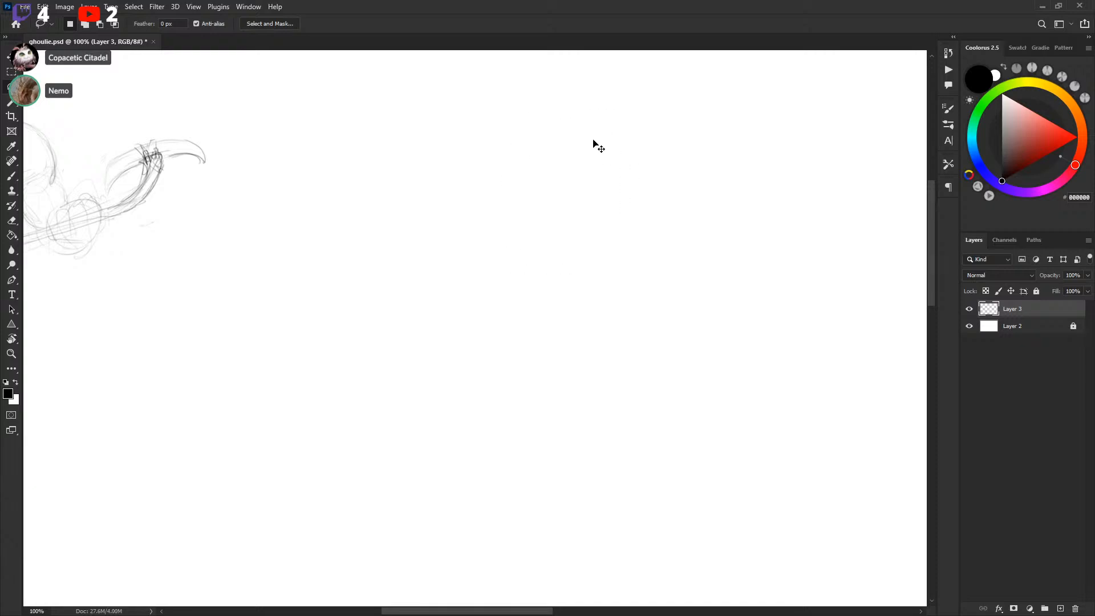
{"action": "left_click_drag", "start_coordinate": [563, 304], "coordinate": [562, 303]}
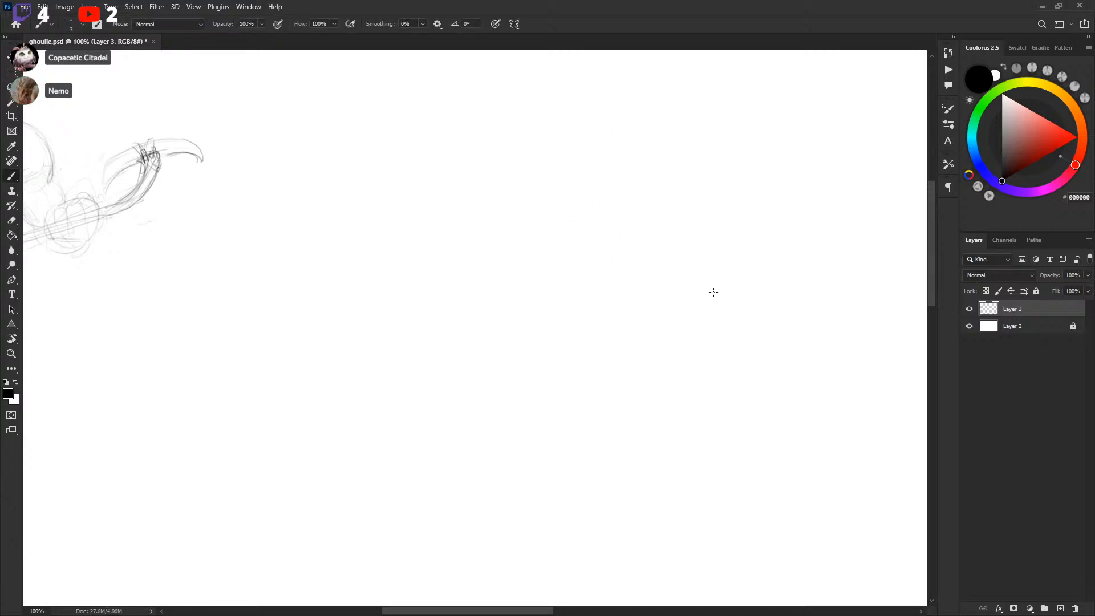
{"action": "left_click_drag", "start_coordinate": [383, 462], "coordinate": [384, 457]}
{"action": "key", "text": "ctrl+z"}
Sketch a small oval head with a shoulder line, then remove it with a Lasso deletion
{"action": "mouse_move", "coordinate": [603, 237]}
{"action": "left_mouse_down"}
{"action": "mouse_move", "coordinate": [634, 248]}
{"action": "mouse_move", "coordinate": [629, 235]}
{"action": "left_mouse_up"}
{"action": "mouse_move", "coordinate": [591, 189]}
{"action": "left_mouse_down"}
{"action": "mouse_move", "coordinate": [609, 196]}
{"action": "mouse_move", "coordinate": [614, 242]}
{"action": "left_mouse_up"}
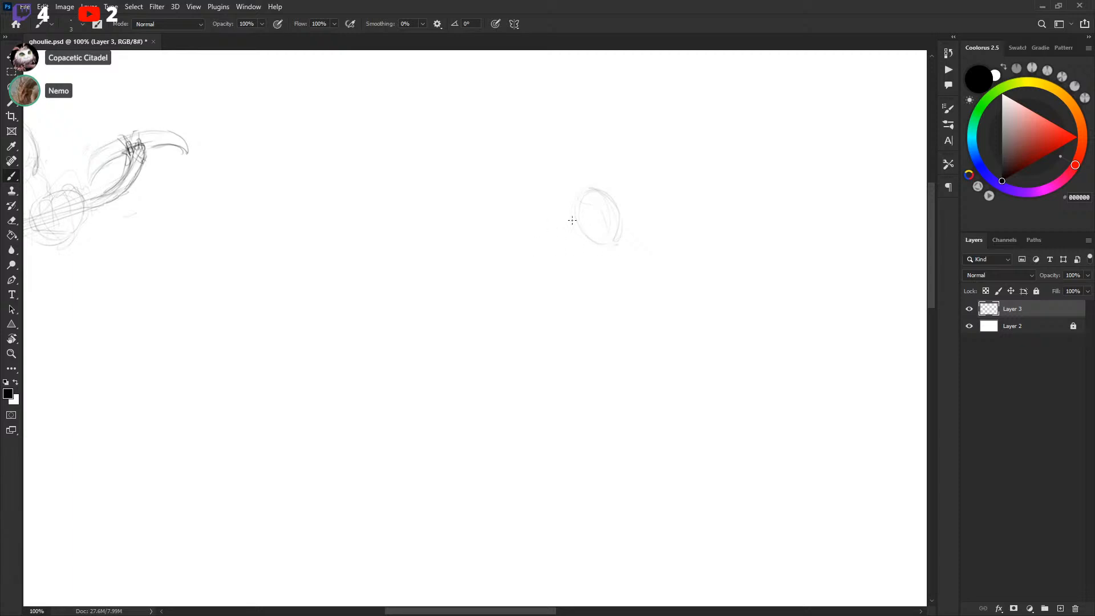
{"action": "mouse_move", "coordinate": [549, 216]}
{"action": "left_mouse_down"}
{"action": "mouse_move", "coordinate": [619, 238]}
{"action": "mouse_move", "coordinate": [596, 216]}
{"action": "mouse_move", "coordinate": [591, 235]}
{"action": "mouse_move", "coordinate": [573, 211]}
{"action": "mouse_move", "coordinate": [613, 223]}
{"action": "left_mouse_up"}
{"action": "mouse_move", "coordinate": [578, 216]}
{"action": "left_mouse_down"}
{"action": "mouse_move", "coordinate": [616, 216]}
{"action": "mouse_move", "coordinate": [620, 227]}
{"action": "left_mouse_up"}
{"action": "left_click_drag", "start_coordinate": [576, 214], "coordinate": [618, 244]}
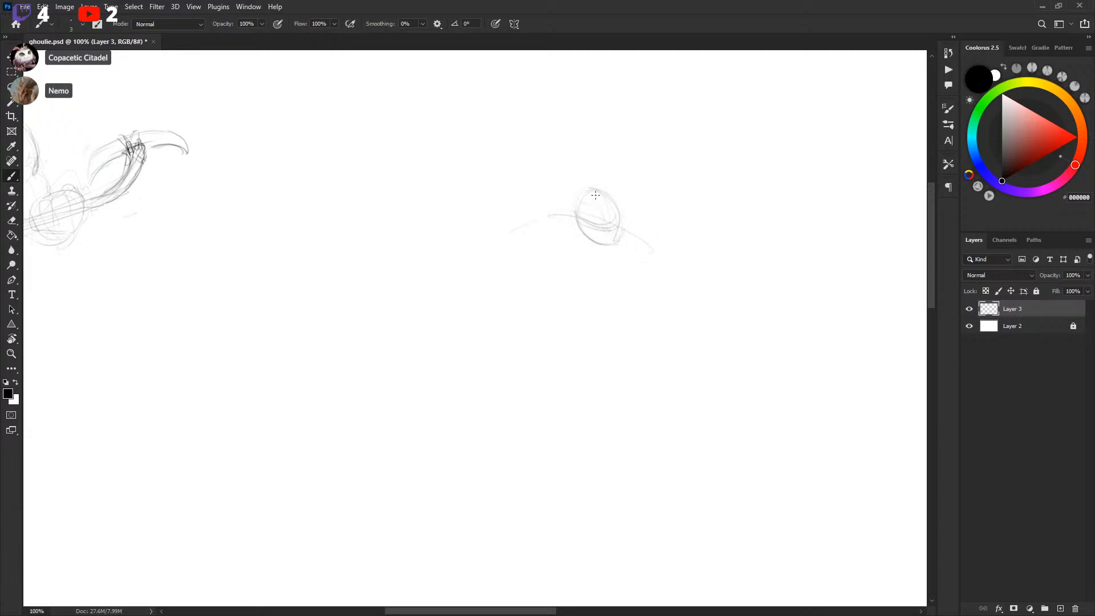
{"action": "key", "text": "l"}
{"action": "mouse_move", "coordinate": [519, 170]}
{"action": "left_mouse_down"}
{"action": "mouse_move", "coordinate": [660, 316]}
{"action": "mouse_move", "coordinate": [673, 109]}
{"action": "left_mouse_up"}
{"action": "key", "text": "Delete"}
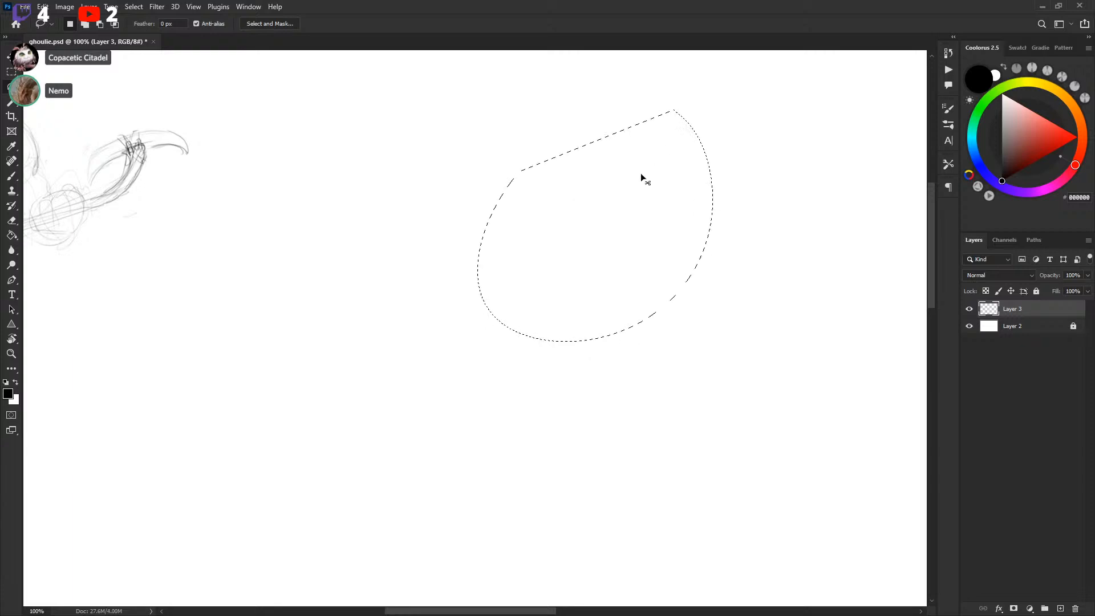
{"action": "key", "text": "ctrl+d"}
Sketch a small head, shoulders and an arm for a second figure to the right of the hockey player
{"action": "key", "text": "b"}
{"action": "scroll", "coordinate": [609, 241], "scroll_direction": "left", "scroll_amount": 8}
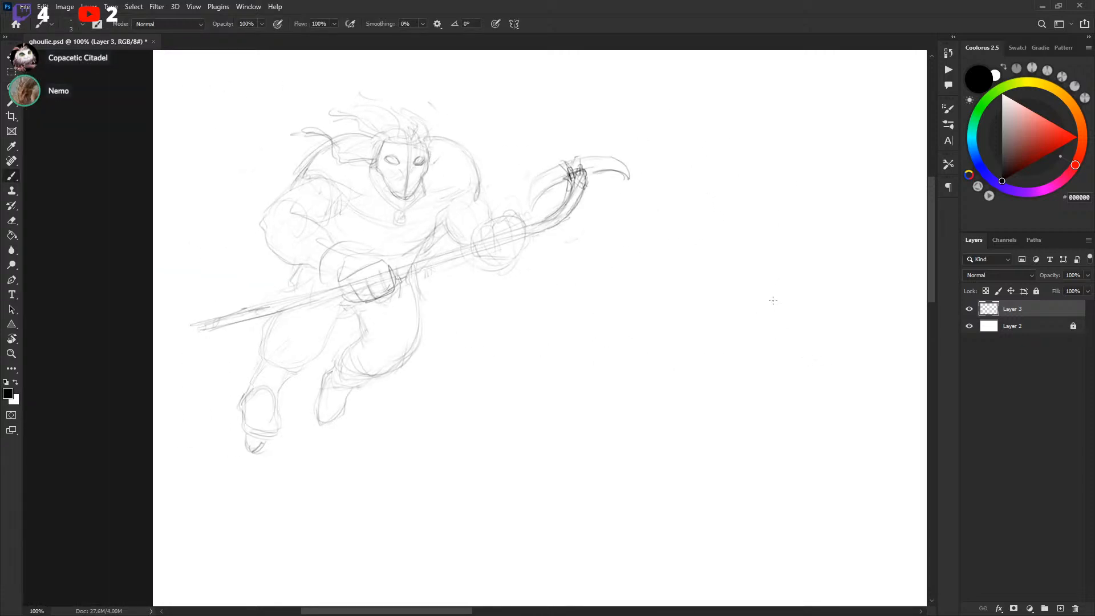
{"action": "left_click_drag", "start_coordinate": [776, 307], "coordinate": [720, 289]}
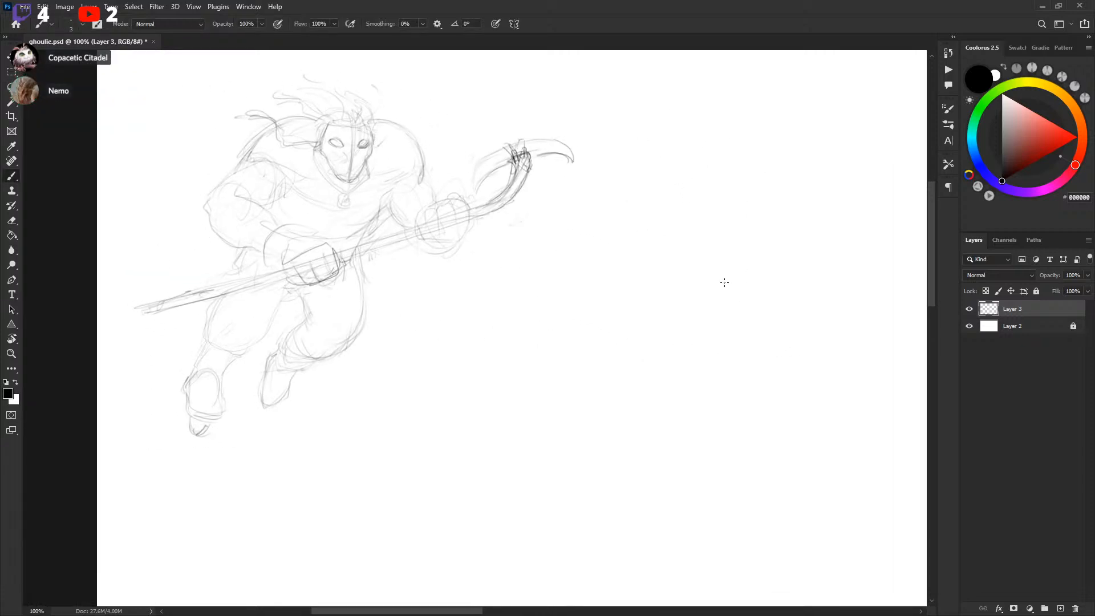
{"action": "mouse_move", "coordinate": [770, 337]}
{"action": "left_mouse_down"}
{"action": "mouse_move", "coordinate": [754, 332]}
{"action": "mouse_move", "coordinate": [689, 369]}
{"action": "mouse_move", "coordinate": [608, 357]}
{"action": "mouse_move", "coordinate": [648, 327]}
{"action": "mouse_move", "coordinate": [799, 310]}
{"action": "mouse_move", "coordinate": [535, 362]}
{"action": "left_mouse_up"}
{"action": "left_click_drag", "start_coordinate": [687, 296], "coordinate": [628, 262]}
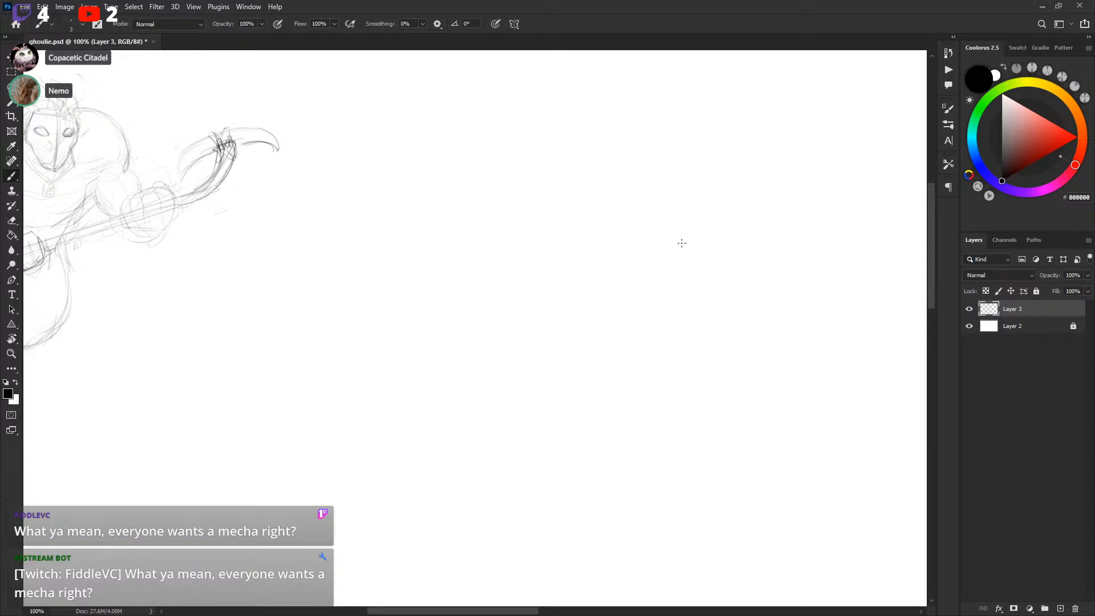
{"action": "mouse_move", "coordinate": [676, 266]}
{"action": "left_mouse_down"}
{"action": "mouse_move", "coordinate": [660, 274]}
{"action": "mouse_move", "coordinate": [699, 299]}
{"action": "left_mouse_up"}
{"action": "left_click_drag", "start_coordinate": [600, 349], "coordinate": [591, 332]}
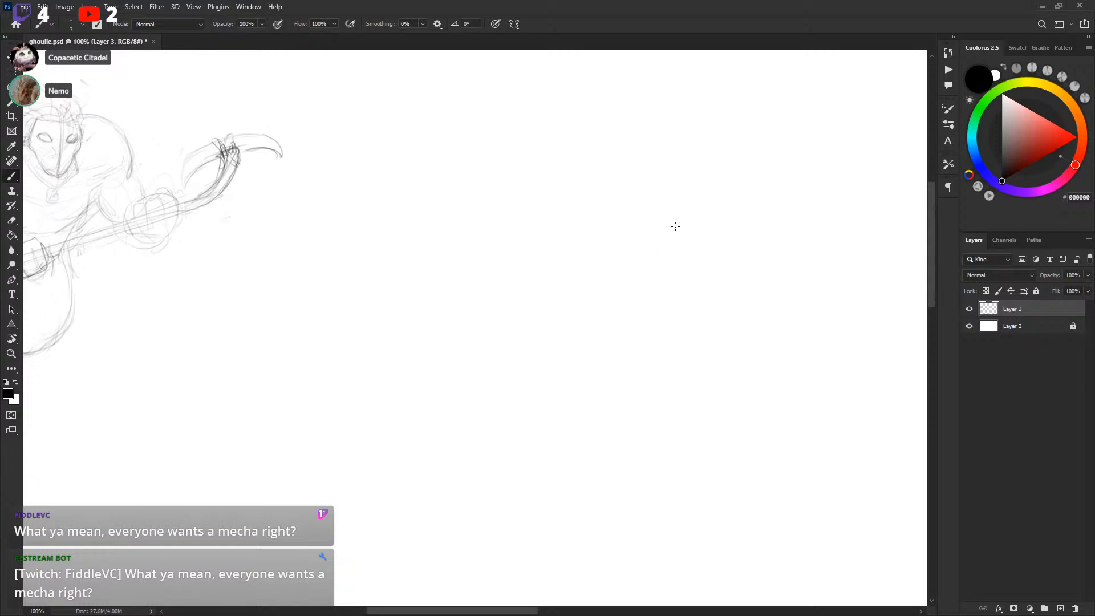
{"action": "mouse_move", "coordinate": [680, 186]}
{"action": "left_mouse_down"}
{"action": "mouse_move", "coordinate": [688, 231]}
{"action": "mouse_move", "coordinate": [709, 227]}
{"action": "mouse_move", "coordinate": [702, 204]}
{"action": "left_mouse_up"}
{"action": "mouse_move", "coordinate": [619, 203]}
{"action": "left_mouse_down"}
{"action": "mouse_move", "coordinate": [655, 213]}
{"action": "mouse_move", "coordinate": [651, 225]}
{"action": "left_mouse_up"}
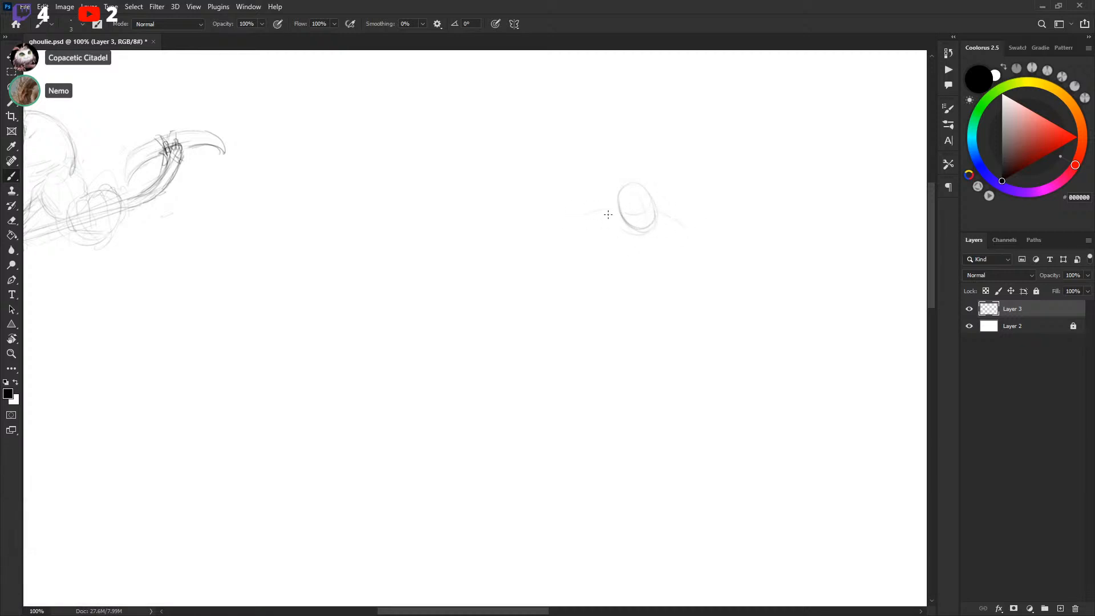
{"action": "mouse_move", "coordinate": [617, 208]}
{"action": "left_mouse_down"}
{"action": "mouse_move", "coordinate": [568, 234]}
{"action": "mouse_move", "coordinate": [551, 275]}
{"action": "mouse_move", "coordinate": [584, 249]}
{"action": "left_mouse_up"}
{"action": "left_click_drag", "start_coordinate": [597, 233], "coordinate": [639, 262]}
{"action": "left_click_drag", "start_coordinate": [713, 240], "coordinate": [699, 222]}
Select the second figure's head with the Lasso and apply Free Transform to it
{"action": "key", "text": "l"}
{"action": "mouse_move", "coordinate": [603, 168]}
{"action": "left_mouse_down"}
{"action": "mouse_move", "coordinate": [651, 195]}
{"action": "mouse_move", "coordinate": [604, 166]}
{"action": "mouse_move", "coordinate": [673, 160]}
{"action": "mouse_move", "coordinate": [640, 187]}
{"action": "left_mouse_up"}
{"action": "key", "text": "ctrl+t"}
{"action": "key", "text": "Return"}
{"action": "key", "text": "ctrl+d"}
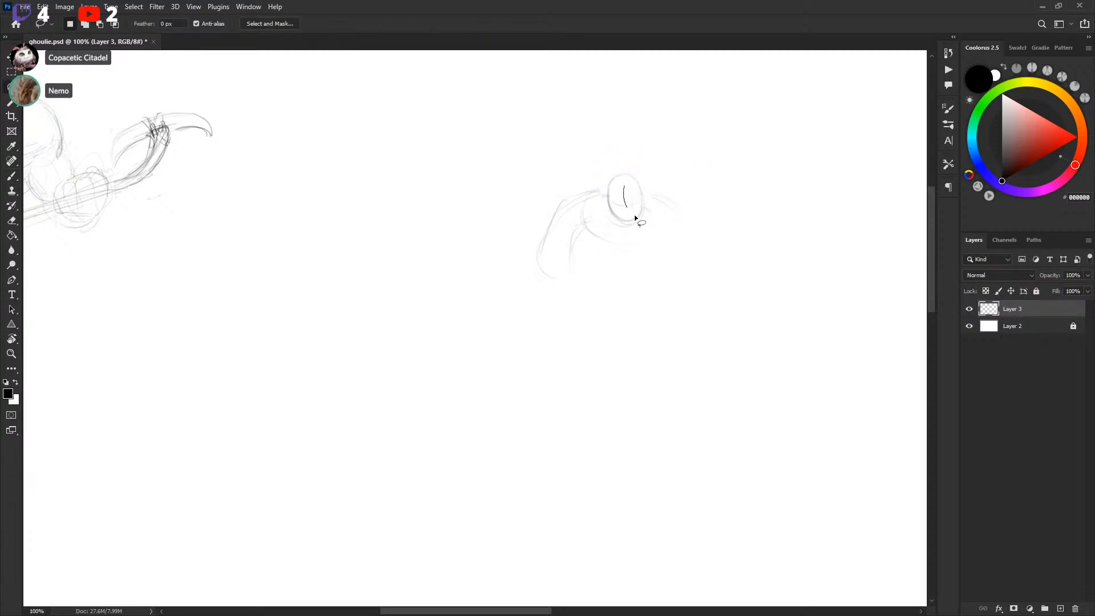
Add a stroke across the second head, then select the sketch with the Lasso and delete it
{"action": "key", "text": "b"}
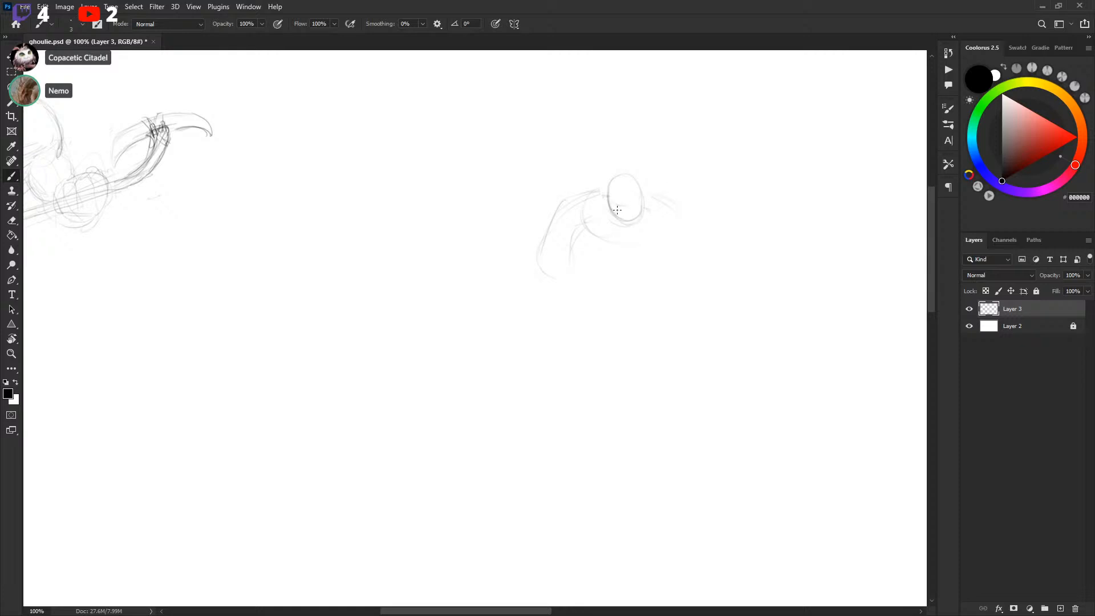
{"action": "mouse_move", "coordinate": [621, 181]}
{"action": "left_mouse_down"}
{"action": "mouse_move", "coordinate": [628, 218]}
{"action": "mouse_move", "coordinate": [640, 202]}
{"action": "left_mouse_up"}
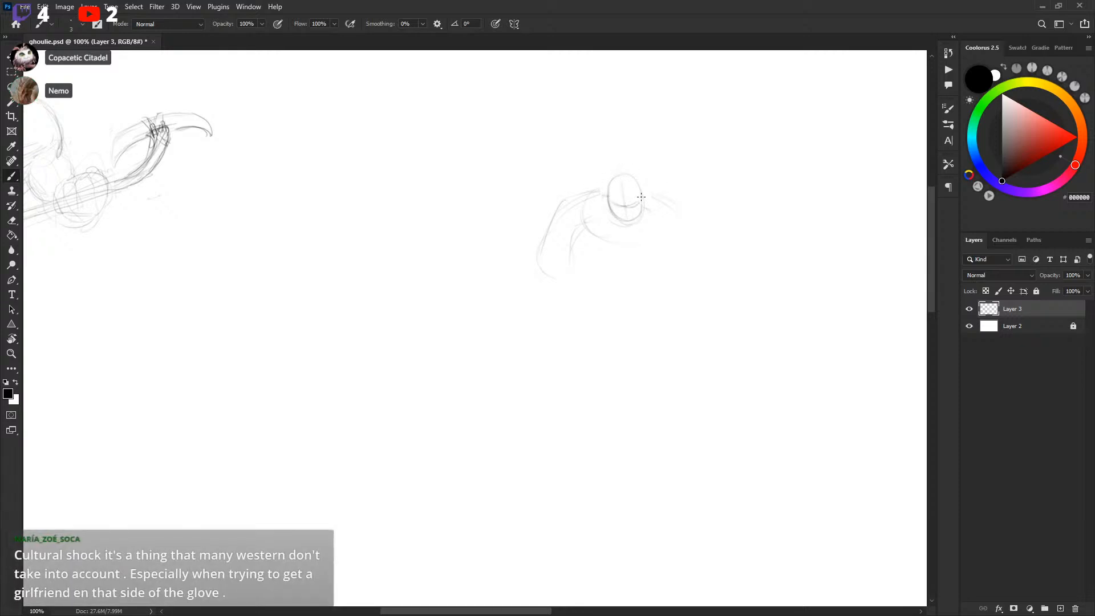
{"action": "key", "text": "l"}
{"action": "mouse_move", "coordinate": [489, 215]}
{"action": "left_mouse_down"}
{"action": "mouse_move", "coordinate": [677, 325]}
{"action": "mouse_move", "coordinate": [692, 147]}
{"action": "left_mouse_up"}
{"action": "key", "text": "Delete"}
{"action": "key", "text": "ctrl+d"}
Sketch a new head and torso outline on the right, then clear it with a large Lasso selection
{"action": "key", "text": "b"}
{"action": "mouse_move", "coordinate": [638, 212]}
{"action": "left_mouse_down"}
{"action": "mouse_move", "coordinate": [745, 257]}
{"action": "mouse_move", "coordinate": [720, 212]}
{"action": "left_mouse_up"}
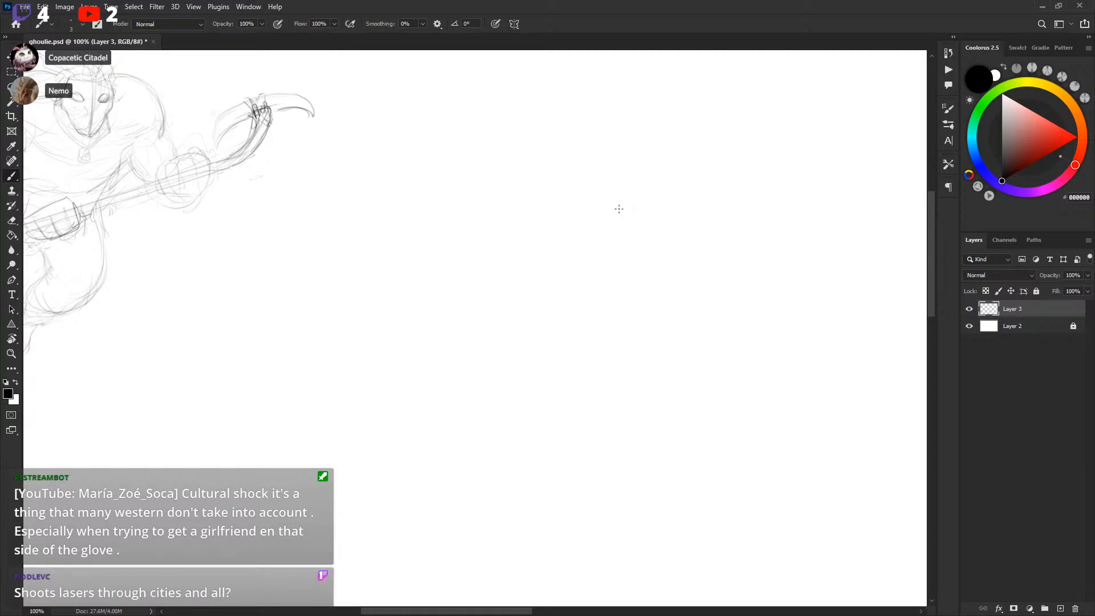
{"action": "left_click_drag", "start_coordinate": [557, 269], "coordinate": [633, 196]}
{"action": "mouse_move", "coordinate": [709, 216]}
{"action": "left_mouse_down"}
{"action": "mouse_move", "coordinate": [768, 293]}
{"action": "mouse_move", "coordinate": [753, 303]}
{"action": "left_mouse_up"}
{"action": "left_click_drag", "start_coordinate": [559, 251], "coordinate": [613, 296]}
{"action": "left_click_drag", "start_coordinate": [523, 210], "coordinate": [785, 369]}
{"action": "key", "text": "l"}
{"action": "mouse_move", "coordinate": [552, 137]}
{"action": "left_mouse_down"}
{"action": "mouse_move", "coordinate": [482, 196]}
{"action": "mouse_move", "coordinate": [678, 124]}
{"action": "mouse_move", "coordinate": [570, 130]}
{"action": "left_mouse_up"}
{"action": "key", "text": "Delete"}
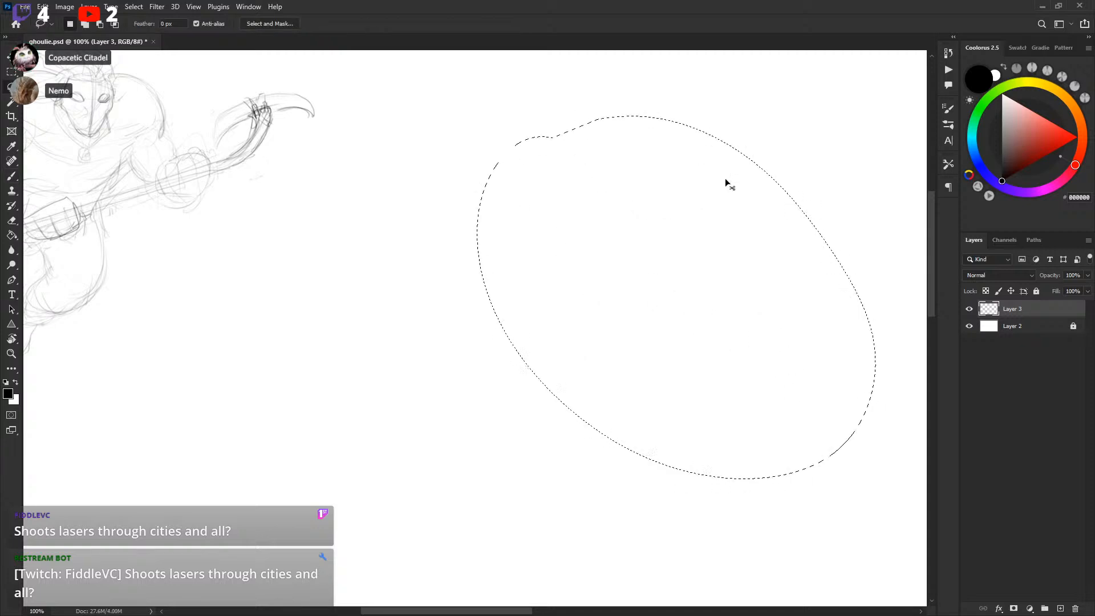
{"action": "key", "text": "ctrl+d"}
Sketch a second figure's oval head, shoulders and arms to the right of the hockey player
{"action": "key", "text": "b"}
{"action": "key", "text": "space"}
{"action": "left_click_drag", "start_coordinate": [667, 264], "coordinate": [670, 265]}
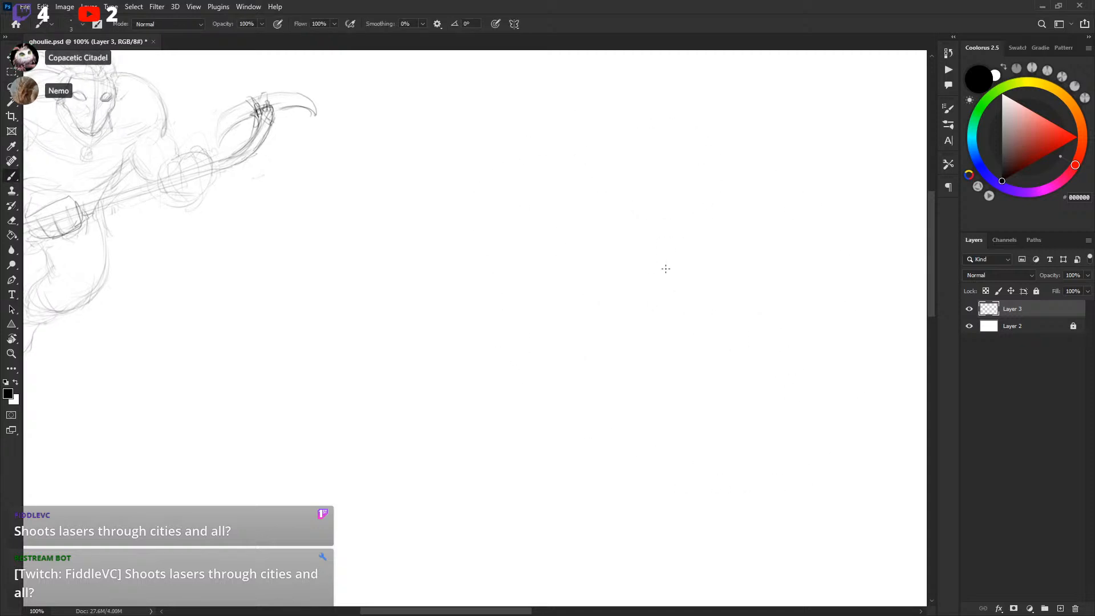
{"action": "left_click_drag", "start_coordinate": [665, 281], "coordinate": [665, 271]}
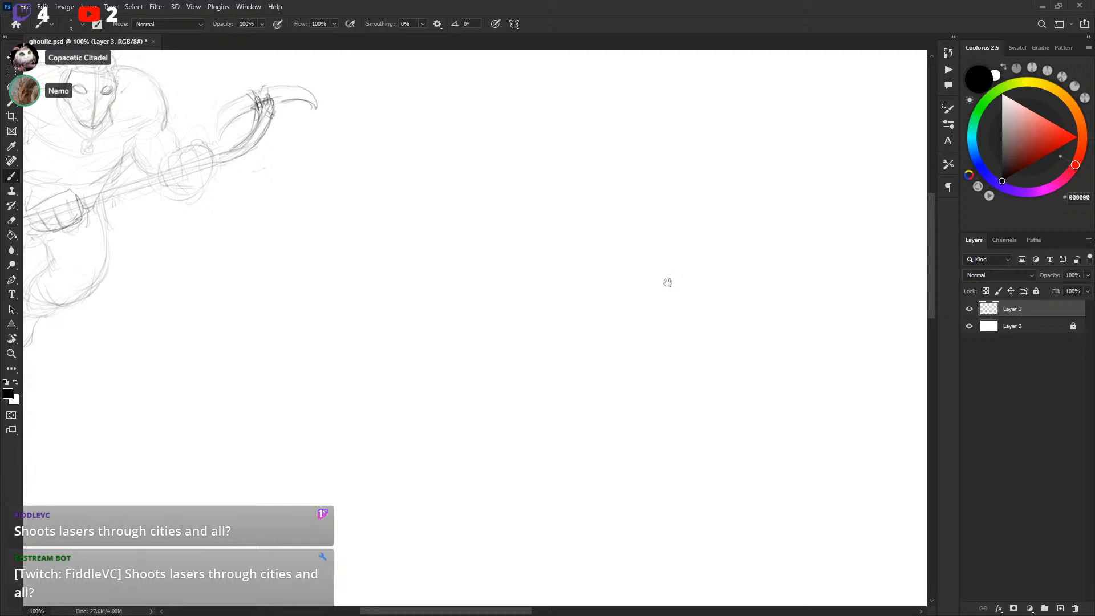
{"action": "left_click_drag", "start_coordinate": [669, 288], "coordinate": [676, 326]}
{"action": "left_click_drag", "start_coordinate": [608, 306], "coordinate": [606, 288]}
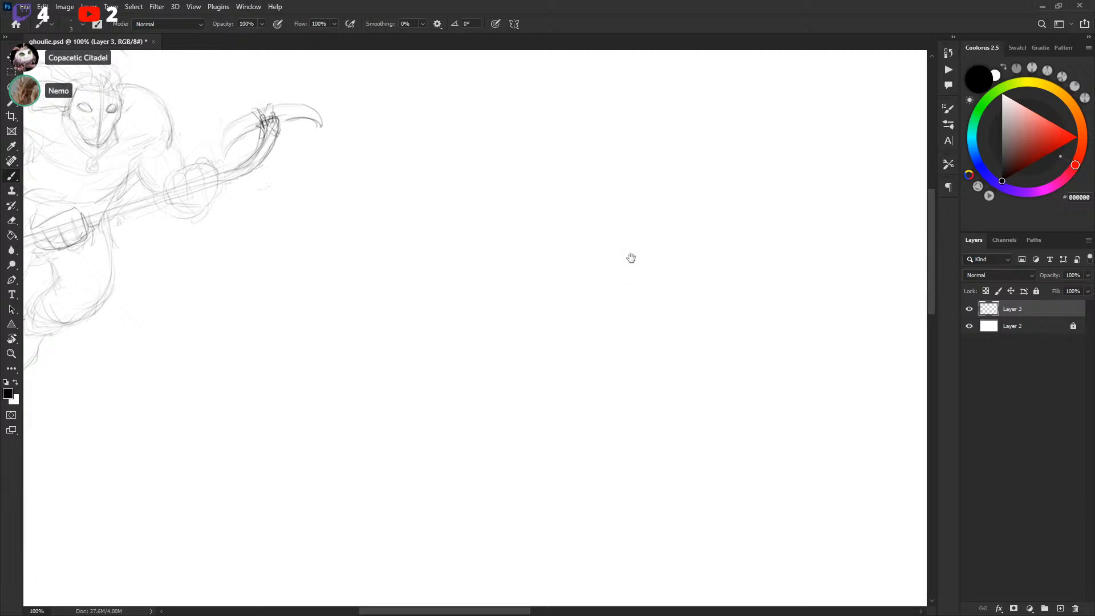
{"action": "mouse_move", "coordinate": [612, 301]}
{"action": "left_mouse_down"}
{"action": "mouse_move", "coordinate": [621, 265]}
{"action": "mouse_move", "coordinate": [616, 315]}
{"action": "mouse_move", "coordinate": [655, 312]}
{"action": "left_mouse_up"}
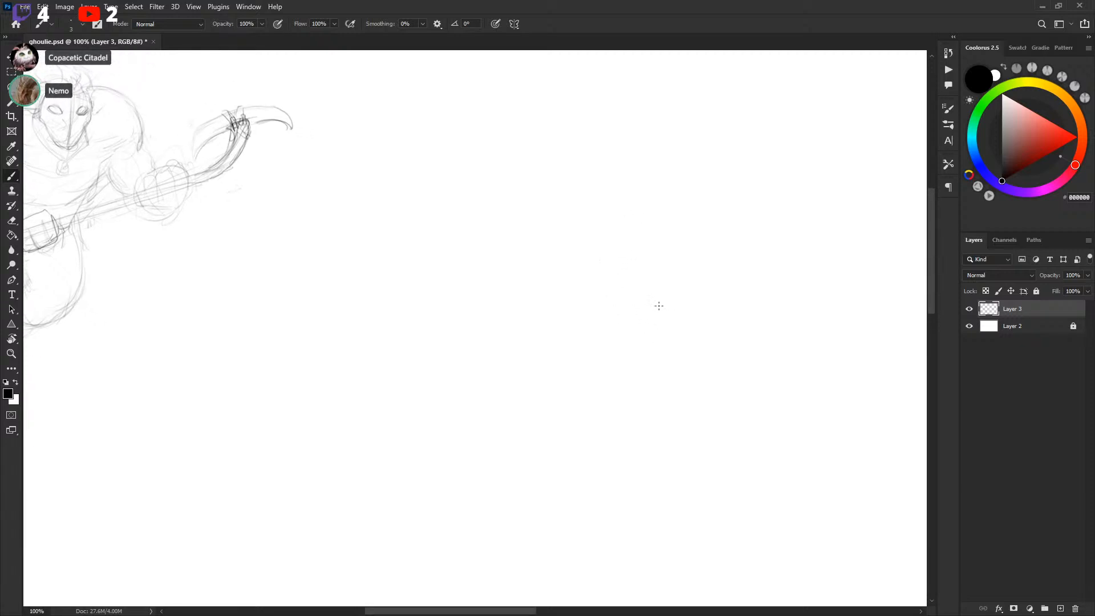
{"action": "left_click_drag", "start_coordinate": [655, 257], "coordinate": [653, 256]}
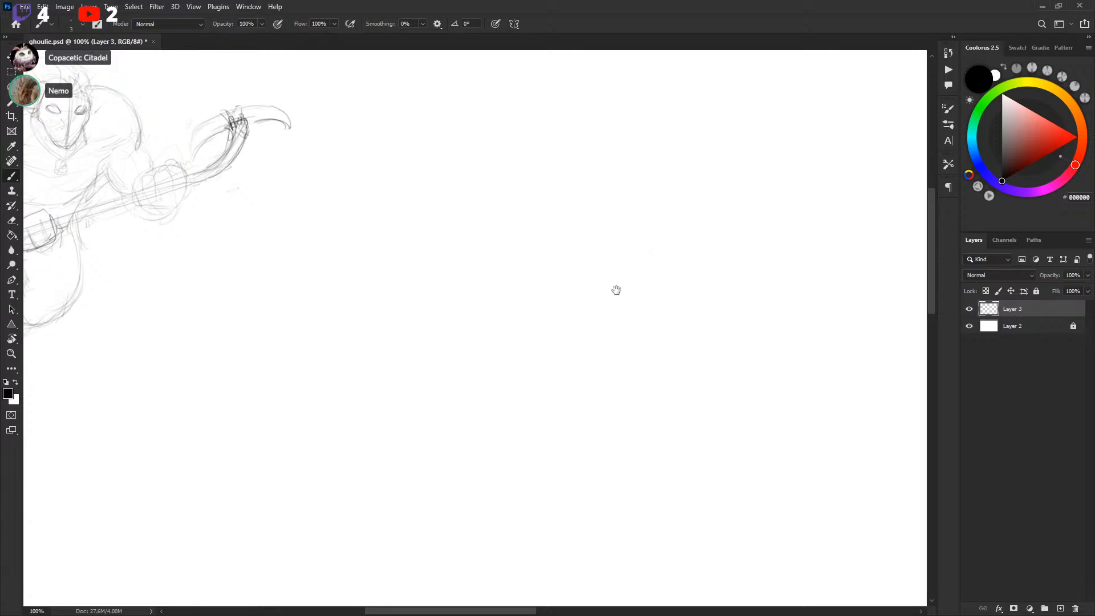
{"action": "left_click_drag", "start_coordinate": [612, 286], "coordinate": [622, 280]}
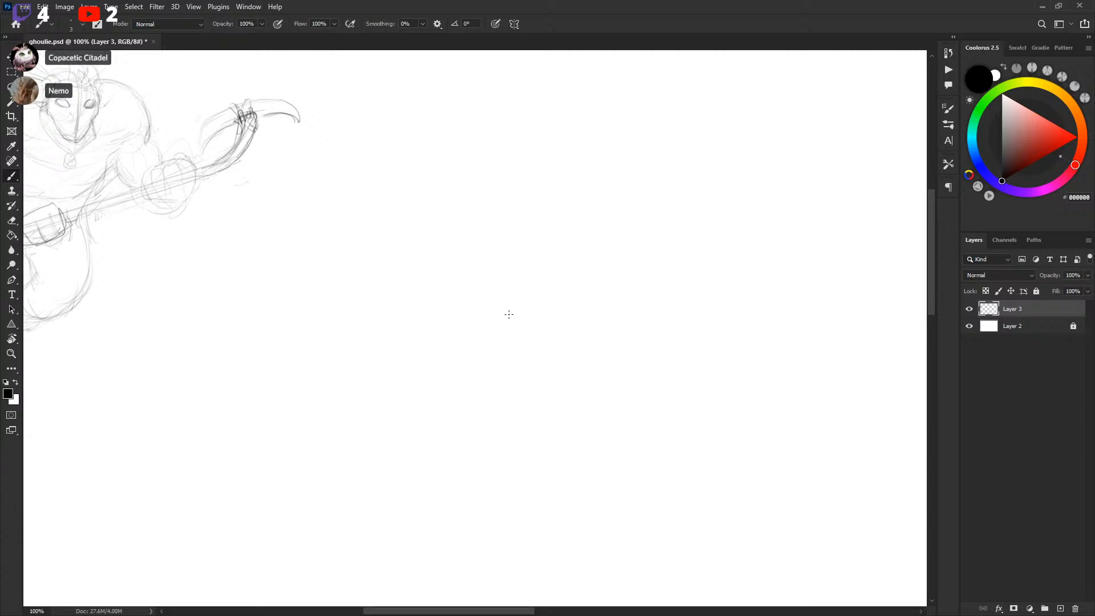
{"action": "left_click_drag", "start_coordinate": [515, 302], "coordinate": [524, 302]}
{"action": "left_click_drag", "start_coordinate": [518, 317], "coordinate": [503, 321]}
{"action": "left_click_drag", "start_coordinate": [528, 279], "coordinate": [539, 264]}
{"action": "mouse_move", "coordinate": [747, 309]}
{"action": "left_mouse_down"}
{"action": "mouse_move", "coordinate": [689, 268]}
{"action": "mouse_move", "coordinate": [652, 298]}
{"action": "mouse_move", "coordinate": [676, 273]}
{"action": "mouse_move", "coordinate": [692, 332]}
{"action": "mouse_move", "coordinate": [712, 279]}
{"action": "mouse_move", "coordinate": [752, 314]}
{"action": "mouse_move", "coordinate": [741, 301]}
{"action": "mouse_move", "coordinate": [754, 325]}
{"action": "left_mouse_up"}
{"action": "mouse_move", "coordinate": [619, 230]}
{"action": "left_mouse_down"}
{"action": "mouse_move", "coordinate": [648, 260]}
{"action": "mouse_move", "coordinate": [617, 230]}
{"action": "mouse_move", "coordinate": [637, 277]}
{"action": "mouse_move", "coordinate": [630, 224]}
{"action": "mouse_move", "coordinate": [668, 205]}
{"action": "left_mouse_up"}
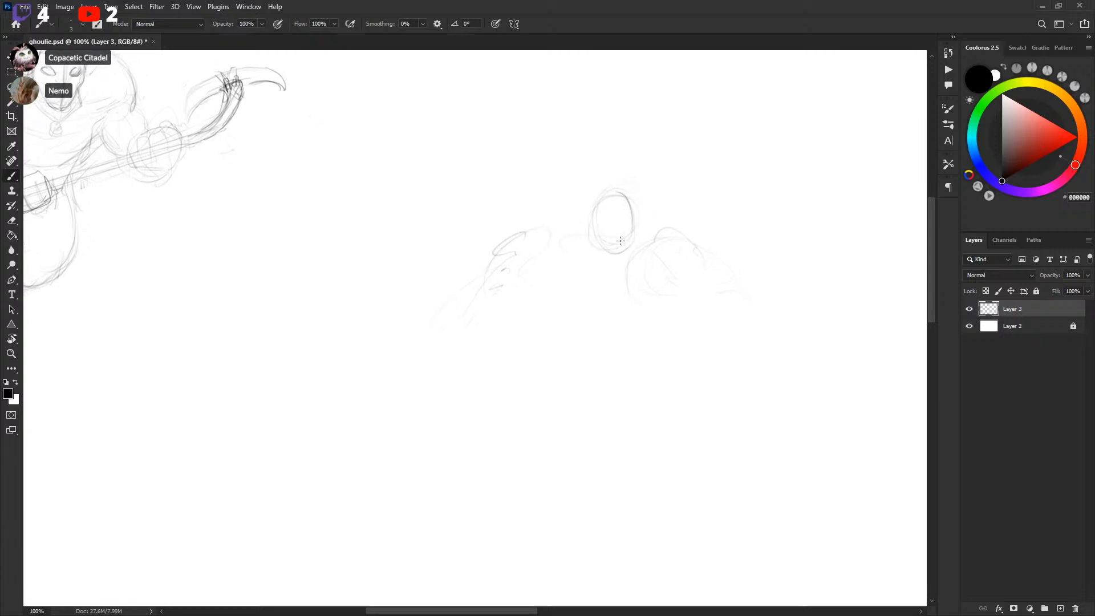
Lasso-select and delete the second figure's shoulders and arms, keeping only its head
{"action": "key", "text": "l"}
{"action": "mouse_move", "coordinate": [445, 218]}
{"action": "left_mouse_down"}
{"action": "mouse_move", "coordinate": [433, 382]}
{"action": "mouse_move", "coordinate": [573, 134]}
{"action": "left_mouse_up"}
{"action": "key", "text": "Delete"}
{"action": "key", "text": "ctrl+d"}
Redraw the second figure's oval head and sketch sloping shoulder lines on both sides
{"action": "key", "text": "b"}
{"action": "mouse_move", "coordinate": [606, 197]}
{"action": "left_mouse_down"}
{"action": "mouse_move", "coordinate": [631, 221]}
{"action": "mouse_move", "coordinate": [624, 230]}
{"action": "left_mouse_up"}
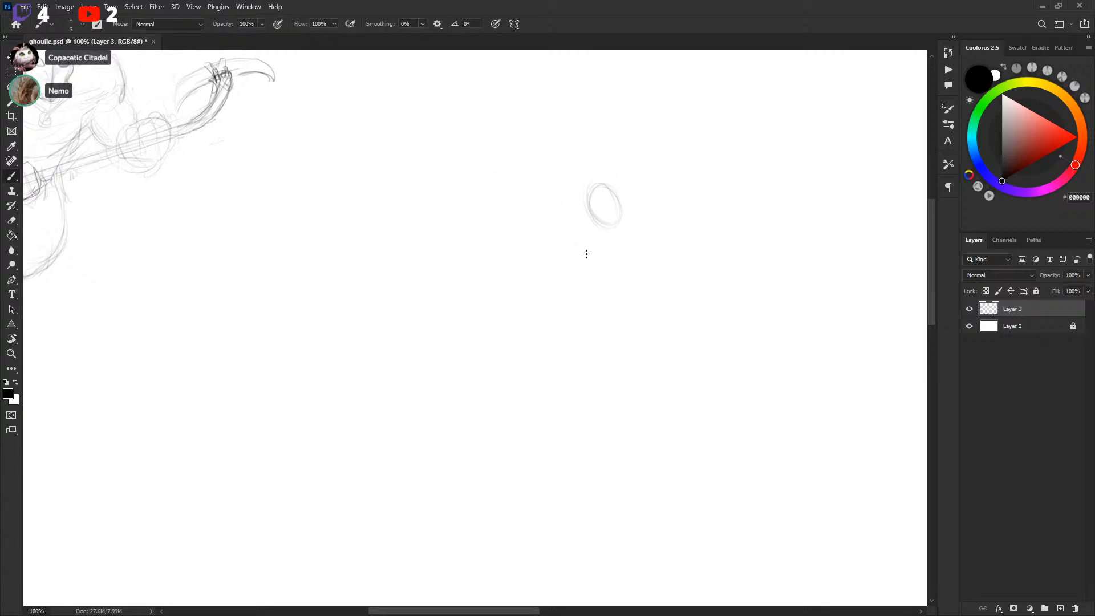
{"action": "left_click_drag", "start_coordinate": [365, 233], "coordinate": [453, 204]}
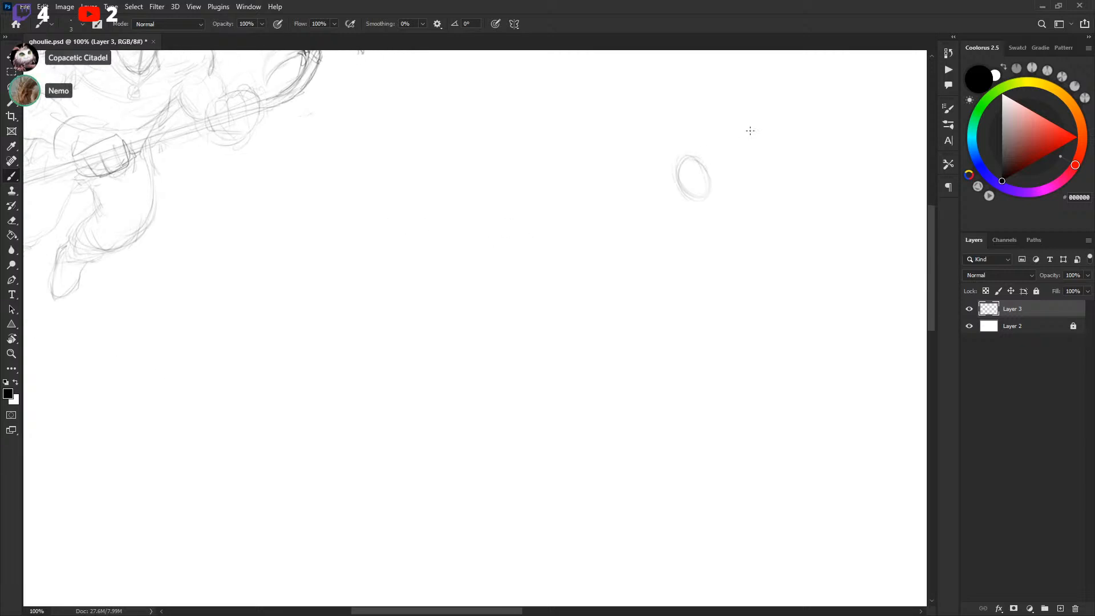
{"action": "mouse_move", "coordinate": [689, 162]}
{"action": "left_mouse_down"}
{"action": "mouse_move", "coordinate": [695, 199]}
{"action": "mouse_move", "coordinate": [640, 187]}
{"action": "mouse_move", "coordinate": [668, 188]}
{"action": "mouse_move", "coordinate": [653, 178]}
{"action": "mouse_move", "coordinate": [651, 207]}
{"action": "mouse_move", "coordinate": [635, 201]}
{"action": "mouse_move", "coordinate": [606, 228]}
{"action": "mouse_move", "coordinate": [693, 209]}
{"action": "mouse_move", "coordinate": [723, 237]}
{"action": "left_mouse_up"}
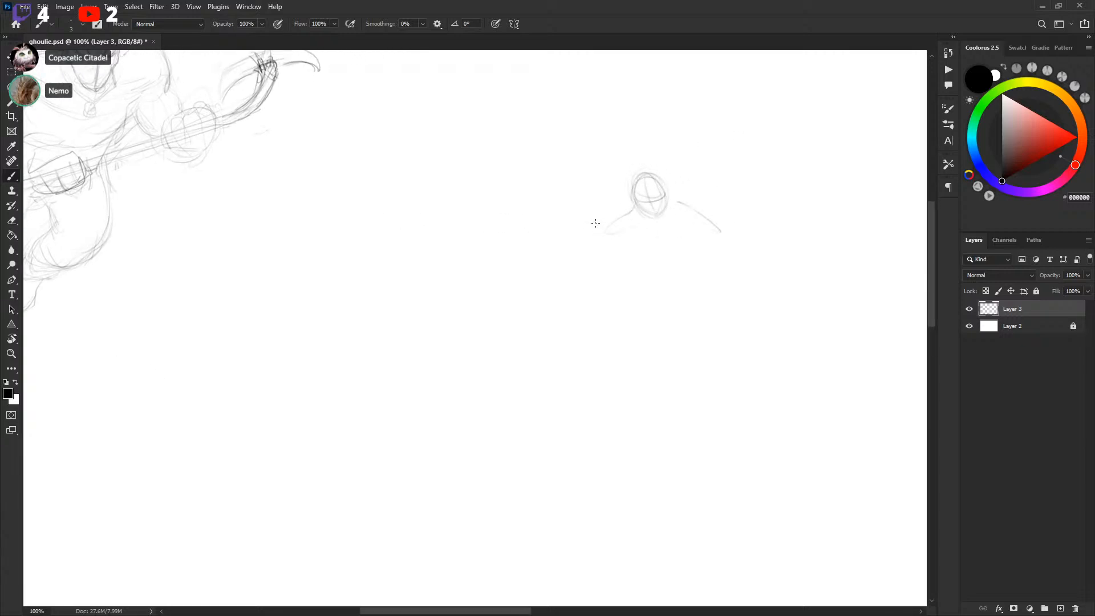
{"action": "mouse_move", "coordinate": [690, 200]}
{"action": "left_mouse_down"}
{"action": "mouse_move", "coordinate": [677, 224]}
{"action": "mouse_move", "coordinate": [559, 185]}
{"action": "mouse_move", "coordinate": [520, 209]}
{"action": "left_mouse_up"}
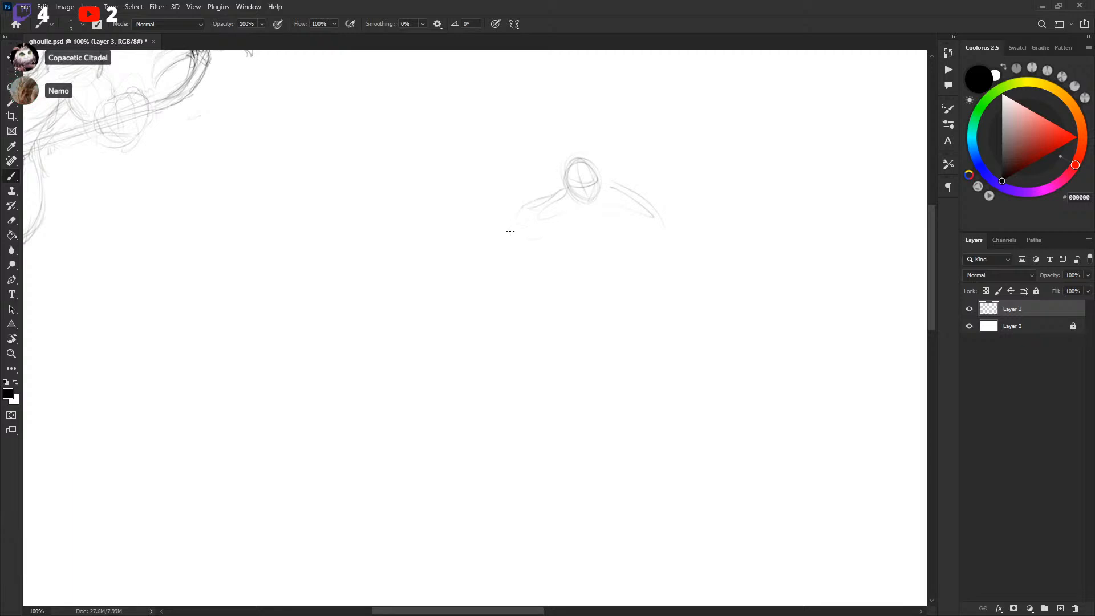
Sketch the second figure's arms and a rounded gloved hand on its left side
{"action": "left_click_drag", "start_coordinate": [505, 283], "coordinate": [570, 255]}
{"action": "left_click_drag", "start_coordinate": [578, 182], "coordinate": [582, 200]}
{"action": "mouse_move", "coordinate": [500, 264]}
{"action": "left_mouse_down"}
{"action": "mouse_move", "coordinate": [741, 361]}
{"action": "mouse_move", "coordinate": [652, 325]}
{"action": "mouse_move", "coordinate": [491, 310]}
{"action": "mouse_move", "coordinate": [506, 303]}
{"action": "mouse_move", "coordinate": [491, 321]}
{"action": "left_mouse_up"}
{"action": "left_click_drag", "start_coordinate": [492, 284], "coordinate": [471, 311]}
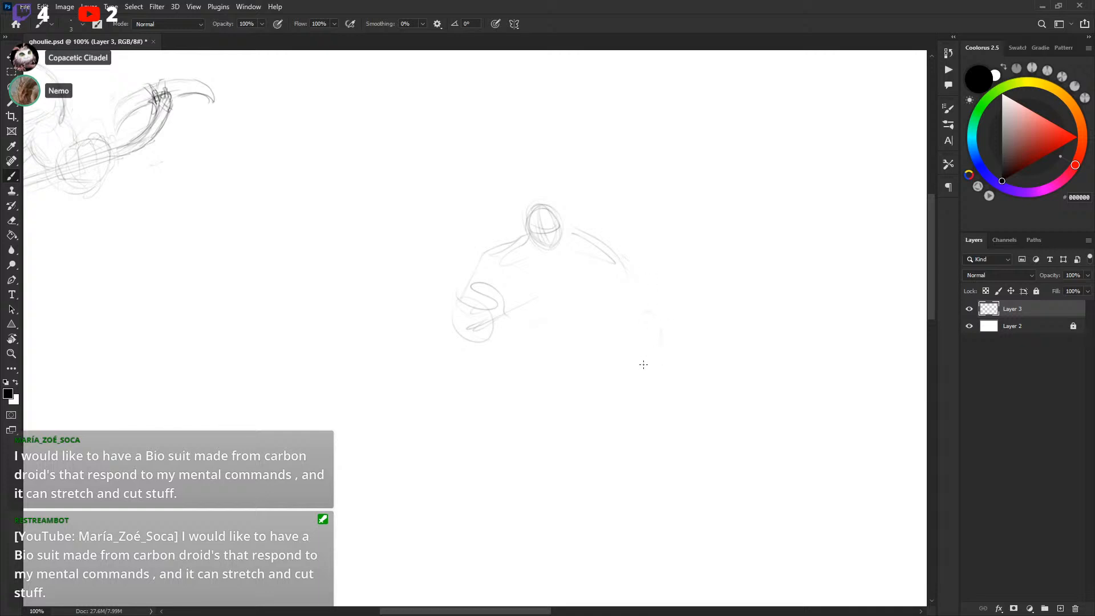
{"action": "mouse_move", "coordinate": [547, 226]}
{"action": "left_mouse_down"}
{"action": "mouse_move", "coordinate": [538, 250]}
{"action": "mouse_move", "coordinate": [552, 249]}
{"action": "mouse_move", "coordinate": [543, 246]}
{"action": "left_mouse_up"}
Draw a long diagonal hockey stick across the second figure's body, comparing it with the Ghoulie sketch
{"action": "left_click_drag", "start_coordinate": [399, 201], "coordinate": [705, 401]}
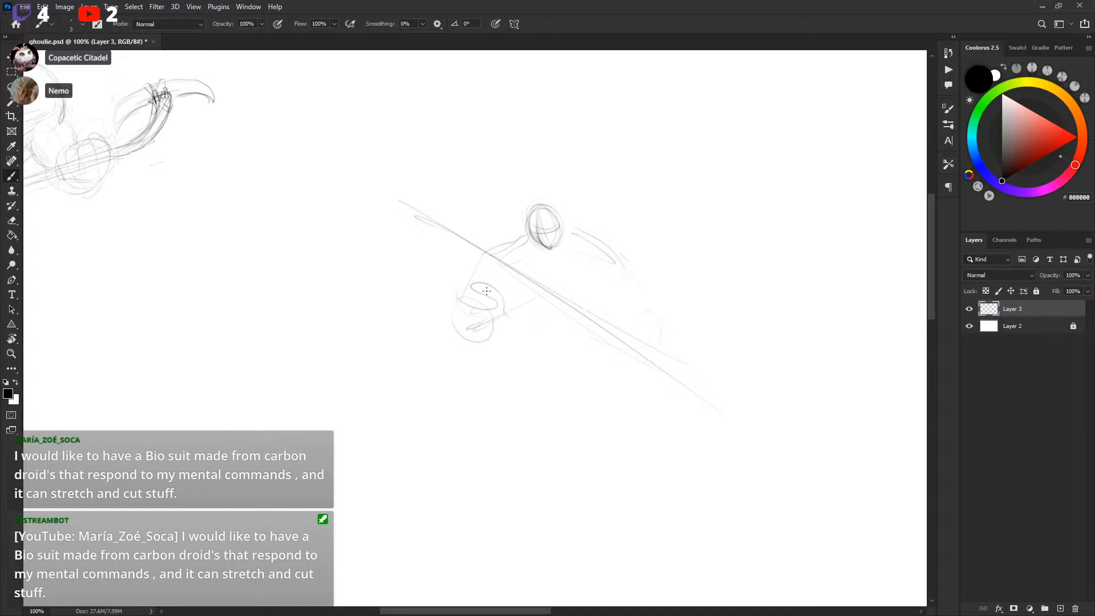
{"action": "key", "text": "ctrl+z"}
{"action": "key", "text": "ctrl+z"}
{"action": "mouse_move", "coordinate": [456, 261]}
{"action": "left_mouse_down"}
{"action": "mouse_move", "coordinate": [647, 363]}
{"action": "mouse_move", "coordinate": [407, 213]}
{"action": "mouse_move", "coordinate": [601, 328]}
{"action": "left_mouse_up"}
{"action": "left_click_drag", "start_coordinate": [394, 392], "coordinate": [802, 461]}
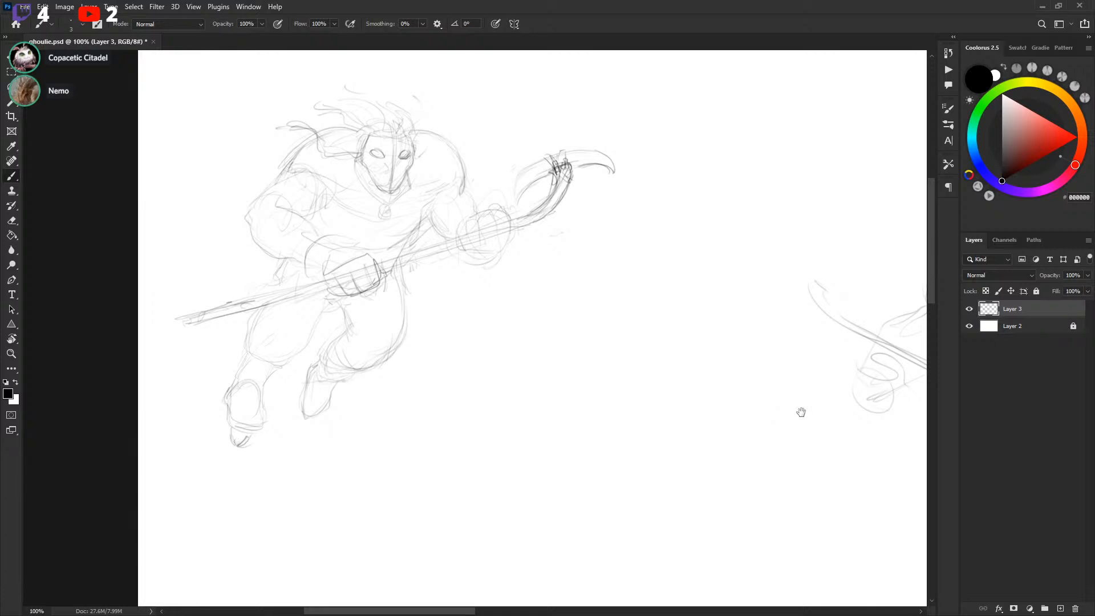
{"action": "left_click_drag", "start_coordinate": [799, 408], "coordinate": [481, 387]}
Sketch large rounded shoulder pads arching around the second figure's head
{"action": "left_click_drag", "start_coordinate": [585, 343], "coordinate": [621, 356]}
{"action": "left_click_drag", "start_coordinate": [554, 327], "coordinate": [601, 348]}
{"action": "left_click_drag", "start_coordinate": [572, 309], "coordinate": [588, 312]}
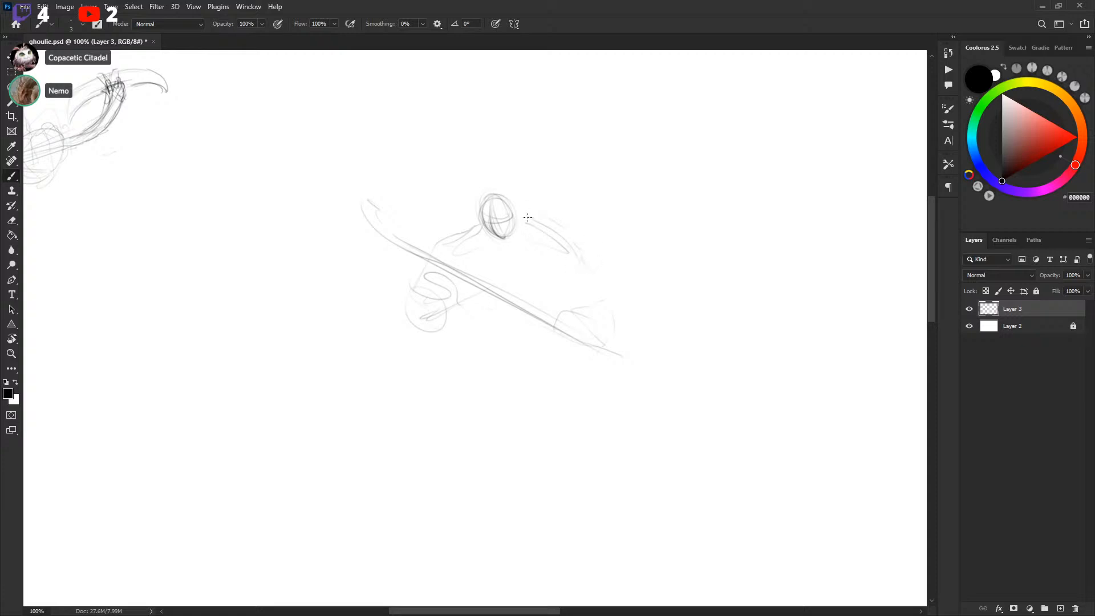
{"action": "mouse_move", "coordinate": [407, 236]}
{"action": "left_mouse_down"}
{"action": "mouse_move", "coordinate": [460, 193]}
{"action": "mouse_move", "coordinate": [413, 246]}
{"action": "left_mouse_up"}
{"action": "key", "text": "ctrl+z"}
{"action": "left_click_drag", "start_coordinate": [479, 225], "coordinate": [422, 268]}
{"action": "mouse_move", "coordinate": [418, 251]}
{"action": "left_mouse_down"}
{"action": "mouse_move", "coordinate": [471, 215]}
{"action": "mouse_move", "coordinate": [493, 231]}
{"action": "left_mouse_up"}
{"action": "mouse_move", "coordinate": [527, 197]}
{"action": "left_mouse_down"}
{"action": "mouse_move", "coordinate": [615, 237]}
{"action": "mouse_move", "coordinate": [592, 275]}
{"action": "left_mouse_up"}
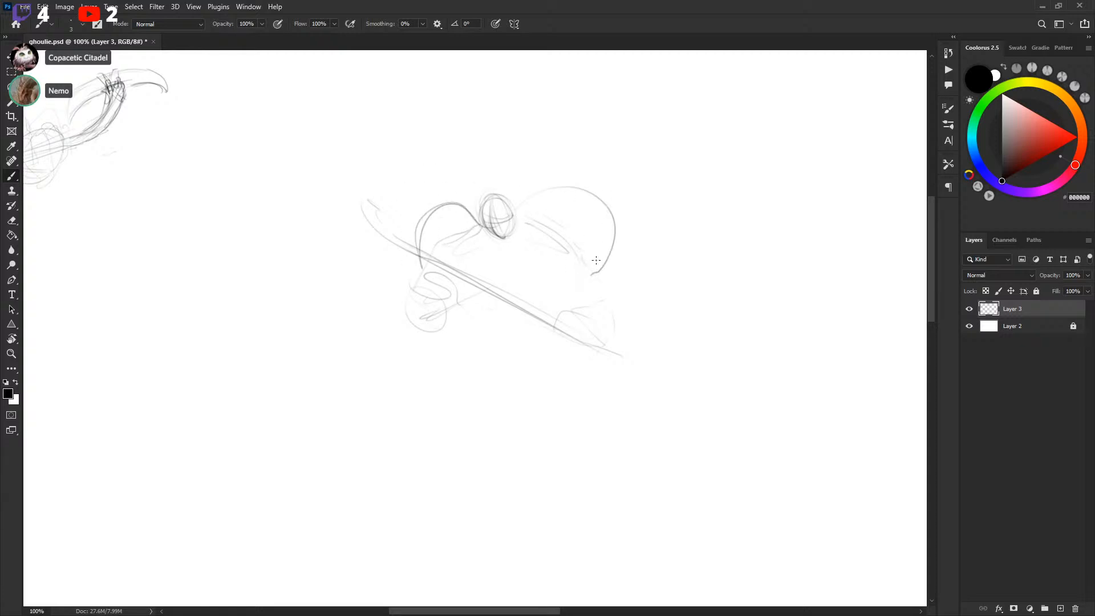
Add mask details to the head and strengthen the right shoulder pad's outline
{"action": "left_click_drag", "start_coordinate": [506, 237], "coordinate": [485, 196]}
{"action": "mouse_move", "coordinate": [484, 197]}
{"action": "left_mouse_down"}
{"action": "mouse_move", "coordinate": [516, 238]}
{"action": "mouse_move", "coordinate": [482, 217]}
{"action": "mouse_move", "coordinate": [500, 219]}
{"action": "mouse_move", "coordinate": [485, 229]}
{"action": "mouse_move", "coordinate": [507, 252]}
{"action": "left_mouse_up"}
{"action": "left_click_drag", "start_coordinate": [549, 212], "coordinate": [596, 299]}
{"action": "left_click_drag", "start_coordinate": [561, 345], "coordinate": [561, 358]}
{"action": "left_click_drag", "start_coordinate": [499, 316], "coordinate": [506, 244]}
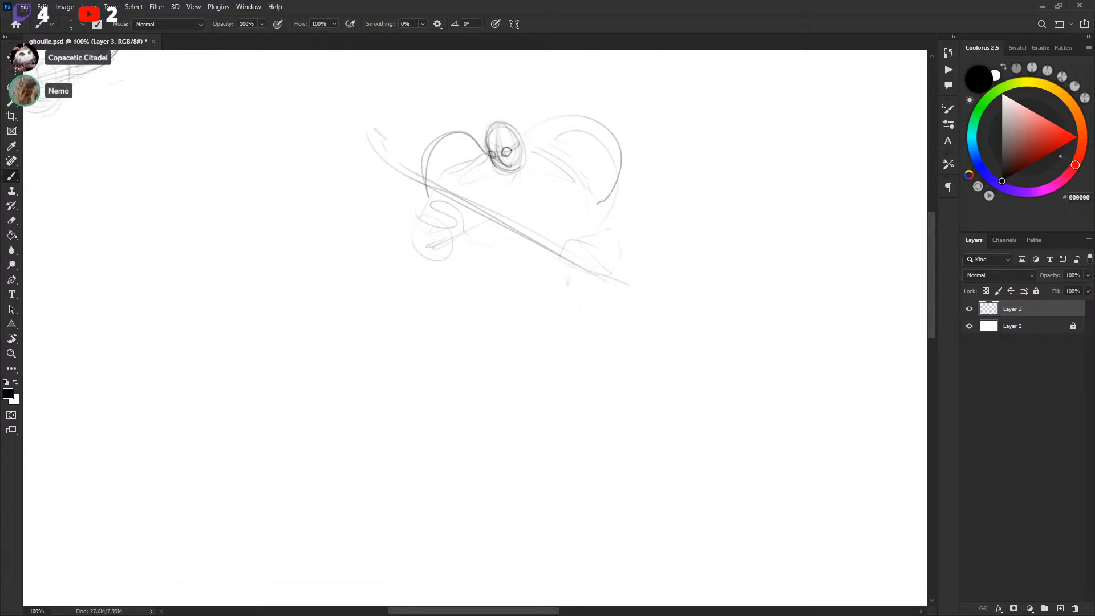
Sketch the second figure's torso and legs in a wide crouching stance
{"action": "left_click_drag", "start_coordinate": [484, 295], "coordinate": [403, 408]}
{"action": "key", "text": "ctrl+z"}
{"action": "key", "text": "ctrl+z"}
{"action": "mouse_move", "coordinate": [468, 271]}
{"action": "left_mouse_down"}
{"action": "mouse_move", "coordinate": [574, 396]}
{"action": "mouse_move", "coordinate": [571, 358]}
{"action": "mouse_move", "coordinate": [631, 419]}
{"action": "left_mouse_up"}
{"action": "left_click_drag", "start_coordinate": [473, 273], "coordinate": [462, 325]}
{"action": "left_click_drag", "start_coordinate": [477, 265], "coordinate": [507, 349]}
{"action": "mouse_move", "coordinate": [447, 398]}
{"action": "left_mouse_down"}
{"action": "mouse_move", "coordinate": [756, 425]}
{"action": "mouse_move", "coordinate": [371, 386]}
{"action": "mouse_move", "coordinate": [839, 424]}
{"action": "mouse_move", "coordinate": [523, 358]}
{"action": "left_mouse_up"}
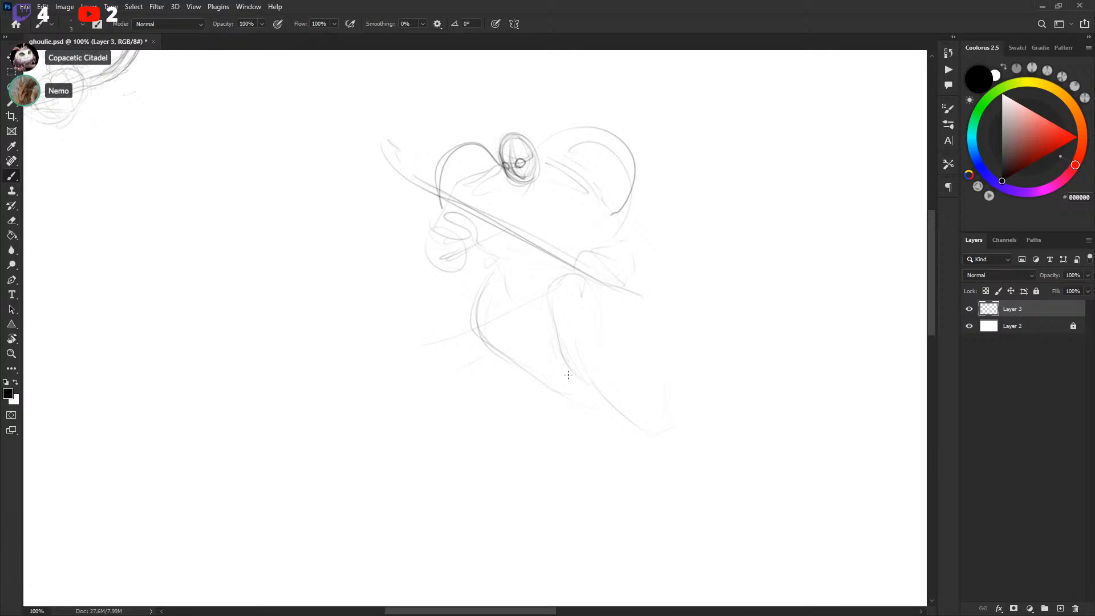
{"action": "mouse_move", "coordinate": [612, 369]}
{"action": "left_mouse_down"}
{"action": "mouse_move", "coordinate": [536, 342]}
{"action": "mouse_move", "coordinate": [554, 318]}
{"action": "mouse_move", "coordinate": [532, 283]}
{"action": "mouse_move", "coordinate": [504, 284]}
{"action": "left_mouse_up"}
Lasso-delete the cluttered head and redraw it as a mask with eye holes
{"action": "key", "text": "l"}
{"action": "left_click_drag", "start_coordinate": [509, 142], "coordinate": [521, 112]}
{"action": "key", "text": "Delete"}
{"action": "key", "text": "ctrl+d"}
{"action": "key", "text": "b"}
{"action": "mouse_move", "coordinate": [500, 175]}
{"action": "left_mouse_down"}
{"action": "mouse_move", "coordinate": [537, 184]}
{"action": "mouse_move", "coordinate": [530, 177]}
{"action": "left_mouse_up"}
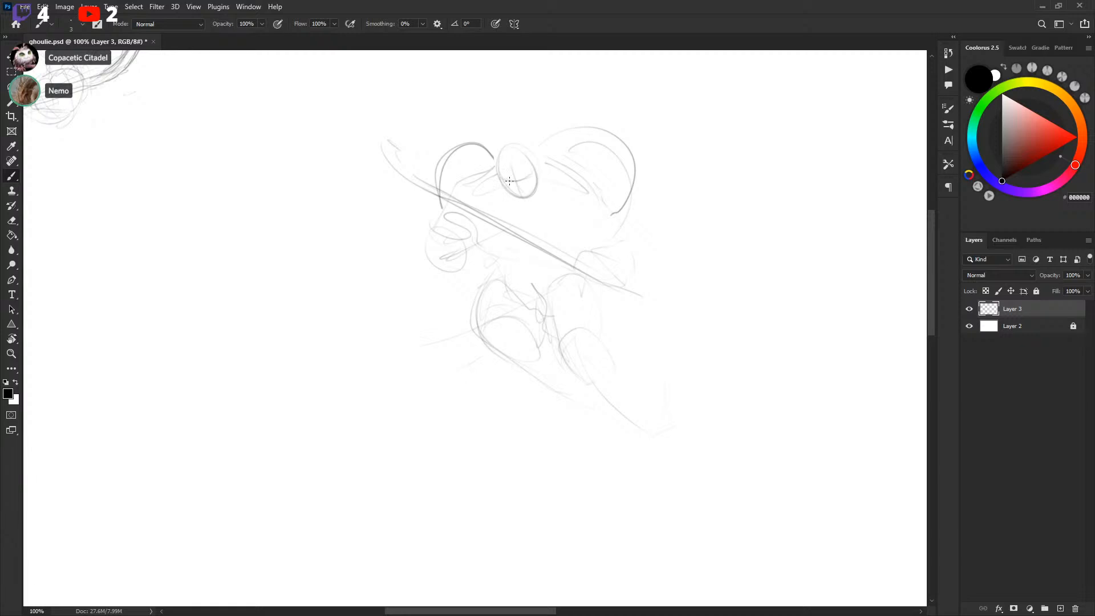
Sketch the two gloves gripping the stick on either side of the body
{"action": "left_click_drag", "start_coordinate": [522, 178], "coordinate": [521, 176]}
{"action": "mouse_move", "coordinate": [446, 246]}
{"action": "left_mouse_down"}
{"action": "mouse_move", "coordinate": [465, 236]}
{"action": "mouse_move", "coordinate": [438, 201]}
{"action": "mouse_move", "coordinate": [483, 228]}
{"action": "mouse_move", "coordinate": [456, 238]}
{"action": "mouse_move", "coordinate": [436, 225]}
{"action": "mouse_move", "coordinate": [476, 245]}
{"action": "mouse_move", "coordinate": [445, 262]}
{"action": "mouse_move", "coordinate": [428, 205]}
{"action": "left_mouse_up"}
{"action": "mouse_move", "coordinate": [620, 293]}
{"action": "left_mouse_down"}
{"action": "mouse_move", "coordinate": [573, 264]}
{"action": "mouse_move", "coordinate": [577, 243]}
{"action": "mouse_move", "coordinate": [639, 270]}
{"action": "mouse_move", "coordinate": [662, 260]}
{"action": "mouse_move", "coordinate": [642, 285]}
{"action": "left_mouse_up"}
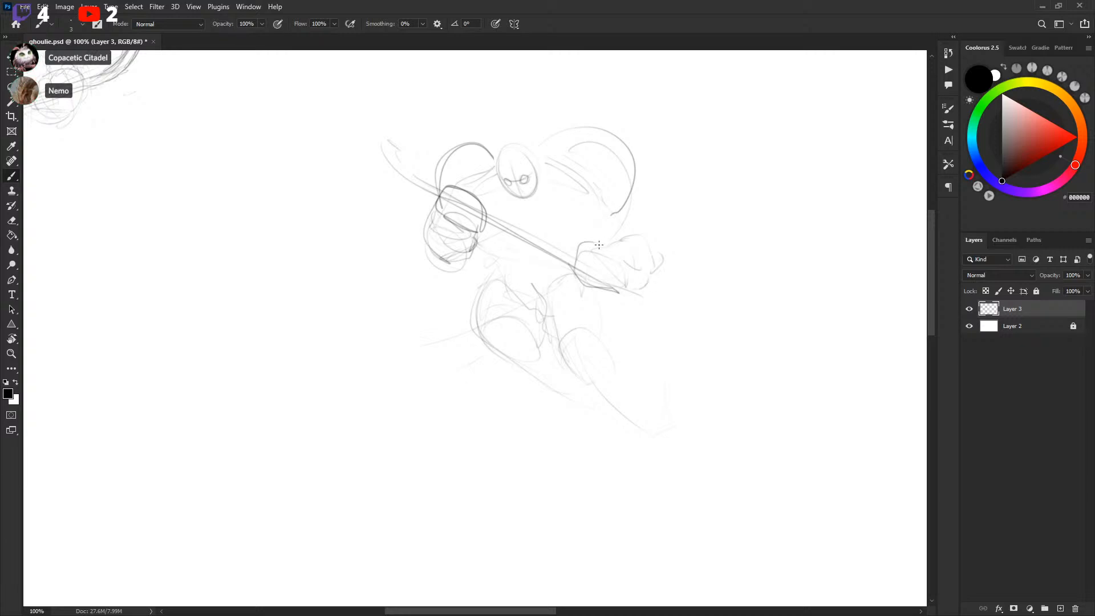
{"action": "left_click_drag", "start_coordinate": [592, 243], "coordinate": [614, 258]}
{"action": "mouse_move", "coordinate": [602, 295]}
{"action": "left_mouse_down"}
{"action": "mouse_move", "coordinate": [630, 283]}
{"action": "mouse_move", "coordinate": [583, 263]}
{"action": "mouse_move", "coordinate": [594, 282]}
{"action": "left_mouse_up"}
{"action": "mouse_move", "coordinate": [631, 248]}
{"action": "left_mouse_down"}
{"action": "mouse_move", "coordinate": [607, 247]}
{"action": "mouse_move", "coordinate": [666, 256]}
{"action": "left_mouse_up"}
Refine the right shoulder and extend the stick upward-left with a hooked blade
{"action": "mouse_move", "coordinate": [572, 207]}
{"action": "left_mouse_down"}
{"action": "mouse_move", "coordinate": [600, 214]}
{"action": "mouse_move", "coordinate": [586, 206]}
{"action": "left_mouse_up"}
{"action": "left_click_drag", "start_coordinate": [626, 166], "coordinate": [568, 200]}
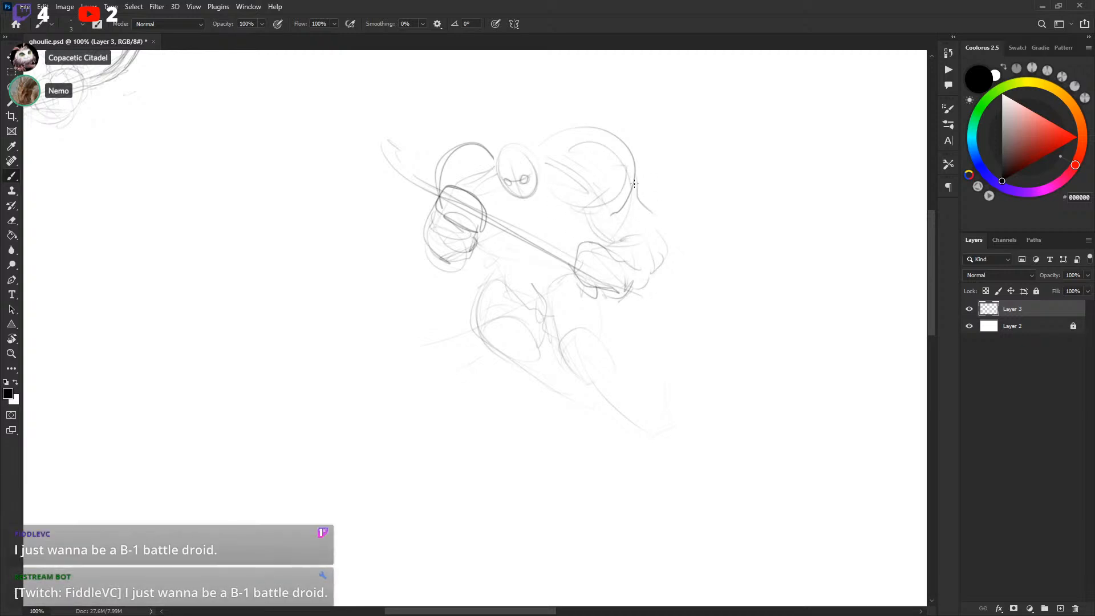
{"action": "left_click_drag", "start_coordinate": [639, 193], "coordinate": [656, 225]}
{"action": "left_click_drag", "start_coordinate": [626, 290], "coordinate": [658, 301]}
{"action": "mouse_move", "coordinate": [416, 181]}
{"action": "left_mouse_down"}
{"action": "mouse_move", "coordinate": [357, 122]}
{"action": "mouse_move", "coordinate": [440, 190]}
{"action": "left_mouse_up"}
{"action": "left_click_drag", "start_coordinate": [392, 161], "coordinate": [371, 134]}
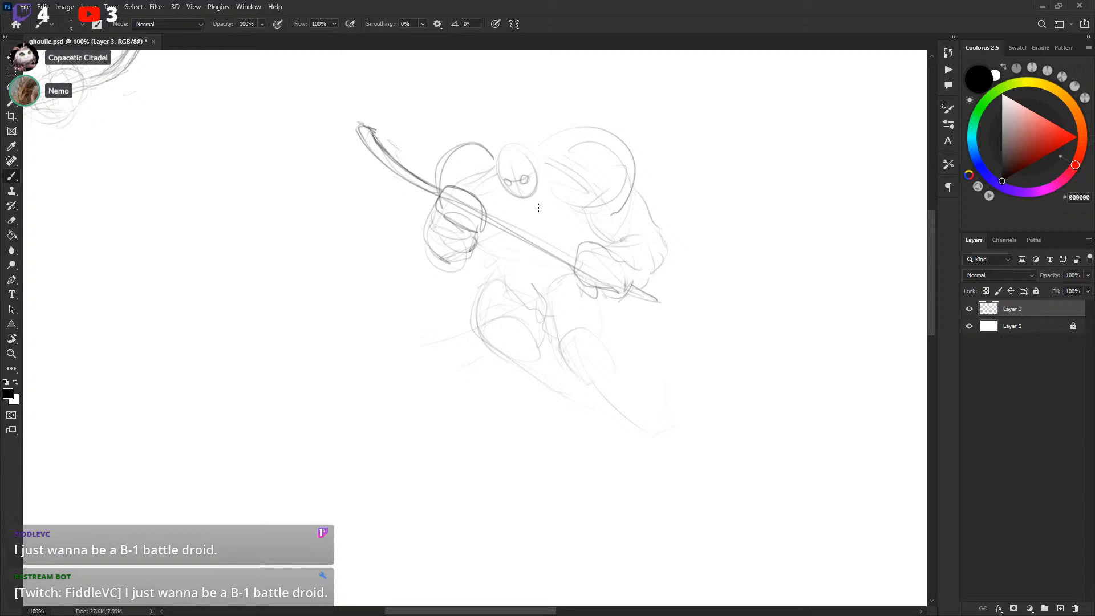
Extend the stick's lower end past the right glove and refine the glove and knee lines
{"action": "left_click_drag", "start_coordinate": [630, 295], "coordinate": [693, 323]}
{"action": "left_click_drag", "start_coordinate": [499, 221], "coordinate": [576, 256]}
{"action": "key", "text": "ctrl+z"}
{"action": "mouse_move", "coordinate": [491, 216]}
{"action": "left_mouse_down"}
{"action": "mouse_move", "coordinate": [576, 259]}
{"action": "mouse_move", "coordinate": [559, 259]}
{"action": "mouse_move", "coordinate": [608, 250]}
{"action": "mouse_move", "coordinate": [631, 270]}
{"action": "left_mouse_up"}
{"action": "key", "text": "ctrl+z"}
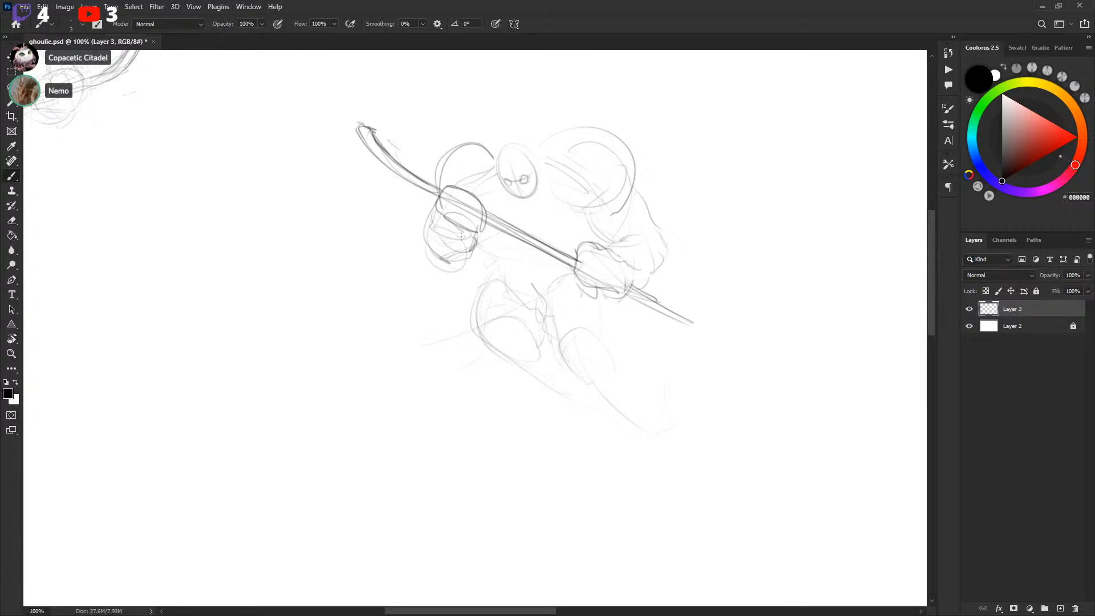
{"action": "left_click_drag", "start_coordinate": [439, 205], "coordinate": [452, 222]}
{"action": "mouse_move", "coordinate": [621, 332]}
{"action": "left_mouse_down"}
{"action": "mouse_move", "coordinate": [587, 276]}
{"action": "mouse_move", "coordinate": [579, 359]}
{"action": "mouse_move", "coordinate": [575, 286]}
{"action": "left_mouse_up"}
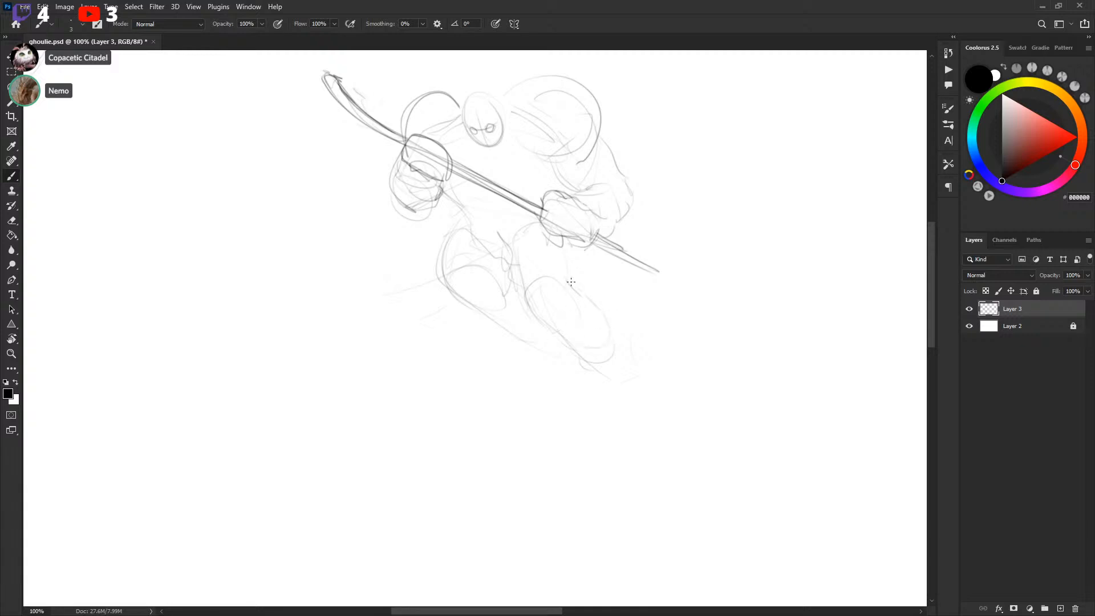
{"action": "left_click_drag", "start_coordinate": [627, 261], "coordinate": [647, 299]}
Select the second figure and flip it horizontally with Free Transform
{"action": "key", "text": "l"}
{"action": "mouse_move", "coordinate": [342, 80]}
{"action": "left_mouse_down"}
{"action": "mouse_move", "coordinate": [296, 102]}
{"action": "mouse_move", "coordinate": [636, 110]}
{"action": "mouse_move", "coordinate": [411, 69]}
{"action": "left_mouse_up"}
{"action": "key", "text": "ctrl+t"}
{"action": "right_click", "coordinate": [473, 134]}
{"action": "left_click", "coordinate": [538, 347]}
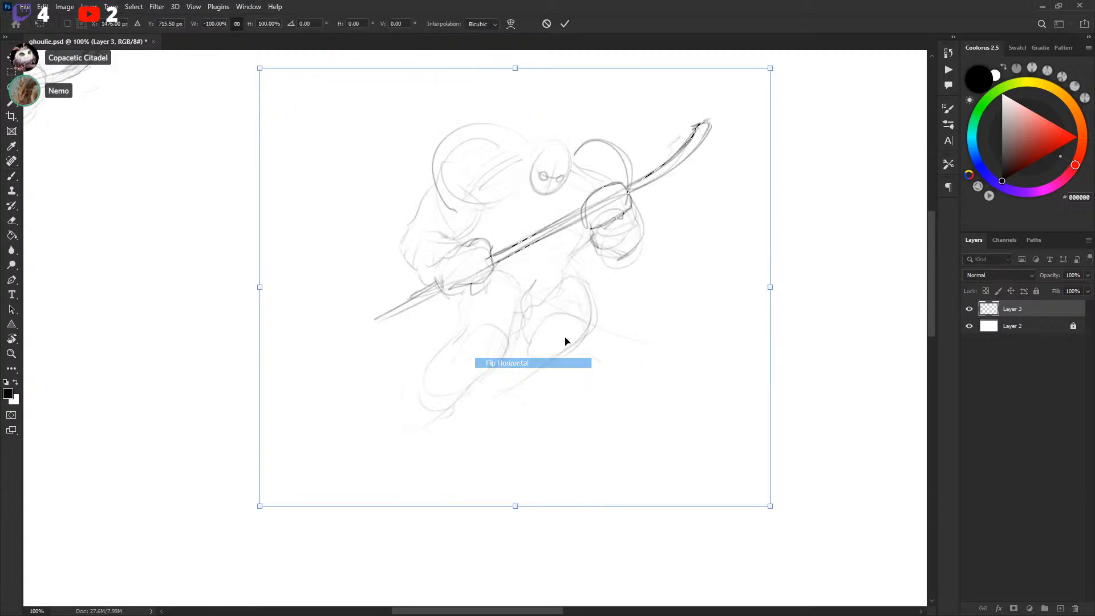
{"action": "key", "text": "Return"}
Sketch the bent left knee and a long right leg reaching down to the foot
{"action": "key", "text": "b"}
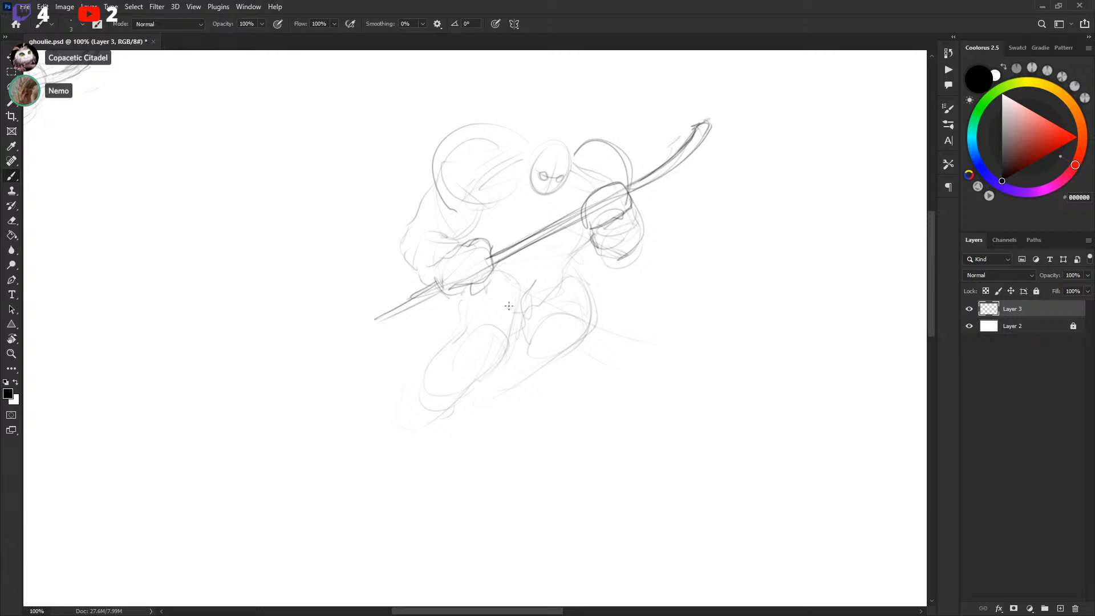
{"action": "left_click_drag", "start_coordinate": [609, 314], "coordinate": [659, 294]}
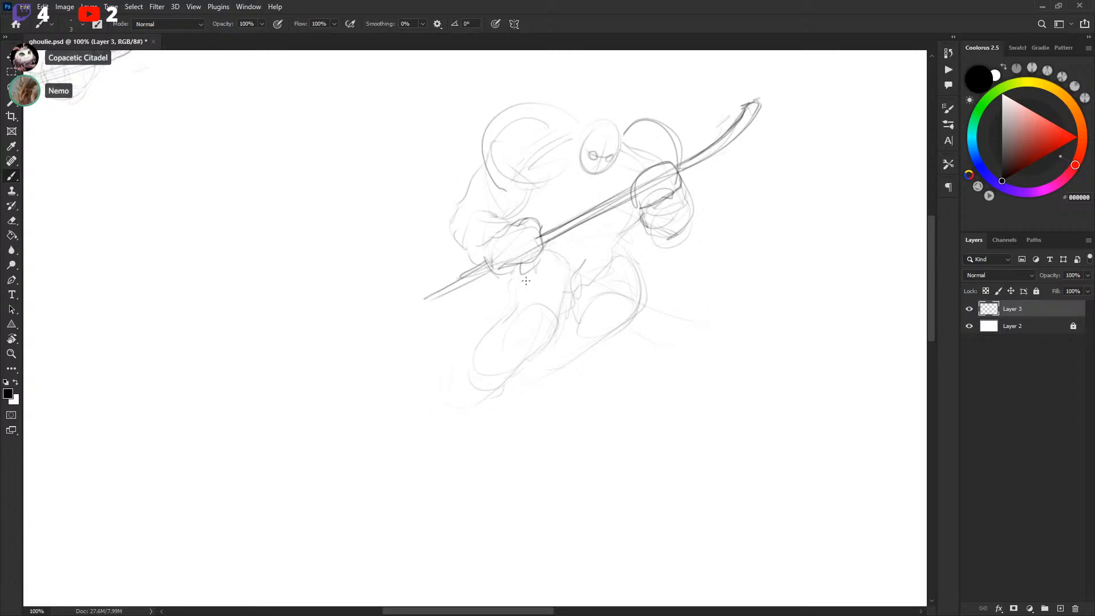
{"action": "left_click_drag", "start_coordinate": [506, 280], "coordinate": [492, 326]}
{"action": "left_click_drag", "start_coordinate": [623, 248], "coordinate": [685, 358]}
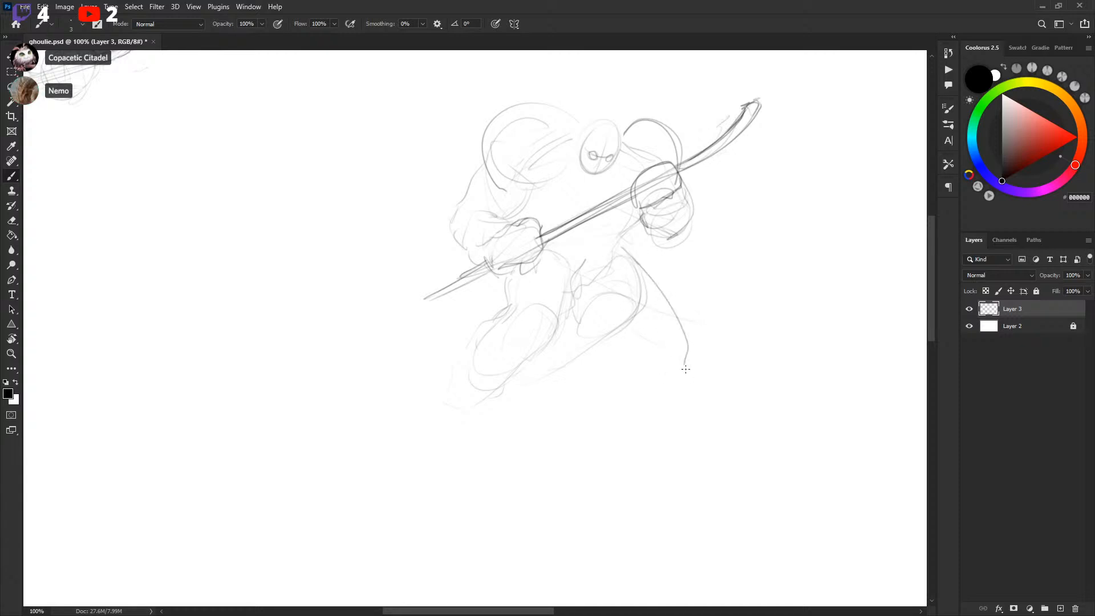
{"action": "left_click_drag", "start_coordinate": [588, 292], "coordinate": [690, 381]}
Lasso-select and delete a stray section inside the right leg
{"action": "mouse_move", "coordinate": [583, 291]}
{"action": "left_mouse_down"}
{"action": "mouse_move", "coordinate": [627, 319]}
{"action": "mouse_move", "coordinate": [567, 307]}
{"action": "mouse_move", "coordinate": [597, 247]}
{"action": "left_mouse_up"}
{"action": "key", "text": "l"}
{"action": "key", "text": "Delete"}
{"action": "key", "text": "Delete"}
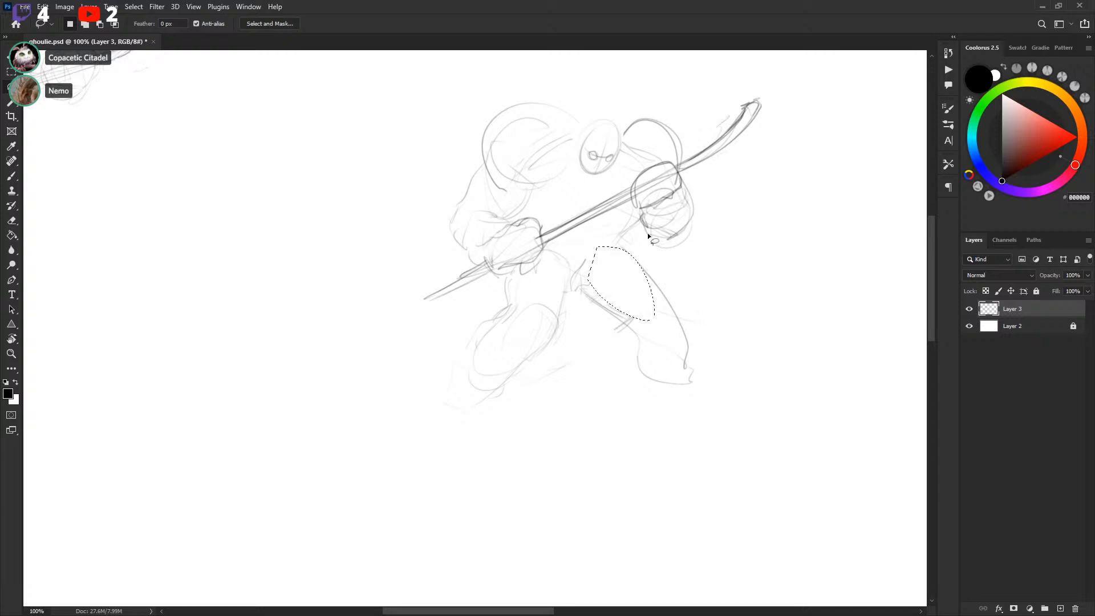
{"action": "key", "text": "ctrl+d"}
Redraw the inner right leg and left knee lines, undoing the last three strokes
{"action": "key", "text": "b"}
{"action": "left_click_drag", "start_coordinate": [581, 285], "coordinate": [605, 273]}
{"action": "mouse_move", "coordinate": [608, 260]}
{"action": "left_mouse_down"}
{"action": "mouse_move", "coordinate": [603, 269]}
{"action": "mouse_move", "coordinate": [615, 254]}
{"action": "left_mouse_up"}
{"action": "left_click_drag", "start_coordinate": [589, 295], "coordinate": [633, 320]}
{"action": "mouse_move", "coordinate": [630, 324]}
{"action": "left_mouse_down"}
{"action": "mouse_move", "coordinate": [627, 362]}
{"action": "mouse_move", "coordinate": [673, 383]}
{"action": "left_mouse_up"}
{"action": "left_click_drag", "start_coordinate": [471, 366], "coordinate": [517, 381]}
{"action": "mouse_move", "coordinate": [541, 341]}
{"action": "left_mouse_down"}
{"action": "mouse_move", "coordinate": [513, 386]}
{"action": "mouse_move", "coordinate": [565, 317]}
{"action": "left_mouse_up"}
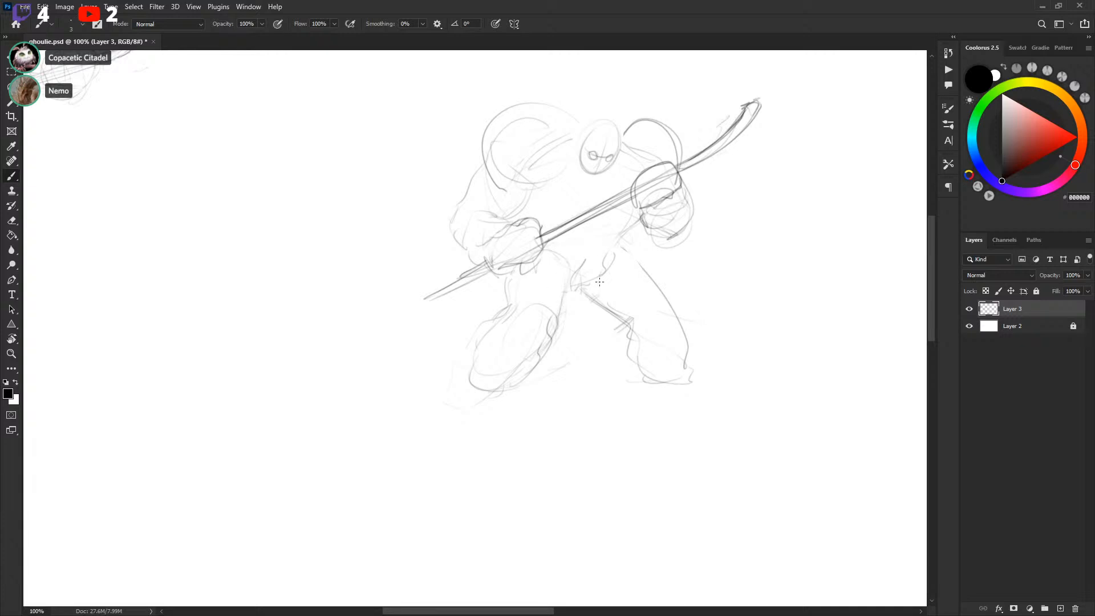
{"action": "left_click_drag", "start_coordinate": [497, 323], "coordinate": [511, 314]}
{"action": "left_click_drag", "start_coordinate": [595, 298], "coordinate": [632, 330]}
{"action": "mouse_move", "coordinate": [625, 247]}
{"action": "left_mouse_down"}
{"action": "mouse_move", "coordinate": [681, 326]}
{"action": "mouse_move", "coordinate": [673, 288]}
{"action": "left_mouse_up"}
{"action": "key", "text": "ctrl+z"}
{"action": "key", "text": "ctrl+z"}
{"action": "key", "text": "ctrl+z"}
{"action": "key", "text": "ctrl+z"}
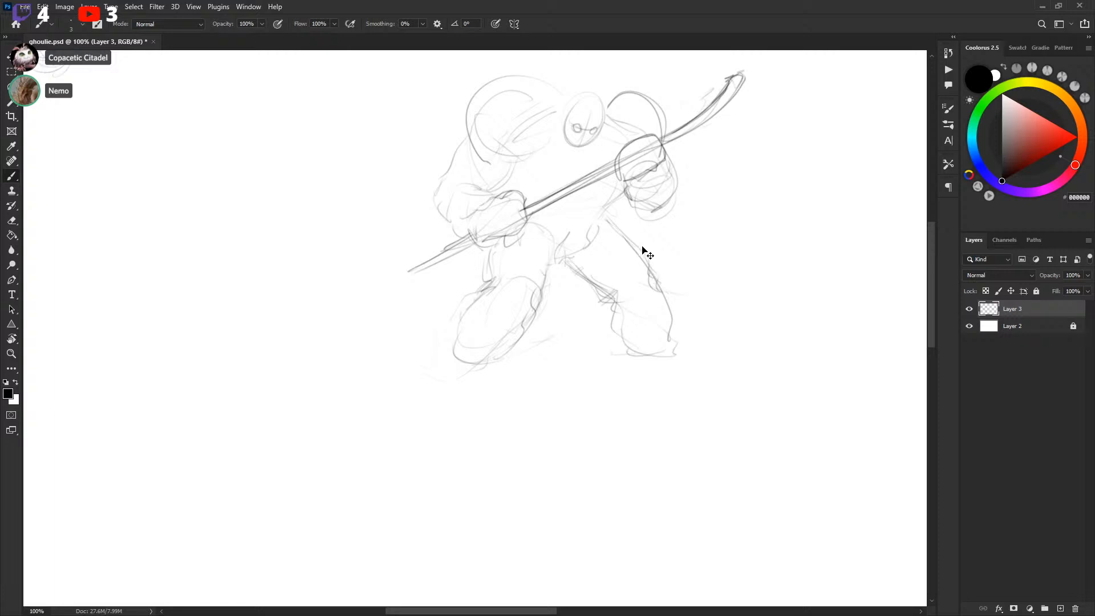
Refine the right leg and sketch both skate boots at the feet
{"action": "left_click_drag", "start_coordinate": [624, 237], "coordinate": [648, 258]}
{"action": "mouse_move", "coordinate": [605, 222]}
{"action": "left_mouse_down"}
{"action": "mouse_move", "coordinate": [646, 272]}
{"action": "mouse_move", "coordinate": [618, 223]}
{"action": "mouse_move", "coordinate": [625, 235]}
{"action": "mouse_move", "coordinate": [610, 229]}
{"action": "mouse_move", "coordinate": [655, 287]}
{"action": "left_mouse_up"}
{"action": "left_click_drag", "start_coordinate": [558, 373], "coordinate": [555, 369]}
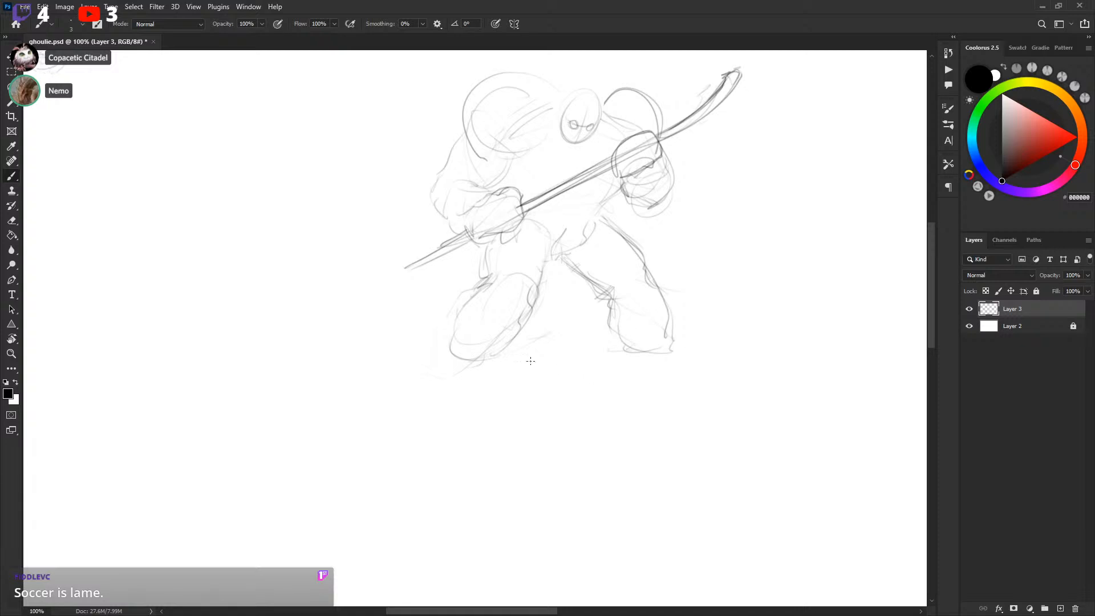
{"action": "left_click_drag", "start_coordinate": [454, 346], "coordinate": [446, 372]}
{"action": "mouse_move", "coordinate": [484, 369]}
{"action": "left_mouse_down"}
{"action": "mouse_move", "coordinate": [436, 392]}
{"action": "mouse_move", "coordinate": [447, 383]}
{"action": "mouse_move", "coordinate": [437, 409]}
{"action": "left_mouse_up"}
{"action": "mouse_move", "coordinate": [444, 371]}
{"action": "left_mouse_down"}
{"action": "mouse_move", "coordinate": [440, 397]}
{"action": "mouse_move", "coordinate": [461, 412]}
{"action": "mouse_move", "coordinate": [440, 380]}
{"action": "mouse_move", "coordinate": [451, 417]}
{"action": "left_mouse_up"}
{"action": "left_click_drag", "start_coordinate": [475, 378], "coordinate": [469, 402]}
{"action": "mouse_move", "coordinate": [628, 361]}
{"action": "left_mouse_down"}
{"action": "mouse_move", "coordinate": [642, 380]}
{"action": "mouse_move", "coordinate": [681, 372]}
{"action": "mouse_move", "coordinate": [620, 369]}
{"action": "mouse_move", "coordinate": [679, 376]}
{"action": "mouse_move", "coordinate": [653, 376]}
{"action": "left_mouse_up"}
{"action": "mouse_move", "coordinate": [671, 368]}
{"action": "left_mouse_down"}
{"action": "mouse_move", "coordinate": [696, 369]}
{"action": "mouse_move", "coordinate": [633, 357]}
{"action": "mouse_move", "coordinate": [616, 370]}
{"action": "mouse_move", "coordinate": [696, 377]}
{"action": "mouse_move", "coordinate": [666, 357]}
{"action": "mouse_move", "coordinate": [692, 374]}
{"action": "left_mouse_up"}
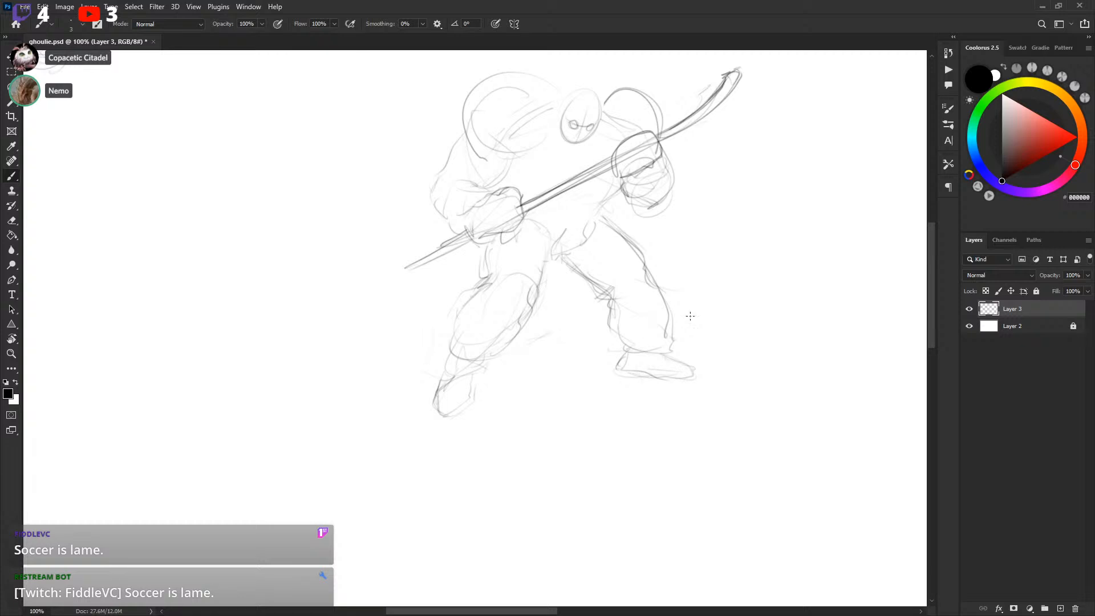
Add lines beside the right boot and redraw the mask's face shape
{"action": "left_click_drag", "start_coordinate": [711, 312], "coordinate": [733, 340]}
{"action": "left_click_drag", "start_coordinate": [750, 297], "coordinate": [755, 326]}
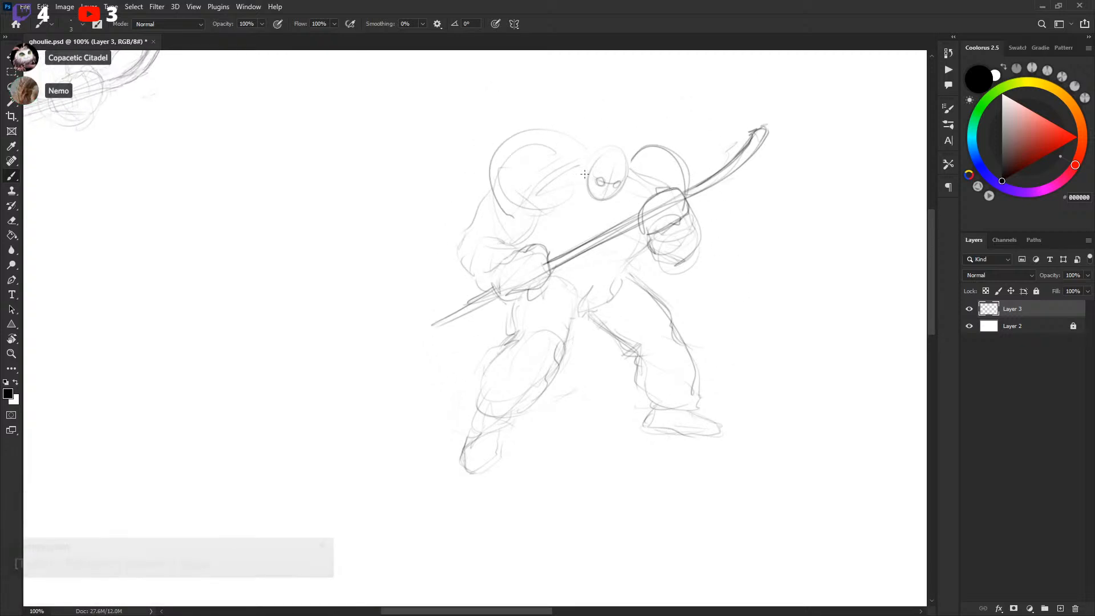
{"action": "mouse_move", "coordinate": [589, 164]}
{"action": "left_mouse_down"}
{"action": "mouse_move", "coordinate": [608, 185]}
{"action": "mouse_move", "coordinate": [589, 187]}
{"action": "mouse_move", "coordinate": [616, 196]}
{"action": "mouse_move", "coordinate": [598, 195]}
{"action": "mouse_move", "coordinate": [617, 197]}
{"action": "mouse_move", "coordinate": [620, 164]}
{"action": "left_mouse_up"}
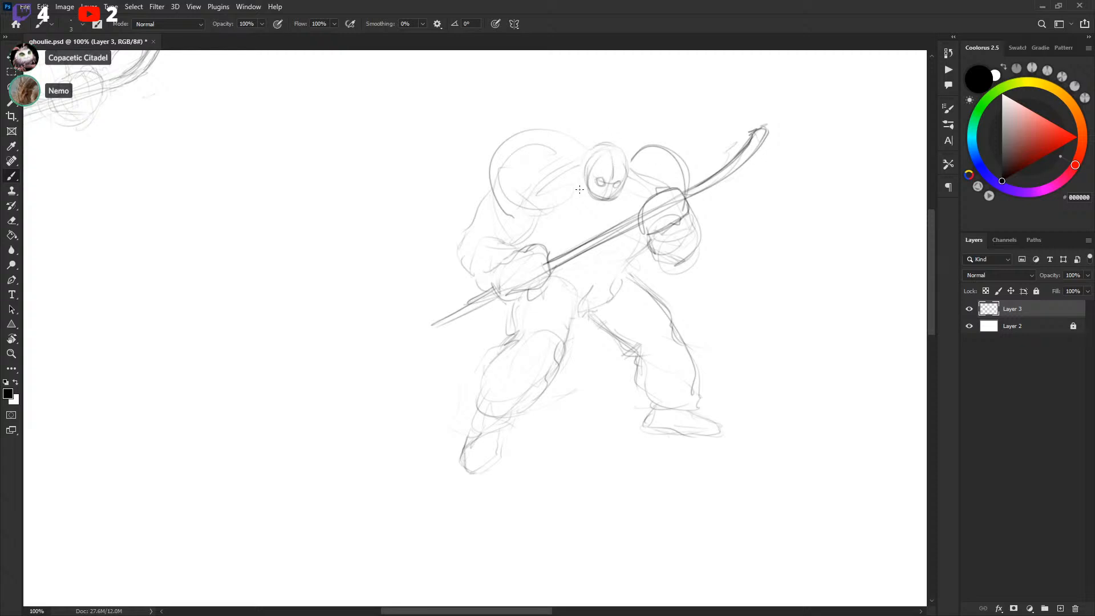
{"action": "mouse_move", "coordinate": [587, 181]}
{"action": "left_mouse_down"}
{"action": "mouse_move", "coordinate": [598, 207]}
{"action": "mouse_move", "coordinate": [611, 192]}
{"action": "left_mouse_up"}
Refine the mask's eye holes, switching between white and black brush colors
{"action": "key", "text": "x"}
{"action": "key", "text": "l"}
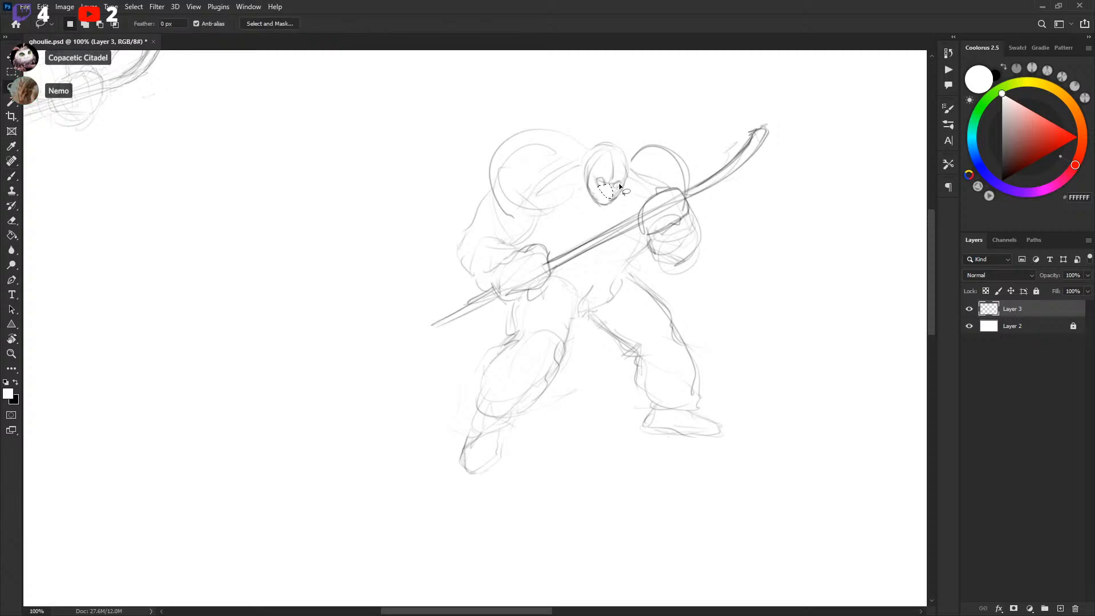
{"action": "key", "text": "b"}
{"action": "key", "text": "x"}
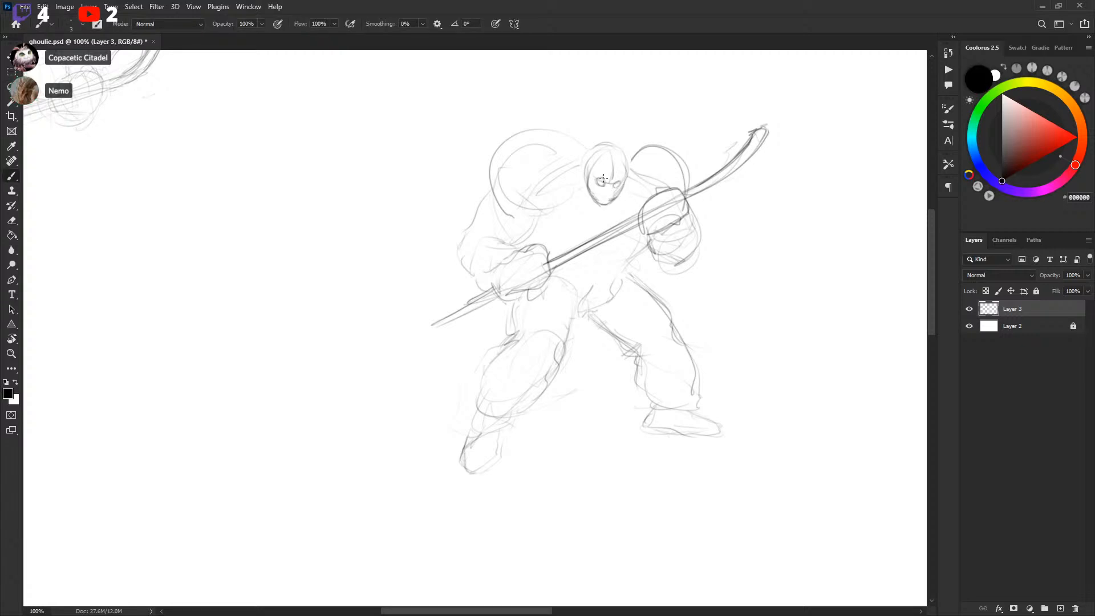
{"action": "key", "text": "x"}
{"action": "key", "text": "x"}
{"action": "mouse_move", "coordinate": [616, 183]}
{"action": "left_mouse_down"}
{"action": "mouse_move", "coordinate": [645, 137]}
{"action": "mouse_move", "coordinate": [692, 164]}
{"action": "mouse_move", "coordinate": [698, 192]}
{"action": "left_mouse_up"}
{"action": "key", "text": "x"}
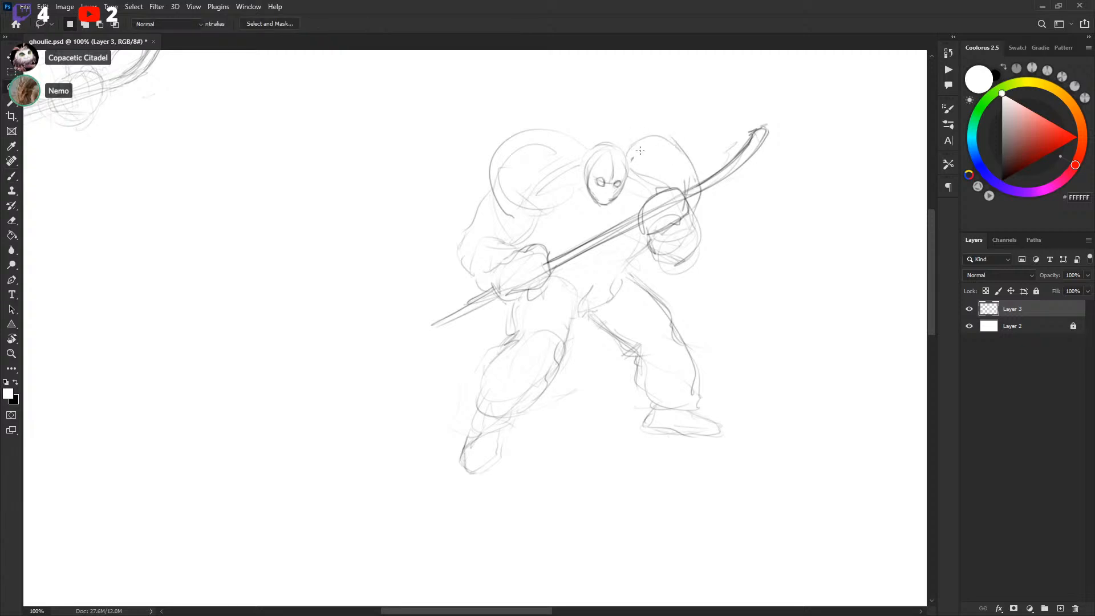
{"action": "key", "text": "x"}
{"action": "left_click_drag", "start_coordinate": [650, 237], "coordinate": [649, 234]}
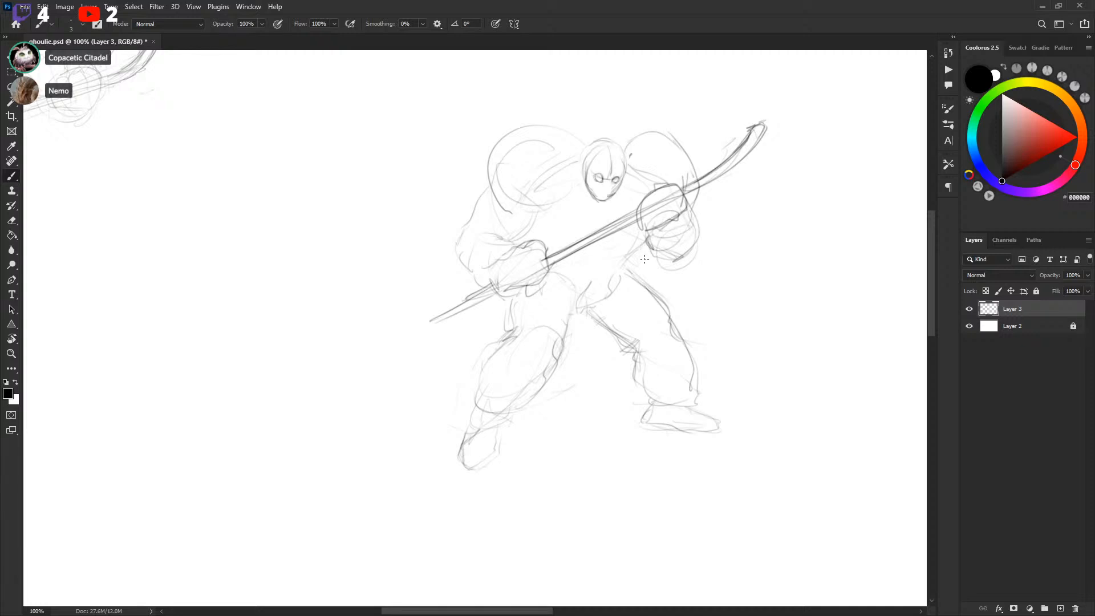
Add strokes to the right glove, the chest and the mask outline
{"action": "left_click_drag", "start_coordinate": [691, 264], "coordinate": [722, 239]}
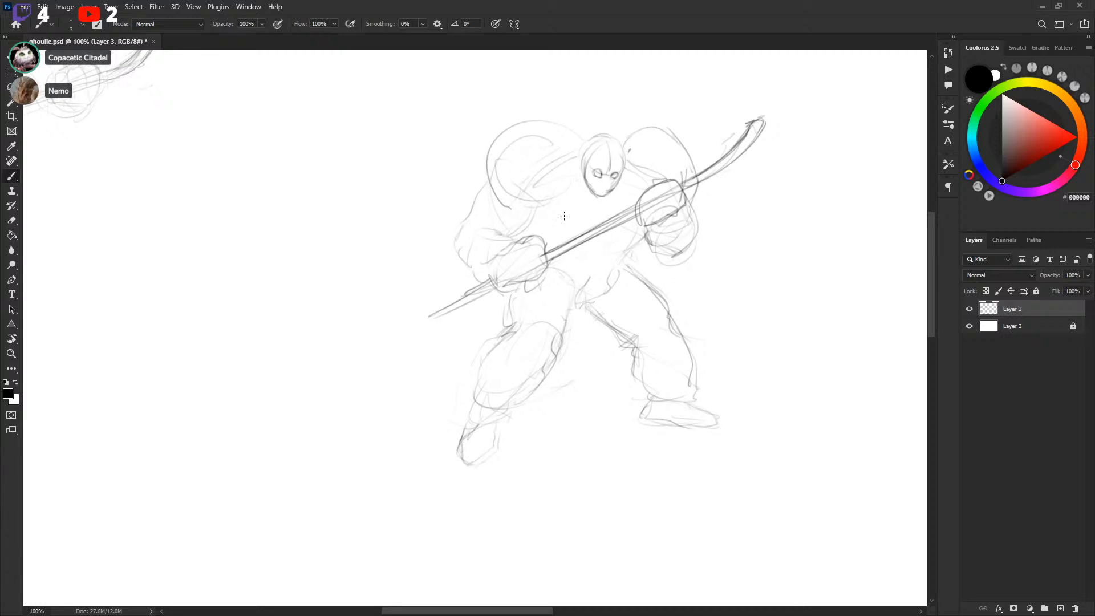
{"action": "left_click_drag", "start_coordinate": [531, 220], "coordinate": [595, 227]}
{"action": "mouse_move", "coordinate": [581, 163]}
{"action": "left_mouse_down"}
{"action": "mouse_move", "coordinate": [590, 195]}
{"action": "mouse_move", "coordinate": [615, 195]}
{"action": "left_mouse_up"}
{"action": "left_click_drag", "start_coordinate": [732, 245], "coordinate": [745, 223]}
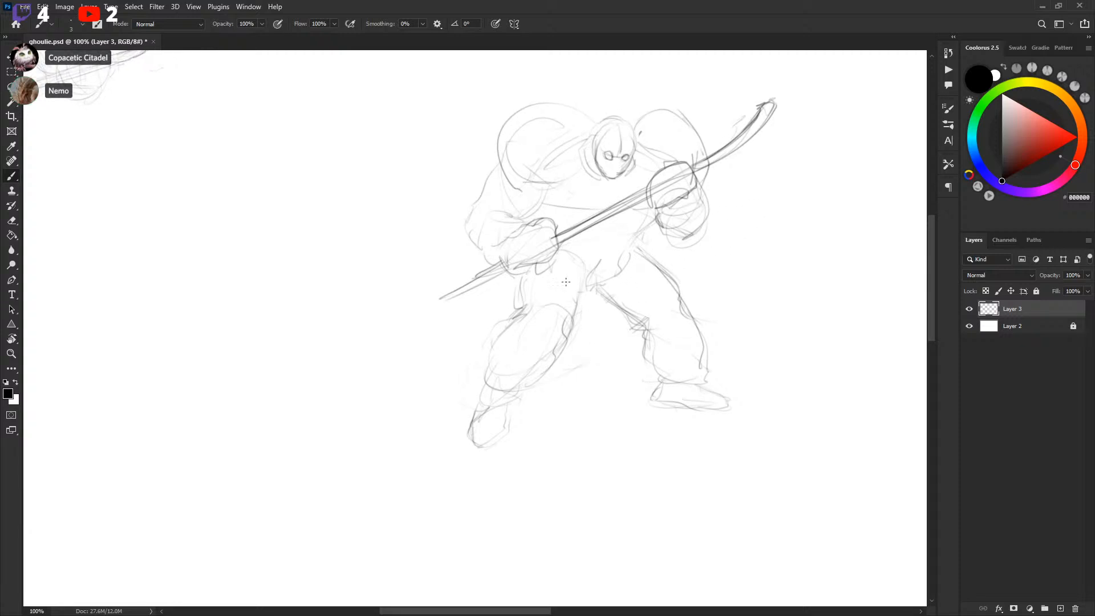
Lasso the lower body and scale it down and upward with Free Transform, then deselect
{"action": "key", "text": "l"}
{"action": "mouse_move", "coordinate": [530, 280]}
{"action": "left_mouse_down"}
{"action": "mouse_move", "coordinate": [753, 450]}
{"action": "mouse_move", "coordinate": [650, 239]}
{"action": "mouse_move", "coordinate": [610, 276]}
{"action": "mouse_move", "coordinate": [533, 279]}
{"action": "left_mouse_up"}
{"action": "key", "text": "ctrl+t"}
{"action": "left_click_drag", "start_coordinate": [782, 477], "coordinate": [733, 406]}
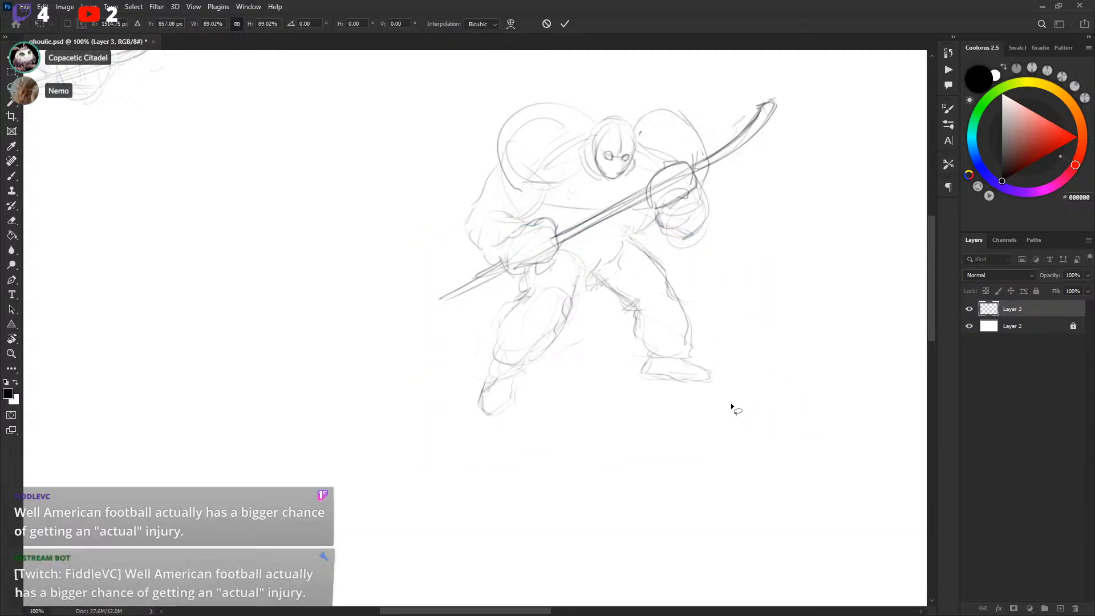
{"action": "key", "text": "Return"}
{"action": "key", "text": "ctrl+d"}
Pick a dark gray and sketch a curved hook blade at the upper end of the hockey stick
{"action": "left_click_drag", "start_coordinate": [746, 366], "coordinate": [750, 382]}
{"action": "key", "text": "x"}
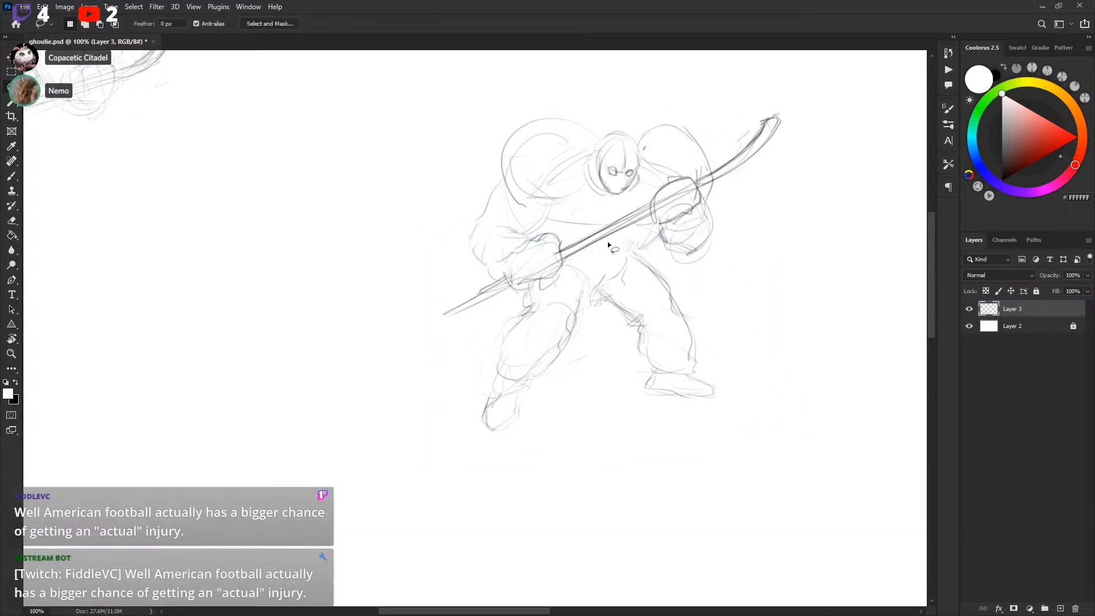
{"action": "key", "text": "x"}
{"action": "key", "text": "b"}
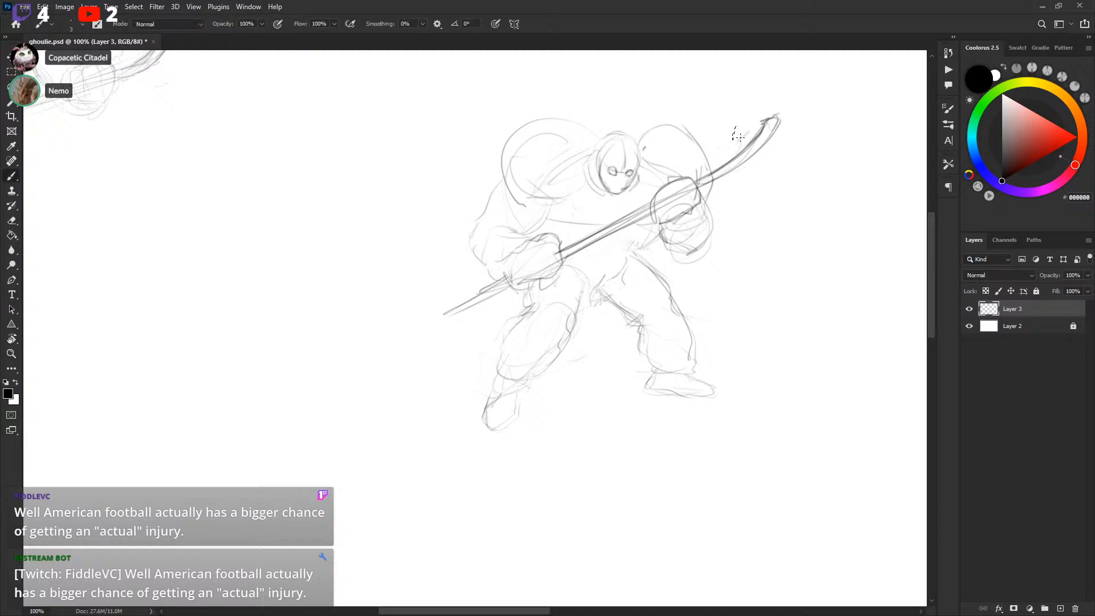
{"action": "key", "text": "x"}
{"action": "key", "text": "x"}
{"action": "left_click", "coordinate": [1002, 169]}
{"action": "left_click_drag", "start_coordinate": [735, 126], "coordinate": [803, 98]}
{"action": "mouse_move", "coordinate": [740, 132]}
{"action": "left_mouse_down"}
{"action": "mouse_move", "coordinate": [792, 105]}
{"action": "mouse_move", "coordinate": [762, 108]}
{"action": "mouse_move", "coordinate": [812, 106]}
{"action": "mouse_move", "coordinate": [788, 104]}
{"action": "left_mouse_up"}
{"action": "key", "text": "ctrl+z"}
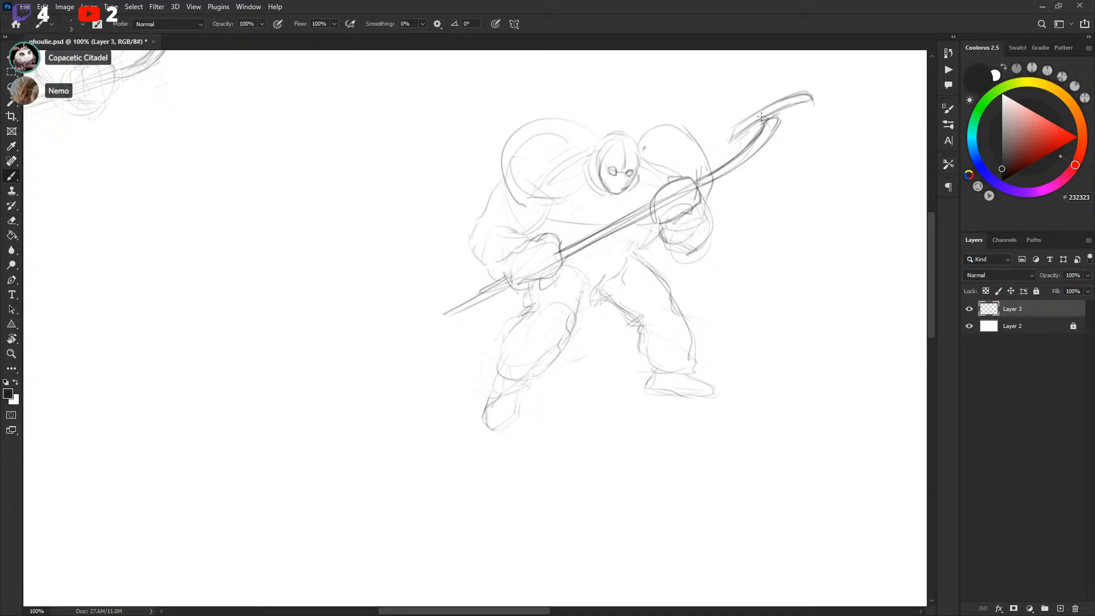
{"action": "mouse_move", "coordinate": [731, 137]}
{"action": "left_mouse_down"}
{"action": "mouse_move", "coordinate": [779, 114]}
{"action": "mouse_move", "coordinate": [757, 119]}
{"action": "mouse_move", "coordinate": [767, 121]}
{"action": "mouse_move", "coordinate": [764, 110]}
{"action": "mouse_move", "coordinate": [767, 129]}
{"action": "mouse_move", "coordinate": [727, 132]}
{"action": "mouse_move", "coordinate": [758, 121]}
{"action": "left_mouse_up"}
Lasso the stick blade, shift it slightly right, and add strokes to reshape it
{"action": "key", "text": "l"}
{"action": "left_click_drag", "start_coordinate": [805, 75], "coordinate": [733, 122]}
{"action": "key", "text": "v"}
{"action": "mouse_move", "coordinate": [795, 106]}
{"action": "left_mouse_down"}
{"action": "mouse_move", "coordinate": [766, 122]}
{"action": "mouse_move", "coordinate": [767, 111]}
{"action": "mouse_move", "coordinate": [781, 120]}
{"action": "mouse_move", "coordinate": [751, 132]}
{"action": "mouse_move", "coordinate": [809, 97]}
{"action": "mouse_move", "coordinate": [787, 112]}
{"action": "mouse_move", "coordinate": [819, 104]}
{"action": "left_mouse_up"}
{"action": "key", "text": "ctrl+d"}
{"action": "key", "text": "b"}
{"action": "left_click_drag", "start_coordinate": [815, 97], "coordinate": [822, 103]}
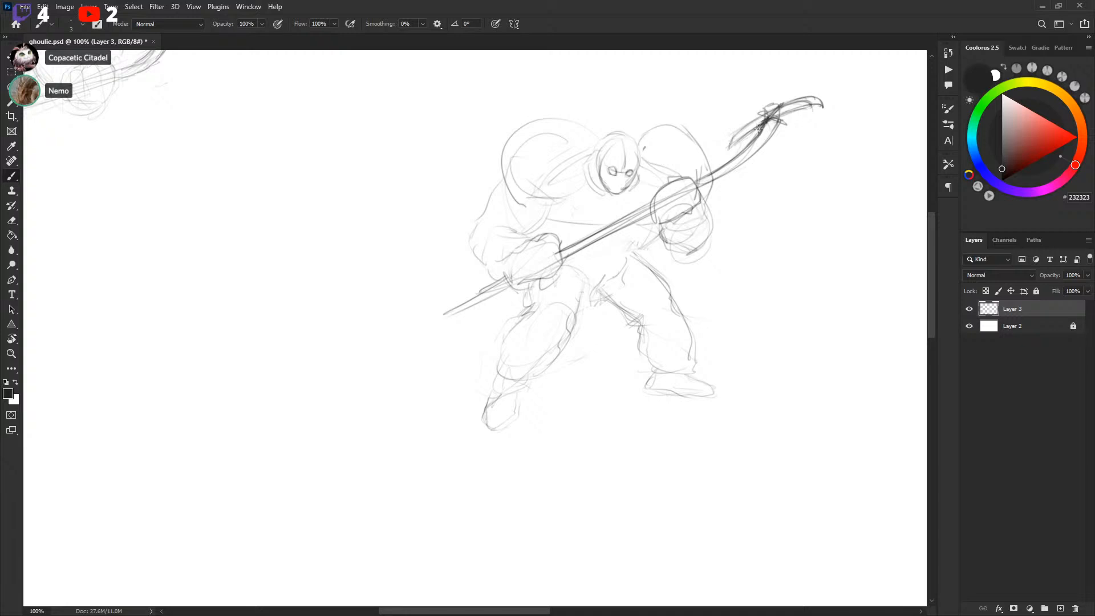
{"action": "key", "text": "x"}
{"action": "key", "text": "x"}
{"action": "key", "text": "x"}
{"action": "key", "text": "x"}
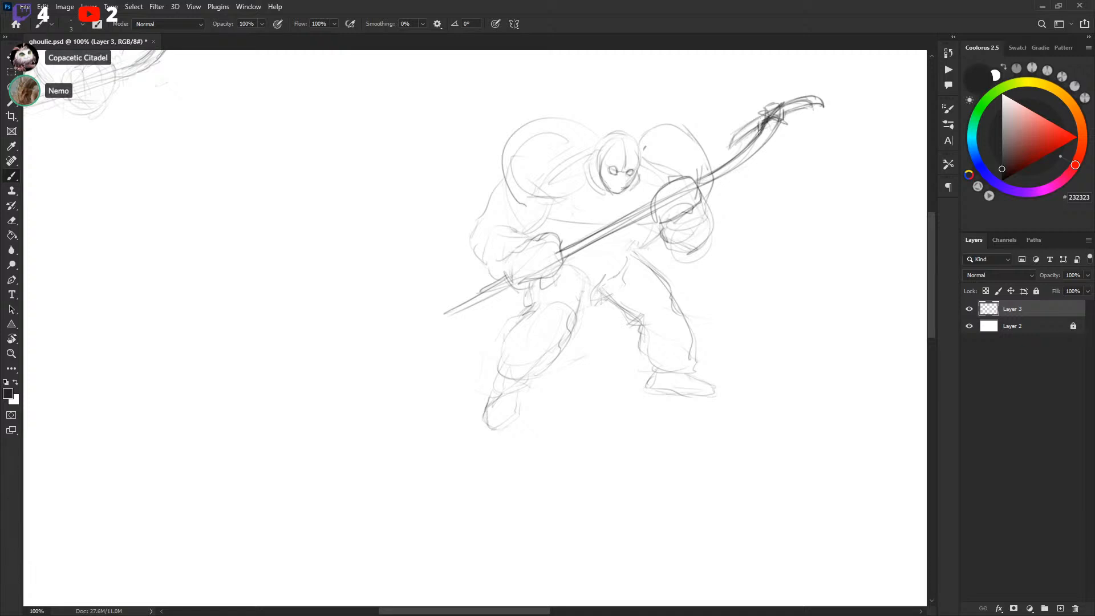
{"action": "left_click_drag", "start_coordinate": [742, 213], "coordinate": [742, 213]}
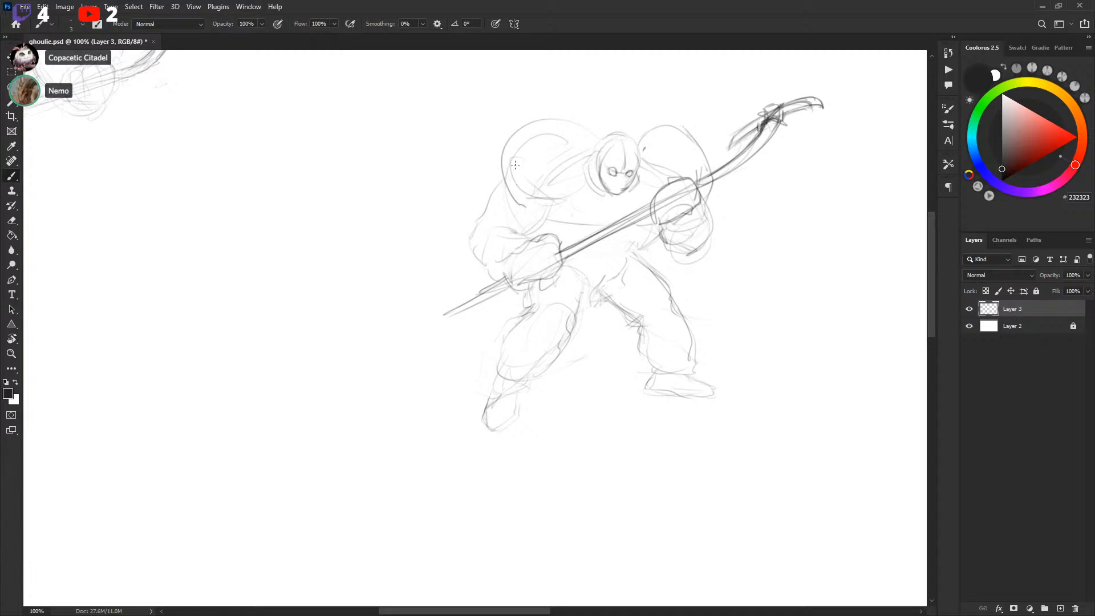
Delete stray lines on the left shoulder and redraw it as a large rounded shoulder pad
{"action": "key", "text": "l"}
{"action": "left_click_drag", "start_coordinate": [577, 150], "coordinate": [580, 152]}
{"action": "key", "text": "Delete"}
{"action": "key", "text": "ctrl+d"}
{"action": "key", "text": "b"}
{"action": "mouse_move", "coordinate": [555, 198]}
{"action": "left_mouse_down"}
{"action": "mouse_move", "coordinate": [575, 179]}
{"action": "mouse_move", "coordinate": [570, 189]}
{"action": "mouse_move", "coordinate": [655, 161]}
{"action": "mouse_move", "coordinate": [552, 192]}
{"action": "mouse_move", "coordinate": [588, 134]}
{"action": "mouse_move", "coordinate": [585, 176]}
{"action": "mouse_move", "coordinate": [592, 133]}
{"action": "mouse_move", "coordinate": [679, 170]}
{"action": "left_mouse_up"}
{"action": "key", "text": "l"}
{"action": "key", "text": "ctrl+d"}
{"action": "key", "text": "b"}
{"action": "left_click_drag", "start_coordinate": [576, 127], "coordinate": [596, 147]}
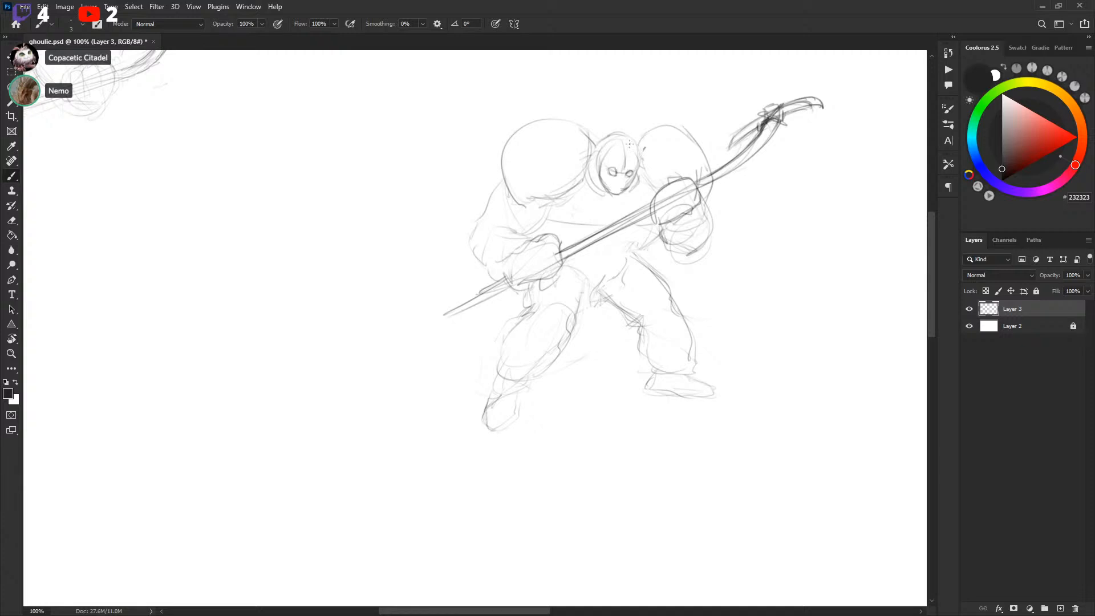
Redraw the outline of the right shoulder pad beside the mask
{"action": "key", "text": "l"}
{"action": "left_click_drag", "start_coordinate": [625, 147], "coordinate": [623, 147]}
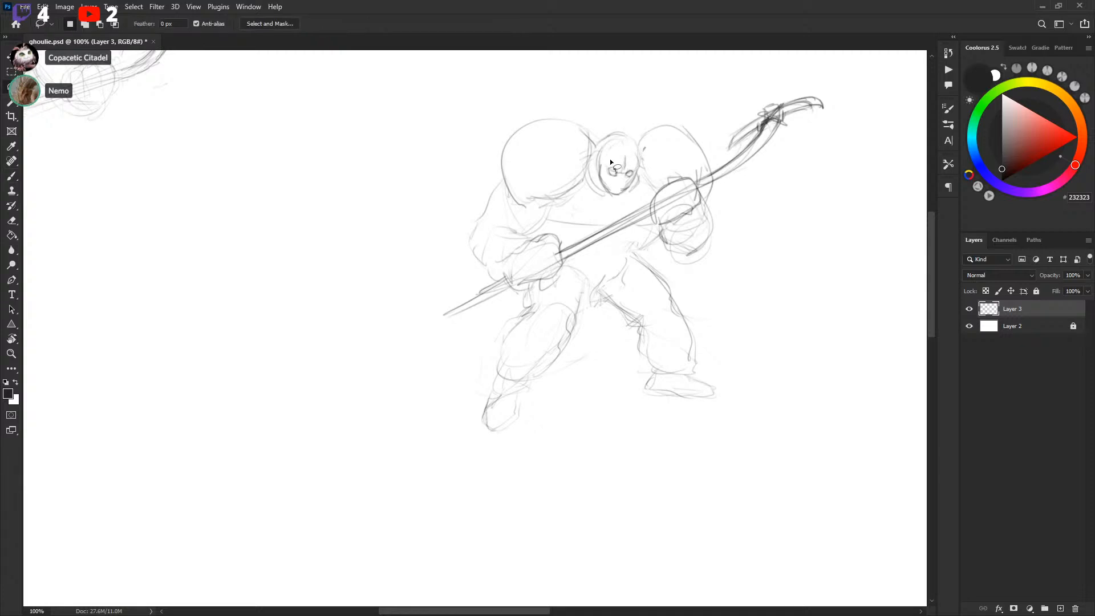
{"action": "key", "text": "b"}
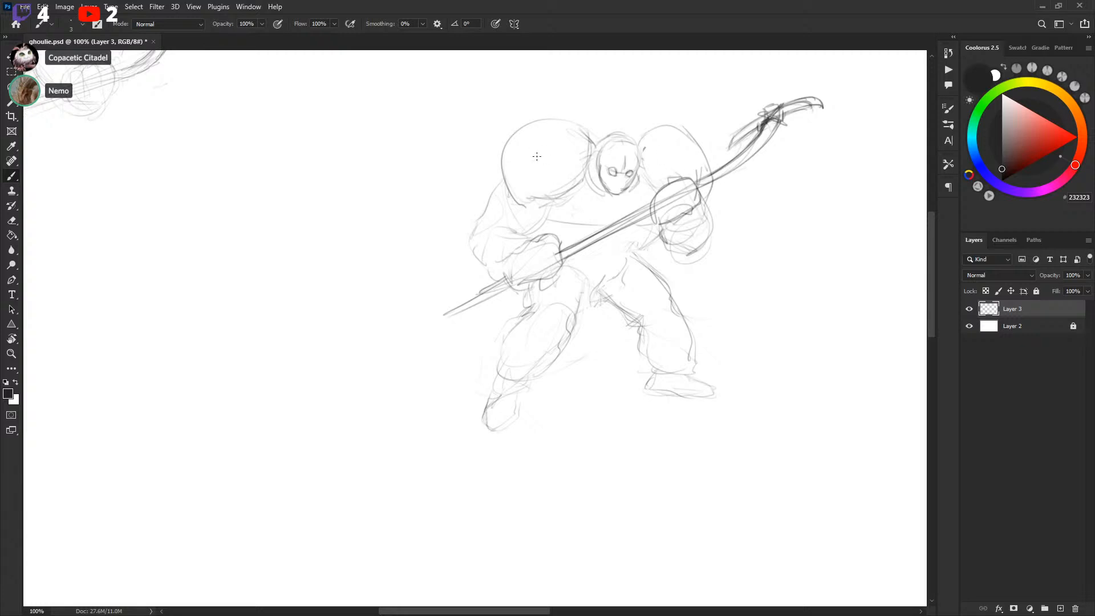
{"action": "key", "text": "x"}
{"action": "key", "text": "x"}
{"action": "mouse_move", "coordinate": [685, 129]}
{"action": "left_mouse_down"}
{"action": "mouse_move", "coordinate": [711, 161]}
{"action": "mouse_move", "coordinate": [713, 195]}
{"action": "mouse_move", "coordinate": [707, 162]}
{"action": "left_mouse_up"}
Redraw the right glove gripping the stick with rounder, firmer contours
{"action": "key", "text": "l"}
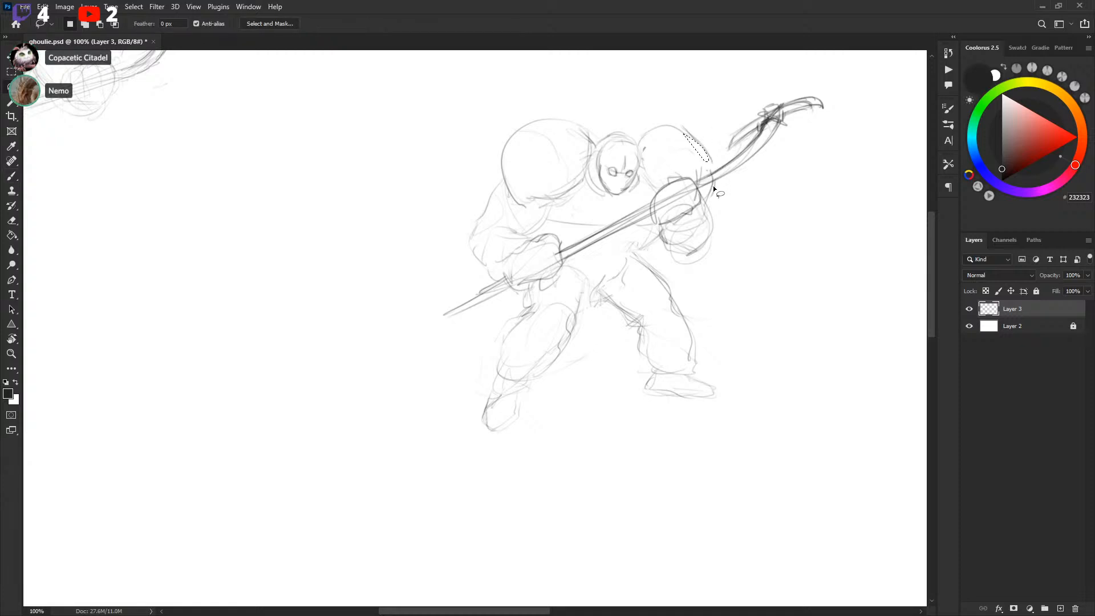
{"action": "left_click", "coordinate": [706, 164]}
{"action": "left_click", "coordinate": [540, 230]}
{"action": "key", "text": "b"}
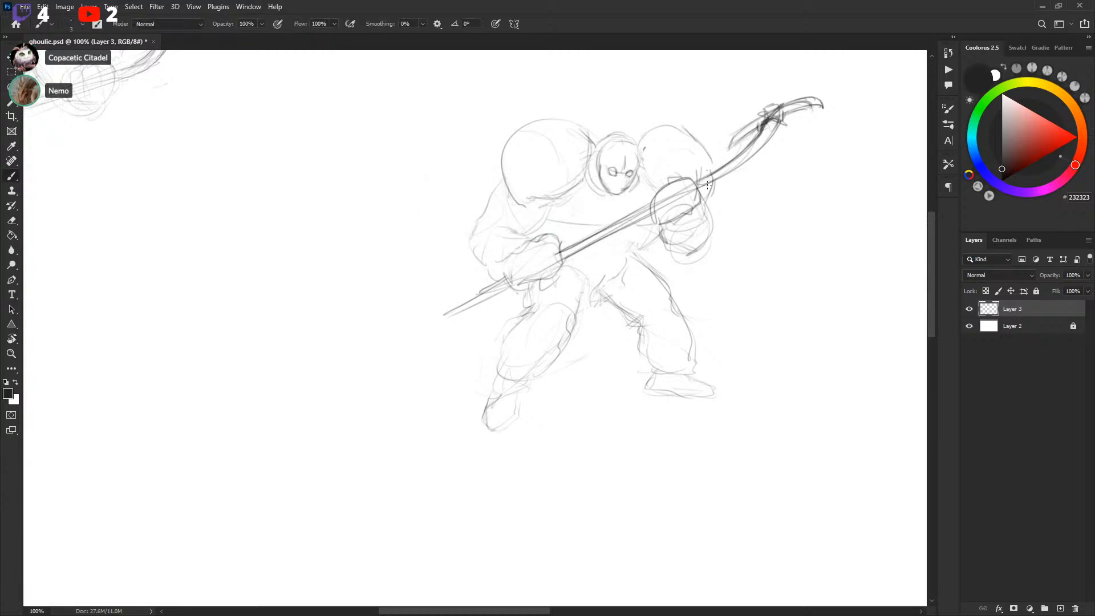
{"action": "key", "text": "l"}
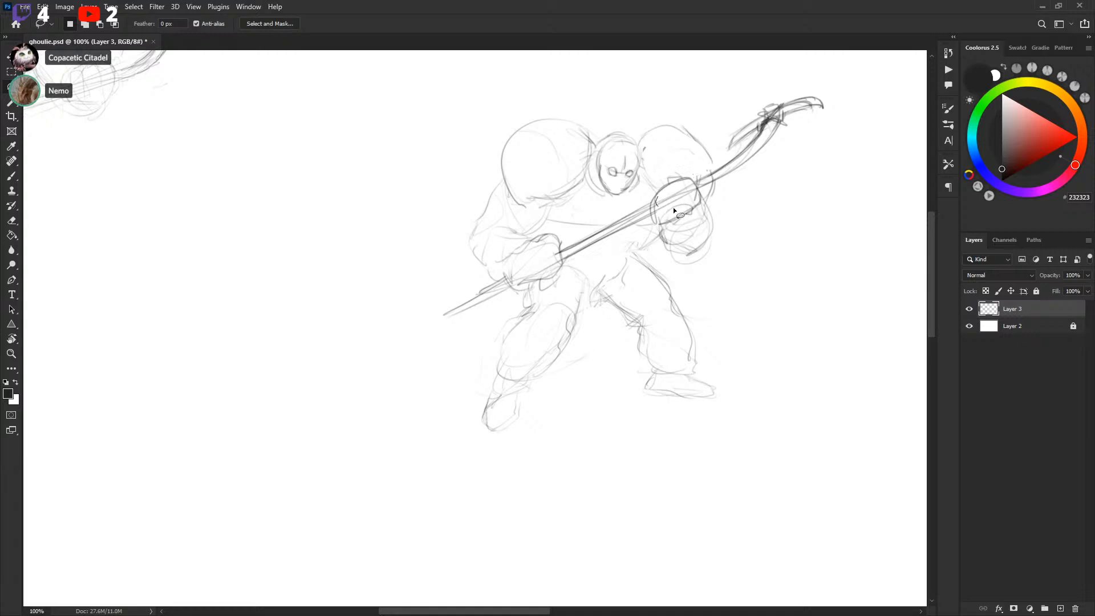
{"action": "key", "text": "ctrl+d"}
{"action": "key", "text": "b"}
{"action": "left_click_drag", "start_coordinate": [654, 221], "coordinate": [655, 196]}
{"action": "mouse_move", "coordinate": [661, 189]}
{"action": "left_mouse_down"}
{"action": "mouse_move", "coordinate": [672, 229]}
{"action": "mouse_move", "coordinate": [699, 215]}
{"action": "mouse_move", "coordinate": [662, 225]}
{"action": "mouse_move", "coordinate": [676, 249]}
{"action": "mouse_move", "coordinate": [662, 225]}
{"action": "mouse_move", "coordinate": [669, 248]}
{"action": "mouse_move", "coordinate": [707, 244]}
{"action": "left_mouse_up"}
{"action": "mouse_move", "coordinate": [718, 229]}
{"action": "left_mouse_down"}
{"action": "mouse_move", "coordinate": [710, 249]}
{"action": "mouse_move", "coordinate": [707, 203]}
{"action": "left_mouse_up"}
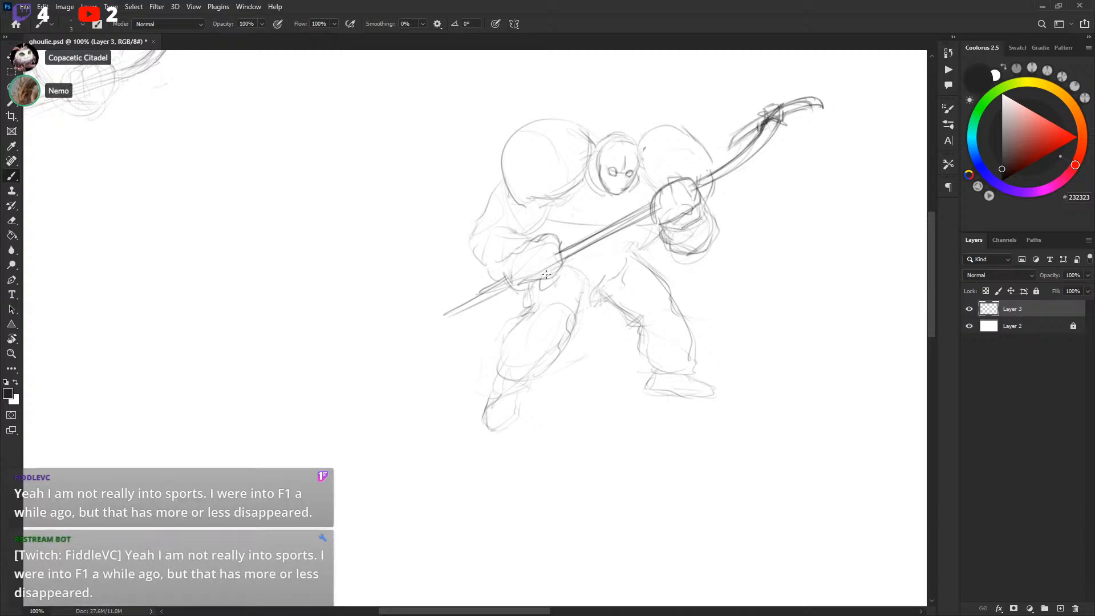
Redraw the left glove holding the stick shaft and add detail strokes to it
{"action": "mouse_move", "coordinate": [520, 266]}
{"action": "left_mouse_down"}
{"action": "mouse_move", "coordinate": [511, 280]}
{"action": "mouse_move", "coordinate": [555, 276]}
{"action": "mouse_move", "coordinate": [518, 247]}
{"action": "mouse_move", "coordinate": [506, 274]}
{"action": "mouse_move", "coordinate": [518, 247]}
{"action": "mouse_move", "coordinate": [540, 236]}
{"action": "mouse_move", "coordinate": [515, 267]}
{"action": "mouse_move", "coordinate": [558, 240]}
{"action": "left_mouse_up"}
{"action": "key", "text": "l"}
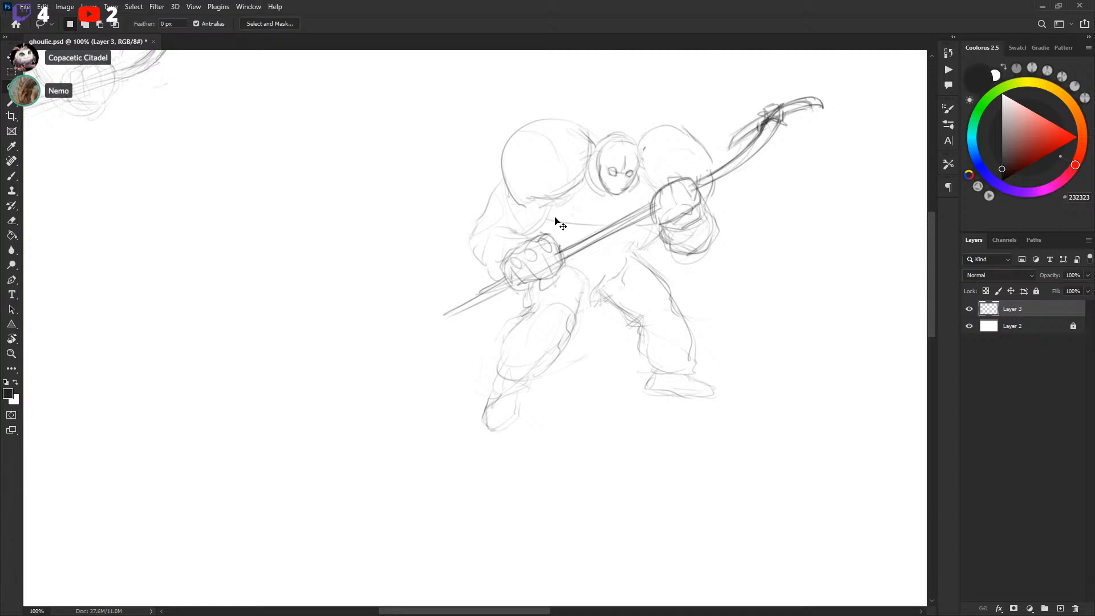
{"action": "key", "text": "b"}
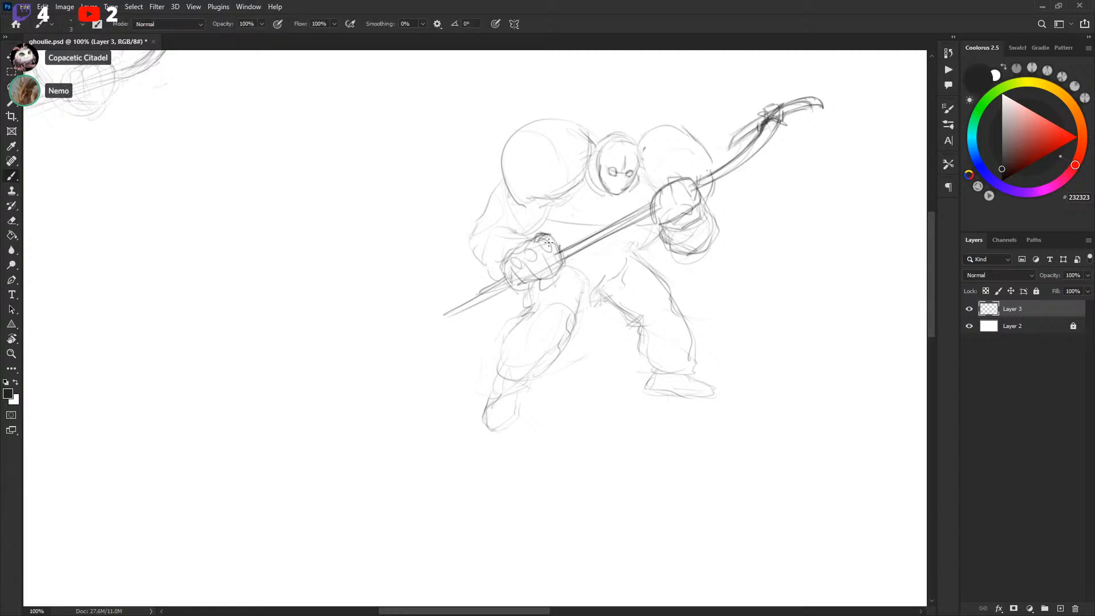
{"action": "key", "text": "x"}
{"action": "key", "text": "x"}
{"action": "left_click_drag", "start_coordinate": [540, 235], "coordinate": [548, 243]}
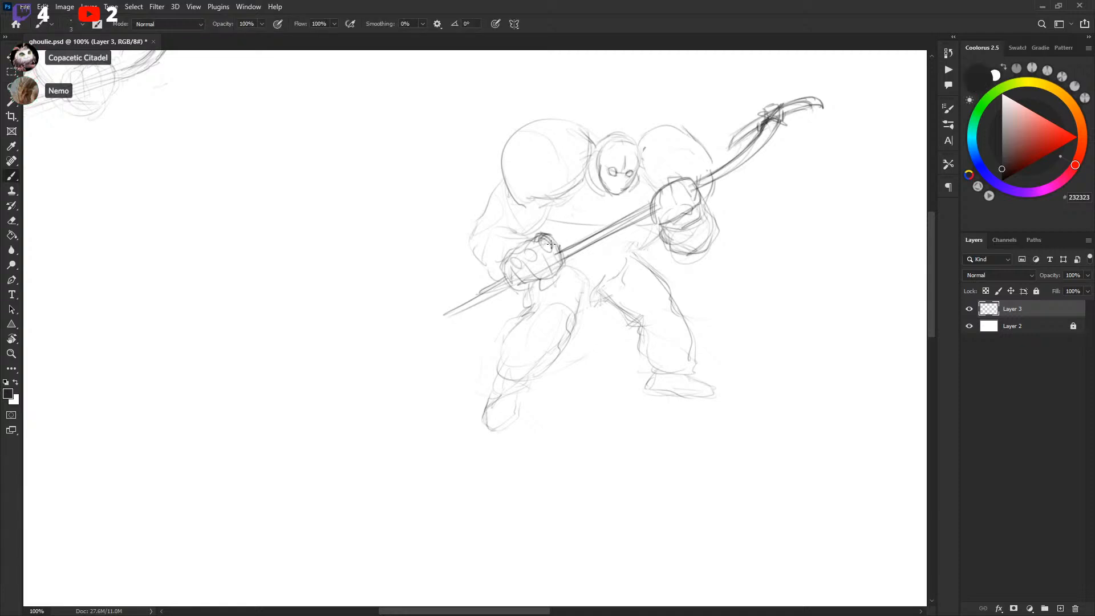
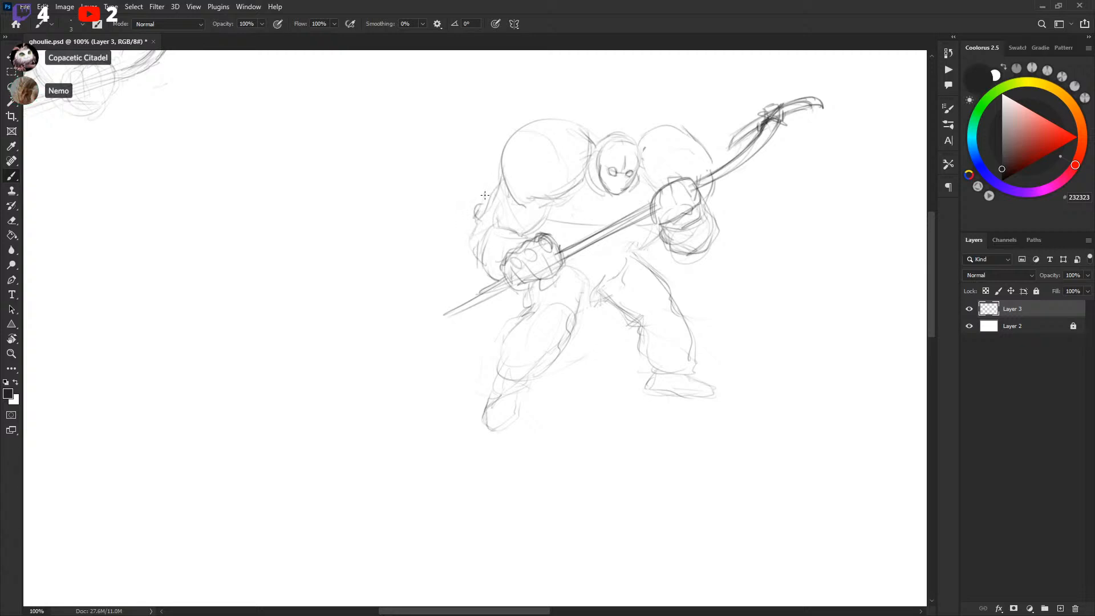
Add shaggy fur strokes along both shoulders and sketch the chest and waist contours
{"action": "mouse_move", "coordinate": [476, 204]}
{"action": "left_mouse_down"}
{"action": "mouse_move", "coordinate": [466, 213]}
{"action": "mouse_move", "coordinate": [491, 205]}
{"action": "mouse_move", "coordinate": [531, 222]}
{"action": "mouse_move", "coordinate": [477, 198]}
{"action": "mouse_move", "coordinate": [501, 171]}
{"action": "left_mouse_up"}
{"action": "left_click_drag", "start_coordinate": [708, 194], "coordinate": [716, 212]}
{"action": "left_click_drag", "start_coordinate": [599, 225], "coordinate": [594, 226]}
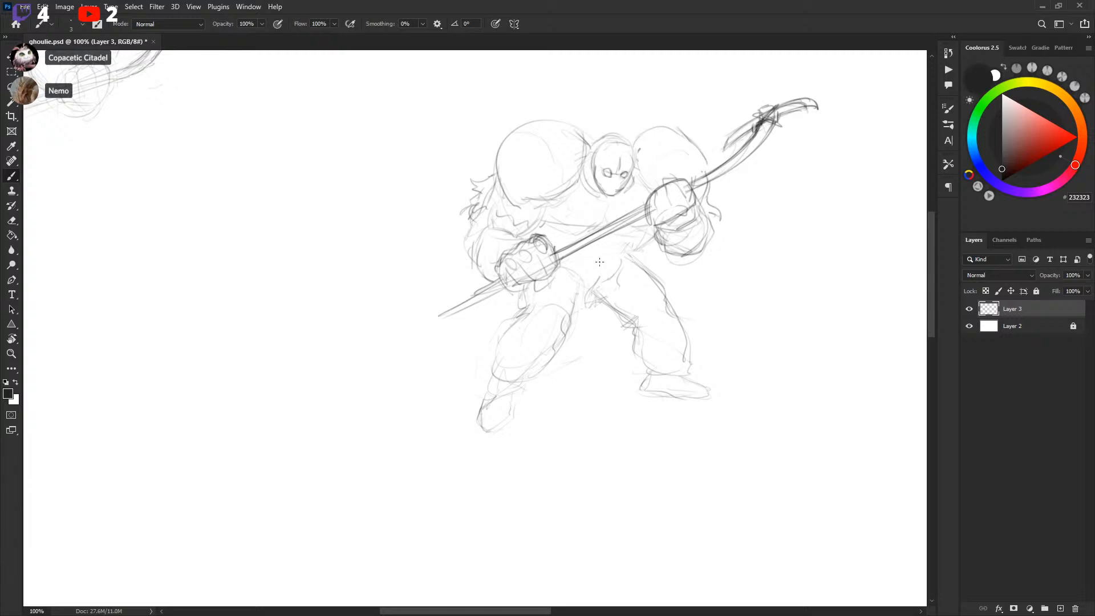
{"action": "mouse_move", "coordinate": [604, 268]}
{"action": "left_mouse_down"}
{"action": "mouse_move", "coordinate": [663, 272]}
{"action": "mouse_move", "coordinate": [646, 252]}
{"action": "left_mouse_up"}
{"action": "left_click_drag", "start_coordinate": [561, 268], "coordinate": [592, 276]}
Sketch the waistband and upper thigh contours below the stick
{"action": "scroll", "coordinate": [539, 302], "scroll_direction": "down", "scroll_amount": 2}
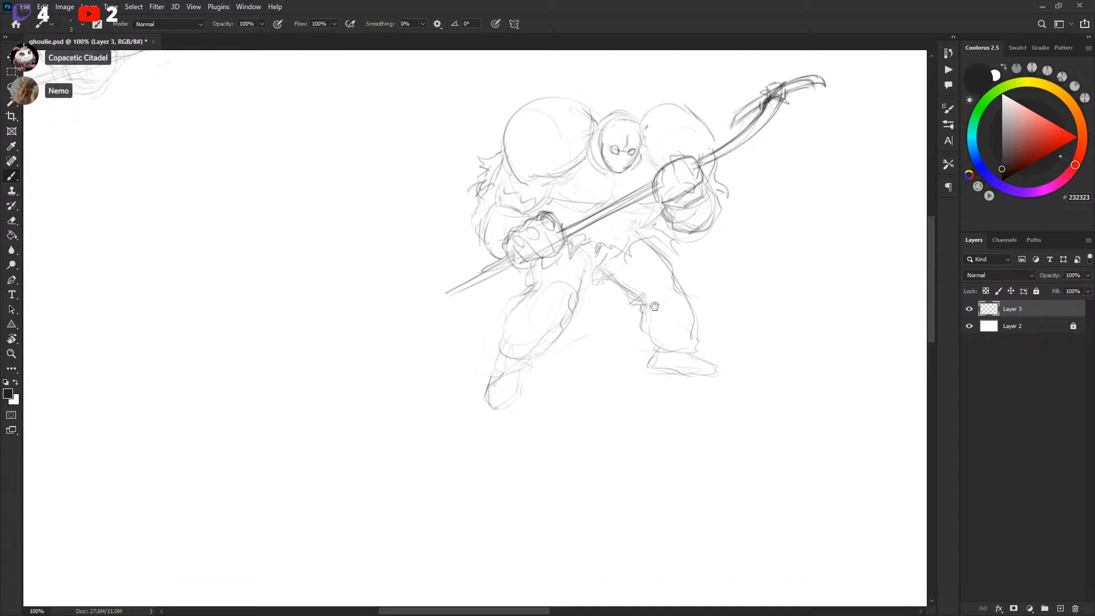
{"action": "mouse_move", "coordinate": [536, 276]}
{"action": "left_mouse_down"}
{"action": "mouse_move", "coordinate": [574, 306]}
{"action": "mouse_move", "coordinate": [583, 295]}
{"action": "mouse_move", "coordinate": [565, 318]}
{"action": "left_mouse_up"}
{"action": "left_click_drag", "start_coordinate": [521, 285], "coordinate": [519, 269]}
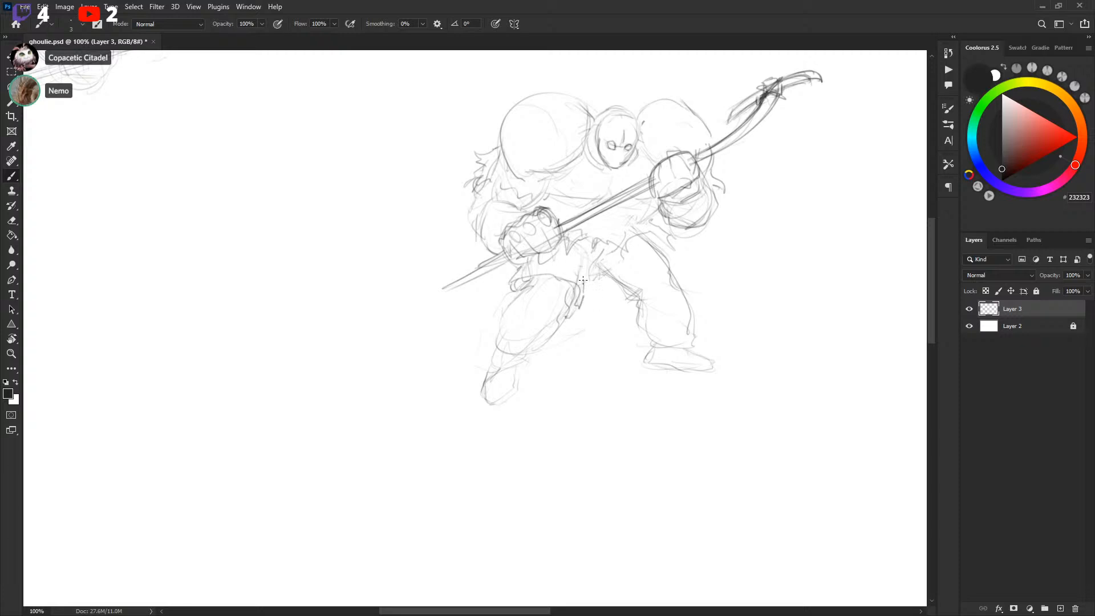
{"action": "left_click_drag", "start_coordinate": [624, 304], "coordinate": [678, 267]}
{"action": "key", "text": "ctrl+z"}
{"action": "left_click_drag", "start_coordinate": [631, 300], "coordinate": [686, 275]}
{"action": "left_click_drag", "start_coordinate": [601, 267], "coordinate": [627, 295]}
{"action": "left_click_drag", "start_coordinate": [657, 242], "coordinate": [677, 263]}
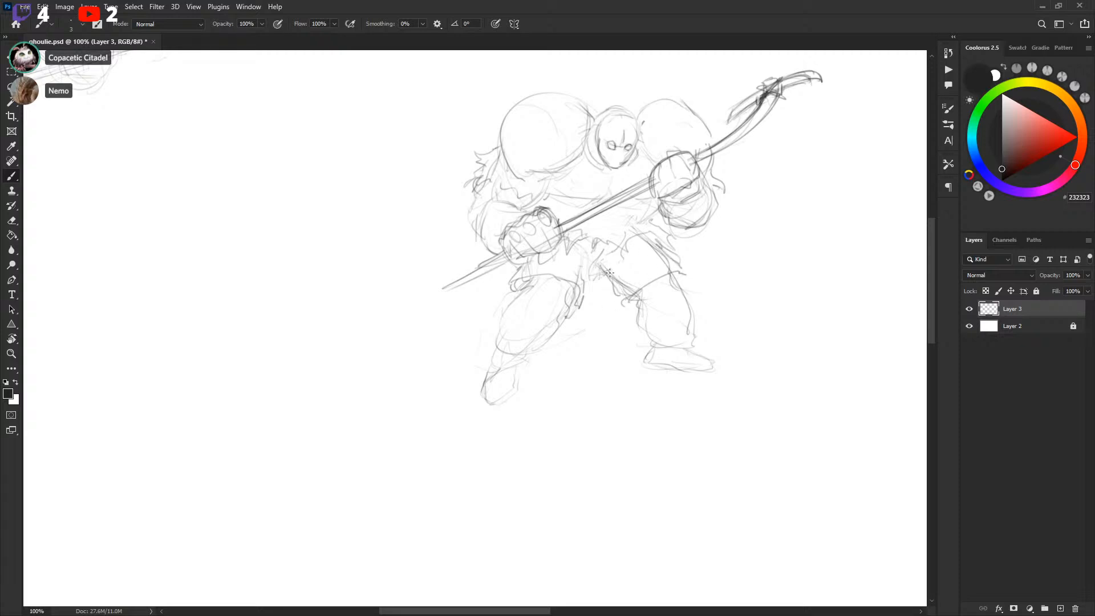
Draw the shorts' folds and the outline of the right thigh
{"action": "left_click_drag", "start_coordinate": [588, 269], "coordinate": [585, 290]}
{"action": "left_click_drag", "start_coordinate": [590, 262], "coordinate": [584, 285]}
{"action": "key", "text": "x"}
{"action": "key", "text": "x"}
{"action": "mouse_move", "coordinate": [598, 267]}
{"action": "left_mouse_down"}
{"action": "mouse_move", "coordinate": [617, 246]}
{"action": "mouse_move", "coordinate": [629, 263]}
{"action": "left_mouse_up"}
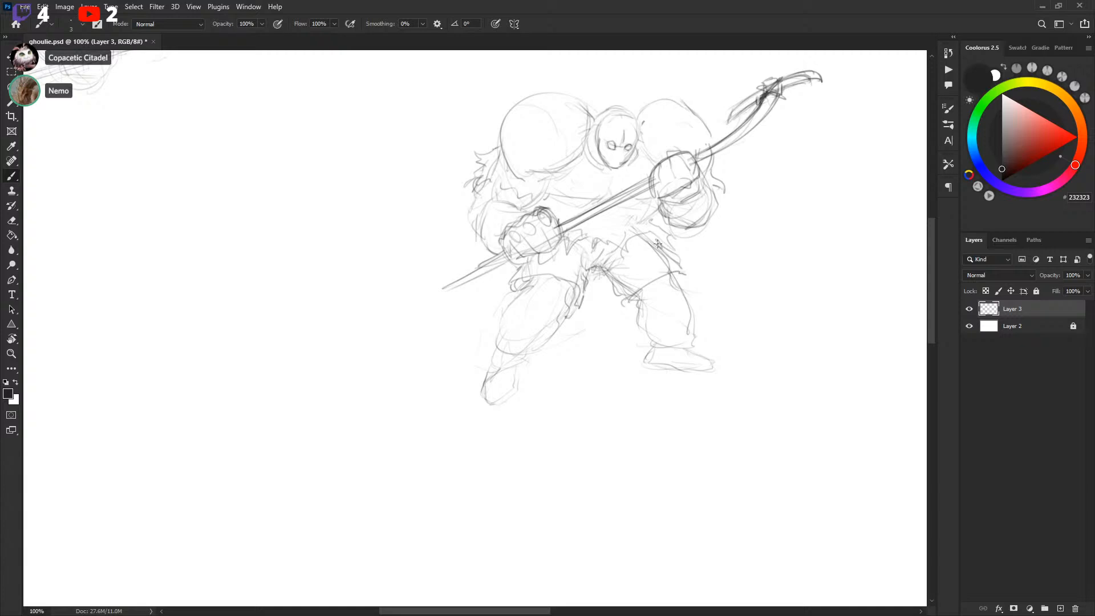
{"action": "left_click_drag", "start_coordinate": [629, 237], "coordinate": [675, 245]}
{"action": "mouse_move", "coordinate": [676, 244]}
{"action": "left_mouse_down"}
{"action": "mouse_move", "coordinate": [648, 220]}
{"action": "mouse_move", "coordinate": [653, 239]}
{"action": "left_mouse_up"}
{"action": "key", "text": "x"}
{"action": "key", "text": "x"}
{"action": "left_click_drag", "start_coordinate": [669, 293], "coordinate": [662, 261]}
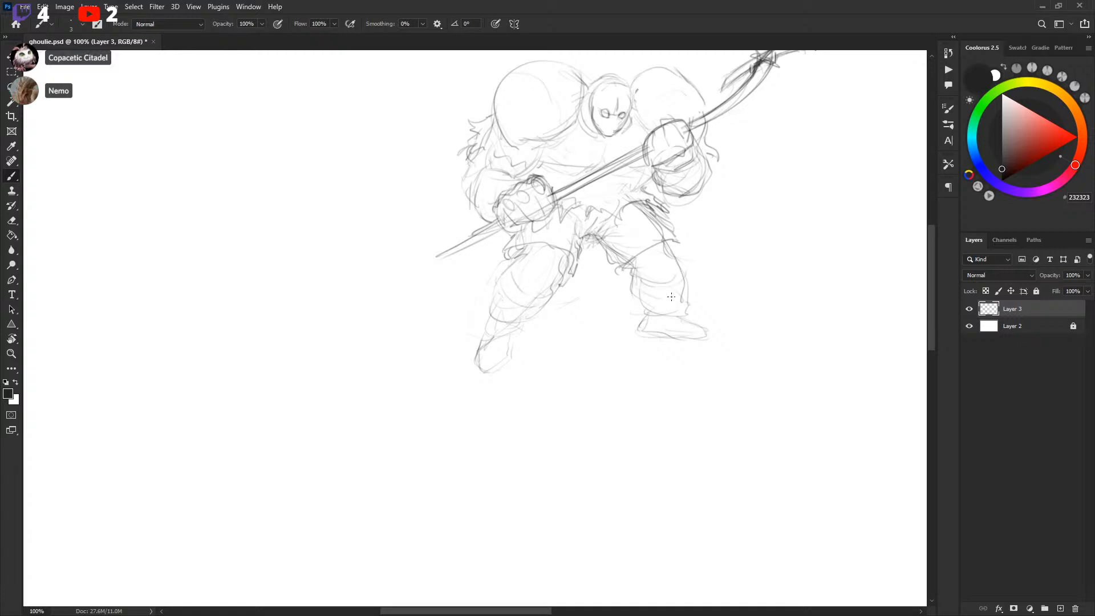
Redraw the right knee's contour on the leg
{"action": "key", "text": "x"}
{"action": "key", "text": "x"}
{"action": "mouse_move", "coordinate": [635, 286]}
{"action": "left_mouse_down"}
{"action": "mouse_move", "coordinate": [654, 311]}
{"action": "mouse_move", "coordinate": [685, 298]}
{"action": "mouse_move", "coordinate": [680, 261]}
{"action": "left_mouse_up"}
{"action": "key", "text": "x"}
{"action": "key", "text": "l"}
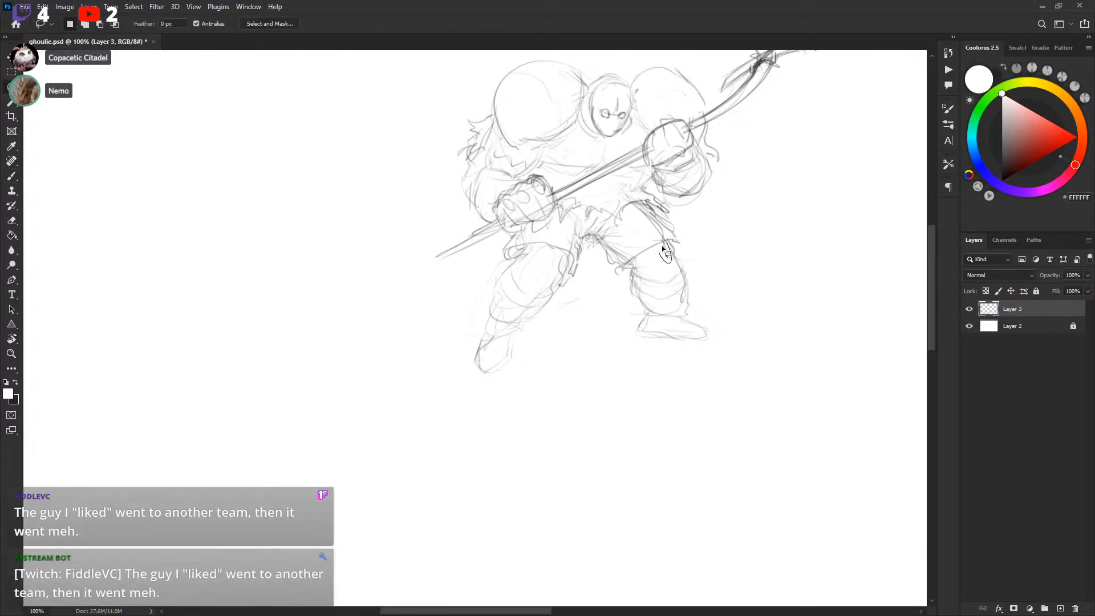
{"action": "key", "text": "ctrl+d"}
{"action": "key", "text": "x"}
{"action": "key", "text": "b"}
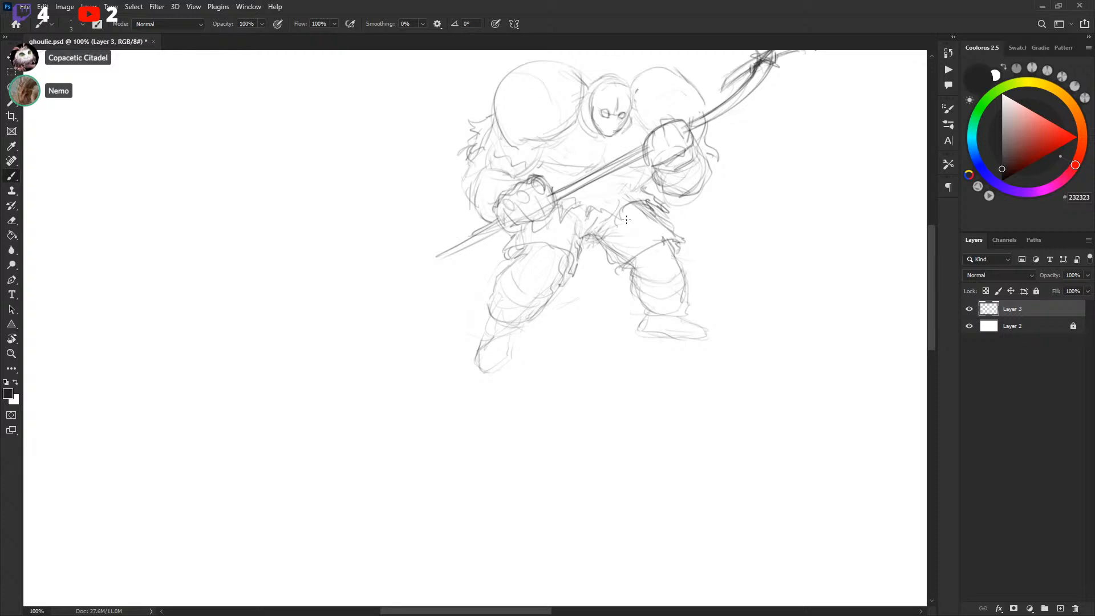
{"action": "key", "text": "l"}
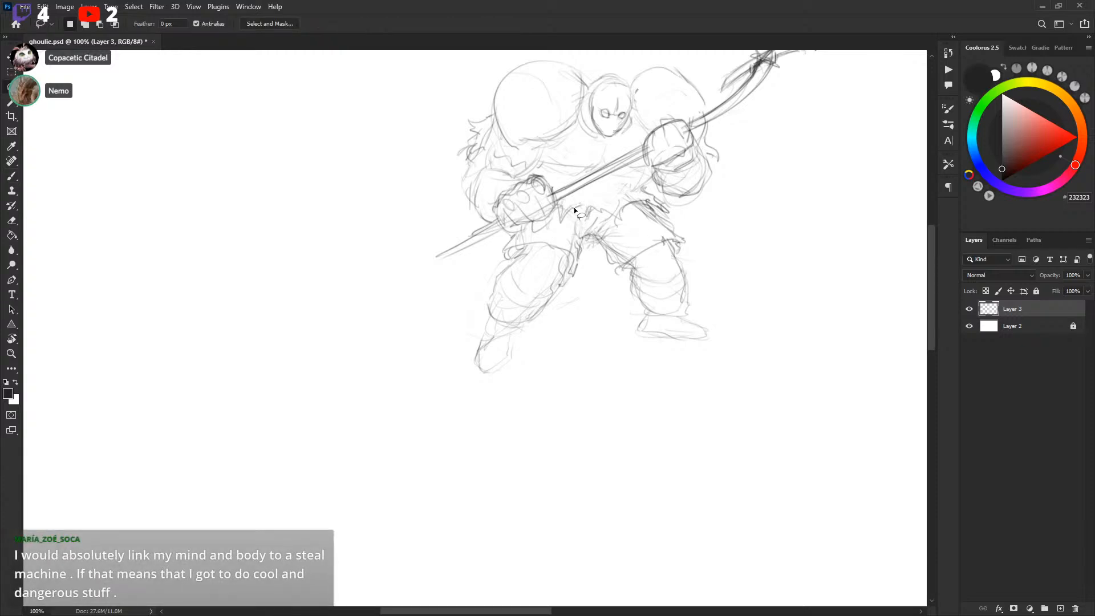
Sketch the clawed left foot at the bottom of the left leg
{"action": "left_click_drag", "start_coordinate": [602, 213], "coordinate": [611, 217]}
{"action": "key", "text": "b"}
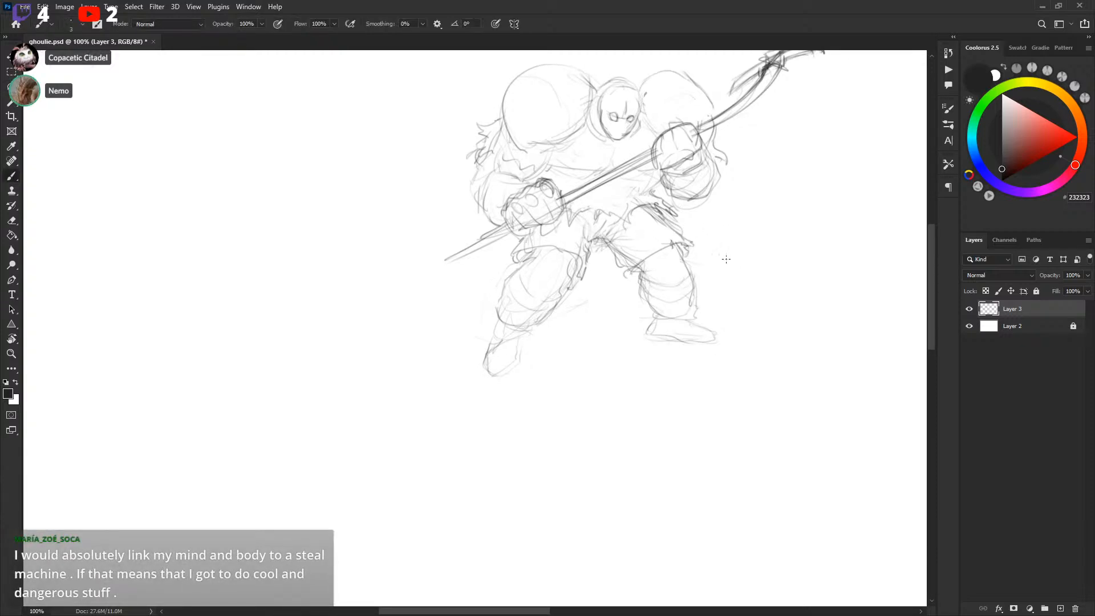
{"action": "mouse_move", "coordinate": [514, 313]}
{"action": "left_mouse_down"}
{"action": "mouse_move", "coordinate": [564, 269]}
{"action": "mouse_move", "coordinate": [546, 329]}
{"action": "mouse_move", "coordinate": [570, 313]}
{"action": "left_mouse_up"}
{"action": "mouse_move", "coordinate": [769, 277]}
{"action": "left_mouse_down"}
{"action": "mouse_move", "coordinate": [739, 269]}
{"action": "mouse_move", "coordinate": [711, 320]}
{"action": "mouse_move", "coordinate": [729, 298]}
{"action": "left_mouse_up"}
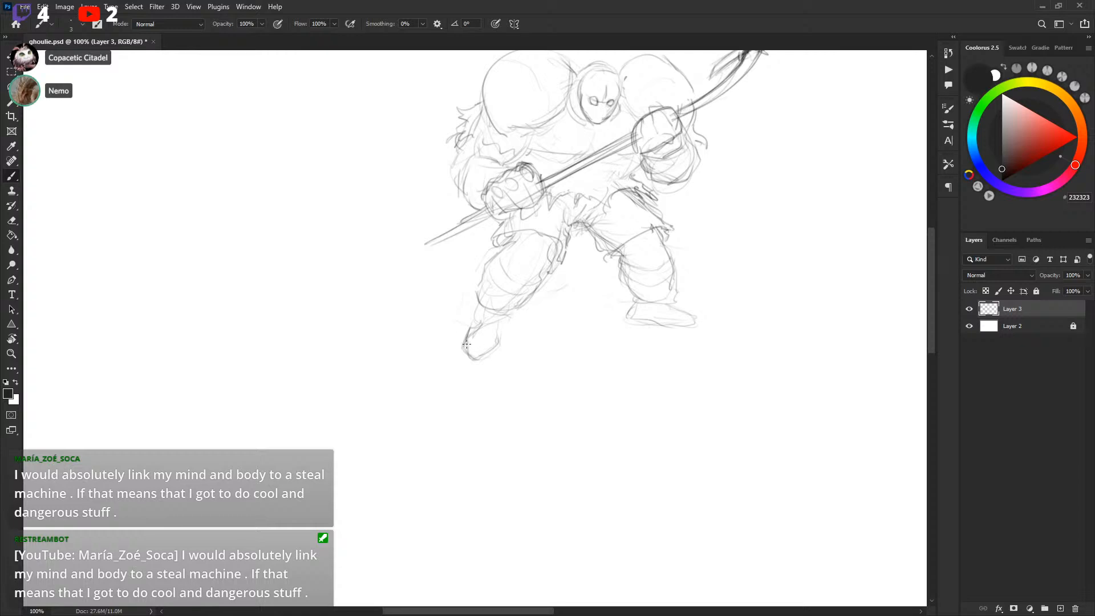
{"action": "mouse_move", "coordinate": [479, 343]}
{"action": "left_mouse_down"}
{"action": "mouse_move", "coordinate": [502, 349]}
{"action": "mouse_move", "coordinate": [466, 345]}
{"action": "mouse_move", "coordinate": [457, 360]}
{"action": "mouse_move", "coordinate": [503, 349]}
{"action": "mouse_move", "coordinate": [494, 331]}
{"action": "mouse_move", "coordinate": [465, 339]}
{"action": "mouse_move", "coordinate": [500, 337]}
{"action": "mouse_move", "coordinate": [480, 358]}
{"action": "left_mouse_up"}
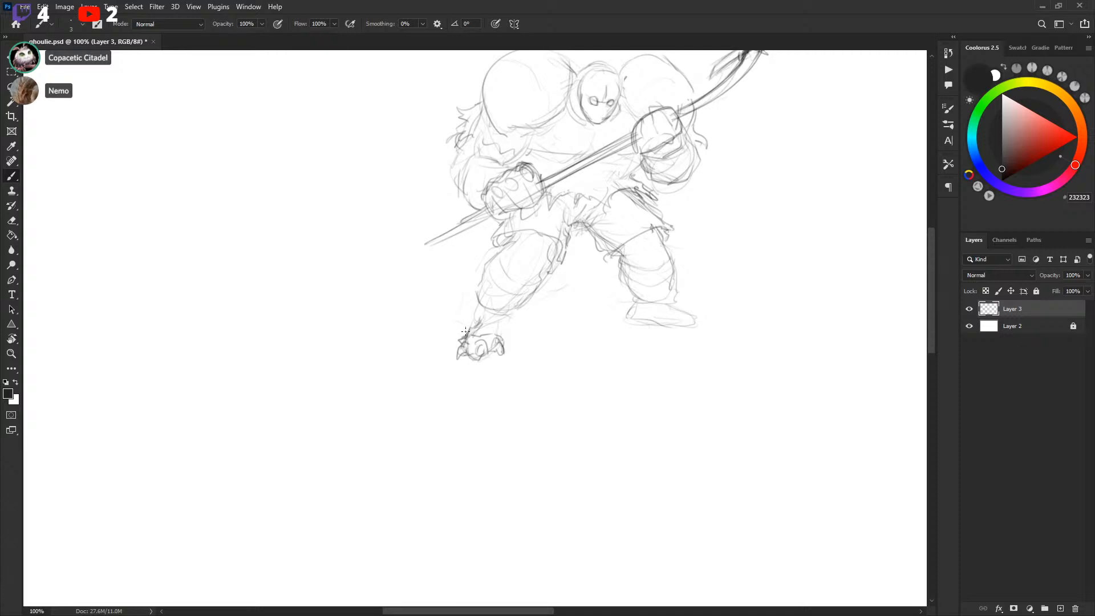
Draw the right skate boot and its blade under the right foot
{"action": "left_click_drag", "start_coordinate": [647, 303], "coordinate": [629, 315]}
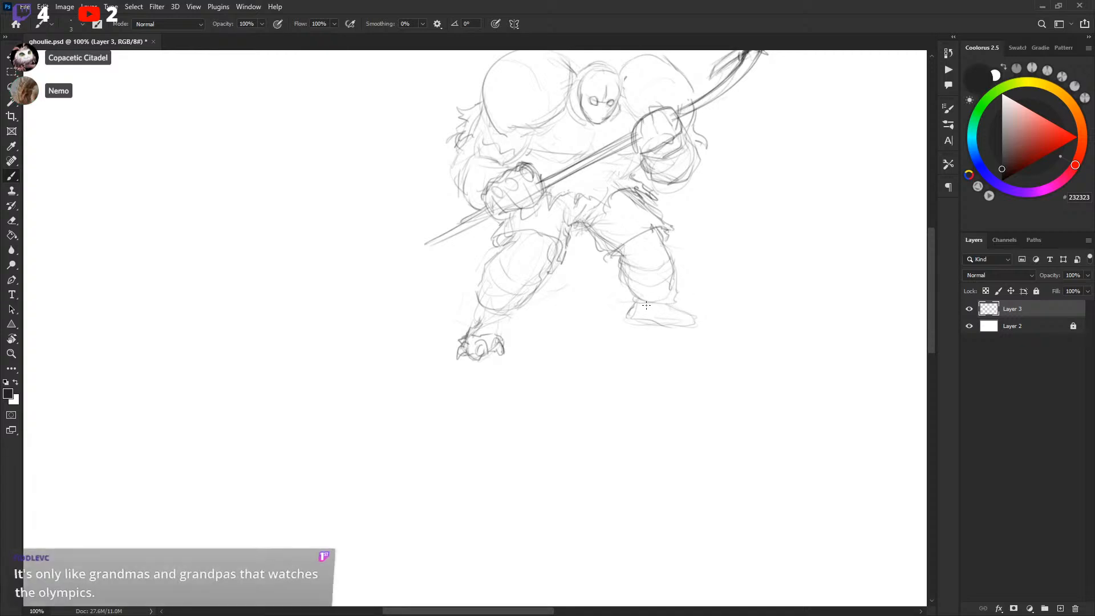
{"action": "left_click_drag", "start_coordinate": [657, 309], "coordinate": [664, 312]}
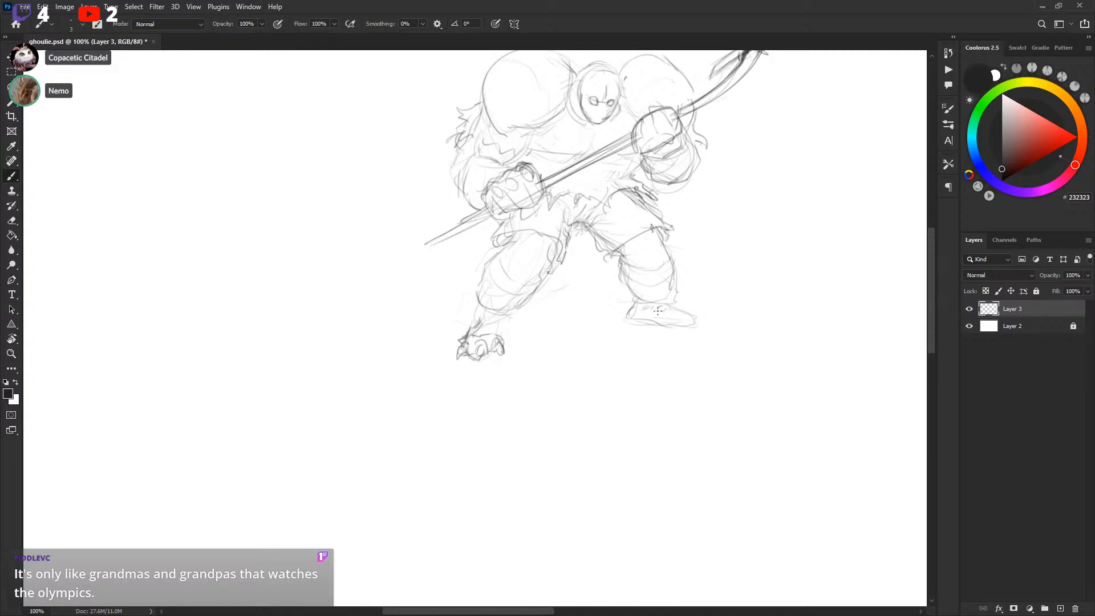
{"action": "left_click_drag", "start_coordinate": [680, 320], "coordinate": [673, 306]}
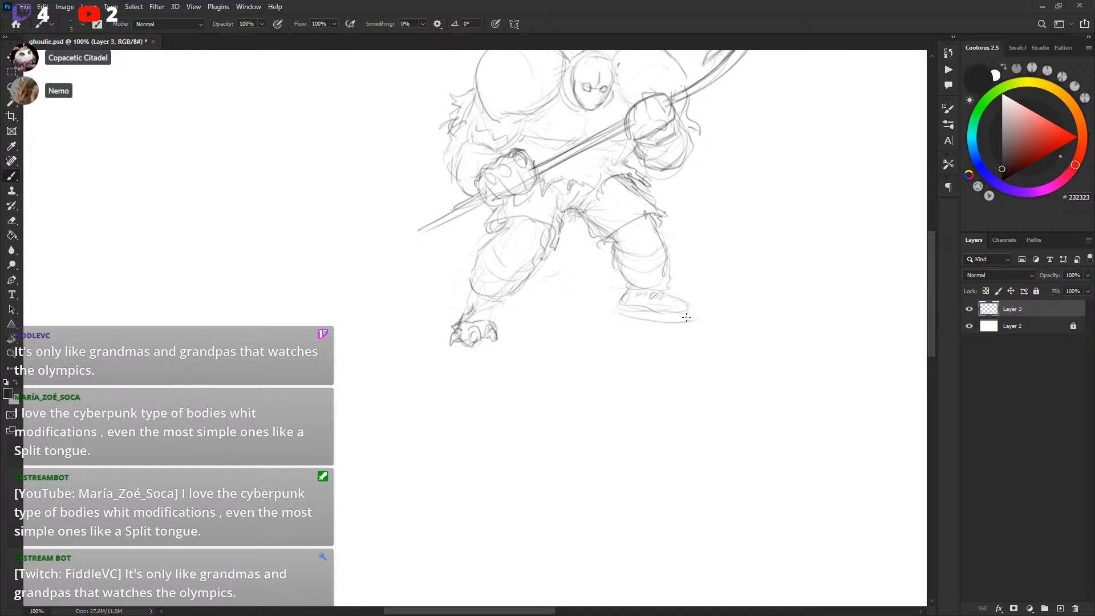
{"action": "key", "text": "ctrl+z"}
{"action": "mouse_move", "coordinate": [669, 323]}
{"action": "left_mouse_down"}
{"action": "mouse_move", "coordinate": [626, 314]}
{"action": "mouse_move", "coordinate": [686, 325]}
{"action": "left_mouse_up"}
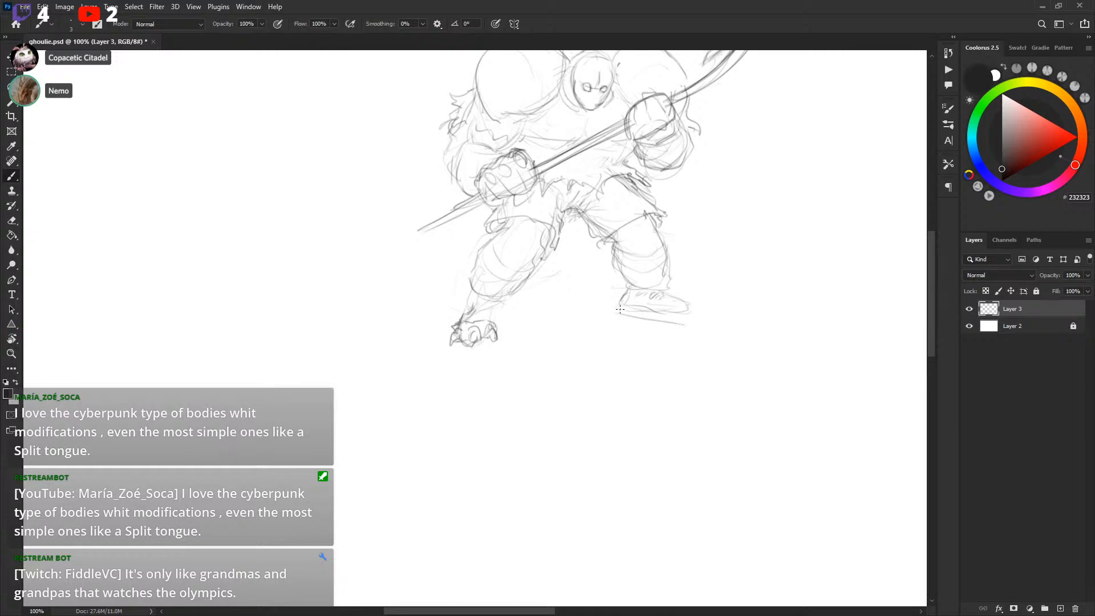
{"action": "key", "text": "ctrl+z"}
{"action": "key", "text": "ctrl+z"}
{"action": "left_click_drag", "start_coordinate": [623, 319], "coordinate": [683, 328]}
{"action": "mouse_move", "coordinate": [614, 299]}
{"action": "left_mouse_down"}
{"action": "mouse_move", "coordinate": [618, 317]}
{"action": "mouse_move", "coordinate": [631, 309]}
{"action": "left_mouse_up"}
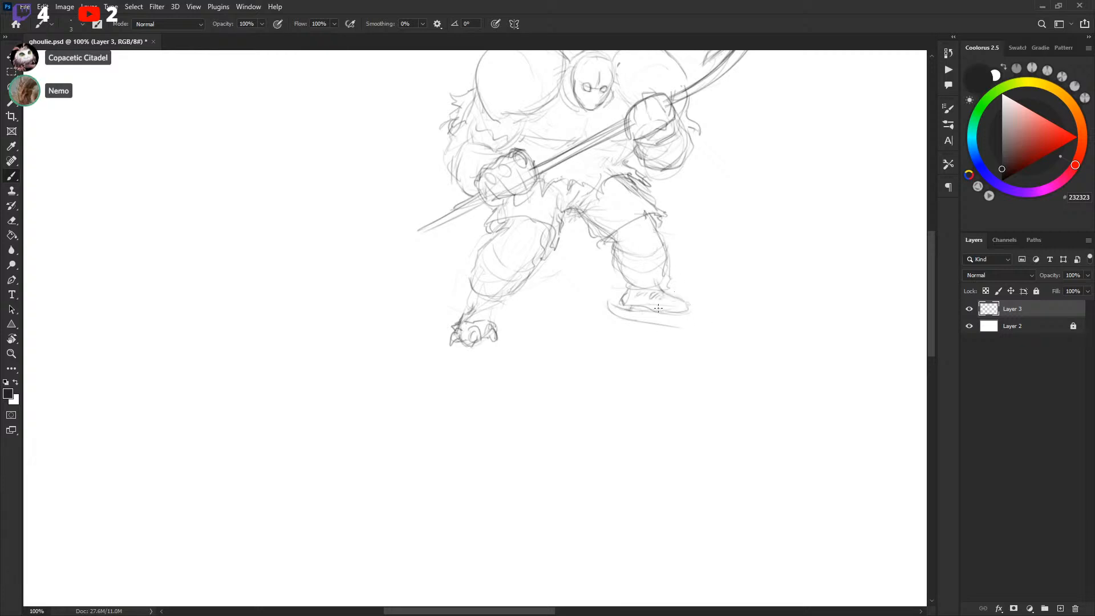
{"action": "mouse_move", "coordinate": [664, 313]}
{"action": "left_mouse_down"}
{"action": "mouse_move", "coordinate": [698, 320]}
{"action": "mouse_move", "coordinate": [674, 325]}
{"action": "mouse_move", "coordinate": [707, 319]}
{"action": "mouse_move", "coordinate": [669, 326]}
{"action": "mouse_move", "coordinate": [709, 313]}
{"action": "left_mouse_up"}
{"action": "key", "text": "ctrl+z"}
Extend the skate blade's curved tip and refine the right shin line
{"action": "key", "text": "l"}
{"action": "key", "text": "b"}
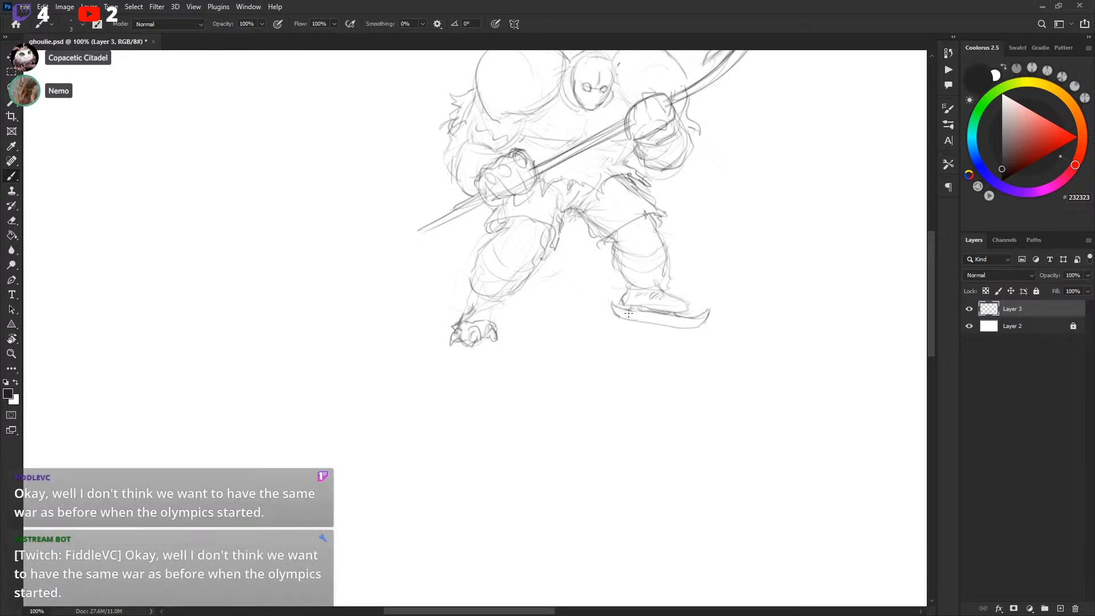
{"action": "left_click_drag", "start_coordinate": [781, 308], "coordinate": [797, 318]}
{"action": "left_click_drag", "start_coordinate": [784, 276], "coordinate": [757, 329]}
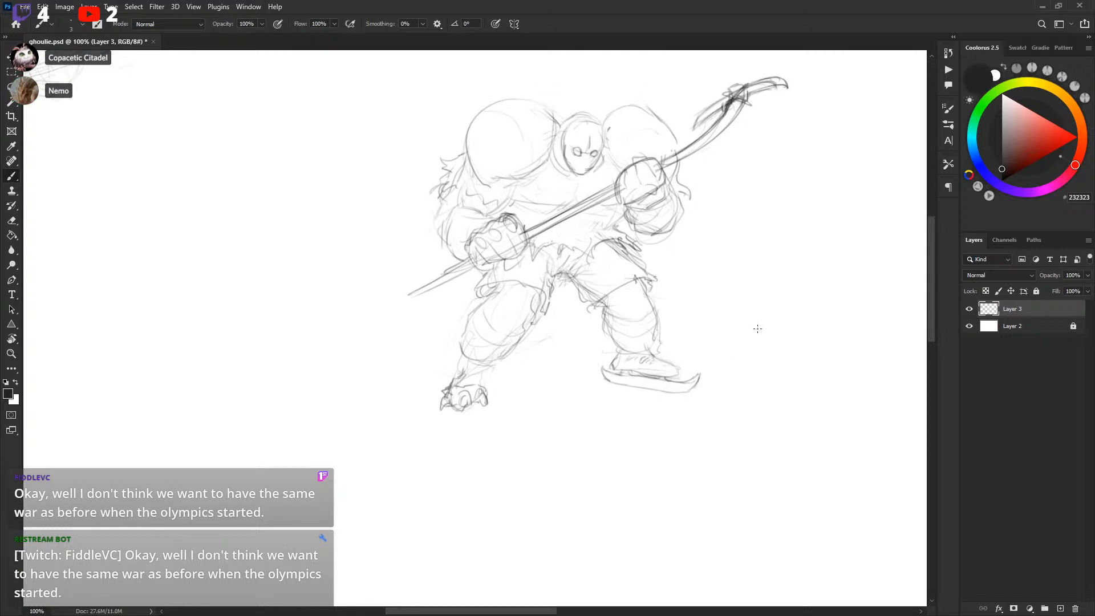
{"action": "left_click_drag", "start_coordinate": [641, 278], "coordinate": [656, 327]}
Add shin pad lines across both legs and save the file
{"action": "key", "text": "l"}
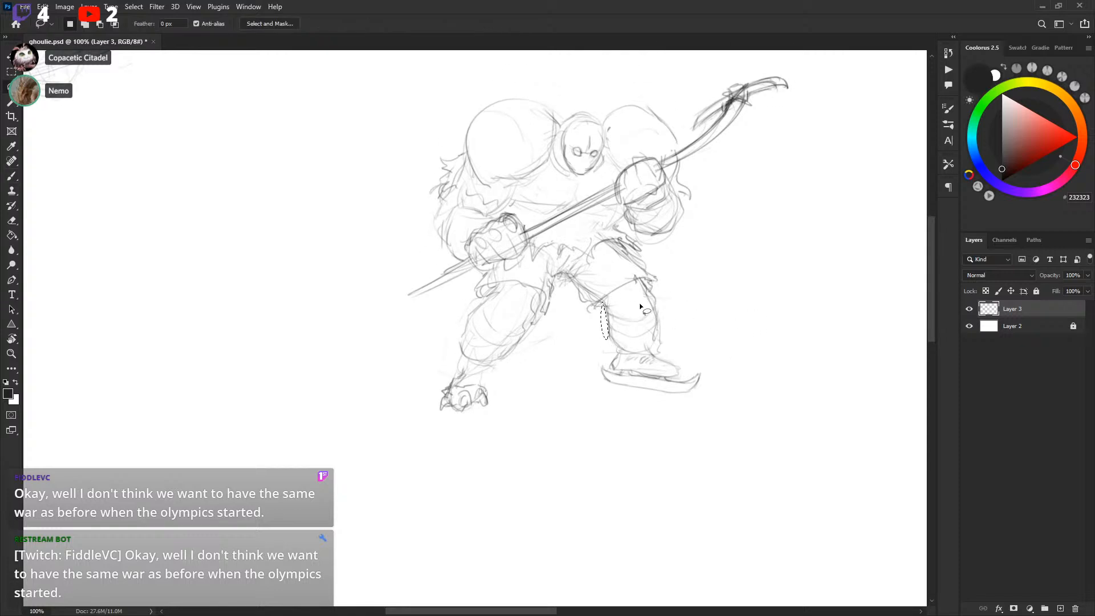
{"action": "key", "text": "b"}
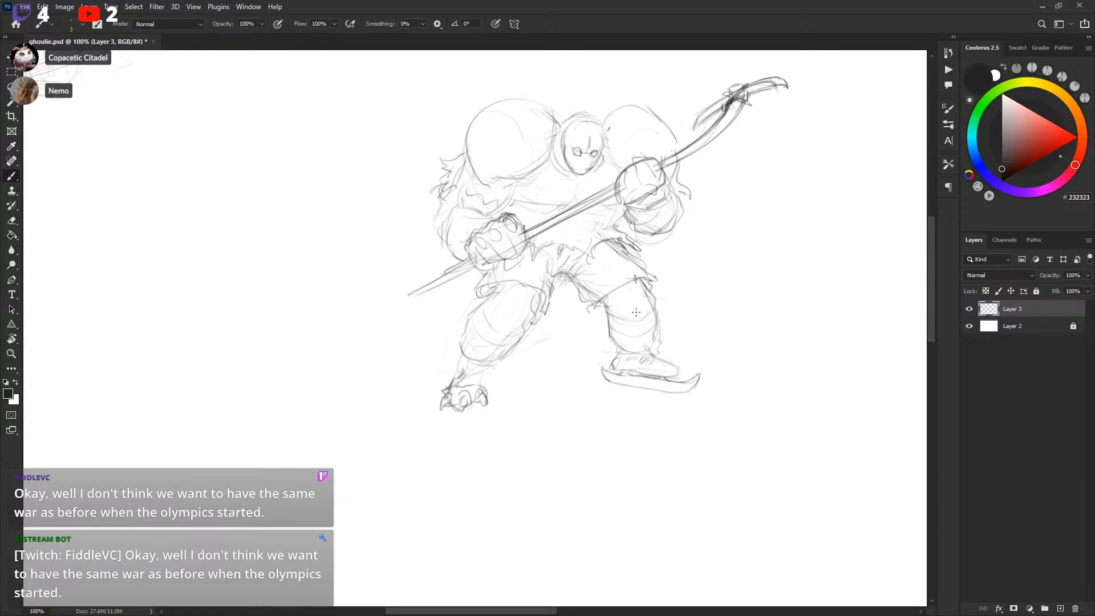
{"action": "left_click_drag", "start_coordinate": [611, 309], "coordinate": [647, 311]}
{"action": "left_click_drag", "start_coordinate": [485, 297], "coordinate": [522, 329]}
{"action": "scroll", "coordinate": [731, 305], "scroll_direction": "up", "scroll_amount": 3}
{"action": "key", "text": "ctrl+s"}
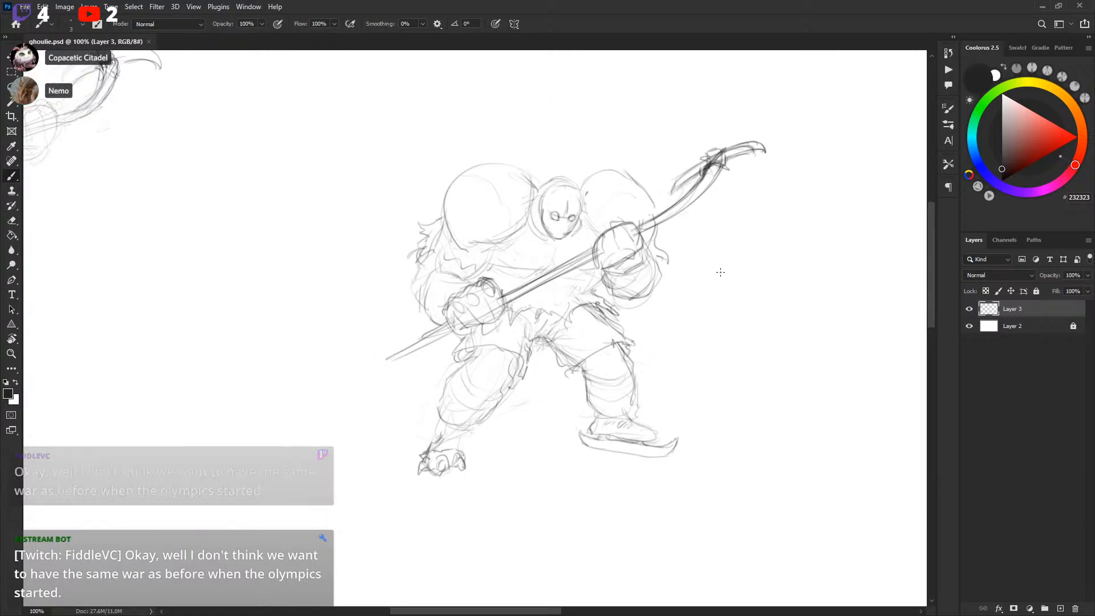
Add touch-up strokes and rotate the clawed left foot about -6.9° with Free Transform
{"action": "left_click_drag", "start_coordinate": [720, 272], "coordinate": [734, 288]}
{"action": "left_click_drag", "start_coordinate": [676, 336], "coordinate": [726, 284]}
{"action": "mouse_move", "coordinate": [498, 395]}
{"action": "left_mouse_down"}
{"action": "mouse_move", "coordinate": [484, 403]}
{"action": "mouse_move", "coordinate": [547, 422]}
{"action": "mouse_move", "coordinate": [528, 394]}
{"action": "mouse_move", "coordinate": [582, 403]}
{"action": "left_mouse_up"}
{"action": "key", "text": "l"}
{"action": "key", "text": "ctrl+t"}
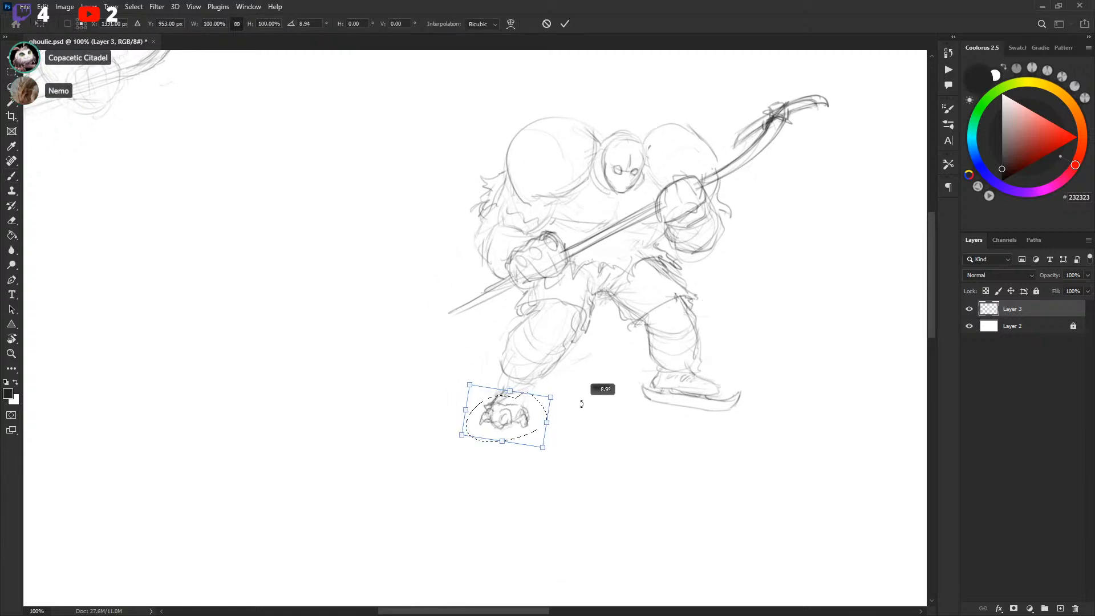
{"action": "key", "text": "Return"}
{"action": "key", "text": "ctrl+d"}
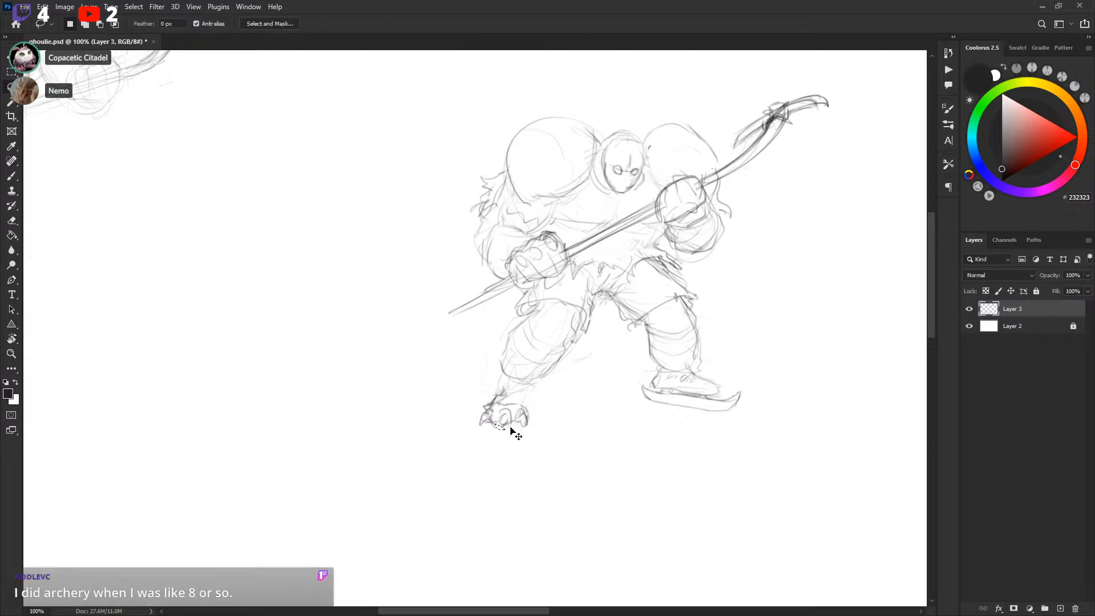
Refine the left foot's claws and the rear end of the skate blade
{"action": "key", "text": "b"}
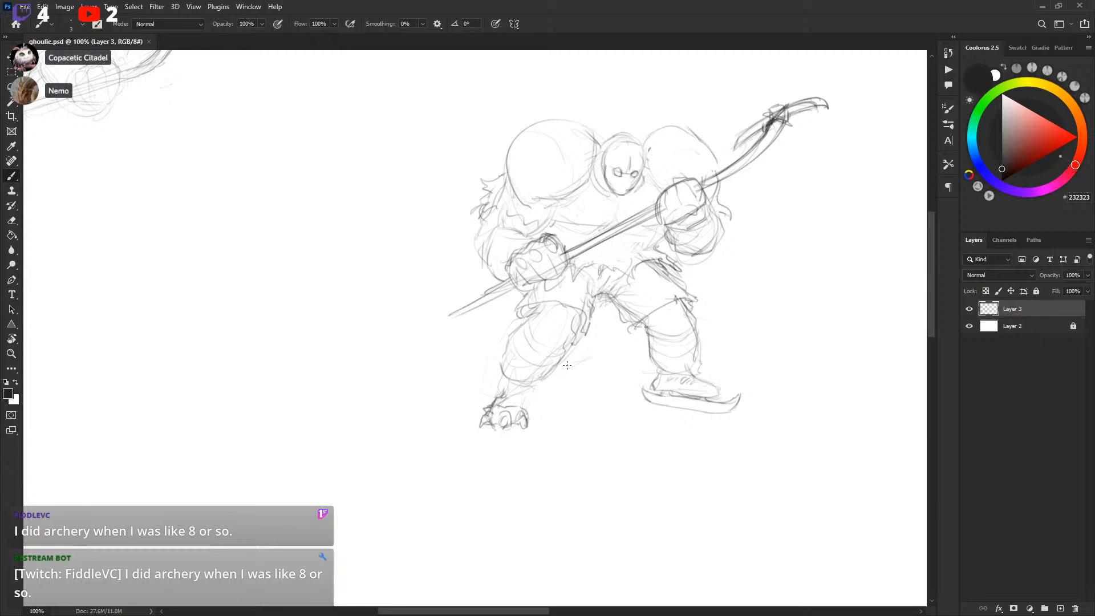
{"action": "mouse_move", "coordinate": [525, 394]}
{"action": "left_mouse_down"}
{"action": "mouse_move", "coordinate": [530, 411]}
{"action": "mouse_move", "coordinate": [525, 395]}
{"action": "left_mouse_up"}
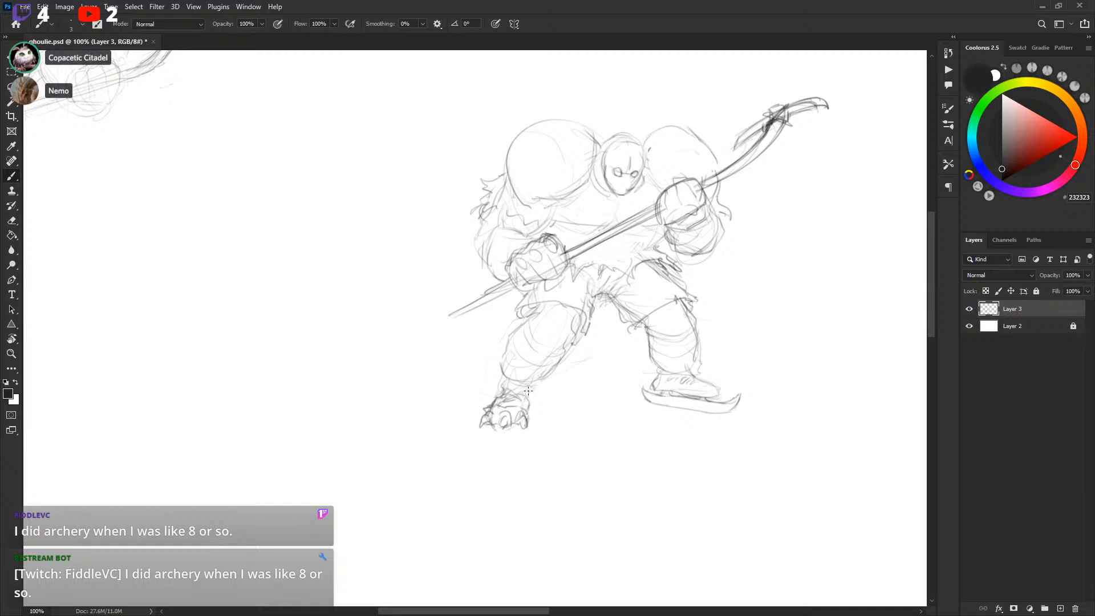
{"action": "left_click_drag", "start_coordinate": [729, 320], "coordinate": [733, 329]}
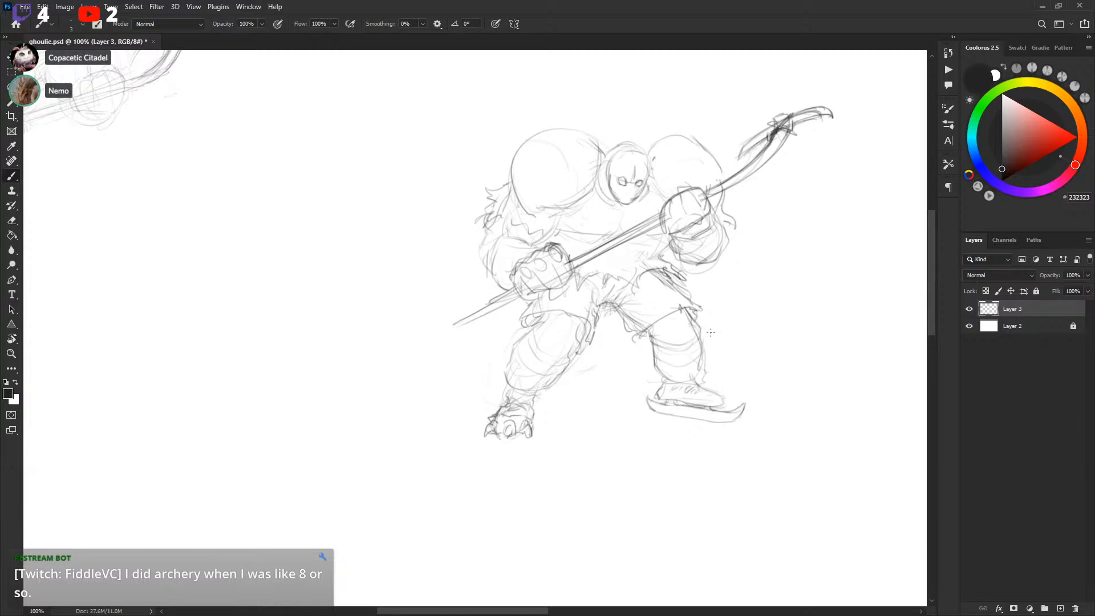
{"action": "mouse_move", "coordinate": [533, 396]}
{"action": "left_mouse_down"}
{"action": "mouse_move", "coordinate": [554, 387]}
{"action": "mouse_move", "coordinate": [528, 397]}
{"action": "mouse_move", "coordinate": [542, 419]}
{"action": "left_mouse_up"}
Move the whole sketch down and to the left, then save the file
{"action": "key", "text": "l"}
{"action": "key", "text": "v"}
{"action": "key", "text": "ctrl+d"}
{"action": "left_click_drag", "start_coordinate": [778, 307], "coordinate": [743, 357]}
{"action": "key", "text": "ctrl+s"}
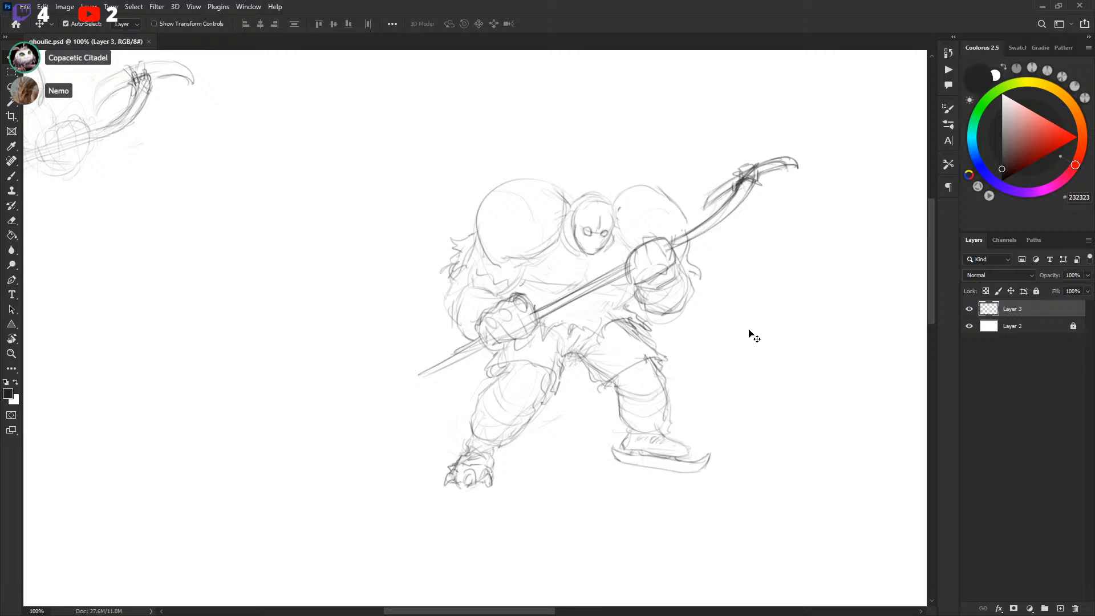
Touch up the hockey stick's curved blade tip
{"action": "key", "text": "x"}
{"action": "key", "text": "b"}
{"action": "key", "text": "x"}
{"action": "mouse_move", "coordinate": [764, 282]}
{"action": "left_mouse_down"}
{"action": "mouse_move", "coordinate": [743, 281]}
{"action": "mouse_move", "coordinate": [601, 372]}
{"action": "mouse_move", "coordinate": [610, 285]}
{"action": "left_mouse_up"}
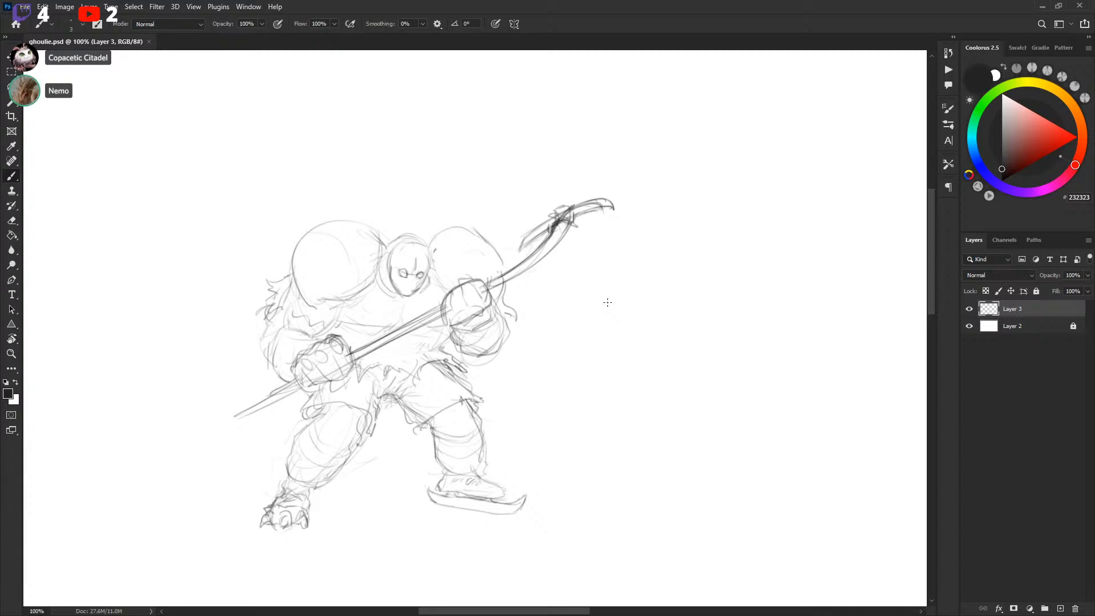
{"action": "mouse_move", "coordinate": [624, 290]}
{"action": "left_mouse_down"}
{"action": "mouse_move", "coordinate": [776, 347]}
{"action": "mouse_move", "coordinate": [874, 406]}
{"action": "left_mouse_up"}
{"action": "mouse_move", "coordinate": [568, 378]}
{"action": "left_mouse_down"}
{"action": "mouse_move", "coordinate": [726, 254]}
{"action": "mouse_move", "coordinate": [555, 447]}
{"action": "mouse_move", "coordinate": [711, 281]}
{"action": "mouse_move", "coordinate": [492, 453]}
{"action": "mouse_move", "coordinate": [677, 264]}
{"action": "mouse_move", "coordinate": [618, 348]}
{"action": "mouse_move", "coordinate": [405, 310]}
{"action": "mouse_move", "coordinate": [598, 336]}
{"action": "mouse_move", "coordinate": [584, 323]}
{"action": "left_mouse_up"}
{"action": "left_click_drag", "start_coordinate": [511, 345], "coordinate": [468, 284]}
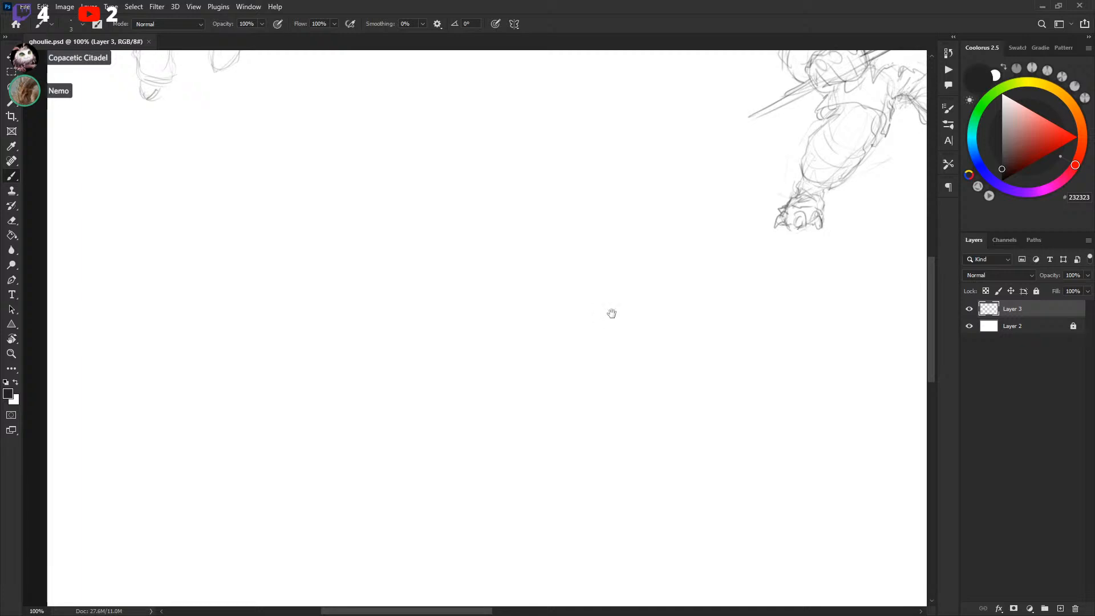
{"action": "scroll", "coordinate": [588, 331], "scroll_direction": "down", "scroll_amount": 1}
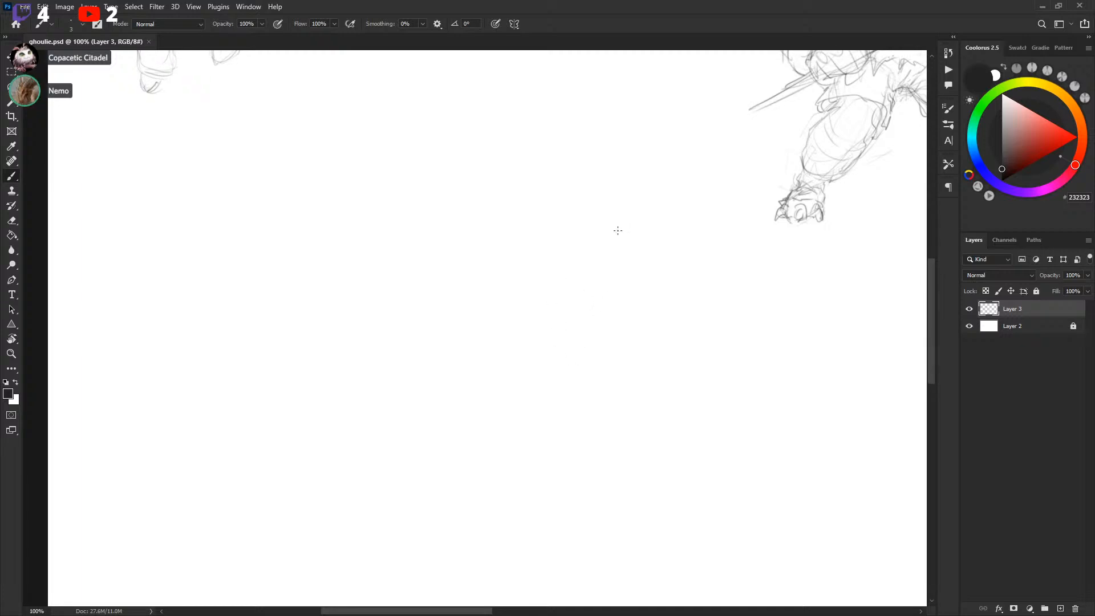
{"action": "scroll", "coordinate": [646, 329], "scroll_direction": "down", "scroll_amount": 1}
{"action": "mouse_move", "coordinate": [746, 305]}
{"action": "left_mouse_down"}
{"action": "mouse_move", "coordinate": [743, 293]}
{"action": "mouse_move", "coordinate": [418, 474]}
{"action": "left_mouse_up"}
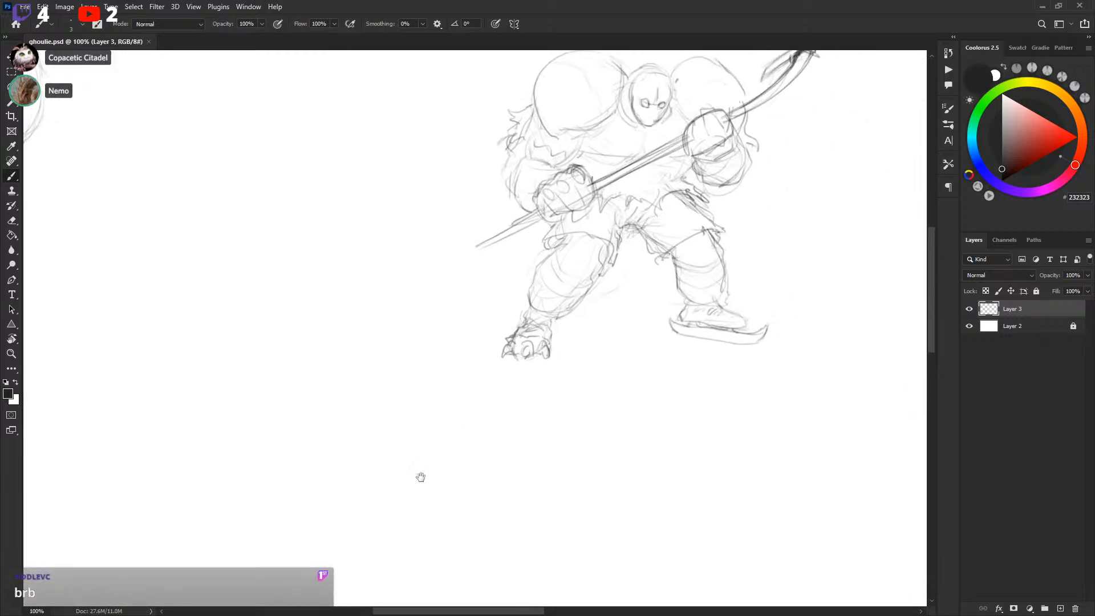
{"action": "mouse_move", "coordinate": [770, 247]}
{"action": "left_mouse_down"}
{"action": "mouse_move", "coordinate": [707, 302]}
{"action": "mouse_move", "coordinate": [525, 262]}
{"action": "left_mouse_up"}
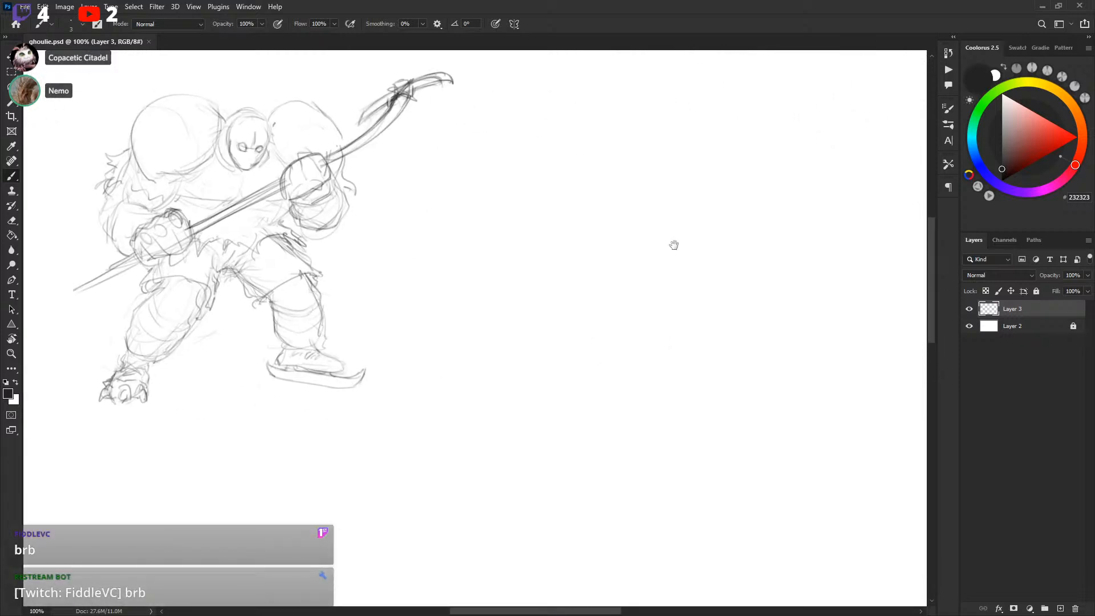
{"action": "left_click_drag", "start_coordinate": [694, 242], "coordinate": [574, 313]}
{"action": "left_click_drag", "start_coordinate": [673, 298], "coordinate": [763, 249]}
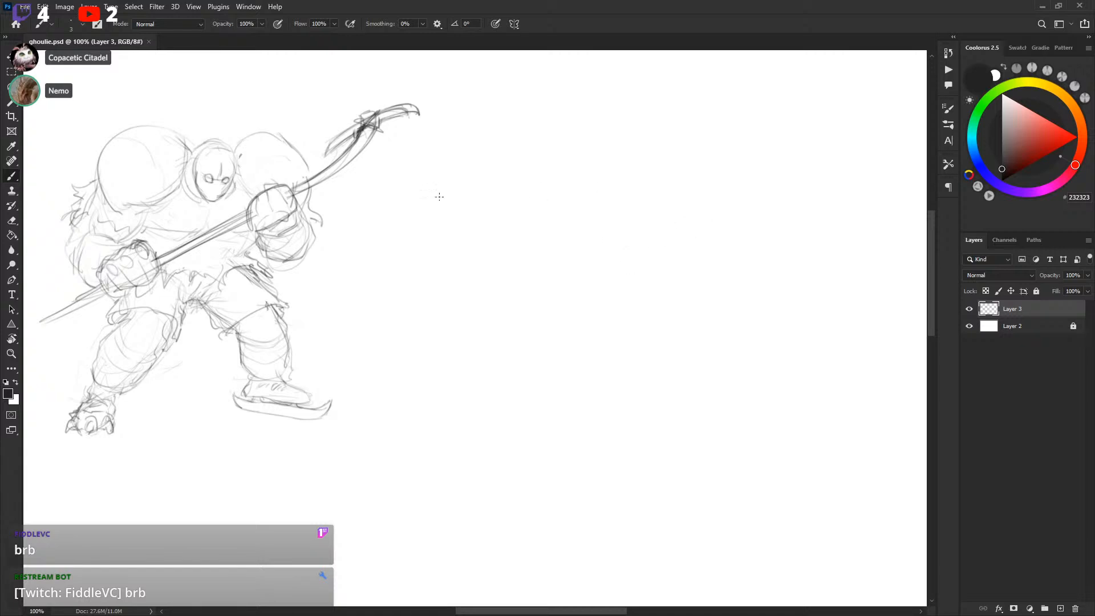
{"action": "left_click_drag", "start_coordinate": [385, 109], "coordinate": [363, 126]}
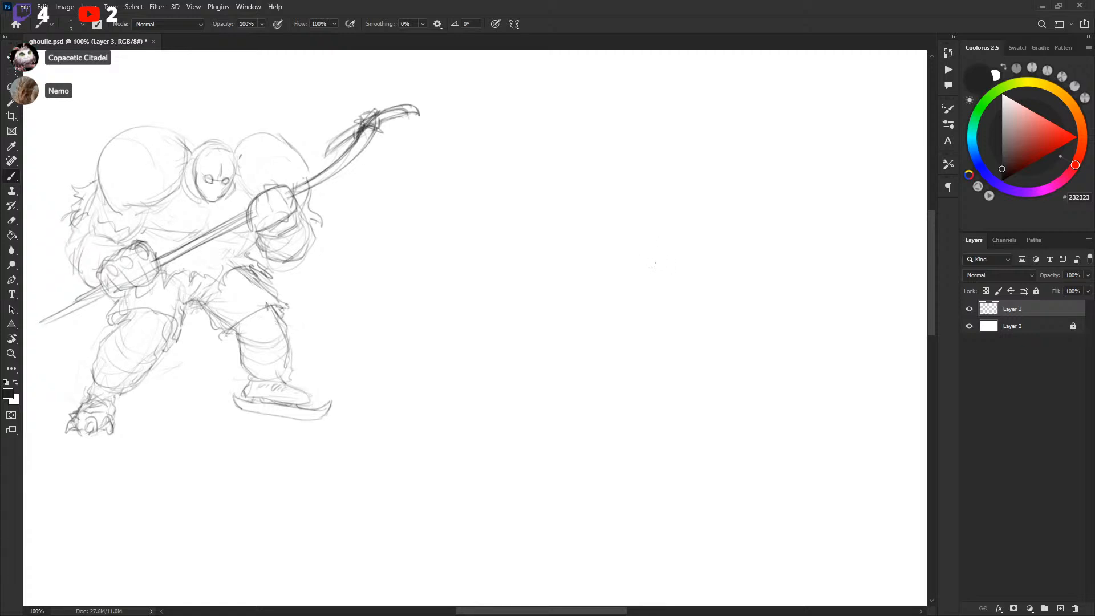
{"action": "mouse_move", "coordinate": [653, 254]}
{"action": "left_mouse_down"}
{"action": "mouse_move", "coordinate": [623, 254]}
{"action": "mouse_move", "coordinate": [642, 300]}
{"action": "left_mouse_up"}
{"action": "key", "text": "ctrl+z"}
{"action": "left_click_drag", "start_coordinate": [654, 217], "coordinate": [622, 256]}
{"action": "key", "text": "ctrl+z"}
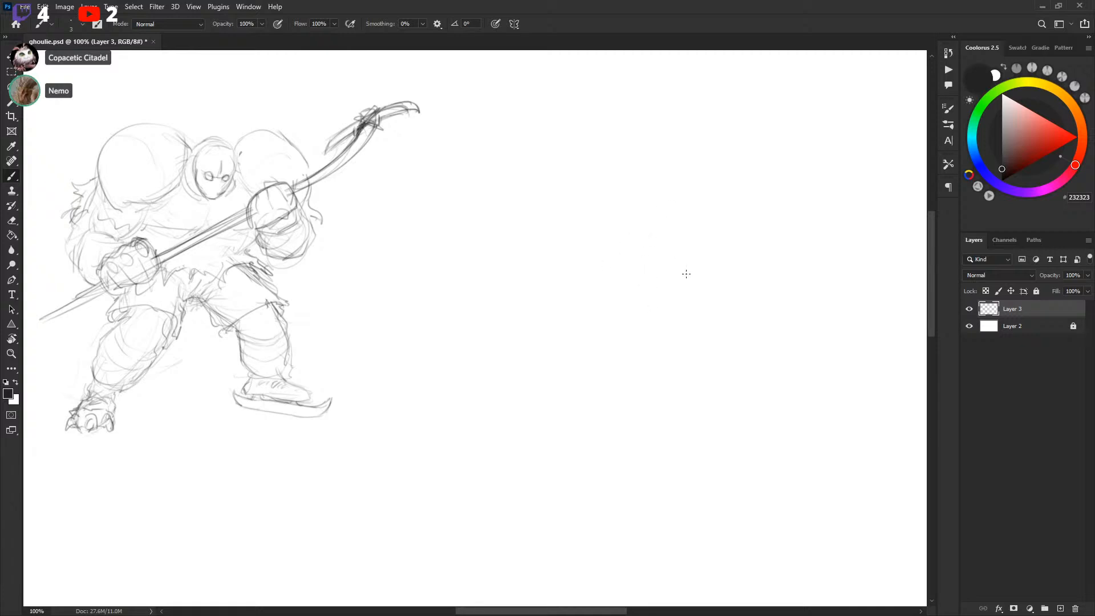
Rough in the head and shoulders of a second hockey player to the right of Ghoulie
{"action": "left_click_drag", "start_coordinate": [690, 278], "coordinate": [687, 276]}
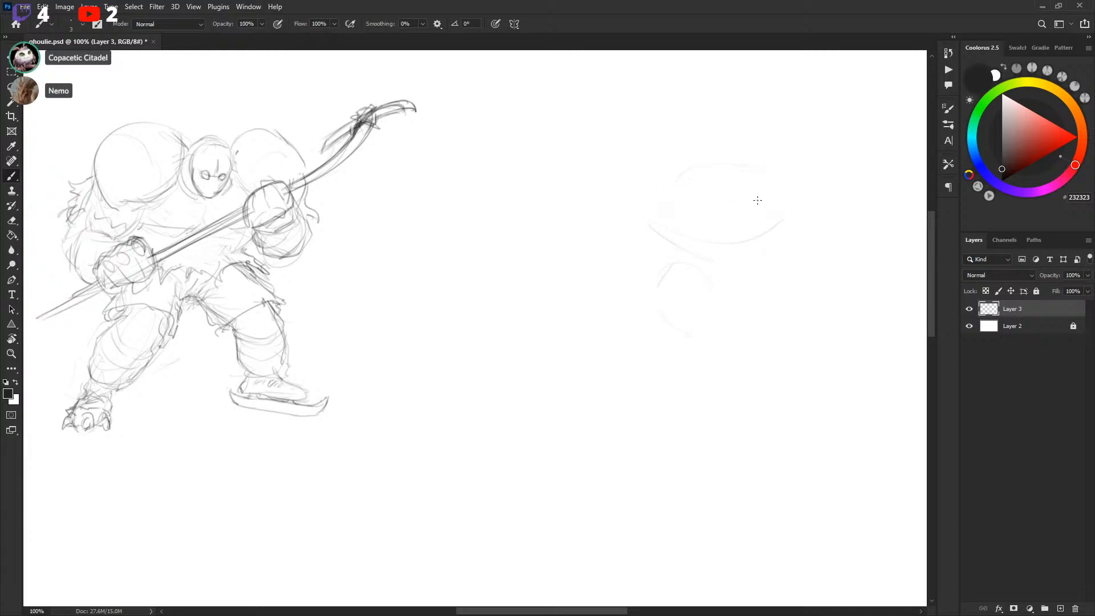
{"action": "mouse_move", "coordinate": [714, 145]}
{"action": "left_mouse_down"}
{"action": "mouse_move", "coordinate": [710, 211]}
{"action": "mouse_move", "coordinate": [732, 197]}
{"action": "mouse_move", "coordinate": [734, 235]}
{"action": "left_mouse_up"}
{"action": "left_click_drag", "start_coordinate": [631, 200], "coordinate": [664, 228]}
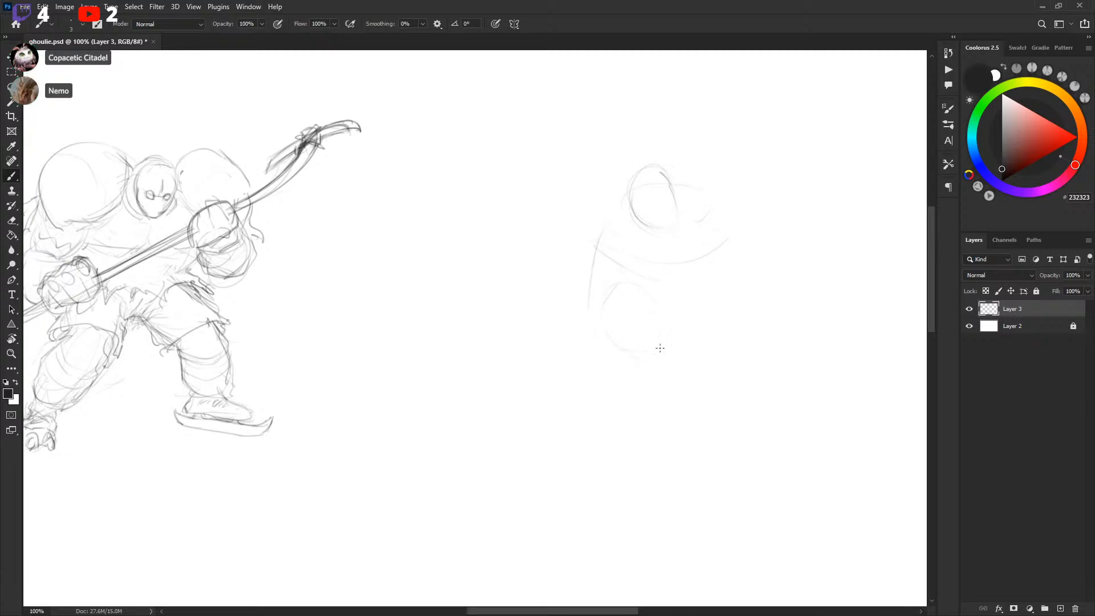
{"action": "left_click_drag", "start_coordinate": [615, 201], "coordinate": [544, 290]}
{"action": "left_click_drag", "start_coordinate": [600, 223], "coordinate": [555, 272]}
{"action": "mouse_move", "coordinate": [570, 285]}
{"action": "left_mouse_down"}
{"action": "mouse_move", "coordinate": [657, 296]}
{"action": "mouse_move", "coordinate": [658, 340]}
{"action": "mouse_move", "coordinate": [683, 337]}
{"action": "mouse_move", "coordinate": [765, 375]}
{"action": "left_mouse_up"}
{"action": "key", "text": "ctrl+z"}
{"action": "key", "text": "ctrl+z"}
{"action": "key", "text": "ctrl+z"}
Sketch the second player's torso and arms with a long hockey stick crossing the body diagonally
{"action": "left_click_drag", "start_coordinate": [695, 321], "coordinate": [751, 371]}
{"action": "left_click_drag", "start_coordinate": [760, 327], "coordinate": [768, 365]}
{"action": "mouse_move", "coordinate": [581, 287]}
{"action": "left_mouse_down"}
{"action": "mouse_move", "coordinate": [587, 328]}
{"action": "mouse_move", "coordinate": [609, 294]}
{"action": "left_mouse_up"}
{"action": "mouse_move", "coordinate": [532, 339]}
{"action": "left_mouse_down"}
{"action": "mouse_move", "coordinate": [805, 214]}
{"action": "mouse_move", "coordinate": [830, 123]}
{"action": "left_mouse_up"}
{"action": "mouse_move", "coordinate": [800, 118]}
{"action": "left_mouse_down"}
{"action": "mouse_move", "coordinate": [817, 128]}
{"action": "mouse_move", "coordinate": [800, 214]}
{"action": "mouse_move", "coordinate": [841, 164]}
{"action": "left_mouse_up"}
{"action": "mouse_move", "coordinate": [507, 352]}
{"action": "left_mouse_down"}
{"action": "mouse_move", "coordinate": [730, 240]}
{"action": "mouse_move", "coordinate": [785, 260]}
{"action": "left_mouse_up"}
{"action": "mouse_move", "coordinate": [686, 280]}
{"action": "left_mouse_down"}
{"action": "mouse_move", "coordinate": [692, 313]}
{"action": "mouse_move", "coordinate": [1026, 346]}
{"action": "left_mouse_up"}
{"action": "mouse_move", "coordinate": [357, 358]}
{"action": "left_mouse_down"}
{"action": "mouse_move", "coordinate": [592, 355]}
{"action": "mouse_move", "coordinate": [89, 360]}
{"action": "left_mouse_up"}
{"action": "left_click_drag", "start_coordinate": [525, 308], "coordinate": [432, 305]}
{"action": "left_click_drag", "start_coordinate": [824, 330], "coordinate": [675, 295]}
{"action": "mouse_move", "coordinate": [722, 330]}
{"action": "left_mouse_down"}
{"action": "mouse_move", "coordinate": [701, 327]}
{"action": "mouse_move", "coordinate": [736, 323]}
{"action": "mouse_move", "coordinate": [703, 339]}
{"action": "left_mouse_up"}
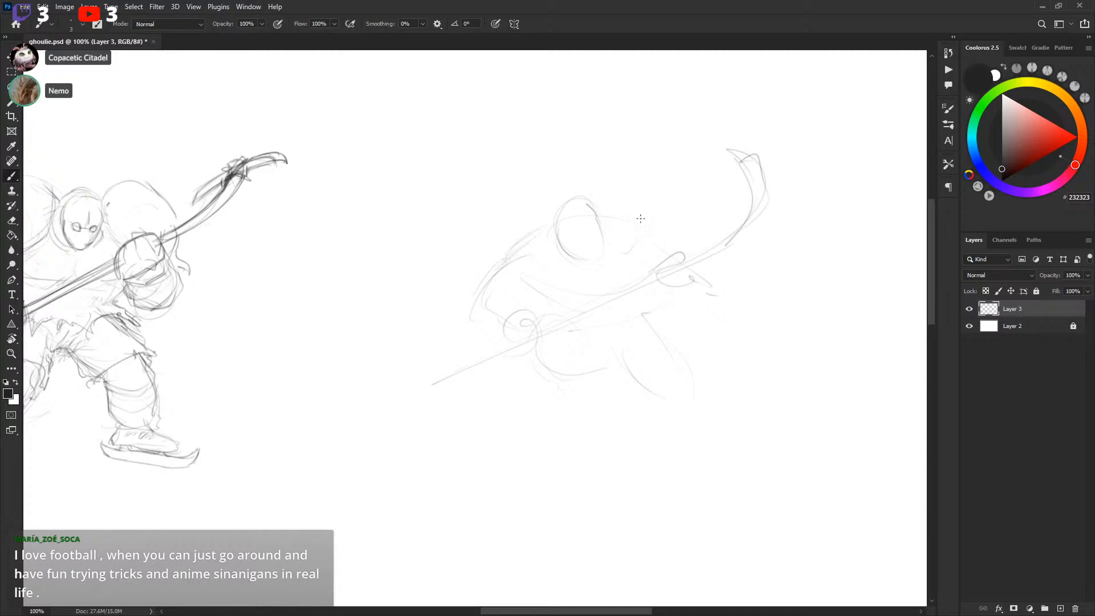
Refine the second player's head shape and add crossed guidelines on the face
{"action": "left_click_drag", "start_coordinate": [618, 218], "coordinate": [666, 248]}
{"action": "left_click_drag", "start_coordinate": [601, 216], "coordinate": [647, 222]}
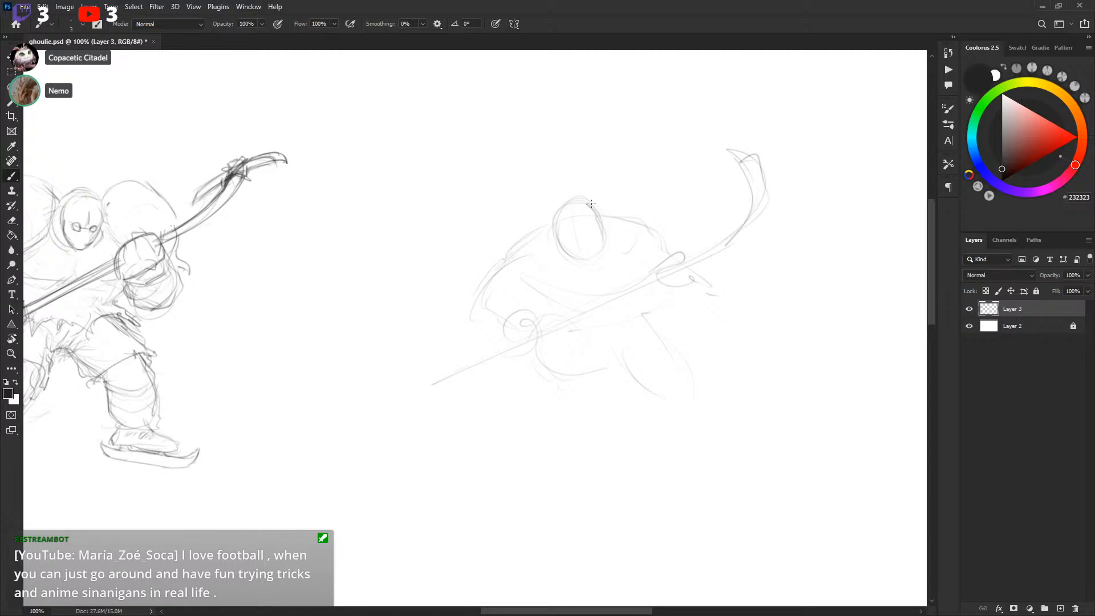
{"action": "left_click_drag", "start_coordinate": [598, 209], "coordinate": [604, 245]}
{"action": "key", "text": "x"}
{"action": "mouse_move", "coordinate": [588, 204]}
{"action": "left_mouse_down"}
{"action": "mouse_move", "coordinate": [597, 215]}
{"action": "mouse_move", "coordinate": [583, 256]}
{"action": "left_mouse_up"}
{"action": "key", "text": "x"}
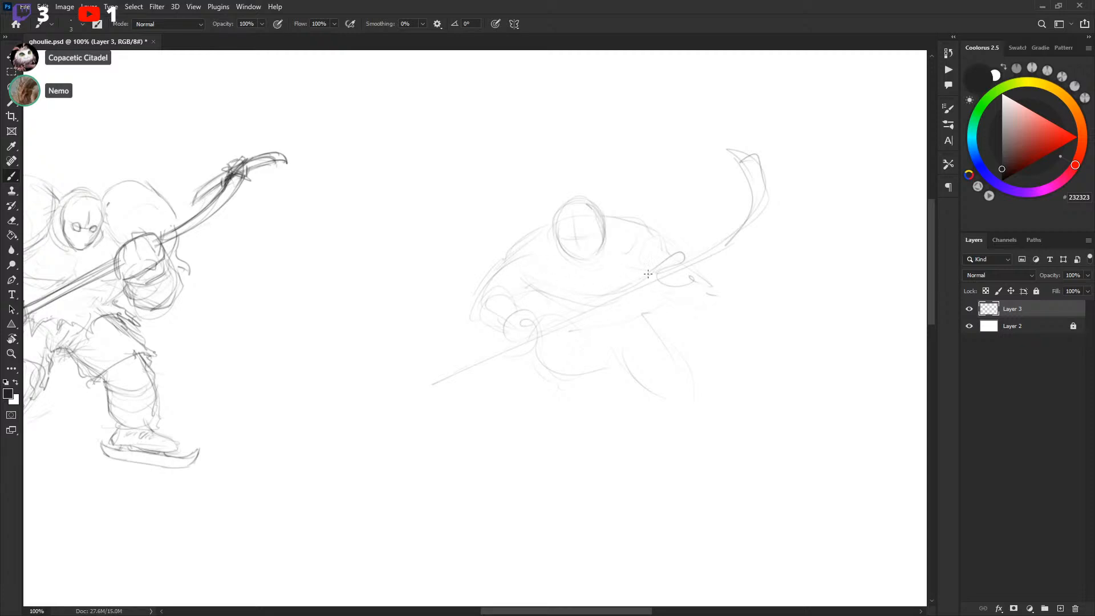
Sketch the second player's legs extending down toward the lower right
{"action": "scroll", "coordinate": [657, 316], "scroll_direction": "down", "scroll_amount": 1}
{"action": "scroll", "coordinate": [658, 315], "scroll_direction": "right", "scroll_amount": 1}
{"action": "left_click_drag", "start_coordinate": [633, 306], "coordinate": [600, 324]}
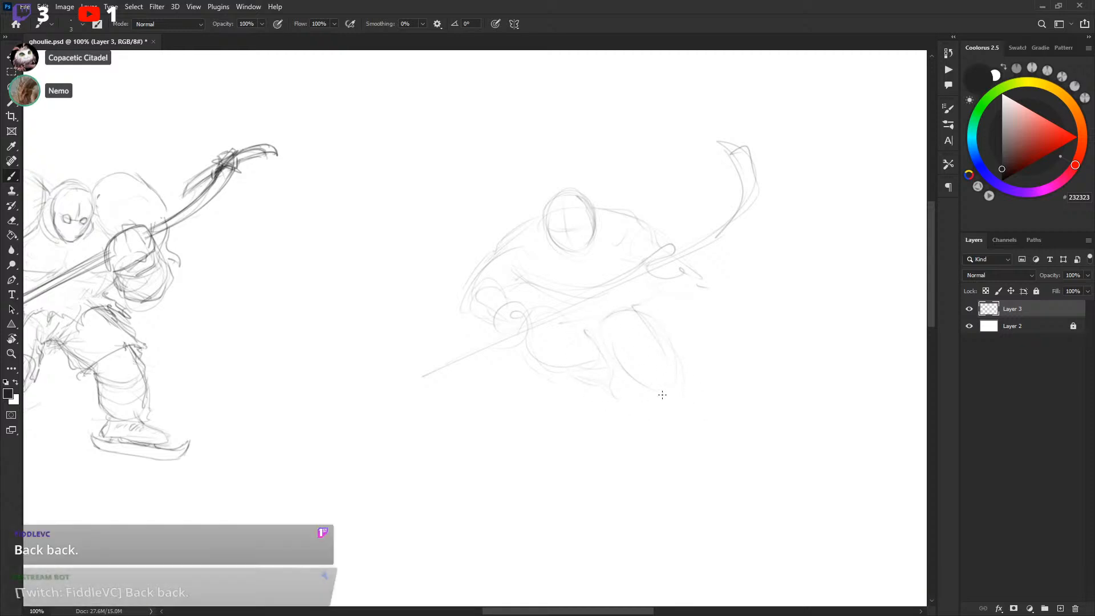
{"action": "left_click_drag", "start_coordinate": [650, 402], "coordinate": [677, 424]}
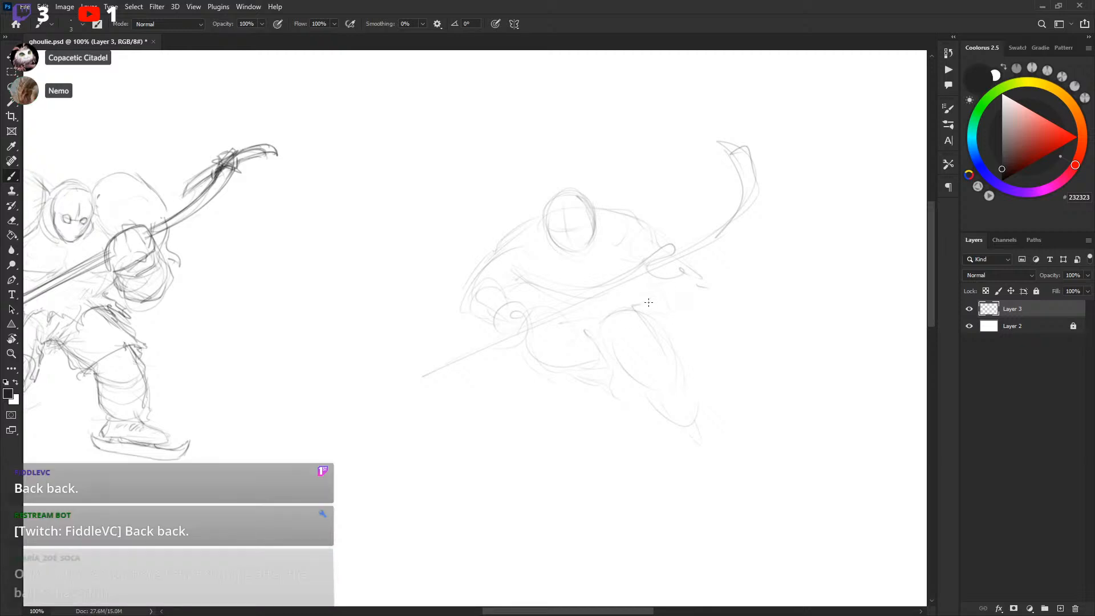
{"action": "left_click_drag", "start_coordinate": [657, 288], "coordinate": [666, 328]}
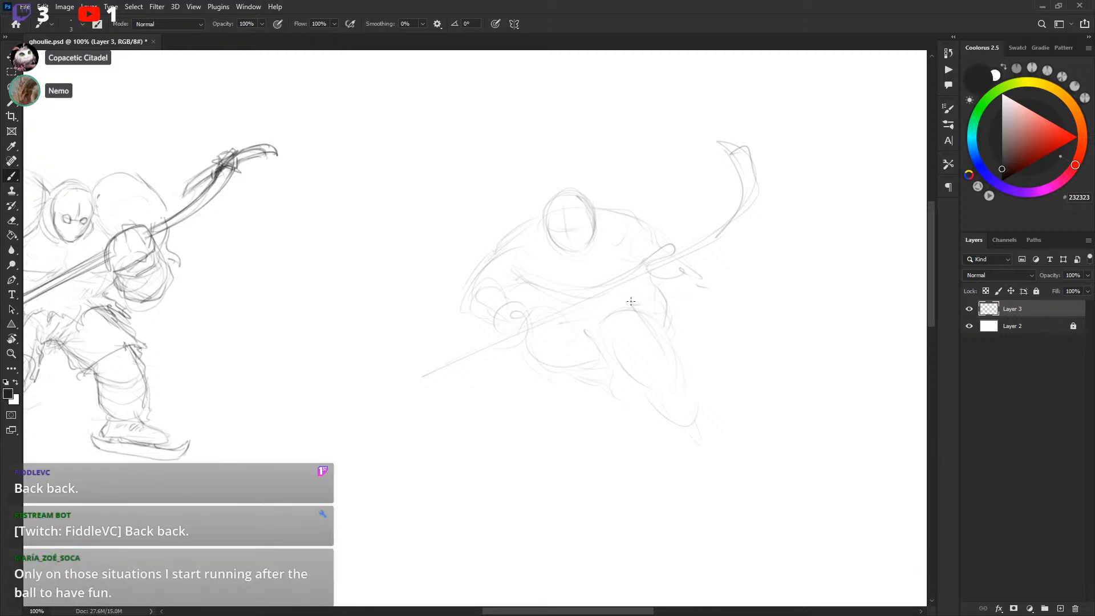
Lasso the second player's legs and scale them down slightly with Free Transform
{"action": "key", "text": "l"}
{"action": "mouse_move", "coordinate": [530, 331]}
{"action": "left_mouse_down"}
{"action": "mouse_move", "coordinate": [667, 481]}
{"action": "mouse_move", "coordinate": [679, 325]}
{"action": "mouse_move", "coordinate": [648, 284]}
{"action": "mouse_move", "coordinate": [530, 331]}
{"action": "left_mouse_up"}
{"action": "key", "text": "ctrl+t"}
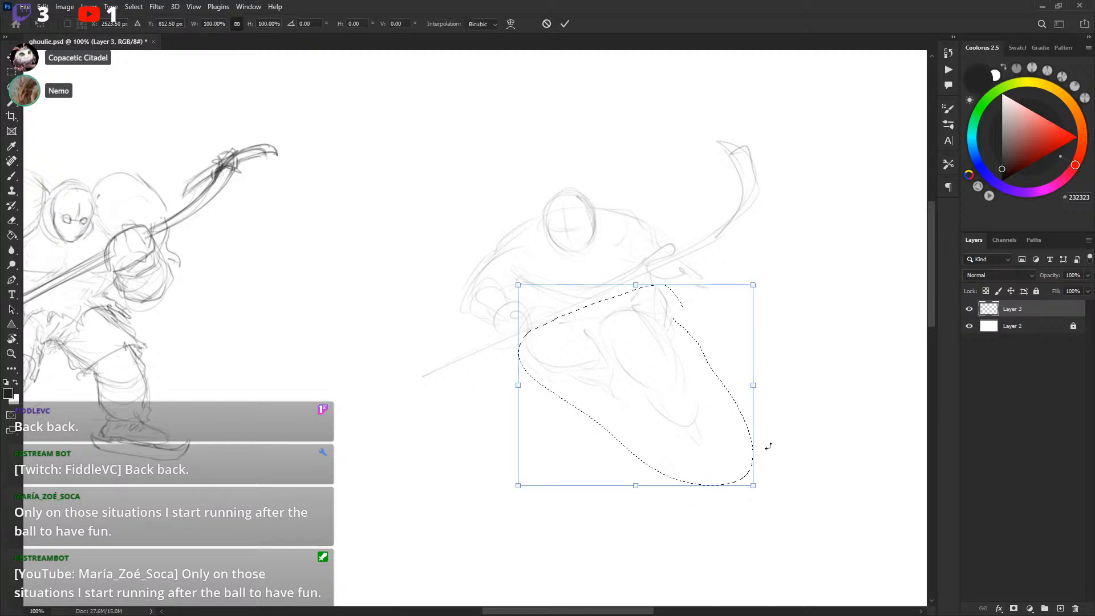
{"action": "left_click_drag", "start_coordinate": [754, 483], "coordinate": [722, 458]}
{"action": "left_click_drag", "start_coordinate": [689, 417], "coordinate": [702, 421]}
{"action": "key", "text": "Return"}
{"action": "key", "text": "ctrl+d"}
{"action": "key", "text": "b"}
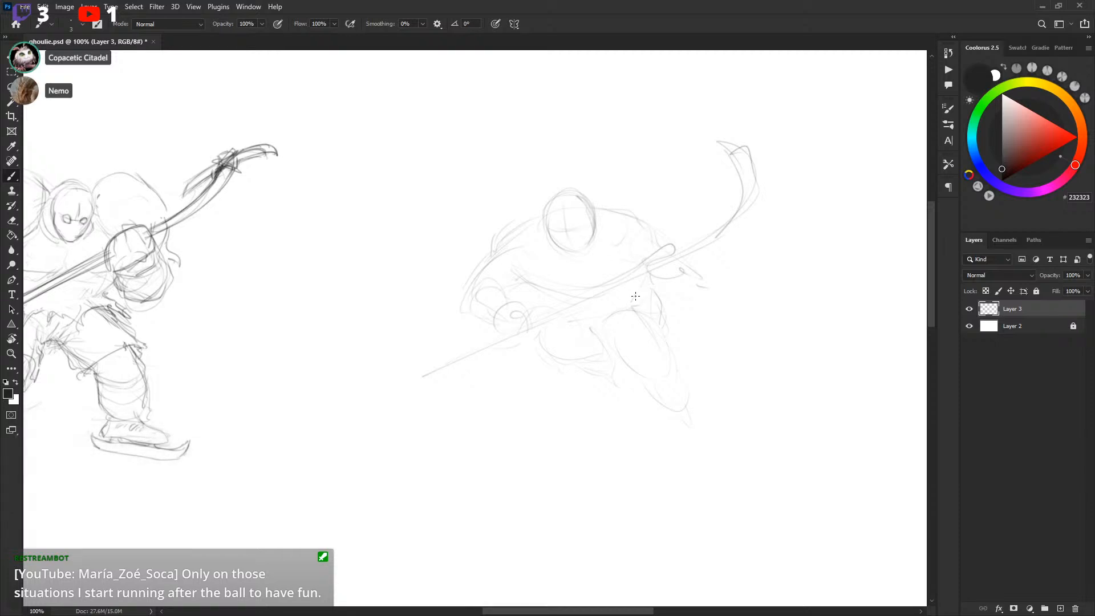
Redraw the second player's shoulder outlines on both sides of the head
{"action": "scroll", "coordinate": [665, 268], "scroll_direction": "left", "scroll_amount": 2}
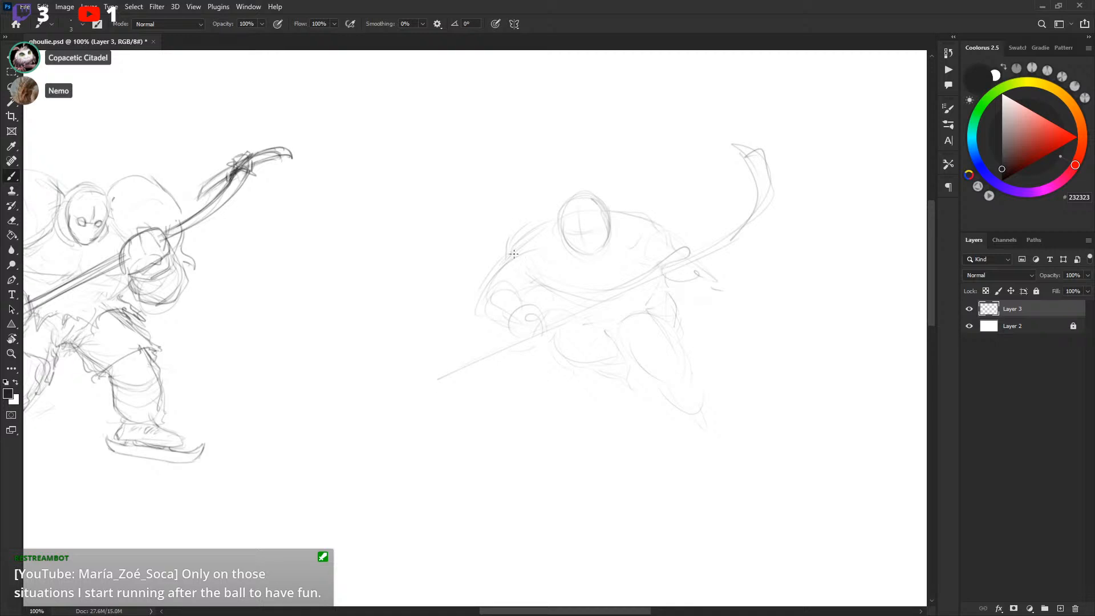
{"action": "left_click_drag", "start_coordinate": [548, 216], "coordinate": [508, 242]}
{"action": "mouse_move", "coordinate": [609, 211]}
{"action": "left_mouse_down"}
{"action": "mouse_move", "coordinate": [654, 206]}
{"action": "mouse_move", "coordinate": [676, 246]}
{"action": "left_mouse_up"}
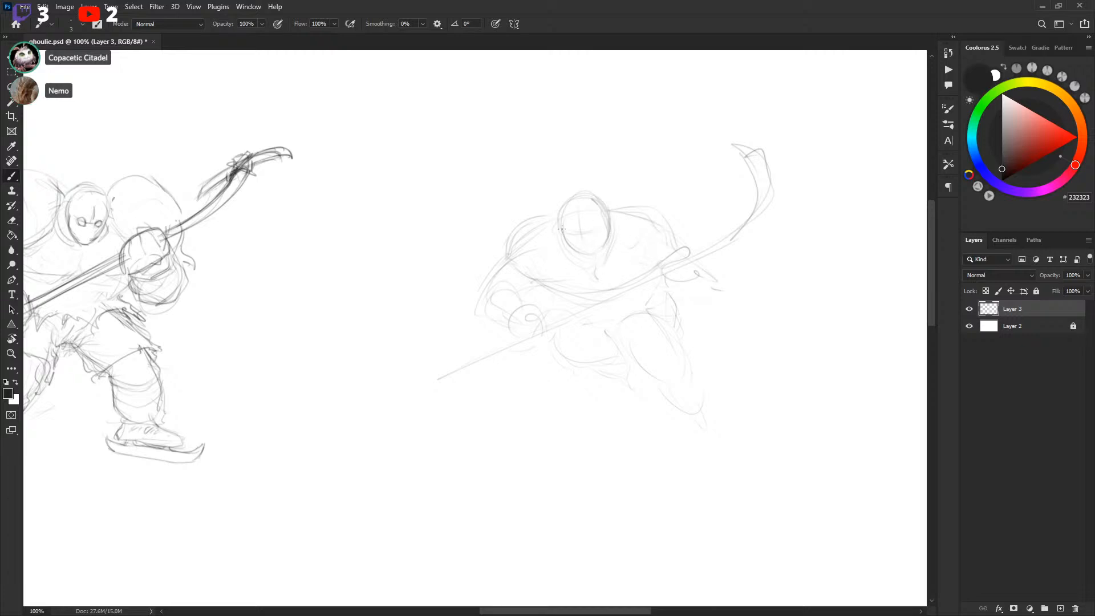
{"action": "mouse_move", "coordinate": [702, 287]}
{"action": "left_mouse_down"}
{"action": "mouse_move", "coordinate": [697, 262]}
{"action": "mouse_move", "coordinate": [699, 275]}
{"action": "left_mouse_up"}
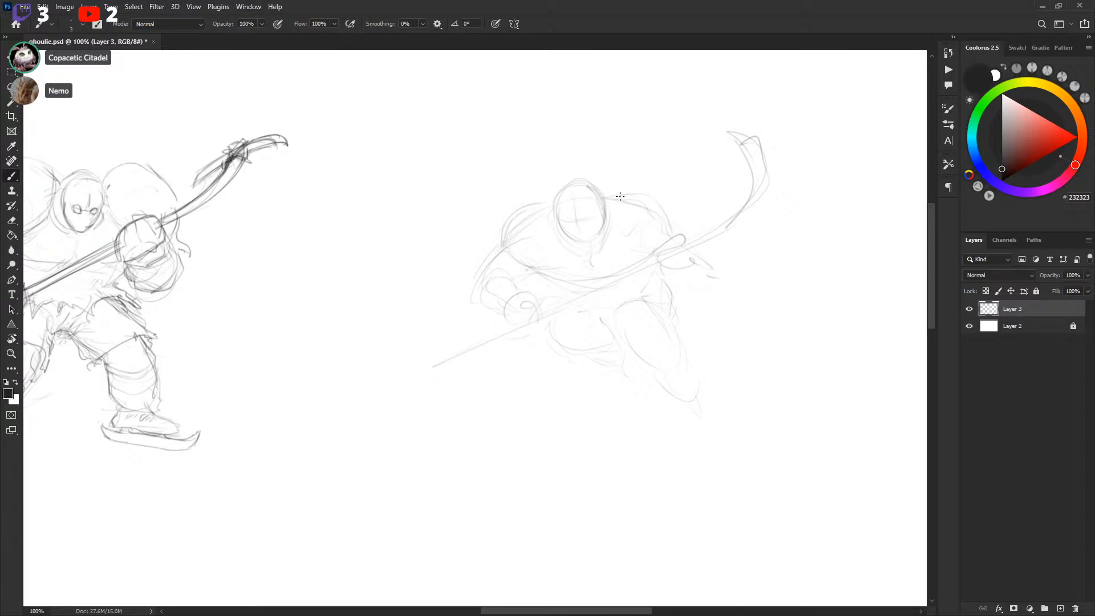
Refine the second player's shoulder and arm contours
{"action": "key", "text": "l"}
{"action": "left_click_drag", "start_coordinate": [646, 201], "coordinate": [640, 193]}
{"action": "key", "text": "b"}
{"action": "left_click_drag", "start_coordinate": [758, 251], "coordinate": [655, 240]}
{"action": "left_click_drag", "start_coordinate": [599, 394], "coordinate": [732, 276]}
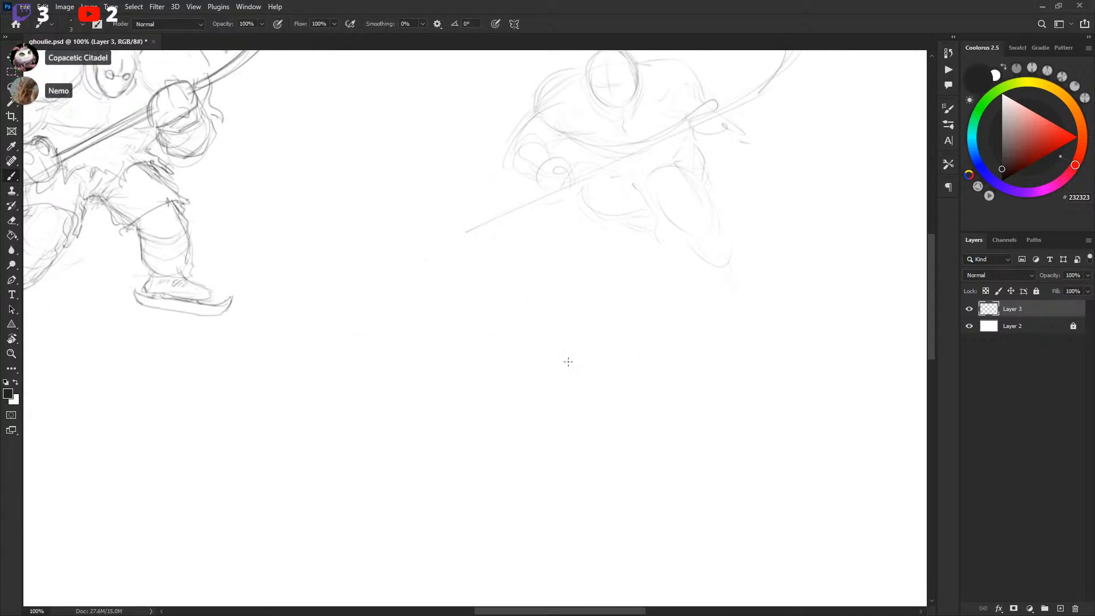
{"action": "left_click_drag", "start_coordinate": [563, 374], "coordinate": [603, 281]}
{"action": "mouse_move", "coordinate": [528, 326]}
{"action": "left_mouse_down"}
{"action": "mouse_move", "coordinate": [768, 426]}
{"action": "mouse_move", "coordinate": [733, 479]}
{"action": "mouse_move", "coordinate": [587, 382]}
{"action": "mouse_move", "coordinate": [556, 330]}
{"action": "left_mouse_up"}
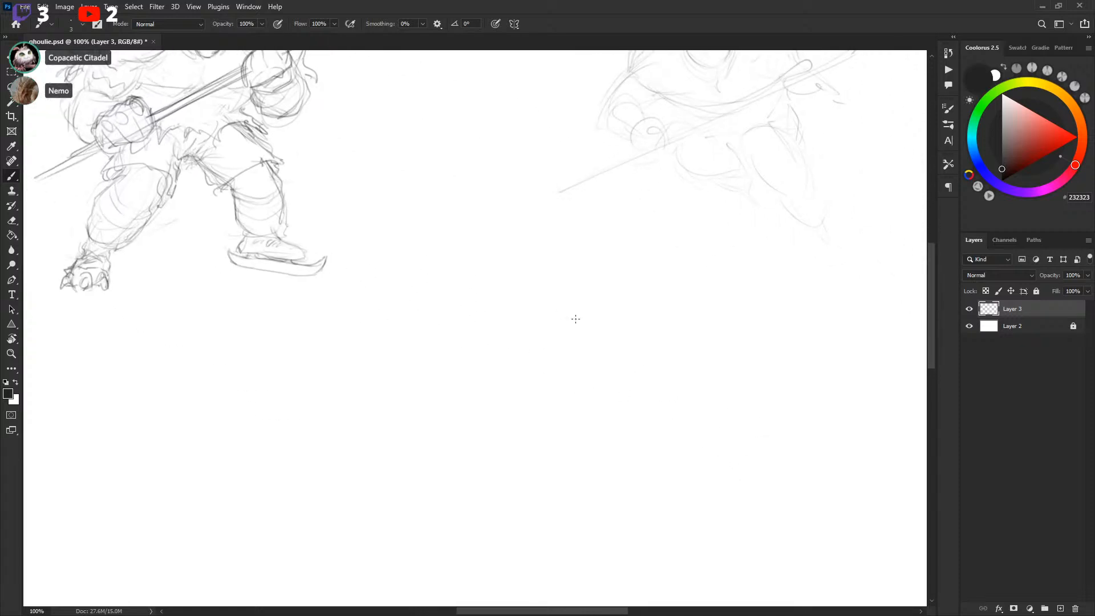
{"action": "mouse_move", "coordinate": [760, 284]}
{"action": "left_mouse_down"}
{"action": "mouse_move", "coordinate": [552, 403]}
{"action": "mouse_move", "coordinate": [631, 261]}
{"action": "left_mouse_up"}
{"action": "mouse_move", "coordinate": [506, 185]}
{"action": "left_mouse_down"}
{"action": "mouse_move", "coordinate": [528, 210]}
{"action": "mouse_move", "coordinate": [546, 197]}
{"action": "mouse_move", "coordinate": [526, 211]}
{"action": "left_mouse_up"}
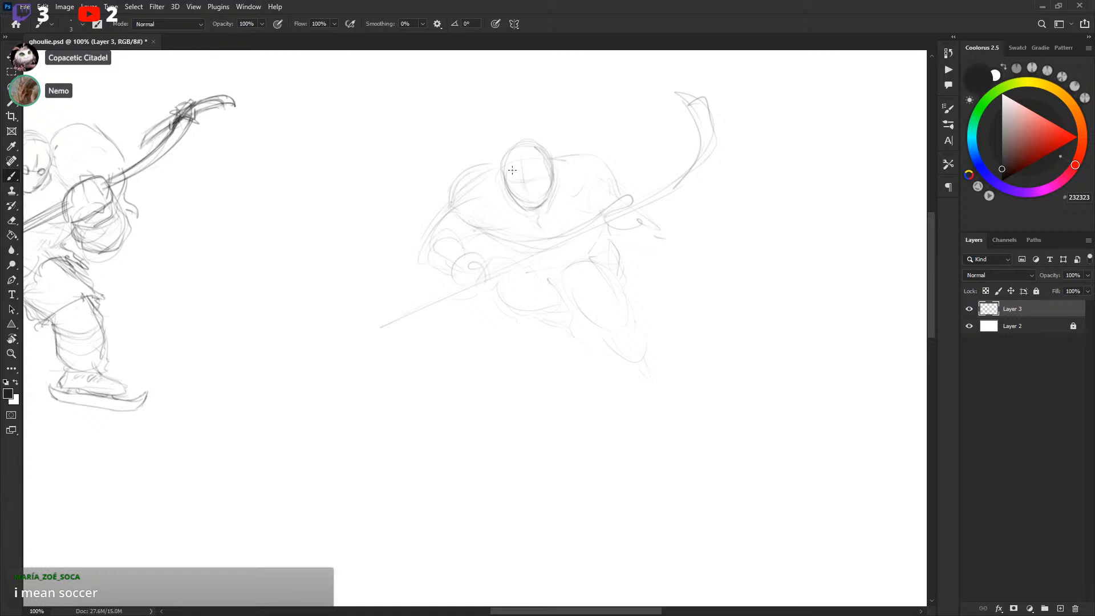
Draw the mask's eye holes and refine the top of the head
{"action": "left_click_drag", "start_coordinate": [519, 189], "coordinate": [517, 184]}
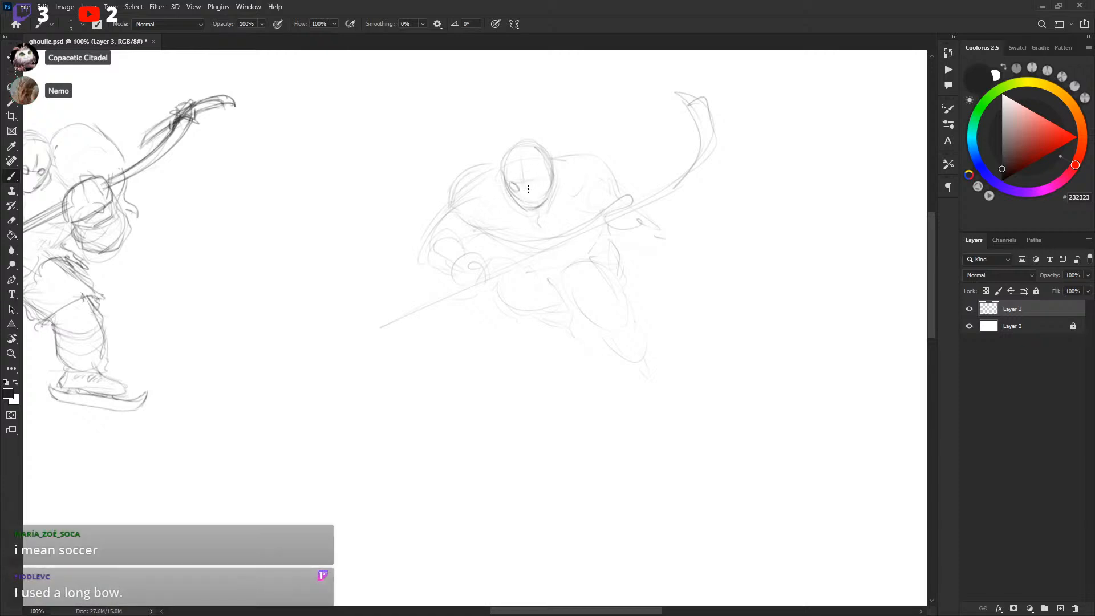
{"action": "left_click_drag", "start_coordinate": [540, 180], "coordinate": [536, 187]}
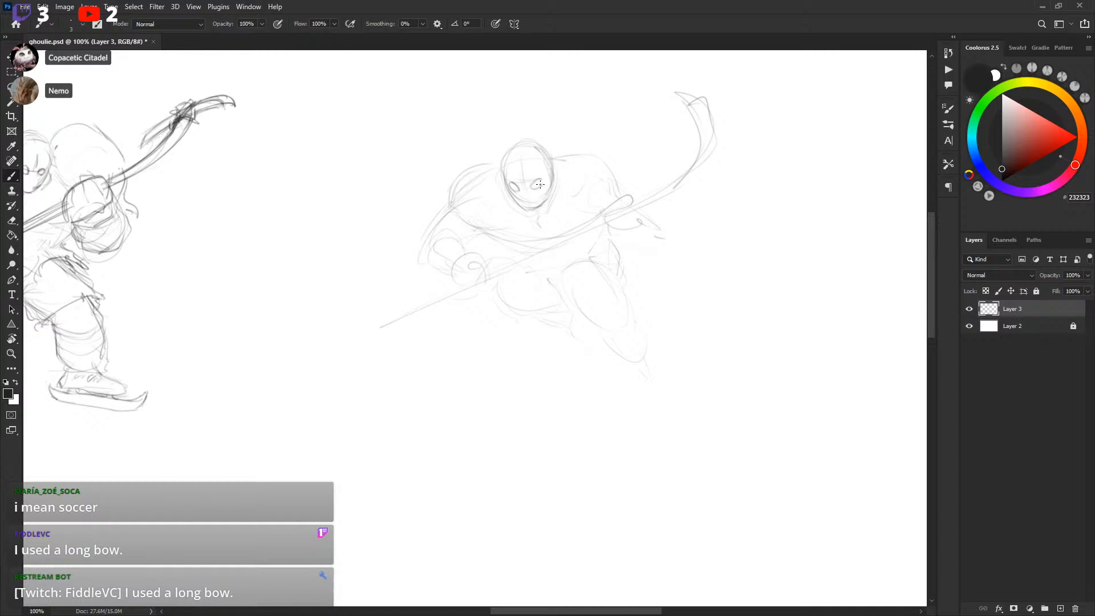
{"action": "left_click_drag", "start_coordinate": [556, 157], "coordinate": [589, 151]}
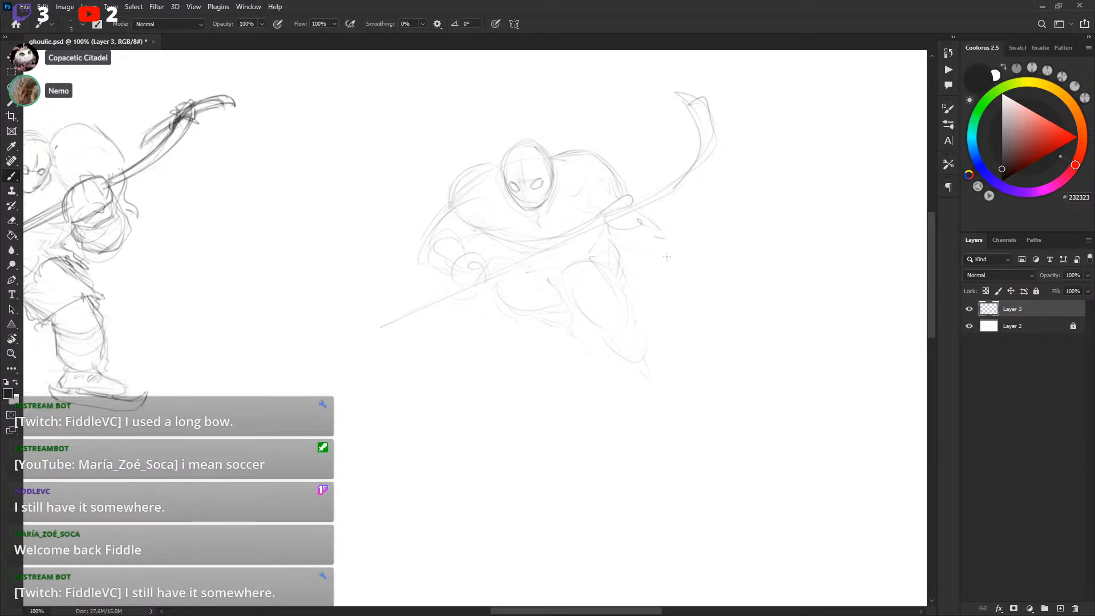
Sketch the second player's right glove gripping the stick
{"action": "key", "text": "x"}
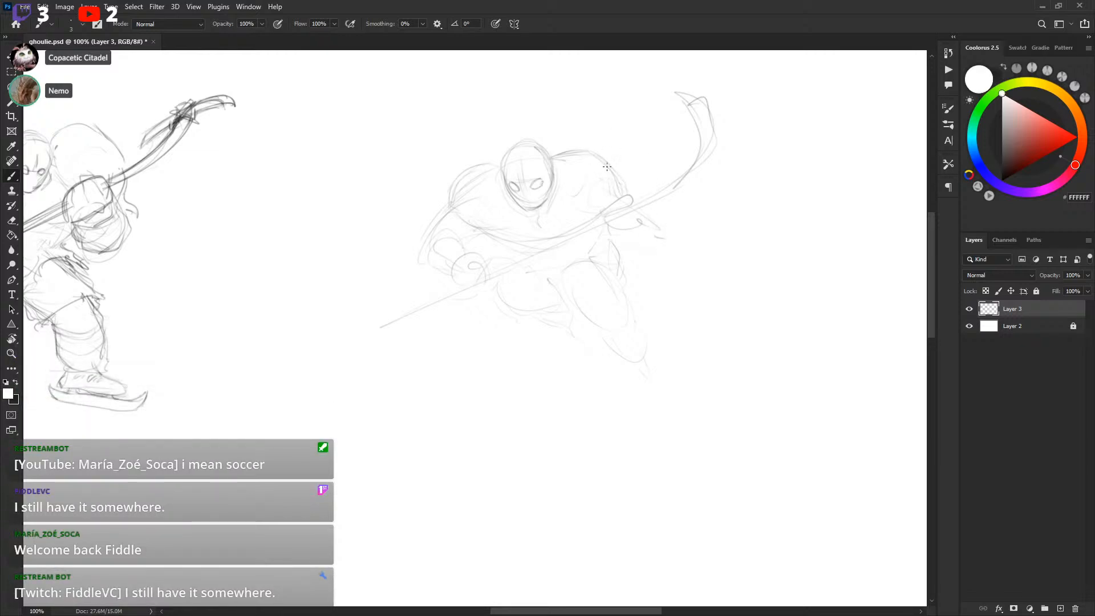
{"action": "key", "text": "x"}
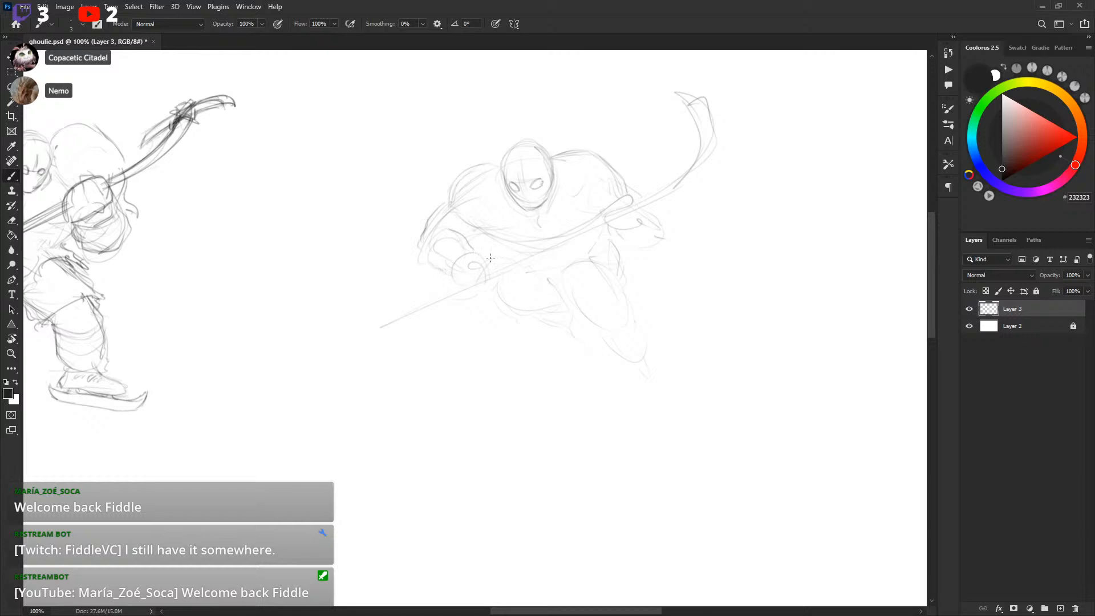
{"action": "mouse_move", "coordinate": [610, 231]}
{"action": "left_mouse_down"}
{"action": "mouse_move", "coordinate": [624, 251]}
{"action": "mouse_move", "coordinate": [666, 246]}
{"action": "left_mouse_up"}
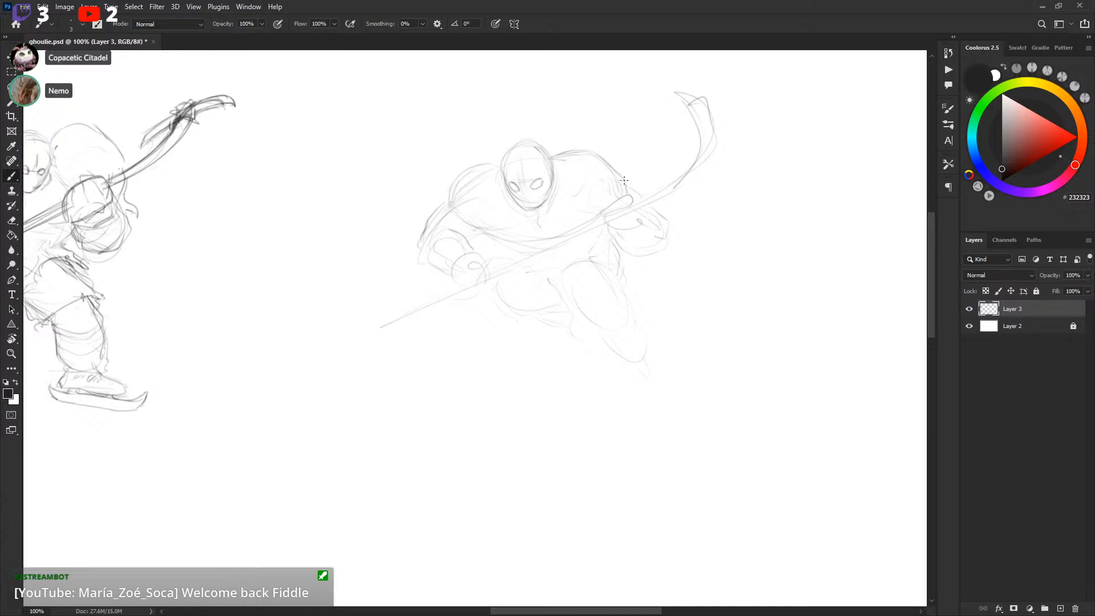
{"action": "left_click_drag", "start_coordinate": [707, 222], "coordinate": [714, 209]}
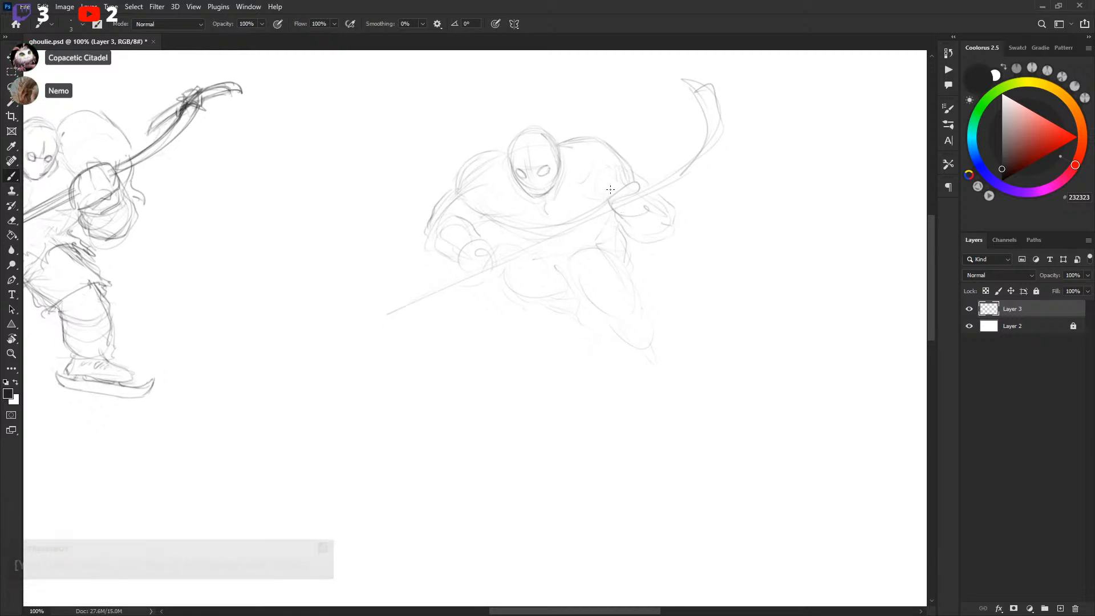
{"action": "mouse_move", "coordinate": [617, 187]}
{"action": "left_mouse_down"}
{"action": "mouse_move", "coordinate": [651, 195]}
{"action": "mouse_move", "coordinate": [636, 208]}
{"action": "mouse_move", "coordinate": [605, 204]}
{"action": "mouse_move", "coordinate": [628, 217]}
{"action": "left_mouse_up"}
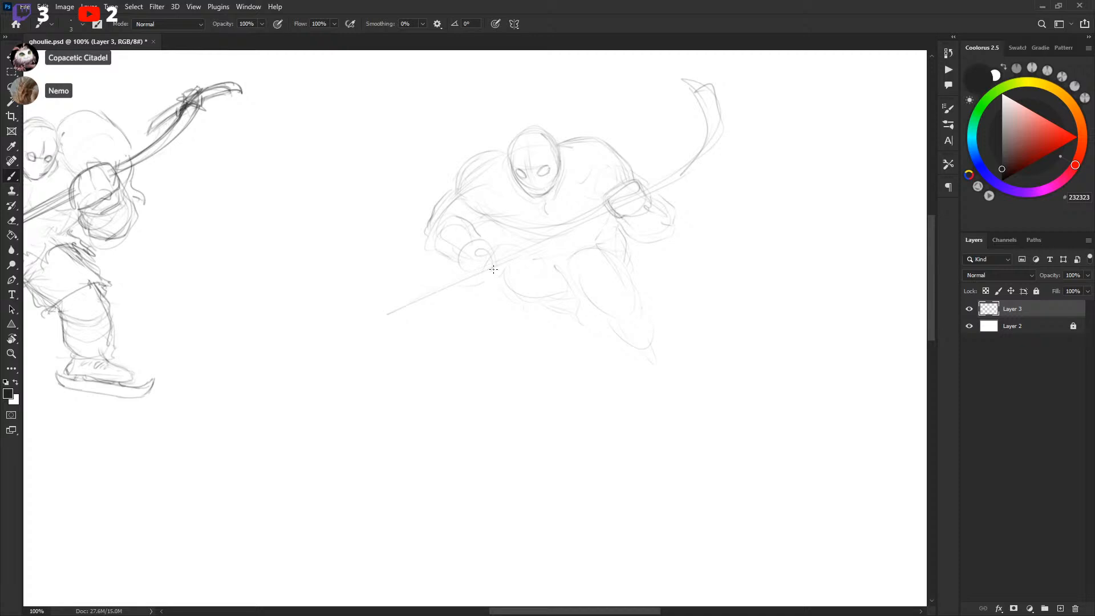
Sketch the second player's left glove around the stick shaft
{"action": "mouse_move", "coordinate": [469, 261]}
{"action": "left_mouse_down"}
{"action": "mouse_move", "coordinate": [463, 285]}
{"action": "mouse_move", "coordinate": [491, 252]}
{"action": "left_mouse_up"}
{"action": "left_click_drag", "start_coordinate": [465, 288], "coordinate": [502, 275]}
{"action": "left_click_drag", "start_coordinate": [432, 234], "coordinate": [449, 260]}
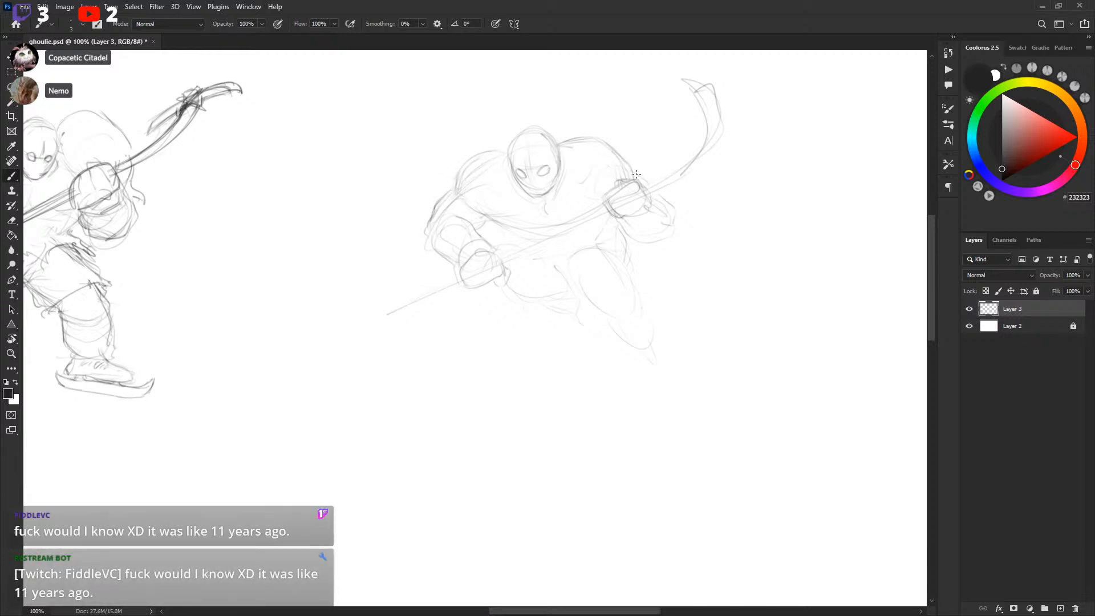
{"action": "left_click_drag", "start_coordinate": [713, 251], "coordinate": [695, 275]}
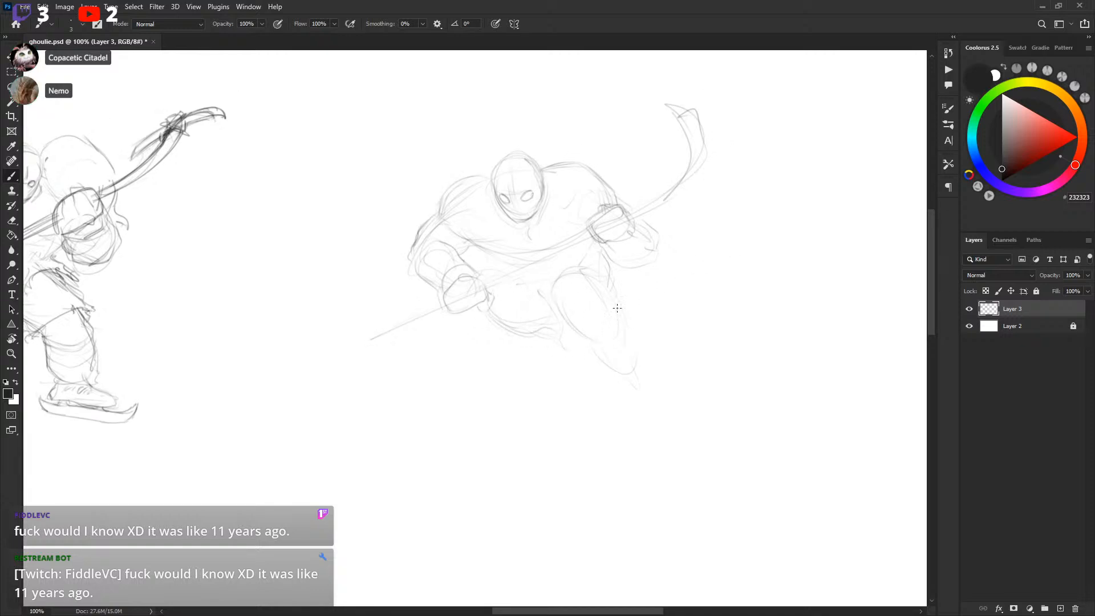
{"action": "mouse_move", "coordinate": [621, 319]}
{"action": "left_mouse_down"}
{"action": "mouse_move", "coordinate": [635, 390]}
{"action": "mouse_move", "coordinate": [661, 374]}
{"action": "left_mouse_up"}
{"action": "key", "text": "ctrl+z"}
{"action": "left_click_drag", "start_coordinate": [596, 348], "coordinate": [628, 388]}
{"action": "key", "text": "ctrl+z"}
{"action": "key", "text": "ctrl+z"}
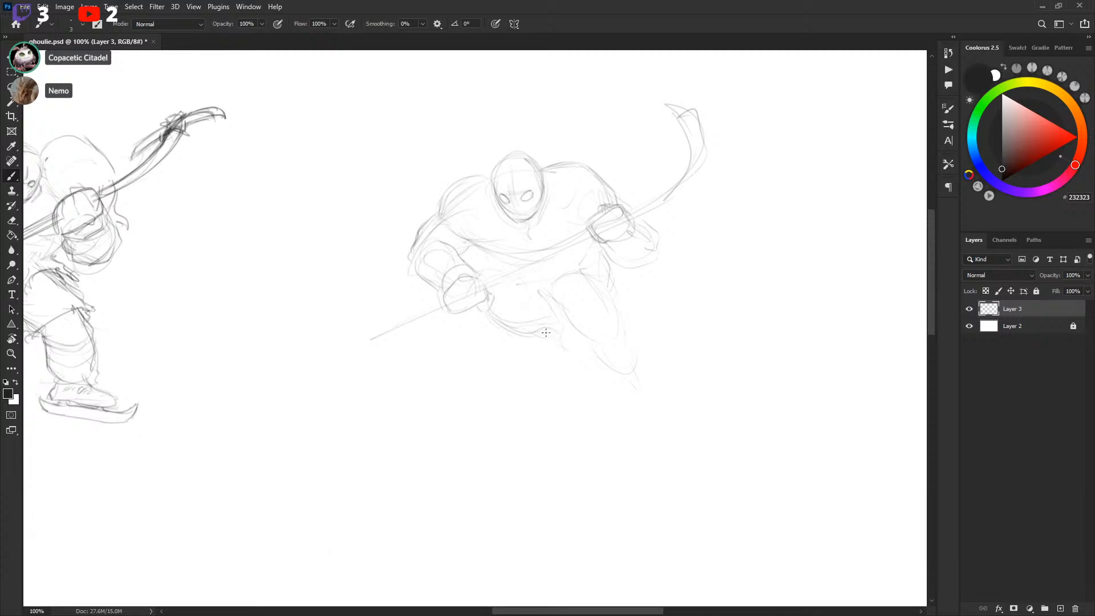
Redraw the second player's legs and skates angling down to the lower right
{"action": "mouse_move", "coordinate": [562, 360]}
{"action": "left_mouse_down"}
{"action": "mouse_move", "coordinate": [552, 329]}
{"action": "mouse_move", "coordinate": [581, 363]}
{"action": "left_mouse_up"}
{"action": "mouse_move", "coordinate": [563, 321]}
{"action": "left_mouse_down"}
{"action": "mouse_move", "coordinate": [591, 375]}
{"action": "mouse_move", "coordinate": [635, 376]}
{"action": "left_mouse_up"}
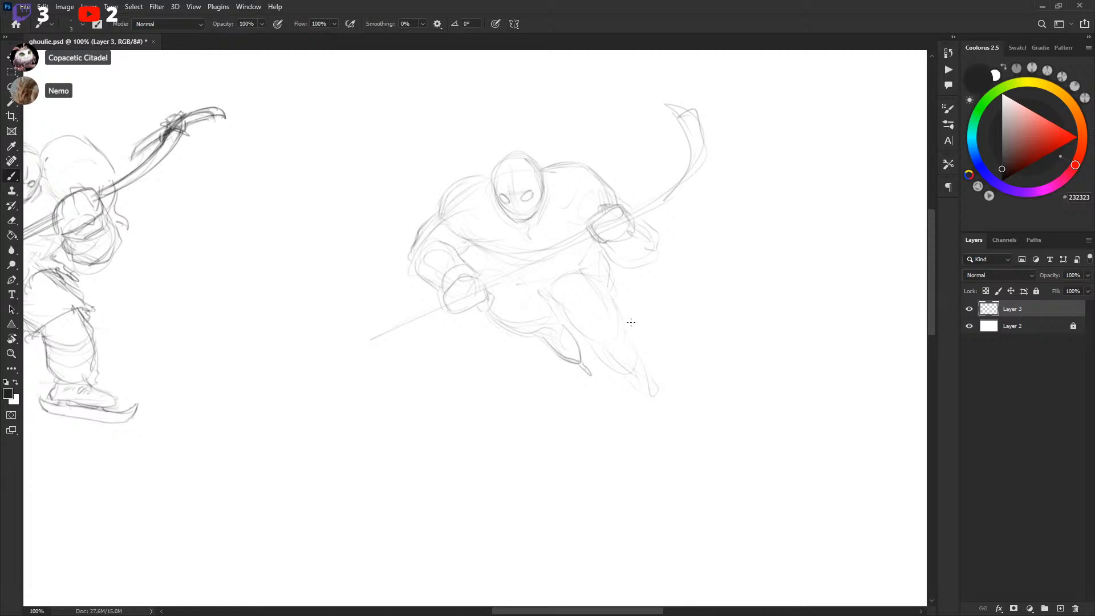
{"action": "left_click_drag", "start_coordinate": [619, 296], "coordinate": [564, 349]}
{"action": "left_click_drag", "start_coordinate": [611, 277], "coordinate": [656, 392]}
{"action": "left_click_drag", "start_coordinate": [571, 321], "coordinate": [630, 393]}
{"action": "left_click_drag", "start_coordinate": [588, 342], "coordinate": [629, 393]}
{"action": "left_click_drag", "start_coordinate": [614, 287], "coordinate": [657, 435]}
{"action": "left_click_drag", "start_coordinate": [663, 406], "coordinate": [678, 443]}
{"action": "left_click_drag", "start_coordinate": [687, 328], "coordinate": [695, 339]}
{"action": "key", "text": "ctrl+z"}
{"action": "key", "text": "ctrl+z"}
{"action": "key", "text": "ctrl+z"}
{"action": "key", "text": "ctrl+z"}
{"action": "mouse_move", "coordinate": [627, 373]}
{"action": "left_mouse_down"}
{"action": "mouse_move", "coordinate": [623, 388]}
{"action": "mouse_move", "coordinate": [674, 377]}
{"action": "mouse_move", "coordinate": [657, 350]}
{"action": "left_mouse_up"}
{"action": "mouse_move", "coordinate": [655, 349]}
{"action": "left_mouse_down"}
{"action": "mouse_move", "coordinate": [662, 398]}
{"action": "mouse_move", "coordinate": [694, 441]}
{"action": "left_mouse_up"}
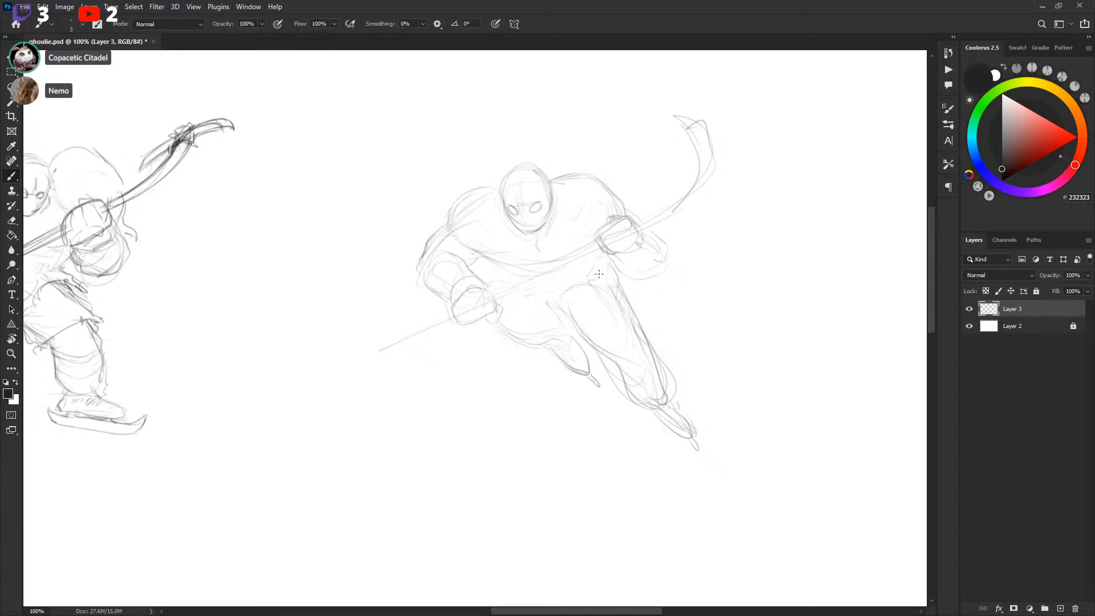
Lasso the second player's lower body and shift it down slightly
{"action": "key", "text": "l"}
{"action": "mouse_move", "coordinate": [505, 308]}
{"action": "left_mouse_down"}
{"action": "mouse_move", "coordinate": [734, 404]}
{"action": "mouse_move", "coordinate": [657, 307]}
{"action": "mouse_move", "coordinate": [576, 263]}
{"action": "left_mouse_up"}
{"action": "left_click_drag", "start_coordinate": [646, 341], "coordinate": [653, 371]}
{"action": "key", "text": "v"}
{"action": "key", "text": "b"}
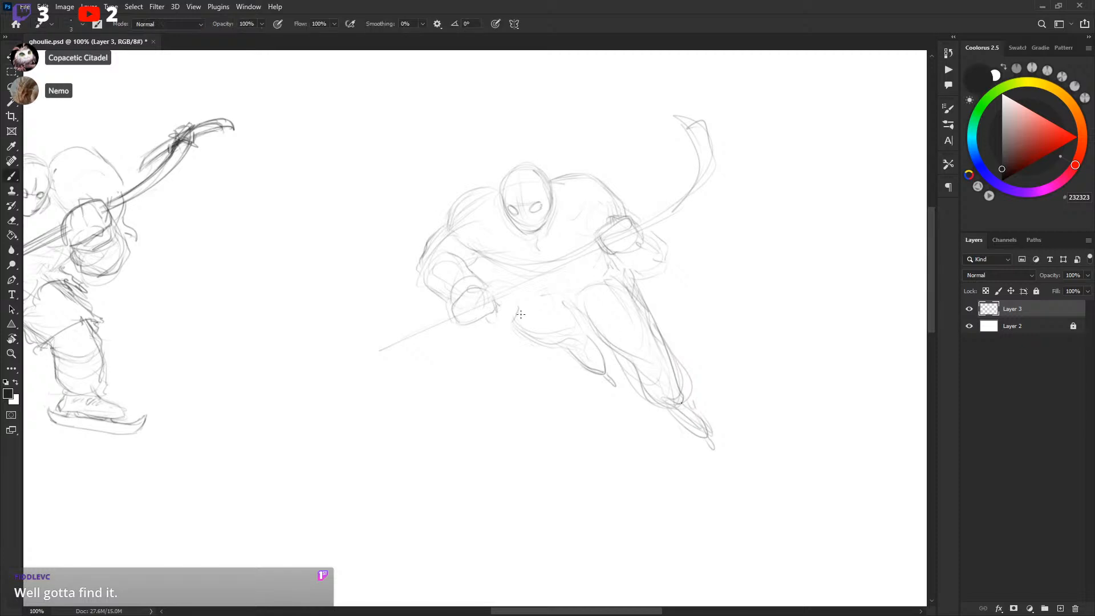
{"action": "left_click_drag", "start_coordinate": [512, 310], "coordinate": [535, 342]}
{"action": "mouse_move", "coordinate": [518, 294]}
{"action": "left_mouse_down"}
{"action": "mouse_move", "coordinate": [513, 311]}
{"action": "mouse_move", "coordinate": [553, 357]}
{"action": "left_mouse_up"}
{"action": "left_click_drag", "start_coordinate": [511, 315], "coordinate": [548, 290]}
{"action": "mouse_move", "coordinate": [451, 312]}
{"action": "left_mouse_down"}
{"action": "mouse_move", "coordinate": [396, 356]}
{"action": "mouse_move", "coordinate": [443, 320]}
{"action": "mouse_move", "coordinate": [540, 279]}
{"action": "left_mouse_up"}
{"action": "key", "text": "ctrl+z"}
{"action": "key", "text": "ctrl+z"}
{"action": "key", "text": "ctrl+z"}
{"action": "key", "text": "ctrl+z"}
Redraw the hockey stick shaft through both gloves up to the curved blade
{"action": "left_click_drag", "start_coordinate": [399, 341], "coordinate": [599, 246]}
{"action": "left_click_drag", "start_coordinate": [508, 285], "coordinate": [599, 244]}
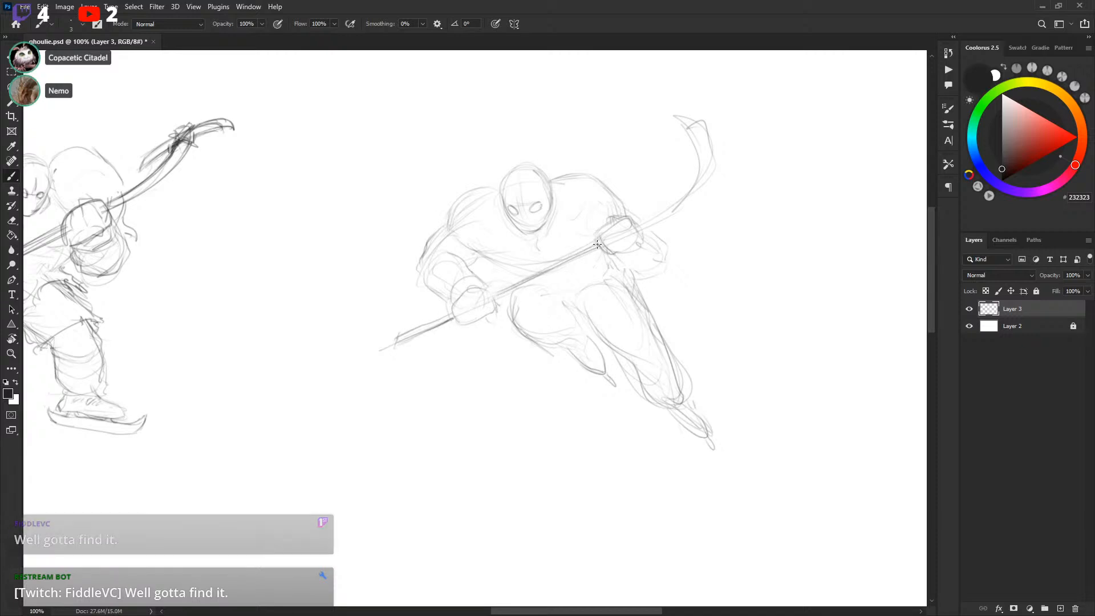
{"action": "mouse_move", "coordinate": [497, 301]}
{"action": "left_mouse_down"}
{"action": "mouse_move", "coordinate": [681, 199]}
{"action": "mouse_move", "coordinate": [677, 210]}
{"action": "mouse_move", "coordinate": [714, 134]}
{"action": "mouse_move", "coordinate": [686, 114]}
{"action": "mouse_move", "coordinate": [695, 108]}
{"action": "mouse_move", "coordinate": [712, 166]}
{"action": "left_mouse_up"}
{"action": "left_click_drag", "start_coordinate": [705, 126], "coordinate": [713, 162]}
{"action": "left_click_drag", "start_coordinate": [690, 109], "coordinate": [686, 131]}
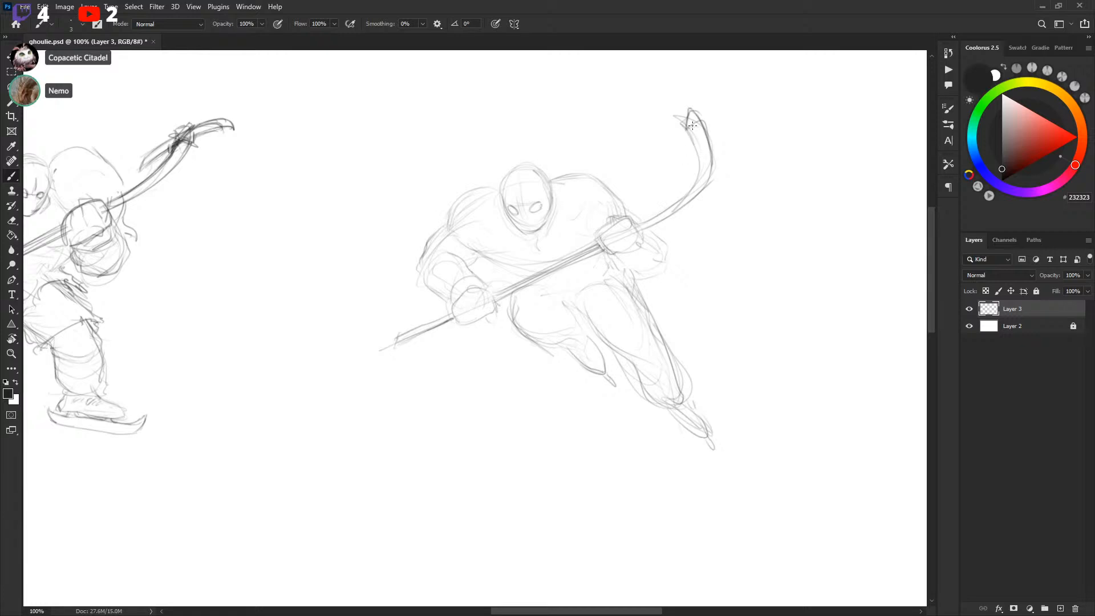
{"action": "mouse_move", "coordinate": [726, 147]}
{"action": "left_mouse_down"}
{"action": "mouse_move", "coordinate": [717, 166]}
{"action": "mouse_move", "coordinate": [707, 122]}
{"action": "mouse_move", "coordinate": [725, 112]}
{"action": "left_mouse_up"}
{"action": "left_click_drag", "start_coordinate": [720, 186], "coordinate": [699, 230]}
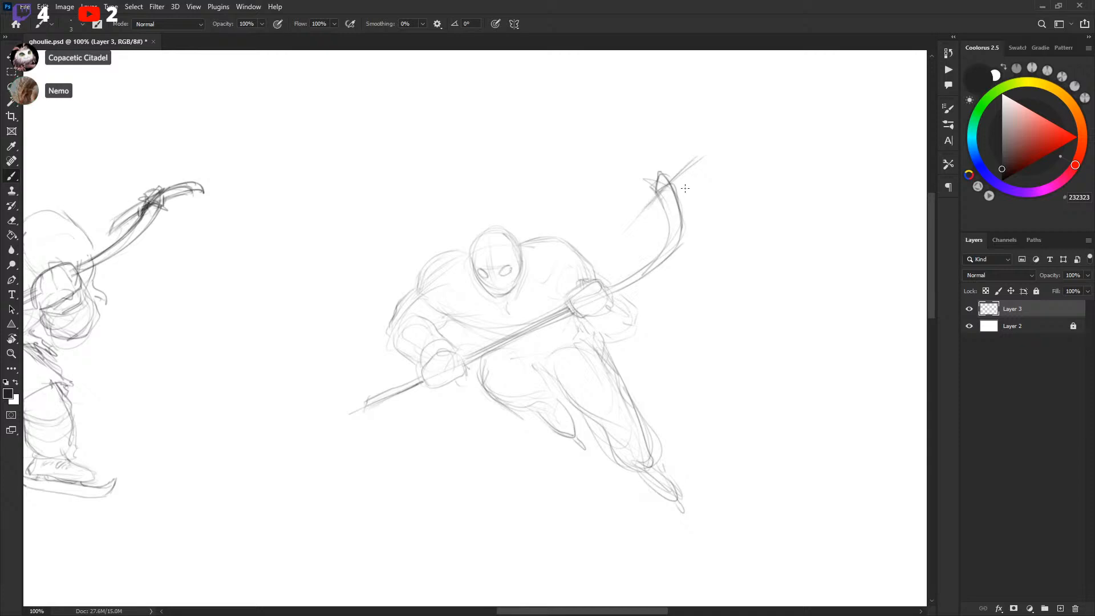
{"action": "key", "text": "ctrl+z"}
{"action": "key", "text": "ctrl+z"}
{"action": "key", "text": "ctrl+z"}
Redraw the curved blade at the top of the second player's stick
{"action": "mouse_move", "coordinate": [685, 214]}
{"action": "left_mouse_down"}
{"action": "mouse_move", "coordinate": [674, 192]}
{"action": "mouse_move", "coordinate": [683, 217]}
{"action": "mouse_move", "coordinate": [706, 207]}
{"action": "mouse_move", "coordinate": [617, 172]}
{"action": "left_mouse_up"}
{"action": "key", "text": "l"}
{"action": "left_click_drag", "start_coordinate": [673, 222], "coordinate": [655, 233]}
{"action": "key", "text": "ctrl+d"}
{"action": "key", "text": "b"}
{"action": "mouse_move", "coordinate": [653, 194]}
{"action": "left_mouse_down"}
{"action": "mouse_move", "coordinate": [639, 163]}
{"action": "mouse_move", "coordinate": [612, 144]}
{"action": "mouse_move", "coordinate": [662, 175]}
{"action": "mouse_move", "coordinate": [689, 255]}
{"action": "mouse_move", "coordinate": [664, 277]}
{"action": "mouse_move", "coordinate": [686, 249]}
{"action": "left_mouse_up"}
{"action": "mouse_move", "coordinate": [686, 245]}
{"action": "left_mouse_down"}
{"action": "mouse_move", "coordinate": [669, 203]}
{"action": "mouse_move", "coordinate": [640, 180]}
{"action": "mouse_move", "coordinate": [674, 184]}
{"action": "mouse_move", "coordinate": [678, 208]}
{"action": "left_mouse_up"}
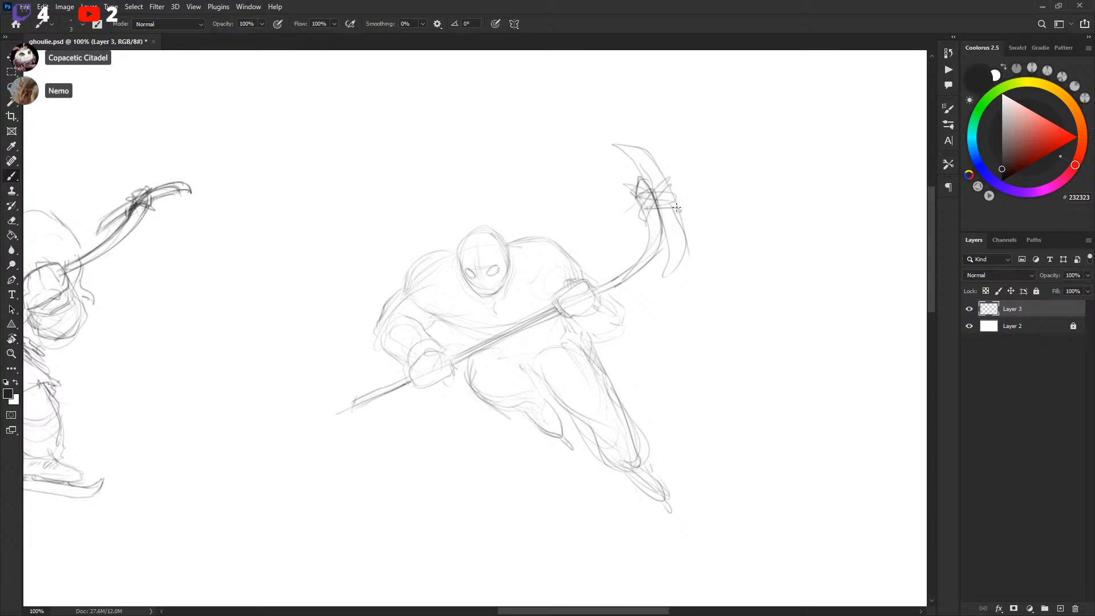
Sketch flowing hair strands above the second player's mask and touch up the stick blade
{"action": "left_click_drag", "start_coordinate": [724, 279], "coordinate": [741, 264]}
{"action": "left_click_drag", "start_coordinate": [709, 308], "coordinate": [719, 296]}
{"action": "mouse_move", "coordinate": [507, 184]}
{"action": "left_mouse_down"}
{"action": "mouse_move", "coordinate": [494, 164]}
{"action": "mouse_move", "coordinate": [557, 165]}
{"action": "left_mouse_up"}
{"action": "left_click_drag", "start_coordinate": [552, 238], "coordinate": [605, 181]}
{"action": "mouse_move", "coordinate": [555, 218]}
{"action": "left_mouse_down"}
{"action": "mouse_move", "coordinate": [571, 189]}
{"action": "mouse_move", "coordinate": [620, 178]}
{"action": "left_mouse_up"}
{"action": "left_click_drag", "start_coordinate": [719, 261], "coordinate": [726, 247]}
Lasso the whole second player and flip it horizontally so it faces the other way
{"action": "key", "text": "l"}
{"action": "mouse_move", "coordinate": [326, 309]}
{"action": "left_mouse_down"}
{"action": "mouse_move", "coordinate": [508, 521]}
{"action": "mouse_move", "coordinate": [402, 179]}
{"action": "left_mouse_up"}
{"action": "key", "text": "ctrl+t"}
{"action": "right_click", "coordinate": [651, 234]}
{"action": "left_click", "coordinate": [570, 458]}
{"action": "key", "text": "Return"}
{"action": "key", "text": "ctrl+d"}
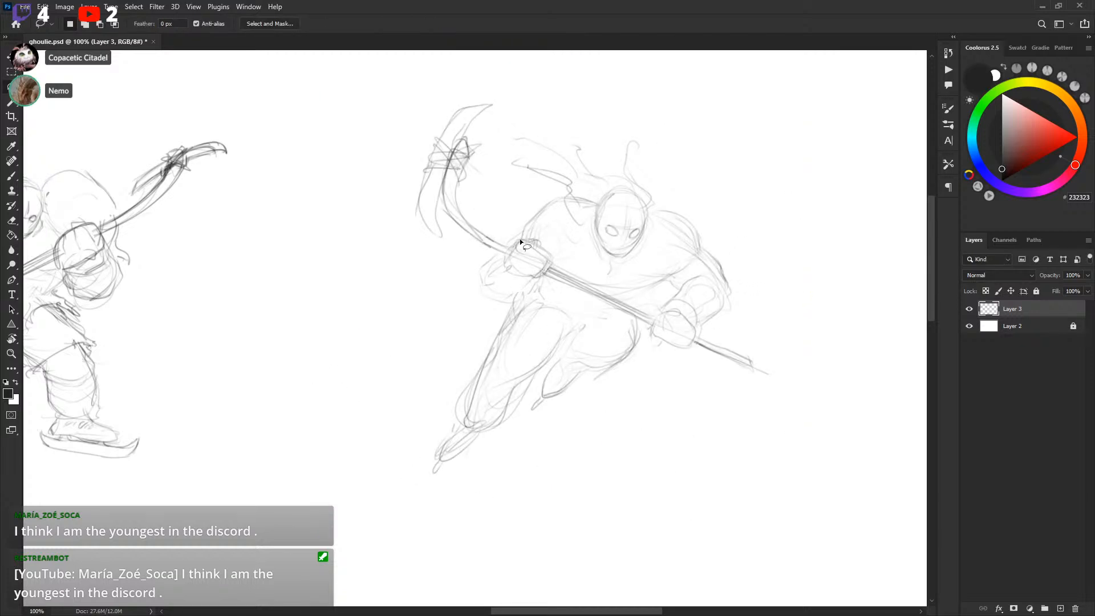
Sketch lines on the second player's near glove, arm and torso
{"action": "key", "text": "b"}
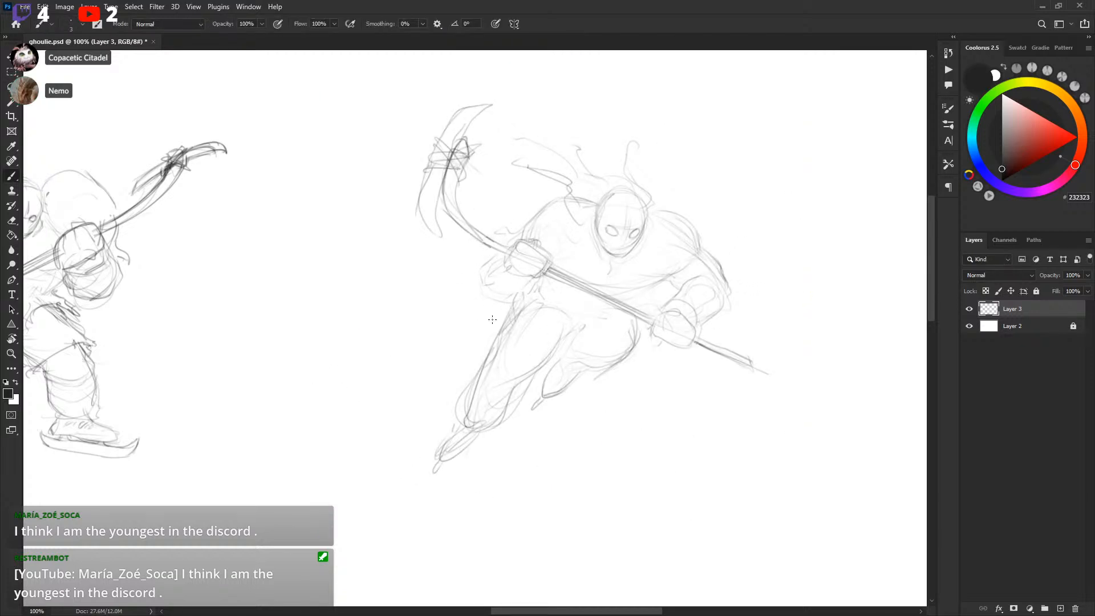
{"action": "left_click_drag", "start_coordinate": [496, 305], "coordinate": [488, 324]}
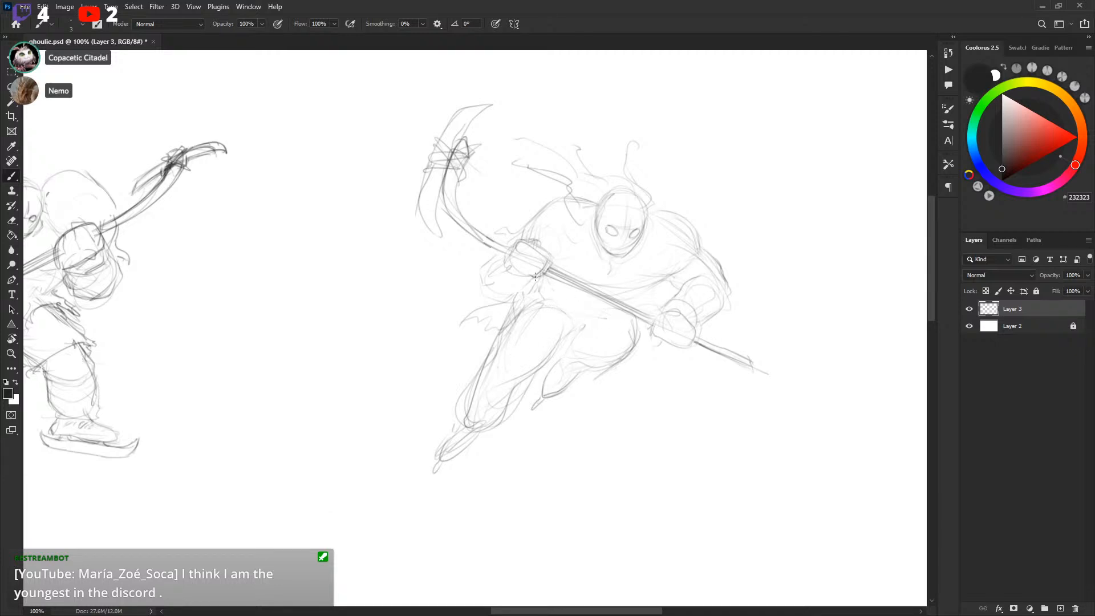
{"action": "mouse_move", "coordinate": [539, 295]}
{"action": "left_mouse_down"}
{"action": "mouse_move", "coordinate": [535, 342]}
{"action": "mouse_move", "coordinate": [562, 330]}
{"action": "mouse_move", "coordinate": [539, 330]}
{"action": "left_mouse_up"}
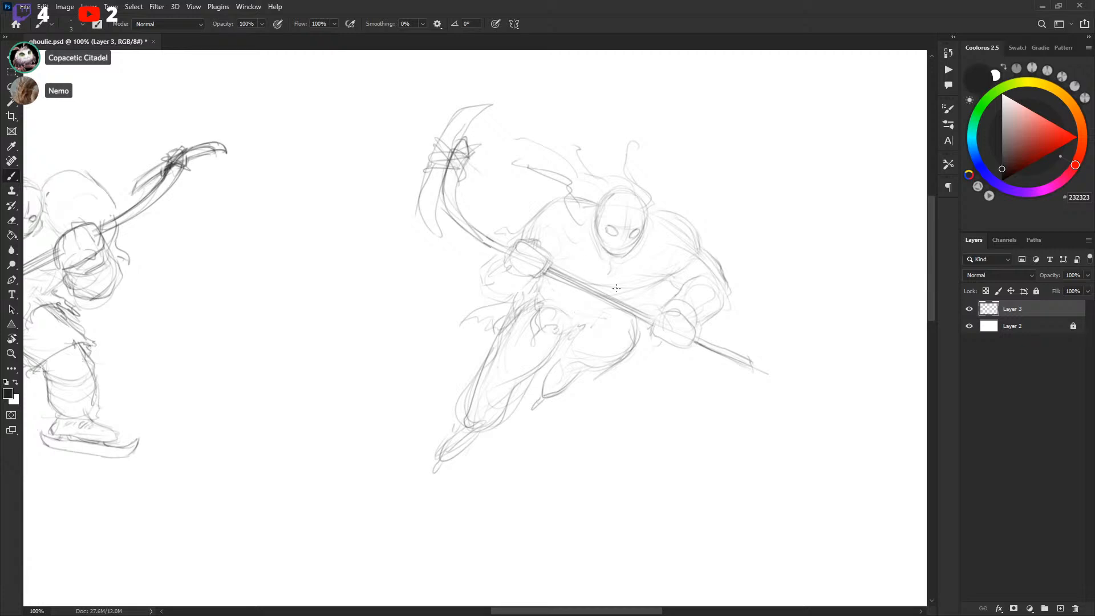
{"action": "left_click_drag", "start_coordinate": [583, 323], "coordinate": [572, 354]}
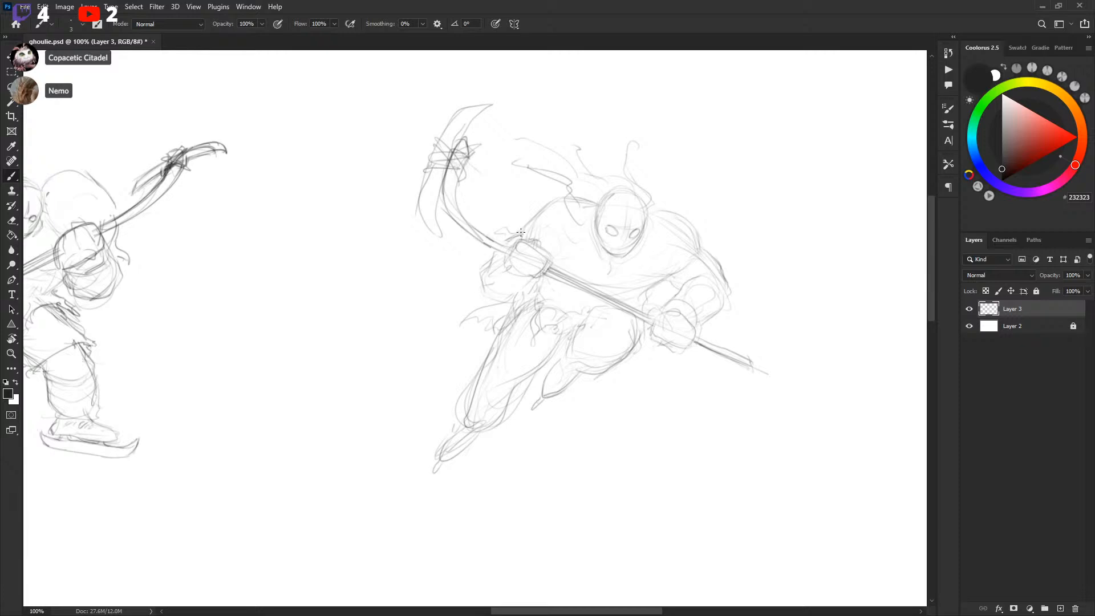
Add more flowing hair strands around the top of the second player's mask
{"action": "mouse_move", "coordinate": [645, 208]}
{"action": "left_mouse_down"}
{"action": "mouse_move", "coordinate": [687, 233]}
{"action": "mouse_move", "coordinate": [696, 251]}
{"action": "left_mouse_up"}
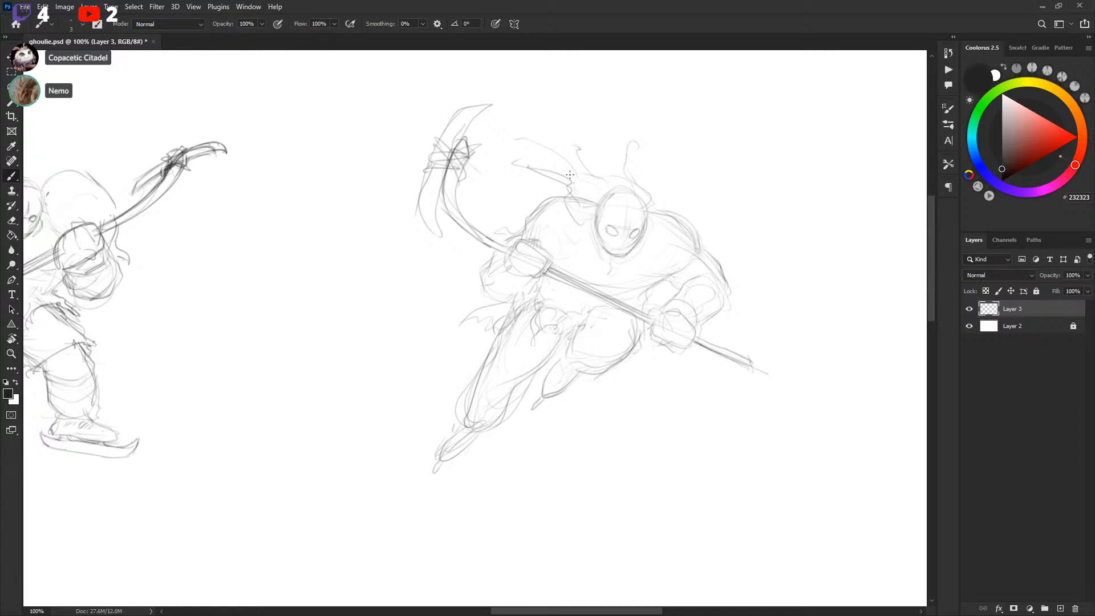
{"action": "left_click_drag", "start_coordinate": [567, 203], "coordinate": [584, 221]}
{"action": "mouse_move", "coordinate": [570, 166]}
{"action": "left_mouse_down"}
{"action": "mouse_move", "coordinate": [554, 148]}
{"action": "mouse_move", "coordinate": [516, 140]}
{"action": "mouse_move", "coordinate": [557, 149]}
{"action": "left_mouse_up"}
{"action": "mouse_move", "coordinate": [608, 201]}
{"action": "left_mouse_down"}
{"action": "mouse_move", "coordinate": [639, 206]}
{"action": "mouse_move", "coordinate": [632, 196]}
{"action": "mouse_move", "coordinate": [643, 215]}
{"action": "mouse_move", "coordinate": [621, 185]}
{"action": "mouse_move", "coordinate": [618, 195]}
{"action": "mouse_move", "coordinate": [604, 183]}
{"action": "mouse_move", "coordinate": [636, 195]}
{"action": "mouse_move", "coordinate": [603, 173]}
{"action": "mouse_move", "coordinate": [637, 184]}
{"action": "mouse_move", "coordinate": [638, 148]}
{"action": "left_mouse_up"}
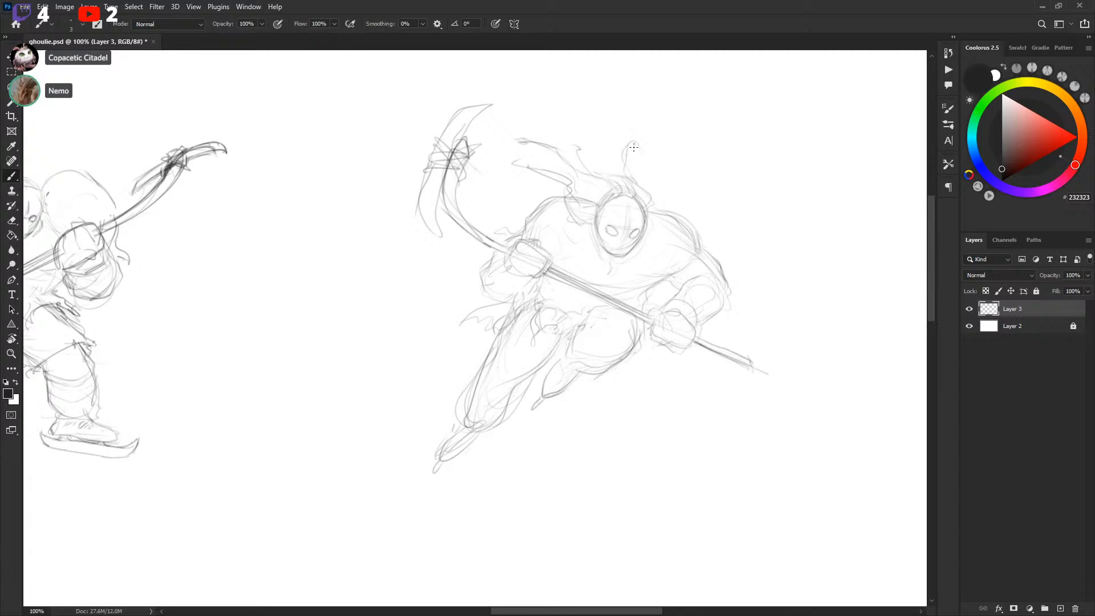
{"action": "left_click_drag", "start_coordinate": [730, 239], "coordinate": [732, 229]}
Lasso the second player and slightly scale and reposition it with Free Transform
{"action": "key", "text": "l"}
{"action": "mouse_move", "coordinate": [518, 164]}
{"action": "left_mouse_down"}
{"action": "mouse_move", "coordinate": [563, 181]}
{"action": "mouse_move", "coordinate": [618, 253]}
{"action": "mouse_move", "coordinate": [650, 232]}
{"action": "mouse_move", "coordinate": [656, 201]}
{"action": "mouse_move", "coordinate": [609, 103]}
{"action": "mouse_move", "coordinate": [502, 114]}
{"action": "mouse_move", "coordinate": [520, 164]}
{"action": "left_mouse_up"}
{"action": "key", "text": "ctrl+t"}
{"action": "left_click_drag", "start_coordinate": [497, 95], "coordinate": [513, 112]}
{"action": "left_click_drag", "start_coordinate": [654, 235], "coordinate": [655, 229]}
{"action": "key", "text": "Return"}
{"action": "key", "text": "b"}
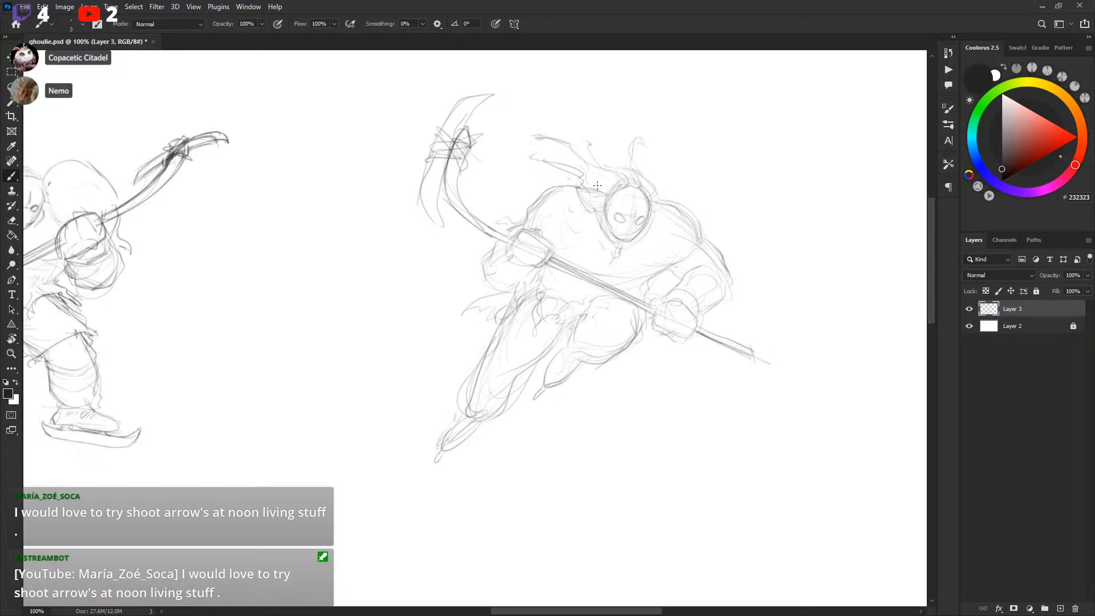
Erase a stray line beside the mask and sketch extra hair and torso strokes
{"action": "key", "text": "e"}
{"action": "left_click_drag", "start_coordinate": [585, 188], "coordinate": [603, 194]}
{"action": "key", "text": "b"}
{"action": "key", "text": "l"}
{"action": "key", "text": "b"}
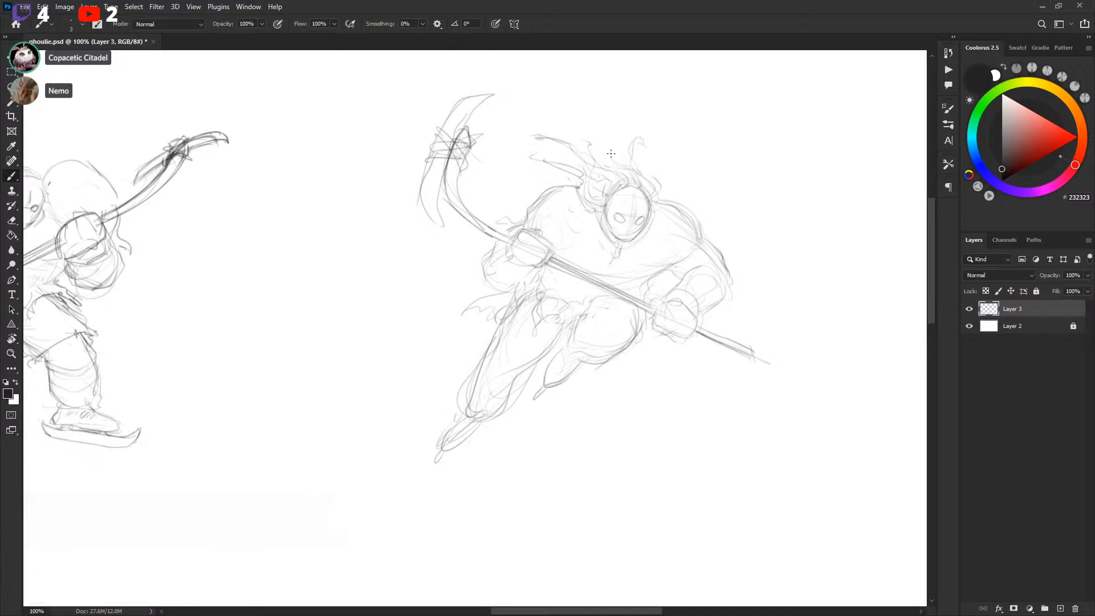
{"action": "left_click_drag", "start_coordinate": [550, 118], "coordinate": [593, 126]}
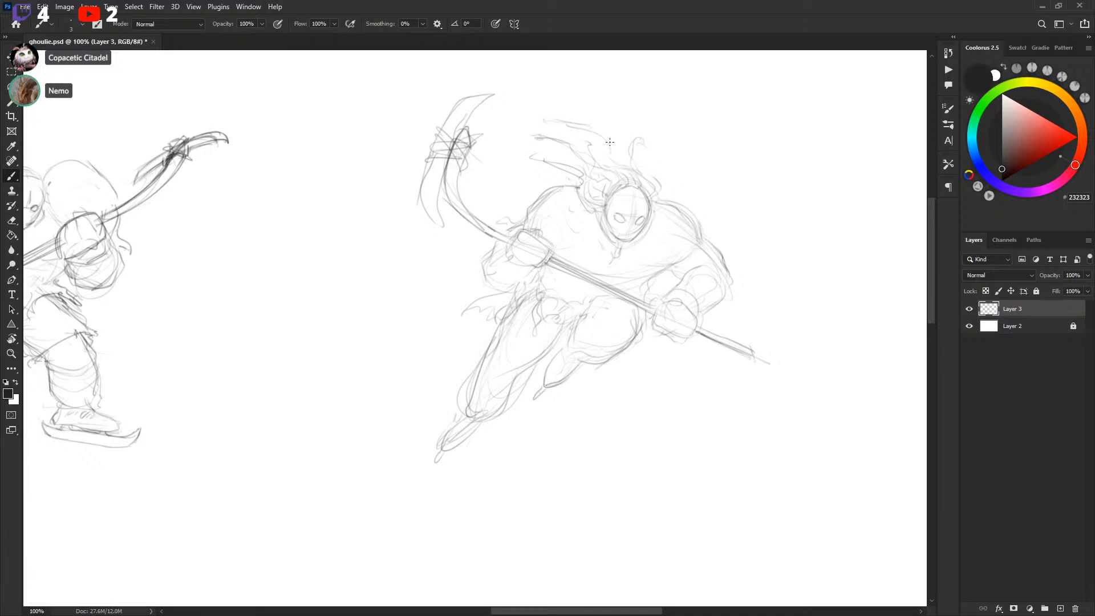
{"action": "mouse_move", "coordinate": [602, 212]}
{"action": "left_mouse_down"}
{"action": "mouse_move", "coordinate": [615, 251]}
{"action": "mouse_move", "coordinate": [646, 264]}
{"action": "left_mouse_up"}
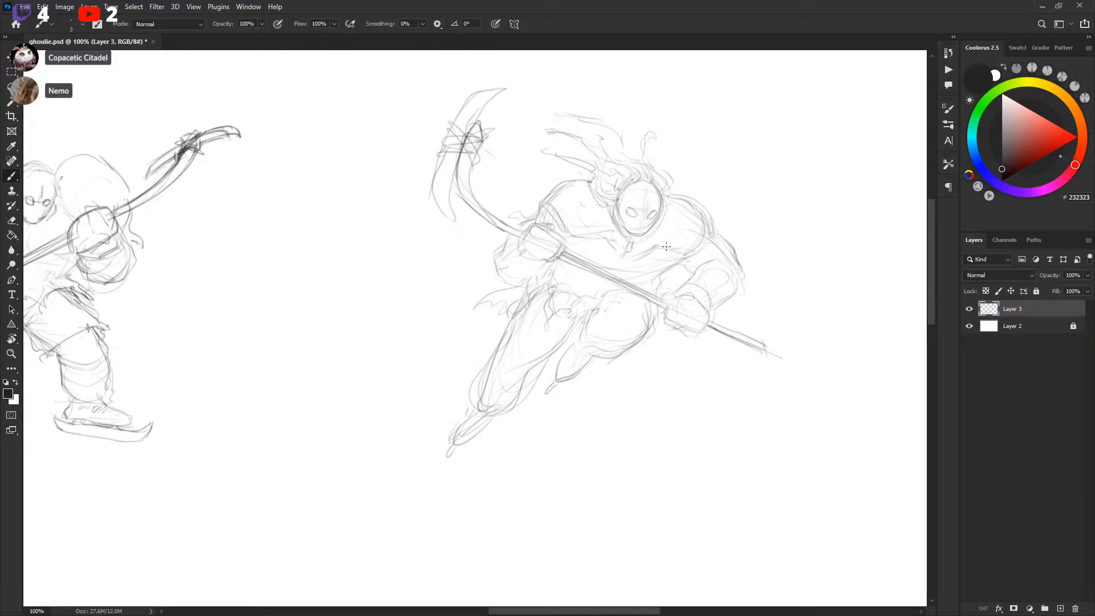
Examine the three character sketches side by side across the canvas
{"action": "scroll", "coordinate": [782, 205], "scroll_direction": "up", "scroll_amount": 3}
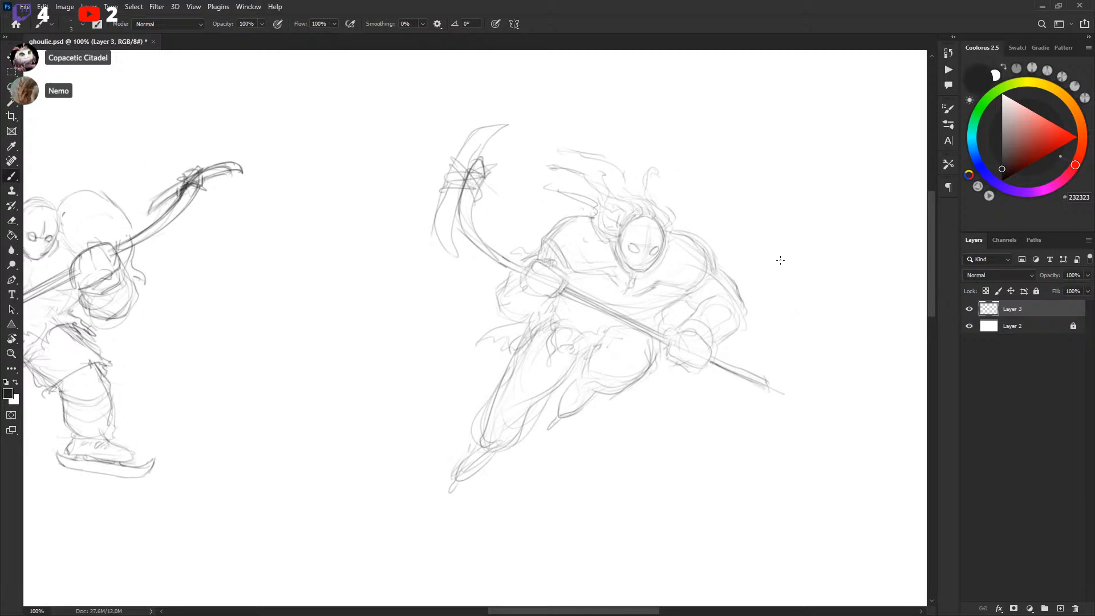
{"action": "left_click_drag", "start_coordinate": [347, 416], "coordinate": [647, 368]}
{"action": "key", "text": "ctrl+minus"}
{"action": "key", "text": "ctrl+minus"}
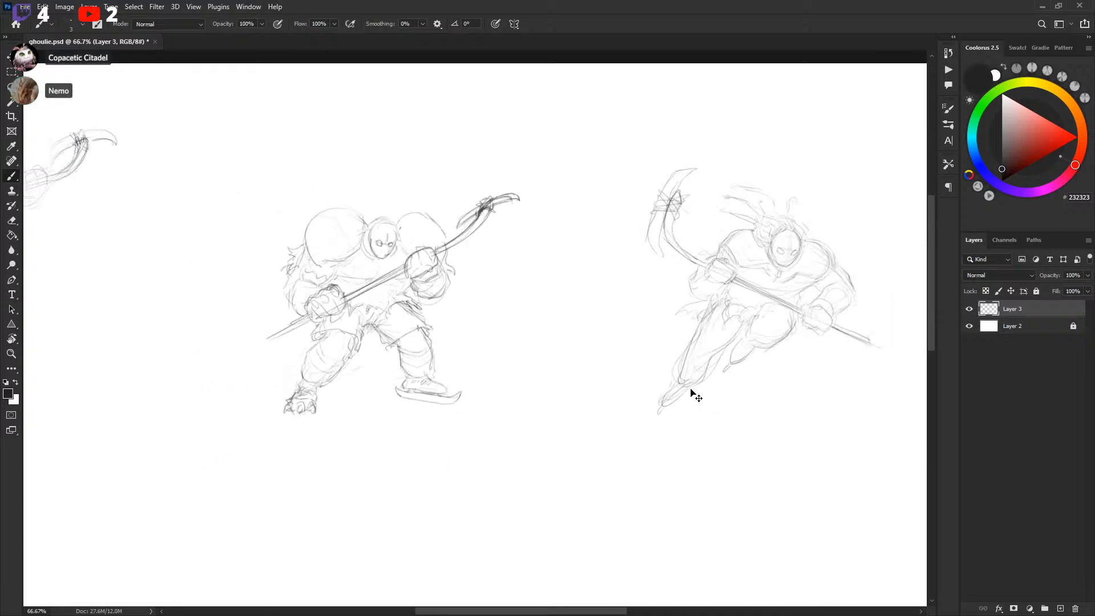
{"action": "left_click_drag", "start_coordinate": [497, 435], "coordinate": [621, 425]}
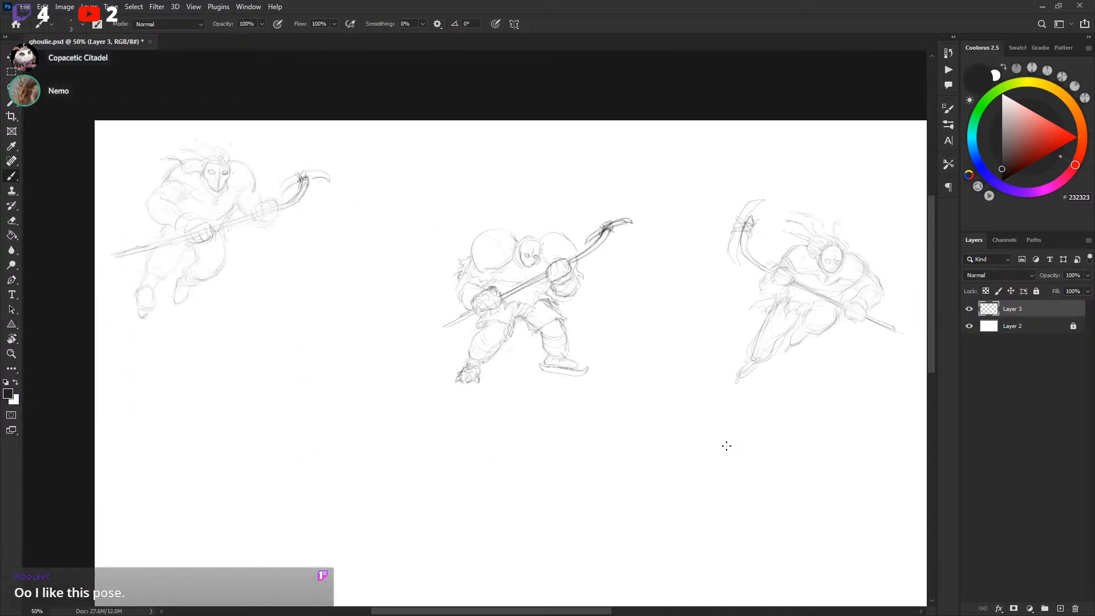
{"action": "left_click_drag", "start_coordinate": [736, 439], "coordinate": [692, 430]}
{"action": "key", "text": "ctrl+plus"}
{"action": "key", "text": "ctrl+plus"}
{"action": "mouse_move", "coordinate": [543, 420]}
{"action": "left_mouse_down"}
{"action": "mouse_move", "coordinate": [662, 296]}
{"action": "mouse_move", "coordinate": [672, 315]}
{"action": "mouse_move", "coordinate": [235, 431]}
{"action": "left_mouse_up"}
{"action": "left_click_drag", "start_coordinate": [806, 342], "coordinate": [569, 406]}
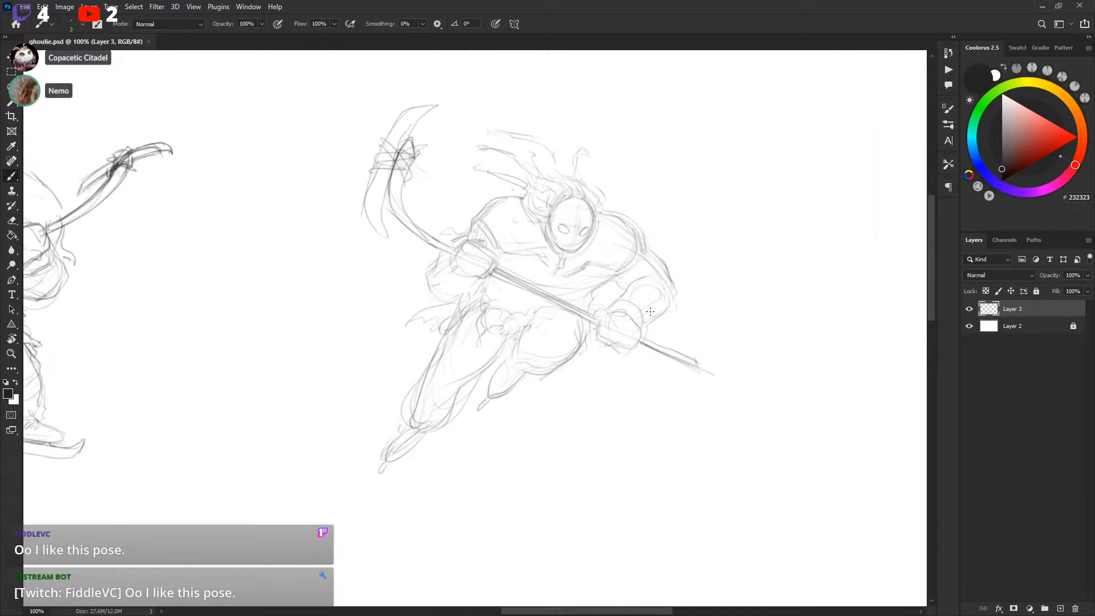
Touch up lines on the second player's leg and on Ghoulie's lower body
{"action": "left_click_drag", "start_coordinate": [620, 329], "coordinate": [636, 327]}
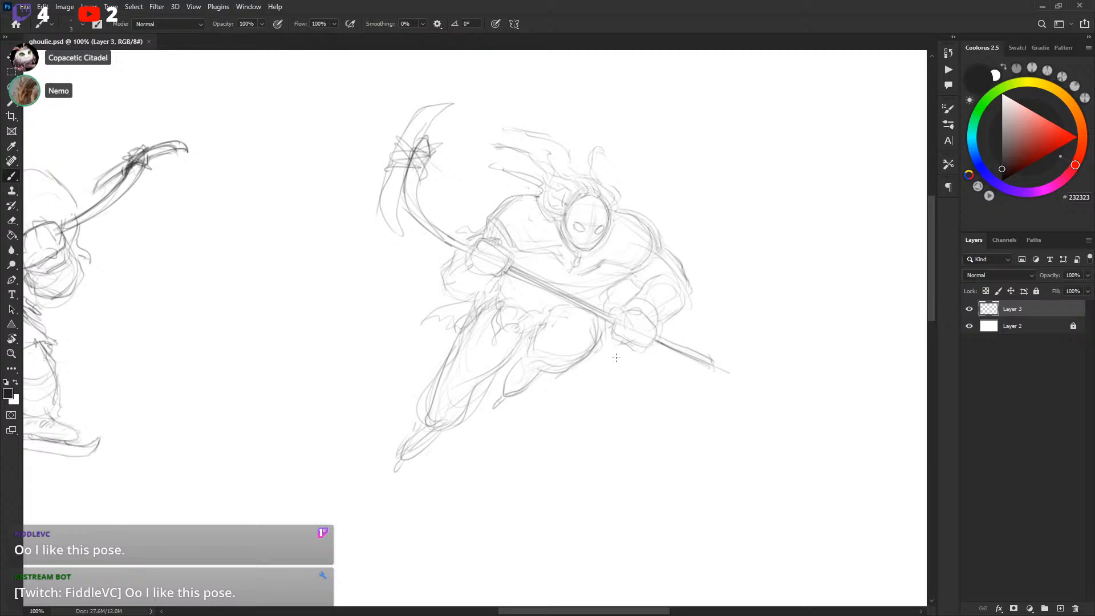
{"action": "left_click_drag", "start_coordinate": [533, 341], "coordinate": [539, 353]}
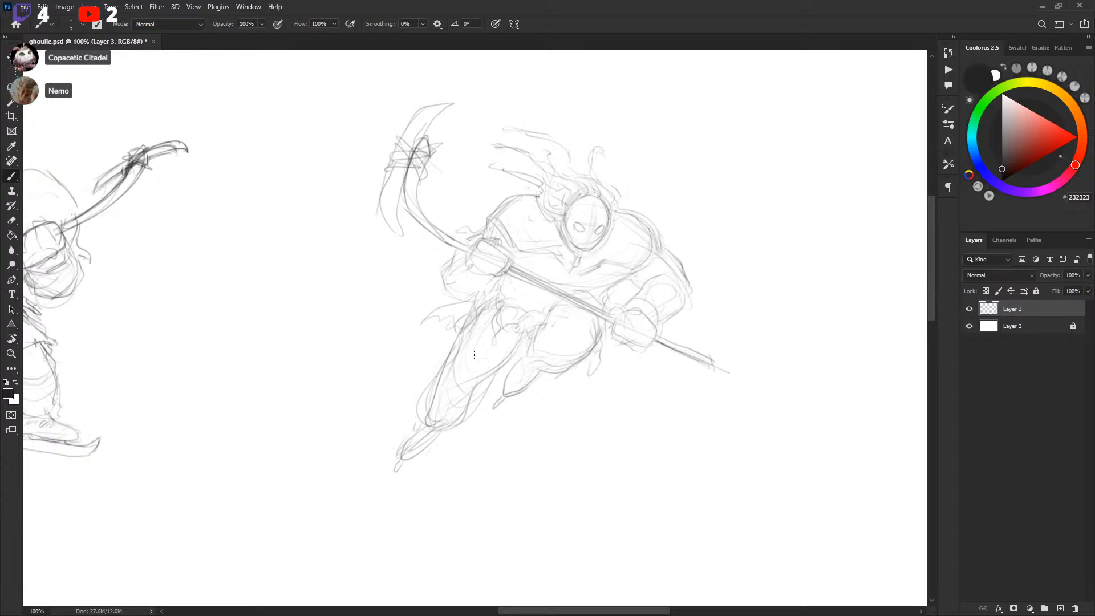
{"action": "left_click_drag", "start_coordinate": [582, 404], "coordinate": [810, 411]}
{"action": "key", "text": "ctrl+minus"}
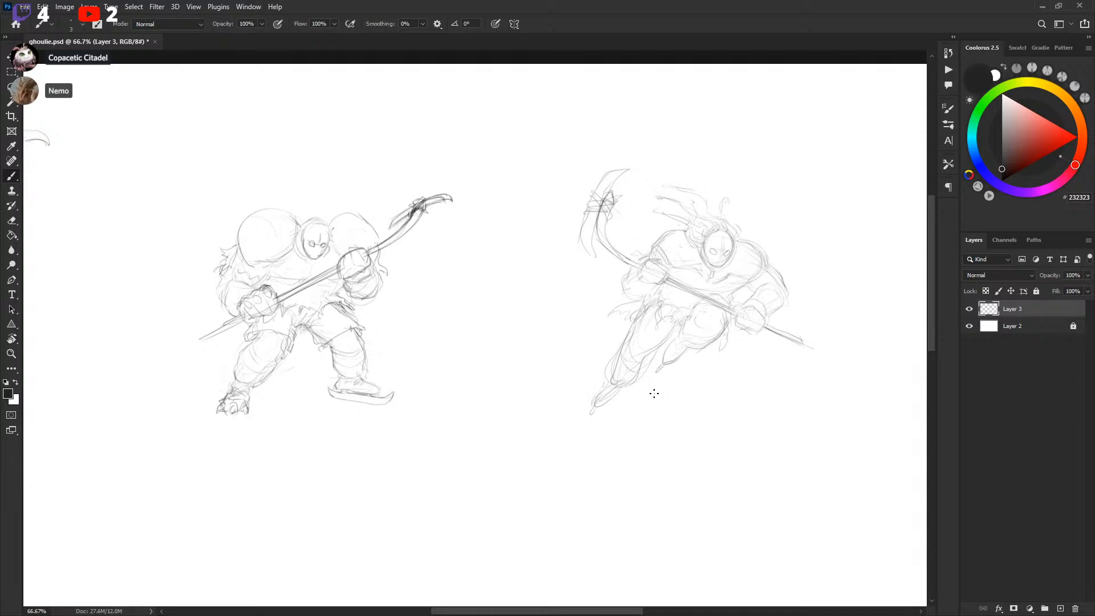
{"action": "mouse_move", "coordinate": [482, 301]}
{"action": "left_mouse_down"}
{"action": "mouse_move", "coordinate": [659, 288]}
{"action": "mouse_move", "coordinate": [742, 318]}
{"action": "mouse_move", "coordinate": [836, 327]}
{"action": "mouse_move", "coordinate": [750, 352]}
{"action": "left_mouse_up"}
{"action": "key", "text": "ctrl+plus"}
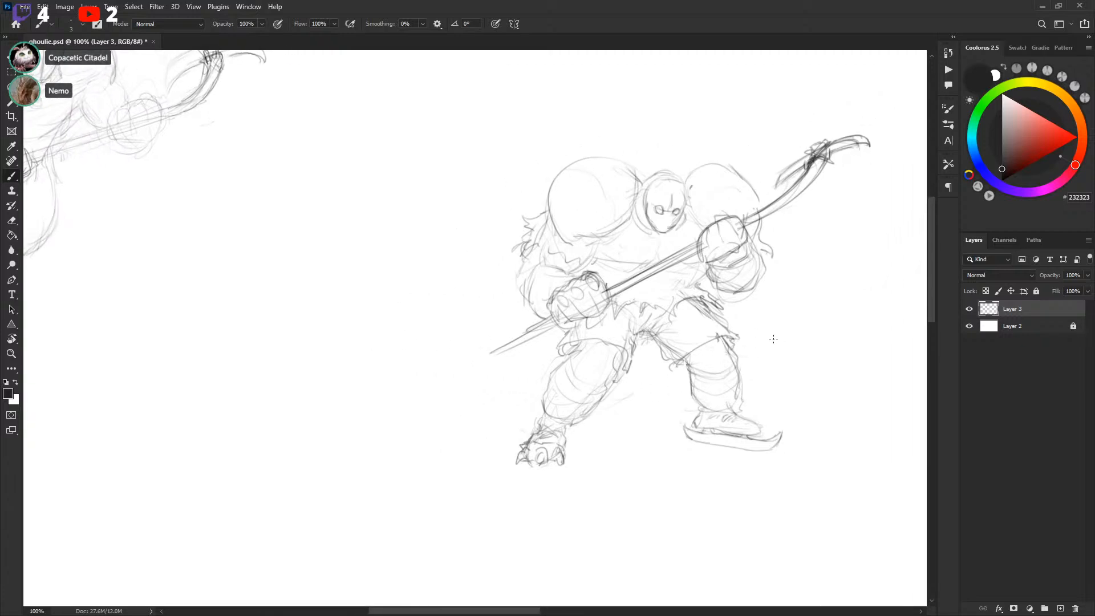
{"action": "left_click_drag", "start_coordinate": [731, 343], "coordinate": [732, 343]}
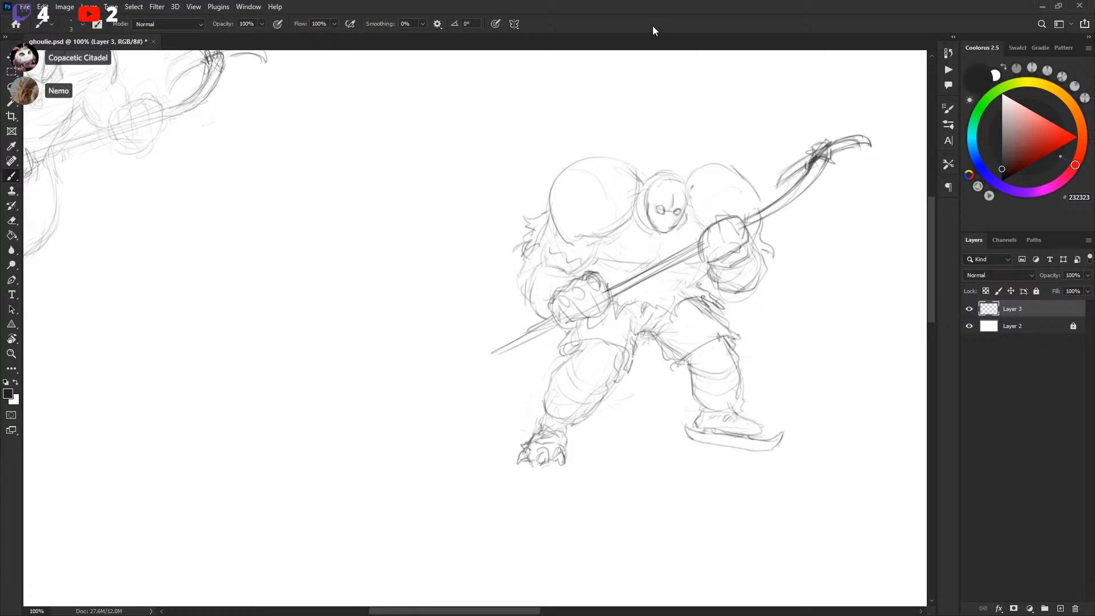
Add lines to Ghoulie's waist and thigh beside the lower glove
{"action": "left_click_drag", "start_coordinate": [464, 342], "coordinate": [655, 426]}
{"action": "left_click_drag", "start_coordinate": [381, 435], "coordinate": [562, 469]}
{"action": "left_click_drag", "start_coordinate": [467, 367], "coordinate": [475, 352]}
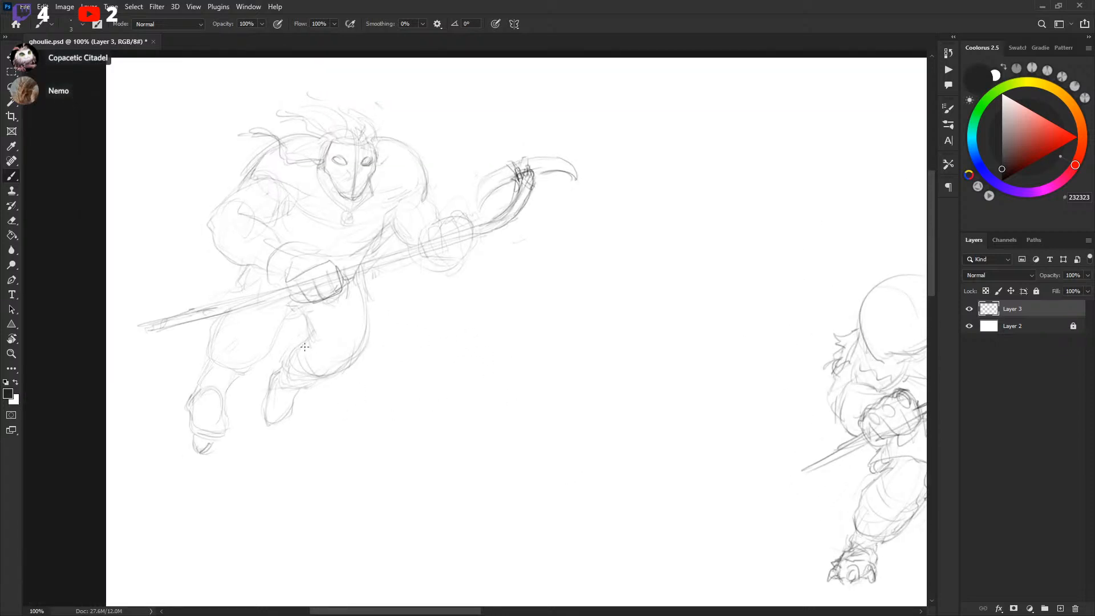
{"action": "left_click_drag", "start_coordinate": [569, 449], "coordinate": [564, 409]}
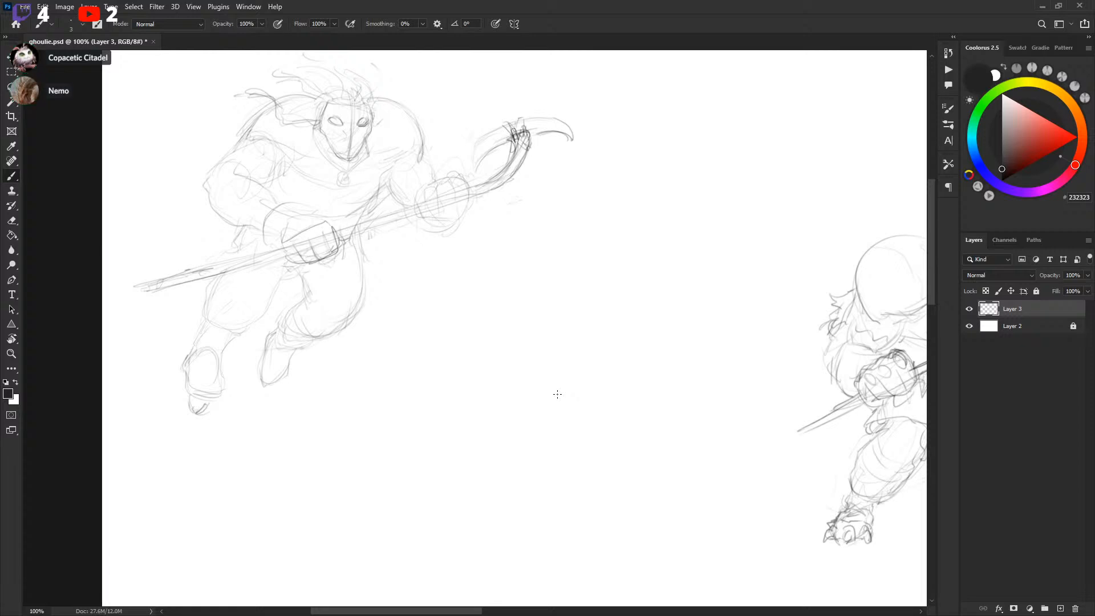
{"action": "mouse_move", "coordinate": [807, 387]}
{"action": "left_mouse_down"}
{"action": "mouse_move", "coordinate": [576, 351]}
{"action": "mouse_move", "coordinate": [764, 366]}
{"action": "left_mouse_up"}
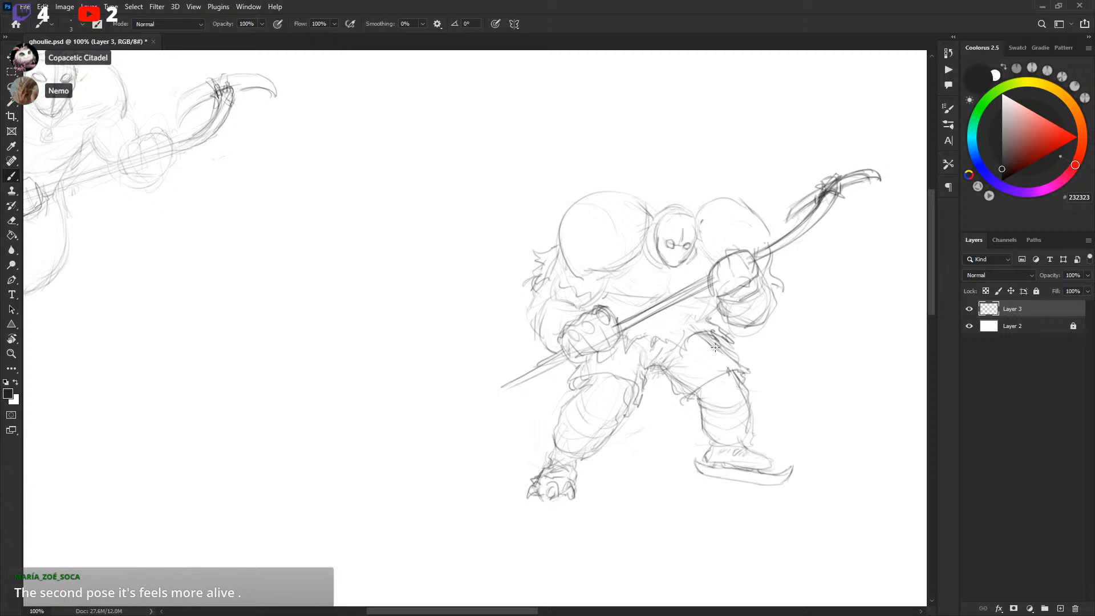
{"action": "left_click_drag", "start_coordinate": [615, 328], "coordinate": [622, 325]}
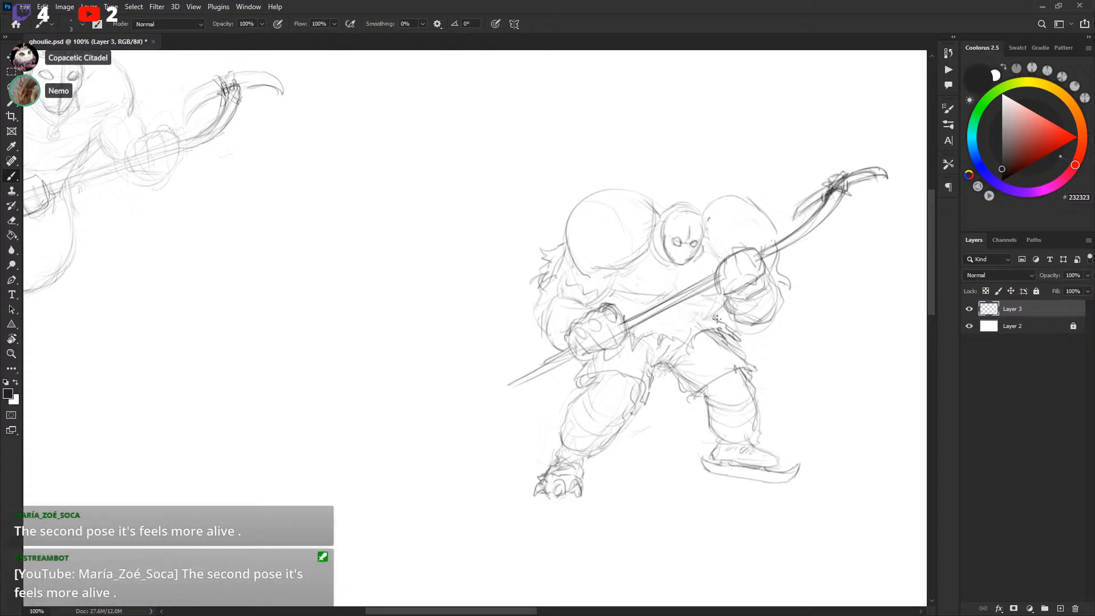
{"action": "left_click_drag", "start_coordinate": [704, 320], "coordinate": [712, 354]}
Refine the second player's glove and torso lines, undoing the final stroke
{"action": "mouse_move", "coordinate": [571, 353]}
{"action": "left_mouse_down"}
{"action": "mouse_move", "coordinate": [730, 314]}
{"action": "mouse_move", "coordinate": [685, 319]}
{"action": "mouse_move", "coordinate": [777, 344]}
{"action": "left_mouse_up"}
{"action": "mouse_move", "coordinate": [723, 376]}
{"action": "left_mouse_down"}
{"action": "mouse_move", "coordinate": [724, 411]}
{"action": "mouse_move", "coordinate": [725, 341]}
{"action": "left_mouse_up"}
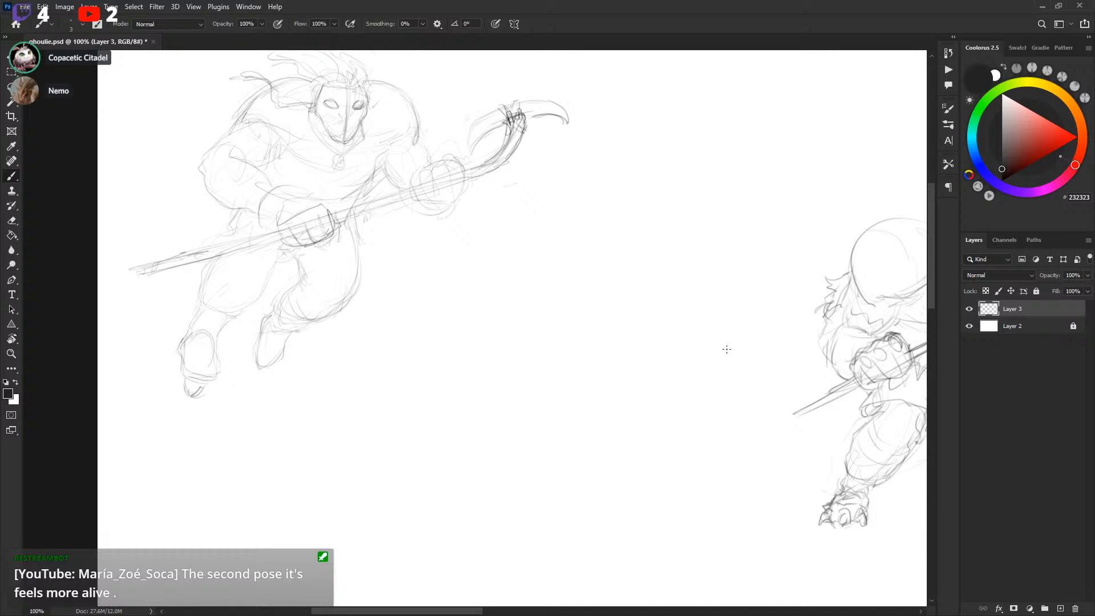
{"action": "left_click_drag", "start_coordinate": [776, 386], "coordinate": [437, 330]}
{"action": "left_click_drag", "start_coordinate": [769, 293], "coordinate": [758, 299]}
{"action": "left_click_drag", "start_coordinate": [715, 332], "coordinate": [749, 348]}
{"action": "left_click_drag", "start_coordinate": [711, 329], "coordinate": [721, 343]}
{"action": "mouse_move", "coordinate": [786, 370]}
{"action": "left_mouse_down"}
{"action": "mouse_move", "coordinate": [332, 412]}
{"action": "mouse_move", "coordinate": [375, 391]}
{"action": "left_mouse_up"}
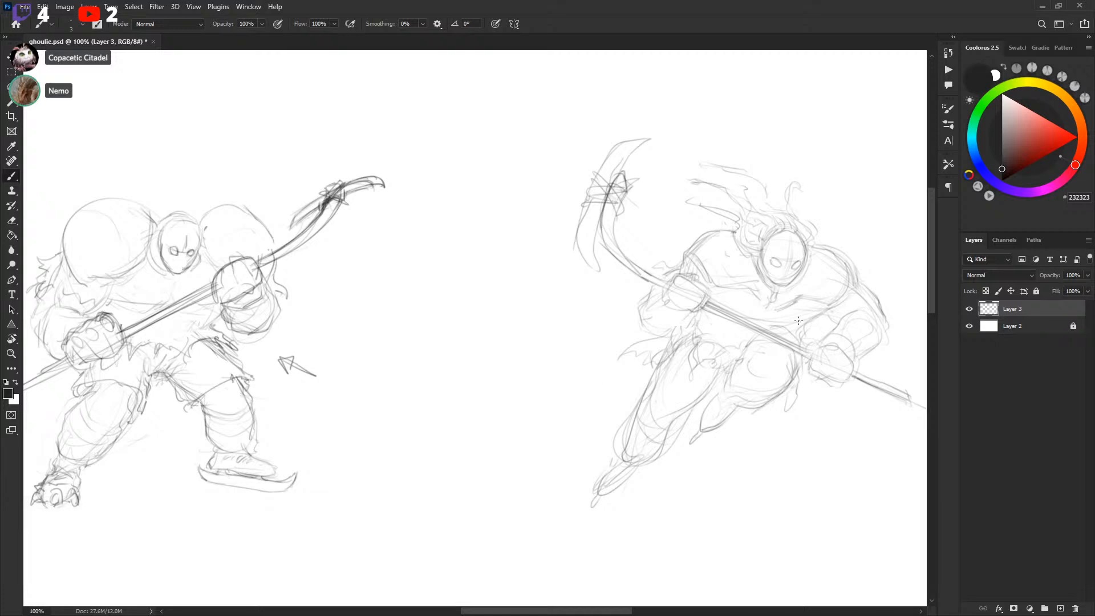
{"action": "left_click_drag", "start_coordinate": [778, 355], "coordinate": [804, 336]}
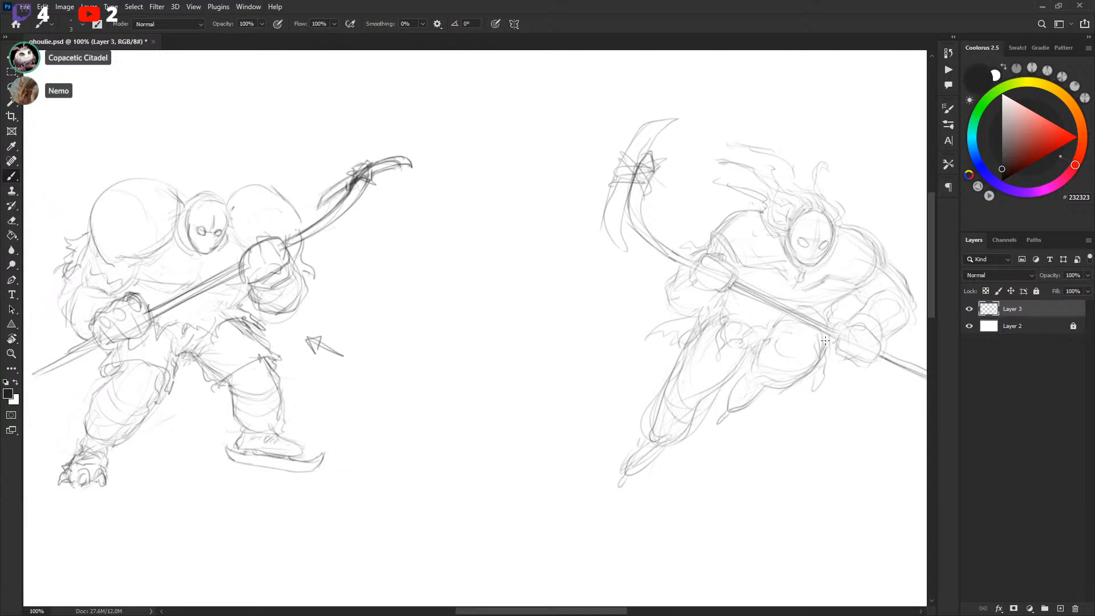
{"action": "key", "text": "ctrl+z"}
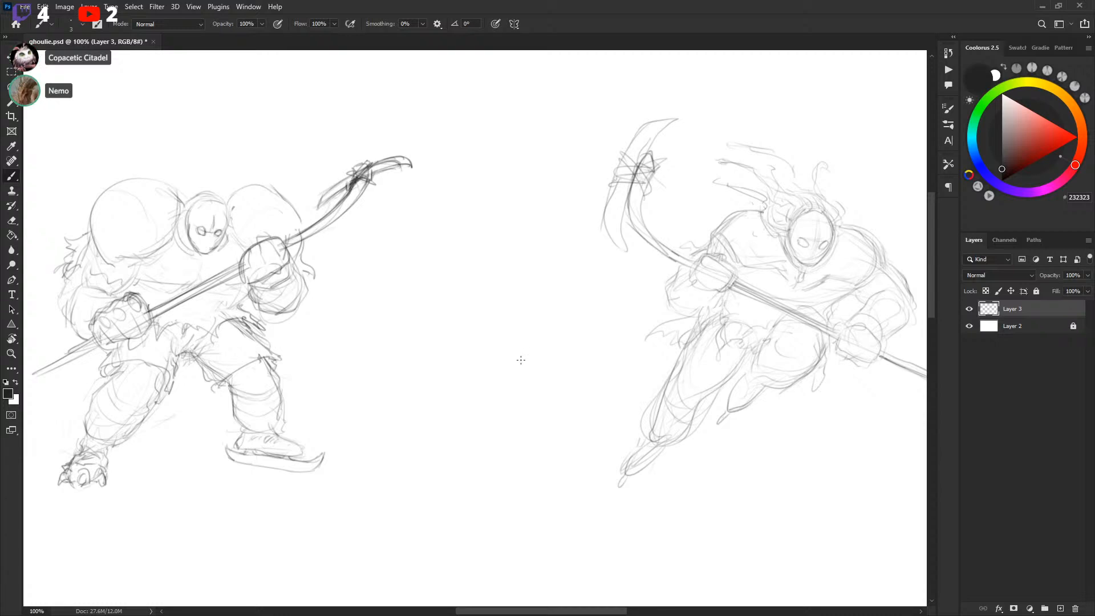
Add a line along Ghoulie's sleeve below the raised glove
{"action": "left_click_drag", "start_coordinate": [542, 357], "coordinate": [802, 310]}
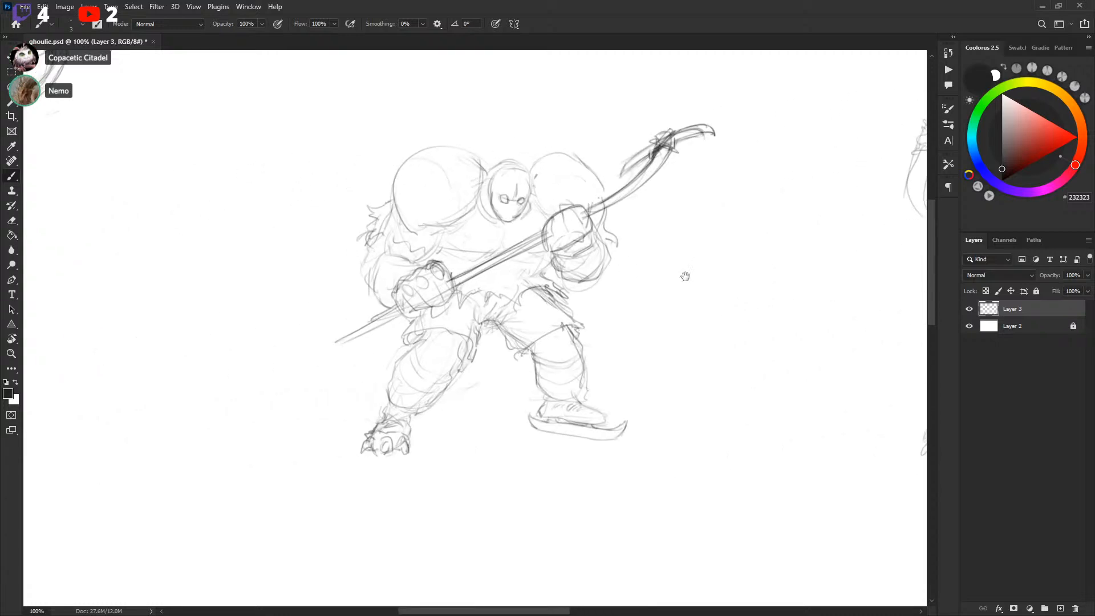
{"action": "mouse_move", "coordinate": [678, 279]}
{"action": "left_mouse_down"}
{"action": "mouse_move", "coordinate": [694, 342]}
{"action": "mouse_move", "coordinate": [670, 348]}
{"action": "mouse_move", "coordinate": [683, 314]}
{"action": "left_mouse_up"}
{"action": "left_click_drag", "start_coordinate": [706, 379], "coordinate": [409, 335]}
{"action": "left_click_drag", "start_coordinate": [769, 370], "coordinate": [735, 413]}
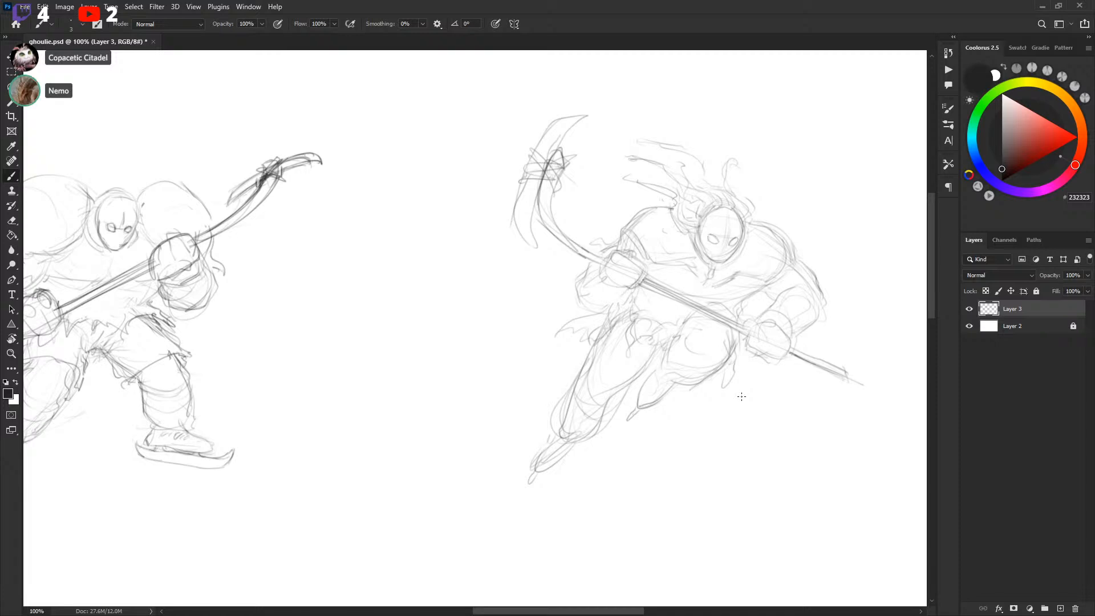
{"action": "left_click_drag", "start_coordinate": [319, 414], "coordinate": [857, 352]}
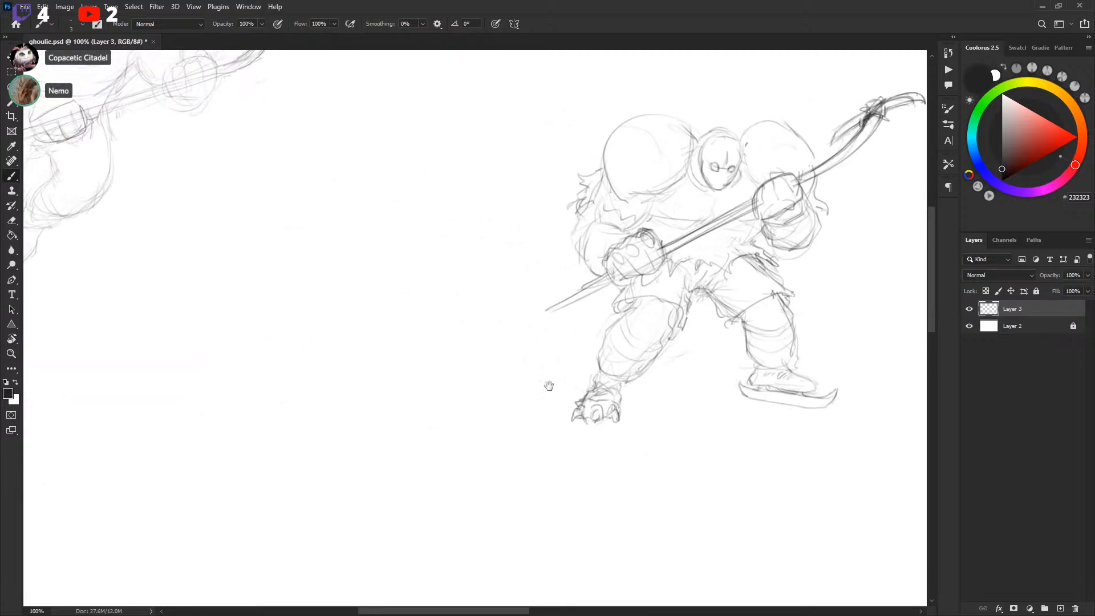
Review both hockey player sketches across the canvas
{"action": "left_click_drag", "start_coordinate": [427, 466], "coordinate": [655, 413]}
{"action": "left_click_drag", "start_coordinate": [677, 234], "coordinate": [644, 394]}
{"action": "mouse_move", "coordinate": [633, 442]}
{"action": "left_mouse_down"}
{"action": "mouse_move", "coordinate": [638, 241]}
{"action": "mouse_move", "coordinate": [484, 305]}
{"action": "left_mouse_up"}
{"action": "left_click_drag", "start_coordinate": [468, 362], "coordinate": [458, 355]}
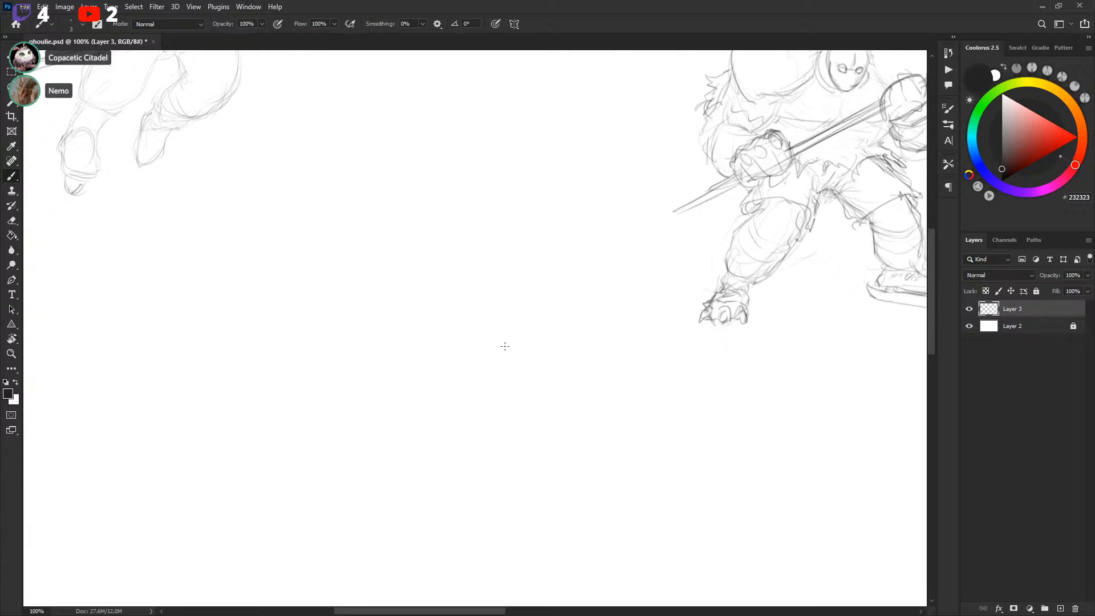
{"action": "left_click_drag", "start_coordinate": [750, 337], "coordinate": [269, 381]}
{"action": "left_click_drag", "start_coordinate": [552, 345], "coordinate": [575, 340]}
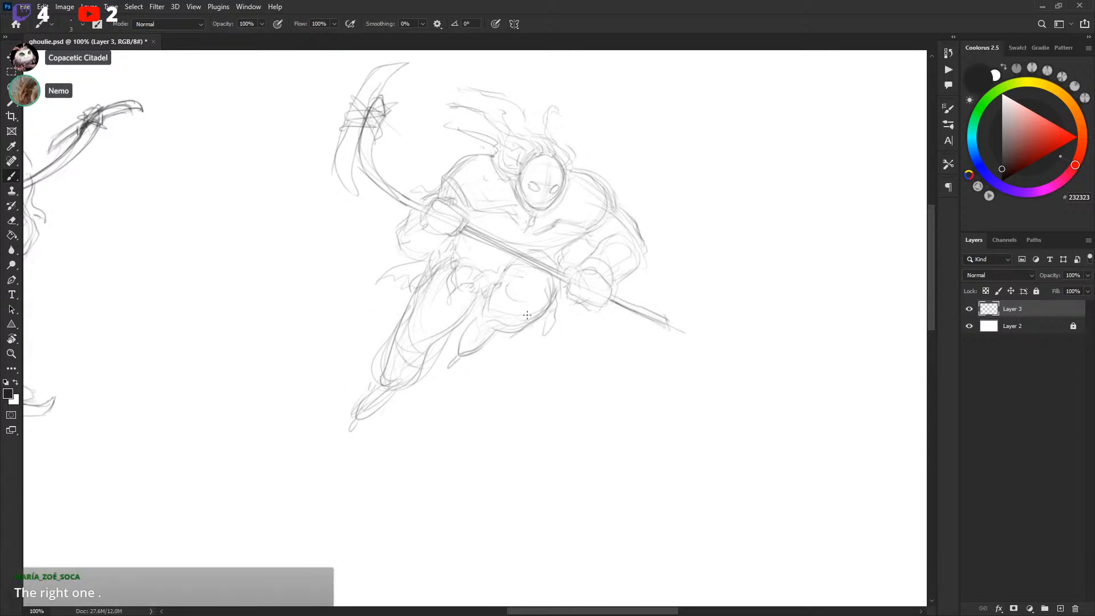
{"action": "left_click_drag", "start_coordinate": [727, 228], "coordinate": [356, 435]}
{"action": "key", "text": "ctrl+z"}
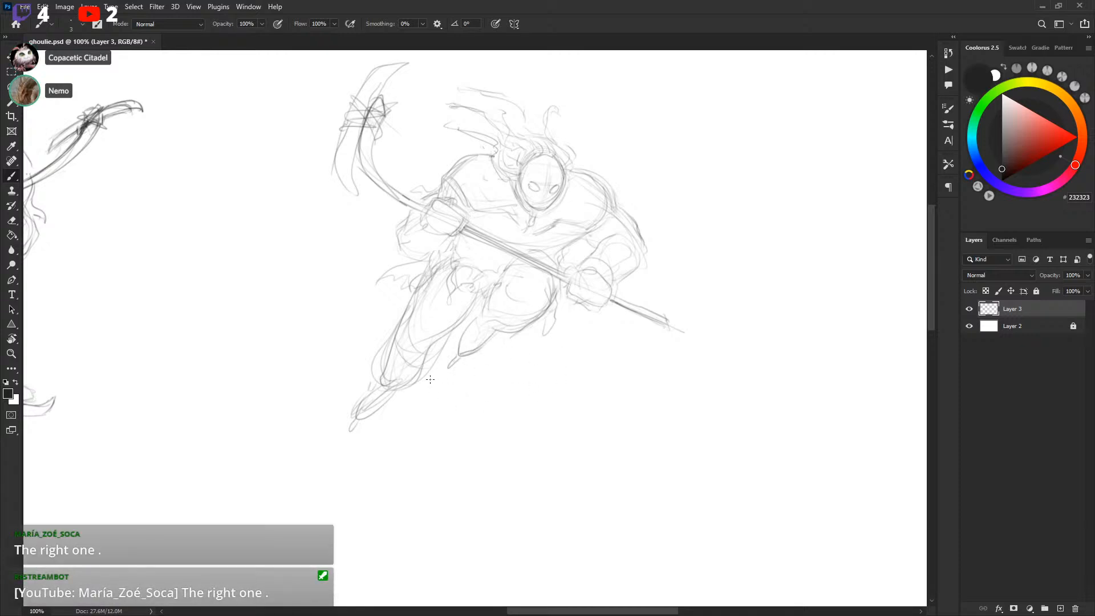
{"action": "left_click_drag", "start_coordinate": [452, 420], "coordinate": [523, 418]}
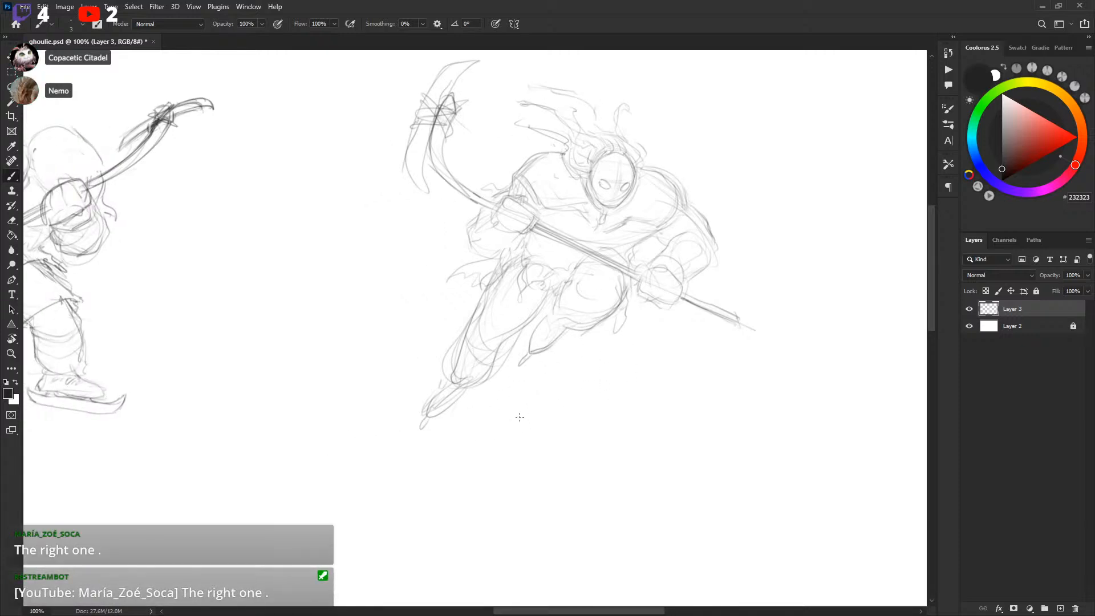
Scan the canvas around both hockey player sketches for empty space to draw in
{"action": "mouse_move", "coordinate": [500, 141]}
{"action": "left_mouse_down"}
{"action": "mouse_move", "coordinate": [799, 185]}
{"action": "mouse_move", "coordinate": [550, 49]}
{"action": "mouse_move", "coordinate": [407, 397]}
{"action": "left_mouse_up"}
{"action": "left_click_drag", "start_coordinate": [752, 318], "coordinate": [707, 373]}
{"action": "key", "text": "ctrl+z"}
{"action": "left_click_drag", "start_coordinate": [379, 222], "coordinate": [564, 412]}
{"action": "left_click_drag", "start_coordinate": [662, 388], "coordinate": [400, 145]}
{"action": "key", "text": "ctrl+z"}
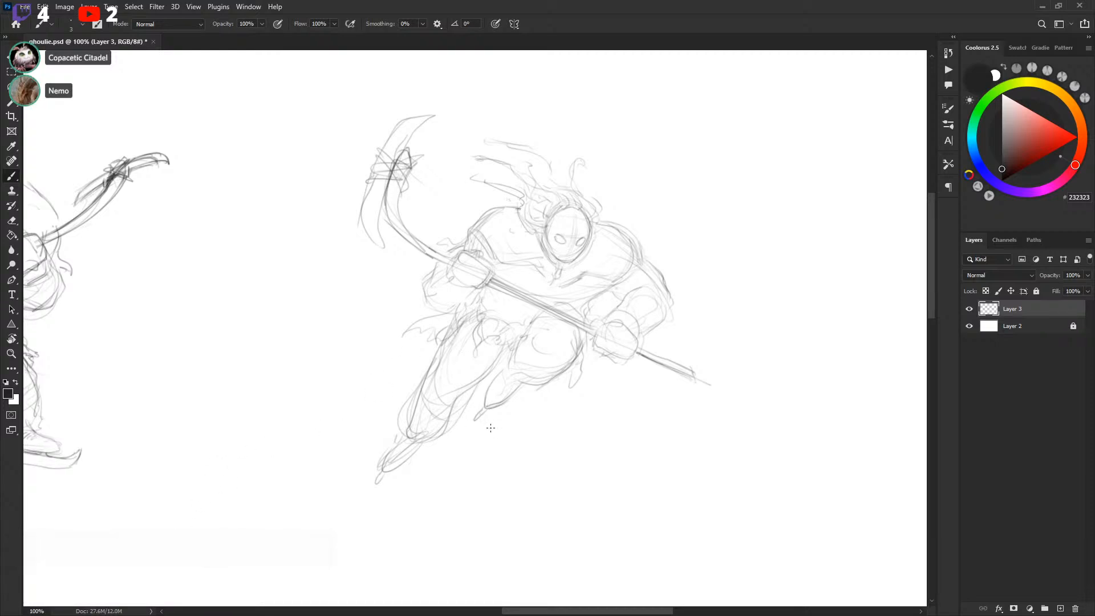
{"action": "mouse_move", "coordinate": [321, 469]}
{"action": "left_mouse_down"}
{"action": "mouse_move", "coordinate": [554, 424]}
{"action": "mouse_move", "coordinate": [544, 427]}
{"action": "left_mouse_up"}
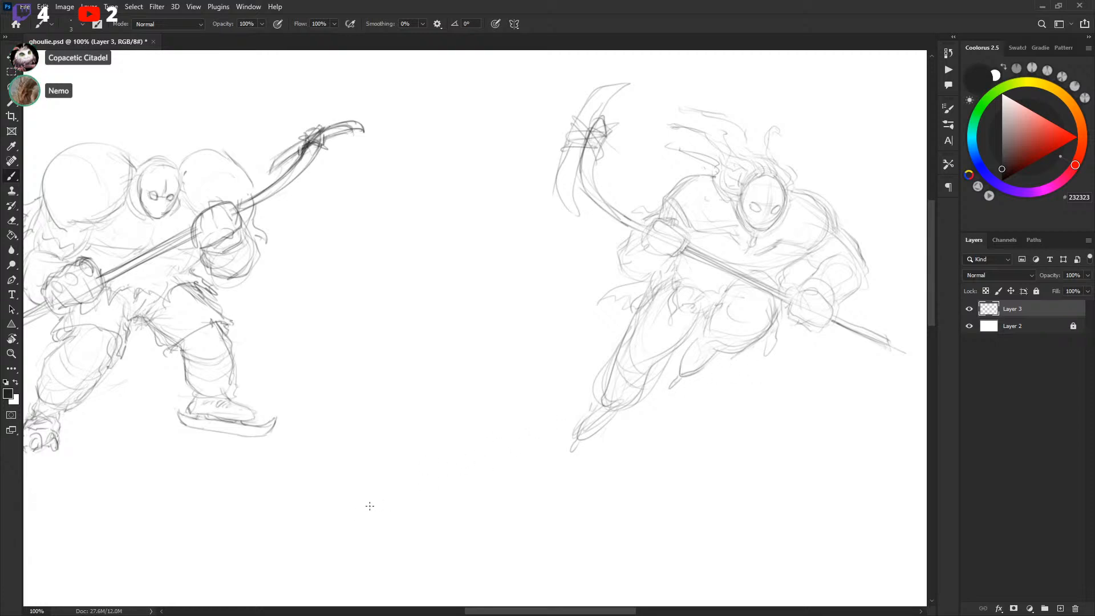
{"action": "left_click_drag", "start_coordinate": [391, 464], "coordinate": [802, 354]}
{"action": "mouse_move", "coordinate": [521, 418]}
{"action": "left_mouse_down"}
{"action": "mouse_move", "coordinate": [630, 479]}
{"action": "mouse_move", "coordinate": [636, 503]}
{"action": "left_mouse_up"}
{"action": "left_click_drag", "start_coordinate": [545, 443], "coordinate": [701, 347]}
{"action": "left_click_drag", "start_coordinate": [546, 422], "coordinate": [499, 517]}
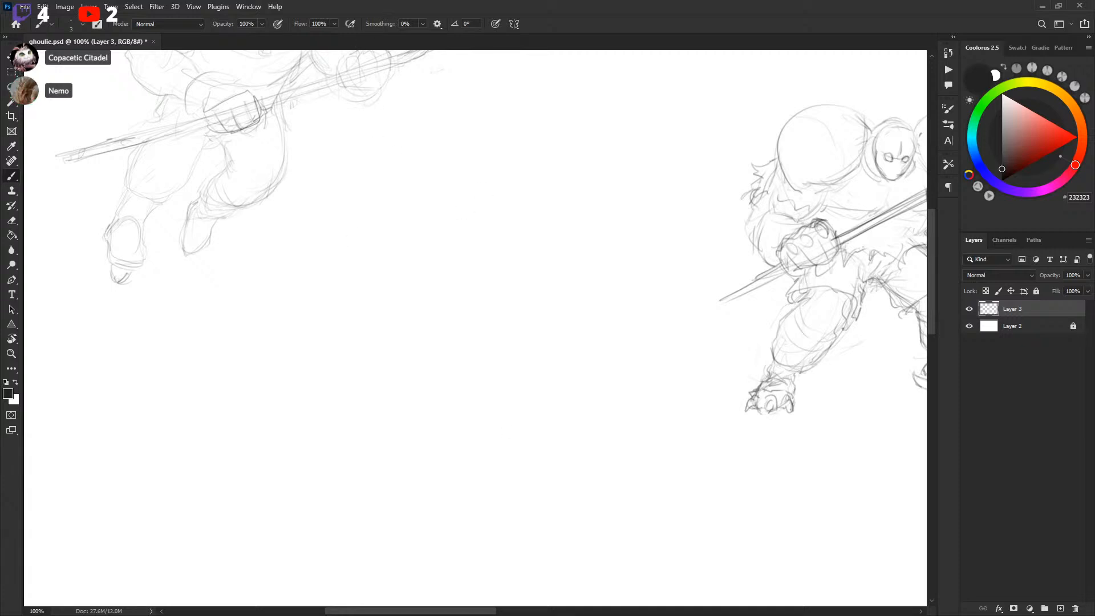
Open a new window of ghoulie.psd and float it as a small overview panel over the canvas
{"action": "left_click", "coordinate": [248, 7]}
{"action": "mouse_move", "coordinate": [357, 26]}
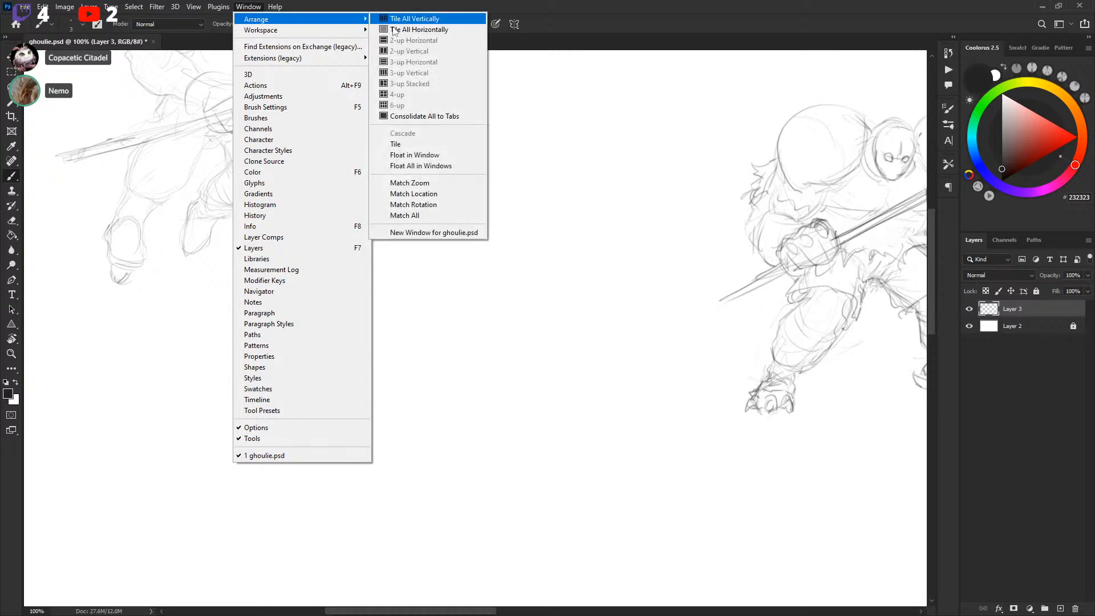
{"action": "left_click", "coordinate": [444, 234]}
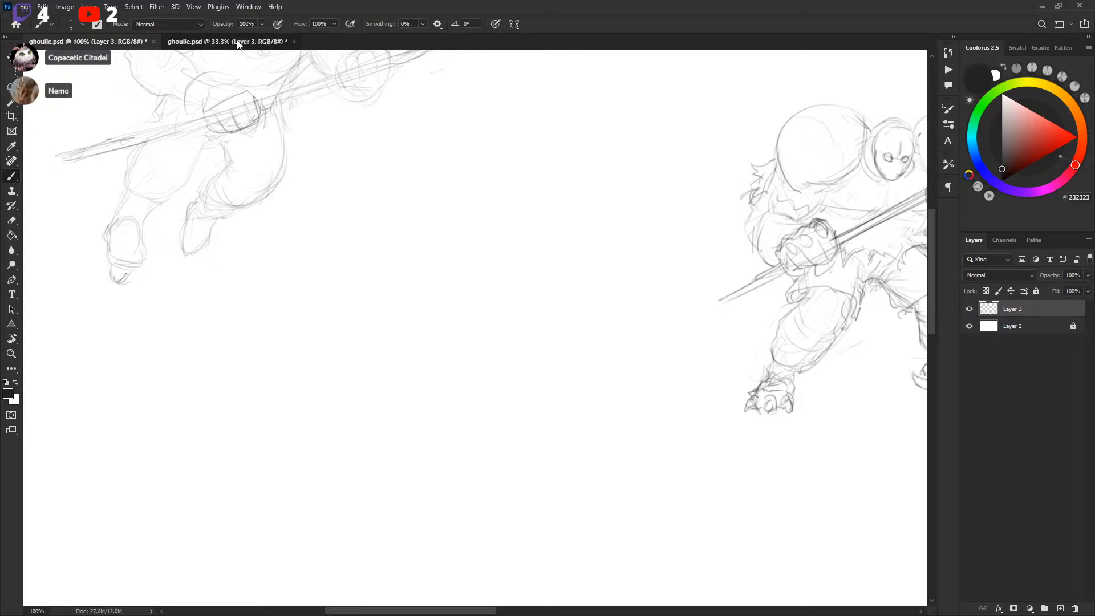
{"action": "left_click_drag", "start_coordinate": [238, 46], "coordinate": [1, 68]}
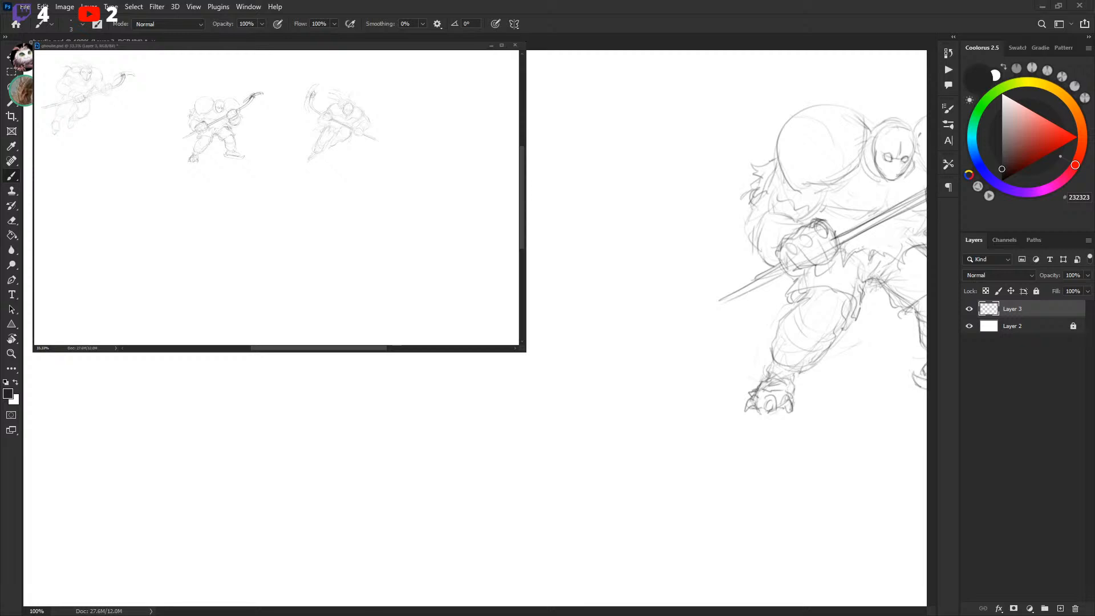
{"action": "left_click_drag", "start_coordinate": [525, 352], "coordinate": [394, 268]}
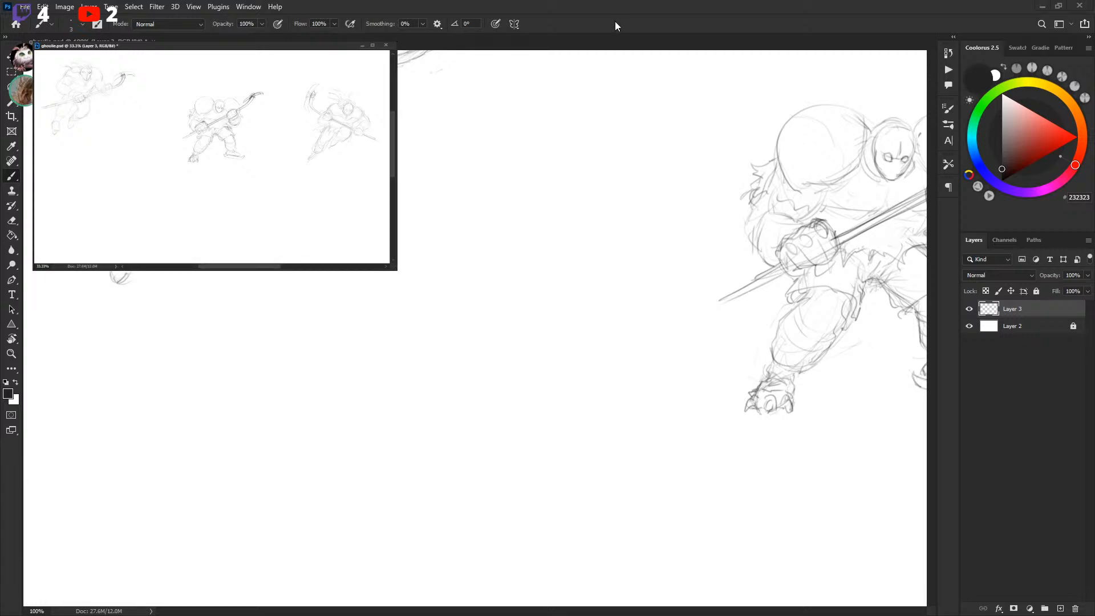
{"action": "left_click", "coordinate": [624, 254]}
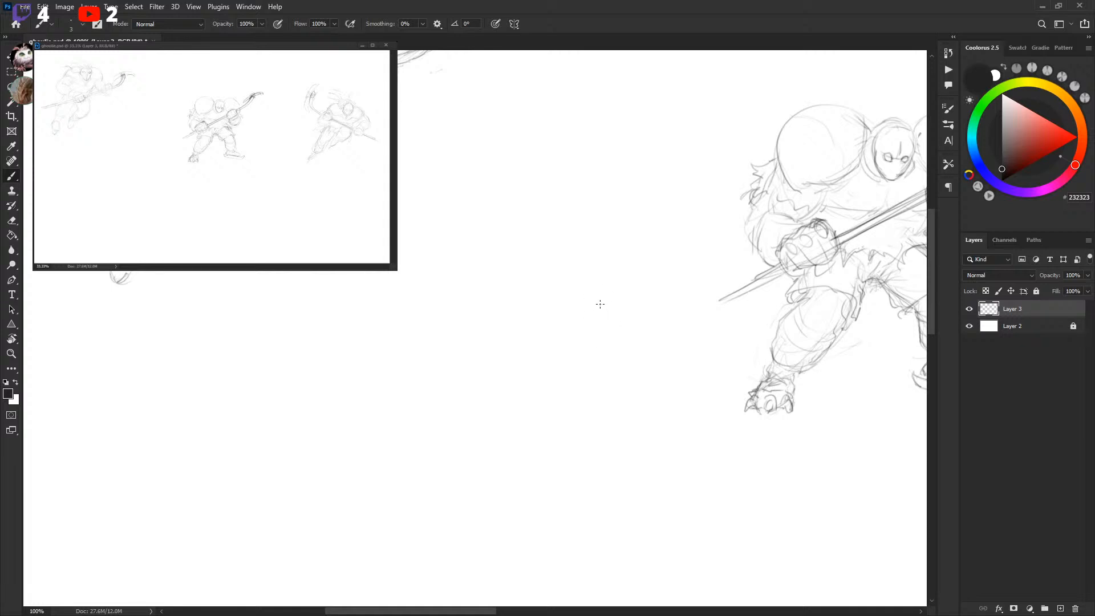
{"action": "left_click_drag", "start_coordinate": [217, 45], "coordinate": [202, 118]}
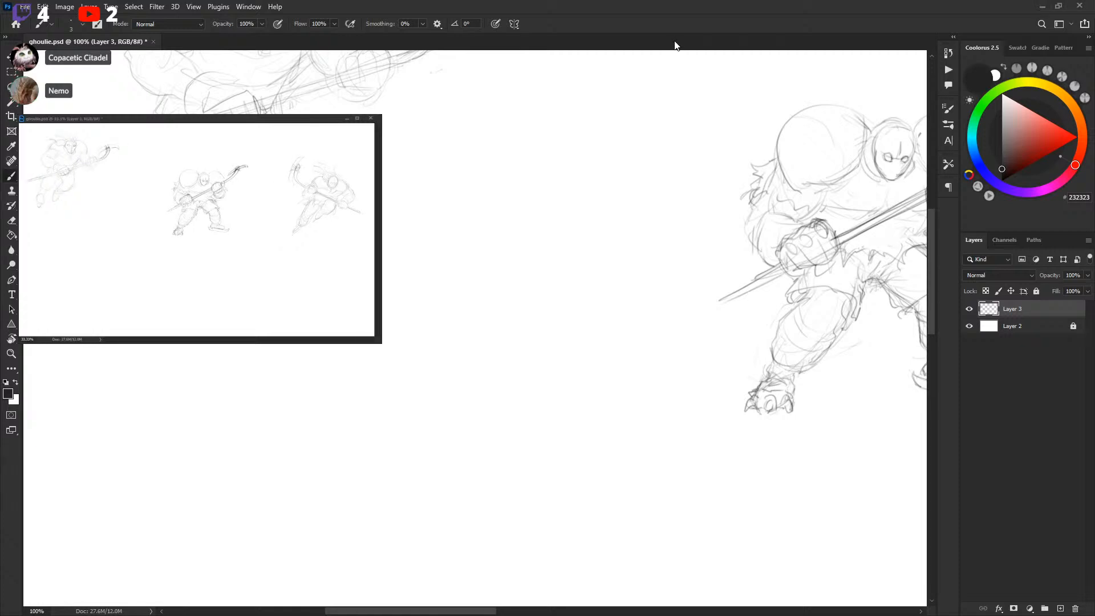
{"action": "mouse_move", "coordinate": [539, 204]}
{"action": "left_mouse_down"}
{"action": "mouse_move", "coordinate": [638, 262]}
{"action": "mouse_move", "coordinate": [696, 251]}
{"action": "mouse_move", "coordinate": [449, 259]}
{"action": "mouse_move", "coordinate": [383, 283]}
{"action": "left_mouse_up"}
{"action": "key", "text": "ctrl+z"}
{"action": "key", "text": "space"}
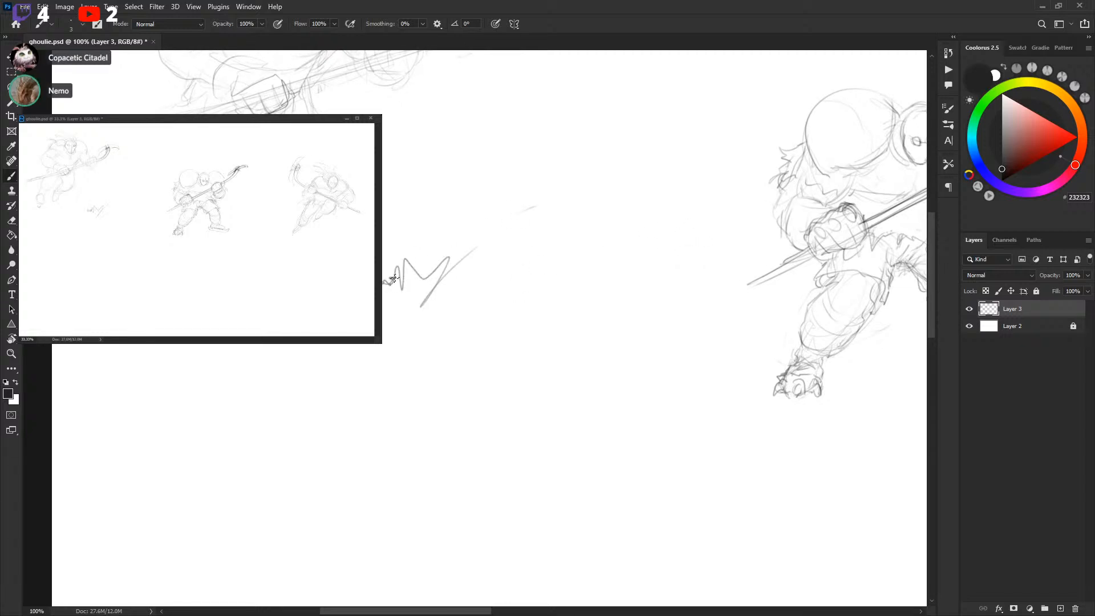
{"action": "key", "text": "ctrl+z"}
{"action": "left_click_drag", "start_coordinate": [665, 350], "coordinate": [574, 180]}
{"action": "mouse_move", "coordinate": [628, 308]}
{"action": "left_mouse_down"}
{"action": "mouse_move", "coordinate": [714, 342]}
{"action": "mouse_move", "coordinate": [772, 384]}
{"action": "left_mouse_up"}
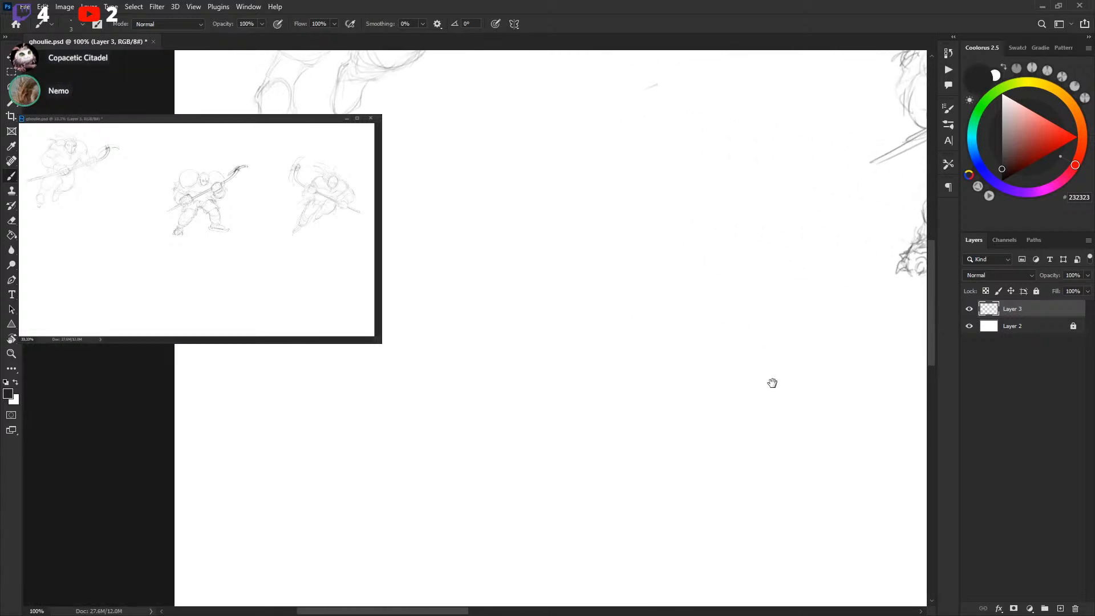
{"action": "left_click_drag", "start_coordinate": [533, 267], "coordinate": [634, 372]}
{"action": "key", "text": "ctrl+z"}
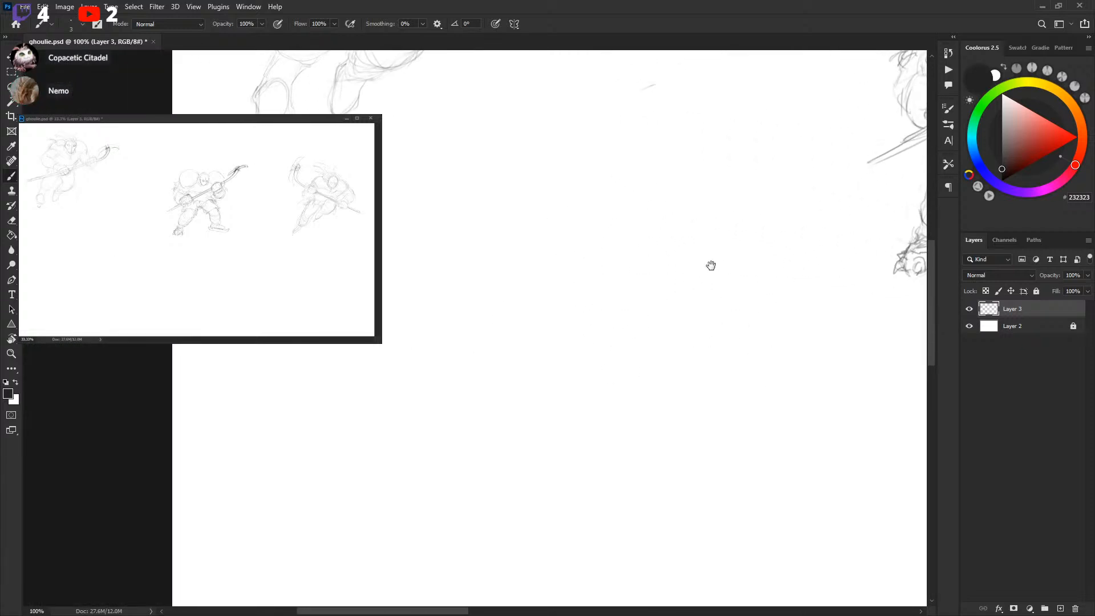
{"action": "left_click_drag", "start_coordinate": [711, 264], "coordinate": [699, 262]}
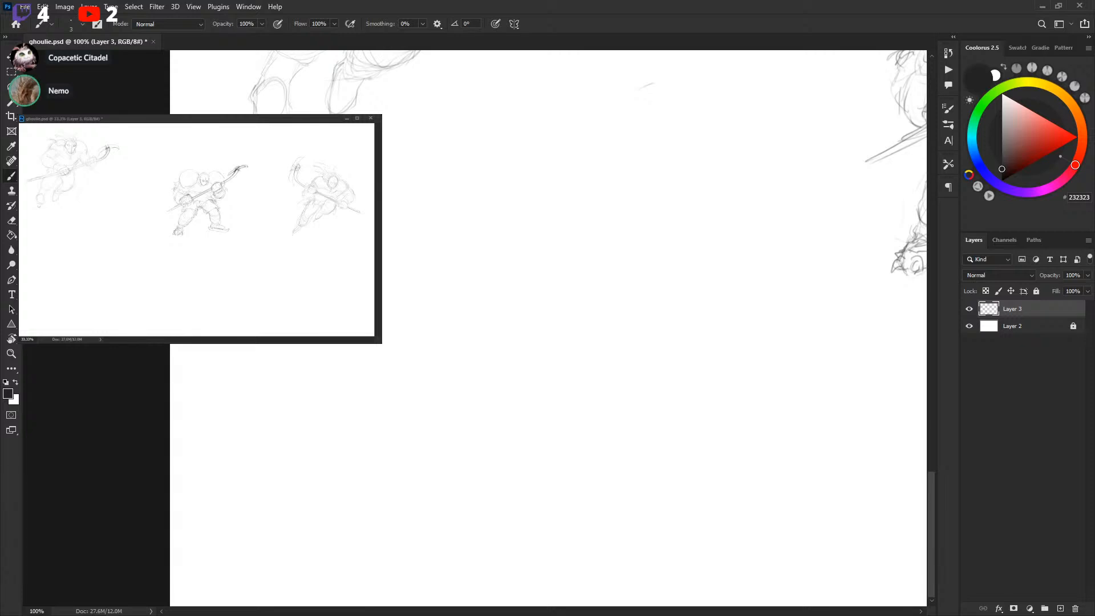
Dock the overview window back into the tabs and close the original 100% document tab
{"action": "left_click_drag", "start_coordinate": [342, 1], "coordinate": [342, 40]}
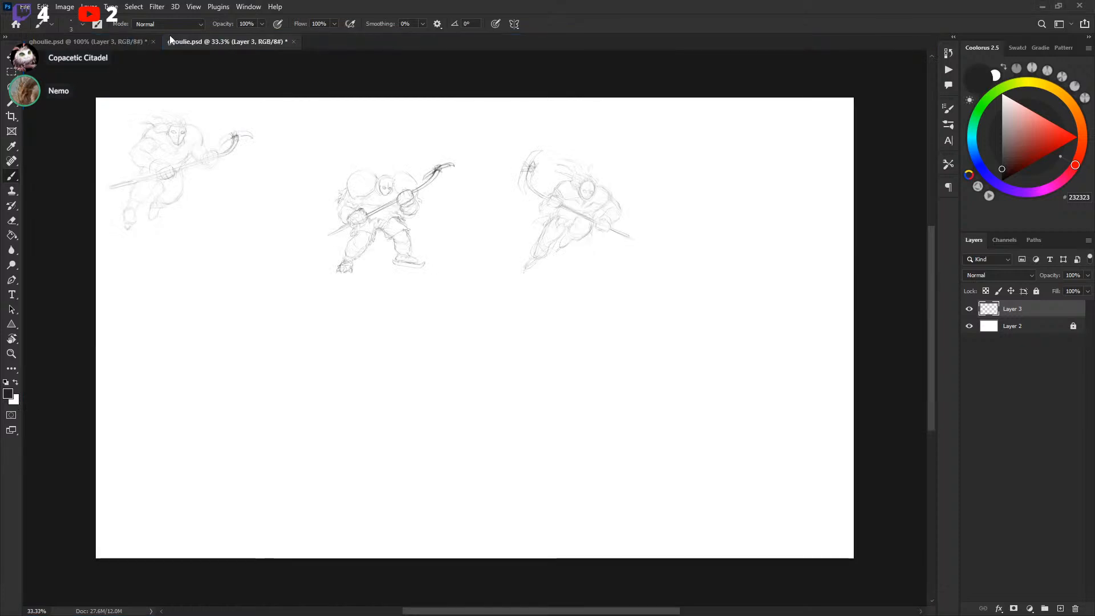
{"action": "left_click", "coordinate": [153, 41]}
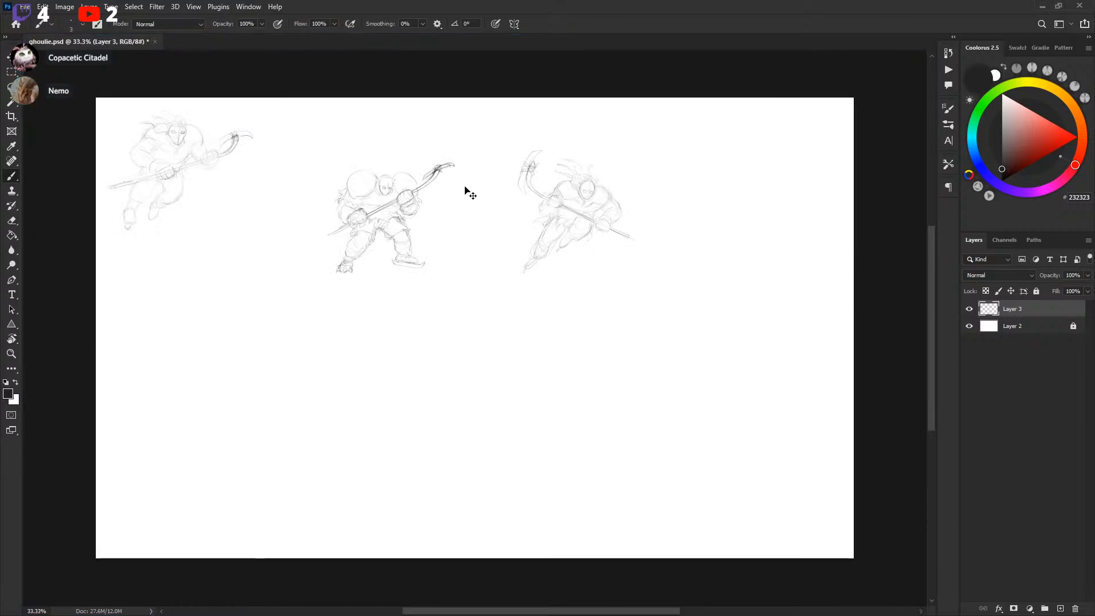
Start a third figure in the empty space between the sketches, drawing an oval mask and a shoulder line
{"action": "scroll", "coordinate": [438, 222], "scroll_direction": "up", "scroll_amount": 2}
{"action": "left_click_drag", "start_coordinate": [409, 239], "coordinate": [714, 335]}
{"action": "left_click_drag", "start_coordinate": [553, 285], "coordinate": [712, 295]}
{"action": "key", "text": "ctrl+plus"}
{"action": "key", "text": "ctrl+plus"}
{"action": "left_click_drag", "start_coordinate": [540, 282], "coordinate": [541, 282]}
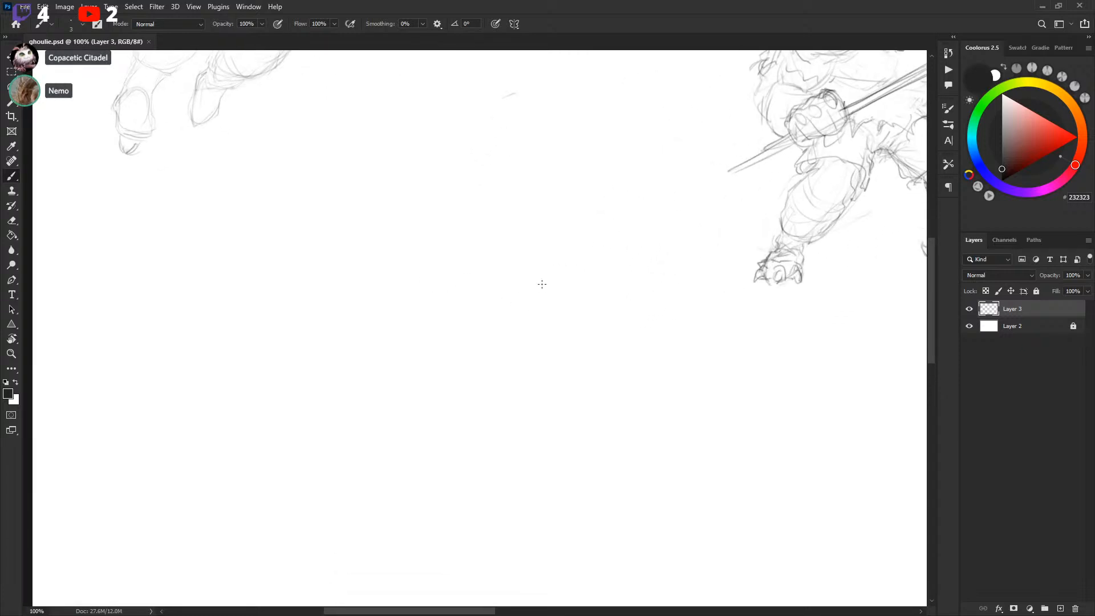
{"action": "mouse_move", "coordinate": [587, 300]}
{"action": "left_mouse_down"}
{"action": "mouse_move", "coordinate": [614, 337]}
{"action": "mouse_move", "coordinate": [579, 304]}
{"action": "mouse_move", "coordinate": [622, 293]}
{"action": "left_mouse_up"}
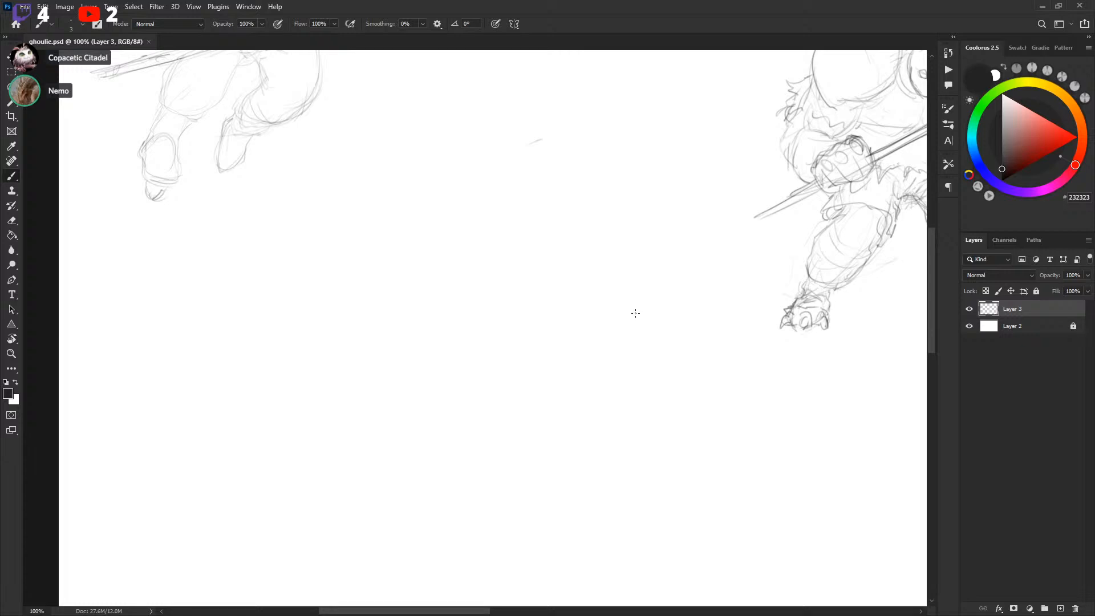
{"action": "mouse_move", "coordinate": [635, 310]}
{"action": "left_mouse_down"}
{"action": "mouse_move", "coordinate": [626, 342]}
{"action": "mouse_move", "coordinate": [587, 367]}
{"action": "left_mouse_up"}
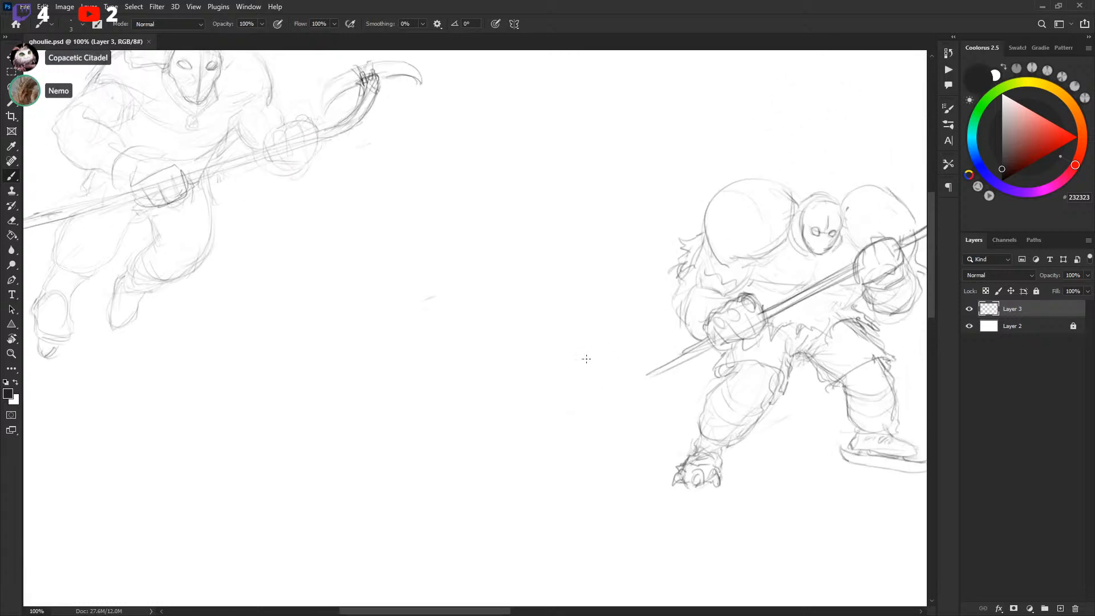
{"action": "key", "text": "l"}
{"action": "left_click_drag", "start_coordinate": [502, 245], "coordinate": [501, 247]}
{"action": "key", "text": "ctrl+d"}
{"action": "left_click_drag", "start_coordinate": [552, 303], "coordinate": [670, 186]}
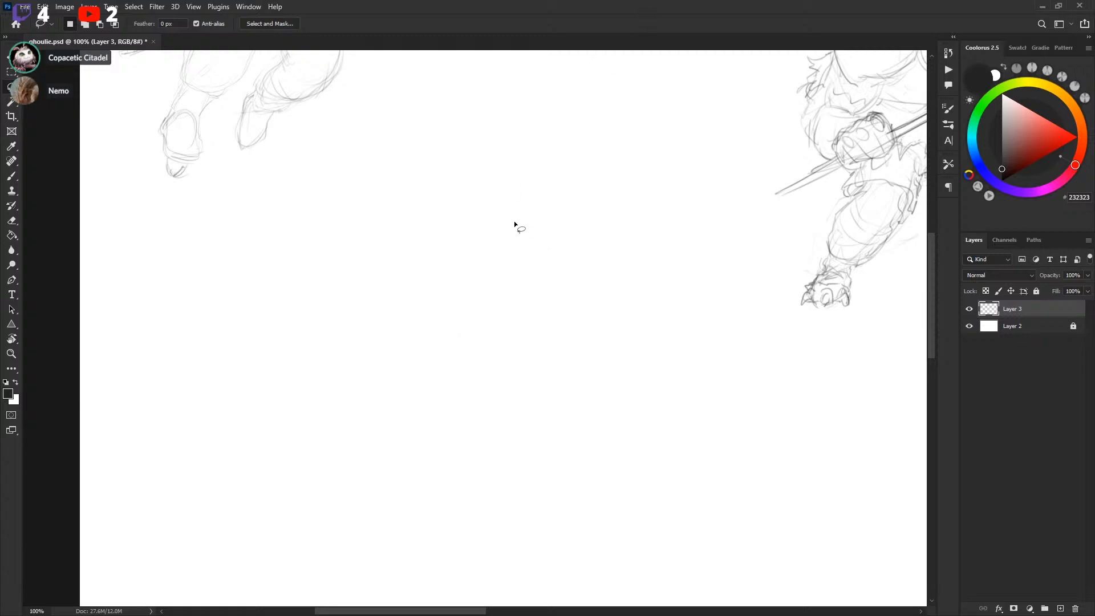
{"action": "key", "text": "b"}
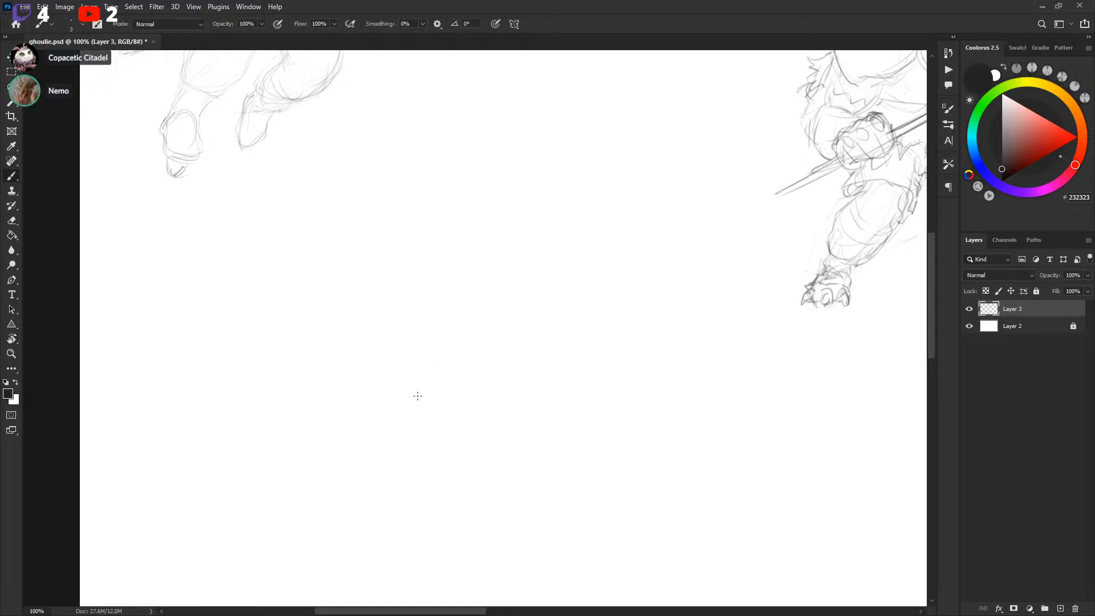
{"action": "left_click_drag", "start_coordinate": [387, 398], "coordinate": [421, 386]}
{"action": "key", "text": "ctrl+z"}
{"action": "left_click_drag", "start_coordinate": [338, 345], "coordinate": [382, 322]}
{"action": "mouse_move", "coordinate": [402, 282]}
{"action": "left_mouse_down"}
{"action": "mouse_move", "coordinate": [470, 288]}
{"action": "mouse_move", "coordinate": [516, 318]}
{"action": "mouse_move", "coordinate": [489, 329]}
{"action": "mouse_move", "coordinate": [487, 275]}
{"action": "mouse_move", "coordinate": [511, 311]}
{"action": "mouse_move", "coordinate": [495, 260]}
{"action": "mouse_move", "coordinate": [515, 309]}
{"action": "mouse_move", "coordinate": [463, 291]}
{"action": "mouse_move", "coordinate": [486, 333]}
{"action": "left_mouse_up"}
{"action": "left_click_drag", "start_coordinate": [494, 261], "coordinate": [488, 330]}
{"action": "left_click_drag", "start_coordinate": [519, 297], "coordinate": [533, 346]}
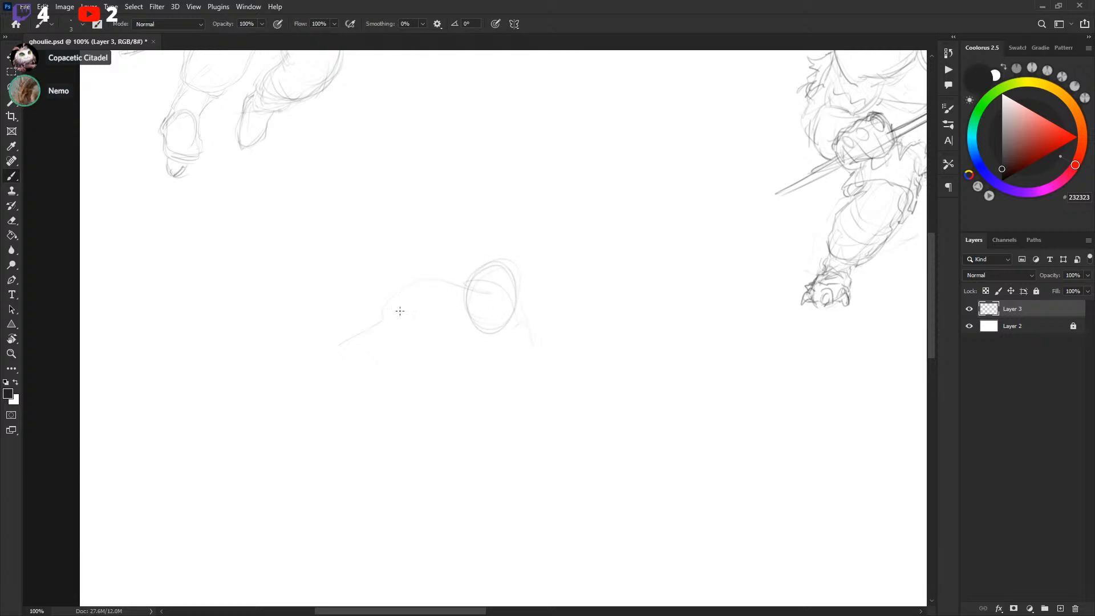
Rough out the third player's crouching body and long stick around the mask
{"action": "left_click_drag", "start_coordinate": [389, 304], "coordinate": [380, 312]}
{"action": "mouse_move", "coordinate": [308, 364]}
{"action": "left_mouse_down"}
{"action": "mouse_move", "coordinate": [288, 238]}
{"action": "mouse_move", "coordinate": [518, 429]}
{"action": "mouse_move", "coordinate": [539, 432]}
{"action": "left_mouse_up"}
{"action": "left_click_drag", "start_coordinate": [537, 431], "coordinate": [585, 451]}
{"action": "left_click_drag", "start_coordinate": [548, 404], "coordinate": [516, 428]}
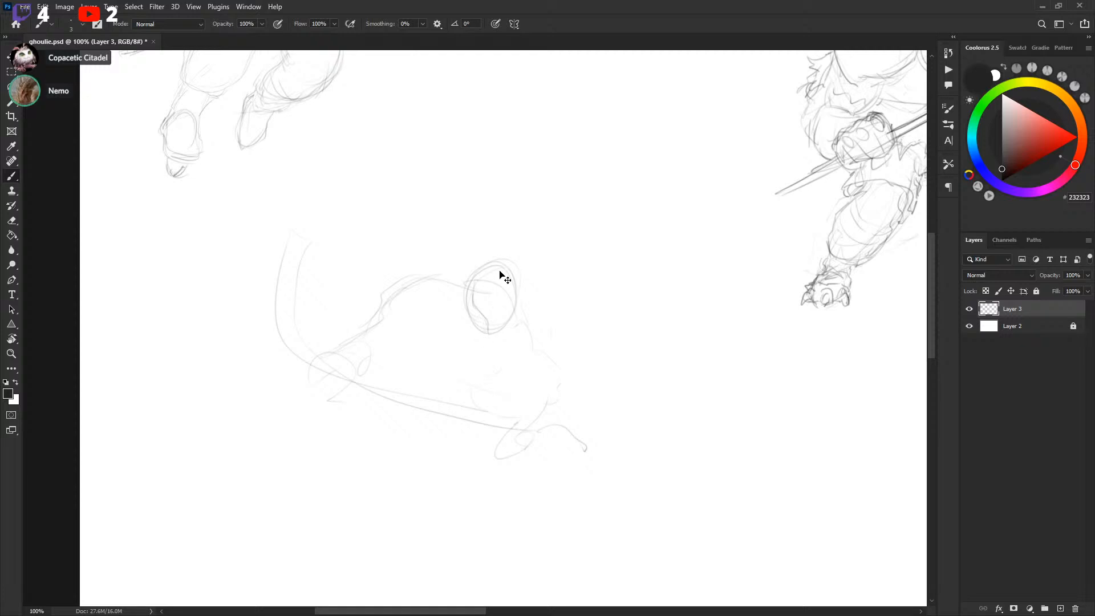
{"action": "mouse_move", "coordinate": [473, 285]}
{"action": "left_mouse_down"}
{"action": "mouse_move", "coordinate": [486, 332]}
{"action": "mouse_move", "coordinate": [506, 337]}
{"action": "left_mouse_up"}
{"action": "left_click_drag", "start_coordinate": [482, 277], "coordinate": [522, 287]}
{"action": "mouse_move", "coordinate": [489, 336]}
{"action": "left_mouse_down"}
{"action": "mouse_move", "coordinate": [519, 312]}
{"action": "mouse_move", "coordinate": [500, 301]}
{"action": "left_mouse_up"}
{"action": "left_click_drag", "start_coordinate": [538, 374], "coordinate": [552, 348]}
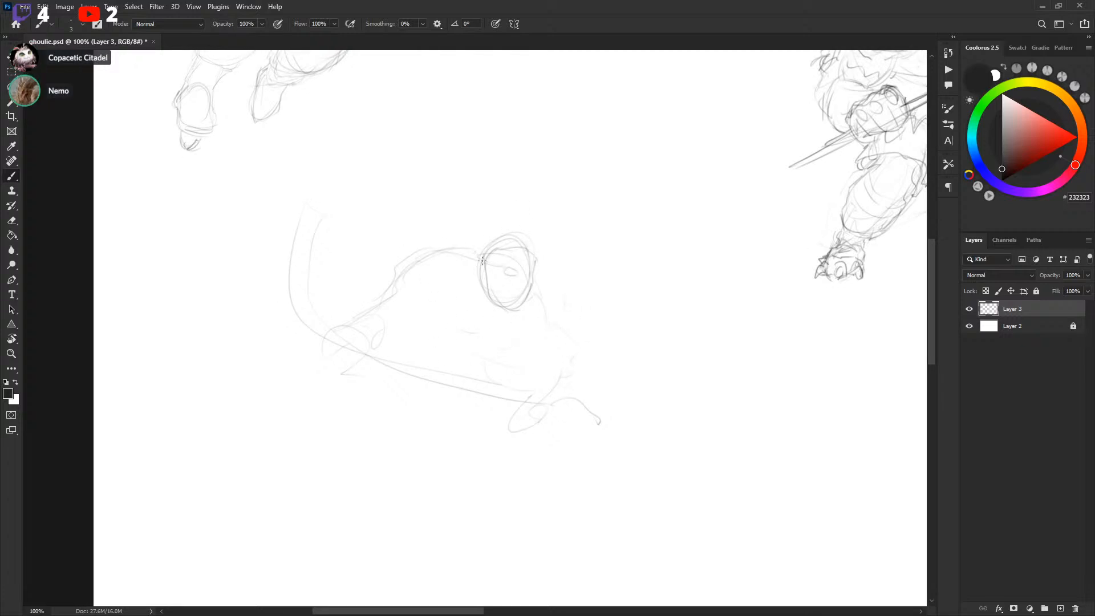
Add hair strands, mask details and shoulder lines to the third player
{"action": "left_click_drag", "start_coordinate": [521, 235], "coordinate": [456, 238]}
{"action": "mouse_move", "coordinate": [438, 296]}
{"action": "left_mouse_down"}
{"action": "mouse_move", "coordinate": [462, 284]}
{"action": "mouse_move", "coordinate": [489, 300]}
{"action": "left_mouse_up"}
{"action": "left_click_drag", "start_coordinate": [532, 344], "coordinate": [529, 305]}
{"action": "mouse_move", "coordinate": [535, 262]}
{"action": "left_mouse_down"}
{"action": "mouse_move", "coordinate": [564, 290]}
{"action": "mouse_move", "coordinate": [553, 294]}
{"action": "left_mouse_up"}
{"action": "mouse_move", "coordinate": [478, 238]}
{"action": "left_mouse_down"}
{"action": "mouse_move", "coordinate": [404, 227]}
{"action": "mouse_move", "coordinate": [451, 245]}
{"action": "left_mouse_up"}
{"action": "mouse_move", "coordinate": [516, 237]}
{"action": "left_mouse_down"}
{"action": "mouse_move", "coordinate": [490, 207]}
{"action": "mouse_move", "coordinate": [521, 243]}
{"action": "left_mouse_up"}
{"action": "left_click_drag", "start_coordinate": [608, 276], "coordinate": [614, 234]}
{"action": "mouse_move", "coordinate": [551, 349]}
{"action": "left_mouse_down"}
{"action": "mouse_move", "coordinate": [564, 300]}
{"action": "mouse_move", "coordinate": [578, 342]}
{"action": "mouse_move", "coordinate": [531, 358]}
{"action": "left_mouse_up"}
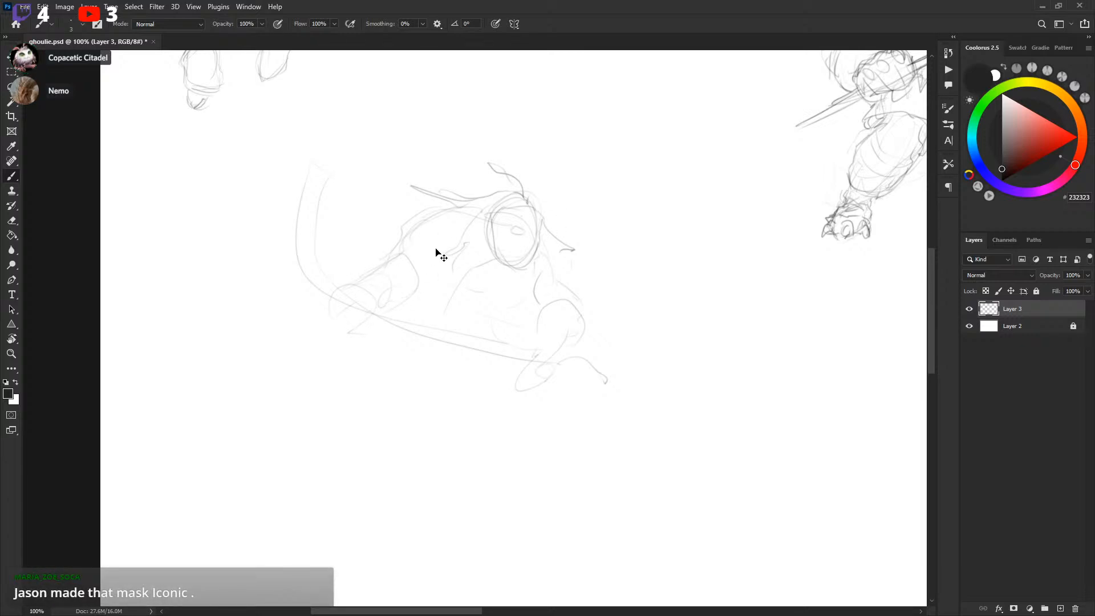
Sketch the third player's arms and the glove gripping the stick
{"action": "mouse_move", "coordinate": [433, 237]}
{"action": "left_mouse_down"}
{"action": "mouse_move", "coordinate": [442, 276]}
{"action": "mouse_move", "coordinate": [434, 258]}
{"action": "mouse_move", "coordinate": [529, 319]}
{"action": "mouse_move", "coordinate": [484, 311]}
{"action": "mouse_move", "coordinate": [431, 236]}
{"action": "mouse_move", "coordinate": [444, 291]}
{"action": "left_mouse_up"}
{"action": "mouse_move", "coordinate": [366, 268]}
{"action": "left_mouse_down"}
{"action": "mouse_move", "coordinate": [394, 298]}
{"action": "mouse_move", "coordinate": [349, 316]}
{"action": "mouse_move", "coordinate": [419, 280]}
{"action": "left_mouse_up"}
{"action": "left_click_drag", "start_coordinate": [337, 320], "coordinate": [346, 325]}
{"action": "left_click_drag", "start_coordinate": [553, 281], "coordinate": [510, 308]}
{"action": "left_click_drag", "start_coordinate": [604, 333], "coordinate": [610, 317]}
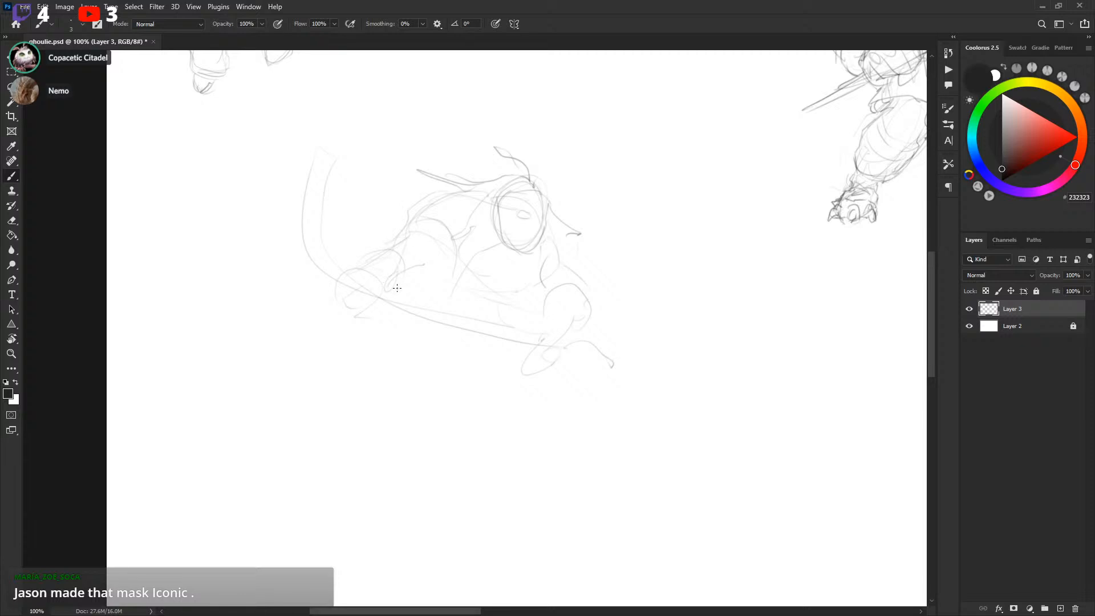
{"action": "left_click_drag", "start_coordinate": [384, 323], "coordinate": [416, 294]}
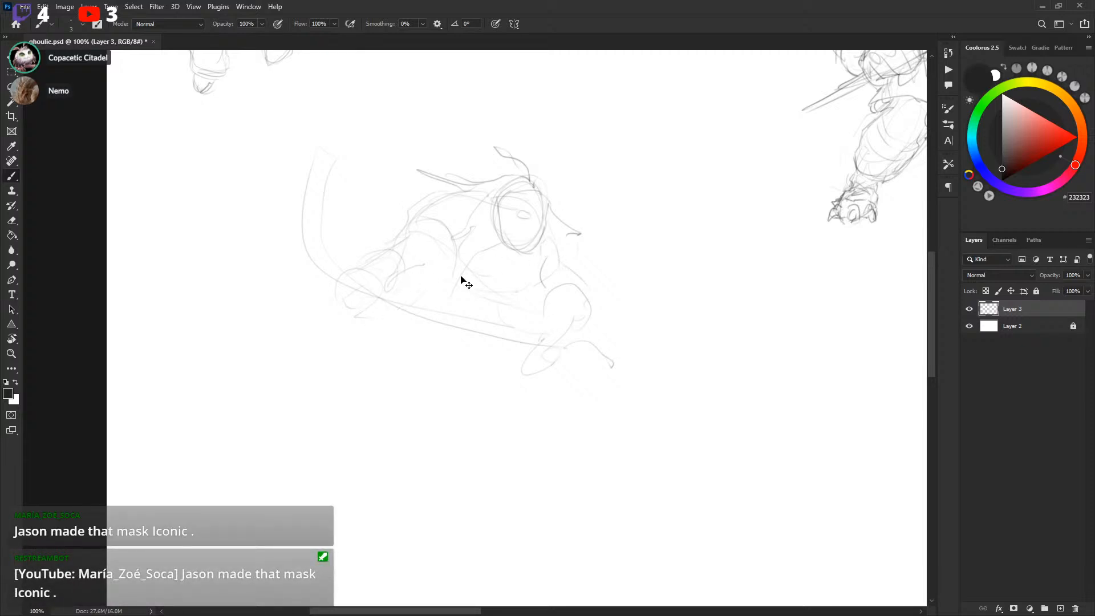
Select and remove part of the third player's raised arm, then redraw its contour
{"action": "key", "text": "l"}
{"action": "left_click_drag", "start_coordinate": [355, 252], "coordinate": [400, 229]}
{"action": "key", "text": "ctrl+d"}
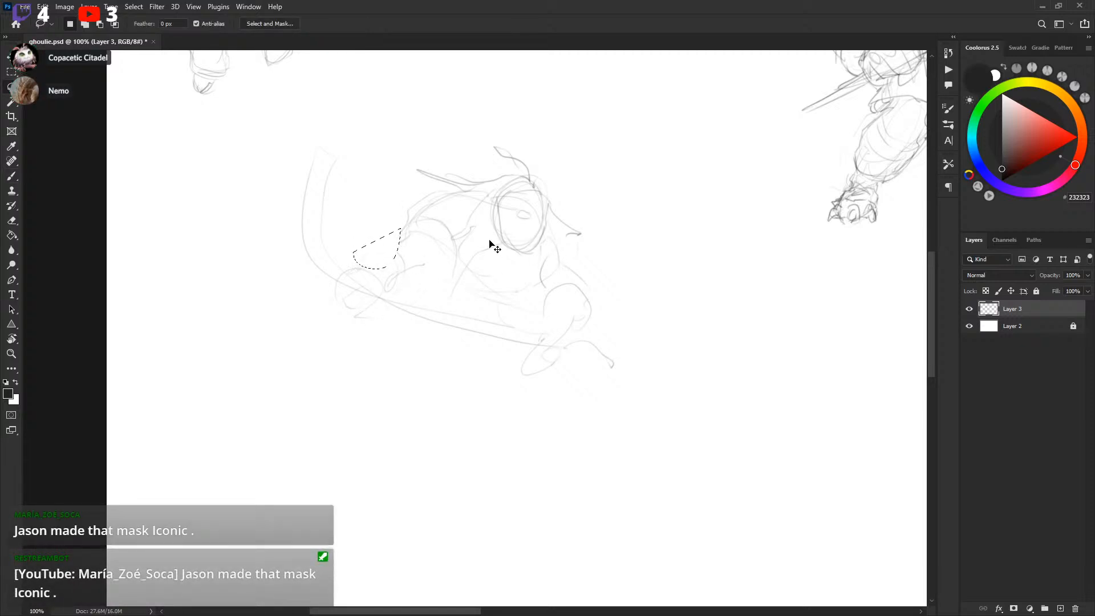
{"action": "key", "text": "b"}
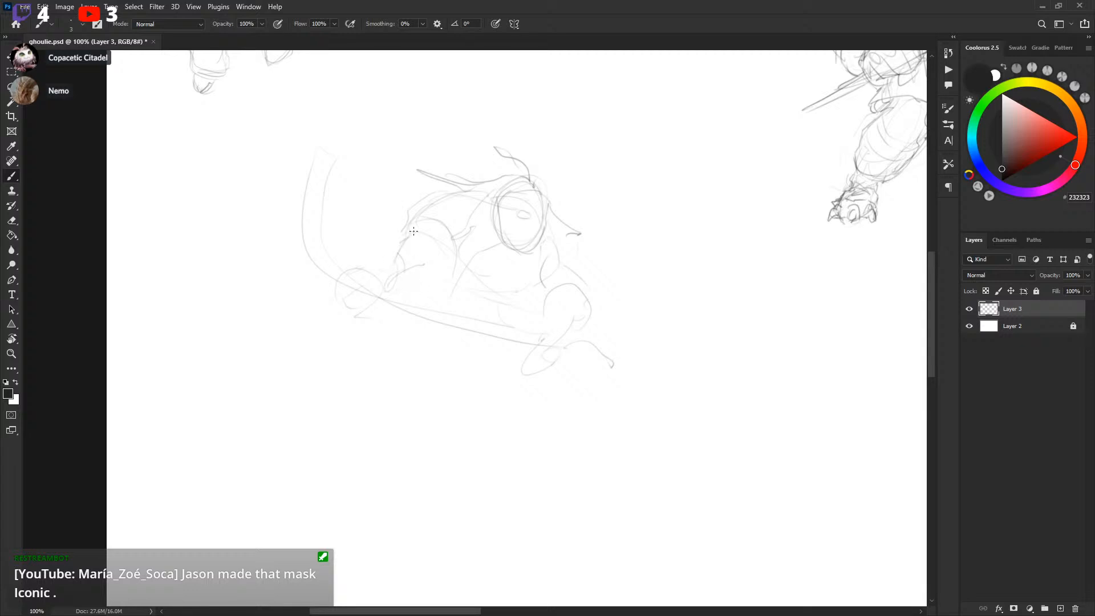
{"action": "left_click_drag", "start_coordinate": [363, 316], "coordinate": [415, 318]}
{"action": "key", "text": "ctrl+z"}
{"action": "left_click_drag", "start_coordinate": [401, 229], "coordinate": [353, 251]}
{"action": "key", "text": "ctrl+d"}
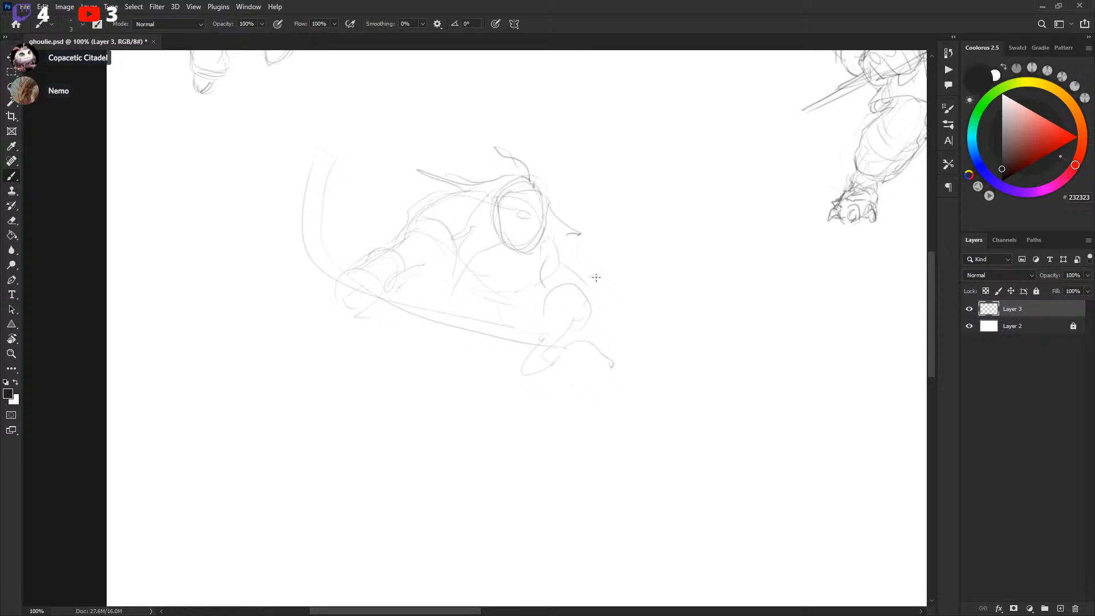
Refine the third player's glove on the stick, undoing several trial strokes
{"action": "left_click_drag", "start_coordinate": [410, 233], "coordinate": [412, 226]}
{"action": "mouse_move", "coordinate": [340, 289]}
{"action": "left_mouse_down"}
{"action": "mouse_move", "coordinate": [349, 261]}
{"action": "mouse_move", "coordinate": [379, 296]}
{"action": "left_mouse_up"}
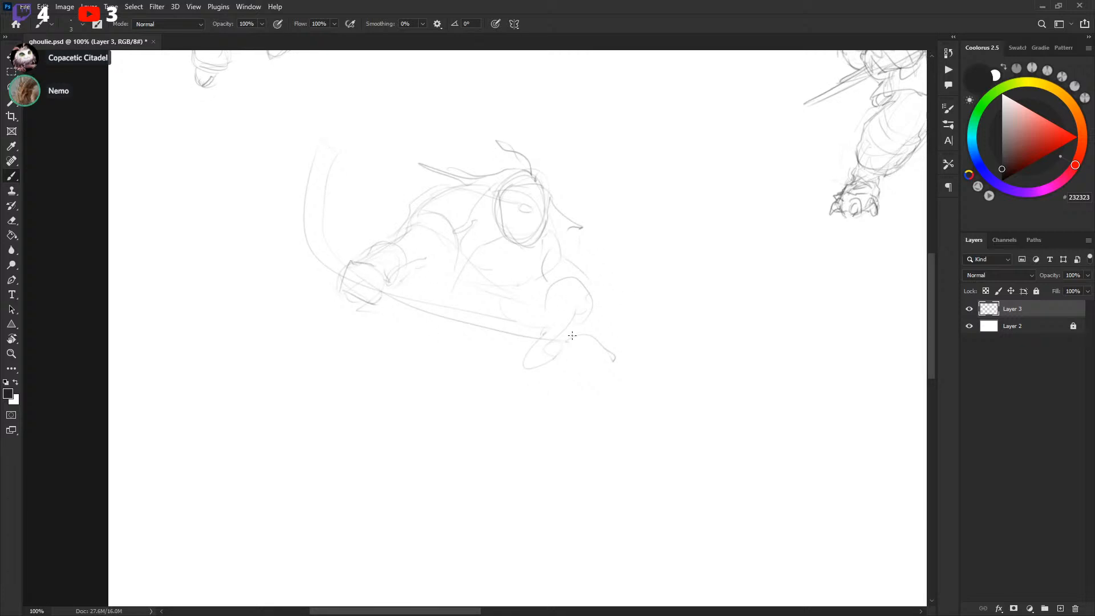
{"action": "left_click_drag", "start_coordinate": [490, 305], "coordinate": [503, 299]}
{"action": "left_click_drag", "start_coordinate": [467, 375], "coordinate": [524, 329]}
{"action": "key", "text": "ctrl+z"}
{"action": "key", "text": "ctrl+z"}
{"action": "left_click_drag", "start_coordinate": [578, 344], "coordinate": [613, 352]}
{"action": "key", "text": "ctrl+z"}
Outline the third player's hips and legs below the stick
{"action": "left_click_drag", "start_coordinate": [393, 290], "coordinate": [387, 330]}
{"action": "left_click_drag", "start_coordinate": [407, 322], "coordinate": [432, 347]}
{"action": "mouse_move", "coordinate": [507, 382]}
{"action": "left_mouse_down"}
{"action": "mouse_move", "coordinate": [507, 351]}
{"action": "mouse_move", "coordinate": [478, 341]}
{"action": "left_mouse_up"}
{"action": "left_click_drag", "start_coordinate": [495, 350], "coordinate": [510, 368]}
{"action": "left_click_drag", "start_coordinate": [626, 306], "coordinate": [620, 291]}
{"action": "left_click_drag", "start_coordinate": [504, 352], "coordinate": [436, 322]}
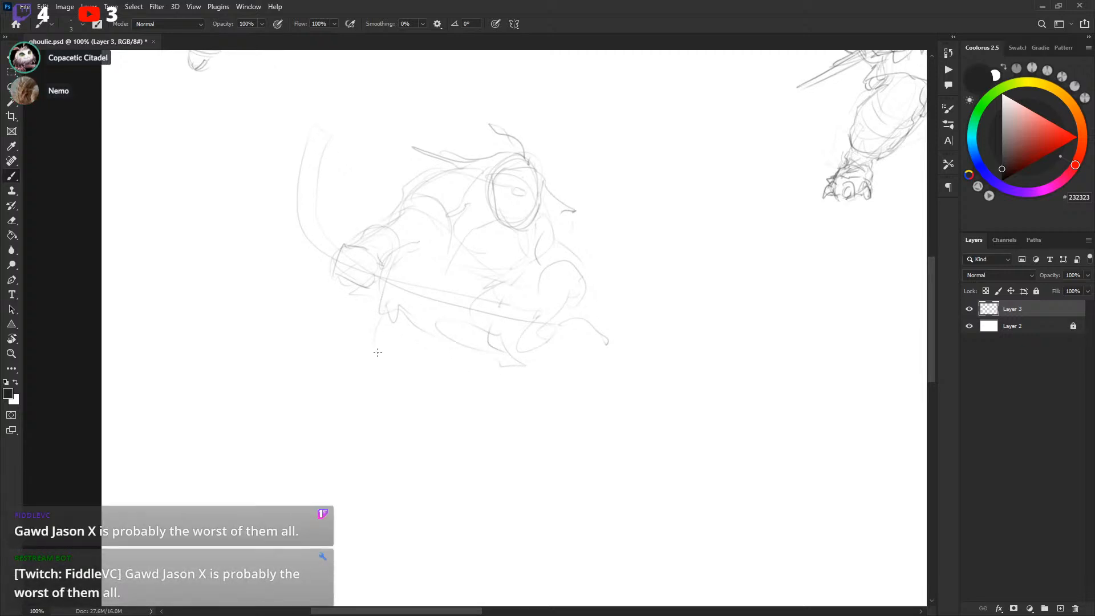
Extend the third player's front leg down to a skate
{"action": "left_click_drag", "start_coordinate": [379, 289], "coordinate": [342, 313]}
{"action": "mouse_move", "coordinate": [343, 313]}
{"action": "left_mouse_down"}
{"action": "mouse_move", "coordinate": [369, 305]}
{"action": "mouse_move", "coordinate": [345, 372]}
{"action": "mouse_move", "coordinate": [421, 356]}
{"action": "left_mouse_up"}
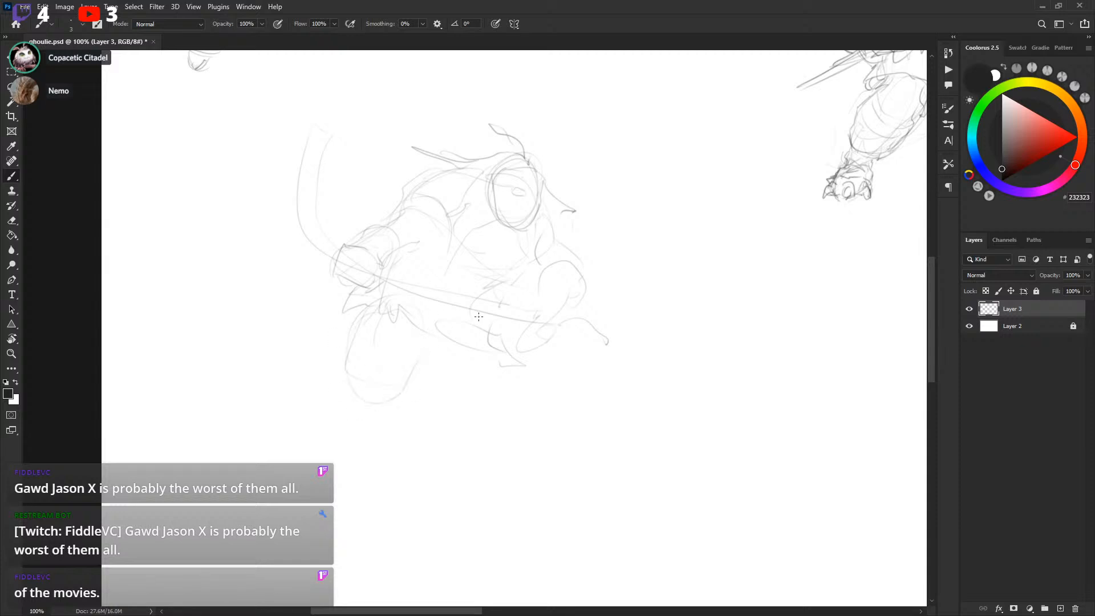
{"action": "mouse_move", "coordinate": [362, 401]}
{"action": "left_mouse_down"}
{"action": "mouse_move", "coordinate": [364, 437]}
{"action": "mouse_move", "coordinate": [384, 412]}
{"action": "mouse_move", "coordinate": [361, 435]}
{"action": "left_mouse_up"}
{"action": "left_click_drag", "start_coordinate": [350, 455], "coordinate": [382, 445]}
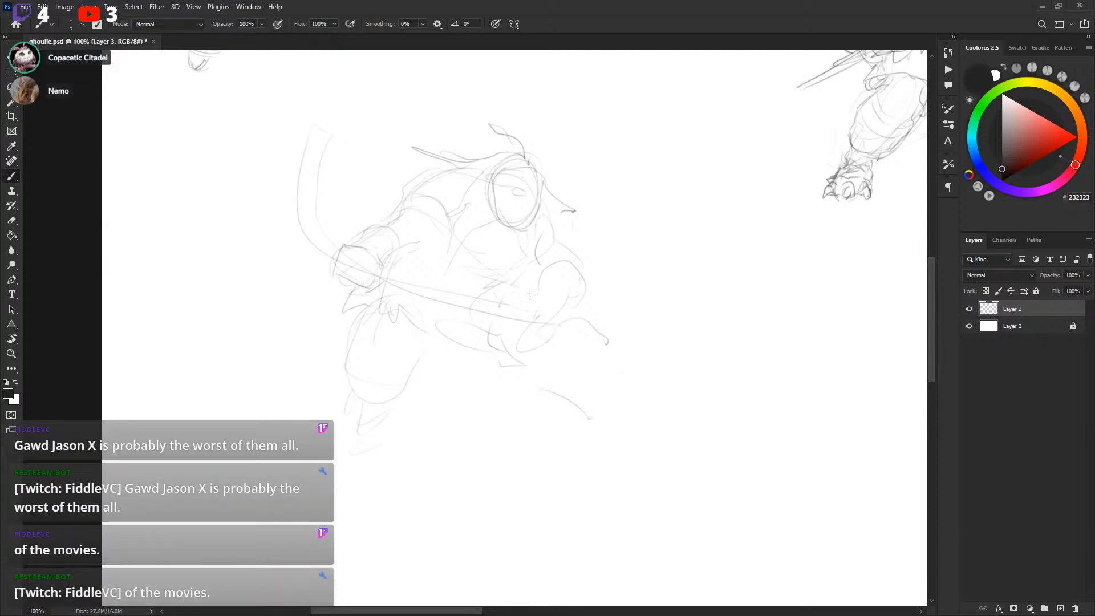
Sketch the third player's rear leg and skate
{"action": "left_click_drag", "start_coordinate": [614, 391], "coordinate": [611, 401]}
{"action": "left_click_drag", "start_coordinate": [588, 333], "coordinate": [605, 341]}
{"action": "left_click_drag", "start_coordinate": [570, 400], "coordinate": [590, 418]}
{"action": "left_click_drag", "start_coordinate": [588, 418], "coordinate": [601, 423]}
Draw the curved blade at the top of the third player's raised stick
{"action": "left_click_drag", "start_coordinate": [682, 336], "coordinate": [613, 382]}
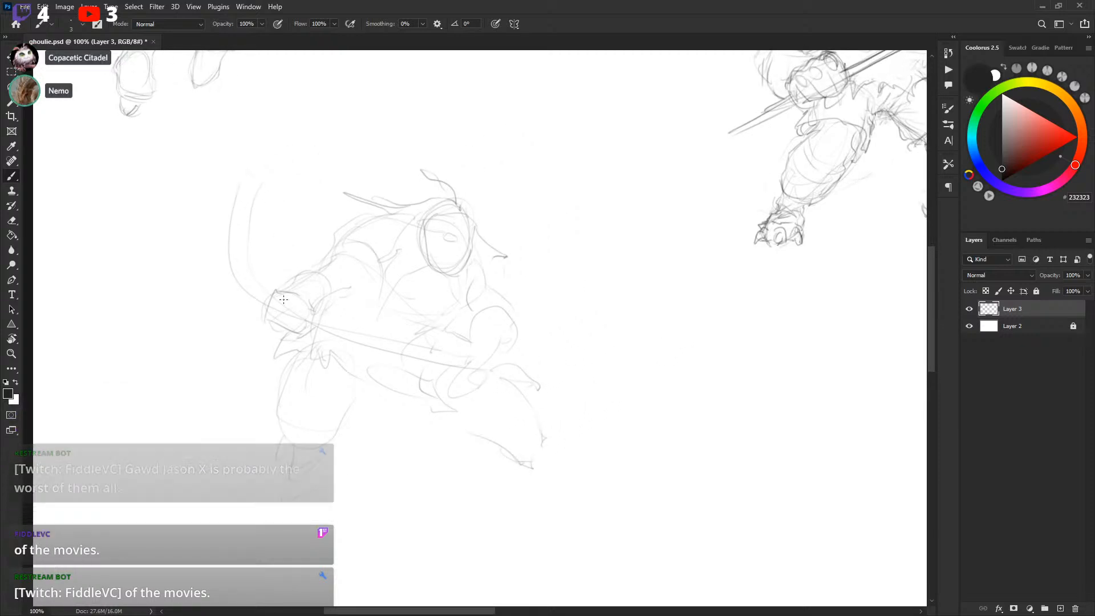
{"action": "mouse_move", "coordinate": [269, 294]}
{"action": "left_mouse_down"}
{"action": "mouse_move", "coordinate": [245, 255]}
{"action": "mouse_move", "coordinate": [251, 200]}
{"action": "left_mouse_up"}
{"action": "mouse_move", "coordinate": [229, 228]}
{"action": "left_mouse_down"}
{"action": "mouse_move", "coordinate": [234, 197]}
{"action": "mouse_move", "coordinate": [254, 208]}
{"action": "left_mouse_up"}
{"action": "left_click_drag", "start_coordinate": [254, 207], "coordinate": [250, 238]}
{"action": "left_click_drag", "start_coordinate": [586, 256], "coordinate": [604, 145]}
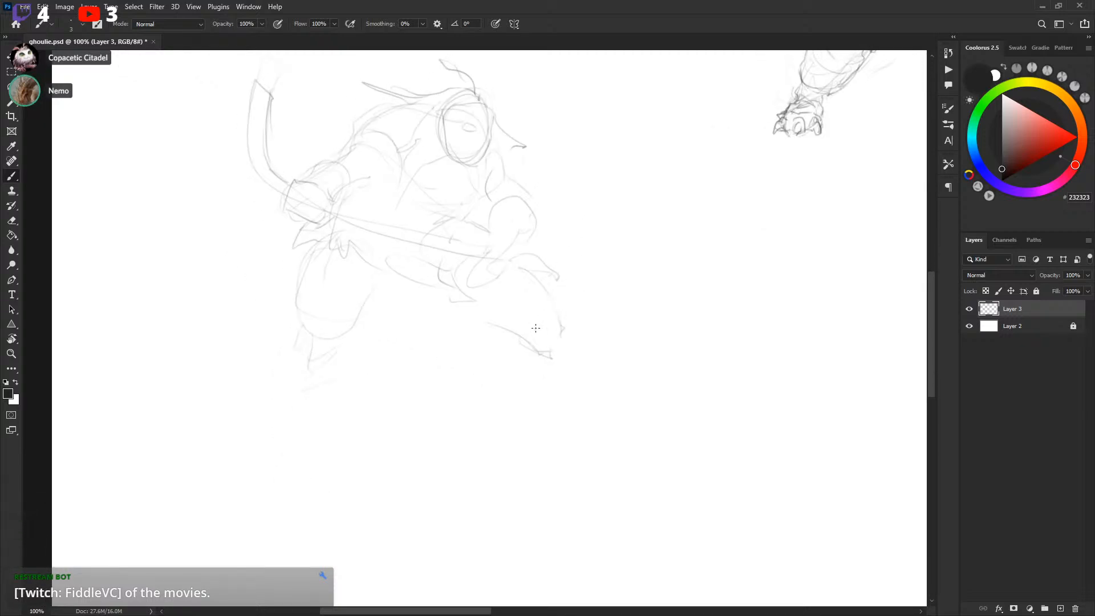
Touch up the third player's lower legs and skates with a few short strokes
{"action": "left_click_drag", "start_coordinate": [517, 278], "coordinate": [421, 384]}
{"action": "key", "text": "ctrl+z"}
{"action": "key", "text": "ctrl+z"}
{"action": "left_click_drag", "start_coordinate": [498, 332], "coordinate": [465, 325]}
{"action": "mouse_move", "coordinate": [581, 306]}
{"action": "left_mouse_down"}
{"action": "mouse_move", "coordinate": [587, 360]}
{"action": "mouse_move", "coordinate": [413, 335]}
{"action": "mouse_move", "coordinate": [415, 346]}
{"action": "left_mouse_up"}
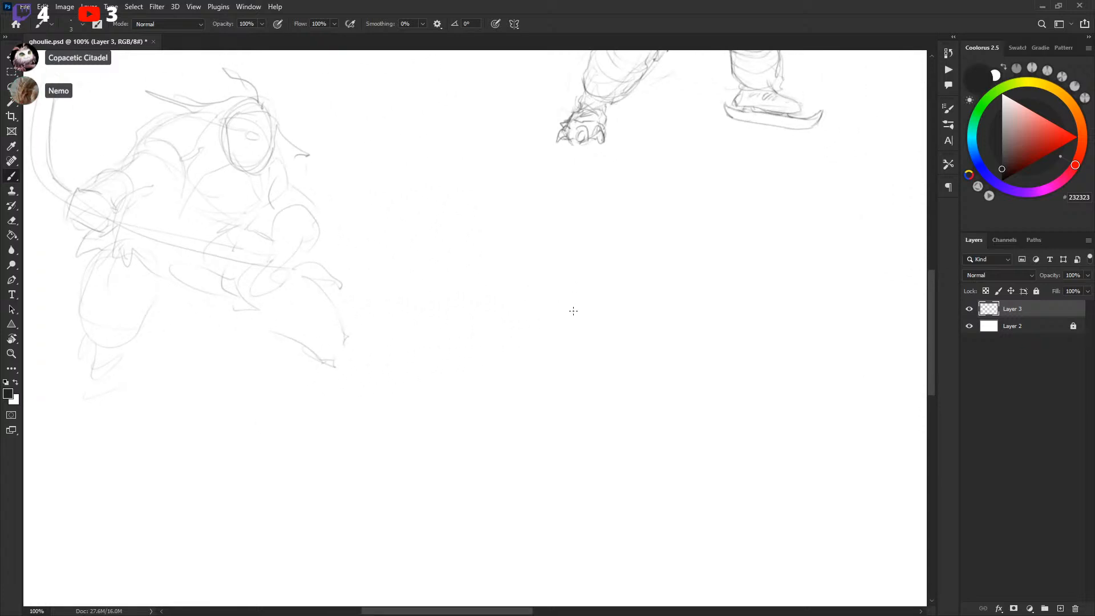
{"action": "mouse_move", "coordinate": [591, 368]}
{"action": "left_mouse_down"}
{"action": "mouse_move", "coordinate": [611, 362]}
{"action": "mouse_move", "coordinate": [653, 409]}
{"action": "mouse_move", "coordinate": [630, 374]}
{"action": "mouse_move", "coordinate": [586, 348]}
{"action": "left_mouse_up"}
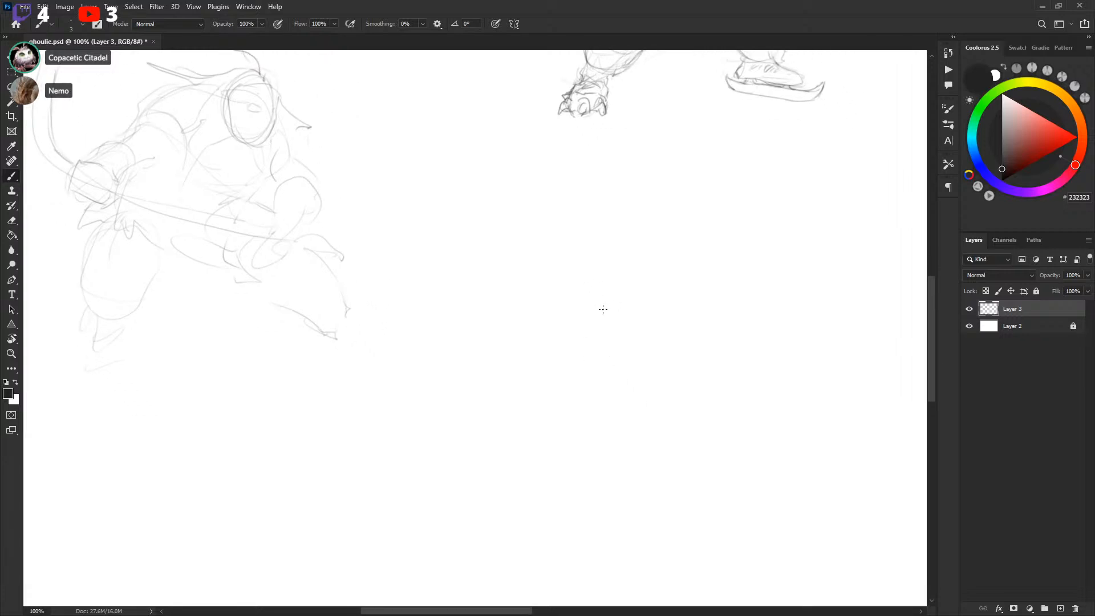
{"action": "left_click_drag", "start_coordinate": [637, 302], "coordinate": [608, 306]}
{"action": "left_click_drag", "start_coordinate": [614, 357], "coordinate": [595, 357]}
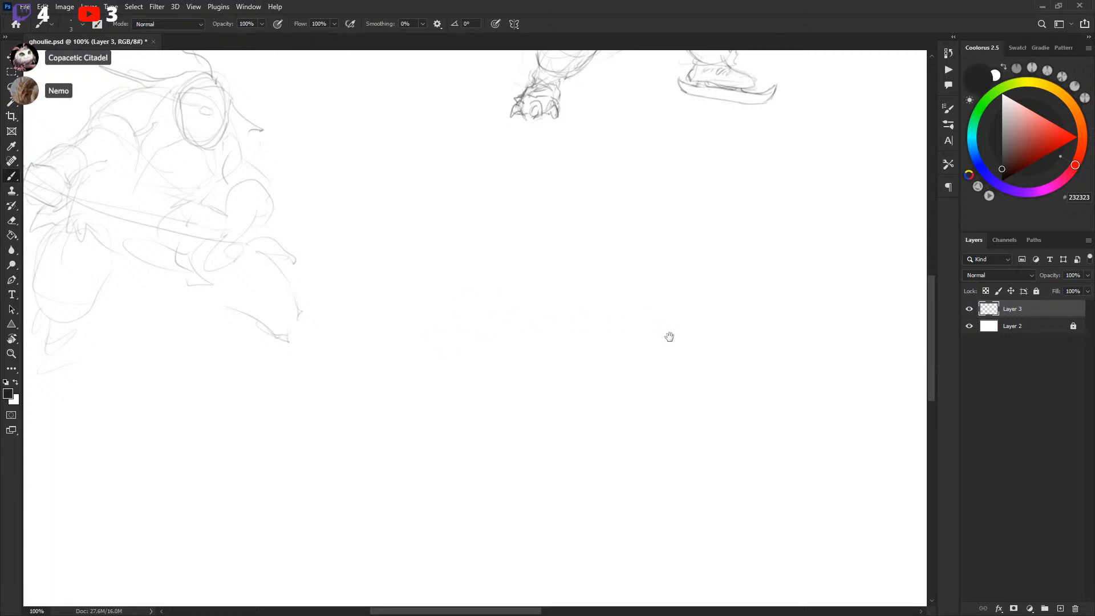
Try extra strokes on the third player's legs and undo them
{"action": "left_click_drag", "start_coordinate": [670, 330], "coordinate": [616, 330]}
{"action": "mouse_move", "coordinate": [619, 293]}
{"action": "left_mouse_down"}
{"action": "mouse_move", "coordinate": [611, 340]}
{"action": "mouse_move", "coordinate": [599, 296]}
{"action": "left_mouse_up"}
{"action": "key", "text": "ctrl+z"}
{"action": "mouse_move", "coordinate": [652, 266]}
{"action": "left_mouse_down"}
{"action": "mouse_move", "coordinate": [674, 257]}
{"action": "mouse_move", "coordinate": [686, 318]}
{"action": "mouse_move", "coordinate": [699, 299]}
{"action": "mouse_move", "coordinate": [672, 279]}
{"action": "left_mouse_up"}
{"action": "key", "text": "ctrl+z"}
{"action": "key", "text": "ctrl+z"}
{"action": "key", "text": "ctrl+z"}
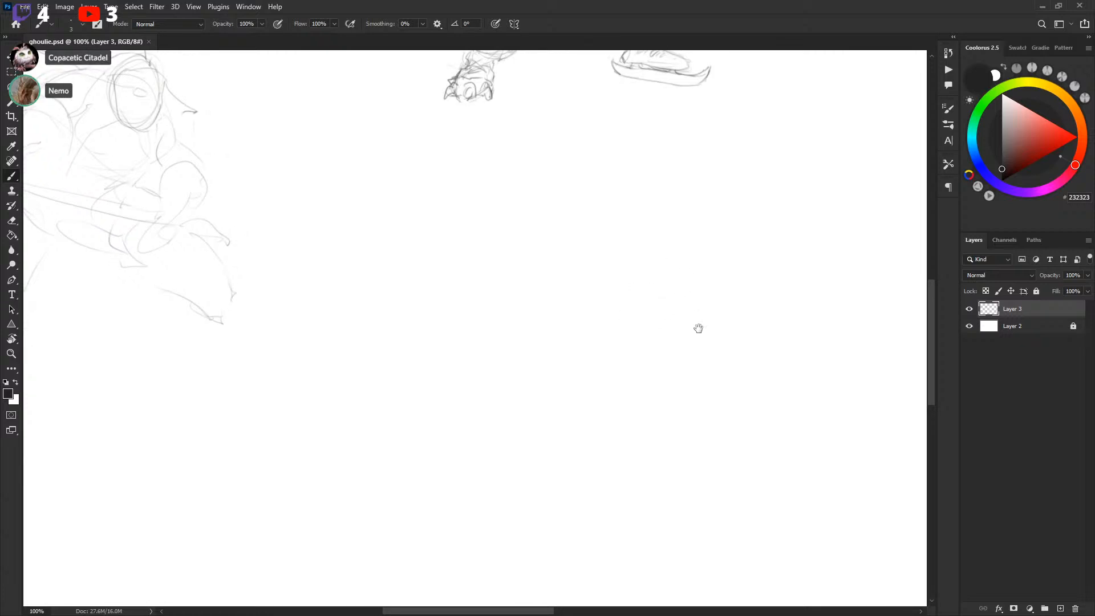
Rough in a fourth player's head, back and stick lines and erase them with a lasso selection
{"action": "left_click_drag", "start_coordinate": [697, 330], "coordinate": [628, 303]}
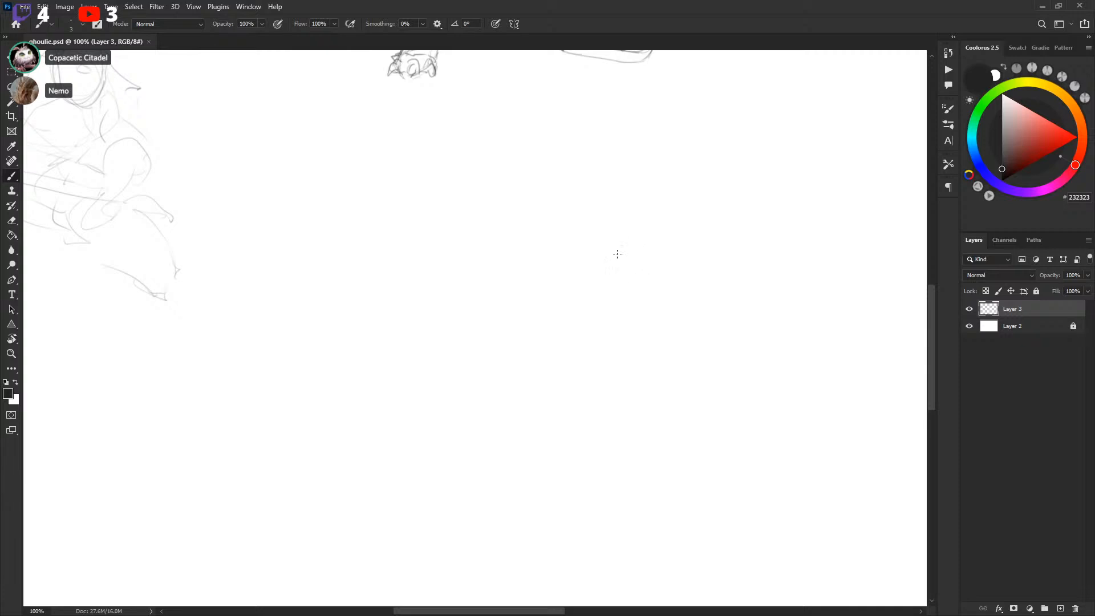
{"action": "left_click_drag", "start_coordinate": [607, 267], "coordinate": [673, 298]}
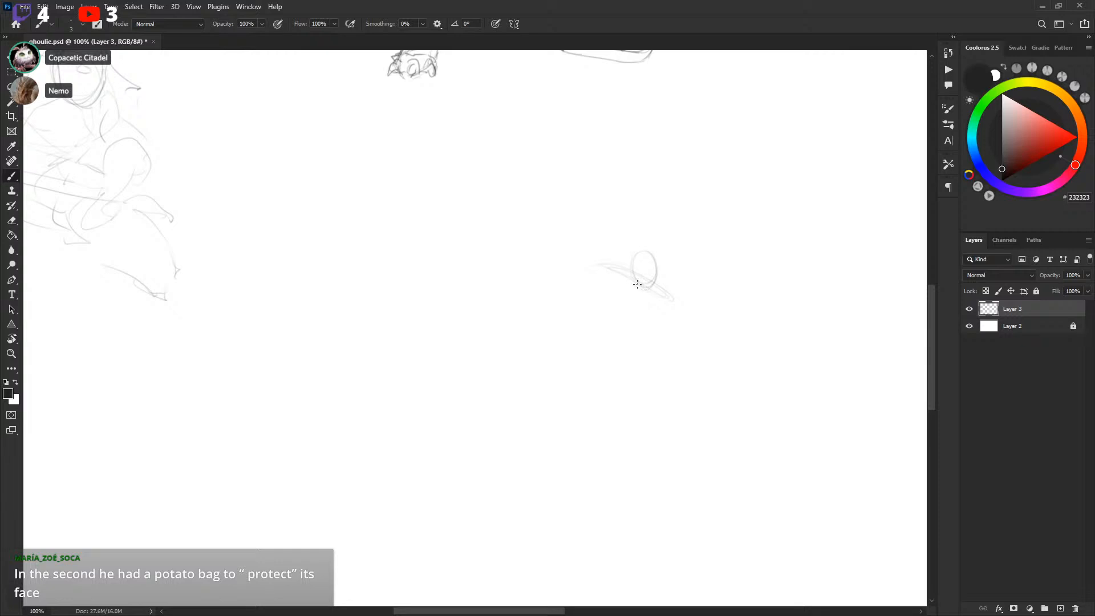
{"action": "mouse_move", "coordinate": [666, 296]}
{"action": "left_mouse_down"}
{"action": "mouse_move", "coordinate": [672, 327]}
{"action": "mouse_move", "coordinate": [632, 355]}
{"action": "left_mouse_up"}
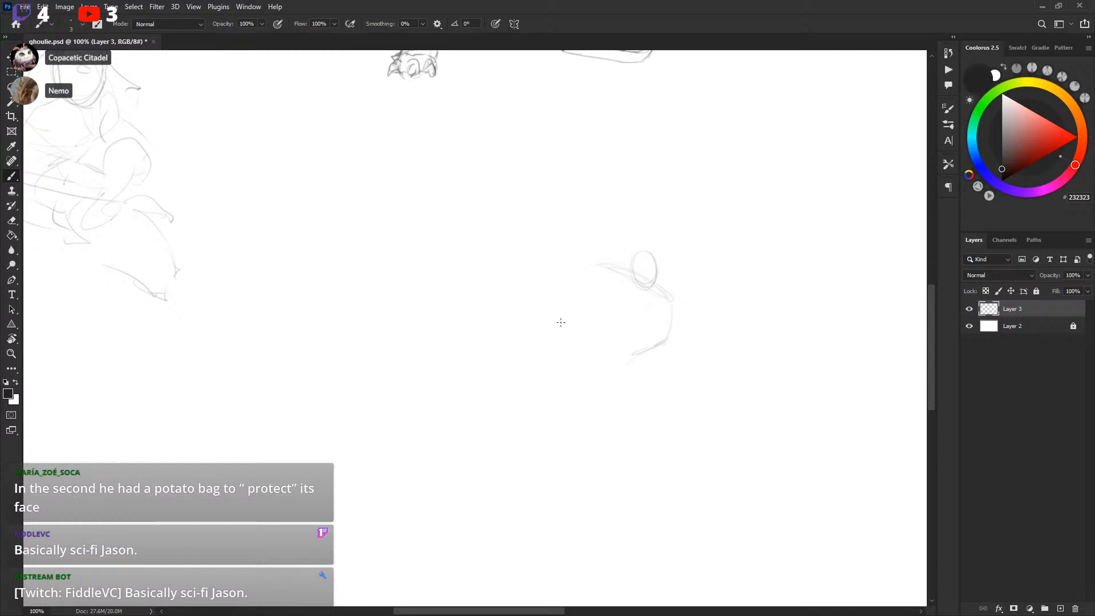
{"action": "mouse_move", "coordinate": [581, 262]}
{"action": "left_mouse_down"}
{"action": "mouse_move", "coordinate": [613, 263]}
{"action": "mouse_move", "coordinate": [566, 308]}
{"action": "mouse_move", "coordinate": [672, 400]}
{"action": "left_mouse_up"}
{"action": "left_click_drag", "start_coordinate": [586, 328], "coordinate": [689, 432]}
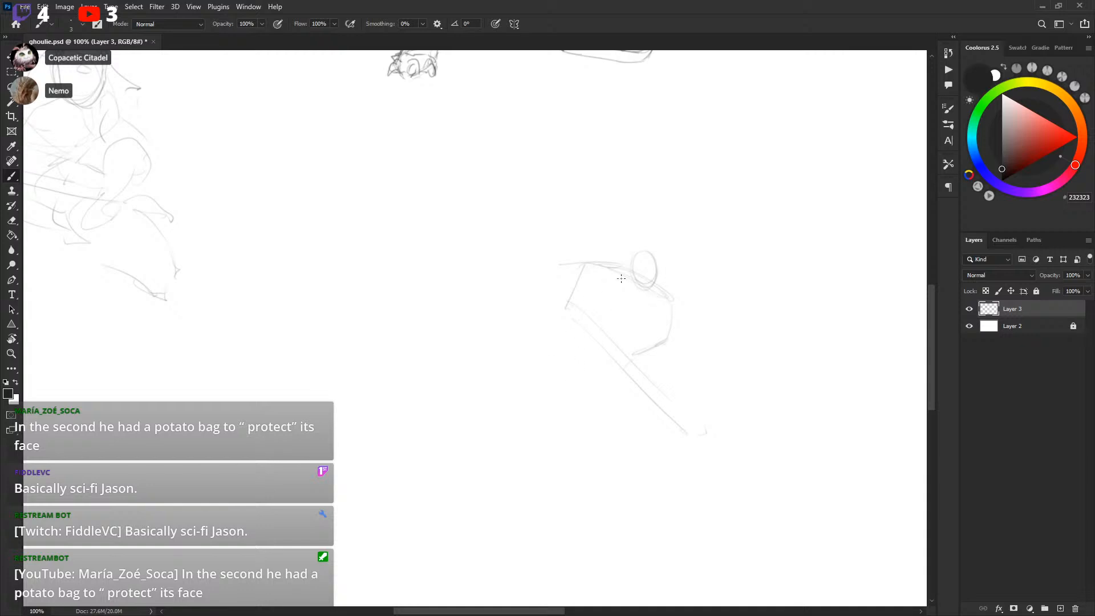
{"action": "left_click_drag", "start_coordinate": [578, 323], "coordinate": [622, 272]}
{"action": "key", "text": "l"}
{"action": "mouse_move", "coordinate": [575, 207]}
{"action": "left_mouse_down"}
{"action": "mouse_move", "coordinate": [713, 230]}
{"action": "mouse_move", "coordinate": [639, 196]}
{"action": "left_mouse_up"}
{"action": "key", "text": "Delete"}
{"action": "key", "text": "ctrl+d"}
Try more strokes on the third player's body and undo them
{"action": "key", "text": "b"}
{"action": "mouse_move", "coordinate": [551, 202]}
{"action": "left_mouse_down"}
{"action": "mouse_move", "coordinate": [572, 230]}
{"action": "mouse_move", "coordinate": [638, 437]}
{"action": "mouse_move", "coordinate": [591, 281]}
{"action": "mouse_move", "coordinate": [687, 349]}
{"action": "mouse_move", "coordinate": [759, 260]}
{"action": "mouse_move", "coordinate": [508, 521]}
{"action": "mouse_move", "coordinate": [538, 386]}
{"action": "mouse_move", "coordinate": [447, 433]}
{"action": "mouse_move", "coordinate": [338, 445]}
{"action": "left_mouse_up"}
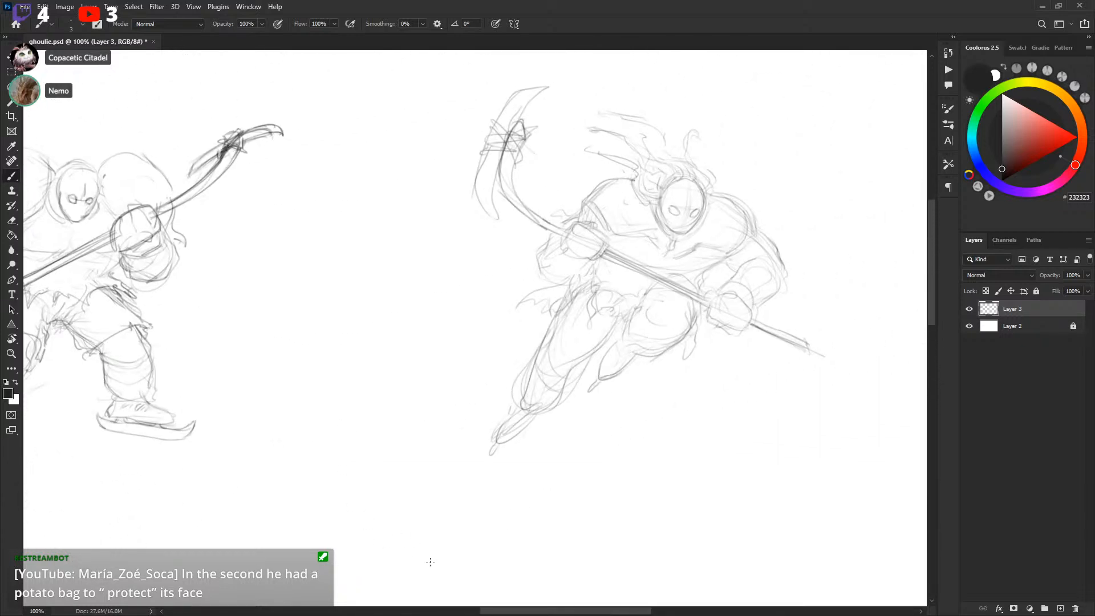
{"action": "mouse_move", "coordinate": [315, 494]}
{"action": "left_mouse_down"}
{"action": "mouse_move", "coordinate": [572, 334]}
{"action": "mouse_move", "coordinate": [289, 430]}
{"action": "mouse_move", "coordinate": [244, 463]}
{"action": "mouse_move", "coordinate": [254, 460]}
{"action": "mouse_move", "coordinate": [247, 481]}
{"action": "mouse_move", "coordinate": [265, 439]}
{"action": "left_mouse_up"}
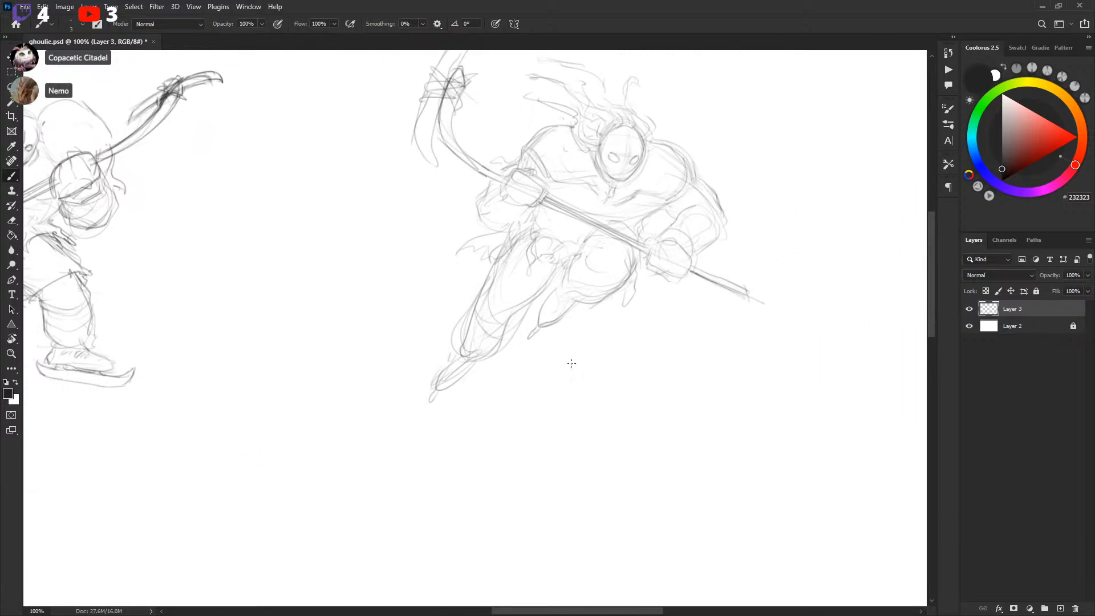
{"action": "mouse_move", "coordinate": [595, 272]}
{"action": "left_mouse_down"}
{"action": "mouse_move", "coordinate": [674, 346]}
{"action": "mouse_move", "coordinate": [679, 332]}
{"action": "left_mouse_up"}
{"action": "mouse_move", "coordinate": [686, 325]}
{"action": "left_mouse_down"}
{"action": "mouse_move", "coordinate": [731, 376]}
{"action": "mouse_move", "coordinate": [691, 344]}
{"action": "left_mouse_up"}
{"action": "left_click_drag", "start_coordinate": [650, 280], "coordinate": [733, 368]}
{"action": "key", "text": "ctrl+z"}
{"action": "key", "text": "ctrl+z"}
{"action": "key", "text": "ctrl+z"}
{"action": "key", "text": "ctrl+z"}
{"action": "mouse_move", "coordinate": [586, 250]}
{"action": "left_mouse_down"}
{"action": "mouse_move", "coordinate": [640, 260]}
{"action": "mouse_move", "coordinate": [694, 364]}
{"action": "mouse_move", "coordinate": [660, 311]}
{"action": "left_mouse_up"}
{"action": "key", "text": "ctrl+z"}
{"action": "mouse_move", "coordinate": [586, 251]}
{"action": "left_mouse_down"}
{"action": "mouse_move", "coordinate": [610, 317]}
{"action": "mouse_move", "coordinate": [693, 332]}
{"action": "mouse_move", "coordinate": [635, 252]}
{"action": "left_mouse_up"}
{"action": "key", "text": "ctrl+z"}
{"action": "left_click_drag", "start_coordinate": [371, 446], "coordinate": [832, 217]}
{"action": "mouse_move", "coordinate": [657, 358]}
{"action": "left_mouse_down"}
{"action": "mouse_move", "coordinate": [675, 329]}
{"action": "mouse_move", "coordinate": [655, 310]}
{"action": "left_mouse_up"}
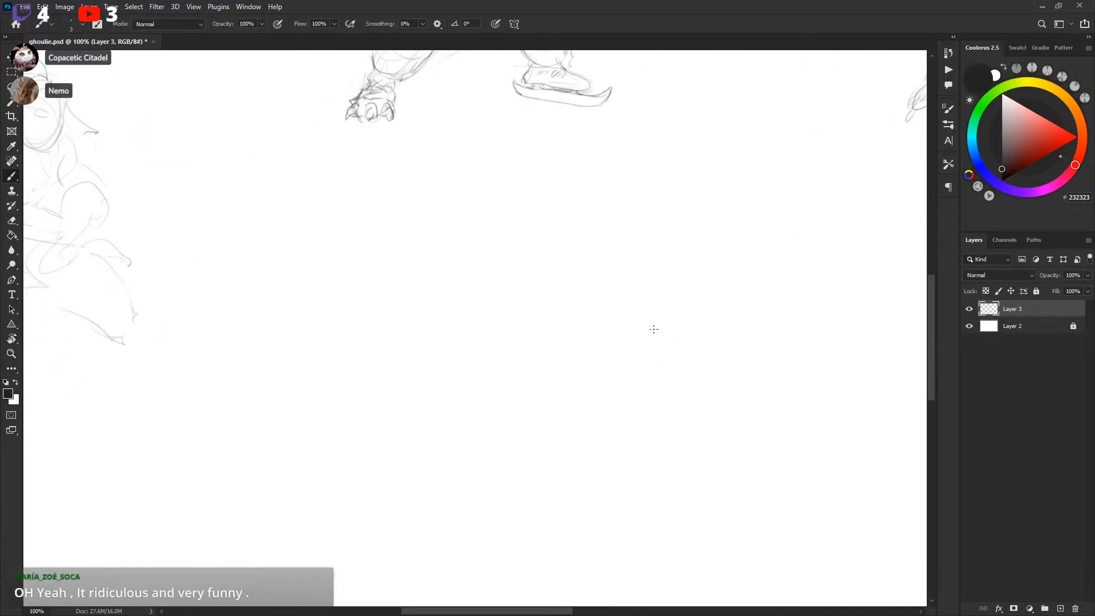
{"action": "mouse_move", "coordinate": [572, 420]}
{"action": "left_mouse_down"}
{"action": "mouse_move", "coordinate": [604, 342]}
{"action": "mouse_move", "coordinate": [604, 387]}
{"action": "mouse_move", "coordinate": [732, 408]}
{"action": "mouse_move", "coordinate": [657, 404]}
{"action": "mouse_move", "coordinate": [661, 395]}
{"action": "left_mouse_up"}
{"action": "mouse_move", "coordinate": [729, 205]}
{"action": "left_mouse_down"}
{"action": "mouse_move", "coordinate": [701, 239]}
{"action": "mouse_move", "coordinate": [643, 272]}
{"action": "mouse_move", "coordinate": [661, 279]}
{"action": "left_mouse_up"}
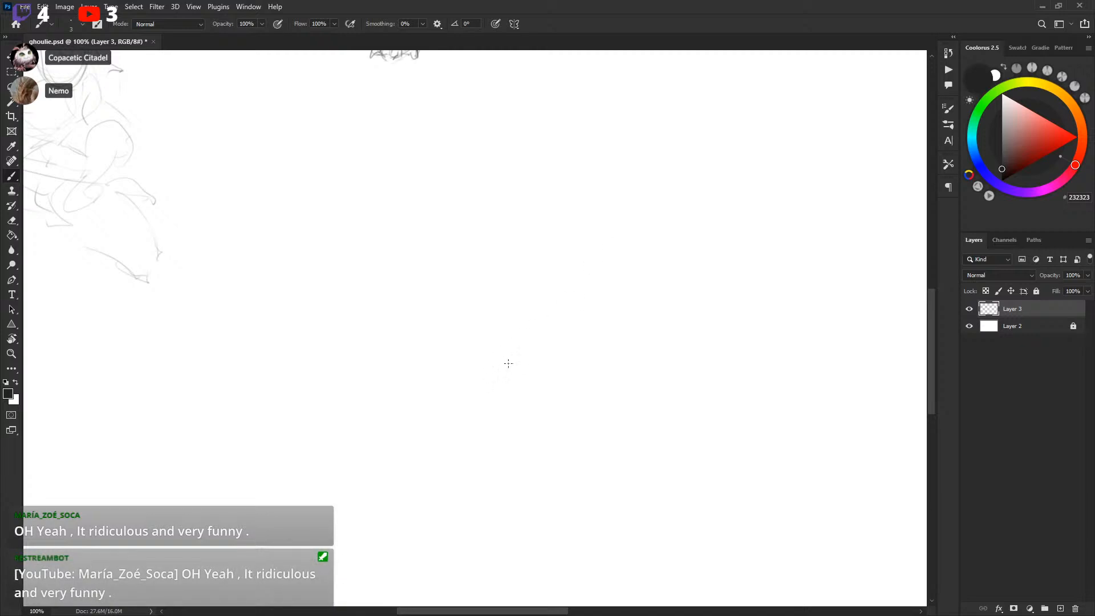
{"action": "mouse_move", "coordinate": [474, 374]}
{"action": "left_mouse_down"}
{"action": "mouse_move", "coordinate": [499, 325]}
{"action": "mouse_move", "coordinate": [583, 258]}
{"action": "left_mouse_up"}
{"action": "key", "text": "l"}
{"action": "mouse_move", "coordinate": [492, 277]}
{"action": "left_mouse_down"}
{"action": "mouse_move", "coordinate": [617, 172]}
{"action": "mouse_move", "coordinate": [627, 250]}
{"action": "left_mouse_up"}
{"action": "key", "text": "ctrl+d"}
{"action": "key", "text": "b"}
Draw an oval head for a fourth player in the empty canvas space
{"action": "left_click_drag", "start_coordinate": [663, 204], "coordinate": [668, 237]}
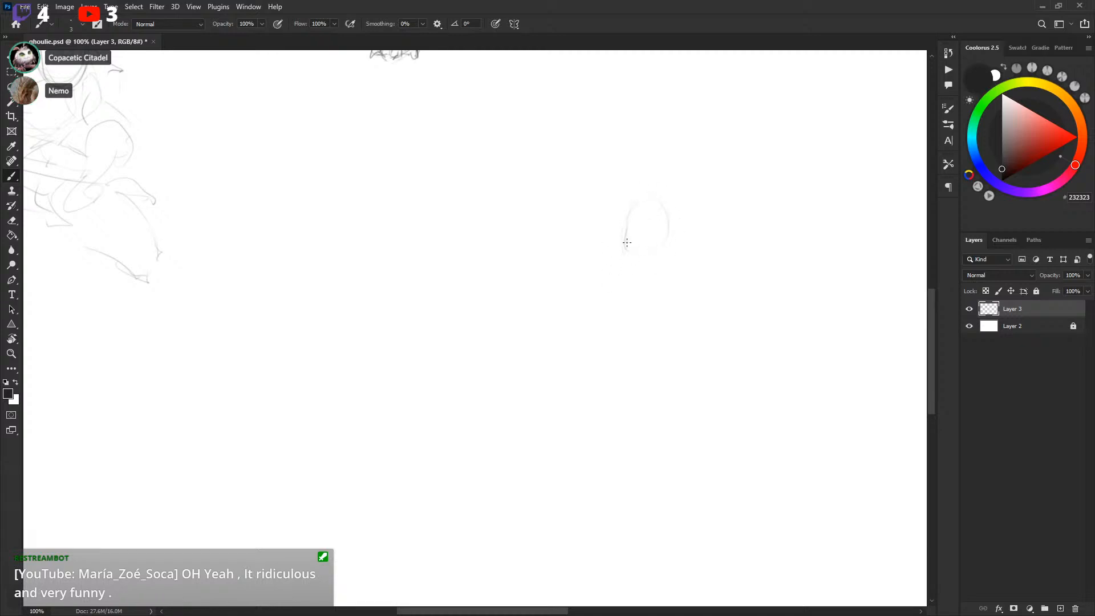
{"action": "mouse_move", "coordinate": [630, 227]}
{"action": "left_mouse_down"}
{"action": "mouse_move", "coordinate": [664, 256]}
{"action": "mouse_move", "coordinate": [649, 200]}
{"action": "mouse_move", "coordinate": [641, 258]}
{"action": "mouse_move", "coordinate": [670, 230]}
{"action": "left_mouse_up"}
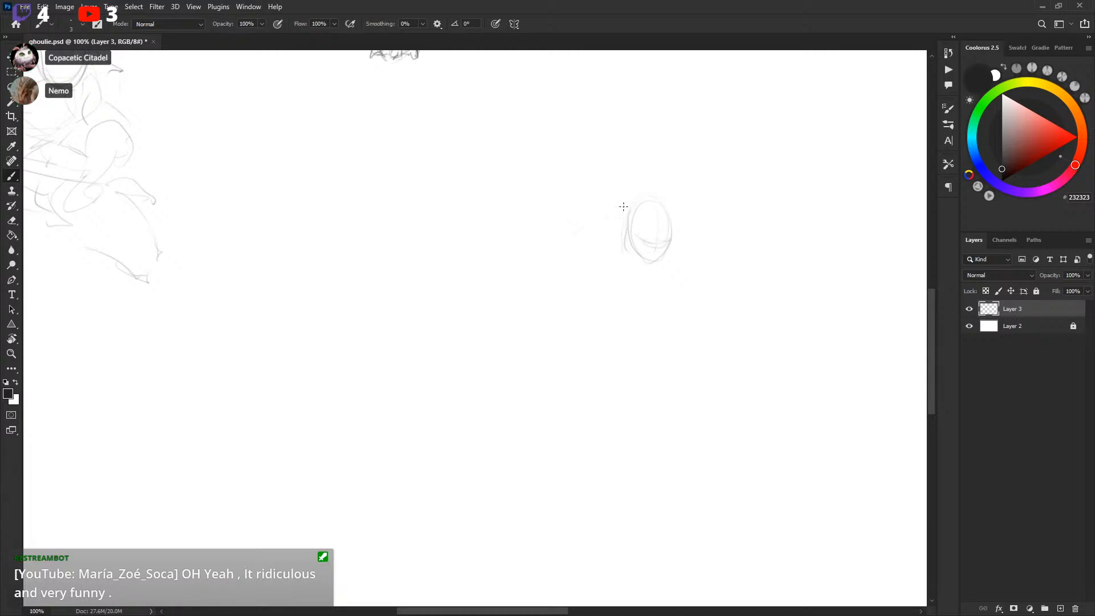
{"action": "left_click_drag", "start_coordinate": [585, 197], "coordinate": [621, 189]}
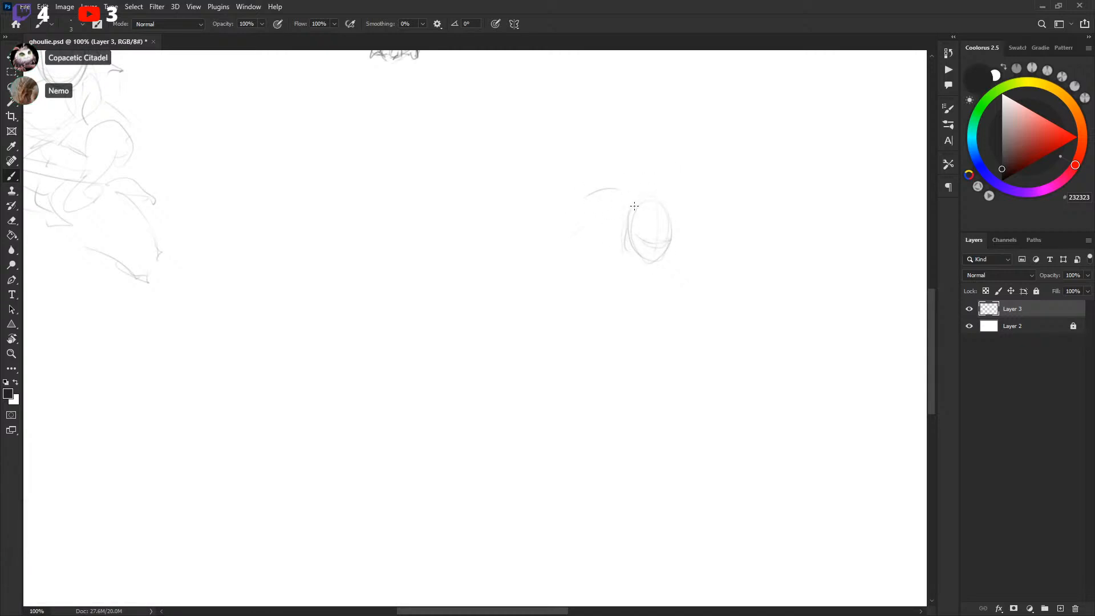
Sketch the fourth player's hunched helmet outline and a long diagonal stick line
{"action": "left_click_drag", "start_coordinate": [693, 175], "coordinate": [557, 197]}
{"action": "left_click_drag", "start_coordinate": [643, 182], "coordinate": [710, 183]}
{"action": "left_click_drag", "start_coordinate": [564, 185], "coordinate": [522, 280]}
{"action": "left_click_drag", "start_coordinate": [722, 186], "coordinate": [732, 221]}
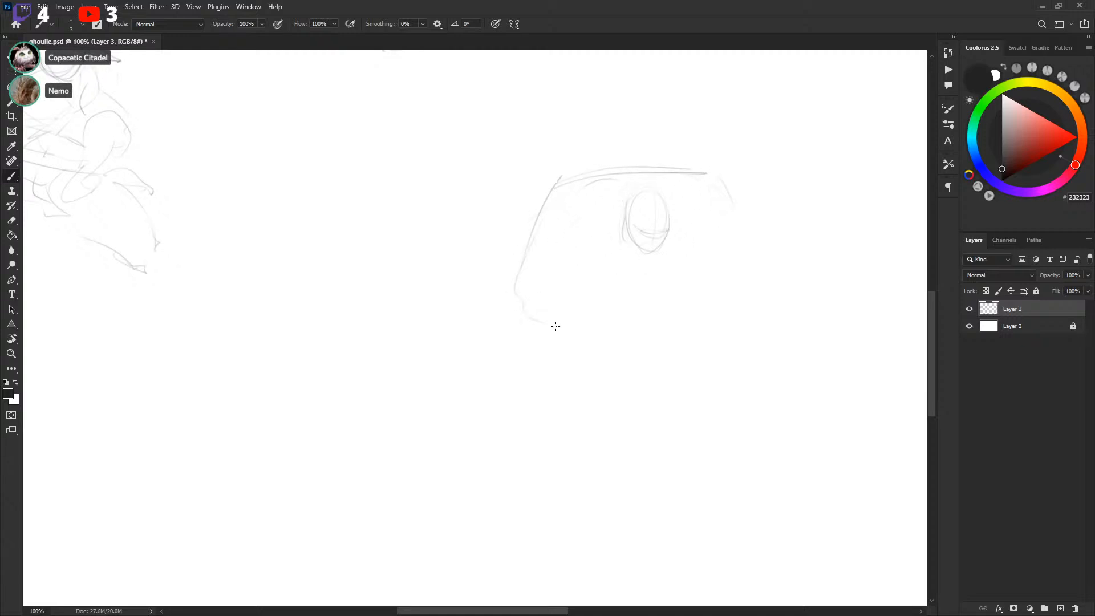
{"action": "key", "text": "ctrl+z"}
{"action": "key", "text": "ctrl+z"}
{"action": "left_click_drag", "start_coordinate": [715, 240], "coordinate": [790, 198]}
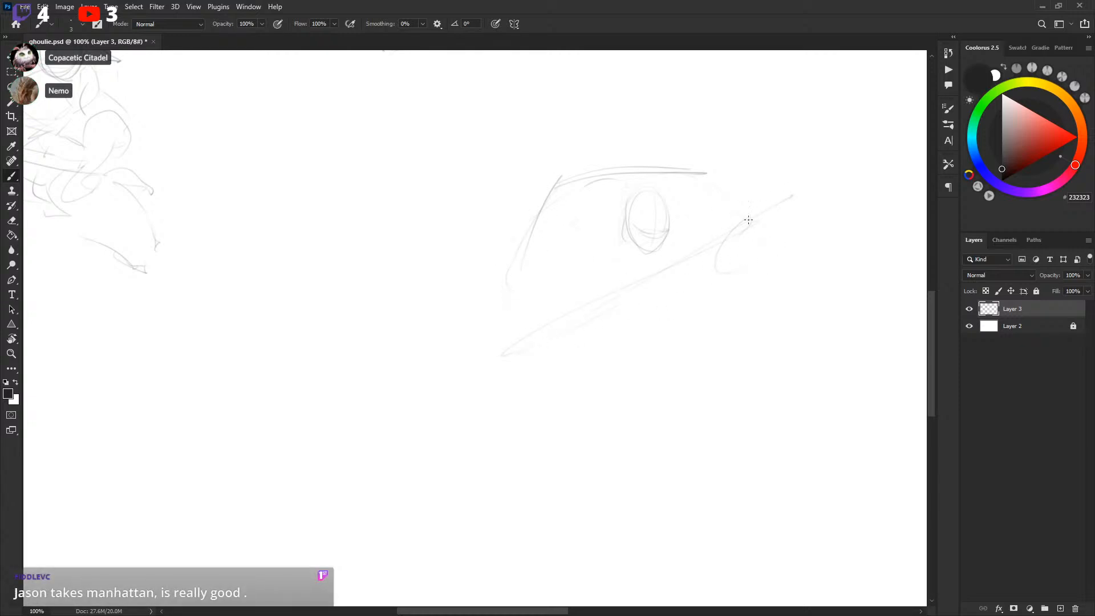
{"action": "left_click_drag", "start_coordinate": [758, 254], "coordinate": [758, 246]}
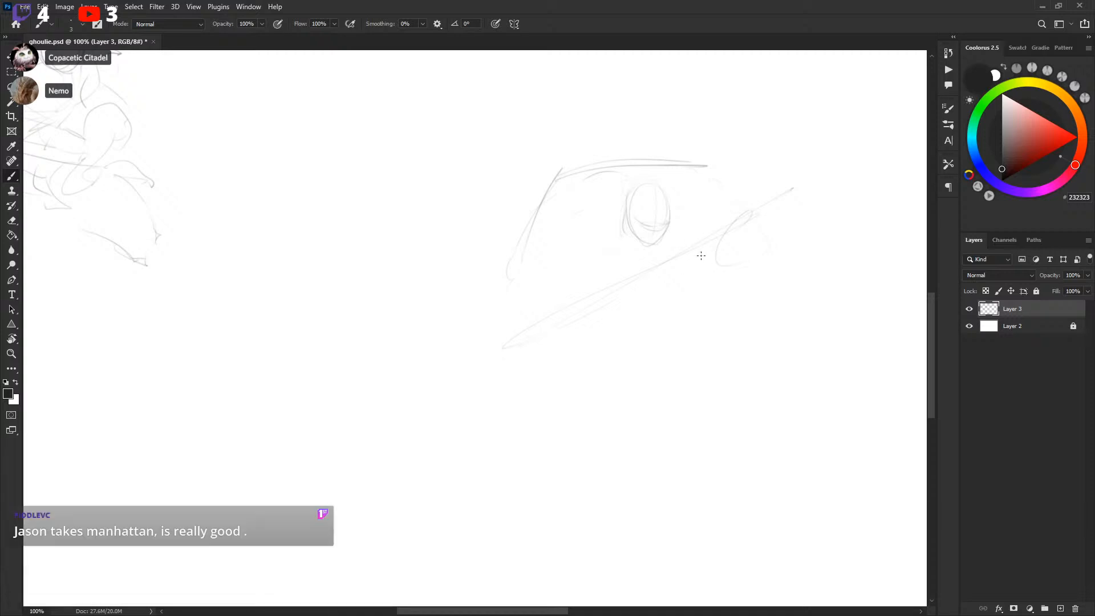
Lasso the fourth player's sketch and rotate it with Free Transform to a flatter angle
{"action": "key", "text": "l"}
{"action": "mouse_move", "coordinate": [566, 122]}
{"action": "left_mouse_down"}
{"action": "mouse_move", "coordinate": [464, 384]}
{"action": "mouse_move", "coordinate": [613, 161]}
{"action": "left_mouse_up"}
{"action": "key", "text": "ctrl+t"}
{"action": "mouse_move", "coordinate": [855, 154]}
{"action": "left_mouse_down"}
{"action": "mouse_move", "coordinate": [870, 252]}
{"action": "mouse_move", "coordinate": [790, 215]}
{"action": "left_mouse_up"}
{"action": "key", "text": "Return"}
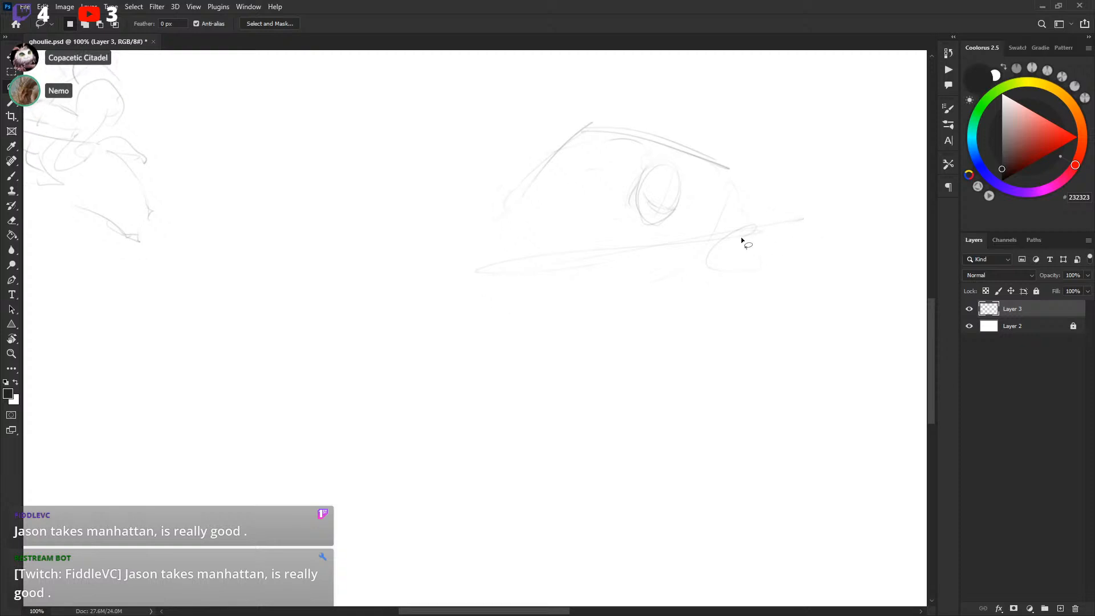
Sketch the fourth player's front edge and gloves around the stick
{"action": "key", "text": "b"}
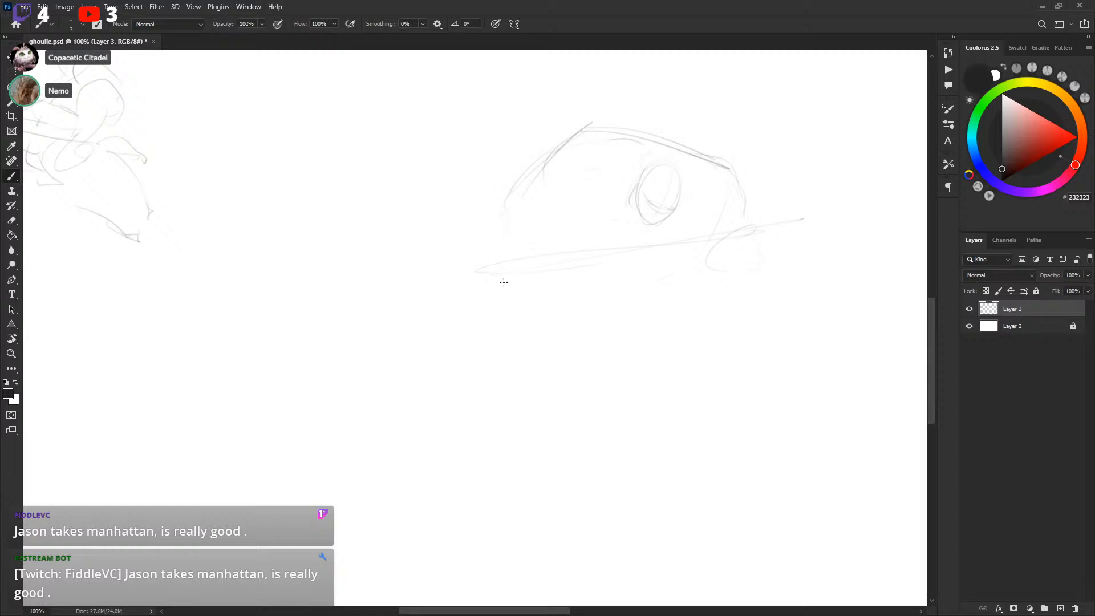
{"action": "left_click_drag", "start_coordinate": [509, 173], "coordinate": [501, 231]}
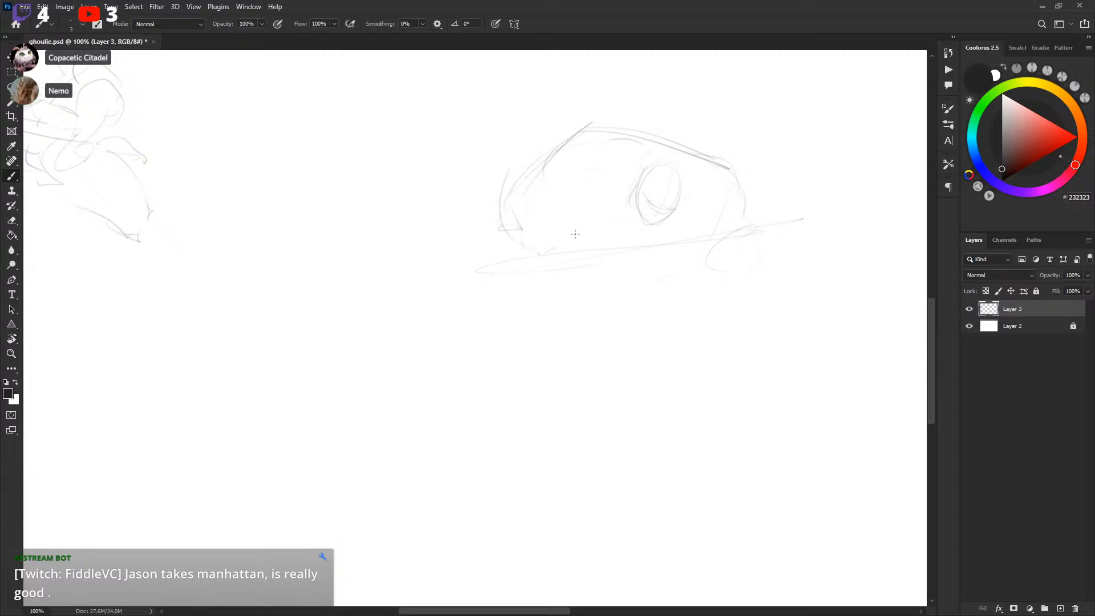
{"action": "left_click_drag", "start_coordinate": [692, 263], "coordinate": [624, 315]}
{"action": "left_click_drag", "start_coordinate": [609, 231], "coordinate": [567, 243]}
{"action": "mouse_move", "coordinate": [488, 273]}
{"action": "left_mouse_down"}
{"action": "mouse_move", "coordinate": [445, 308]}
{"action": "mouse_move", "coordinate": [442, 327]}
{"action": "left_mouse_up"}
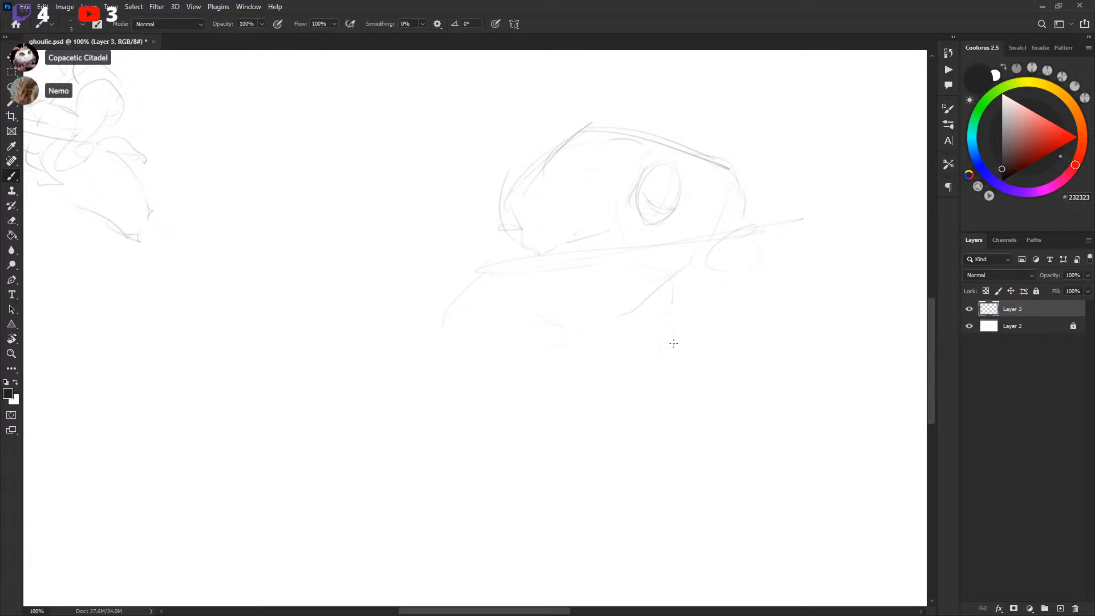
{"action": "key", "text": "ctrl+z"}
{"action": "key", "text": "ctrl+z"}
{"action": "key", "text": "ctrl+z"}
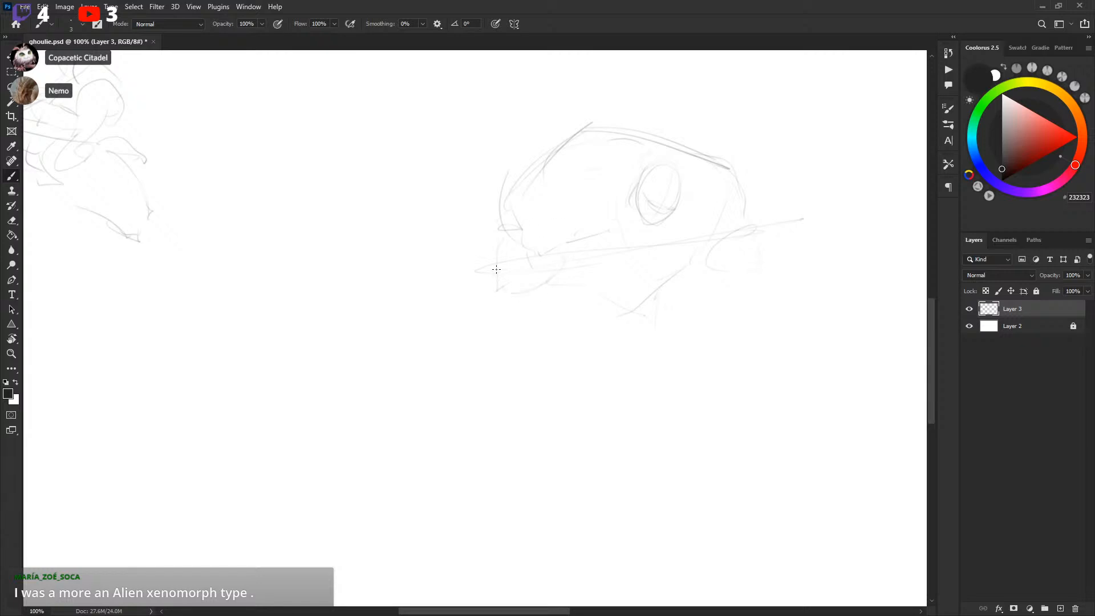
{"action": "left_click_drag", "start_coordinate": [707, 256], "coordinate": [742, 296]}
{"action": "left_click_drag", "start_coordinate": [740, 220], "coordinate": [696, 237]}
{"action": "mouse_move", "coordinate": [767, 255]}
{"action": "left_mouse_down"}
{"action": "mouse_move", "coordinate": [728, 263]}
{"action": "mouse_move", "coordinate": [778, 250]}
{"action": "left_mouse_up"}
Open a new window for ghoulie.psd, zoom in and save the document
{"action": "key", "text": "l"}
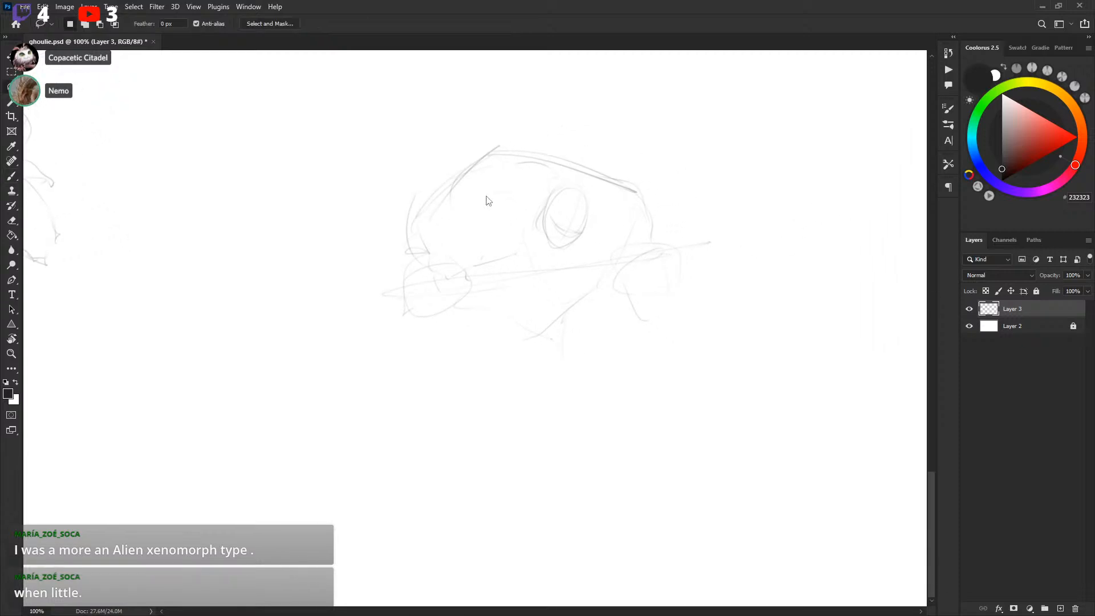
{"action": "left_click", "coordinate": [248, 7]}
{"action": "mouse_move", "coordinate": [268, 19]}
{"action": "left_click", "coordinate": [440, 232]}
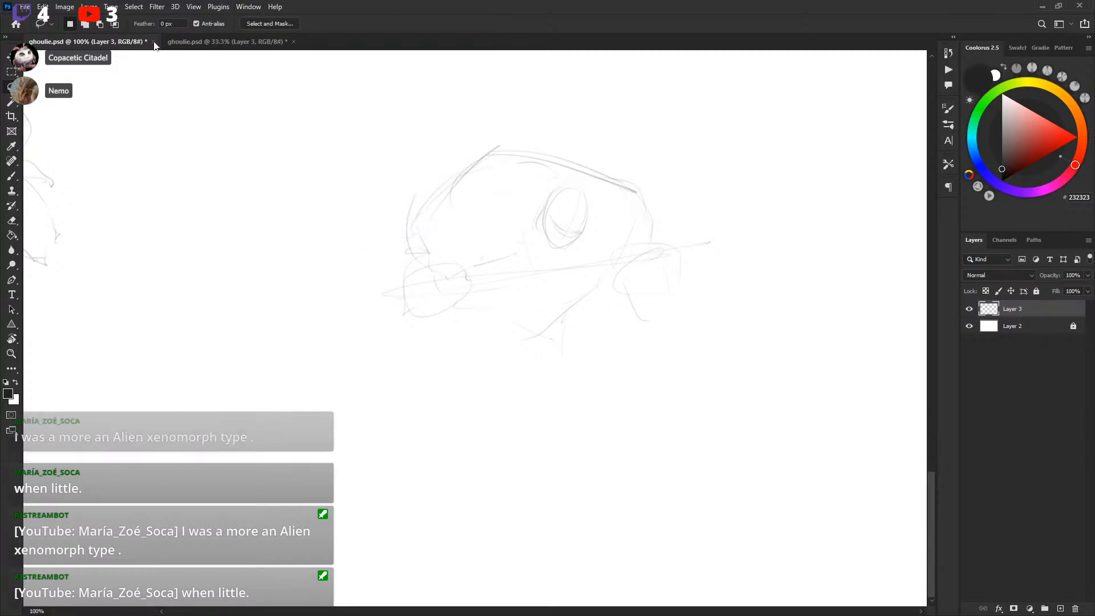
{"action": "key", "text": "ctrl+plus"}
{"action": "key", "text": "ctrl+plus"}
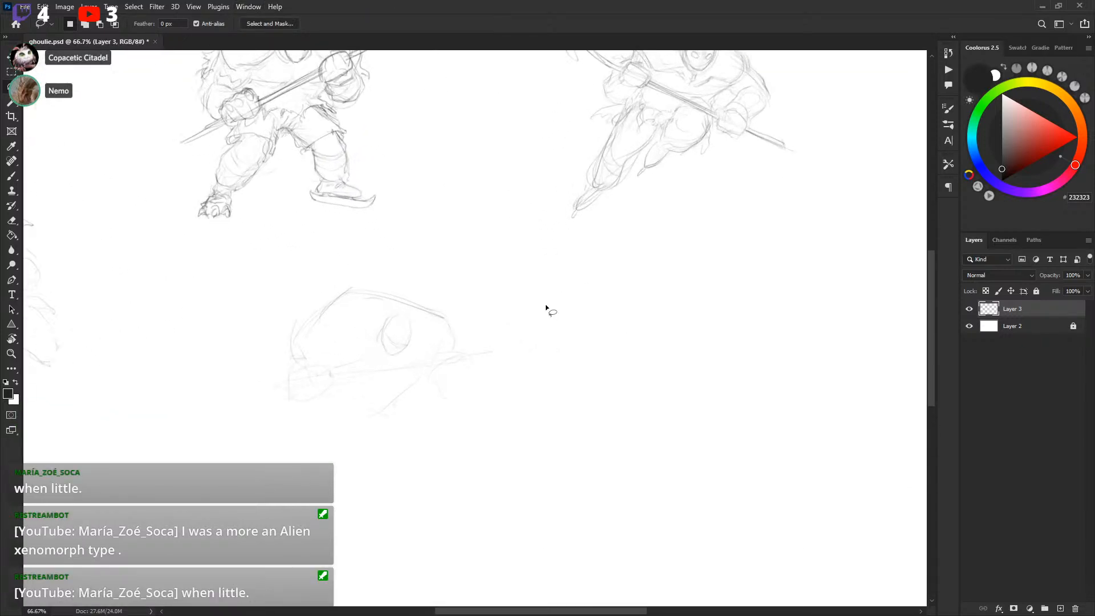
{"action": "key", "text": "ctrl+s"}
Delete the fourth player's rough sketch with a lasso selection and deselect
{"action": "left_click_drag", "start_coordinate": [541, 320], "coordinate": [673, 287]}
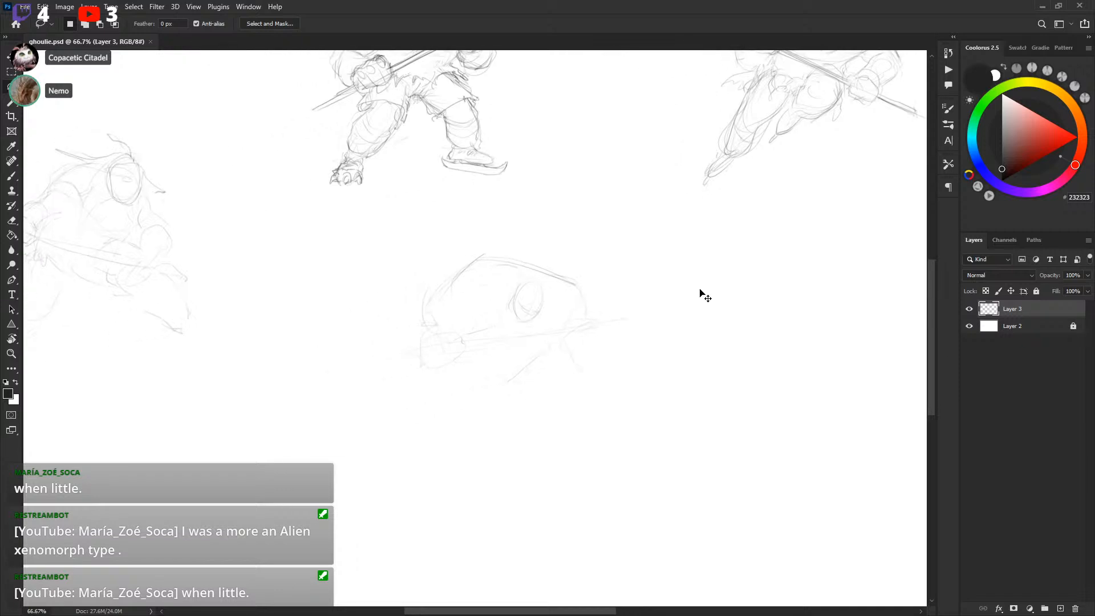
{"action": "key", "text": "ctrl+plus"}
{"action": "mouse_move", "coordinate": [392, 225]}
{"action": "left_mouse_down"}
{"action": "mouse_move", "coordinate": [368, 385]}
{"action": "mouse_move", "coordinate": [460, 181]}
{"action": "mouse_move", "coordinate": [451, 185]}
{"action": "left_mouse_up"}
{"action": "key", "text": "Delete"}
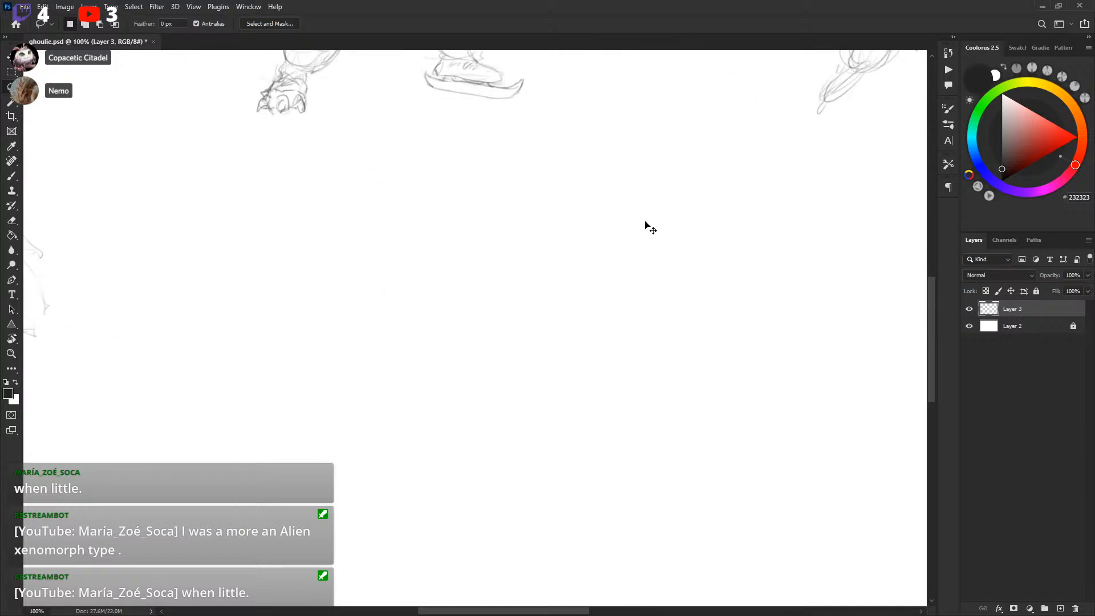
{"action": "key", "text": "ctrl+d"}
Redraw the fourth player's head as a small oval
{"action": "scroll", "coordinate": [645, 225], "scroll_direction": "down", "scroll_amount": 1}
{"action": "key", "text": "b"}
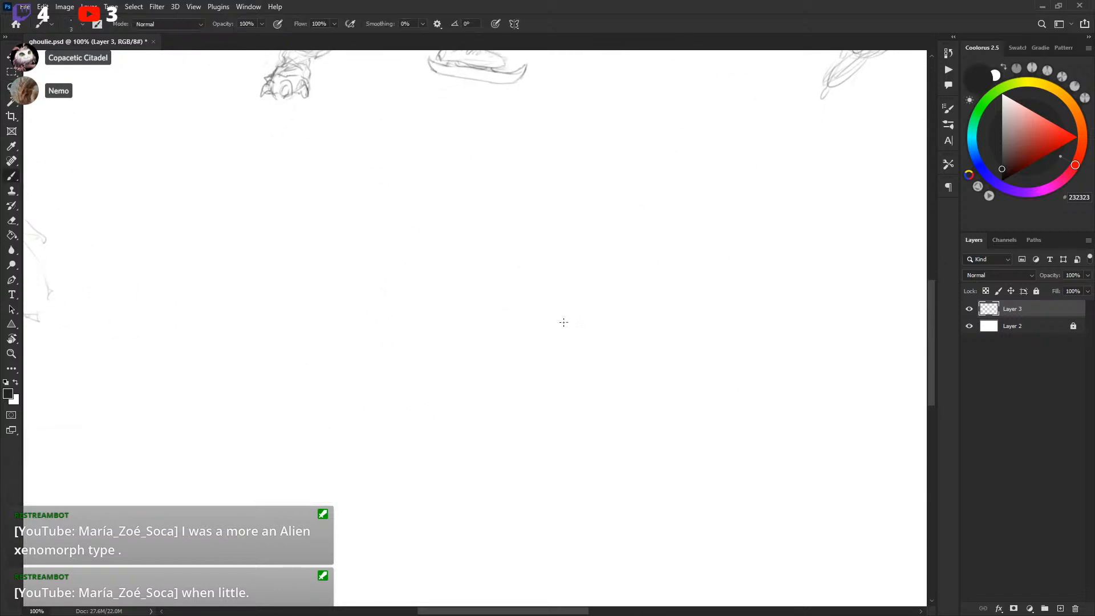
{"action": "mouse_move", "coordinate": [551, 291]}
{"action": "left_mouse_down"}
{"action": "mouse_move", "coordinate": [596, 310]}
{"action": "mouse_move", "coordinate": [556, 306]}
{"action": "mouse_move", "coordinate": [597, 299]}
{"action": "mouse_move", "coordinate": [566, 327]}
{"action": "mouse_move", "coordinate": [598, 296]}
{"action": "left_mouse_up"}
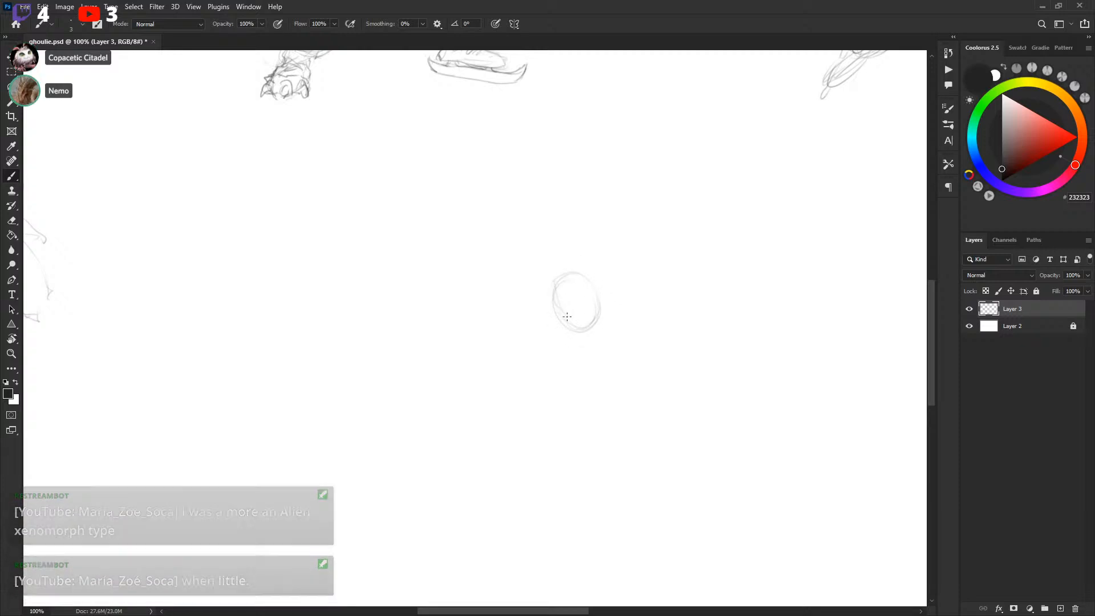
{"action": "left_click_drag", "start_coordinate": [558, 311], "coordinate": [594, 312]}
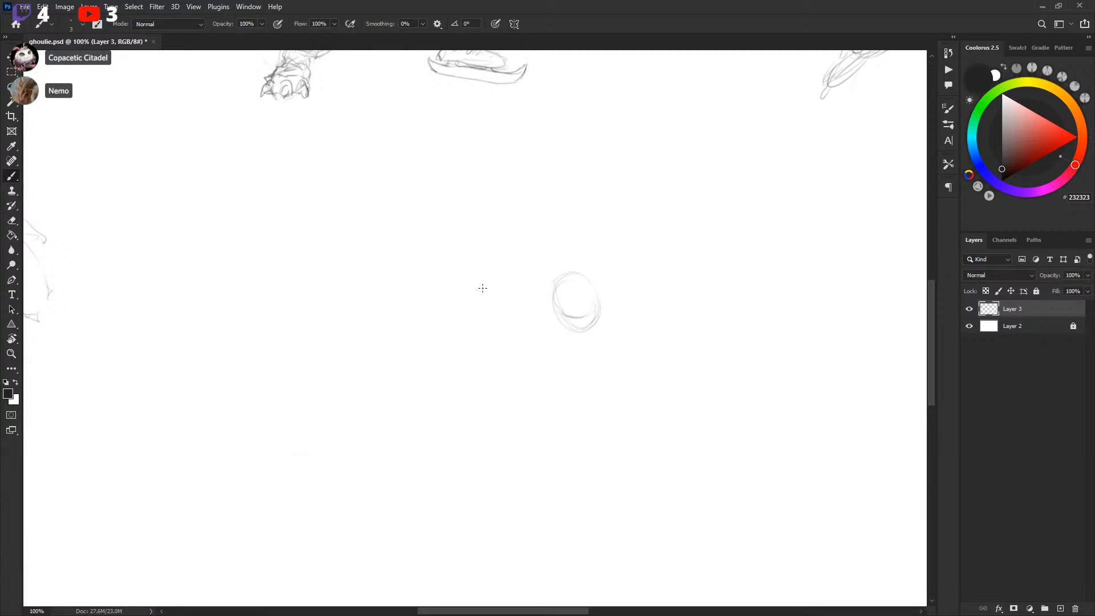
Outline the fourth player's rounded helmet shell around the head oval
{"action": "left_click_drag", "start_coordinate": [490, 274], "coordinate": [621, 229]}
{"action": "left_click_drag", "start_coordinate": [680, 254], "coordinate": [688, 275]}
{"action": "left_click_drag", "start_coordinate": [623, 317], "coordinate": [620, 305]}
{"action": "left_click_drag", "start_coordinate": [587, 360], "coordinate": [610, 359]}
{"action": "left_click_drag", "start_coordinate": [562, 272], "coordinate": [582, 320]}
{"action": "mouse_move", "coordinate": [491, 291]}
{"action": "left_mouse_down"}
{"action": "mouse_move", "coordinate": [496, 337]}
{"action": "mouse_move", "coordinate": [481, 365]}
{"action": "left_mouse_up"}
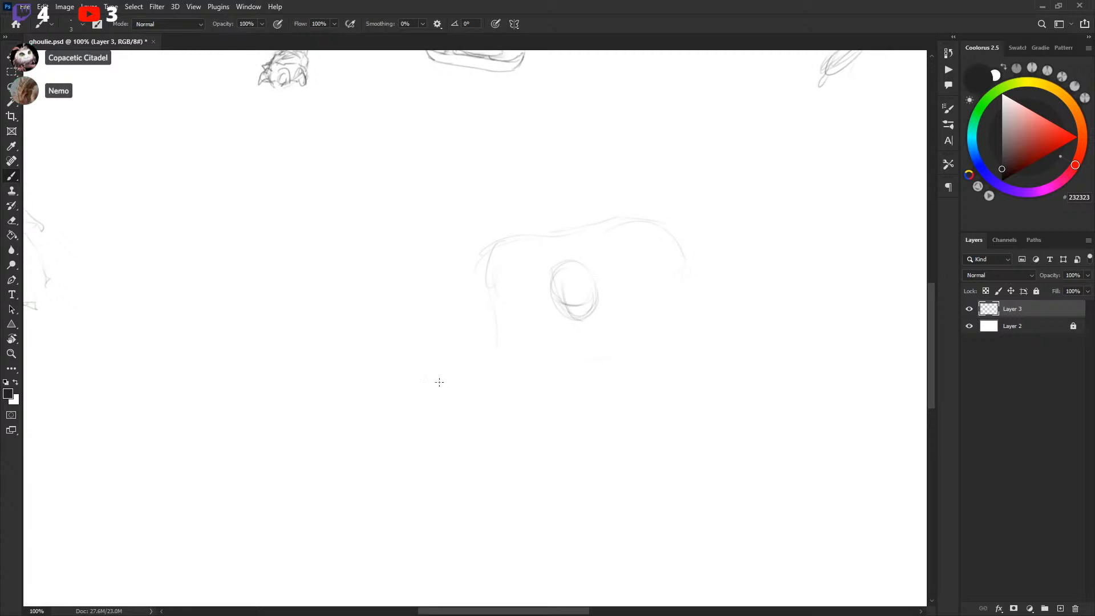
{"action": "left_click_drag", "start_coordinate": [758, 297], "coordinate": [740, 267]}
{"action": "key", "text": "ctrl+z"}
{"action": "mouse_move", "coordinate": [484, 251]}
{"action": "left_mouse_down"}
{"action": "mouse_move", "coordinate": [446, 280]}
{"action": "mouse_move", "coordinate": [456, 292]}
{"action": "mouse_move", "coordinate": [500, 211]}
{"action": "left_mouse_up"}
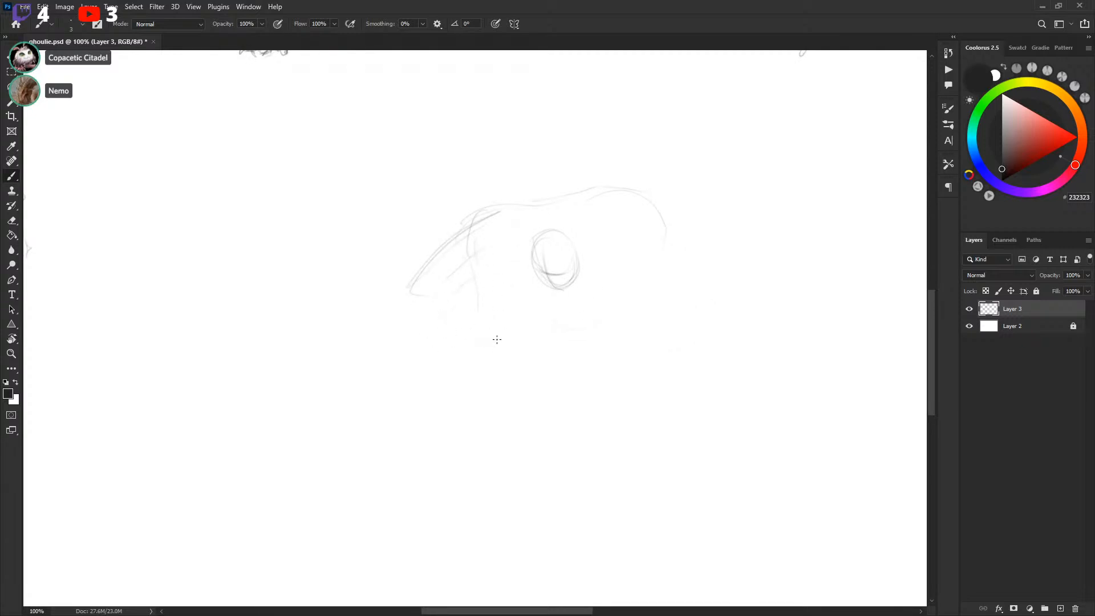
Sketch the fourth player's jaw and mask shapes below the helmet
{"action": "mouse_move", "coordinate": [416, 294]}
{"action": "left_mouse_down"}
{"action": "mouse_move", "coordinate": [478, 323]}
{"action": "mouse_move", "coordinate": [432, 340]}
{"action": "mouse_move", "coordinate": [417, 319]}
{"action": "mouse_move", "coordinate": [467, 354]}
{"action": "mouse_move", "coordinate": [484, 348]}
{"action": "mouse_move", "coordinate": [476, 328]}
{"action": "mouse_move", "coordinate": [436, 338]}
{"action": "mouse_move", "coordinate": [483, 337]}
{"action": "mouse_move", "coordinate": [441, 327]}
{"action": "mouse_move", "coordinate": [443, 358]}
{"action": "mouse_move", "coordinate": [456, 389]}
{"action": "left_mouse_up"}
{"action": "left_click_drag", "start_coordinate": [486, 349], "coordinate": [744, 489]}
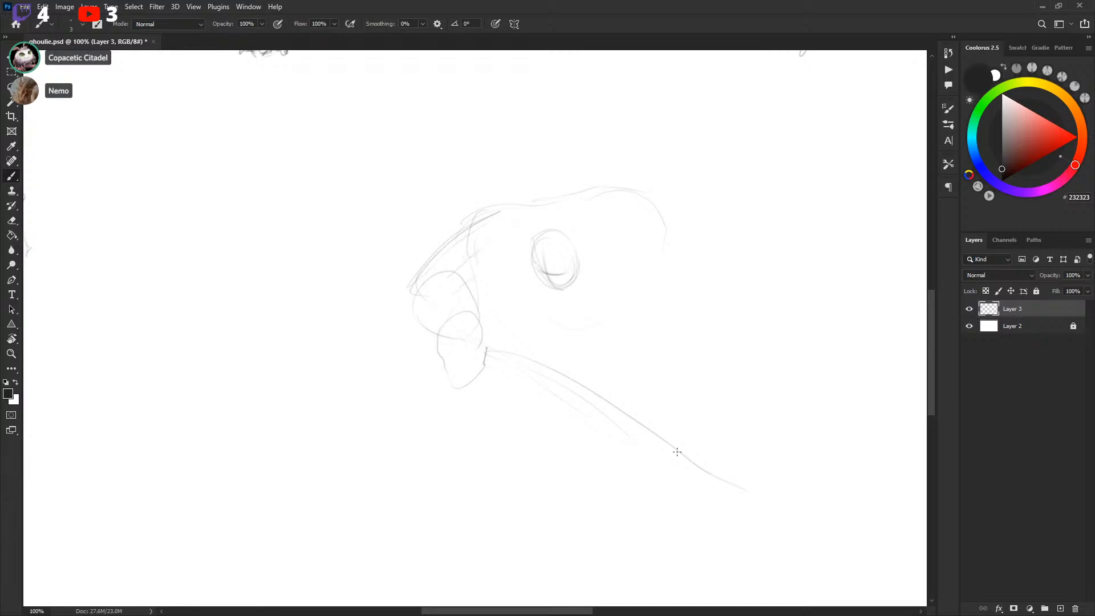
{"action": "key", "text": "ctrl+z"}
Draw the fourth player's stick angled down from the mask to a curved blade
{"action": "left_click_drag", "start_coordinate": [447, 337], "coordinate": [629, 427]}
{"action": "left_click_drag", "start_coordinate": [727, 409], "coordinate": [654, 350]}
{"action": "mouse_move", "coordinate": [620, 417]}
{"action": "left_mouse_down"}
{"action": "mouse_move", "coordinate": [705, 415]}
{"action": "mouse_move", "coordinate": [641, 403]}
{"action": "mouse_move", "coordinate": [711, 396]}
{"action": "left_mouse_up"}
{"action": "mouse_move", "coordinate": [716, 392]}
{"action": "left_mouse_down"}
{"action": "mouse_move", "coordinate": [708, 416]}
{"action": "mouse_move", "coordinate": [714, 391]}
{"action": "left_mouse_up"}
{"action": "mouse_move", "coordinate": [365, 276]}
{"action": "left_mouse_down"}
{"action": "mouse_move", "coordinate": [322, 256]}
{"action": "mouse_move", "coordinate": [391, 300]}
{"action": "mouse_move", "coordinate": [407, 288]}
{"action": "mouse_move", "coordinate": [378, 304]}
{"action": "left_mouse_up"}
{"action": "mouse_move", "coordinate": [316, 254]}
{"action": "left_mouse_down"}
{"action": "mouse_move", "coordinate": [391, 281]}
{"action": "mouse_move", "coordinate": [371, 309]}
{"action": "mouse_move", "coordinate": [410, 306]}
{"action": "left_mouse_up"}
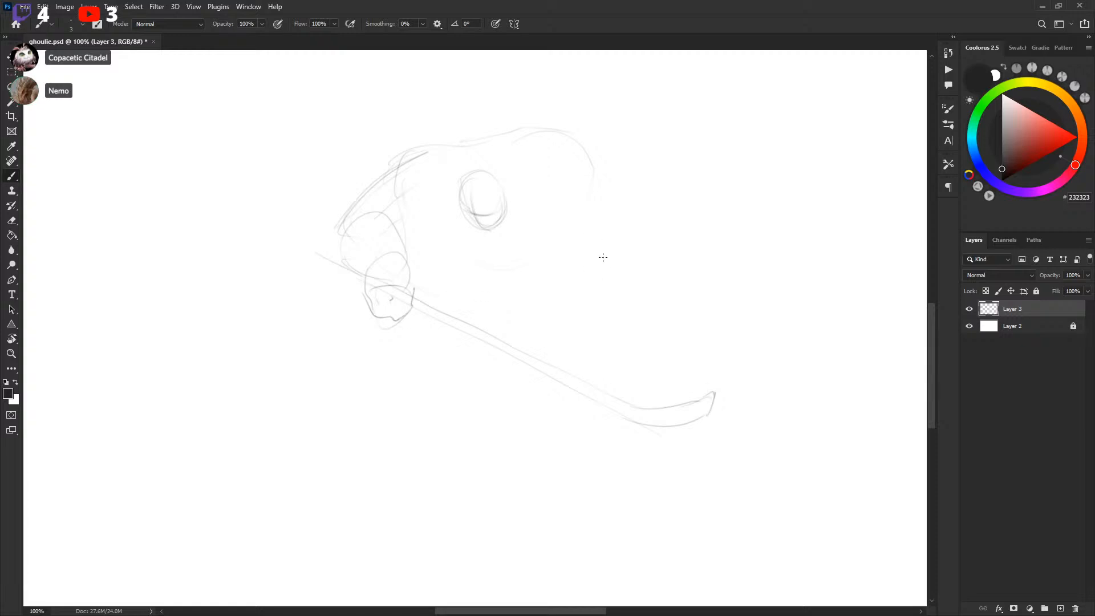
Sketch the back of the fourth player's helmet and the shoulder contour behind it
{"action": "mouse_move", "coordinate": [562, 129]}
{"action": "left_mouse_down"}
{"action": "mouse_move", "coordinate": [606, 183]}
{"action": "mouse_move", "coordinate": [598, 209]}
{"action": "left_mouse_up"}
{"action": "mouse_move", "coordinate": [349, 233]}
{"action": "left_mouse_down"}
{"action": "mouse_move", "coordinate": [394, 247]}
{"action": "mouse_move", "coordinate": [363, 217]}
{"action": "mouse_move", "coordinate": [403, 252]}
{"action": "mouse_move", "coordinate": [361, 212]}
{"action": "mouse_move", "coordinate": [409, 267]}
{"action": "left_mouse_up"}
{"action": "left_click_drag", "start_coordinate": [360, 170], "coordinate": [388, 223]}
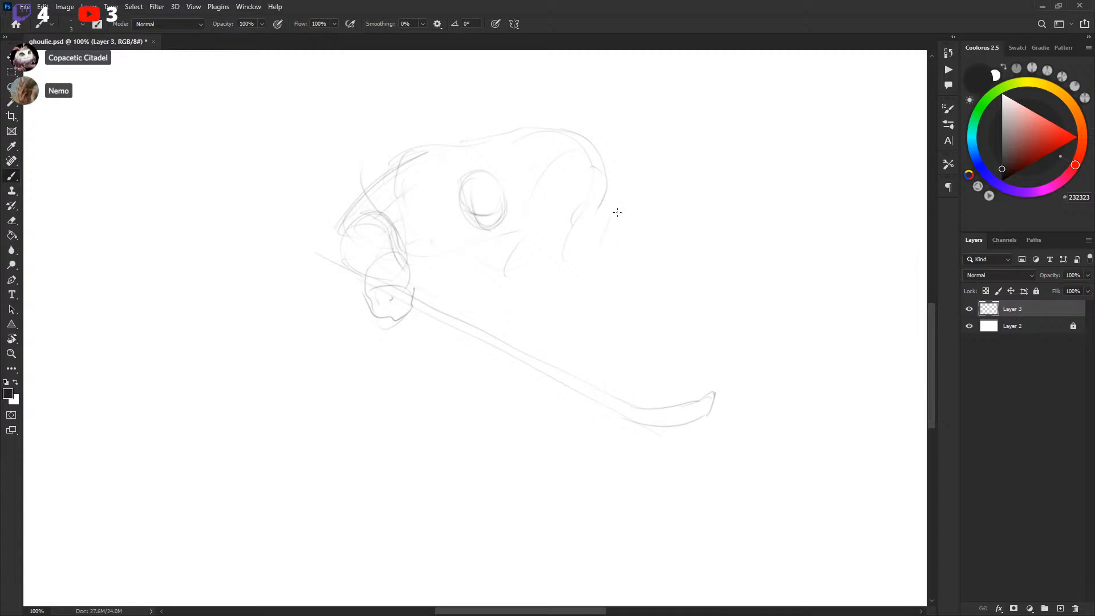
{"action": "mouse_move", "coordinate": [632, 218]}
{"action": "left_mouse_down"}
{"action": "mouse_move", "coordinate": [283, 525]}
{"action": "mouse_move", "coordinate": [763, 169]}
{"action": "left_mouse_up"}
{"action": "mouse_move", "coordinate": [702, 213]}
{"action": "left_mouse_down"}
{"action": "mouse_move", "coordinate": [615, 310]}
{"action": "mouse_move", "coordinate": [653, 234]}
{"action": "left_mouse_up"}
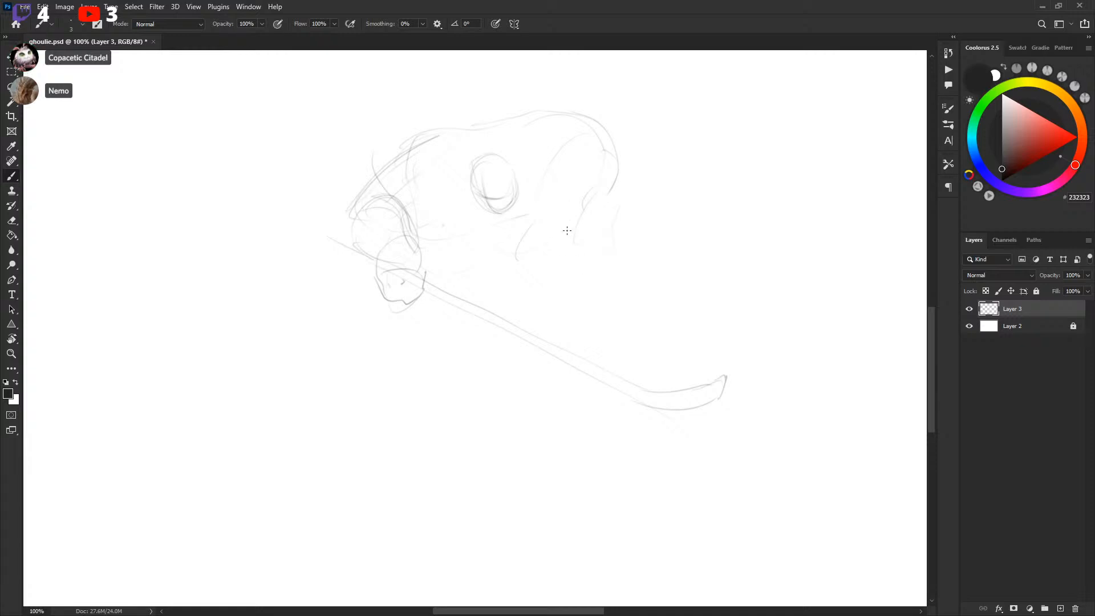
Draw the fourth player's near arm reaching down to the stick, redrawing its outline after undoing attempts
{"action": "left_click_drag", "start_coordinate": [602, 271], "coordinate": [590, 358]}
{"action": "left_click_drag", "start_coordinate": [554, 218], "coordinate": [559, 265]}
{"action": "left_click_drag", "start_coordinate": [618, 220], "coordinate": [605, 279]}
{"action": "mouse_move", "coordinate": [548, 215]}
{"action": "left_mouse_down"}
{"action": "mouse_move", "coordinate": [564, 331]}
{"action": "mouse_move", "coordinate": [582, 261]}
{"action": "mouse_move", "coordinate": [571, 297]}
{"action": "mouse_move", "coordinate": [557, 286]}
{"action": "mouse_move", "coordinate": [549, 250]}
{"action": "mouse_move", "coordinate": [562, 241]}
{"action": "mouse_move", "coordinate": [547, 216]}
{"action": "mouse_move", "coordinate": [557, 329]}
{"action": "left_mouse_up"}
{"action": "left_click_drag", "start_coordinate": [563, 268], "coordinate": [559, 319]}
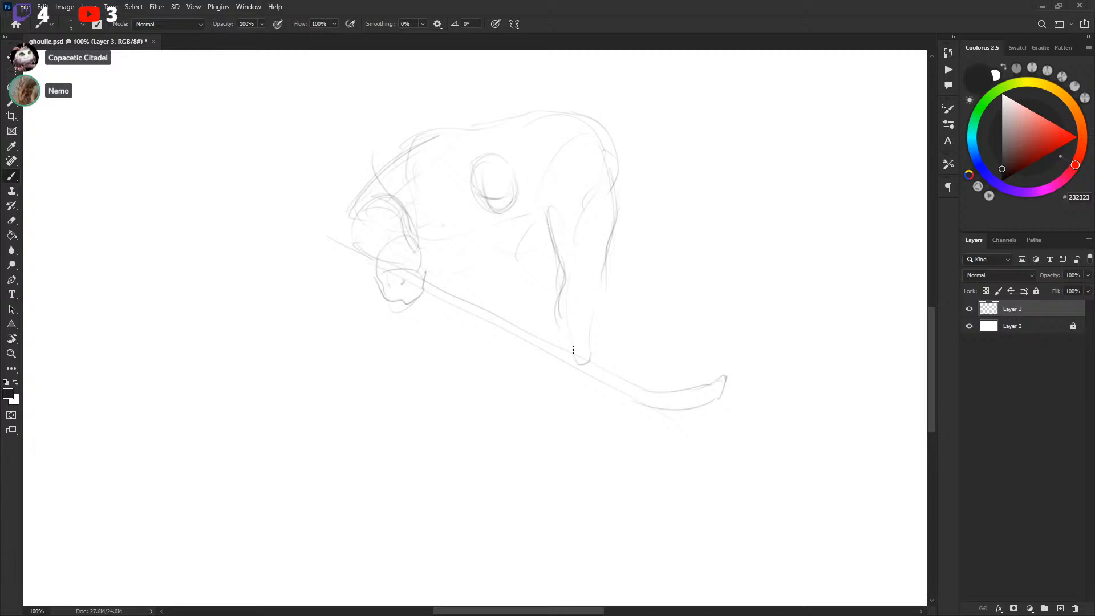
{"action": "key", "text": "ctrl+z"}
{"action": "key", "text": "ctrl+z"}
{"action": "left_click_drag", "start_coordinate": [562, 255], "coordinate": [574, 355]}
{"action": "key", "text": "ctrl+z"}
{"action": "left_click_drag", "start_coordinate": [552, 246], "coordinate": [573, 354]}
{"action": "left_click_drag", "start_coordinate": [610, 244], "coordinate": [605, 289]}
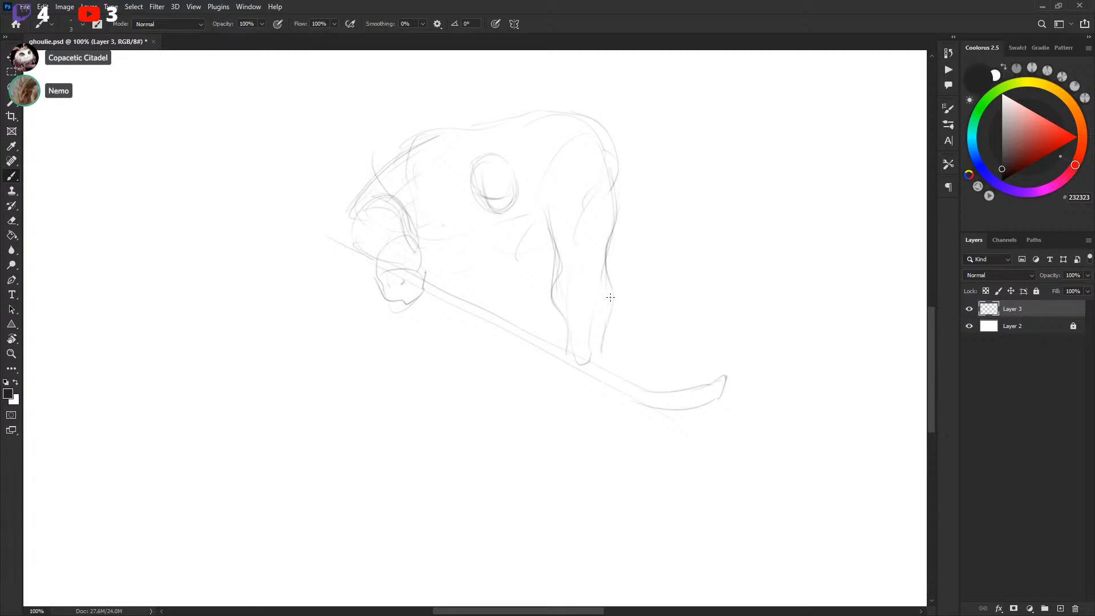
{"action": "left_click_drag", "start_coordinate": [607, 250], "coordinate": [603, 378]}
Refine the fourth player's hunched shoulder and back curve above the arm
{"action": "key", "text": "space"}
{"action": "left_click_drag", "start_coordinate": [640, 279], "coordinate": [641, 280]}
{"action": "left_click_drag", "start_coordinate": [595, 128], "coordinate": [562, 189]}
{"action": "mouse_move", "coordinate": [410, 132]}
{"action": "left_mouse_down"}
{"action": "mouse_move", "coordinate": [429, 217]}
{"action": "mouse_move", "coordinate": [406, 182]}
{"action": "left_mouse_up"}
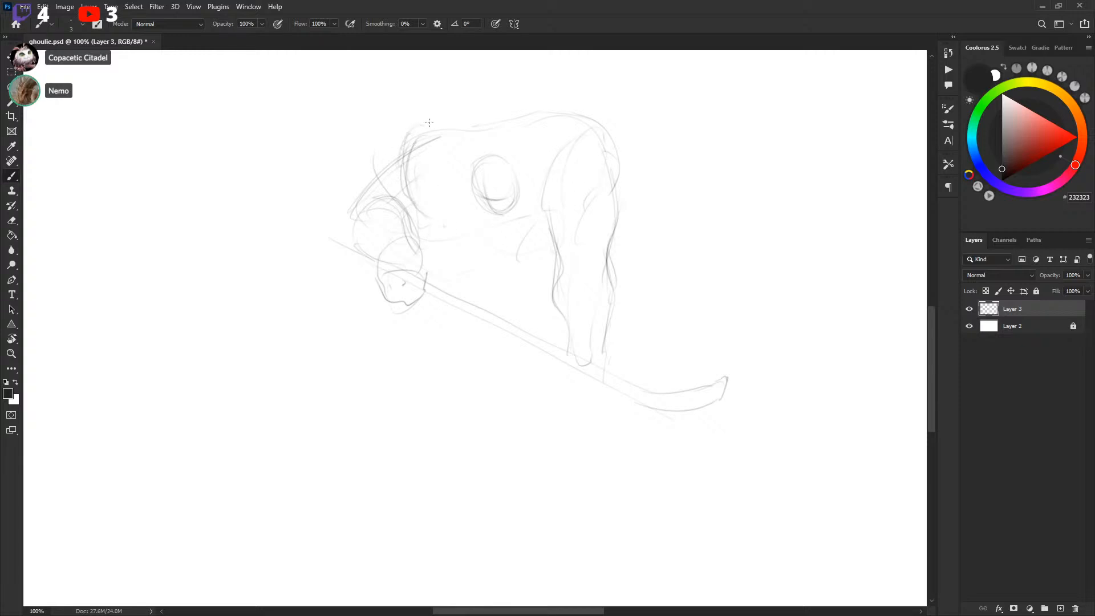
{"action": "mouse_move", "coordinate": [562, 196]}
{"action": "left_mouse_down"}
{"action": "mouse_move", "coordinate": [589, 141]}
{"action": "mouse_move", "coordinate": [614, 122]}
{"action": "left_mouse_up"}
{"action": "key", "text": "space"}
{"action": "left_click_drag", "start_coordinate": [649, 158], "coordinate": [645, 149]}
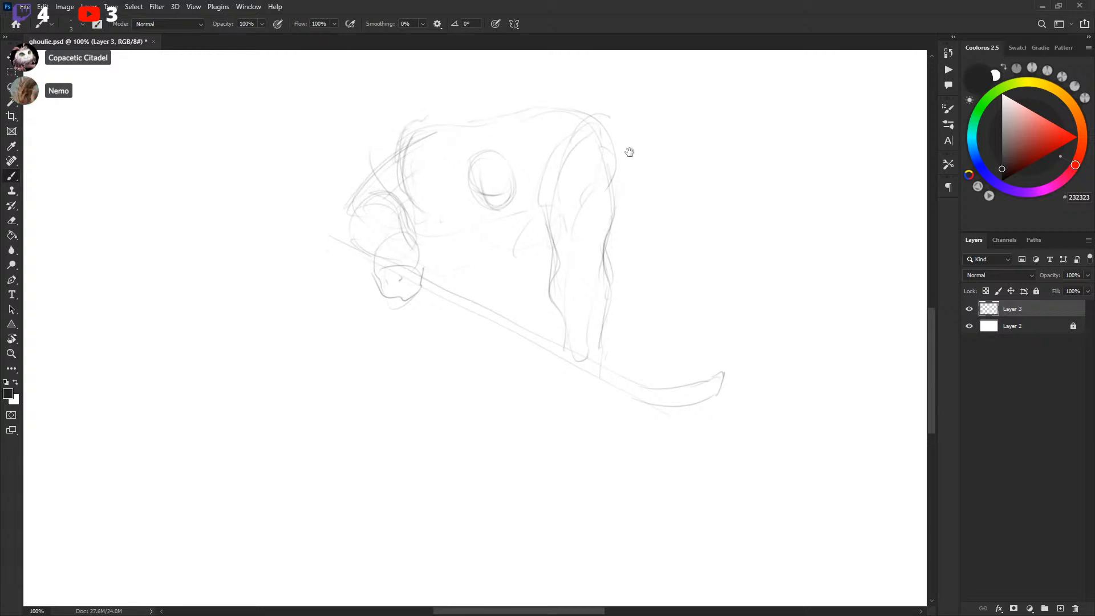
Nudge a small selected part of the fourth player's helmet and redraw the helmet's top edge
{"action": "key", "text": "l"}
{"action": "mouse_move", "coordinate": [457, 157]}
{"action": "left_mouse_down"}
{"action": "mouse_move", "coordinate": [476, 134]}
{"action": "mouse_move", "coordinate": [461, 146]}
{"action": "left_mouse_up"}
{"action": "key", "text": "v"}
{"action": "left_click_drag", "start_coordinate": [509, 181], "coordinate": [500, 174]}
{"action": "key", "text": "ctrl+d"}
{"action": "key", "text": "b"}
{"action": "mouse_move", "coordinate": [489, 121]}
{"action": "left_mouse_down"}
{"action": "mouse_move", "coordinate": [527, 104]}
{"action": "mouse_move", "coordinate": [589, 110]}
{"action": "left_mouse_up"}
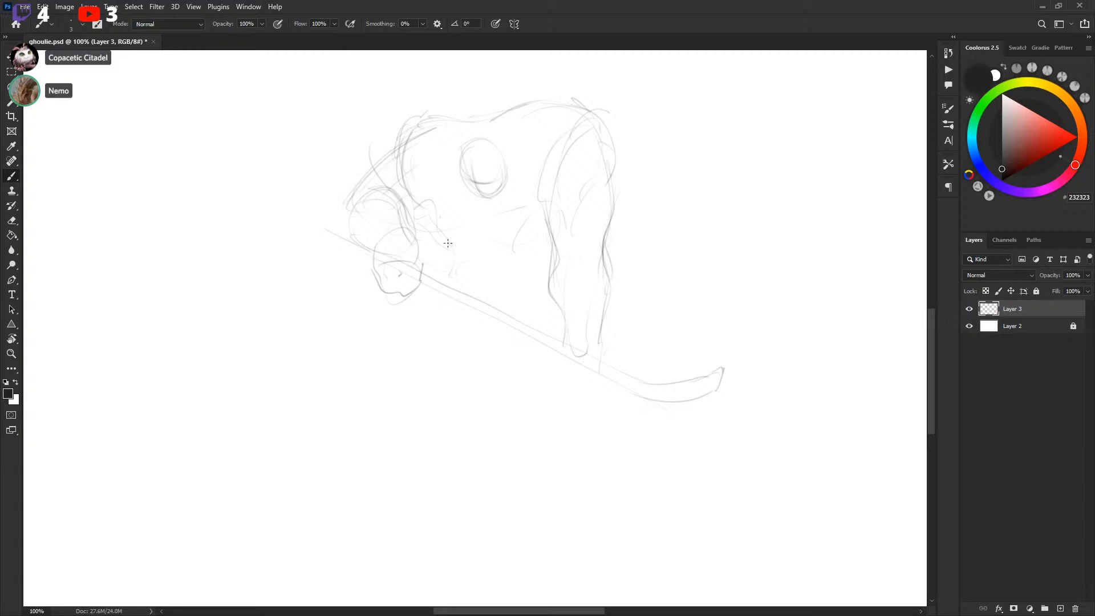
Sketch the fourth player's far arm crossing the torso and the glove gripping the stick
{"action": "scroll", "coordinate": [437, 350], "scroll_direction": "down", "scroll_amount": 3}
{"action": "mouse_move", "coordinate": [452, 255]}
{"action": "left_mouse_down"}
{"action": "mouse_move", "coordinate": [398, 308]}
{"action": "mouse_move", "coordinate": [448, 253]}
{"action": "mouse_move", "coordinate": [391, 285]}
{"action": "left_mouse_up"}
{"action": "mouse_move", "coordinate": [375, 300]}
{"action": "left_mouse_down"}
{"action": "mouse_move", "coordinate": [436, 251]}
{"action": "mouse_move", "coordinate": [508, 222]}
{"action": "left_mouse_up"}
{"action": "left_click_drag", "start_coordinate": [502, 290], "coordinate": [557, 224]}
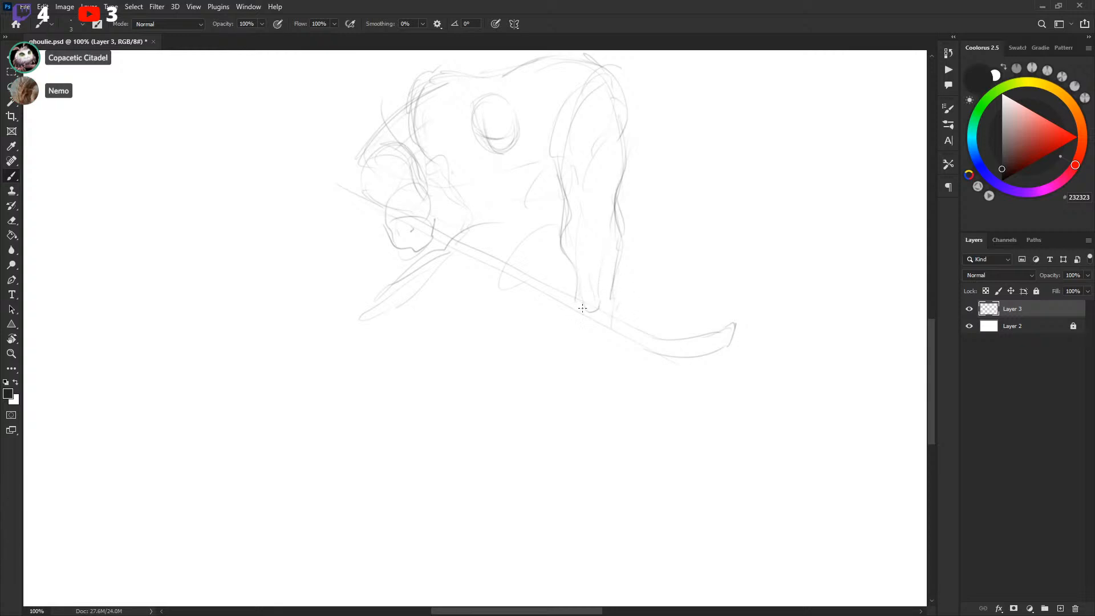
{"action": "left_click_drag", "start_coordinate": [576, 313], "coordinate": [608, 348]}
{"action": "mouse_move", "coordinate": [587, 309]}
{"action": "left_mouse_down"}
{"action": "mouse_move", "coordinate": [611, 313]}
{"action": "mouse_move", "coordinate": [577, 333]}
{"action": "left_mouse_up"}
Redraw the outer edge of the fourth player's near arm down to the glove
{"action": "scroll", "coordinate": [638, 228], "scroll_direction": "up", "scroll_amount": 2}
{"action": "key", "text": "l"}
{"action": "mouse_move", "coordinate": [574, 248]}
{"action": "left_mouse_down"}
{"action": "mouse_move", "coordinate": [556, 307]}
{"action": "mouse_move", "coordinate": [627, 310]}
{"action": "mouse_move", "coordinate": [623, 266]}
{"action": "left_mouse_up"}
{"action": "key", "text": "ctrl+d"}
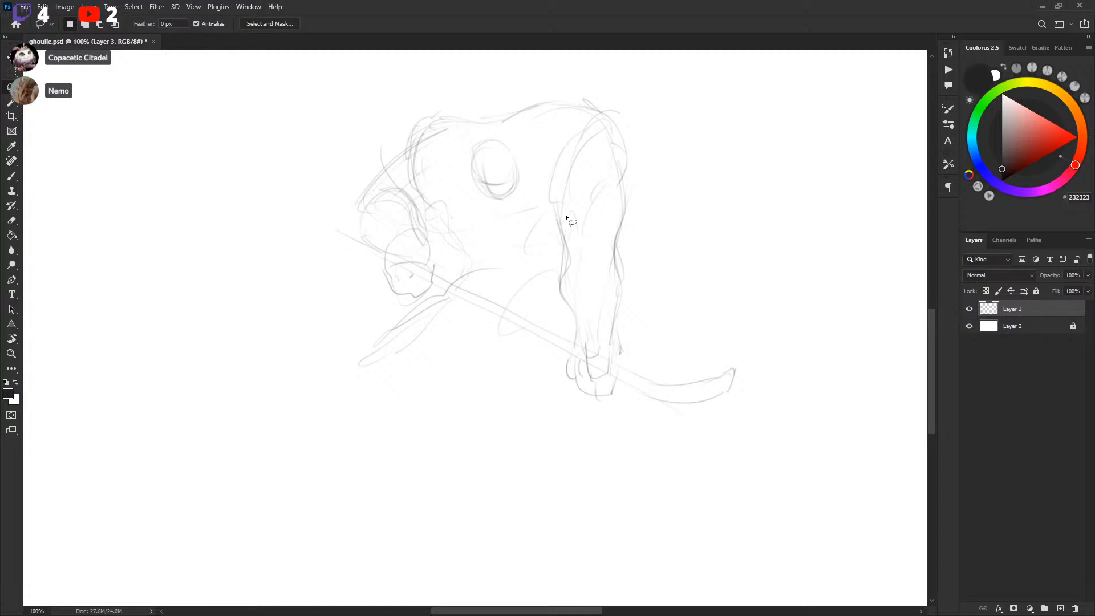
{"action": "key", "text": "b"}
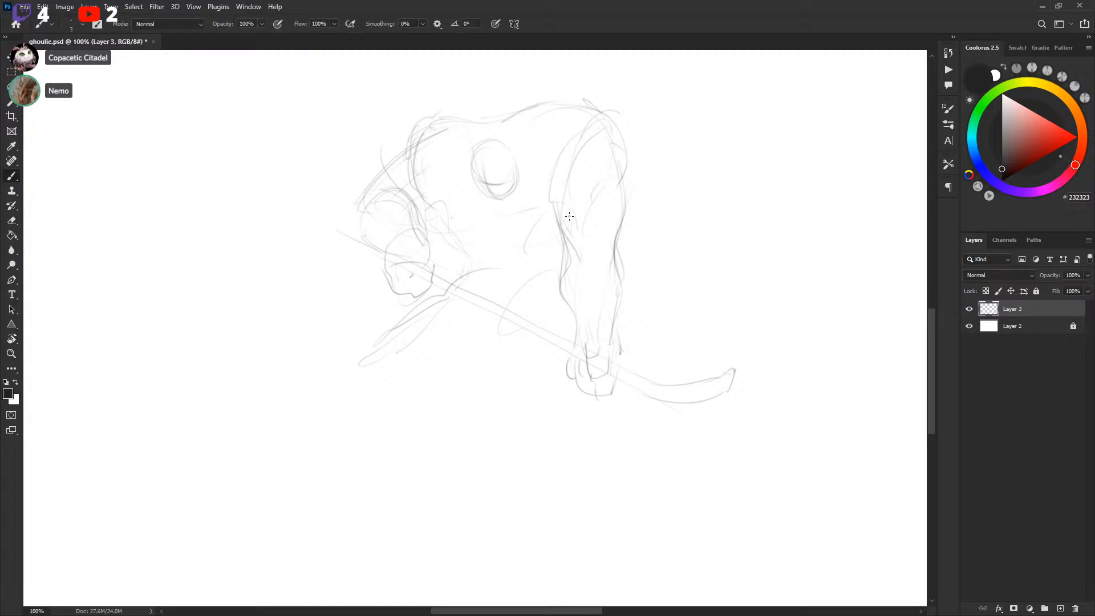
{"action": "mouse_move", "coordinate": [623, 169]}
{"action": "left_mouse_down"}
{"action": "mouse_move", "coordinate": [633, 256]}
{"action": "mouse_move", "coordinate": [573, 314]}
{"action": "mouse_move", "coordinate": [583, 336]}
{"action": "left_mouse_up"}
{"action": "left_click_drag", "start_coordinate": [633, 279], "coordinate": [617, 344]}
Erase a selected part of the near arm sketch and redraw the elbow line
{"action": "key", "text": "l"}
{"action": "left_click_drag", "start_coordinate": [563, 235], "coordinate": [622, 227]}
{"action": "key", "text": "Delete"}
{"action": "key", "text": "Delete"}
{"action": "key", "text": "ctrl+d"}
{"action": "key", "text": "b"}
{"action": "left_click_drag", "start_coordinate": [619, 295], "coordinate": [625, 269]}
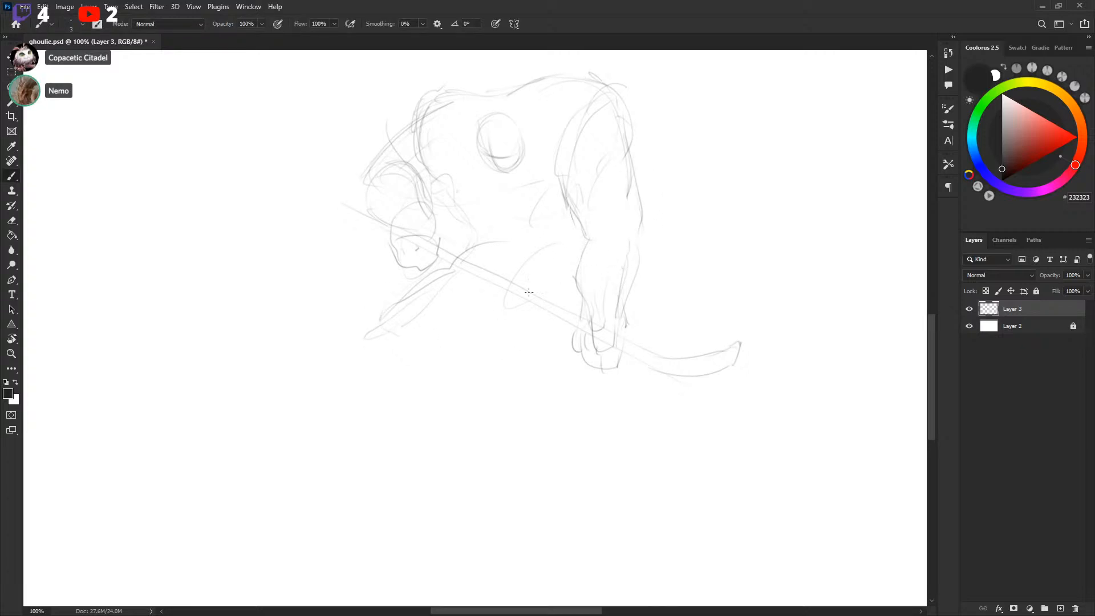
Sketch the fourth player's legs below the torso
{"action": "left_click_drag", "start_coordinate": [549, 227], "coordinate": [489, 308]}
{"action": "mouse_move", "coordinate": [381, 405]}
{"action": "left_mouse_down"}
{"action": "mouse_move", "coordinate": [361, 455]}
{"action": "mouse_move", "coordinate": [370, 438]}
{"action": "left_mouse_up"}
{"action": "left_click_drag", "start_coordinate": [399, 321], "coordinate": [366, 441]}
{"action": "key", "text": "ctrl+z"}
{"action": "left_click_drag", "start_coordinate": [383, 346], "coordinate": [380, 363]}
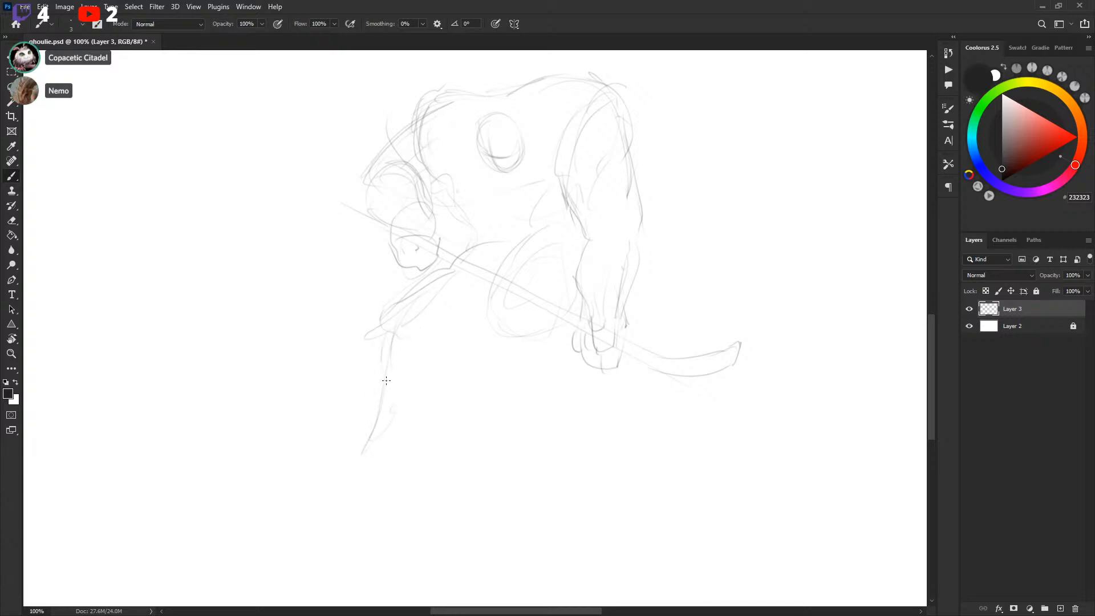
Draw the fourth player's bent legs and the skate blade under the front foot
{"action": "left_click_drag", "start_coordinate": [544, 340], "coordinate": [519, 363]}
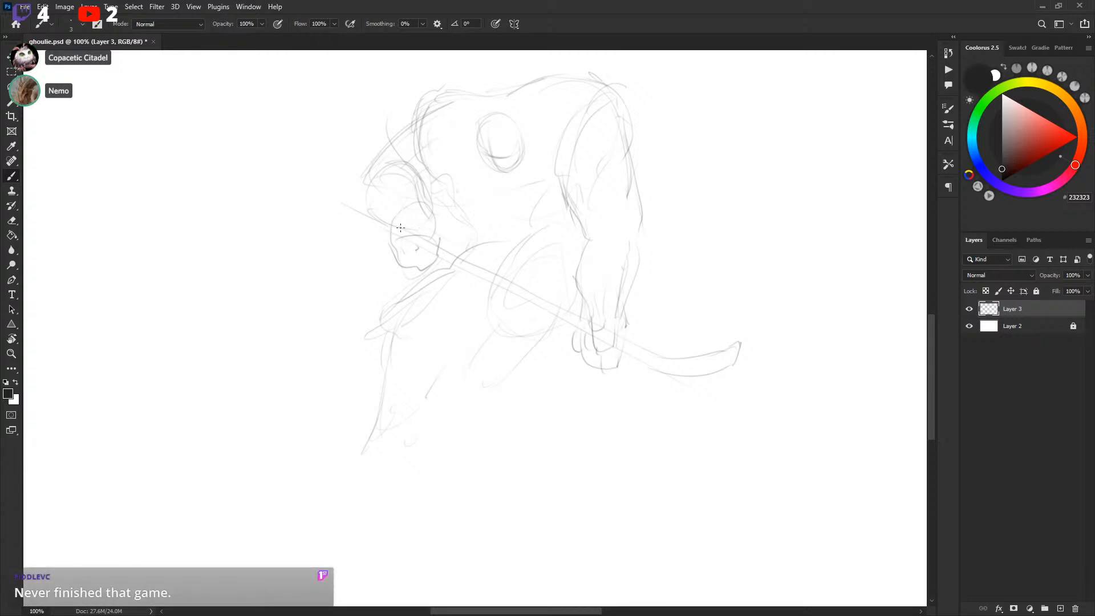
{"action": "left_click_drag", "start_coordinate": [574, 388], "coordinate": [577, 374]}
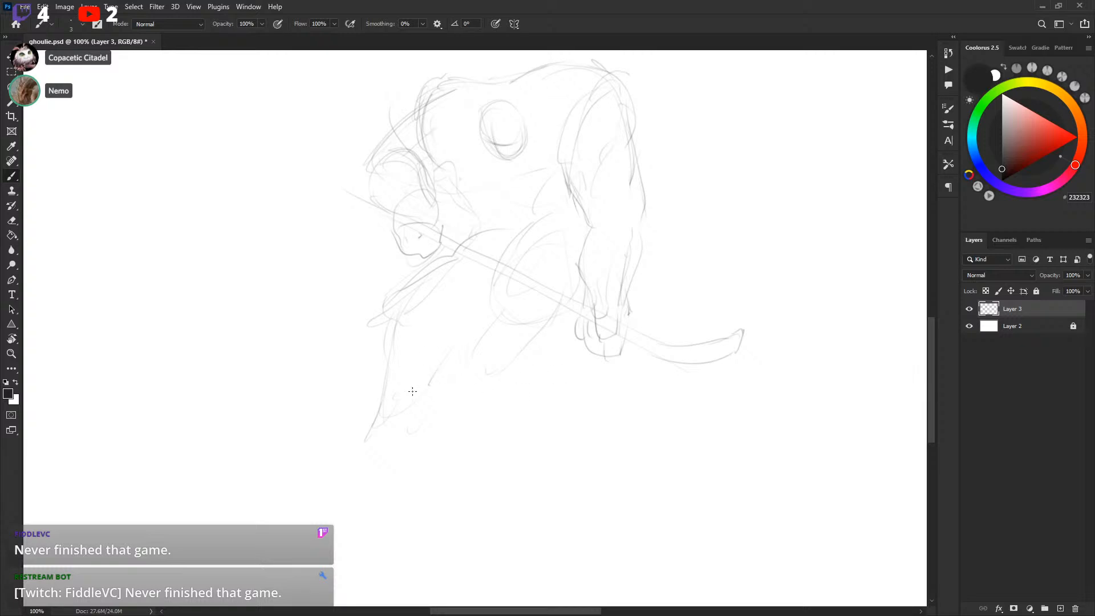
{"action": "mouse_move", "coordinate": [402, 446]}
{"action": "left_mouse_down"}
{"action": "mouse_move", "coordinate": [325, 488]}
{"action": "mouse_move", "coordinate": [407, 441]}
{"action": "mouse_move", "coordinate": [345, 461]}
{"action": "mouse_move", "coordinate": [343, 477]}
{"action": "mouse_move", "coordinate": [322, 465]}
{"action": "mouse_move", "coordinate": [422, 423]}
{"action": "left_mouse_up"}
{"action": "mouse_move", "coordinate": [324, 453]}
{"action": "left_mouse_down"}
{"action": "mouse_move", "coordinate": [388, 413]}
{"action": "mouse_move", "coordinate": [363, 432]}
{"action": "mouse_move", "coordinate": [387, 398]}
{"action": "mouse_move", "coordinate": [423, 412]}
{"action": "left_mouse_up"}
{"action": "mouse_move", "coordinate": [479, 368]}
{"action": "left_mouse_down"}
{"action": "mouse_move", "coordinate": [465, 390]}
{"action": "mouse_move", "coordinate": [491, 372]}
{"action": "left_mouse_up"}
{"action": "left_click_drag", "start_coordinate": [632, 297], "coordinate": [619, 328]}
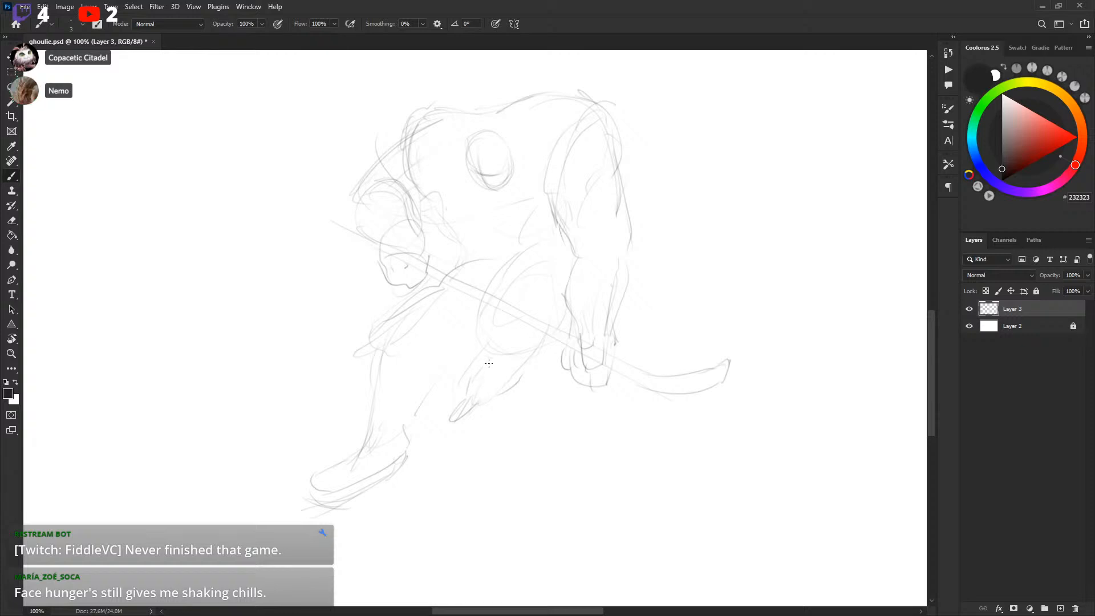
{"action": "mouse_move", "coordinate": [479, 317]}
{"action": "left_mouse_down"}
{"action": "mouse_move", "coordinate": [510, 361]}
{"action": "mouse_move", "coordinate": [475, 327]}
{"action": "left_mouse_up"}
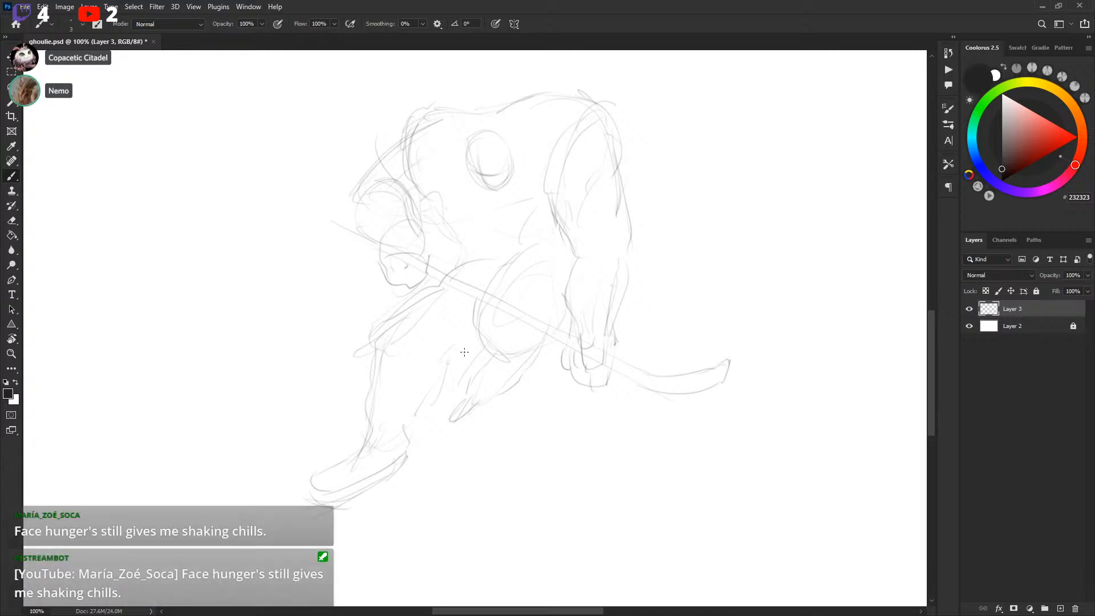
{"action": "left_click_drag", "start_coordinate": [638, 299], "coordinate": [631, 313]}
Scale down the fourth player's lower body with Free Transform
{"action": "key", "text": "l"}
{"action": "mouse_move", "coordinate": [544, 368]}
{"action": "left_mouse_down"}
{"action": "mouse_move", "coordinate": [387, 323]}
{"action": "mouse_move", "coordinate": [251, 482]}
{"action": "mouse_move", "coordinate": [462, 518]}
{"action": "mouse_move", "coordinate": [544, 367]}
{"action": "left_mouse_up"}
{"action": "key", "text": "ctrl+t"}
{"action": "left_click_drag", "start_coordinate": [252, 314], "coordinate": [289, 349]}
{"action": "left_click_drag", "start_coordinate": [502, 418], "coordinate": [503, 370]}
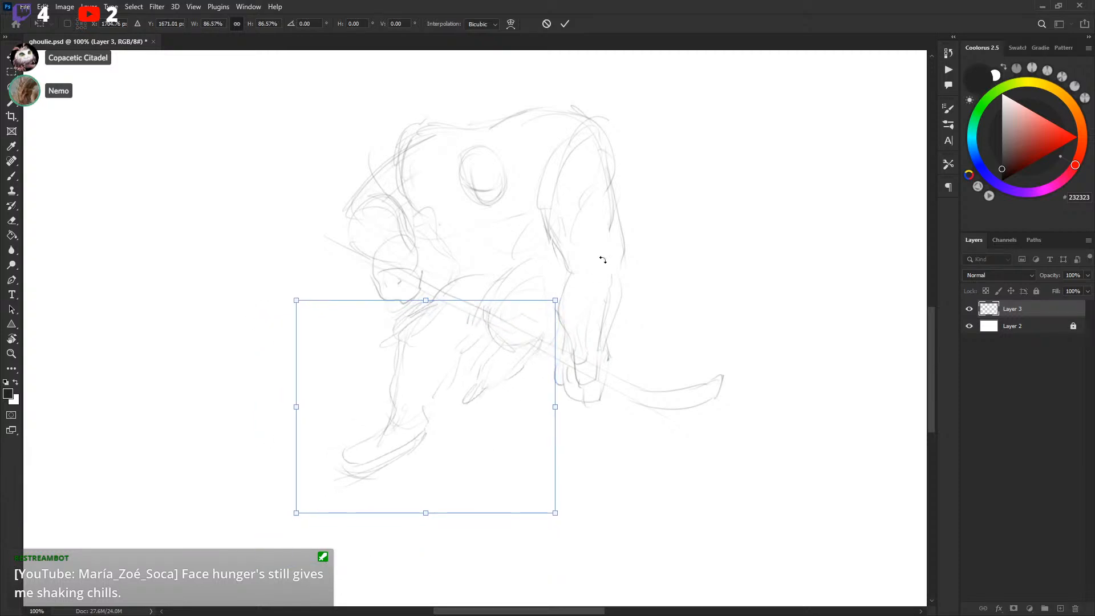
{"action": "key", "text": "Return"}
{"action": "key", "text": "ctrl+d"}
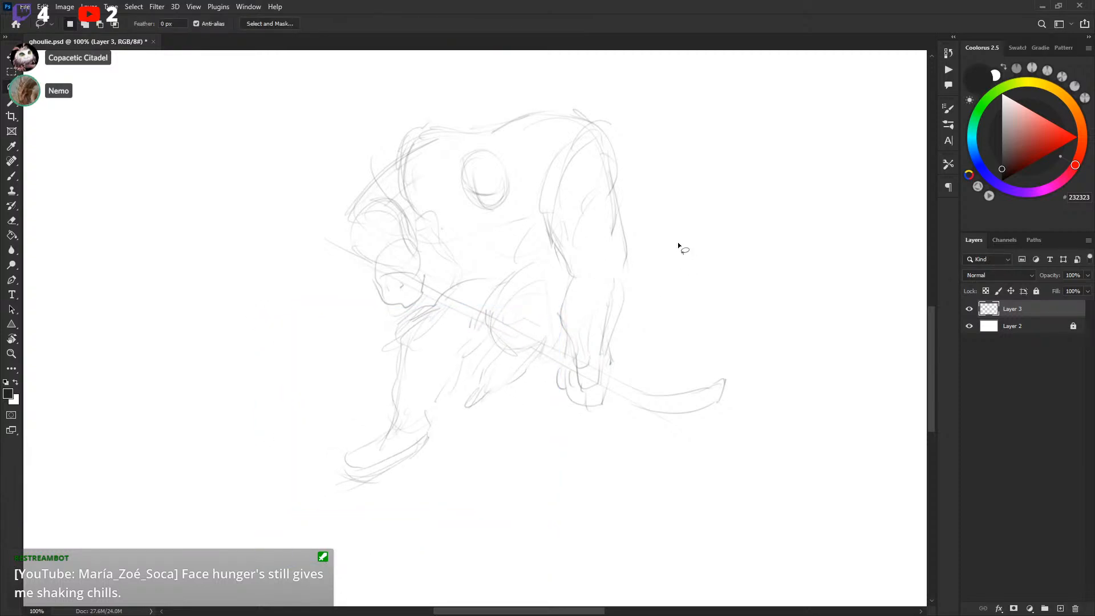
Erase the top of the fourth player's old head sketch
{"action": "scroll", "coordinate": [672, 249], "scroll_direction": "up", "scroll_amount": 2}
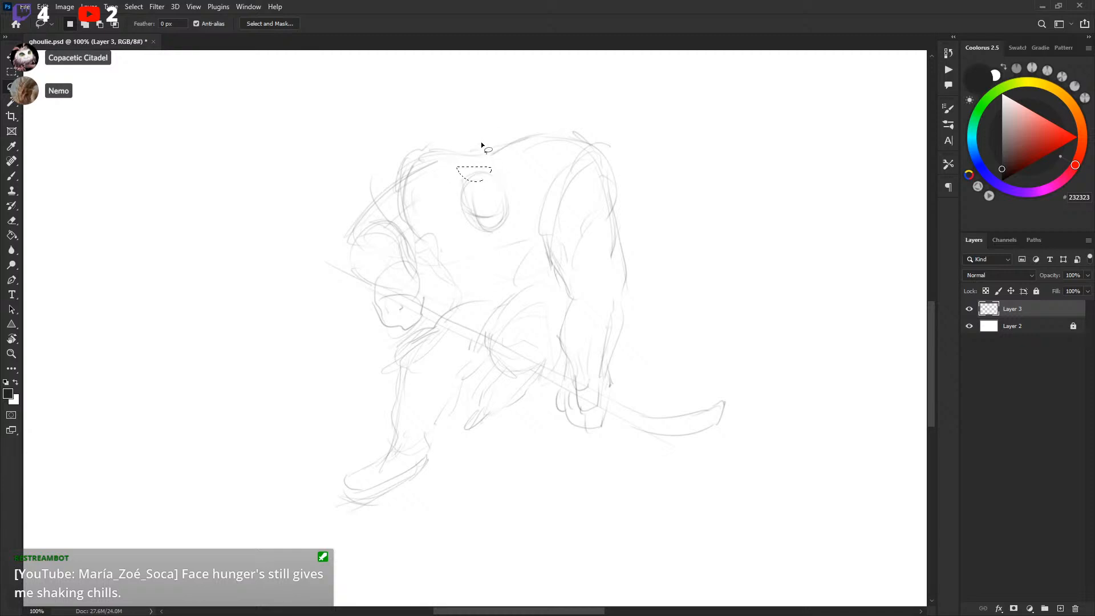
{"action": "key", "text": "b"}
{"action": "key", "text": "ctrl+d"}
{"action": "mouse_move", "coordinate": [493, 153]}
{"action": "left_mouse_down"}
{"action": "mouse_move", "coordinate": [481, 177]}
{"action": "mouse_move", "coordinate": [495, 162]}
{"action": "left_mouse_up"}
{"action": "key", "text": "ctrl+z"}
{"action": "key", "text": "l"}
{"action": "key", "text": "Delete"}
{"action": "key", "text": "ctrl+d"}
Draw a new head oval higher on the fourth player's shoulders
{"action": "left_click_drag", "start_coordinate": [648, 226], "coordinate": [661, 239]}
{"action": "key", "text": "b"}
{"action": "left_click_drag", "start_coordinate": [499, 125], "coordinate": [488, 184]}
{"action": "key", "text": "ctrl+z"}
{"action": "left_click_drag", "start_coordinate": [454, 132], "coordinate": [502, 166]}
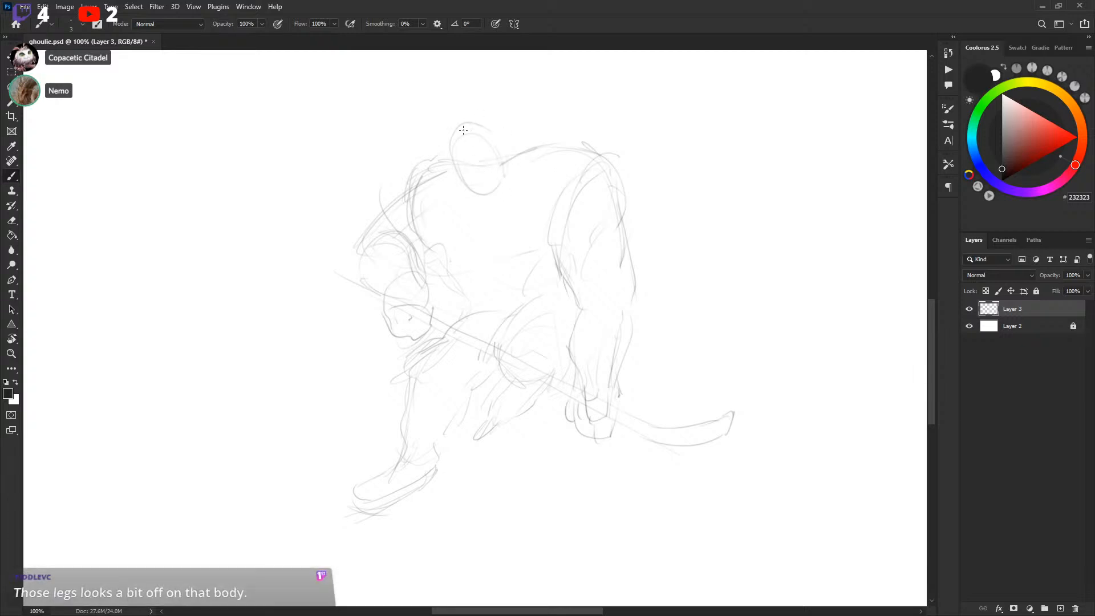
{"action": "mouse_move", "coordinate": [472, 126]}
{"action": "left_mouse_down"}
{"action": "mouse_move", "coordinate": [505, 160]}
{"action": "mouse_move", "coordinate": [461, 130]}
{"action": "mouse_move", "coordinate": [458, 177]}
{"action": "mouse_move", "coordinate": [452, 157]}
{"action": "mouse_move", "coordinate": [497, 173]}
{"action": "left_mouse_up"}
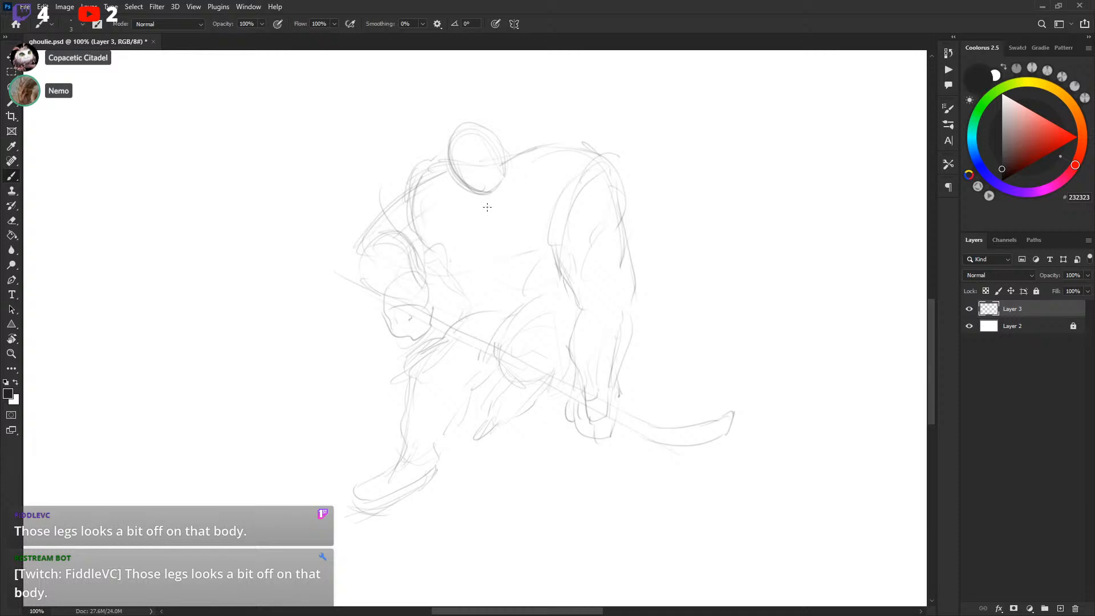
Sketch the fourth player's shoulder line and the chest and collar lines below the head
{"action": "mouse_move", "coordinate": [480, 224]}
{"action": "left_mouse_down"}
{"action": "mouse_move", "coordinate": [524, 177]}
{"action": "mouse_move", "coordinate": [530, 153]}
{"action": "mouse_move", "coordinate": [503, 148]}
{"action": "left_mouse_up"}
{"action": "mouse_move", "coordinate": [505, 149]}
{"action": "left_mouse_down"}
{"action": "mouse_move", "coordinate": [544, 166]}
{"action": "mouse_move", "coordinate": [549, 149]}
{"action": "mouse_move", "coordinate": [587, 156]}
{"action": "mouse_move", "coordinate": [625, 207]}
{"action": "left_mouse_up"}
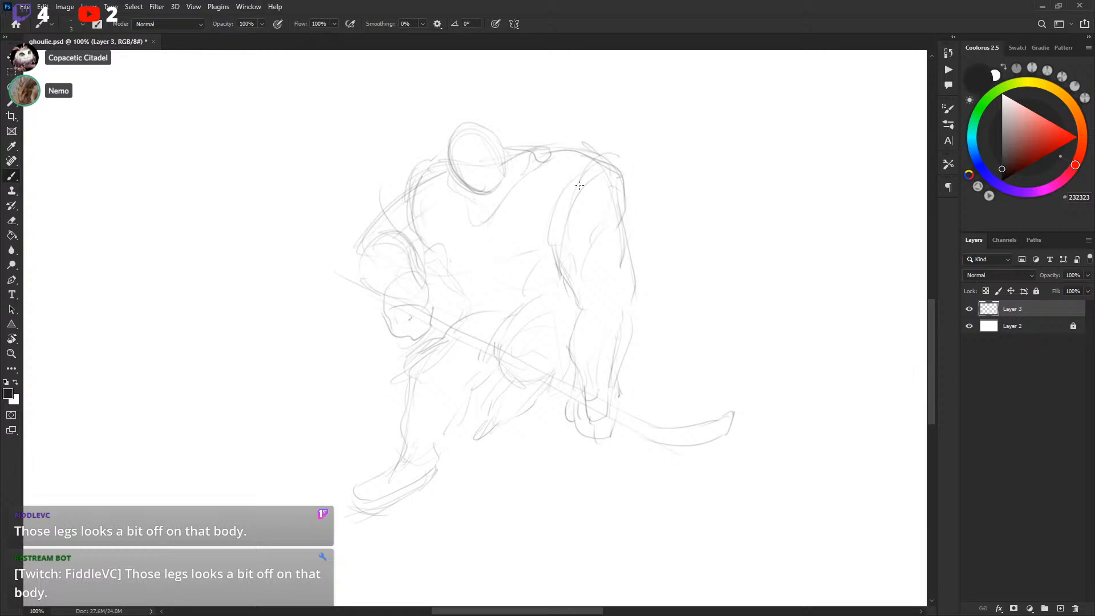
{"action": "mouse_move", "coordinate": [418, 252]}
{"action": "left_mouse_down"}
{"action": "mouse_move", "coordinate": [457, 278]}
{"action": "mouse_move", "coordinate": [441, 265]}
{"action": "mouse_move", "coordinate": [525, 282]}
{"action": "left_mouse_up"}
{"action": "mouse_move", "coordinate": [450, 278]}
{"action": "left_mouse_down"}
{"action": "mouse_move", "coordinate": [477, 264]}
{"action": "mouse_move", "coordinate": [506, 279]}
{"action": "left_mouse_up"}
{"action": "left_click_drag", "start_coordinate": [456, 203], "coordinate": [482, 235]}
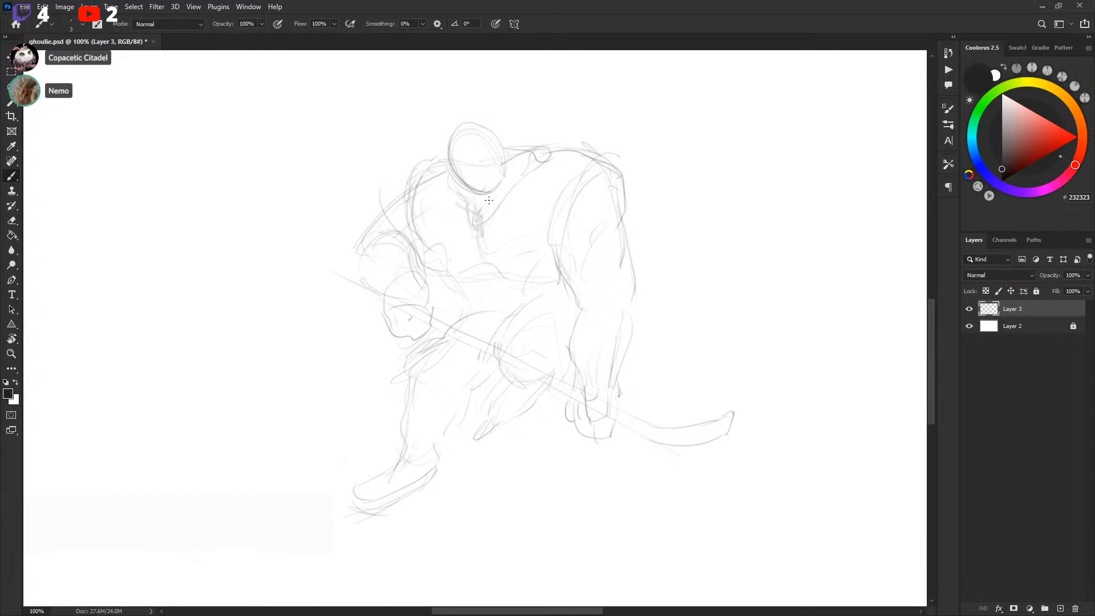
{"action": "mouse_move", "coordinate": [462, 165]}
{"action": "left_mouse_down"}
{"action": "mouse_move", "coordinate": [473, 148]}
{"action": "mouse_move", "coordinate": [483, 188]}
{"action": "left_mouse_up"}
Clear stray marks from an empty area of the canvas
{"action": "left_click_drag", "start_coordinate": [720, 274], "coordinate": [695, 281]}
{"action": "mouse_move", "coordinate": [640, 252]}
{"action": "left_mouse_down"}
{"action": "mouse_move", "coordinate": [636, 293]}
{"action": "mouse_move", "coordinate": [453, 543]}
{"action": "mouse_move", "coordinate": [618, 311]}
{"action": "mouse_move", "coordinate": [717, 283]}
{"action": "mouse_move", "coordinate": [520, 448]}
{"action": "mouse_move", "coordinate": [739, 227]}
{"action": "left_mouse_up"}
{"action": "mouse_move", "coordinate": [762, 281]}
{"action": "left_mouse_down"}
{"action": "mouse_move", "coordinate": [704, 307]}
{"action": "mouse_move", "coordinate": [721, 281]}
{"action": "left_mouse_up"}
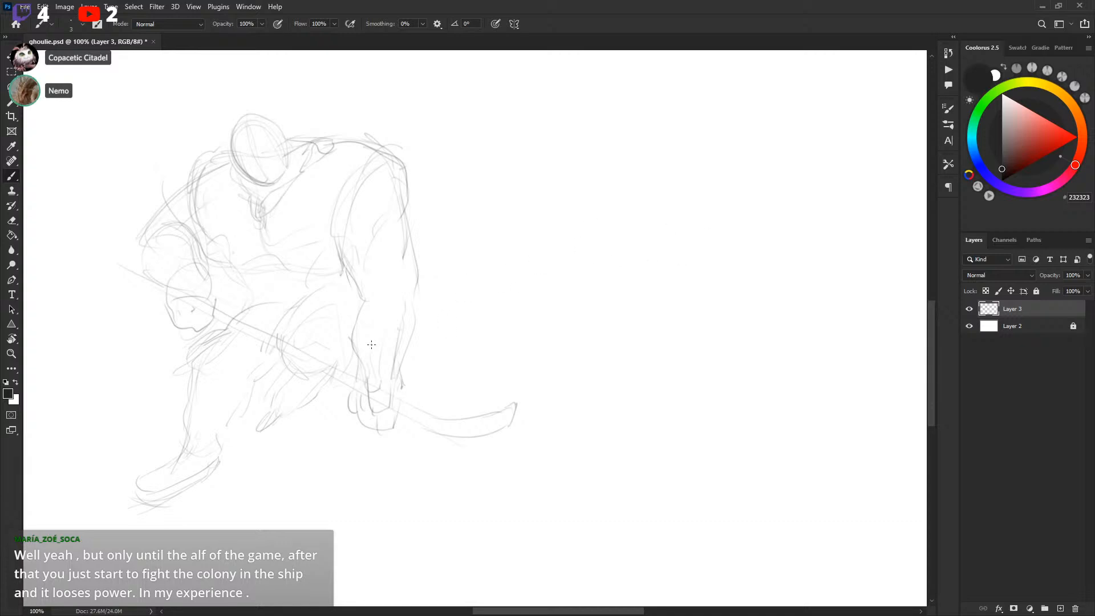
{"action": "key", "text": "l"}
{"action": "mouse_move", "coordinate": [86, 342]}
{"action": "left_mouse_down"}
{"action": "mouse_move", "coordinate": [148, 545]}
{"action": "mouse_move", "coordinate": [162, 107]}
{"action": "mouse_move", "coordinate": [89, 340]}
{"action": "left_mouse_up"}
{"action": "key", "text": "Delete"}
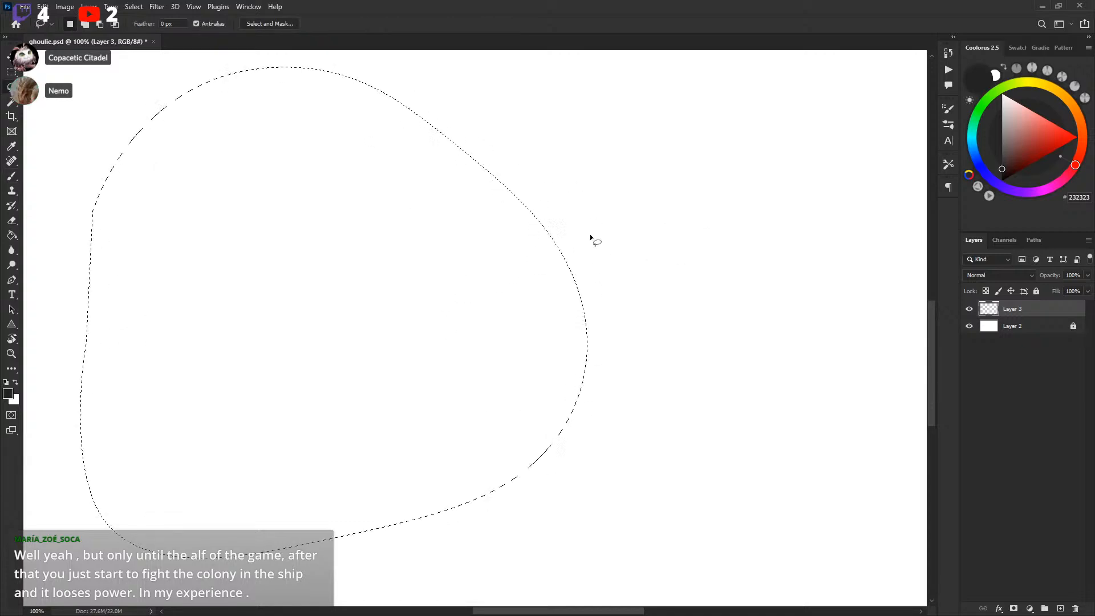
{"action": "key", "text": "ctrl+d"}
Sketch the legs of the long-haired player holding a horizontal stick
{"action": "key", "text": "b"}
{"action": "left_click_drag", "start_coordinate": [516, 210], "coordinate": [752, 460]}
{"action": "left_click_drag", "start_coordinate": [498, 268], "coordinate": [759, 465]}
{"action": "left_click_drag", "start_coordinate": [516, 495], "coordinate": [718, 282]}
{"action": "mouse_move", "coordinate": [317, 455]}
{"action": "left_mouse_down"}
{"action": "mouse_move", "coordinate": [296, 485]}
{"action": "mouse_move", "coordinate": [252, 450]}
{"action": "left_mouse_up"}
{"action": "left_click_drag", "start_coordinate": [422, 425], "coordinate": [546, 355]}
{"action": "key", "text": "ctrl+z"}
{"action": "left_click_drag", "start_coordinate": [458, 326], "coordinate": [399, 444]}
{"action": "mouse_move", "coordinate": [361, 387]}
{"action": "left_mouse_down"}
{"action": "mouse_move", "coordinate": [363, 448]}
{"action": "mouse_move", "coordinate": [444, 354]}
{"action": "left_mouse_up"}
Erase part of the long-haired player's legs and redraw them
{"action": "key", "text": "l"}
{"action": "mouse_move", "coordinate": [475, 302]}
{"action": "left_mouse_down"}
{"action": "mouse_move", "coordinate": [566, 419]}
{"action": "mouse_move", "coordinate": [576, 317]}
{"action": "mouse_move", "coordinate": [512, 344]}
{"action": "mouse_move", "coordinate": [476, 305]}
{"action": "left_mouse_up"}
{"action": "key", "text": "Delete"}
{"action": "key", "text": "ctrl+d"}
{"action": "key", "text": "b"}
{"action": "left_click_drag", "start_coordinate": [526, 368], "coordinate": [532, 361]}
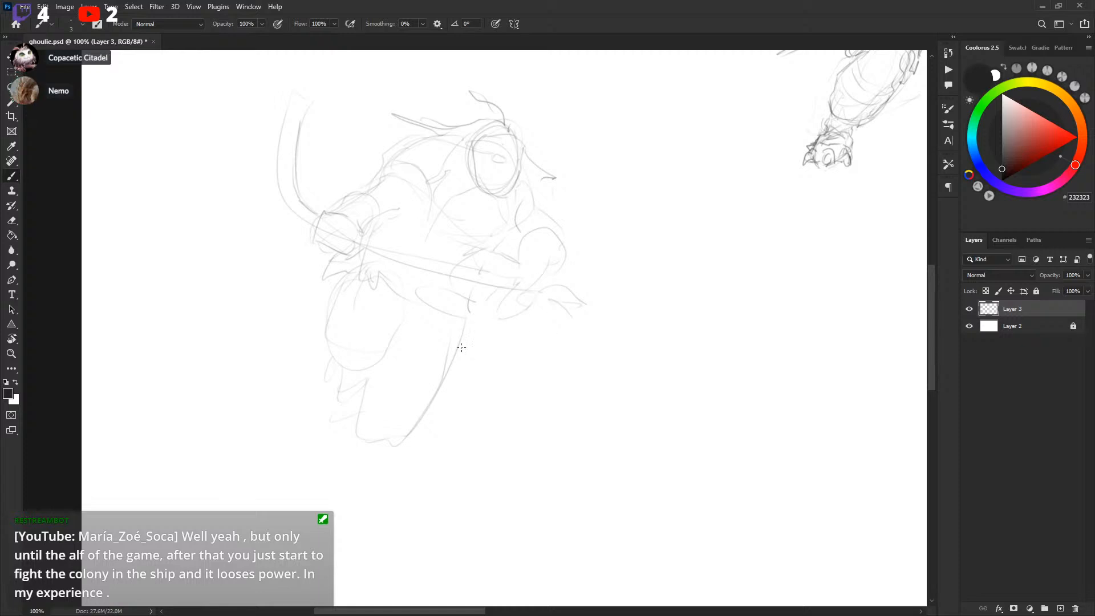
{"action": "left_click_drag", "start_coordinate": [374, 374], "coordinate": [371, 438]}
{"action": "left_click_drag", "start_coordinate": [419, 412], "coordinate": [359, 454]}
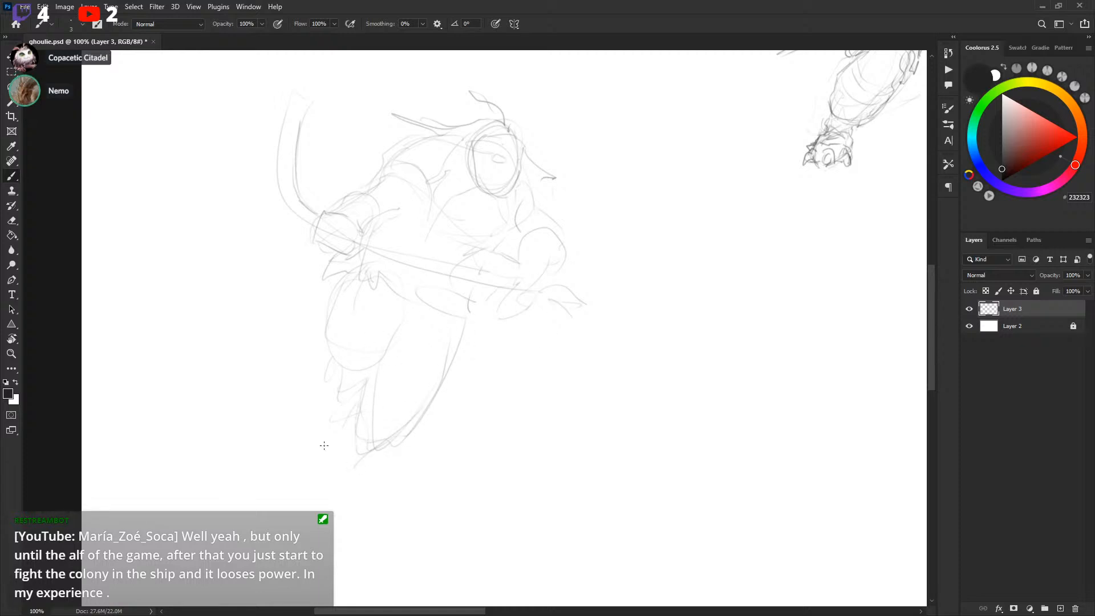
{"action": "left_click_drag", "start_coordinate": [459, 319], "coordinate": [463, 297]}
{"action": "left_click_drag", "start_coordinate": [593, 260], "coordinate": [585, 290]}
Scale down the long-haired player's legs with Free Transform
{"action": "key", "text": "l"}
{"action": "mouse_move", "coordinate": [353, 300]}
{"action": "left_mouse_down"}
{"action": "mouse_move", "coordinate": [289, 476]}
{"action": "mouse_move", "coordinate": [455, 336]}
{"action": "mouse_move", "coordinate": [374, 300]}
{"action": "left_mouse_up"}
{"action": "key", "text": "ctrl+t"}
{"action": "left_click_drag", "start_coordinate": [470, 563], "coordinate": [428, 513]}
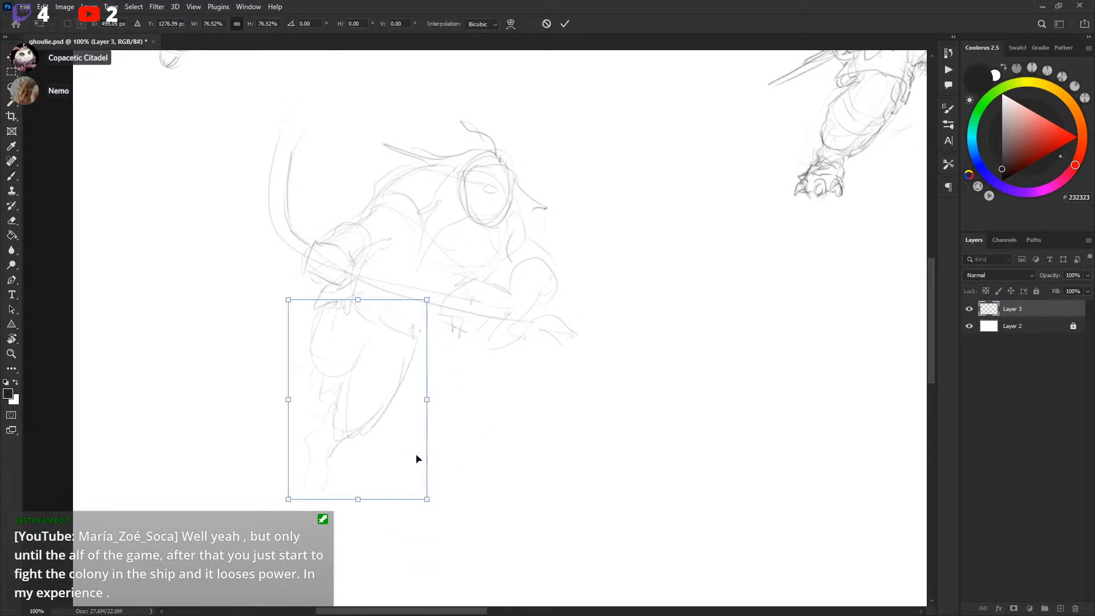
{"action": "left_click_drag", "start_coordinate": [416, 457], "coordinate": [442, 435]}
{"action": "key", "text": "Return"}
{"action": "key", "text": "ctrl+d"}
{"action": "key", "text": "b"}
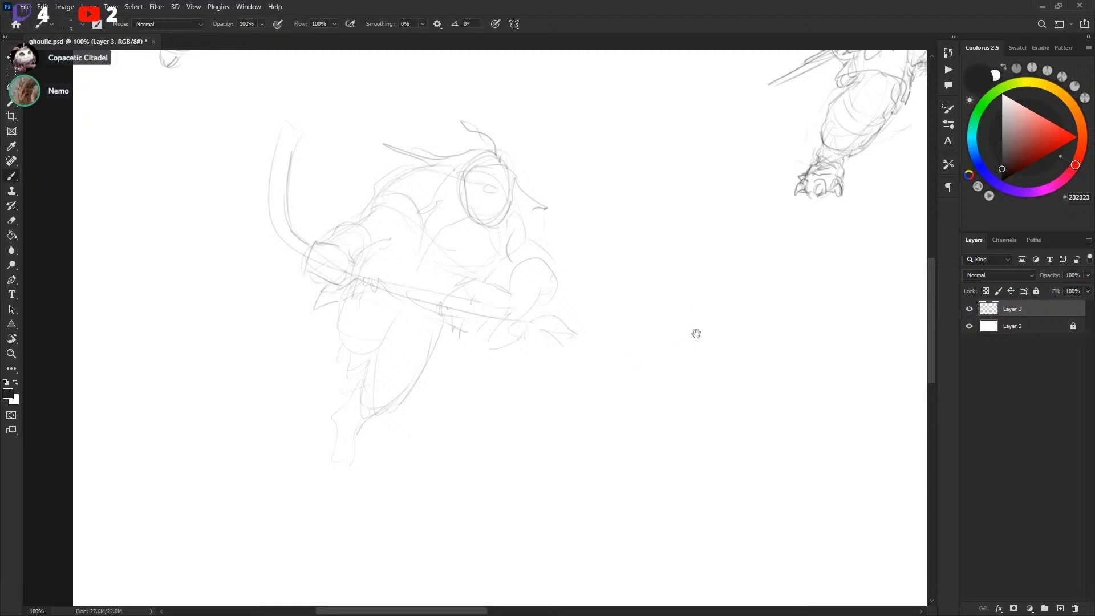
Redraw the long-haired player's horizontal stick shaft with several long parallel strokes
{"action": "left_click_drag", "start_coordinate": [696, 332], "coordinate": [494, 511]}
{"action": "mouse_move", "coordinate": [498, 417]}
{"action": "left_mouse_down"}
{"action": "mouse_move", "coordinate": [672, 487]}
{"action": "mouse_move", "coordinate": [557, 222]}
{"action": "left_mouse_up"}
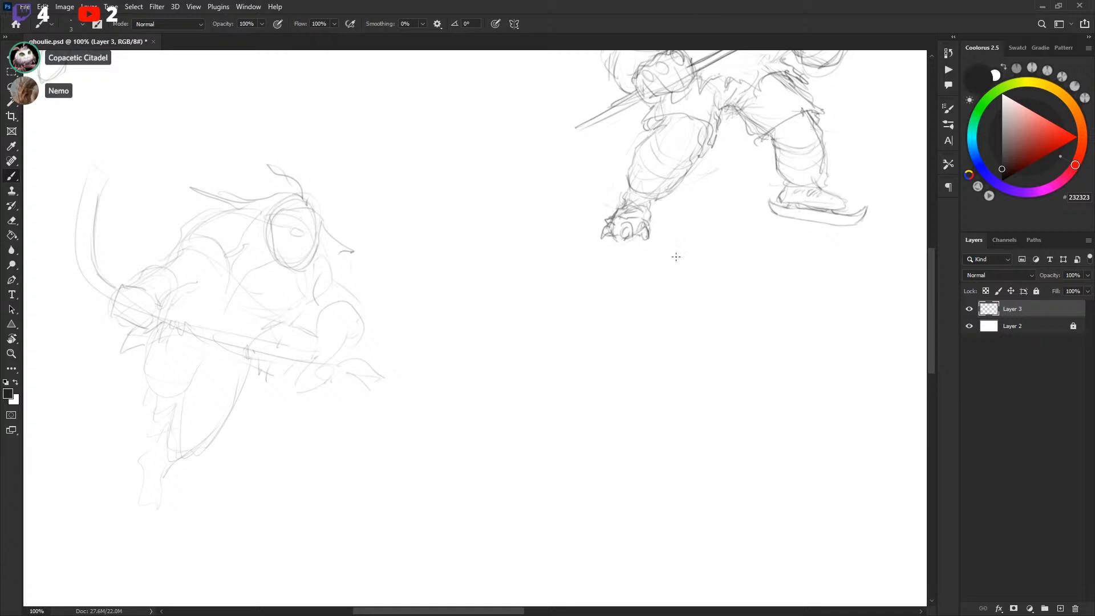
{"action": "left_click_drag", "start_coordinate": [675, 293], "coordinate": [749, 247]}
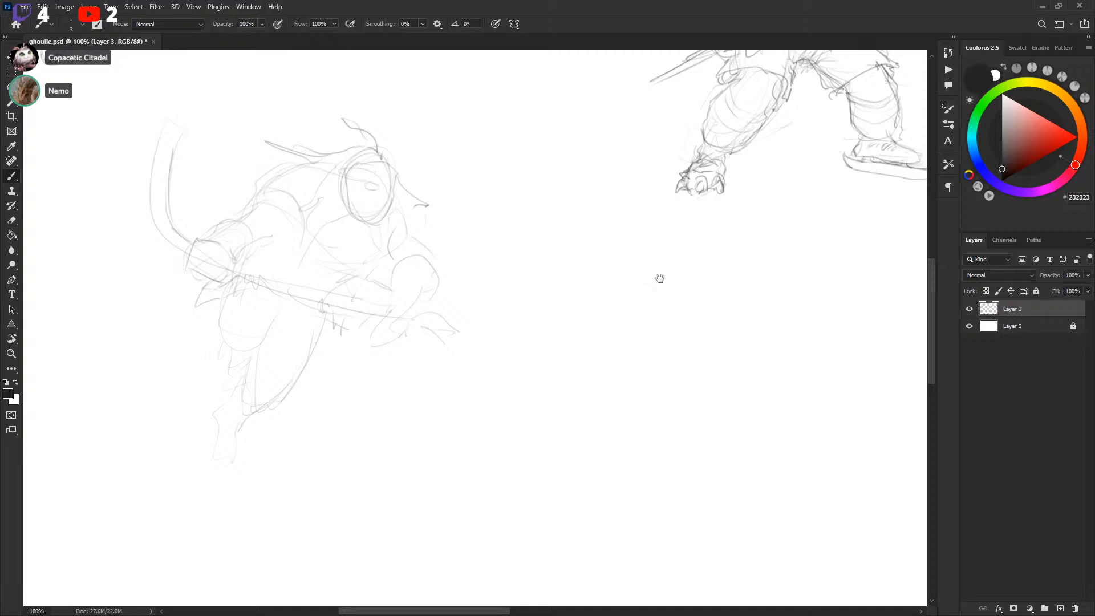
{"action": "left_click_drag", "start_coordinate": [661, 278], "coordinate": [684, 287]}
{"action": "mouse_move", "coordinate": [186, 251]}
{"action": "left_mouse_down"}
{"action": "mouse_move", "coordinate": [166, 166]}
{"action": "mouse_move", "coordinate": [185, 171]}
{"action": "mouse_move", "coordinate": [181, 216]}
{"action": "mouse_move", "coordinate": [213, 247]}
{"action": "left_mouse_up"}
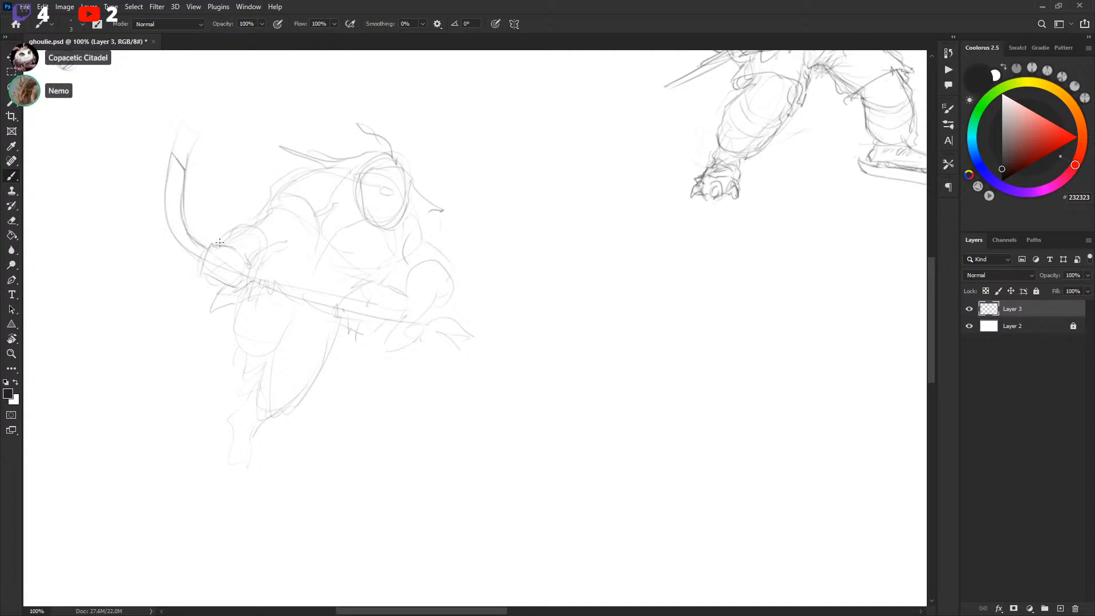
{"action": "left_click_drag", "start_coordinate": [572, 307], "coordinate": [577, 306]}
{"action": "left_click_drag", "start_coordinate": [427, 329], "coordinate": [473, 346]}
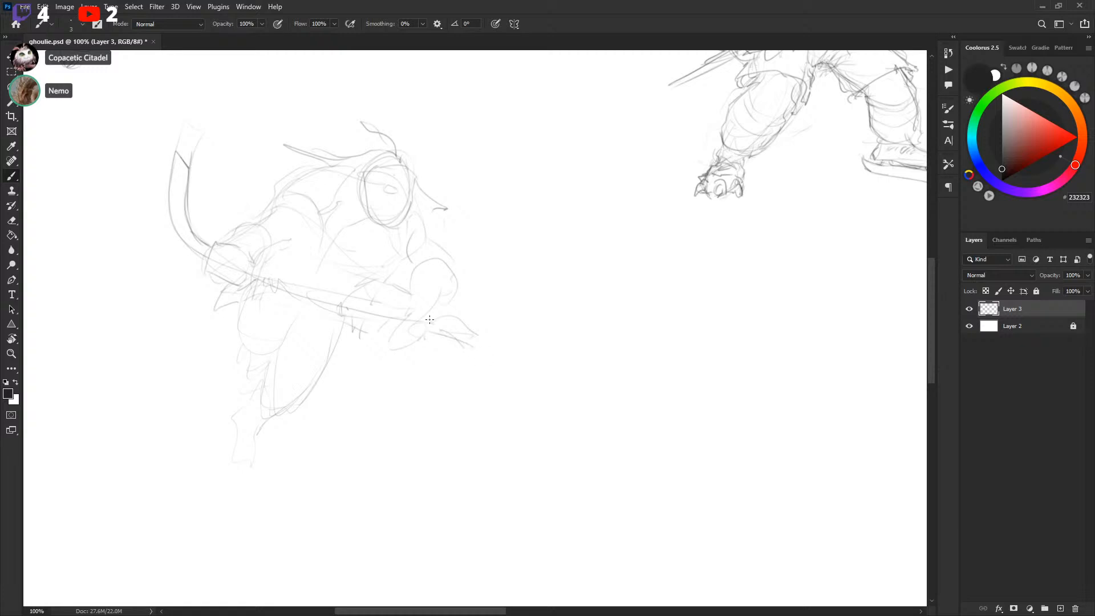
{"action": "left_click_drag", "start_coordinate": [260, 283], "coordinate": [400, 324]}
{"action": "mouse_move", "coordinate": [249, 280]}
{"action": "left_mouse_down"}
{"action": "mouse_move", "coordinate": [252, 267]}
{"action": "mouse_move", "coordinate": [355, 306]}
{"action": "left_mouse_up"}
{"action": "left_click_drag", "start_coordinate": [264, 274], "coordinate": [476, 348]}
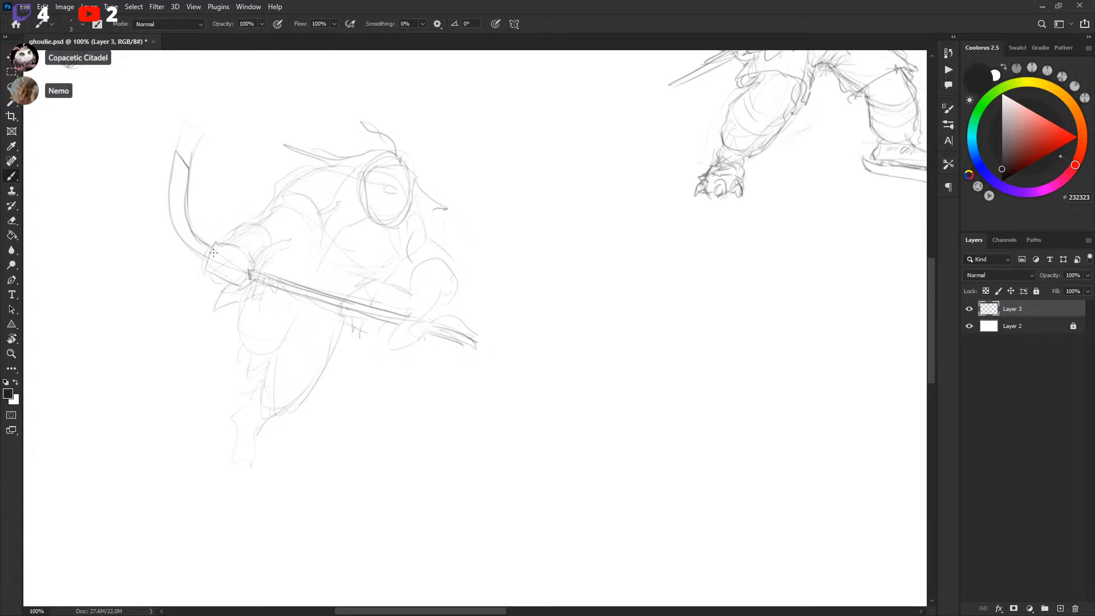
Erase a stray mark above the stick and redraw the stick's upper end
{"action": "left_click_drag", "start_coordinate": [186, 206], "coordinate": [178, 152]}
{"action": "key", "text": "l"}
{"action": "left_click_drag", "start_coordinate": [176, 94], "coordinate": [183, 87]}
{"action": "key", "text": "Delete"}
{"action": "key", "text": "ctrl+d"}
{"action": "key", "text": "b"}
{"action": "mouse_move", "coordinate": [221, 244]}
{"action": "left_mouse_down"}
{"action": "mouse_move", "coordinate": [273, 211]}
{"action": "mouse_move", "coordinate": [278, 185]}
{"action": "left_mouse_up"}
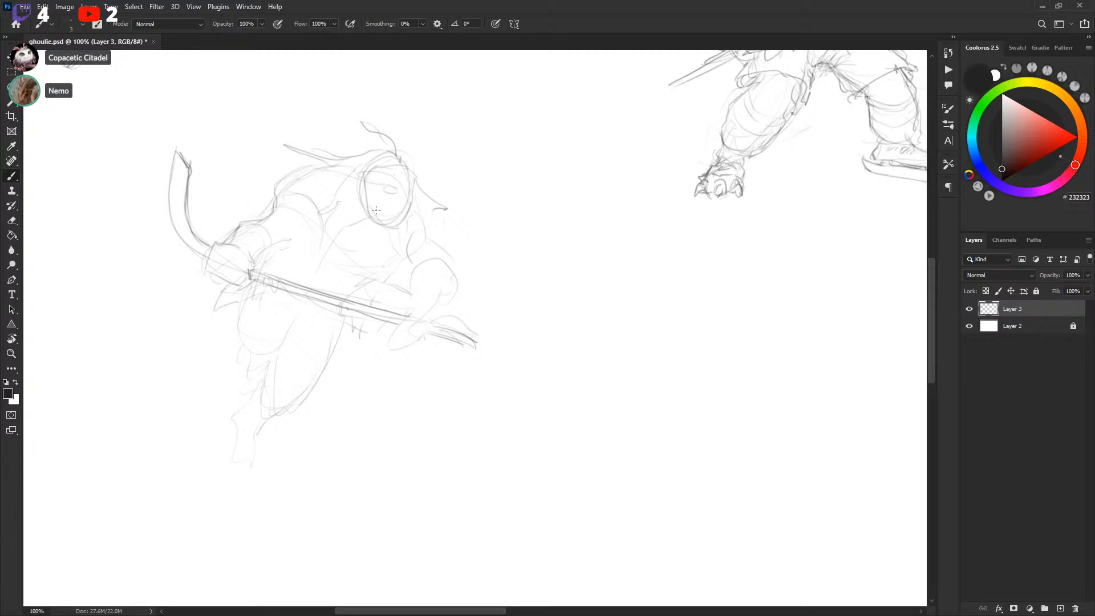
Add a few more strokes to the long-haired player's head, shoulder and stick blade
{"action": "left_click_drag", "start_coordinate": [309, 225], "coordinate": [291, 239]}
{"action": "left_click_drag", "start_coordinate": [349, 183], "coordinate": [348, 219]}
{"action": "left_click_drag", "start_coordinate": [694, 301], "coordinate": [673, 290]}
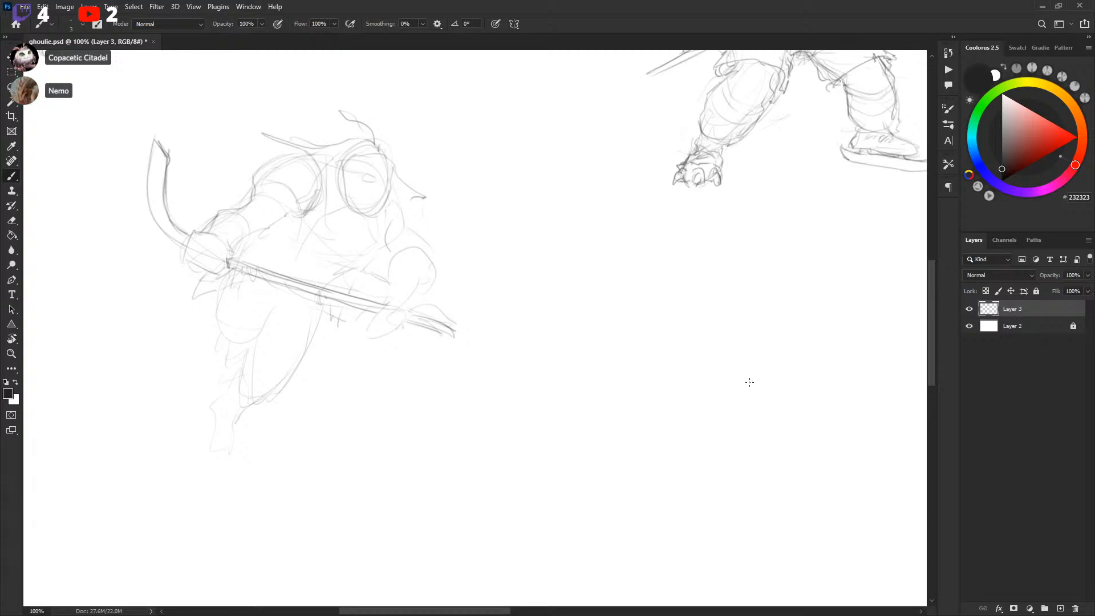
{"action": "left_click_drag", "start_coordinate": [777, 362], "coordinate": [525, 362]}
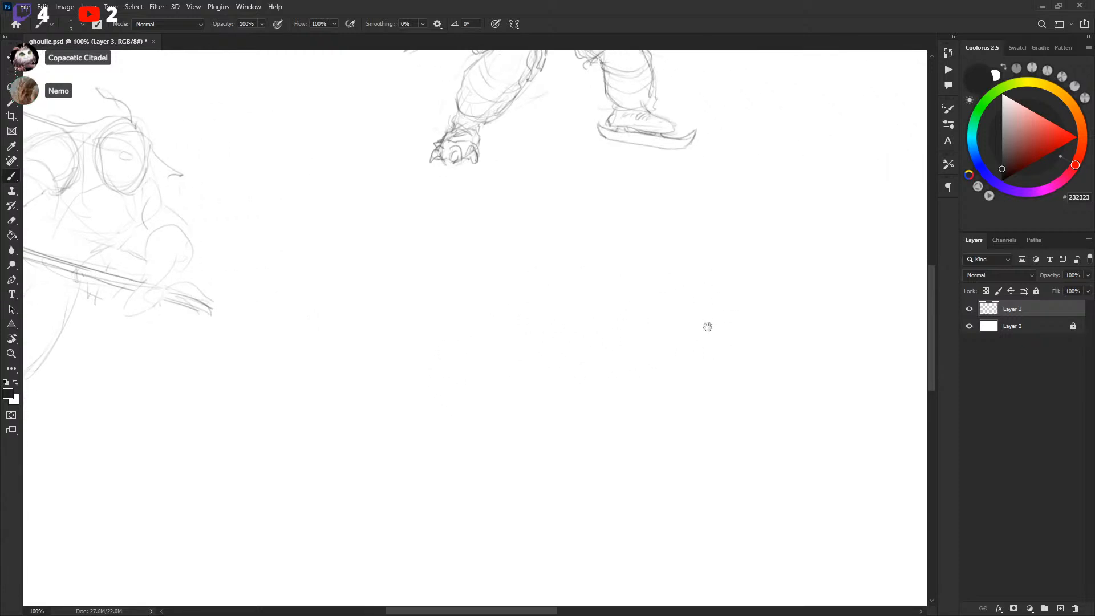
{"action": "left_click_drag", "start_coordinate": [706, 326], "coordinate": [704, 319]}
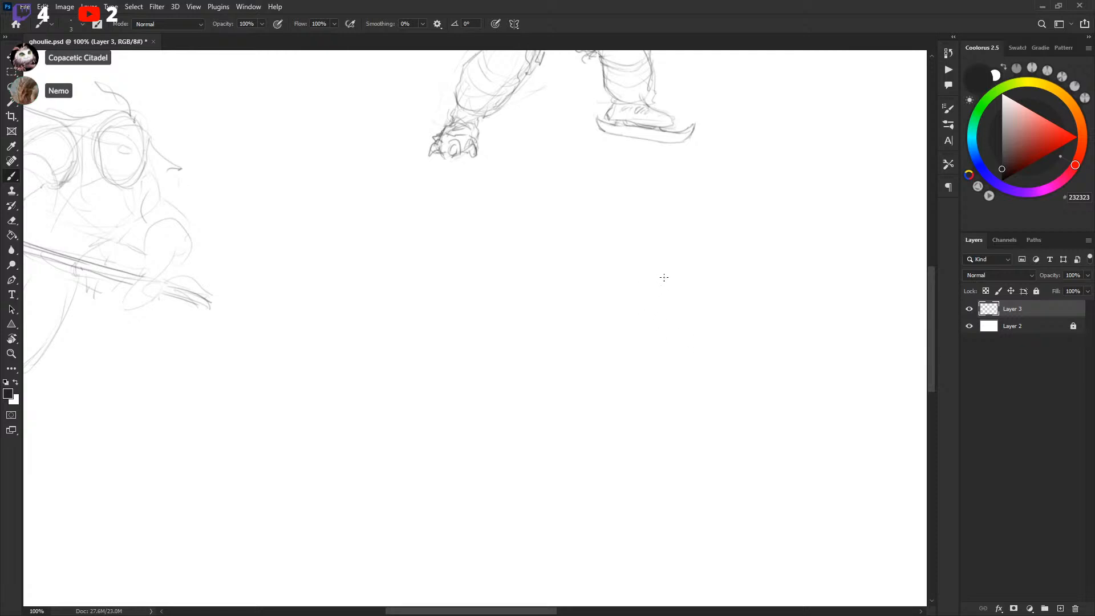
{"action": "left_click_drag", "start_coordinate": [645, 301], "coordinate": [655, 285]}
{"action": "left_click_drag", "start_coordinate": [659, 354], "coordinate": [634, 319]}
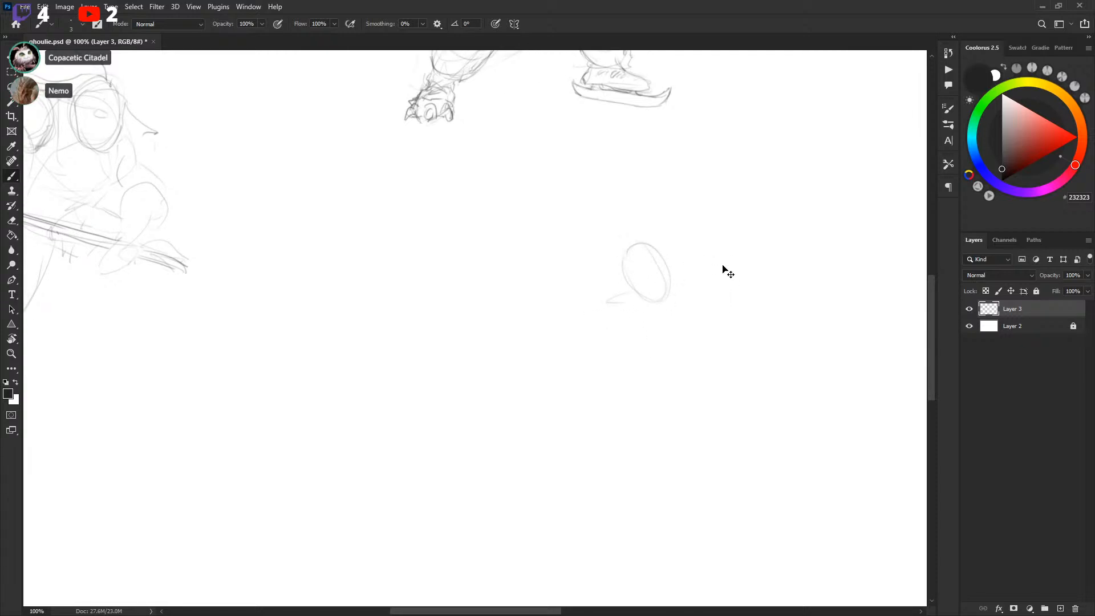
{"action": "key", "text": "l"}
{"action": "mouse_move", "coordinate": [600, 239]}
{"action": "left_mouse_down"}
{"action": "mouse_move", "coordinate": [687, 211]}
{"action": "mouse_move", "coordinate": [649, 232]}
{"action": "left_mouse_up"}
{"action": "key", "text": "Delete"}
{"action": "key", "text": "ctrl+d"}
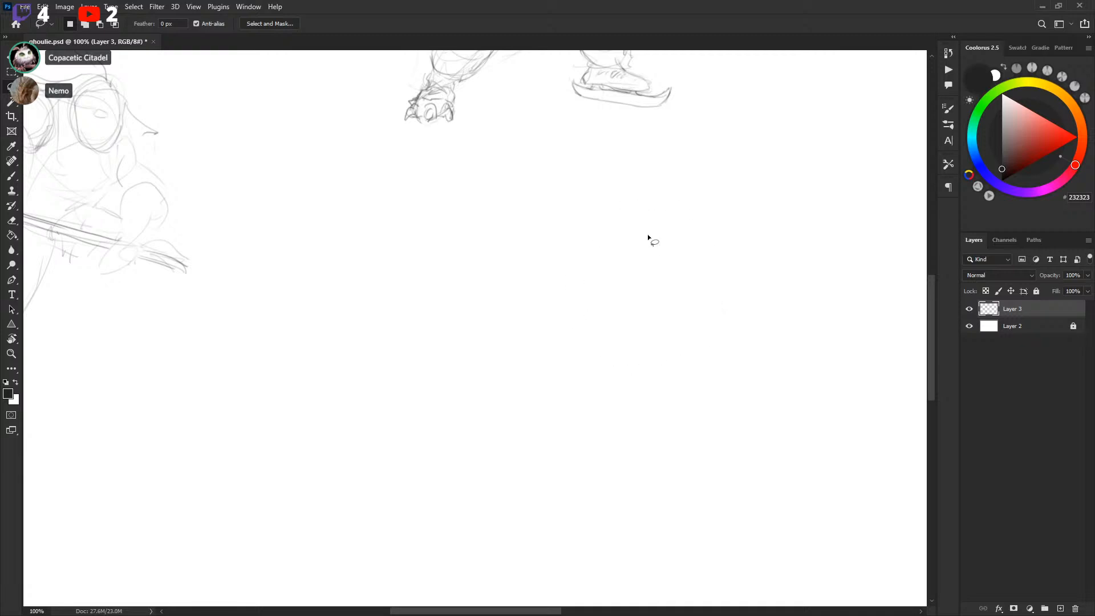
Sketch a new crouching player to the right, with a round helmeted head, hunched body and diagonal stick
{"action": "key", "text": "b"}
{"action": "left_click_drag", "start_coordinate": [505, 357], "coordinate": [569, 272]}
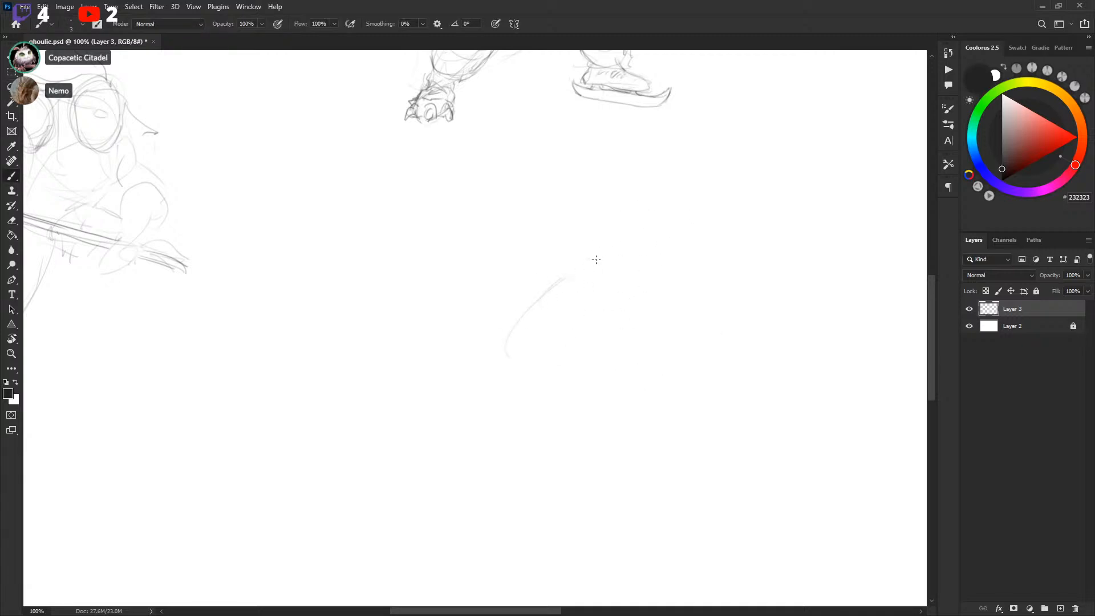
{"action": "left_click_drag", "start_coordinate": [518, 353], "coordinate": [549, 291]}
{"action": "left_click_drag", "start_coordinate": [491, 337], "coordinate": [620, 254]}
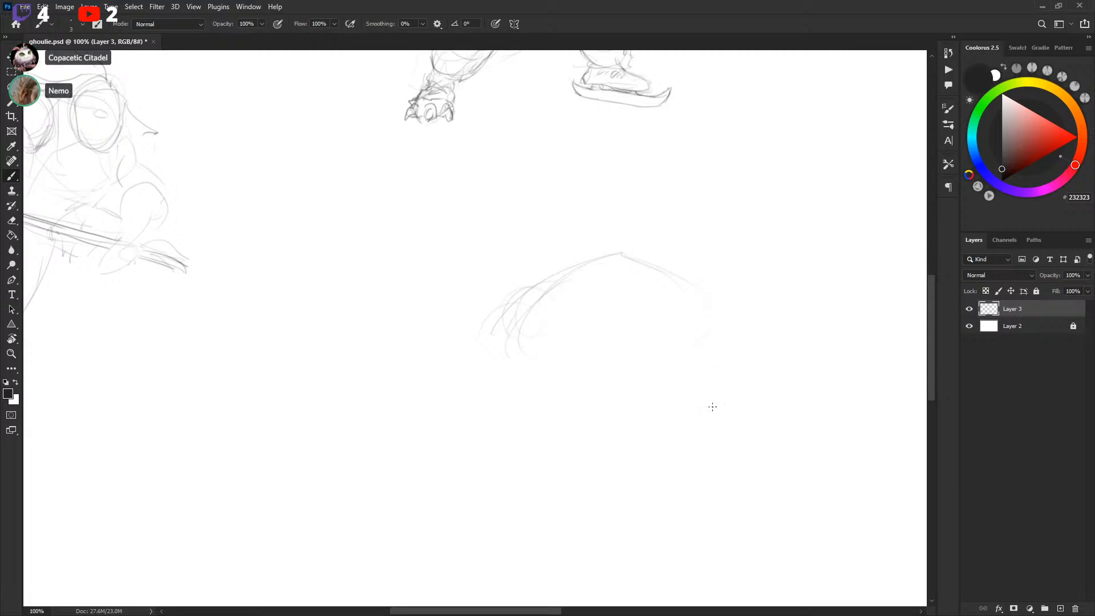
{"action": "left_click_drag", "start_coordinate": [742, 431], "coordinate": [703, 300]}
{"action": "mouse_move", "coordinate": [562, 278]}
{"action": "left_mouse_down"}
{"action": "mouse_move", "coordinate": [573, 252]}
{"action": "mouse_move", "coordinate": [578, 304]}
{"action": "left_mouse_up"}
{"action": "mouse_move", "coordinate": [591, 252]}
{"action": "left_mouse_down"}
{"action": "mouse_move", "coordinate": [586, 327]}
{"action": "mouse_move", "coordinate": [656, 385]}
{"action": "mouse_move", "coordinate": [718, 465]}
{"action": "left_mouse_up"}
{"action": "left_click_drag", "start_coordinate": [603, 306], "coordinate": [720, 458]}
{"action": "left_click_drag", "start_coordinate": [525, 173], "coordinate": [533, 212]}
{"action": "left_click_drag", "start_coordinate": [532, 153], "coordinate": [546, 184]}
{"action": "mouse_move", "coordinate": [556, 236]}
{"action": "left_mouse_down"}
{"action": "mouse_move", "coordinate": [539, 160]}
{"action": "mouse_move", "coordinate": [570, 254]}
{"action": "left_mouse_up"}
{"action": "mouse_move", "coordinate": [697, 405]}
{"action": "left_mouse_down"}
{"action": "mouse_move", "coordinate": [720, 463]}
{"action": "mouse_move", "coordinate": [684, 423]}
{"action": "mouse_move", "coordinate": [725, 427]}
{"action": "left_mouse_up"}
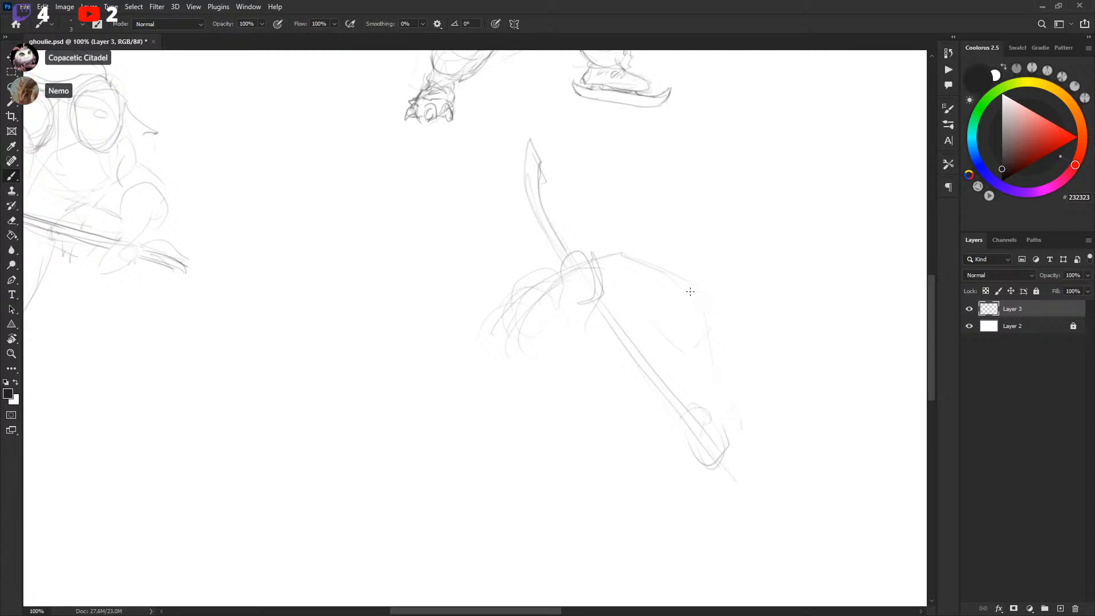
{"action": "mouse_move", "coordinate": [641, 274]}
{"action": "left_mouse_down"}
{"action": "mouse_move", "coordinate": [680, 297]}
{"action": "mouse_move", "coordinate": [679, 277]}
{"action": "mouse_move", "coordinate": [682, 313]}
{"action": "left_mouse_up"}
{"action": "left_click_drag", "start_coordinate": [656, 249], "coordinate": [689, 294]}
Sketch the new player's forward arm, erase a selected rough area and redraw its outline
{"action": "scroll", "coordinate": [702, 279], "scroll_direction": "down", "scroll_amount": 2}
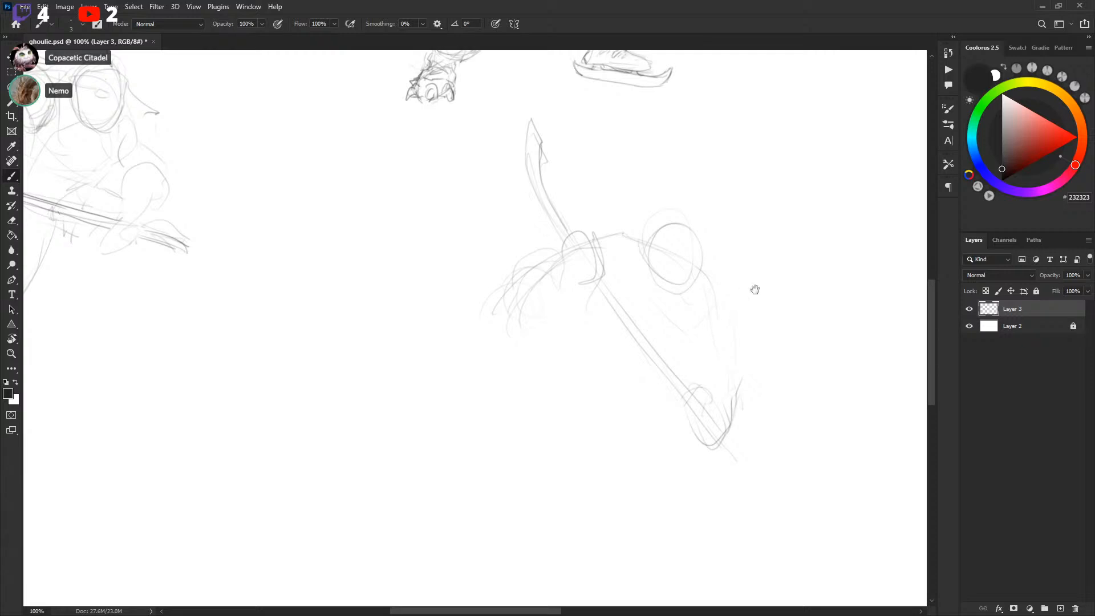
{"action": "scroll", "coordinate": [594, 230], "scroll_direction": "down", "scroll_amount": 1}
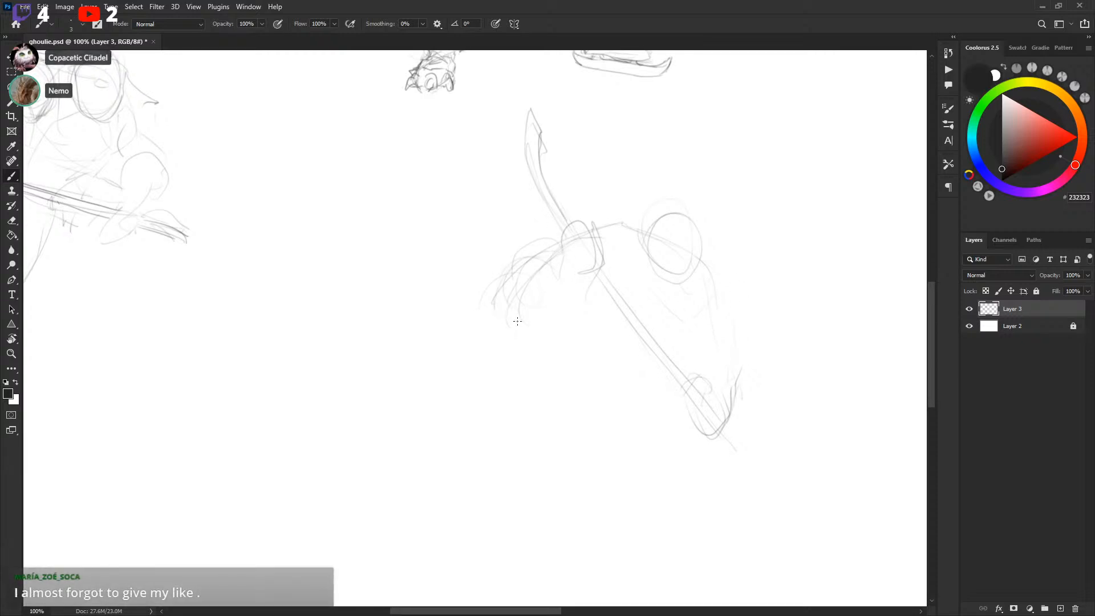
{"action": "left_click_drag", "start_coordinate": [510, 321], "coordinate": [555, 311]}
{"action": "left_click_drag", "start_coordinate": [550, 243], "coordinate": [545, 324]}
{"action": "mouse_move", "coordinate": [505, 275]}
{"action": "left_mouse_down"}
{"action": "mouse_move", "coordinate": [573, 221]}
{"action": "mouse_move", "coordinate": [592, 262]}
{"action": "mouse_move", "coordinate": [517, 223]}
{"action": "mouse_move", "coordinate": [542, 233]}
{"action": "left_mouse_up"}
{"action": "key", "text": "l"}
{"action": "key", "text": "Delete"}
{"action": "key", "text": "ctrl+d"}
{"action": "key", "text": "b"}
{"action": "mouse_move", "coordinate": [504, 278]}
{"action": "left_mouse_down"}
{"action": "mouse_move", "coordinate": [536, 241]}
{"action": "mouse_move", "coordinate": [512, 264]}
{"action": "mouse_move", "coordinate": [560, 242]}
{"action": "mouse_move", "coordinate": [507, 276]}
{"action": "mouse_move", "coordinate": [549, 229]}
{"action": "mouse_move", "coordinate": [519, 278]}
{"action": "mouse_move", "coordinate": [566, 242]}
{"action": "mouse_move", "coordinate": [549, 244]}
{"action": "mouse_move", "coordinate": [543, 268]}
{"action": "mouse_move", "coordinate": [552, 259]}
{"action": "mouse_move", "coordinate": [578, 282]}
{"action": "left_mouse_up"}
Refine the new player's torso, shoulder and helmet outlines with more strokes
{"action": "key", "text": "space"}
{"action": "mouse_move", "coordinate": [738, 283]}
{"action": "left_mouse_down"}
{"action": "mouse_move", "coordinate": [736, 241]}
{"action": "mouse_move", "coordinate": [705, 218]}
{"action": "mouse_move", "coordinate": [713, 282]}
{"action": "left_mouse_up"}
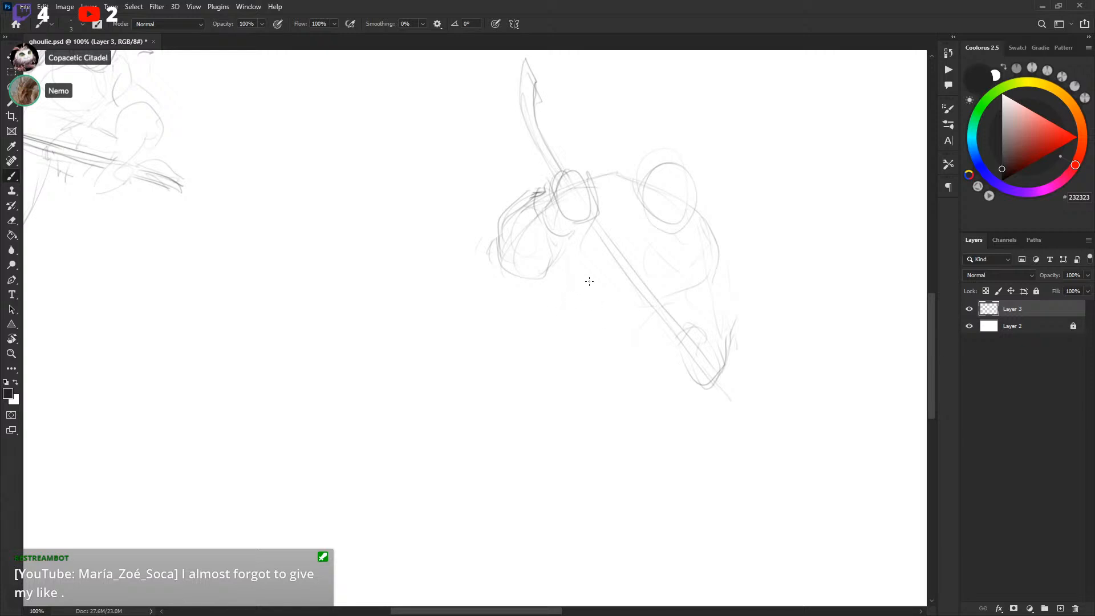
{"action": "mouse_move", "coordinate": [562, 251]}
{"action": "left_mouse_down"}
{"action": "mouse_move", "coordinate": [553, 316]}
{"action": "mouse_move", "coordinate": [608, 329]}
{"action": "left_mouse_up"}
{"action": "mouse_move", "coordinate": [687, 322]}
{"action": "left_mouse_down"}
{"action": "mouse_move", "coordinate": [665, 301]}
{"action": "mouse_move", "coordinate": [649, 304]}
{"action": "left_mouse_up"}
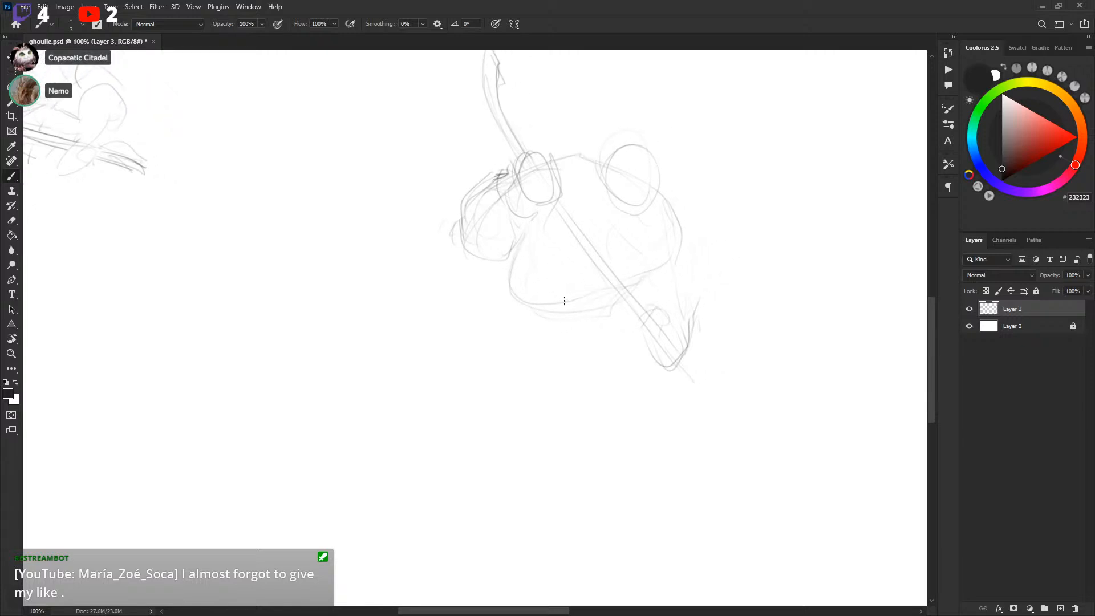
{"action": "mouse_move", "coordinate": [549, 153]}
{"action": "left_mouse_down"}
{"action": "mouse_move", "coordinate": [573, 147]}
{"action": "mouse_move", "coordinate": [606, 169]}
{"action": "left_mouse_up"}
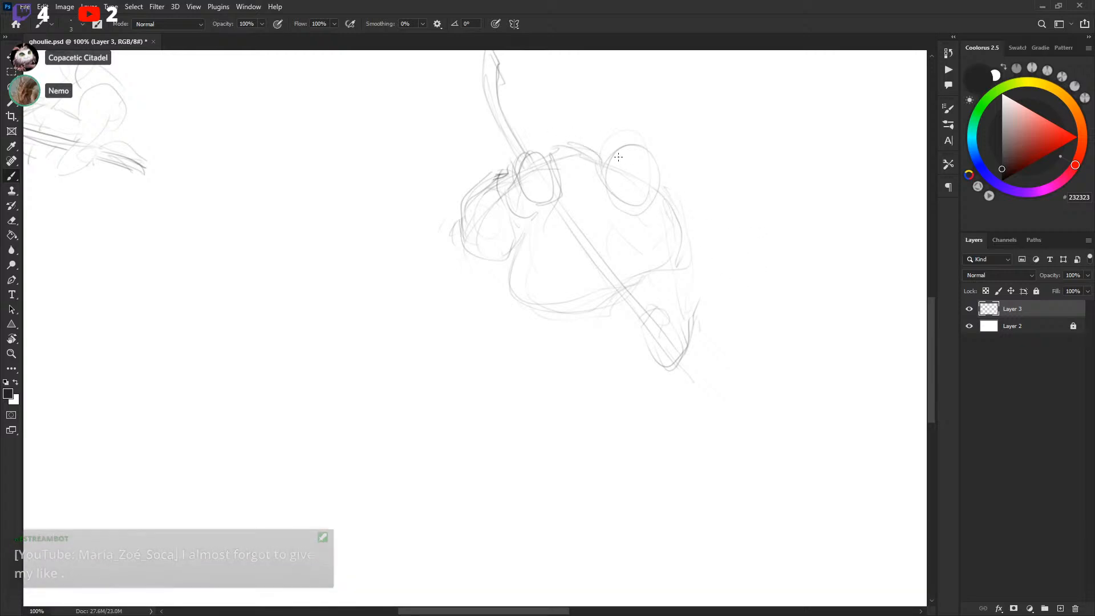
{"action": "mouse_move", "coordinate": [644, 209]}
{"action": "left_mouse_down"}
{"action": "mouse_move", "coordinate": [626, 164]}
{"action": "mouse_move", "coordinate": [621, 179]}
{"action": "mouse_move", "coordinate": [658, 188]}
{"action": "left_mouse_up"}
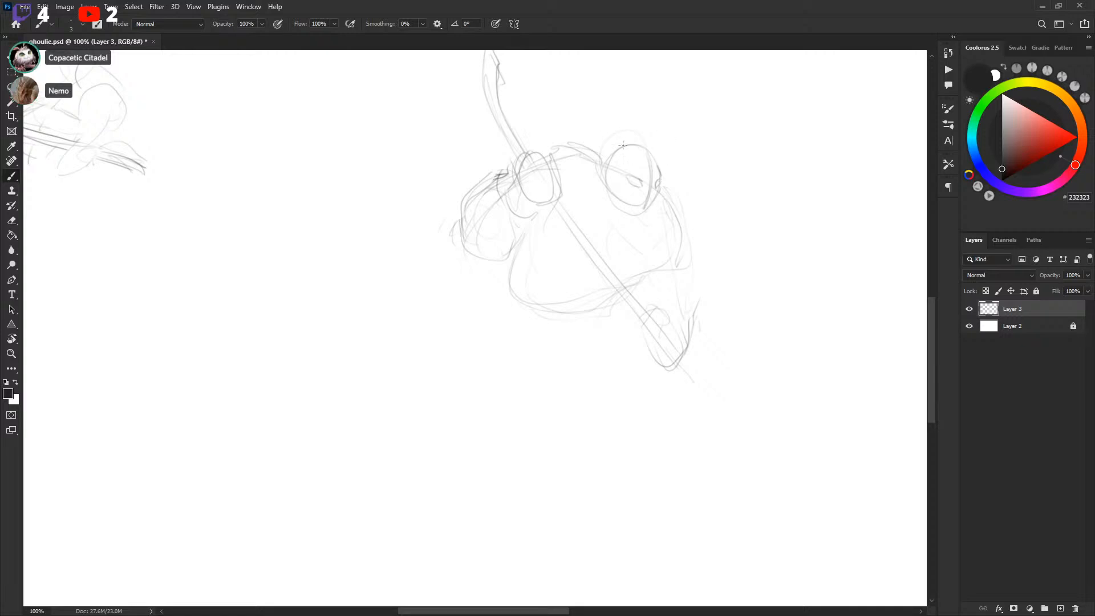
Draw the new player's flowing hair, mask eye holes and glove details on the stick
{"action": "mouse_move", "coordinate": [624, 138]}
{"action": "left_mouse_down"}
{"action": "mouse_move", "coordinate": [566, 124]}
{"action": "mouse_move", "coordinate": [577, 125]}
{"action": "left_mouse_up"}
{"action": "left_click_drag", "start_coordinate": [687, 173], "coordinate": [679, 194]}
{"action": "left_click_drag", "start_coordinate": [590, 93], "coordinate": [638, 159]}
{"action": "left_click_drag", "start_coordinate": [528, 132], "coordinate": [555, 174]}
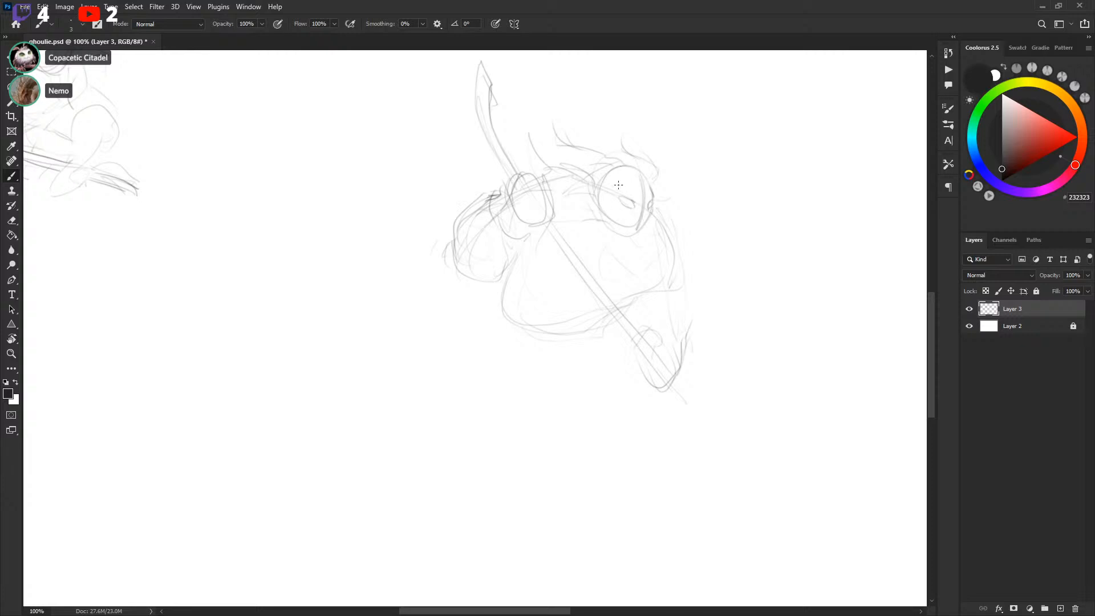
{"action": "key", "text": "l"}
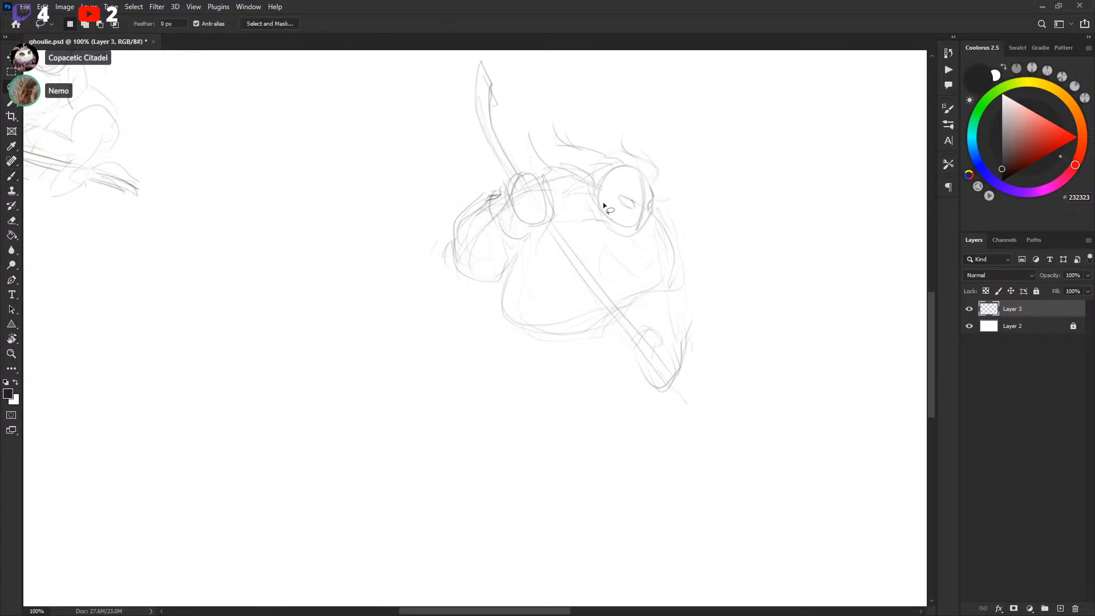
{"action": "key", "text": "b"}
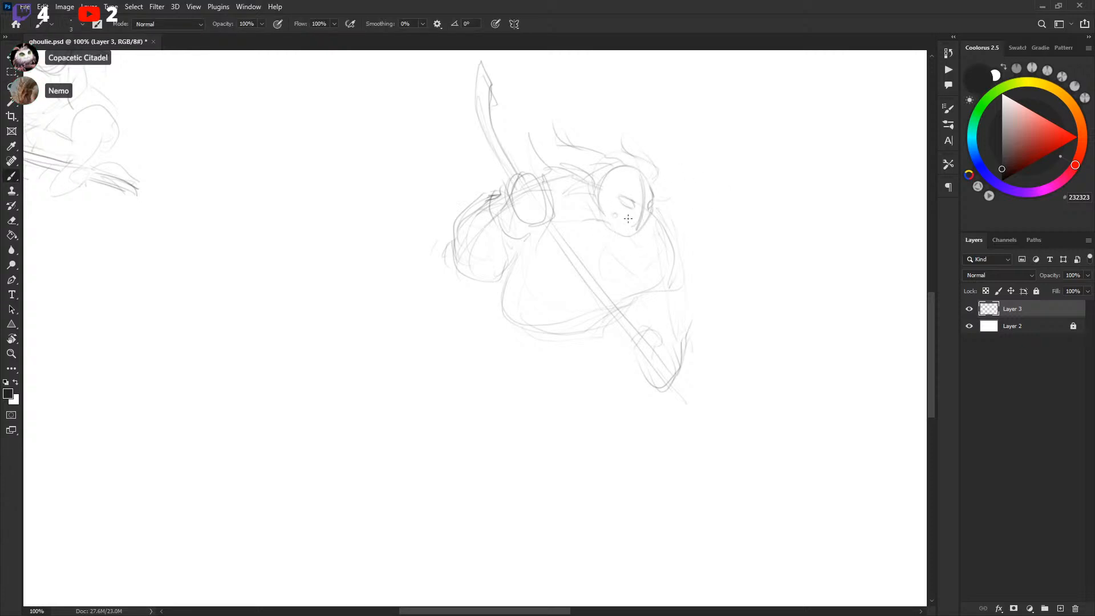
{"action": "mouse_move", "coordinate": [633, 226]}
{"action": "left_mouse_down"}
{"action": "mouse_move", "coordinate": [600, 297]}
{"action": "mouse_move", "coordinate": [550, 250]}
{"action": "mouse_move", "coordinate": [657, 198]}
{"action": "mouse_move", "coordinate": [683, 273]}
{"action": "mouse_move", "coordinate": [673, 212]}
{"action": "left_mouse_up"}
{"action": "mouse_move", "coordinate": [542, 157]}
{"action": "left_mouse_down"}
{"action": "mouse_move", "coordinate": [520, 175]}
{"action": "mouse_move", "coordinate": [582, 162]}
{"action": "left_mouse_up"}
{"action": "left_click_drag", "start_coordinate": [494, 189], "coordinate": [502, 175]}
{"action": "left_click_drag", "start_coordinate": [540, 152], "coordinate": [518, 157]}
{"action": "mouse_move", "coordinate": [659, 201]}
{"action": "left_mouse_down"}
{"action": "mouse_move", "coordinate": [694, 252]}
{"action": "mouse_move", "coordinate": [686, 298]}
{"action": "mouse_move", "coordinate": [681, 270]}
{"action": "mouse_move", "coordinate": [690, 263]}
{"action": "mouse_move", "coordinate": [683, 321]}
{"action": "mouse_move", "coordinate": [686, 299]}
{"action": "mouse_move", "coordinate": [693, 329]}
{"action": "mouse_move", "coordinate": [698, 309]}
{"action": "mouse_move", "coordinate": [746, 296]}
{"action": "left_mouse_up"}
{"action": "left_click_drag", "start_coordinate": [611, 350], "coordinate": [604, 350]}
{"action": "left_click_drag", "start_coordinate": [608, 328], "coordinate": [613, 351]}
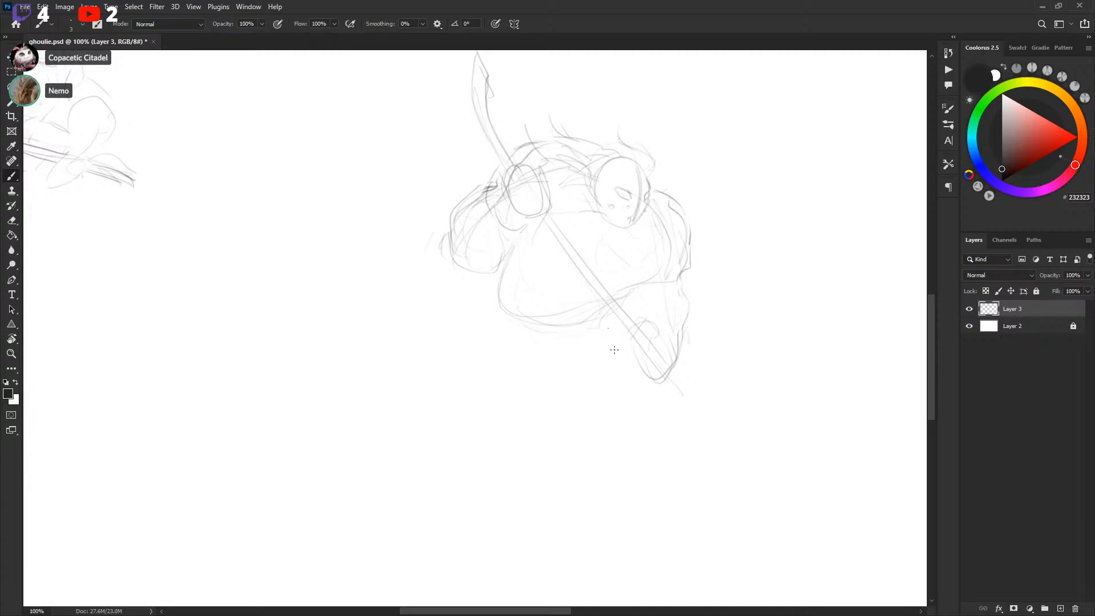
Add strokes for the new player's back, lower body and rear glove
{"action": "left_click_drag", "start_coordinate": [482, 281], "coordinate": [444, 302]}
{"action": "left_click_drag", "start_coordinate": [493, 171], "coordinate": [449, 177]}
{"action": "mouse_move", "coordinate": [449, 177]}
{"action": "left_mouse_down"}
{"action": "mouse_move", "coordinate": [482, 180]}
{"action": "mouse_move", "coordinate": [447, 192]}
{"action": "left_mouse_up"}
{"action": "left_click_drag", "start_coordinate": [499, 290], "coordinate": [530, 273]}
{"action": "left_click_drag", "start_coordinate": [706, 331], "coordinate": [720, 278]}
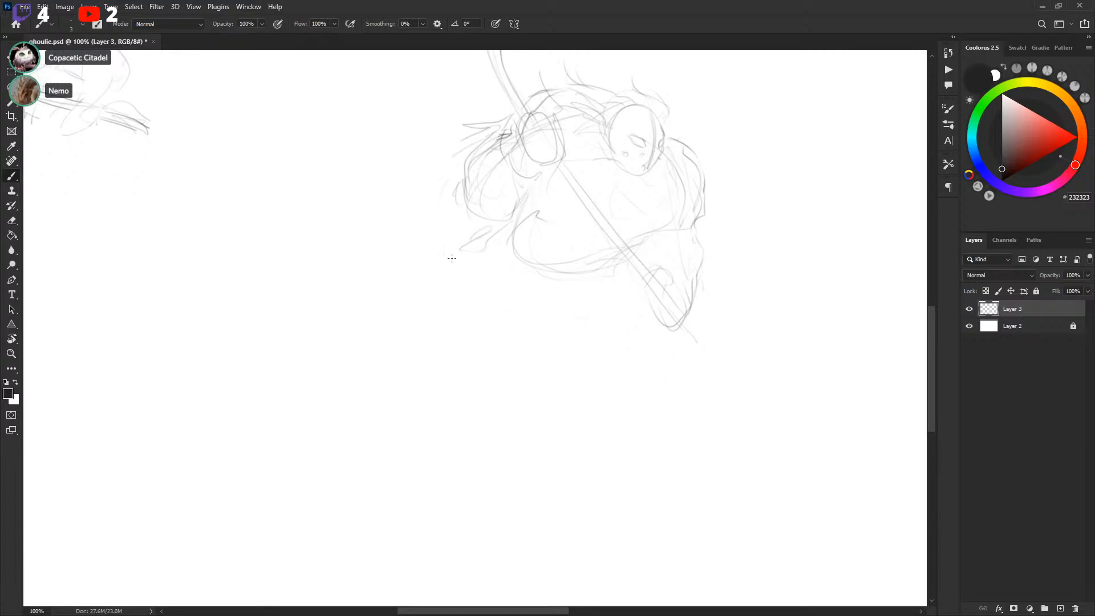
Sketch the new player's bent front leg below the body, undoing several attempts
{"action": "left_click_drag", "start_coordinate": [785, 211], "coordinate": [500, 610]}
{"action": "mouse_move", "coordinate": [573, 457]}
{"action": "left_mouse_down"}
{"action": "mouse_move", "coordinate": [711, 244]}
{"action": "mouse_move", "coordinate": [411, 493]}
{"action": "left_mouse_up"}
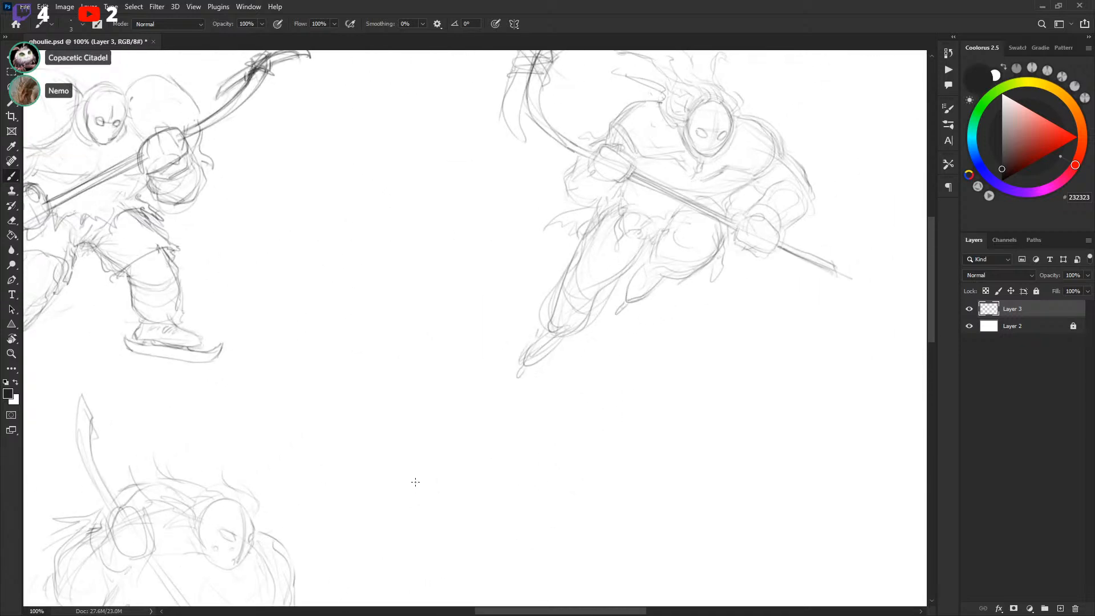
{"action": "left_click_drag", "start_coordinate": [522, 420], "coordinate": [667, 235]}
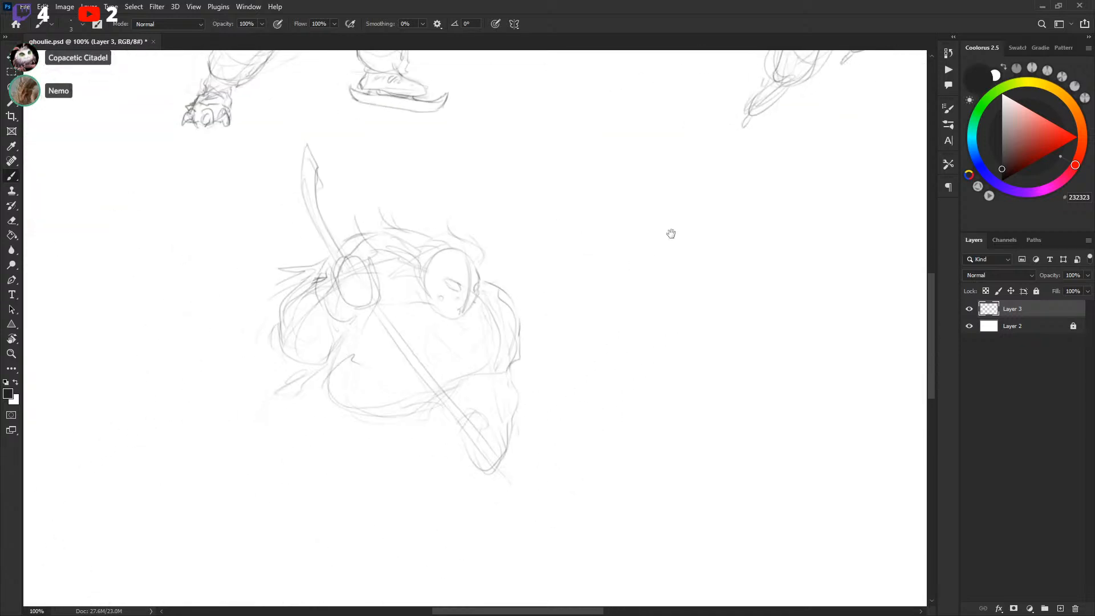
{"action": "left_click_drag", "start_coordinate": [606, 350], "coordinate": [641, 232]}
{"action": "left_click_drag", "start_coordinate": [418, 246], "coordinate": [430, 362]}
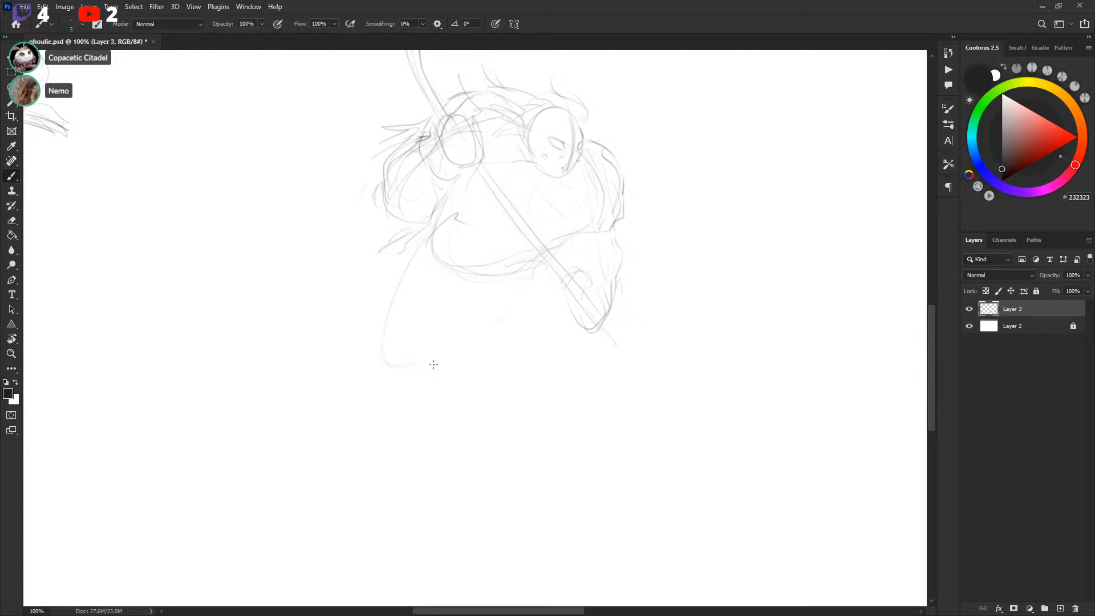
{"action": "key", "text": "ctrl+z"}
{"action": "mouse_move", "coordinate": [411, 265]}
{"action": "left_mouse_down"}
{"action": "mouse_move", "coordinate": [462, 381]}
{"action": "mouse_move", "coordinate": [544, 399]}
{"action": "left_mouse_up"}
{"action": "left_click_drag", "start_coordinate": [535, 305], "coordinate": [553, 367]}
{"action": "key", "text": "ctrl+z"}
{"action": "key", "text": "ctrl+z"}
{"action": "left_click_drag", "start_coordinate": [434, 265], "coordinate": [445, 261]}
{"action": "mouse_move", "coordinate": [471, 294]}
{"action": "left_mouse_down"}
{"action": "mouse_move", "coordinate": [524, 273]}
{"action": "mouse_move", "coordinate": [460, 317]}
{"action": "mouse_move", "coordinate": [488, 291]}
{"action": "left_mouse_up"}
{"action": "mouse_move", "coordinate": [484, 292]}
{"action": "left_mouse_down"}
{"action": "mouse_move", "coordinate": [458, 280]}
{"action": "mouse_move", "coordinate": [383, 292]}
{"action": "mouse_move", "coordinate": [428, 235]}
{"action": "left_mouse_up"}
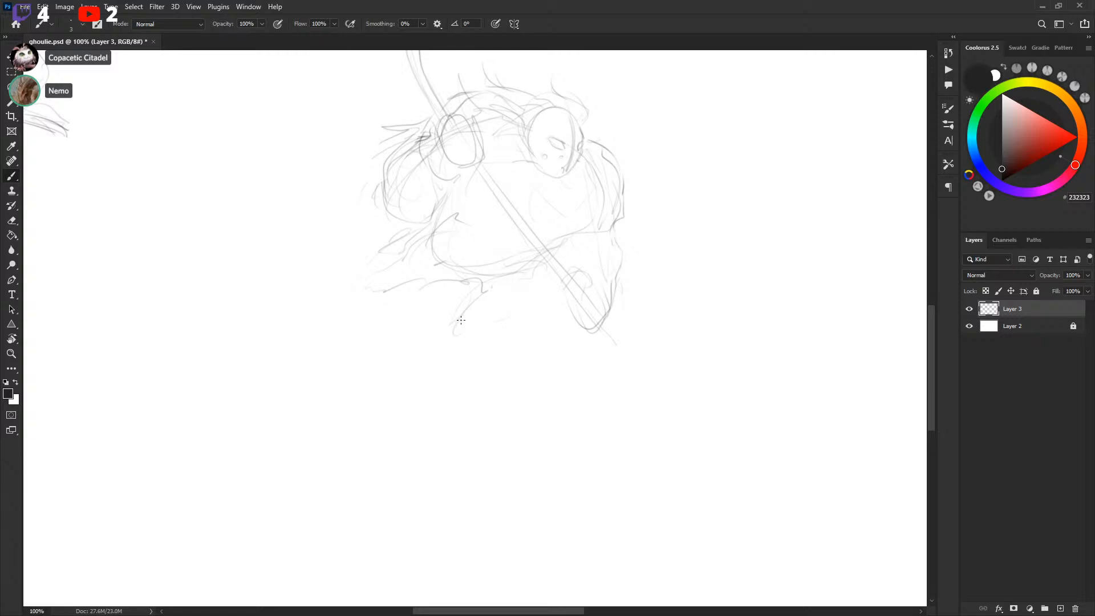
Sketch the new player's legs and knee shape, undoing several tries along the way
{"action": "left_click_drag", "start_coordinate": [514, 283], "coordinate": [549, 276]}
{"action": "left_click_drag", "start_coordinate": [576, 336], "coordinate": [584, 363]}
{"action": "left_click_drag", "start_coordinate": [389, 343], "coordinate": [420, 374]}
{"action": "left_click_drag", "start_coordinate": [383, 293], "coordinate": [333, 372]}
{"action": "left_click_drag", "start_coordinate": [338, 375], "coordinate": [397, 359]}
{"action": "left_click_drag", "start_coordinate": [546, 340], "coordinate": [633, 385]}
{"action": "key", "text": "ctrl+z"}
{"action": "key", "text": "ctrl+z"}
{"action": "key", "text": "ctrl+z"}
{"action": "mouse_move", "coordinate": [371, 287]}
{"action": "left_mouse_down"}
{"action": "mouse_move", "coordinate": [367, 348]}
{"action": "mouse_move", "coordinate": [512, 296]}
{"action": "left_mouse_up"}
{"action": "left_click_drag", "start_coordinate": [550, 334], "coordinate": [631, 360]}
{"action": "key", "text": "ctrl+z"}
{"action": "key", "text": "ctrl+z"}
{"action": "mouse_move", "coordinate": [374, 291]}
{"action": "left_mouse_down"}
{"action": "mouse_move", "coordinate": [334, 350]}
{"action": "mouse_move", "coordinate": [474, 302]}
{"action": "mouse_move", "coordinate": [653, 361]}
{"action": "left_mouse_up"}
{"action": "key", "text": "ctrl+z"}
{"action": "mouse_move", "coordinate": [361, 316]}
{"action": "left_mouse_down"}
{"action": "mouse_move", "coordinate": [386, 379]}
{"action": "mouse_move", "coordinate": [389, 298]}
{"action": "mouse_move", "coordinate": [420, 344]}
{"action": "mouse_move", "coordinate": [438, 287]}
{"action": "mouse_move", "coordinate": [349, 361]}
{"action": "mouse_move", "coordinate": [412, 356]}
{"action": "mouse_move", "coordinate": [435, 310]}
{"action": "left_mouse_up"}
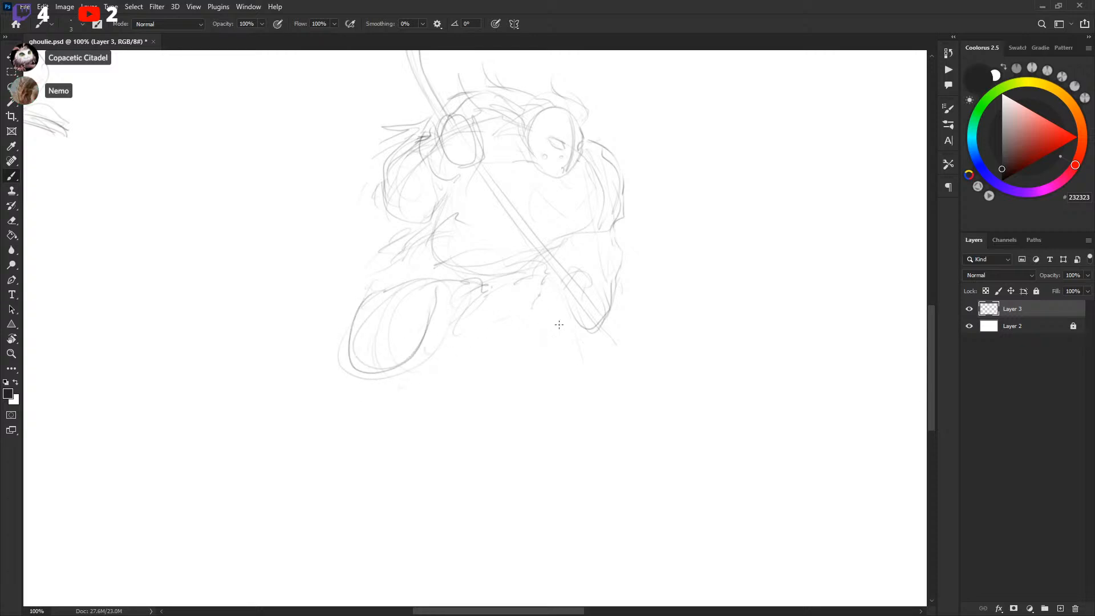
Draw the ice line under the new player and shape the front knee and rear leg
{"action": "mouse_move", "coordinate": [562, 322]}
{"action": "left_mouse_down"}
{"action": "mouse_move", "coordinate": [565, 368]}
{"action": "mouse_move", "coordinate": [639, 367]}
{"action": "left_mouse_up"}
{"action": "left_click_drag", "start_coordinate": [570, 350], "coordinate": [608, 408]}
{"action": "mouse_move", "coordinate": [345, 373]}
{"action": "left_mouse_down"}
{"action": "mouse_move", "coordinate": [496, 384]}
{"action": "mouse_move", "coordinate": [610, 410]}
{"action": "left_mouse_up"}
{"action": "mouse_move", "coordinate": [356, 339]}
{"action": "left_mouse_down"}
{"action": "mouse_move", "coordinate": [384, 375]}
{"action": "mouse_move", "coordinate": [427, 357]}
{"action": "left_mouse_up"}
{"action": "left_click_drag", "start_coordinate": [540, 369], "coordinate": [555, 340]}
{"action": "left_click_drag", "start_coordinate": [383, 266], "coordinate": [399, 343]}
{"action": "left_click_drag", "start_coordinate": [448, 280], "coordinate": [428, 335]}
{"action": "left_click_drag", "start_coordinate": [381, 292], "coordinate": [408, 344]}
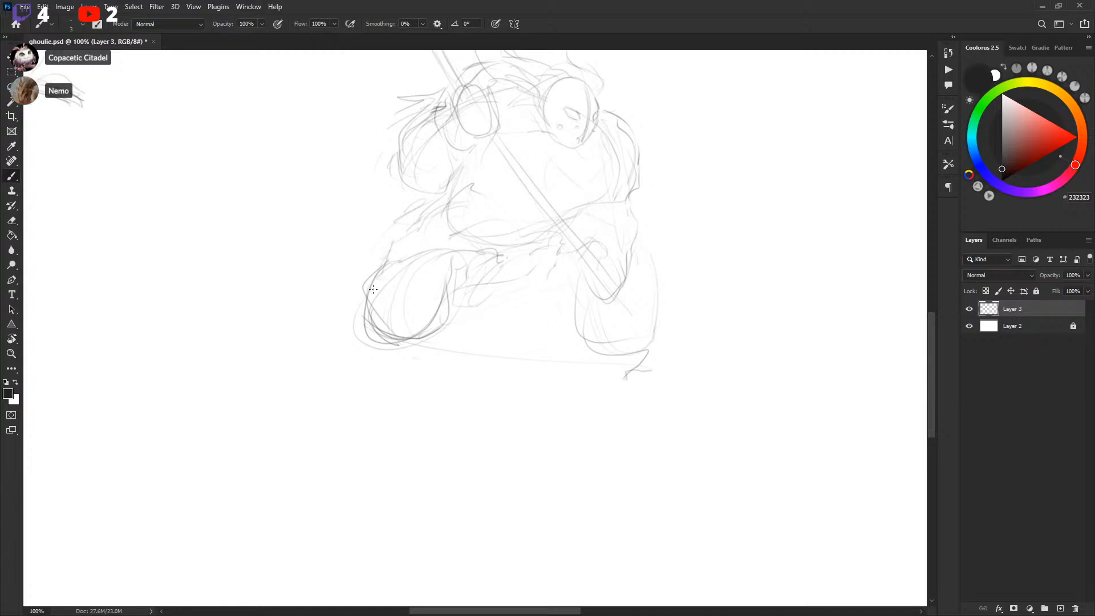
Add strokes to the new player's rear leg and lower glove
{"action": "mouse_move", "coordinate": [534, 259]}
{"action": "left_mouse_down"}
{"action": "mouse_move", "coordinate": [586, 287]}
{"action": "mouse_move", "coordinate": [582, 295]}
{"action": "left_mouse_up"}
{"action": "left_click_drag", "start_coordinate": [569, 257], "coordinate": [578, 301]}
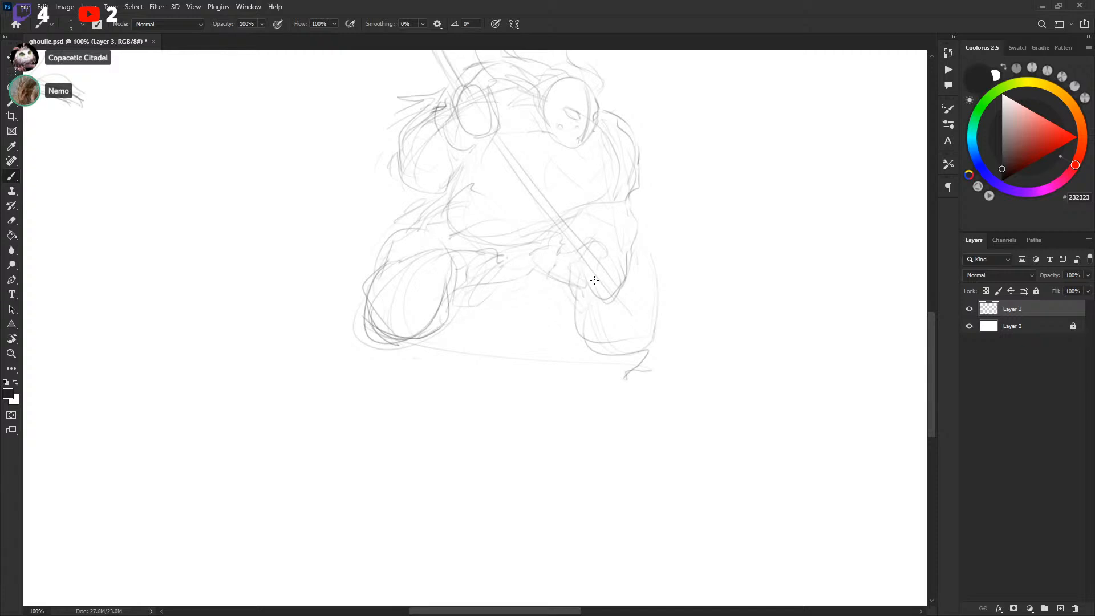
{"action": "mouse_move", "coordinate": [629, 249]}
{"action": "left_mouse_down"}
{"action": "mouse_move", "coordinate": [640, 243]}
{"action": "mouse_move", "coordinate": [655, 279]}
{"action": "left_mouse_up"}
{"action": "mouse_move", "coordinate": [578, 309]}
{"action": "left_mouse_down"}
{"action": "mouse_move", "coordinate": [641, 365]}
{"action": "mouse_move", "coordinate": [660, 329]}
{"action": "left_mouse_up"}
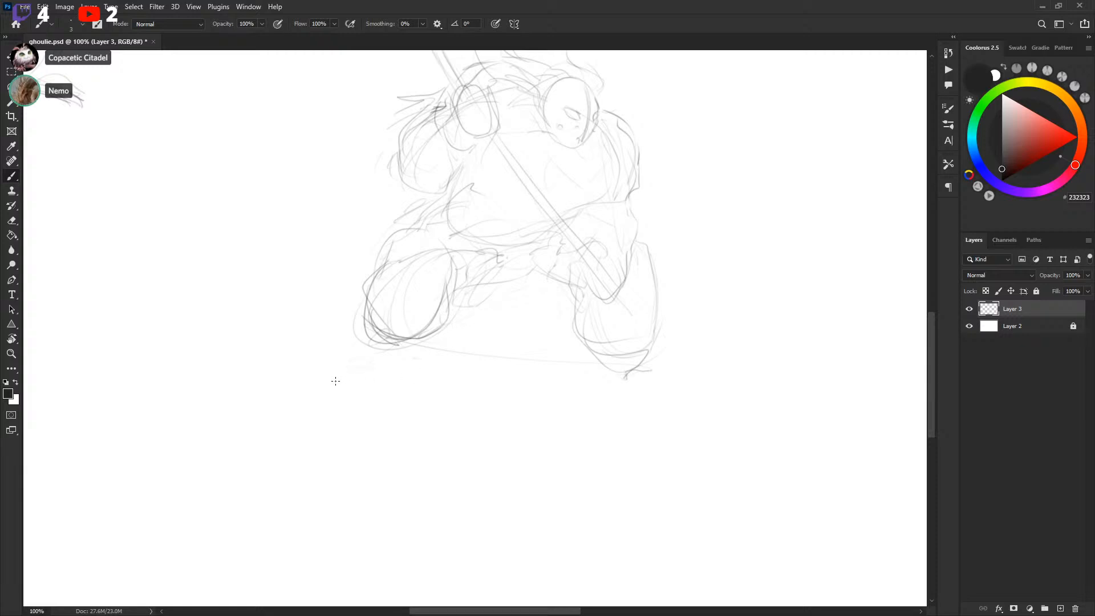
Add strokes around the new player's feet and along the ice line
{"action": "left_click_drag", "start_coordinate": [346, 366], "coordinate": [406, 375]}
{"action": "left_click_drag", "start_coordinate": [612, 407], "coordinate": [685, 420]}
{"action": "mouse_move", "coordinate": [358, 344]}
{"action": "left_mouse_down"}
{"action": "mouse_move", "coordinate": [346, 360]}
{"action": "mouse_move", "coordinate": [397, 374]}
{"action": "mouse_move", "coordinate": [350, 369]}
{"action": "mouse_move", "coordinate": [403, 366]}
{"action": "mouse_move", "coordinate": [355, 386]}
{"action": "mouse_move", "coordinate": [362, 401]}
{"action": "mouse_move", "coordinate": [382, 387]}
{"action": "left_mouse_up"}
{"action": "mouse_move", "coordinate": [713, 363]}
{"action": "left_mouse_down"}
{"action": "mouse_move", "coordinate": [687, 445]}
{"action": "mouse_move", "coordinate": [682, 413]}
{"action": "left_mouse_up"}
Lasso the new player's upper body and scale it up slightly with Free Transform
{"action": "key", "text": "l"}
{"action": "mouse_move", "coordinate": [351, 233]}
{"action": "left_mouse_down"}
{"action": "mouse_move", "coordinate": [496, 277]}
{"action": "mouse_move", "coordinate": [587, 365]}
{"action": "mouse_move", "coordinate": [647, 211]}
{"action": "mouse_move", "coordinate": [468, 67]}
{"action": "mouse_move", "coordinate": [346, 229]}
{"action": "left_mouse_up"}
{"action": "left_click_drag", "start_coordinate": [621, 119], "coordinate": [607, 186]}
{"action": "mouse_move", "coordinate": [393, 162]}
{"action": "left_mouse_down"}
{"action": "mouse_move", "coordinate": [409, 99]}
{"action": "mouse_move", "coordinate": [413, 137]}
{"action": "left_mouse_up"}
{"action": "left_click_drag", "start_coordinate": [658, 242], "coordinate": [647, 203]}
{"action": "key", "text": "ctrl+t"}
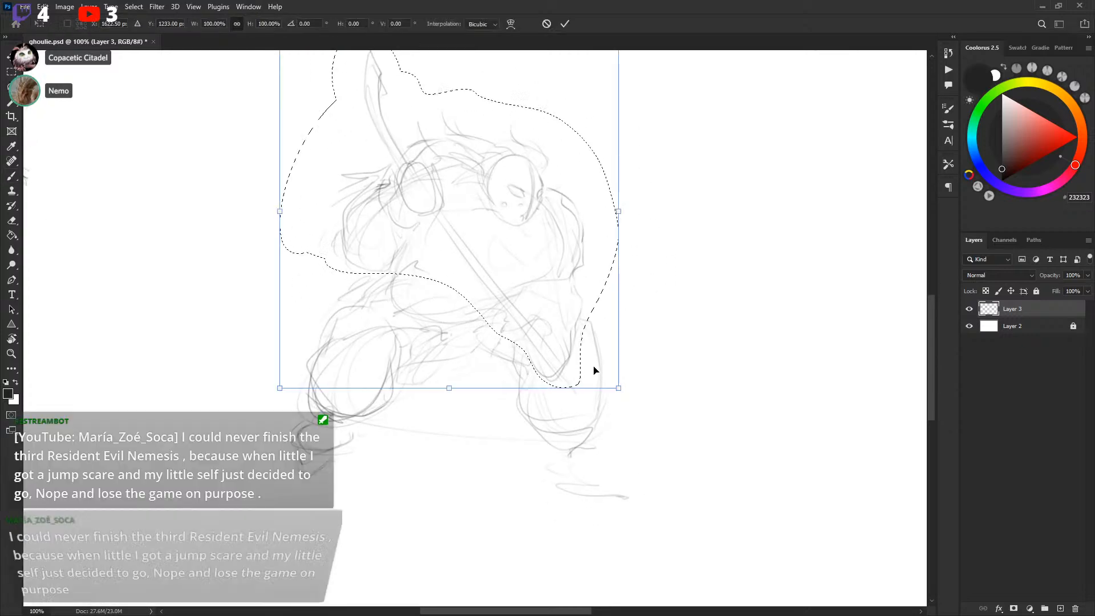
{"action": "left_click_drag", "start_coordinate": [620, 387], "coordinate": [651, 422]}
{"action": "left_click_drag", "start_coordinate": [619, 360], "coordinate": [609, 348]}
{"action": "key", "text": "Return"}
Add strokes to the new player's lower legs
{"action": "key", "text": "b"}
{"action": "left_click_drag", "start_coordinate": [580, 401], "coordinate": [652, 463]}
{"action": "left_click_drag", "start_coordinate": [594, 421], "coordinate": [666, 480]}
{"action": "left_click_drag", "start_coordinate": [629, 353], "coordinate": [658, 461]}
Draw the curved hockey stick blade at the top of the shaft, undoing and redrawing it
{"action": "left_click_drag", "start_coordinate": [387, 134], "coordinate": [428, 199]}
{"action": "mouse_move", "coordinate": [377, 131]}
{"action": "left_mouse_down"}
{"action": "mouse_move", "coordinate": [429, 209]}
{"action": "mouse_move", "coordinate": [441, 195]}
{"action": "mouse_move", "coordinate": [431, 223]}
{"action": "mouse_move", "coordinate": [428, 160]}
{"action": "mouse_move", "coordinate": [369, 121]}
{"action": "mouse_move", "coordinate": [414, 139]}
{"action": "left_mouse_up"}
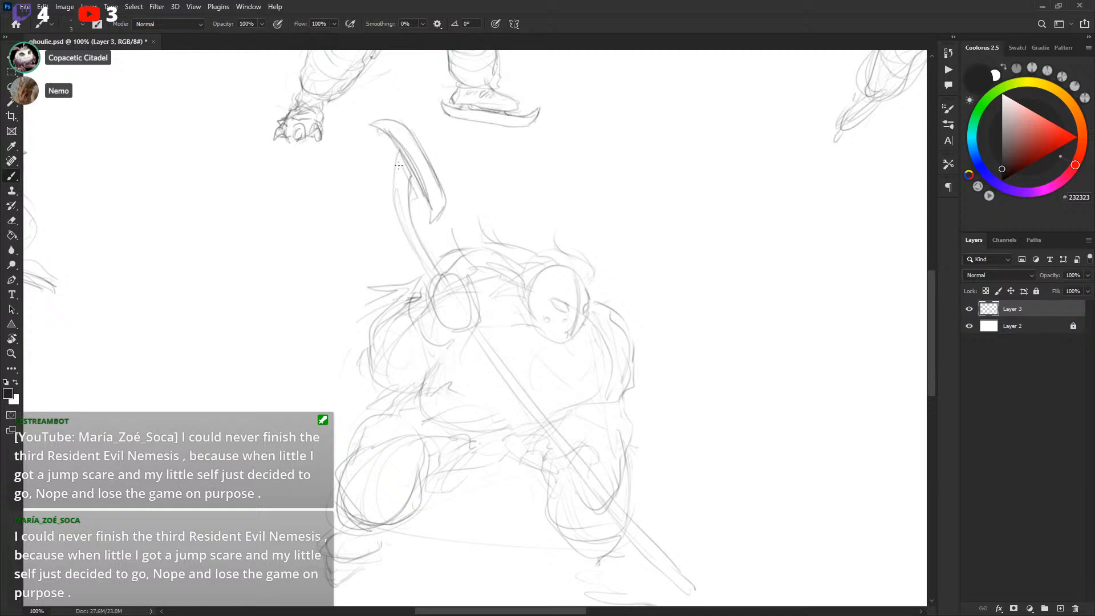
{"action": "mouse_move", "coordinate": [672, 276]}
{"action": "left_mouse_down"}
{"action": "mouse_move", "coordinate": [413, 486]}
{"action": "mouse_move", "coordinate": [430, 538]}
{"action": "mouse_move", "coordinate": [453, 540]}
{"action": "mouse_move", "coordinate": [776, 297]}
{"action": "left_mouse_up"}
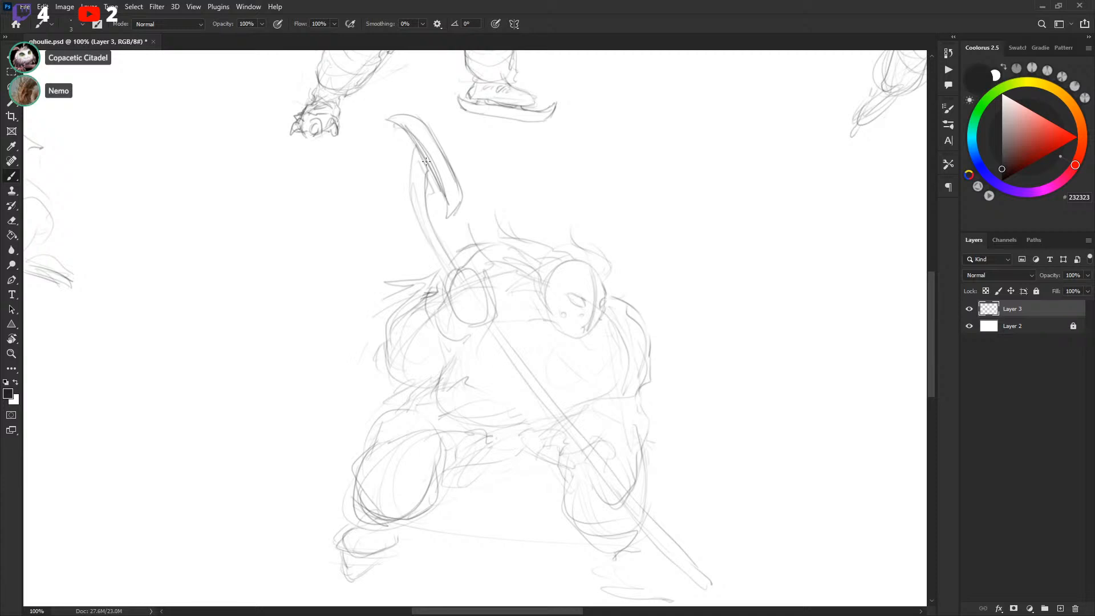
{"action": "key", "text": "ctrl+z"}
{"action": "key", "text": "ctrl+z"}
{"action": "key", "text": "ctrl+z"}
{"action": "key", "text": "ctrl+z"}
{"action": "key", "text": "ctrl+z"}
{"action": "key", "text": "ctrl+z"}
{"action": "left_click_drag", "start_coordinate": [398, 223], "coordinate": [399, 130]}
{"action": "left_click_drag", "start_coordinate": [418, 245], "coordinate": [407, 114]}
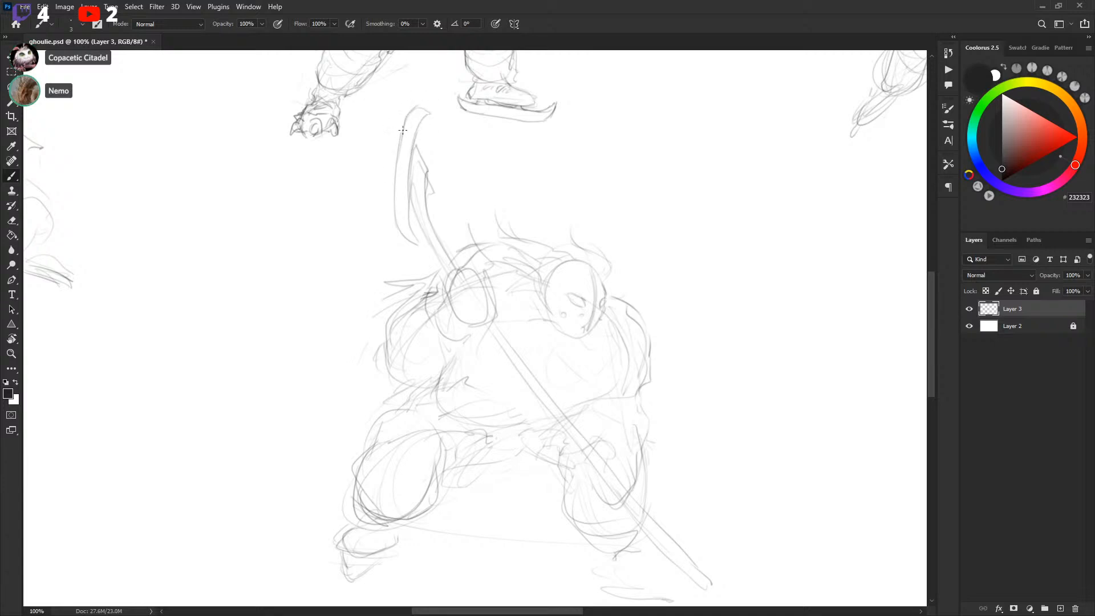
{"action": "mouse_move", "coordinate": [429, 109]}
{"action": "left_mouse_down"}
{"action": "mouse_move", "coordinate": [411, 153]}
{"action": "mouse_move", "coordinate": [421, 183]}
{"action": "left_mouse_up"}
{"action": "left_click_drag", "start_coordinate": [392, 168], "coordinate": [422, 173]}
{"action": "left_click_drag", "start_coordinate": [409, 146], "coordinate": [428, 172]}
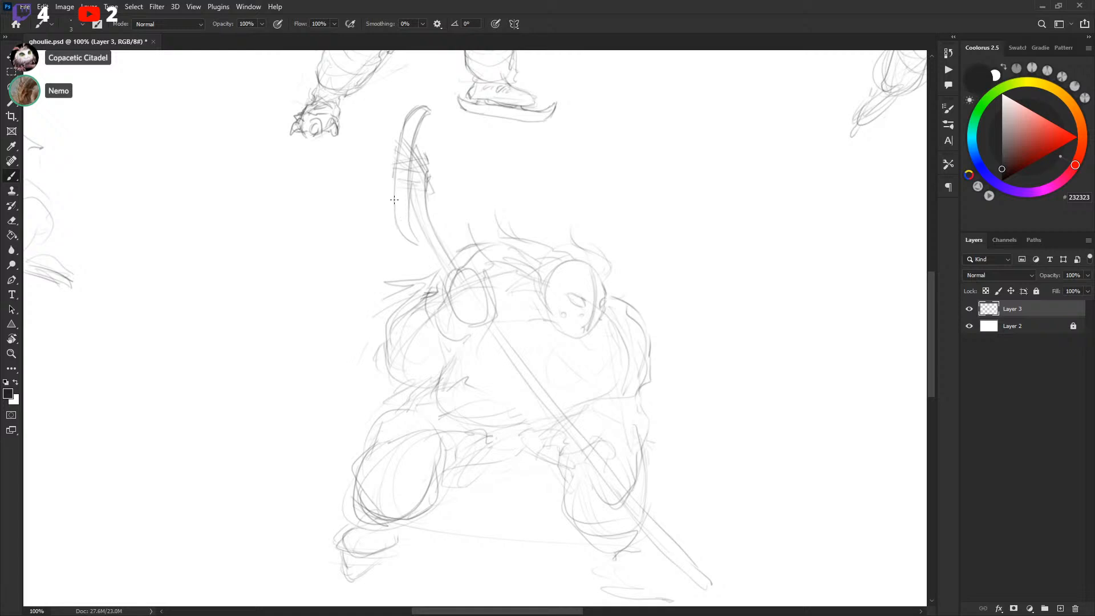
Deselect and save the document
{"action": "key", "text": "l"}
{"action": "mouse_move", "coordinate": [415, 238]}
{"action": "left_mouse_down"}
{"action": "mouse_move", "coordinate": [419, 247]}
{"action": "mouse_move", "coordinate": [418, 235]}
{"action": "left_mouse_up"}
{"action": "key", "text": "ctrl+d"}
{"action": "key", "text": "ctrl+d"}
{"action": "key", "text": "b"}
{"action": "key", "text": "ctrl+s"}
Sketch flowing hair above the new player's head and shoulders
{"action": "mouse_move", "coordinate": [642, 248]}
{"action": "left_mouse_down"}
{"action": "mouse_move", "coordinate": [640, 199]}
{"action": "mouse_move", "coordinate": [629, 205]}
{"action": "left_mouse_up"}
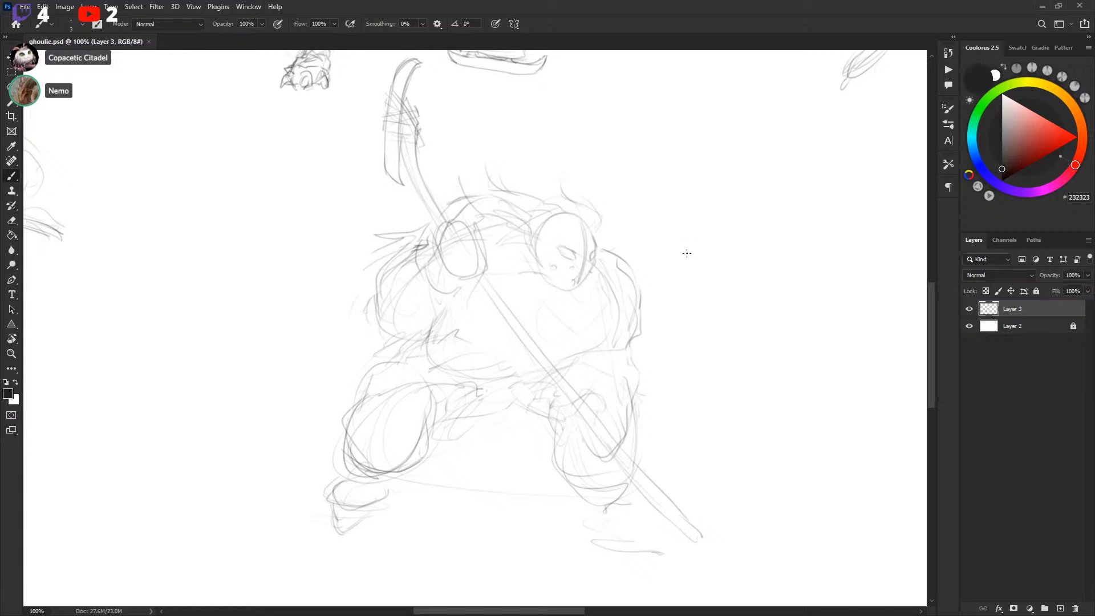
{"action": "mouse_move", "coordinate": [685, 241]}
{"action": "left_mouse_down"}
{"action": "mouse_move", "coordinate": [689, 293]}
{"action": "mouse_move", "coordinate": [692, 200]}
{"action": "mouse_move", "coordinate": [642, 251]}
{"action": "left_mouse_up"}
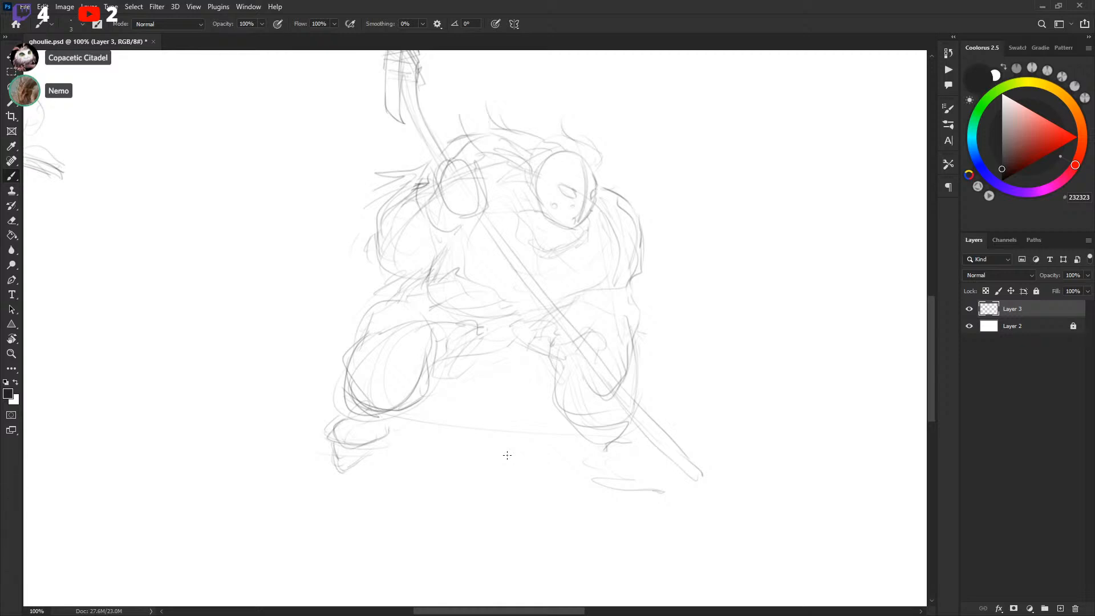
{"action": "left_click_drag", "start_coordinate": [520, 140], "coordinate": [495, 102]}
{"action": "key", "text": "ctrl+z"}
{"action": "mouse_move", "coordinate": [452, 123]}
{"action": "left_mouse_down"}
{"action": "mouse_move", "coordinate": [508, 157]}
{"action": "mouse_move", "coordinate": [561, 138]}
{"action": "mouse_move", "coordinate": [487, 143]}
{"action": "mouse_move", "coordinate": [516, 151]}
{"action": "mouse_move", "coordinate": [449, 139]}
{"action": "mouse_move", "coordinate": [520, 162]}
{"action": "left_mouse_up"}
{"action": "left_click_drag", "start_coordinate": [581, 137], "coordinate": [573, 149]}
{"action": "left_click_drag", "start_coordinate": [571, 108], "coordinate": [580, 138]}
{"action": "left_click_drag", "start_coordinate": [540, 199], "coordinate": [496, 197]}
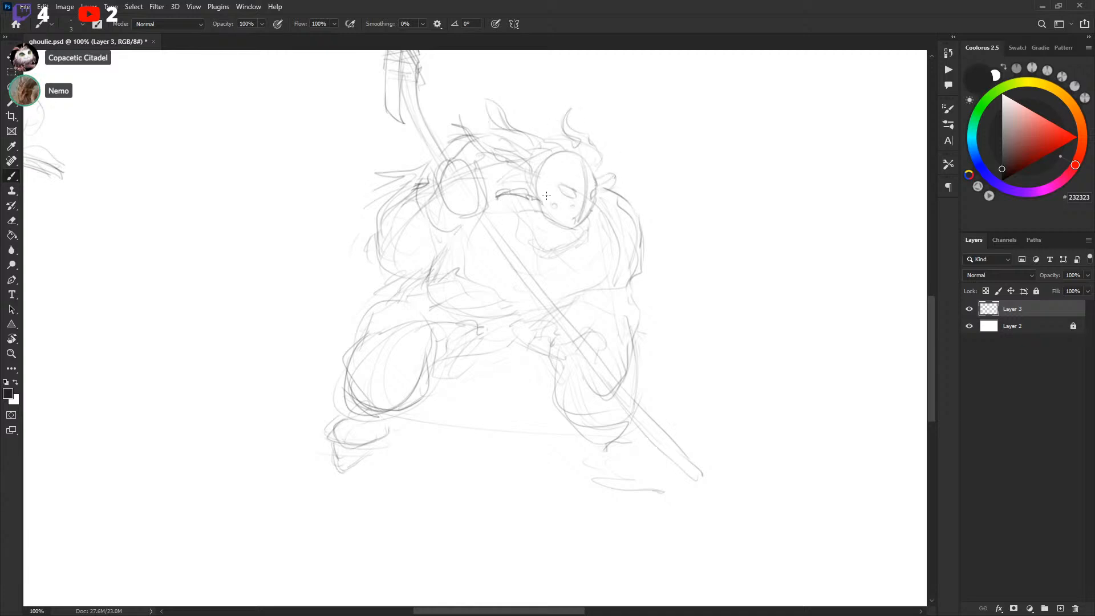
Refine the mask and face details of the new player
{"action": "left_click_drag", "start_coordinate": [544, 163], "coordinate": [537, 184]}
{"action": "left_click_drag", "start_coordinate": [578, 167], "coordinate": [587, 168]}
{"action": "left_click_drag", "start_coordinate": [572, 274], "coordinate": [578, 272]}
{"action": "mouse_move", "coordinate": [741, 289]}
{"action": "left_mouse_down"}
{"action": "mouse_move", "coordinate": [745, 330]}
{"action": "mouse_move", "coordinate": [762, 231]}
{"action": "left_mouse_up"}
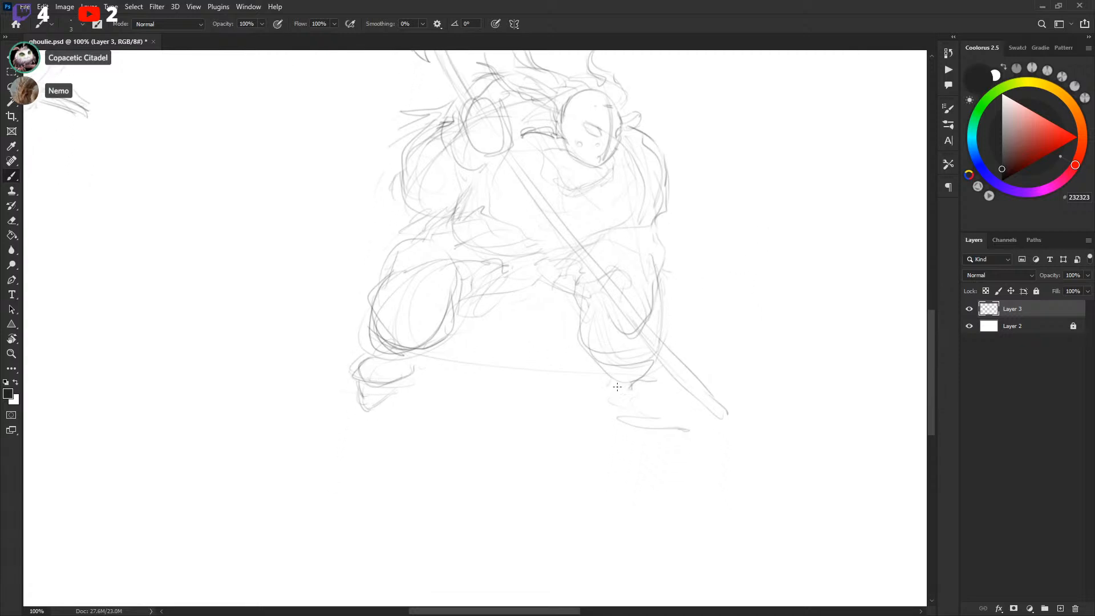
Sketch the skate on the new player's rear foot
{"action": "left_click_drag", "start_coordinate": [604, 400], "coordinate": [614, 419]}
{"action": "mouse_move", "coordinate": [625, 431]}
{"action": "left_mouse_down"}
{"action": "mouse_move", "coordinate": [600, 388]}
{"action": "mouse_move", "coordinate": [639, 421]}
{"action": "mouse_move", "coordinate": [664, 392]}
{"action": "mouse_move", "coordinate": [650, 402]}
{"action": "mouse_move", "coordinate": [659, 424]}
{"action": "mouse_move", "coordinate": [616, 411]}
{"action": "mouse_move", "coordinate": [631, 389]}
{"action": "mouse_move", "coordinate": [639, 412]}
{"action": "mouse_move", "coordinate": [613, 405]}
{"action": "mouse_move", "coordinate": [624, 421]}
{"action": "mouse_move", "coordinate": [606, 401]}
{"action": "mouse_move", "coordinate": [650, 425]}
{"action": "left_mouse_up"}
{"action": "left_click_drag", "start_coordinate": [601, 388], "coordinate": [610, 406]}
{"action": "left_click_drag", "start_coordinate": [692, 366], "coordinate": [680, 325]}
{"action": "left_click_drag", "start_coordinate": [582, 320], "coordinate": [576, 339]}
{"action": "left_click_drag", "start_coordinate": [574, 338], "coordinate": [604, 362]}
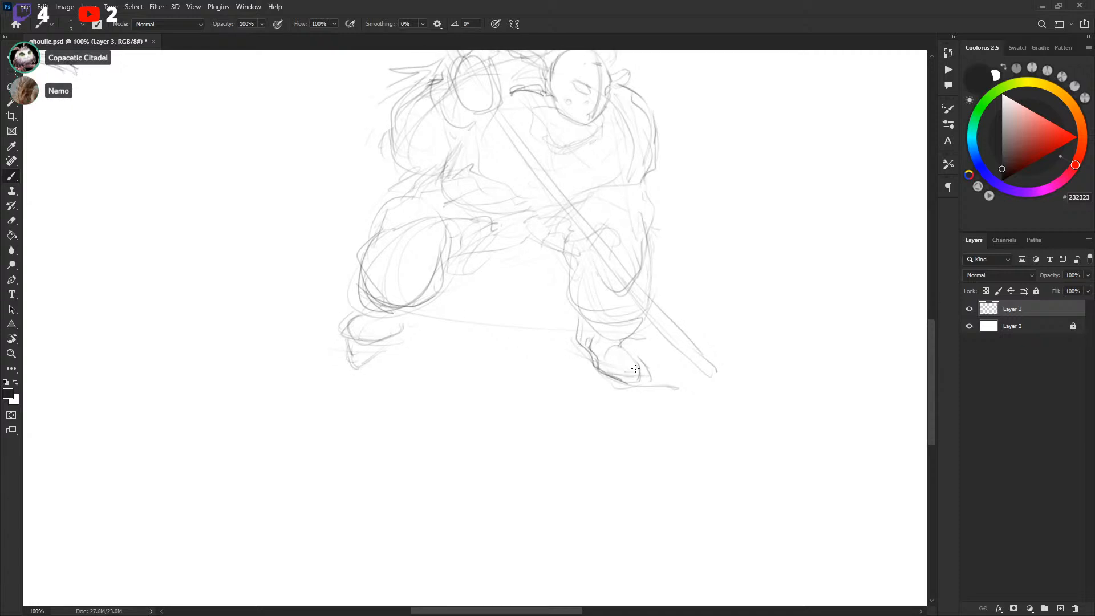
{"action": "left_click_drag", "start_coordinate": [581, 321], "coordinate": [578, 335]}
{"action": "mouse_move", "coordinate": [599, 350]}
{"action": "left_mouse_down"}
{"action": "mouse_move", "coordinate": [626, 340]}
{"action": "mouse_move", "coordinate": [639, 370]}
{"action": "mouse_move", "coordinate": [607, 372]}
{"action": "mouse_move", "coordinate": [637, 382]}
{"action": "left_mouse_up"}
{"action": "left_click_drag", "start_coordinate": [641, 370], "coordinate": [639, 381]}
{"action": "left_click_drag", "start_coordinate": [684, 332], "coordinate": [685, 323]}
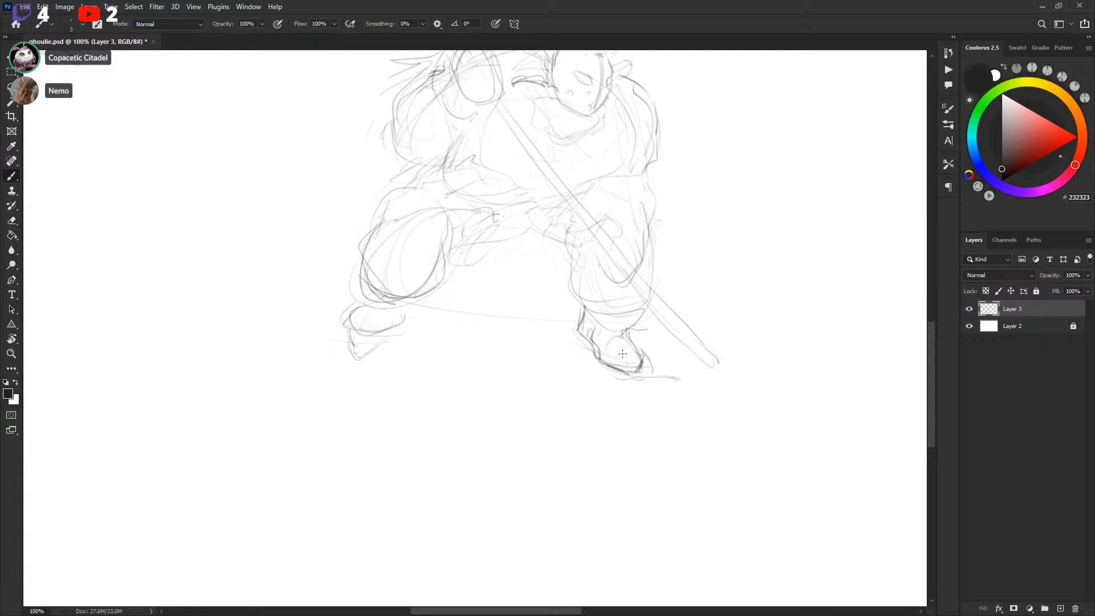
Draw the lower glove gripping the stick shaft
{"action": "left_click_drag", "start_coordinate": [665, 283], "coordinate": [661, 316]}
{"action": "mouse_move", "coordinate": [585, 260]}
{"action": "left_mouse_down"}
{"action": "mouse_move", "coordinate": [603, 301]}
{"action": "mouse_move", "coordinate": [611, 289]}
{"action": "mouse_move", "coordinate": [631, 308]}
{"action": "left_mouse_up"}
{"action": "mouse_move", "coordinate": [584, 267]}
{"action": "left_mouse_down"}
{"action": "mouse_move", "coordinate": [611, 257]}
{"action": "mouse_move", "coordinate": [618, 266]}
{"action": "mouse_move", "coordinate": [590, 256]}
{"action": "mouse_move", "coordinate": [602, 246]}
{"action": "mouse_move", "coordinate": [595, 291]}
{"action": "left_mouse_up"}
{"action": "mouse_move", "coordinate": [606, 251]}
{"action": "left_mouse_down"}
{"action": "mouse_move", "coordinate": [624, 256]}
{"action": "mouse_move", "coordinate": [629, 295]}
{"action": "left_mouse_up"}
{"action": "mouse_move", "coordinate": [619, 247]}
{"action": "left_mouse_down"}
{"action": "mouse_move", "coordinate": [632, 296]}
{"action": "mouse_move", "coordinate": [627, 243]}
{"action": "mouse_move", "coordinate": [603, 241]}
{"action": "mouse_move", "coordinate": [610, 228]}
{"action": "mouse_move", "coordinate": [651, 245]}
{"action": "mouse_move", "coordinate": [639, 277]}
{"action": "mouse_move", "coordinate": [648, 282]}
{"action": "mouse_move", "coordinate": [655, 269]}
{"action": "mouse_move", "coordinate": [635, 230]}
{"action": "mouse_move", "coordinate": [612, 233]}
{"action": "mouse_move", "coordinate": [649, 277]}
{"action": "mouse_move", "coordinate": [649, 244]}
{"action": "mouse_move", "coordinate": [637, 291]}
{"action": "left_mouse_up"}
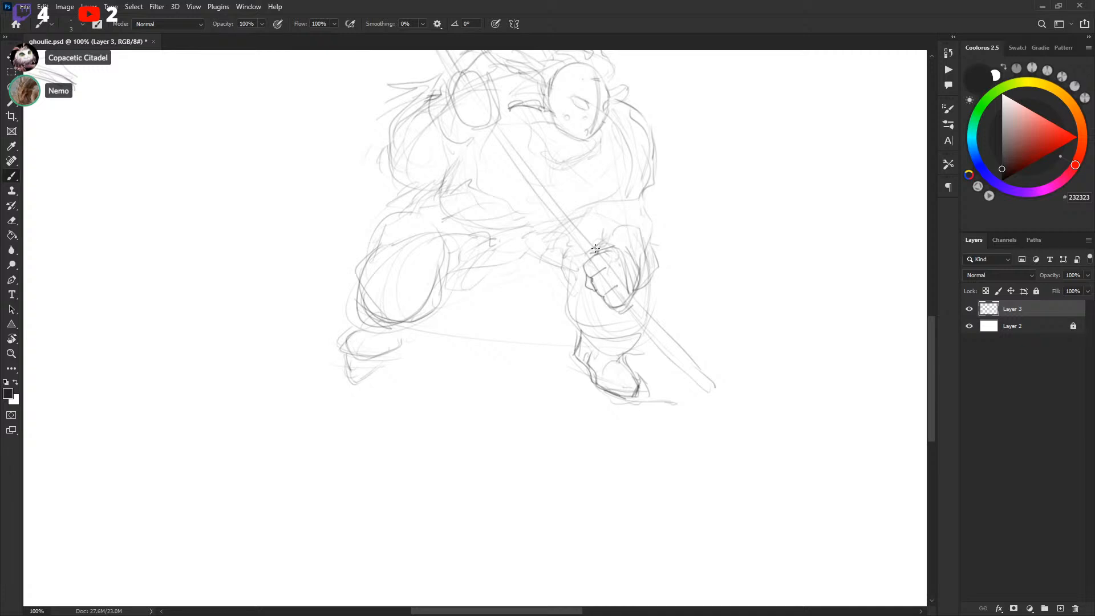
Refine the upper glove, the body's outer contour and the rear skate
{"action": "left_click_drag", "start_coordinate": [465, 129], "coordinate": [473, 161]}
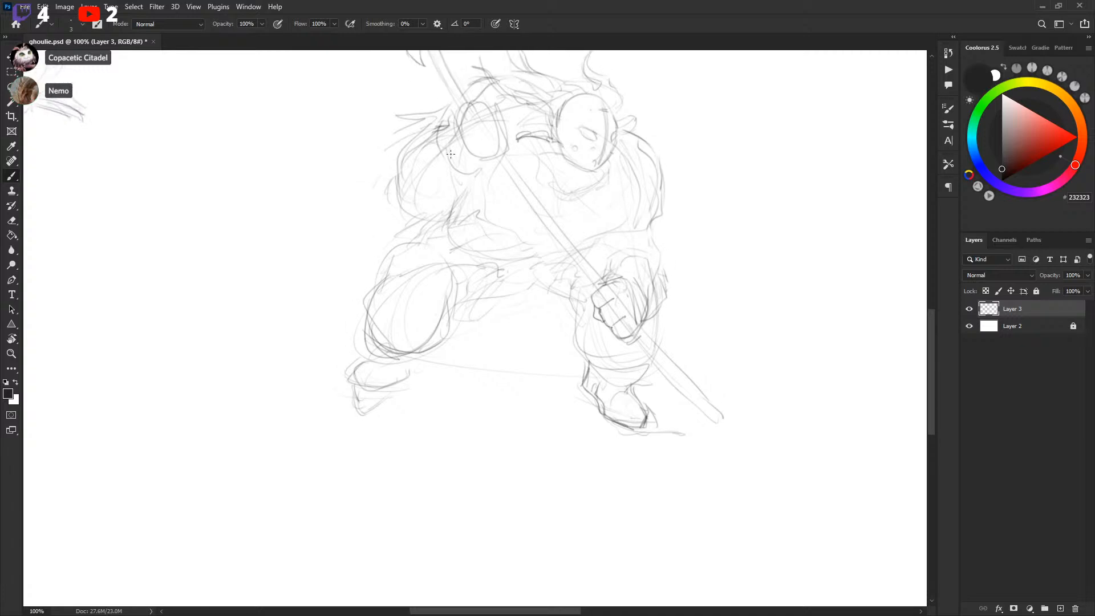
{"action": "mouse_move", "coordinate": [407, 147]}
{"action": "left_mouse_down"}
{"action": "mouse_move", "coordinate": [412, 174]}
{"action": "mouse_move", "coordinate": [436, 175]}
{"action": "mouse_move", "coordinate": [409, 151]}
{"action": "mouse_move", "coordinate": [452, 202]}
{"action": "left_mouse_up"}
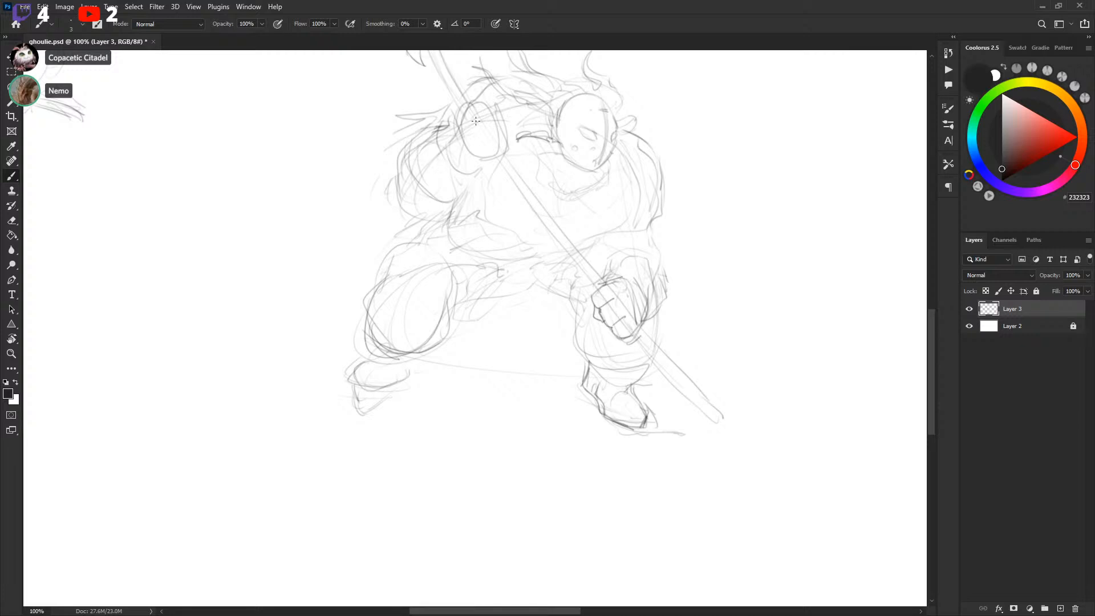
{"action": "mouse_move", "coordinate": [728, 239]}
{"action": "left_mouse_down"}
{"action": "mouse_move", "coordinate": [741, 254]}
{"action": "mouse_move", "coordinate": [733, 249]}
{"action": "left_mouse_up"}
{"action": "mouse_move", "coordinate": [608, 261]}
{"action": "left_mouse_down"}
{"action": "mouse_move", "coordinate": [634, 249]}
{"action": "mouse_move", "coordinate": [664, 262]}
{"action": "left_mouse_up"}
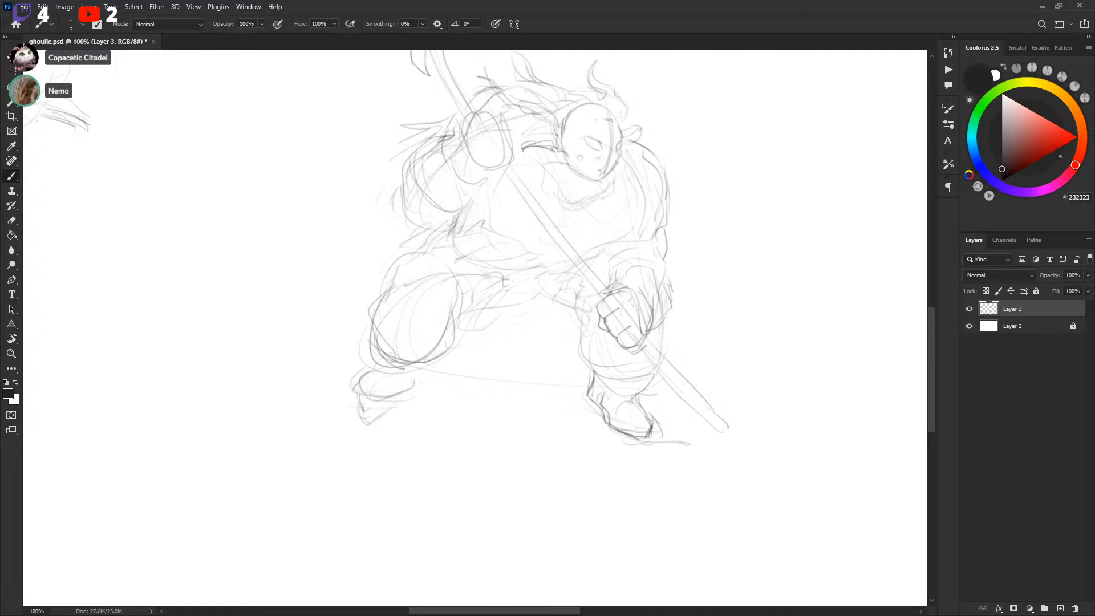
{"action": "scroll", "coordinate": [647, 186], "scroll_direction": "up", "scroll_amount": 2}
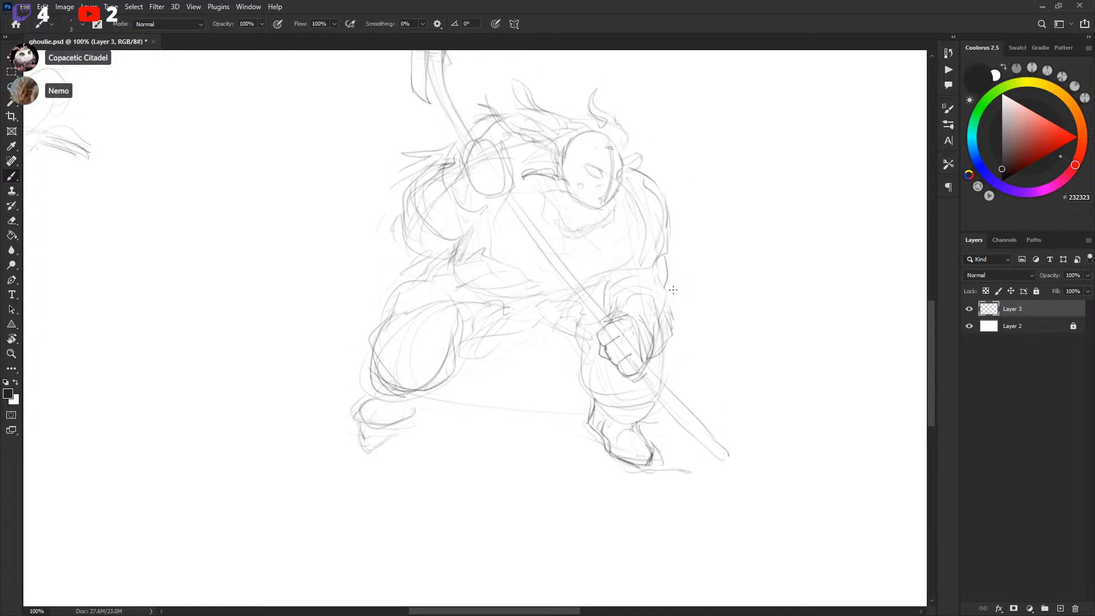
{"action": "left_click_drag", "start_coordinate": [666, 321], "coordinate": [671, 249]}
{"action": "mouse_move", "coordinate": [665, 197]}
{"action": "left_mouse_down"}
{"action": "mouse_move", "coordinate": [671, 250]}
{"action": "mouse_move", "coordinate": [624, 270]}
{"action": "mouse_move", "coordinate": [649, 258]}
{"action": "mouse_move", "coordinate": [665, 224]}
{"action": "mouse_move", "coordinate": [697, 237]}
{"action": "left_mouse_up"}
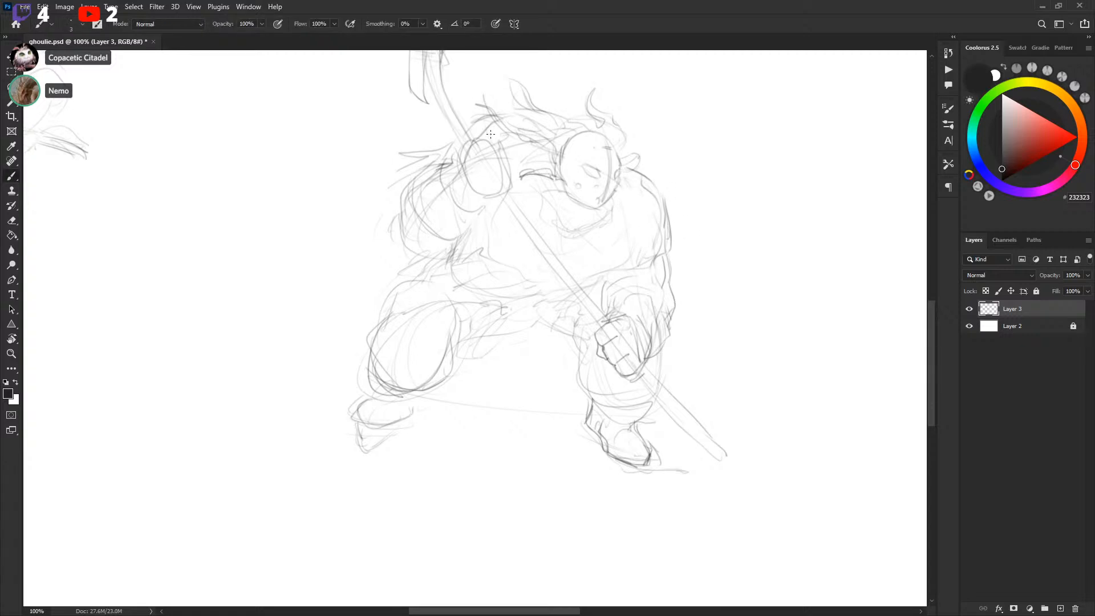
{"action": "scroll", "coordinate": [721, 264], "scroll_direction": "down", "scroll_amount": 5}
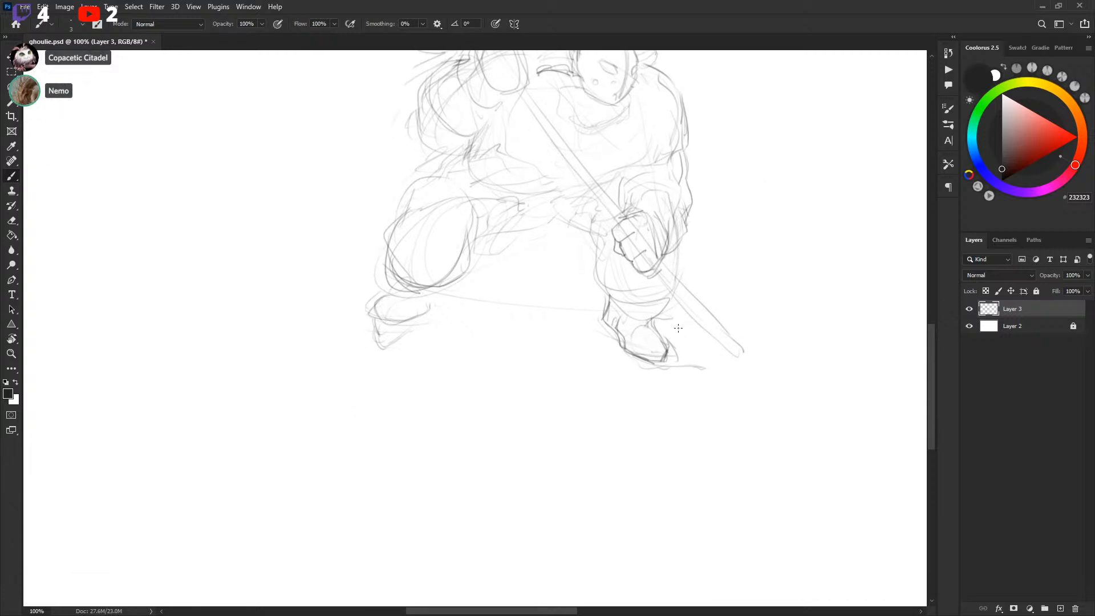
{"action": "mouse_move", "coordinate": [637, 341]}
{"action": "left_mouse_down"}
{"action": "mouse_move", "coordinate": [665, 339]}
{"action": "mouse_move", "coordinate": [637, 352]}
{"action": "mouse_move", "coordinate": [645, 364]}
{"action": "mouse_move", "coordinate": [659, 348]}
{"action": "mouse_move", "coordinate": [669, 362]}
{"action": "mouse_move", "coordinate": [666, 340]}
{"action": "mouse_move", "coordinate": [684, 355]}
{"action": "left_mouse_up"}
{"action": "left_click_drag", "start_coordinate": [755, 256], "coordinate": [748, 384]}
Flip the new player sketch horizontally with Free Transform
{"action": "key", "text": "ctrl+minus"}
{"action": "key", "text": "ctrl+minus"}
{"action": "key", "text": "l"}
{"action": "mouse_move", "coordinate": [480, 171]}
{"action": "left_mouse_down"}
{"action": "mouse_move", "coordinate": [393, 257]}
{"action": "mouse_move", "coordinate": [589, 215]}
{"action": "mouse_move", "coordinate": [491, 194]}
{"action": "left_mouse_up"}
{"action": "key", "text": "v"}
{"action": "left_click_drag", "start_coordinate": [563, 282], "coordinate": [586, 316]}
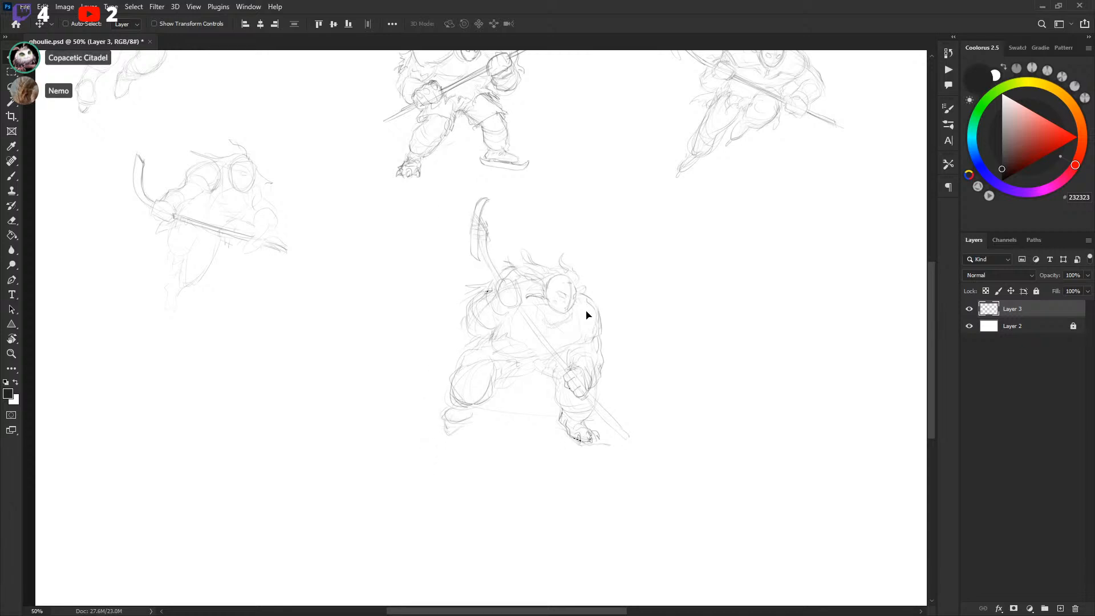
{"action": "left_click_drag", "start_coordinate": [641, 281], "coordinate": [645, 249]}
{"action": "key", "text": "ctrl+t"}
{"action": "right_click", "coordinate": [570, 283]}
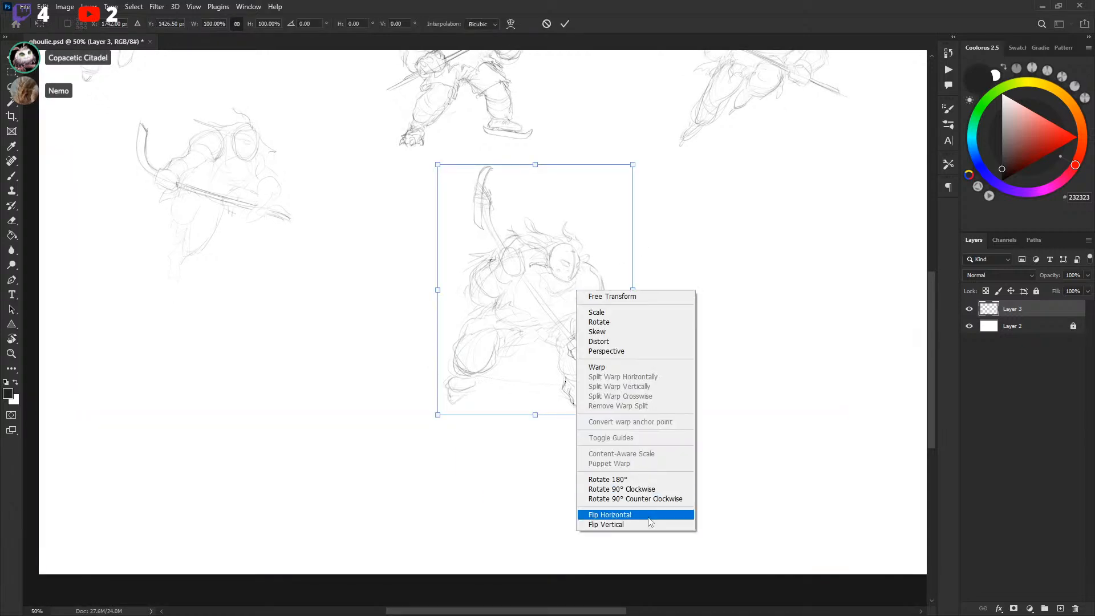
{"action": "left_click", "coordinate": [616, 512]}
{"action": "left_click_drag", "start_coordinate": [660, 293], "coordinate": [667, 286]}
{"action": "key", "text": "Return"}
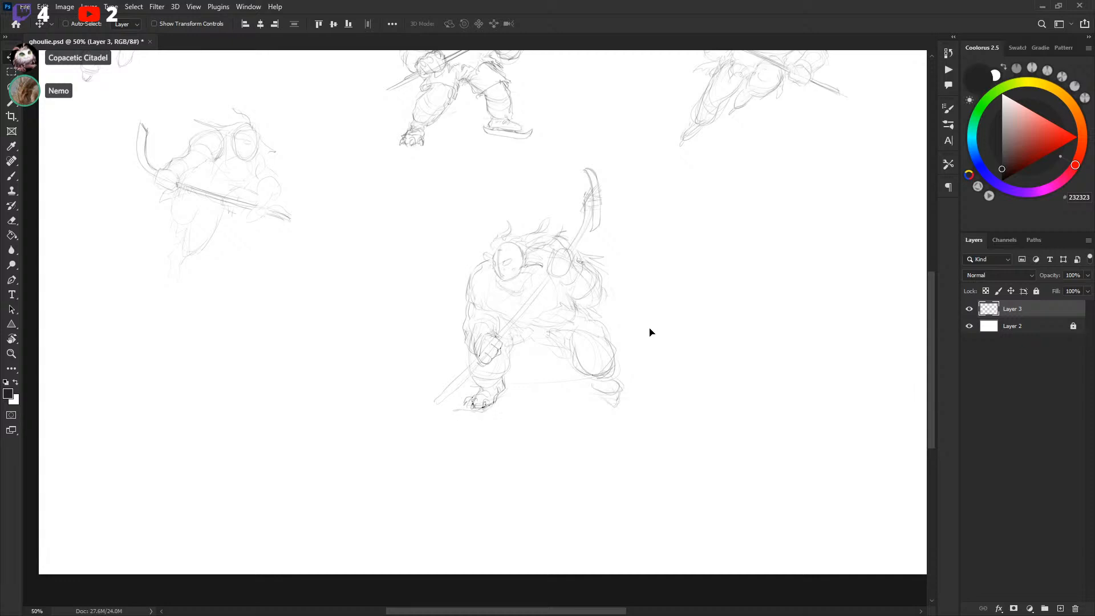
Touch up the glove gripping the lower part of the stick
{"action": "key", "text": "ctrl+plus"}
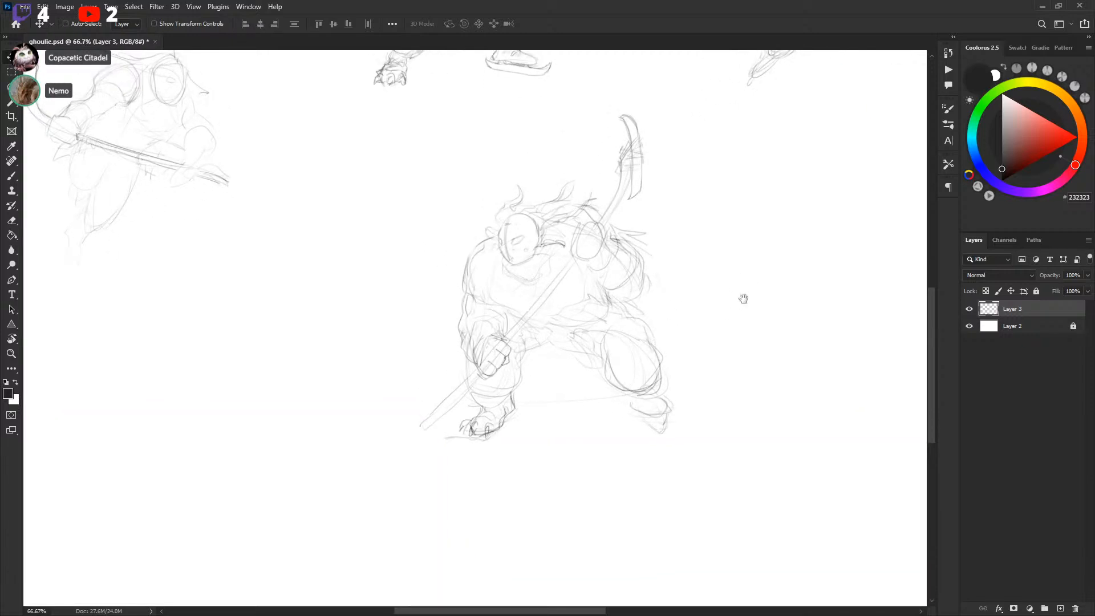
{"action": "left_click_drag", "start_coordinate": [746, 297], "coordinate": [732, 305]}
{"action": "key", "text": "b"}
{"action": "key", "text": "l"}
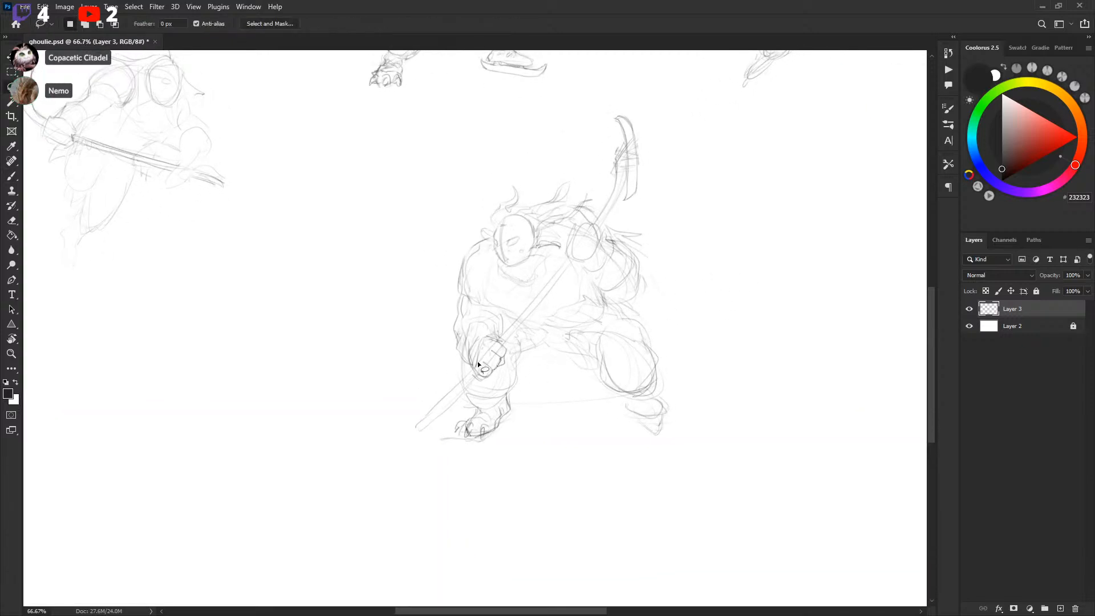
{"action": "mouse_move", "coordinate": [483, 368]}
{"action": "left_mouse_down"}
{"action": "mouse_move", "coordinate": [495, 359]}
{"action": "mouse_move", "coordinate": [484, 369]}
{"action": "left_mouse_up"}
{"action": "key", "text": "ctrl+d"}
{"action": "key", "text": "b"}
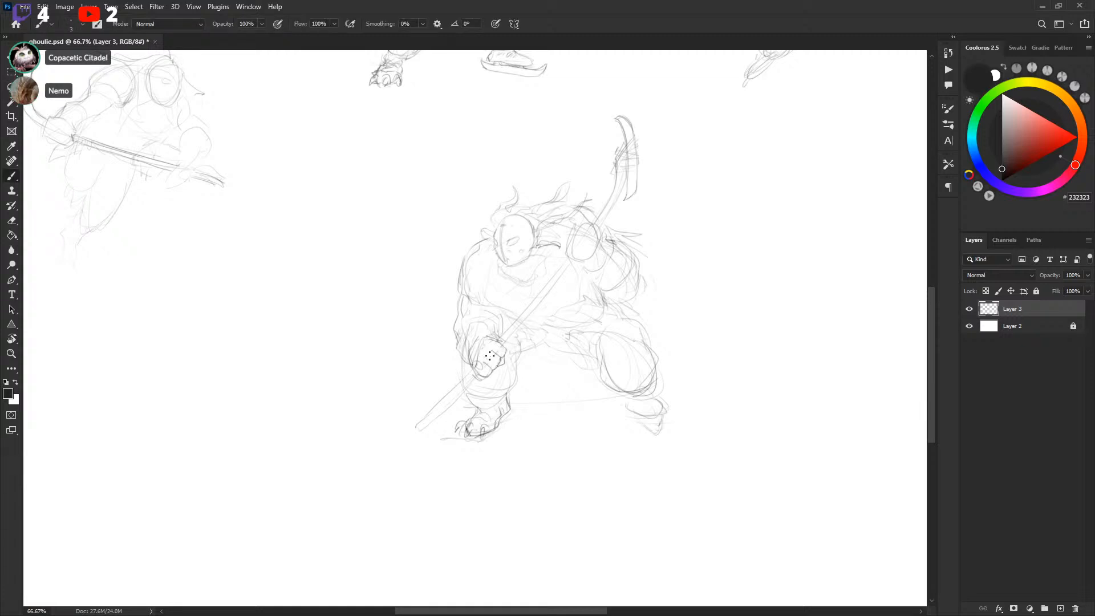
{"action": "left_click_drag", "start_coordinate": [503, 345], "coordinate": [518, 328]}
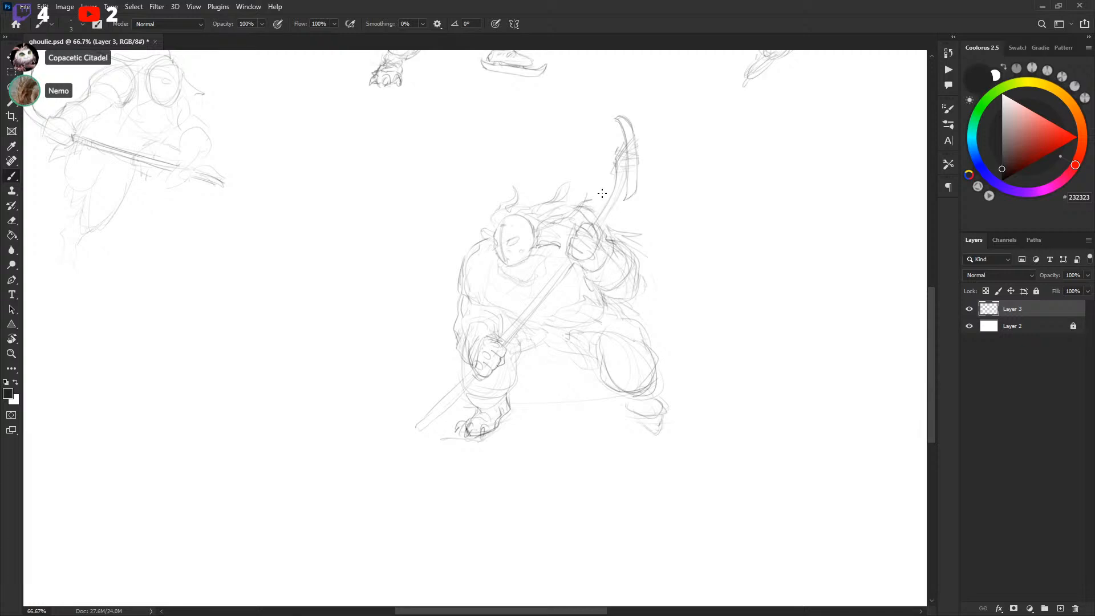
Redraw the ice line under the skates, undoing the first attempt
{"action": "mouse_move", "coordinate": [775, 260]}
{"action": "left_mouse_down"}
{"action": "mouse_move", "coordinate": [612, 422]}
{"action": "mouse_move", "coordinate": [653, 328]}
{"action": "mouse_move", "coordinate": [696, 264]}
{"action": "mouse_move", "coordinate": [738, 300]}
{"action": "mouse_move", "coordinate": [729, 292]}
{"action": "left_mouse_up"}
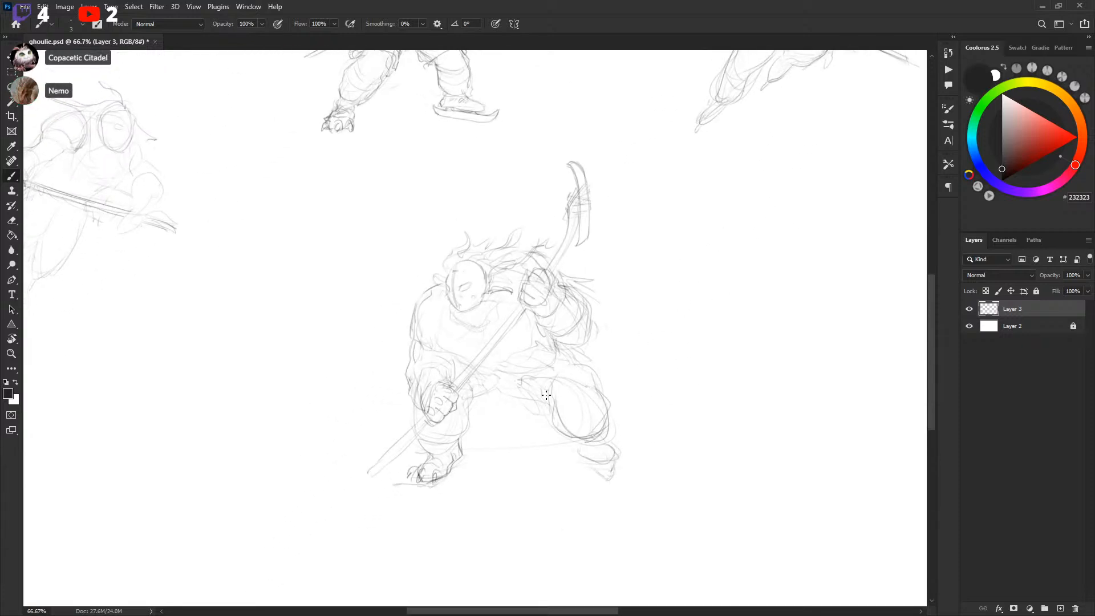
{"action": "left_click_drag", "start_coordinate": [659, 358], "coordinate": [687, 279]}
{"action": "left_click_drag", "start_coordinate": [476, 389], "coordinate": [479, 387]}
{"action": "left_click_drag", "start_coordinate": [415, 417], "coordinate": [591, 397]}
{"action": "key", "text": "ctrl+z"}
{"action": "key", "text": "ctrl+z"}
{"action": "left_click_drag", "start_coordinate": [491, 397], "coordinate": [606, 392]}
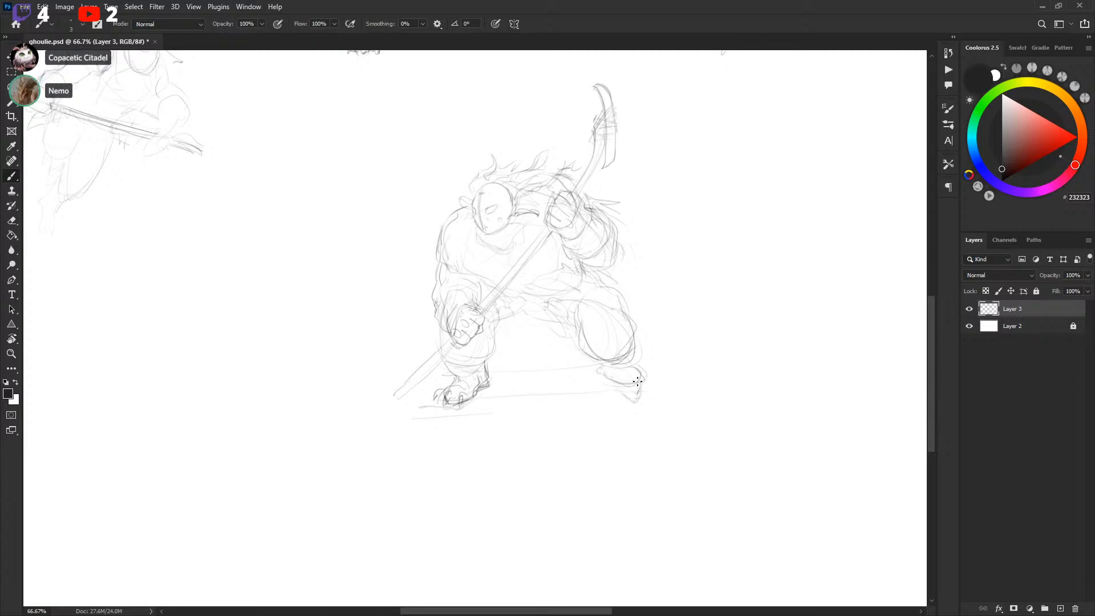
{"action": "left_click_drag", "start_coordinate": [608, 383], "coordinate": [638, 392]}
Lasso the new player and flip it back horizontally with Free Transform
{"action": "scroll", "coordinate": [695, 323], "scroll_direction": "up", "scroll_amount": 2}
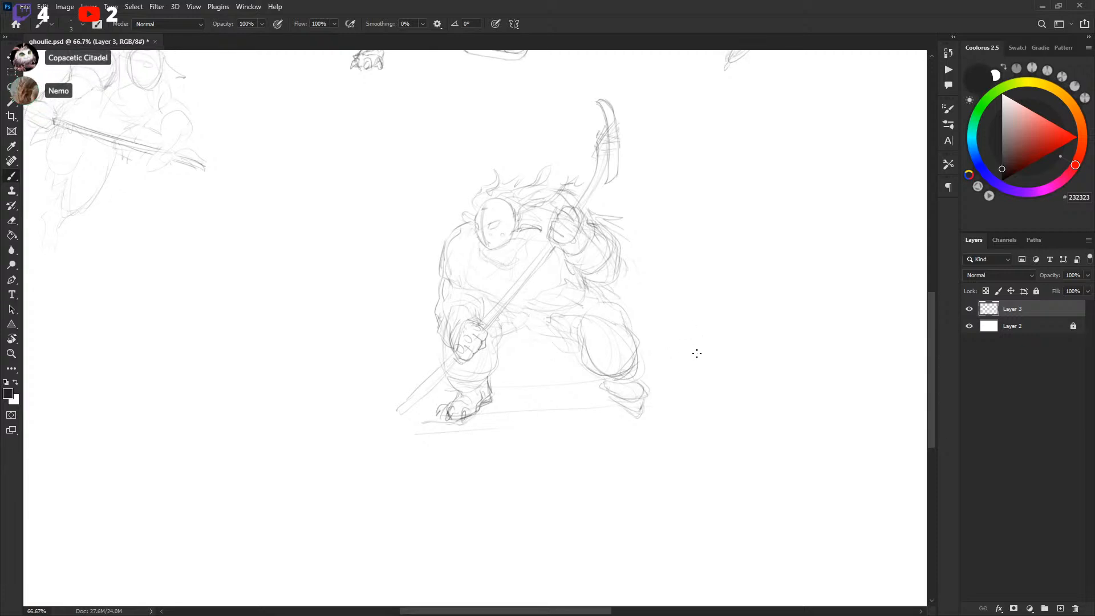
{"action": "left_click_drag", "start_coordinate": [709, 303], "coordinate": [709, 347]}
{"action": "key", "text": "ctrl+minus"}
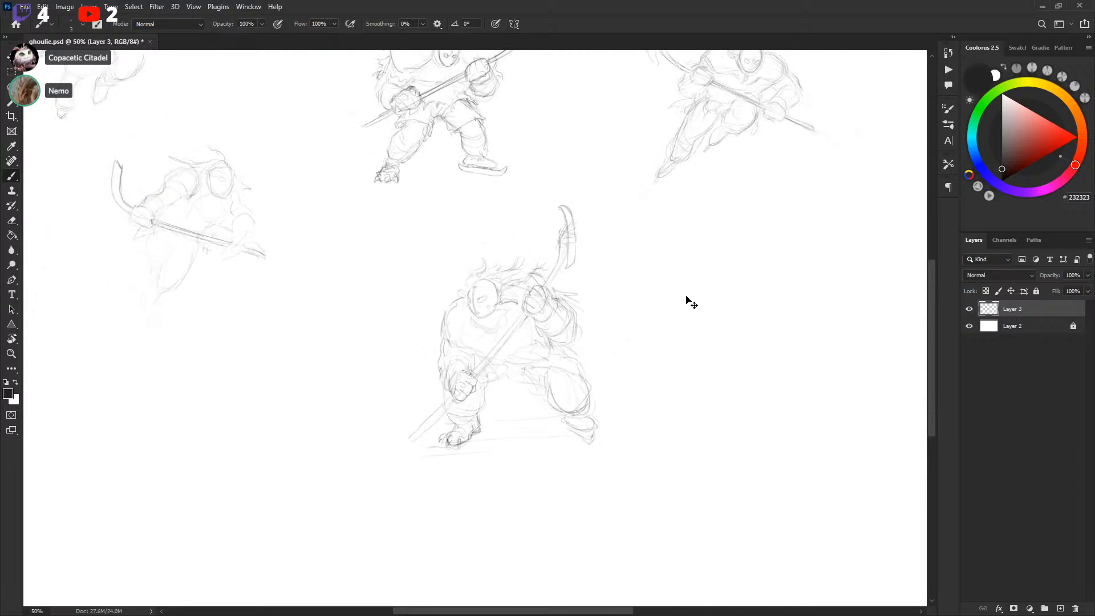
{"action": "key", "text": "l"}
{"action": "mouse_move", "coordinate": [452, 274]}
{"action": "left_mouse_down"}
{"action": "mouse_move", "coordinate": [665, 285]}
{"action": "mouse_move", "coordinate": [451, 269]}
{"action": "left_mouse_up"}
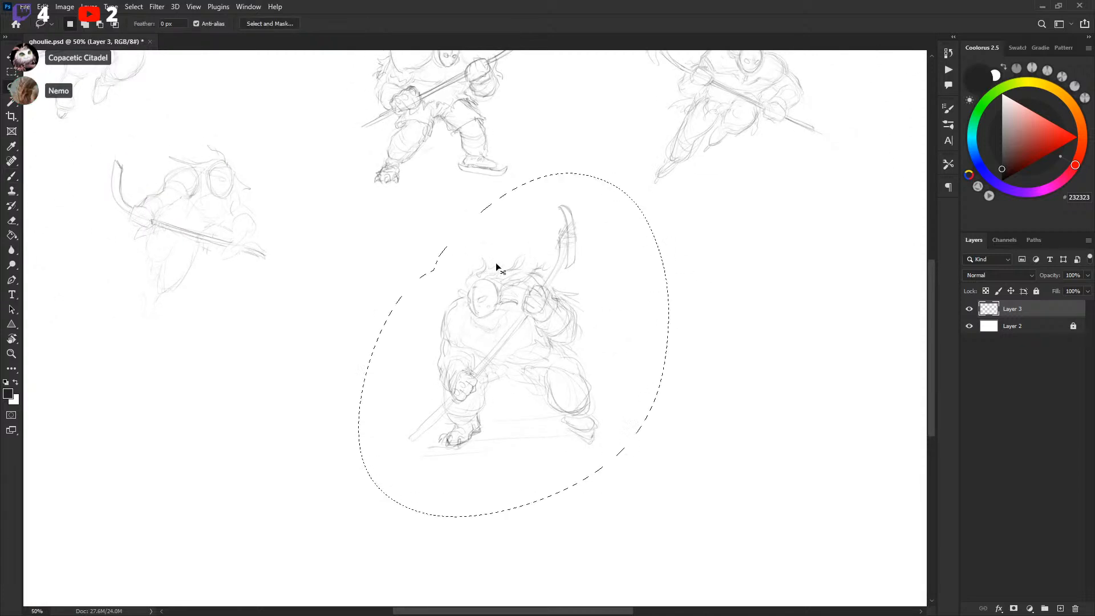
{"action": "key", "text": "ctrl+t"}
{"action": "right_click", "coordinate": [504, 303]}
{"action": "left_click", "coordinate": [536, 527]}
{"action": "key", "text": "Return"}
{"action": "key", "text": "ctrl+d"}
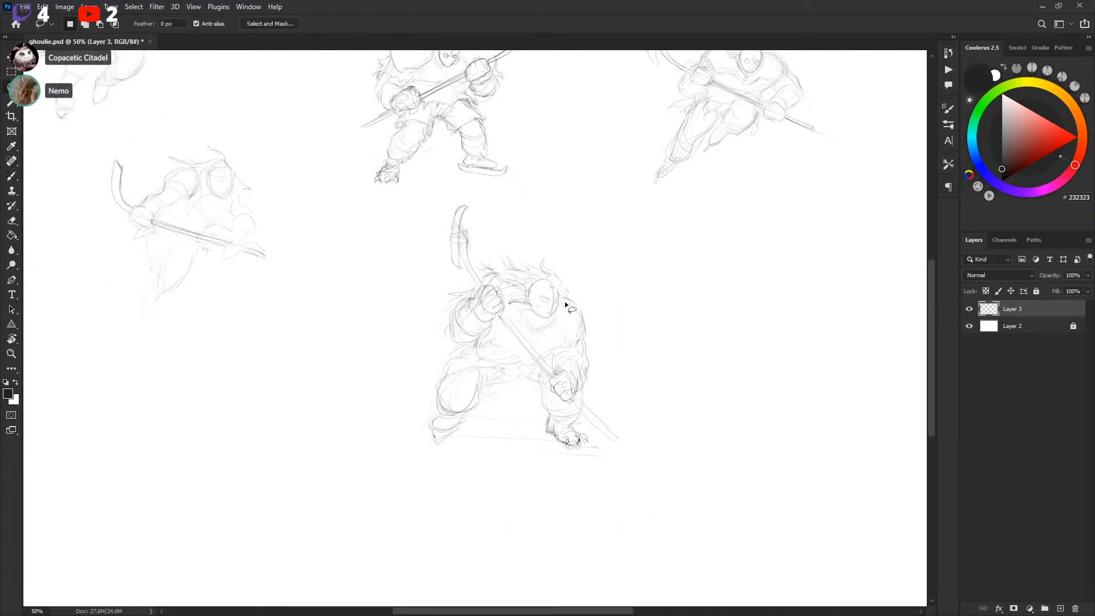
Select the new player sketch and move it to the right
{"action": "mouse_move", "coordinate": [495, 197]}
{"action": "left_mouse_down"}
{"action": "mouse_move", "coordinate": [589, 528]}
{"action": "mouse_move", "coordinate": [576, 234]}
{"action": "left_mouse_up"}
{"action": "key", "text": "v"}
{"action": "mouse_move", "coordinate": [557, 311]}
{"action": "left_mouse_down"}
{"action": "mouse_move", "coordinate": [709, 313]}
{"action": "mouse_move", "coordinate": [693, 297]}
{"action": "left_mouse_up"}
{"action": "mouse_move", "coordinate": [783, 238]}
{"action": "left_mouse_down"}
{"action": "mouse_move", "coordinate": [665, 369]}
{"action": "mouse_move", "coordinate": [676, 321]}
{"action": "mouse_move", "coordinate": [709, 310]}
{"action": "mouse_move", "coordinate": [700, 313]}
{"action": "left_mouse_up"}
{"action": "key", "text": "ctrl+d"}
{"action": "key", "text": "b"}
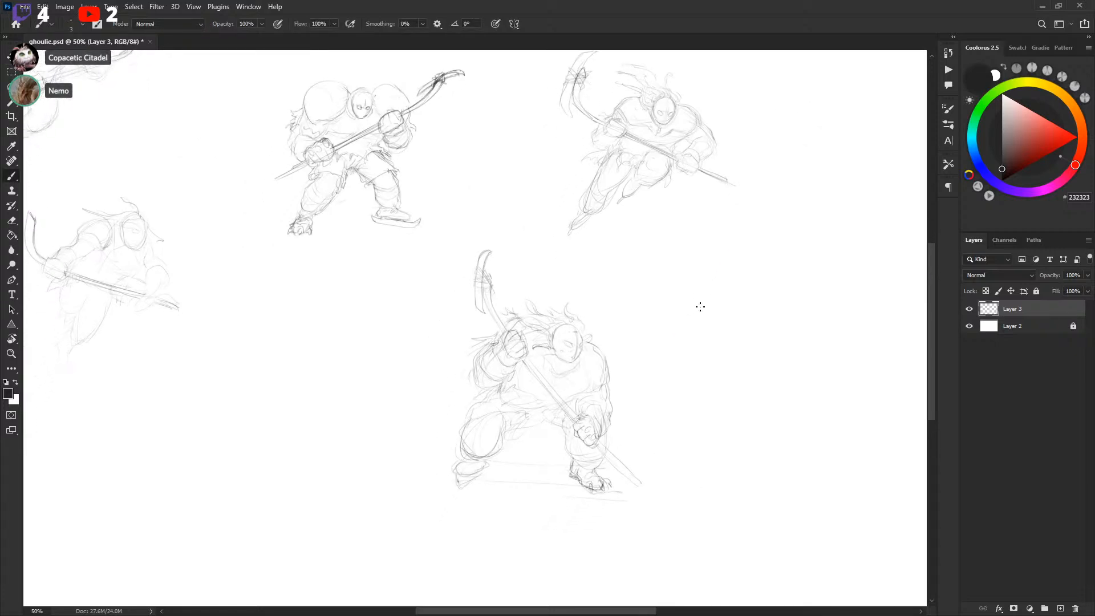
Save the document
{"action": "left_click_drag", "start_coordinate": [708, 323], "coordinate": [719, 285]}
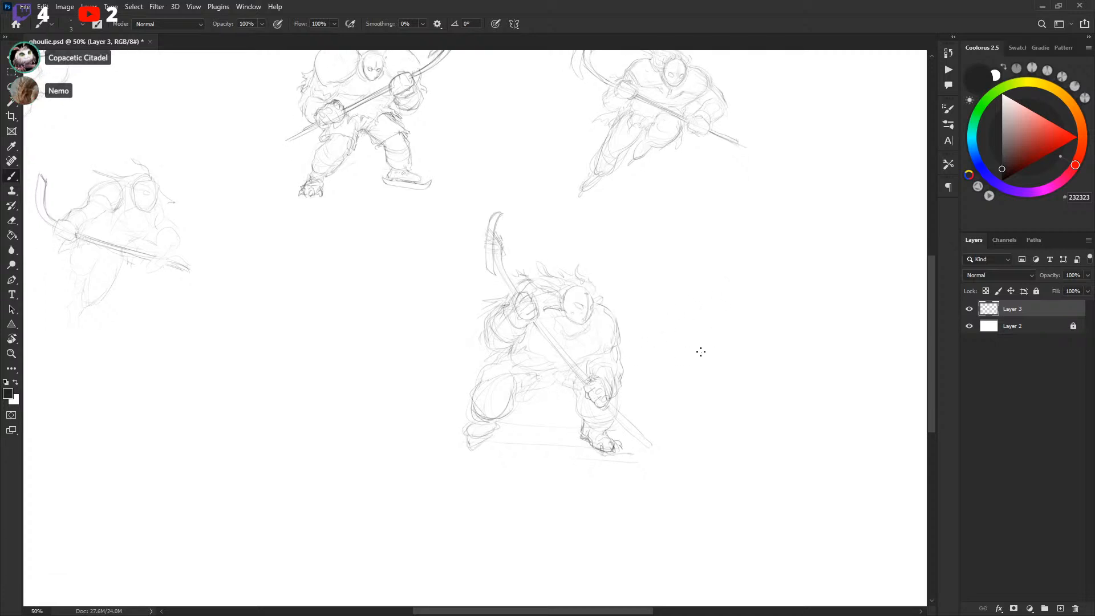
{"action": "key", "text": "ctrl+s"}
{"action": "left_click_drag", "start_coordinate": [719, 332], "coordinate": [713, 404]}
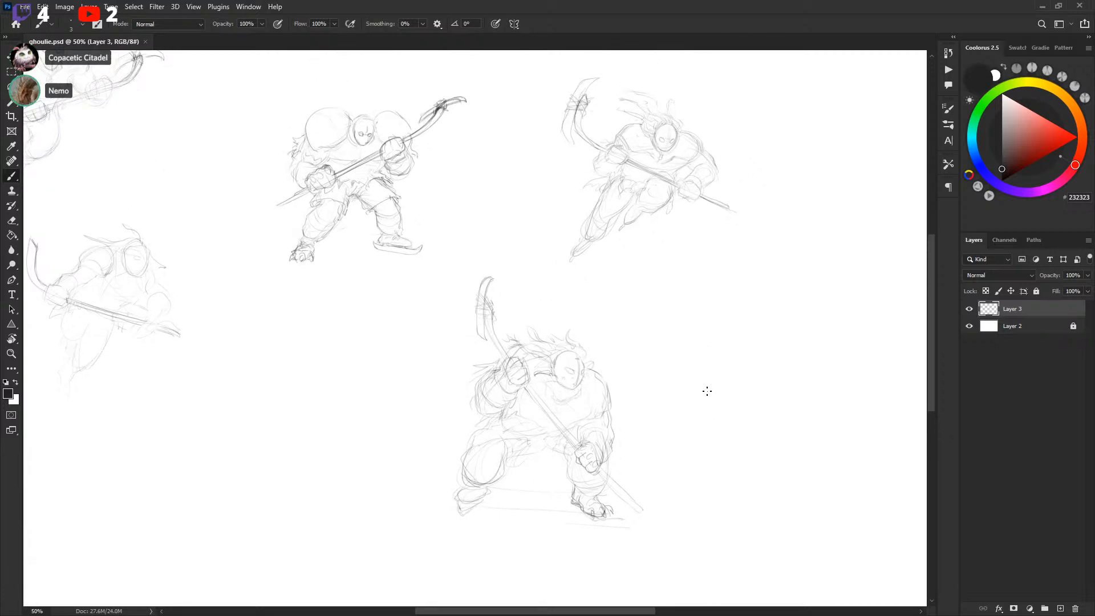
{"action": "mouse_move", "coordinate": [719, 354]}
{"action": "left_mouse_down"}
{"action": "mouse_move", "coordinate": [736, 271]}
{"action": "mouse_move", "coordinate": [760, 229]}
{"action": "mouse_move", "coordinate": [732, 295]}
{"action": "left_mouse_up"}
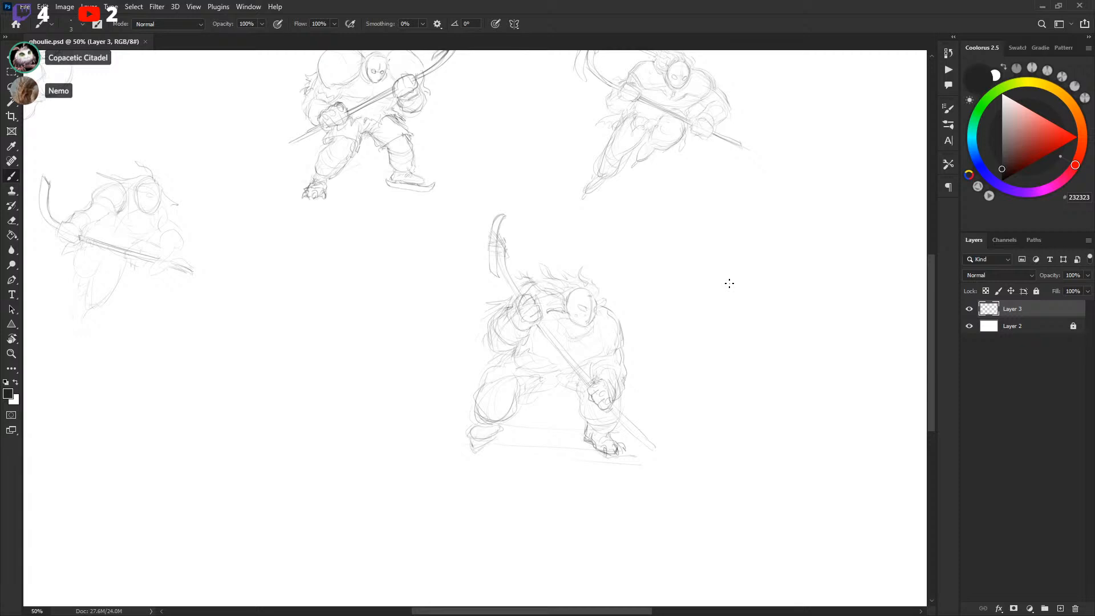
Duplicate the two newest player sketches onto a new layer and hide the original sketch layer
{"action": "mouse_move", "coordinate": [757, 151]}
{"action": "left_mouse_down"}
{"action": "mouse_move", "coordinate": [743, 245]}
{"action": "mouse_move", "coordinate": [729, 228]}
{"action": "left_mouse_up"}
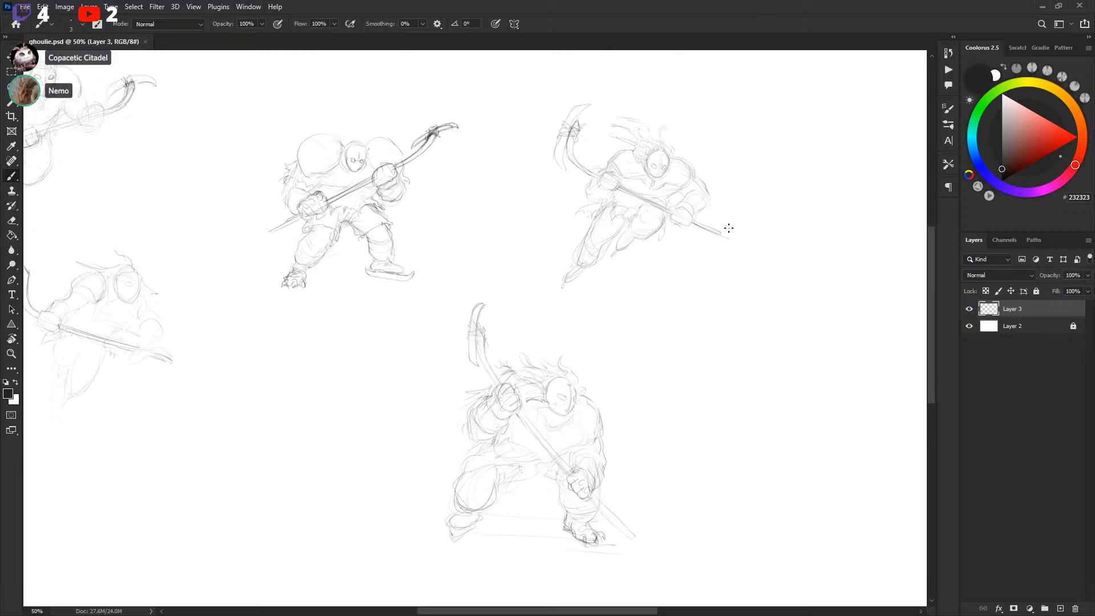
{"action": "key", "text": "l"}
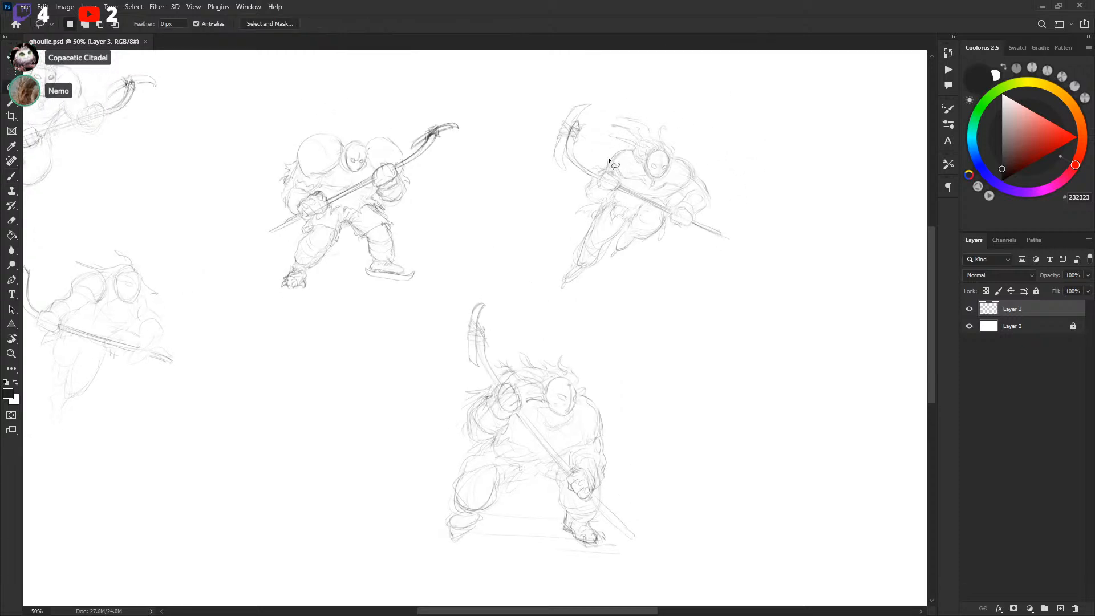
{"action": "mouse_move", "coordinate": [479, 276]}
{"action": "left_mouse_down"}
{"action": "mouse_move", "coordinate": [391, 469]}
{"action": "mouse_move", "coordinate": [779, 134]}
{"action": "mouse_move", "coordinate": [479, 275]}
{"action": "left_mouse_up"}
{"action": "key", "text": "ctrl+j"}
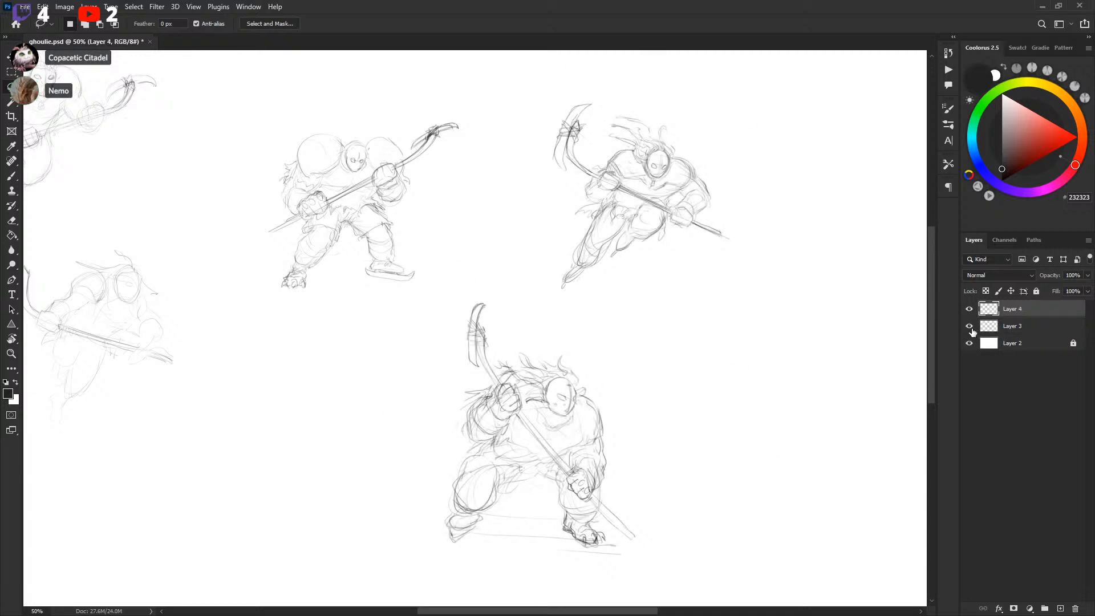
{"action": "left_click", "coordinate": [969, 325]}
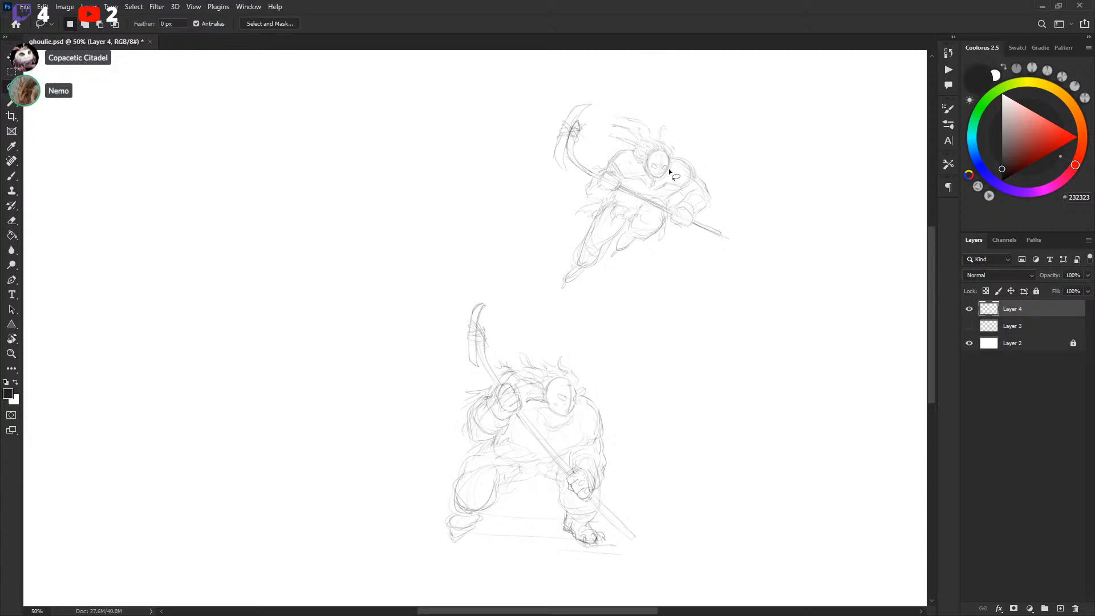
Redraw the leaping player's upper back line with a larger brush, undoing the first attempt
{"action": "mouse_move", "coordinate": [604, 155]}
{"action": "left_mouse_down"}
{"action": "mouse_move", "coordinate": [635, 166]}
{"action": "mouse_move", "coordinate": [641, 139]}
{"action": "left_mouse_up"}
{"action": "key", "text": "b"}
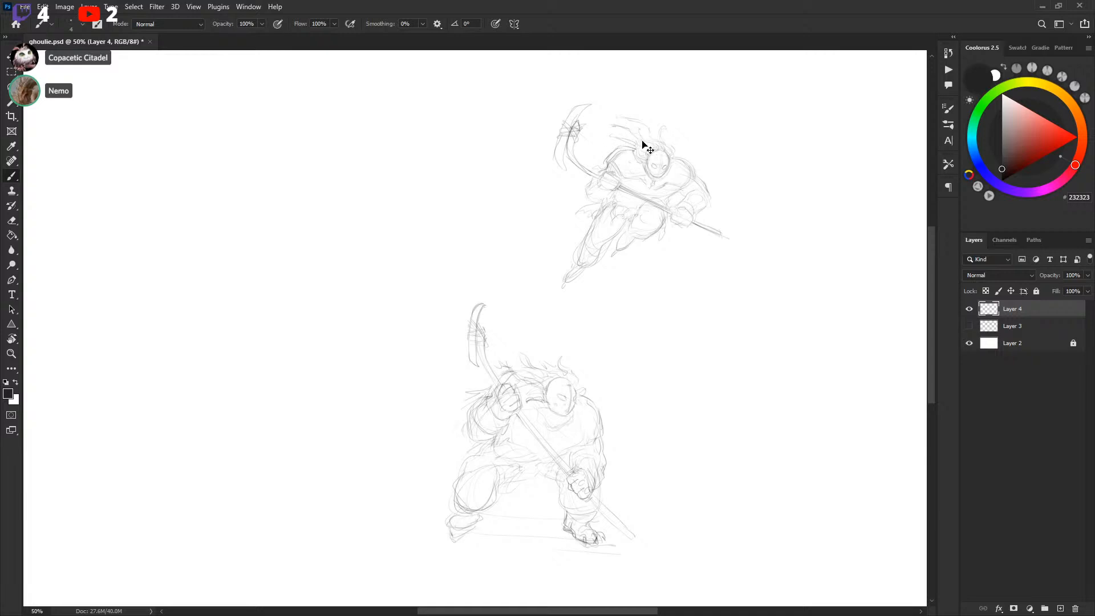
{"action": "key", "text": "bracketright"}
{"action": "key", "text": "ctrl+plus"}
{"action": "left_click_drag", "start_coordinate": [753, 166], "coordinate": [667, 270]}
{"action": "key", "text": "ctrl+plus"}
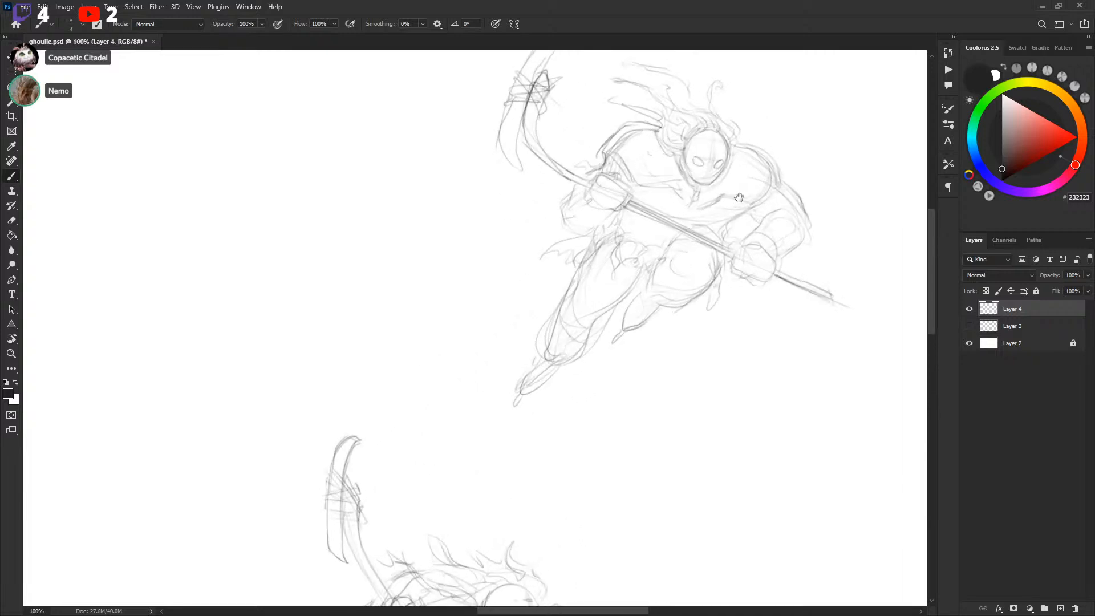
{"action": "left_click_drag", "start_coordinate": [758, 179], "coordinate": [677, 255]}
{"action": "key", "text": "bracketright"}
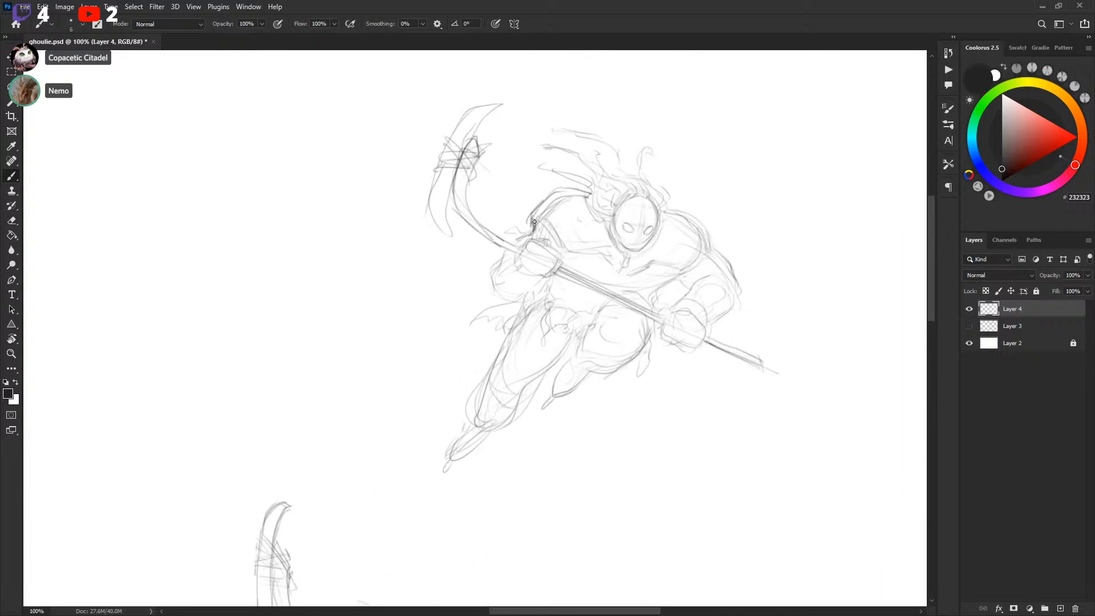
{"action": "left_click_drag", "start_coordinate": [530, 223], "coordinate": [561, 193]}
{"action": "key", "text": "ctrl+z"}
{"action": "key", "text": "ctrl+z"}
{"action": "mouse_move", "coordinate": [533, 233]}
{"action": "left_mouse_down"}
{"action": "mouse_move", "coordinate": [530, 209]}
{"action": "mouse_move", "coordinate": [560, 188]}
{"action": "mouse_move", "coordinate": [576, 181]}
{"action": "mouse_move", "coordinate": [596, 194]}
{"action": "mouse_move", "coordinate": [557, 169]}
{"action": "mouse_move", "coordinate": [580, 174]}
{"action": "mouse_move", "coordinate": [538, 209]}
{"action": "mouse_move", "coordinate": [583, 186]}
{"action": "left_mouse_up"}
Add the leaping player's right shoulder outline and lasso-delete a stray mark beside the head
{"action": "key", "text": "l"}
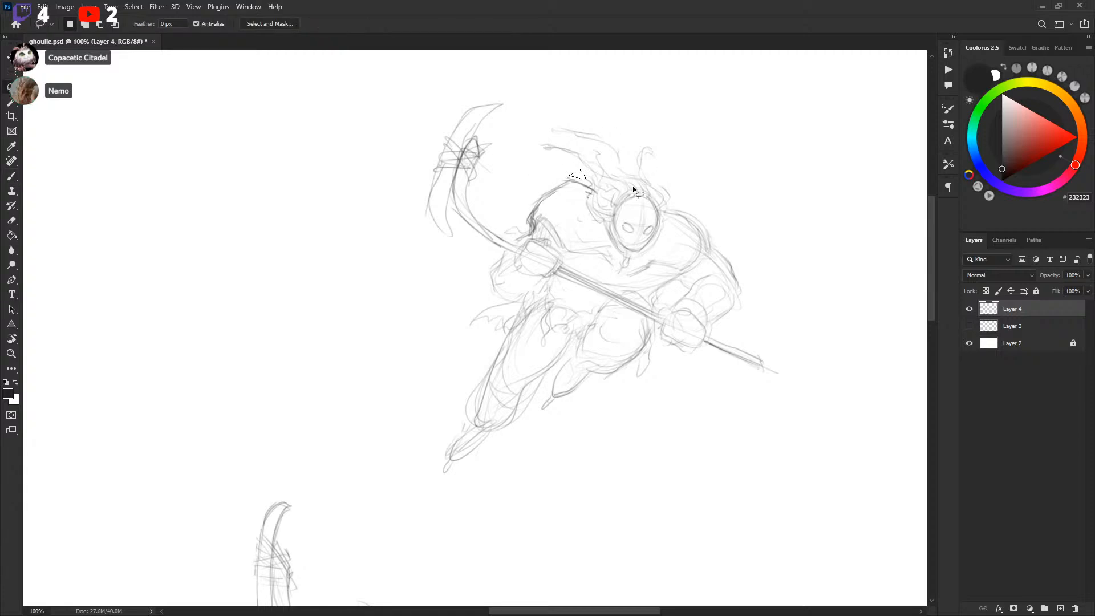
{"action": "key", "text": "b"}
{"action": "mouse_move", "coordinate": [693, 203]}
{"action": "left_mouse_down"}
{"action": "mouse_move", "coordinate": [716, 249]}
{"action": "mouse_move", "coordinate": [702, 216]}
{"action": "left_mouse_up"}
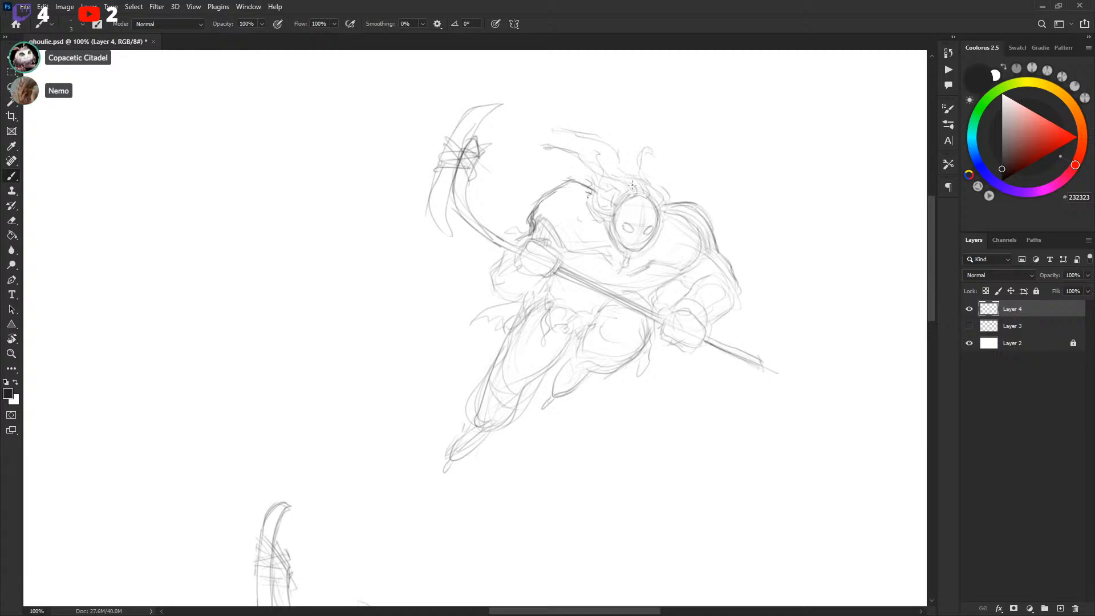
{"action": "left_click_drag", "start_coordinate": [590, 183], "coordinate": [574, 188]}
{"action": "key", "text": "l"}
{"action": "key", "text": "Delete"}
{"action": "key", "text": "ctrl+d"}
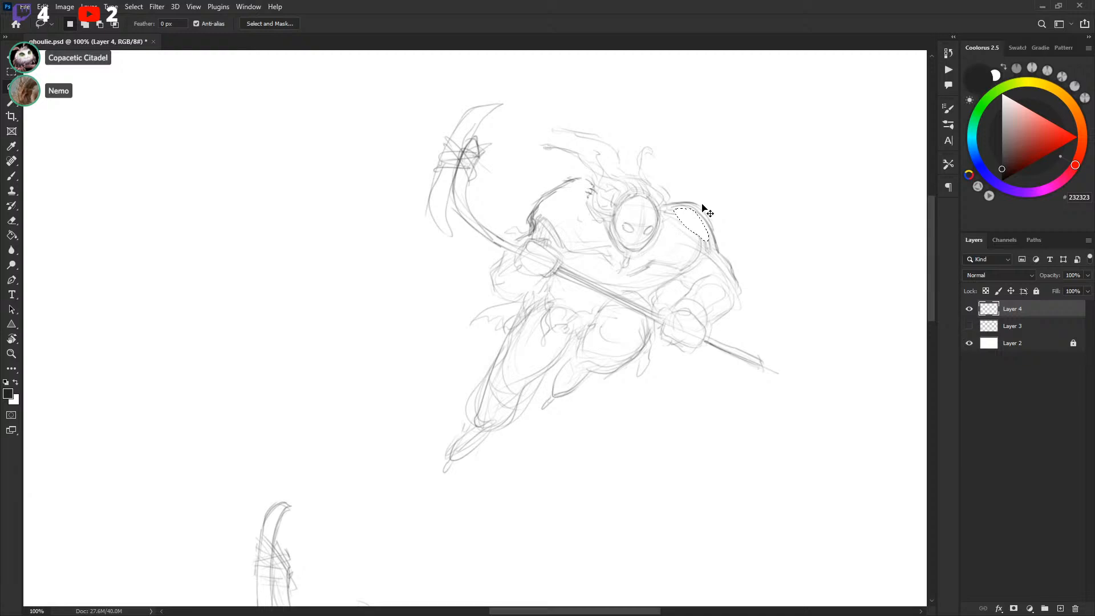
{"action": "key", "text": "b"}
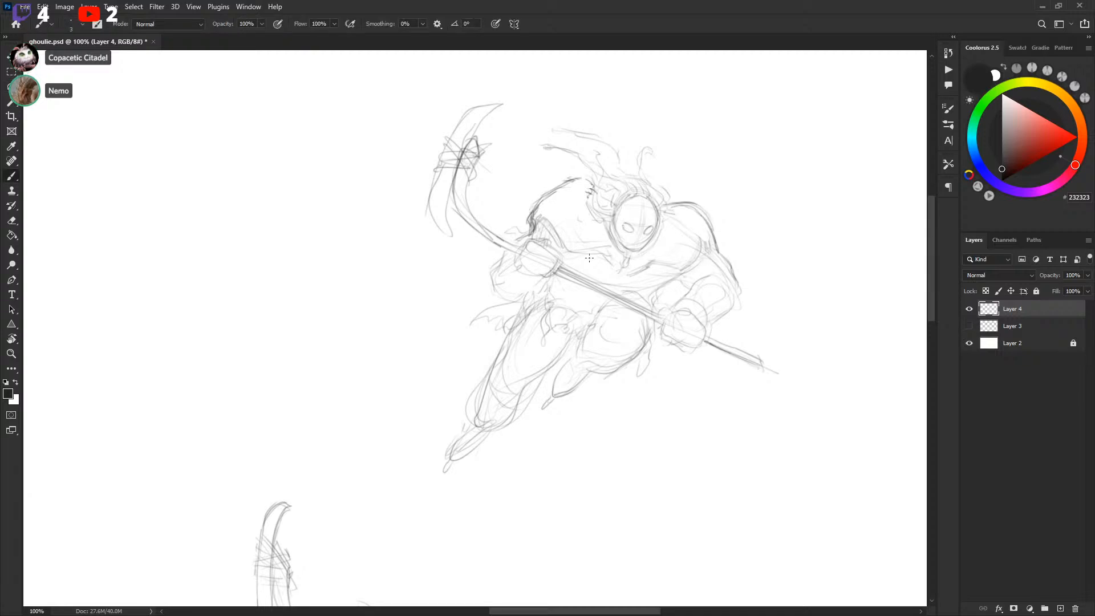
Sketch flowing hair strands above the leaping player's head and save the document
{"action": "scroll", "coordinate": [665, 228], "scroll_direction": "down", "scroll_amount": 1}
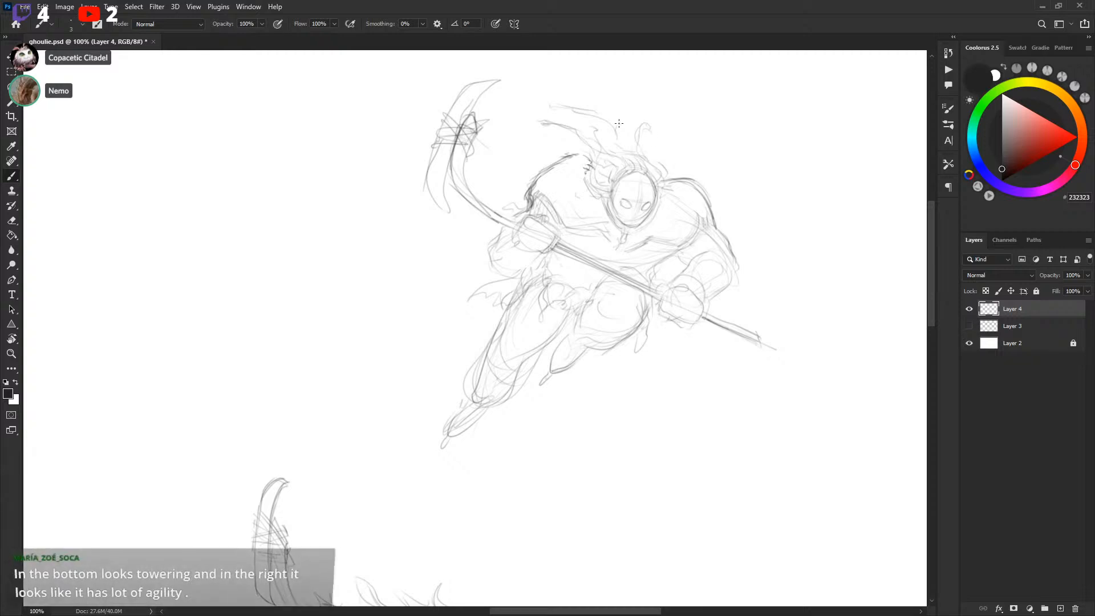
{"action": "mouse_move", "coordinate": [571, 155]}
{"action": "left_mouse_down"}
{"action": "mouse_move", "coordinate": [509, 161]}
{"action": "mouse_move", "coordinate": [530, 157]}
{"action": "mouse_move", "coordinate": [512, 135]}
{"action": "left_mouse_up"}
{"action": "mouse_move", "coordinate": [587, 110]}
{"action": "left_mouse_down"}
{"action": "mouse_move", "coordinate": [564, 104]}
{"action": "mouse_move", "coordinate": [550, 75]}
{"action": "left_mouse_up"}
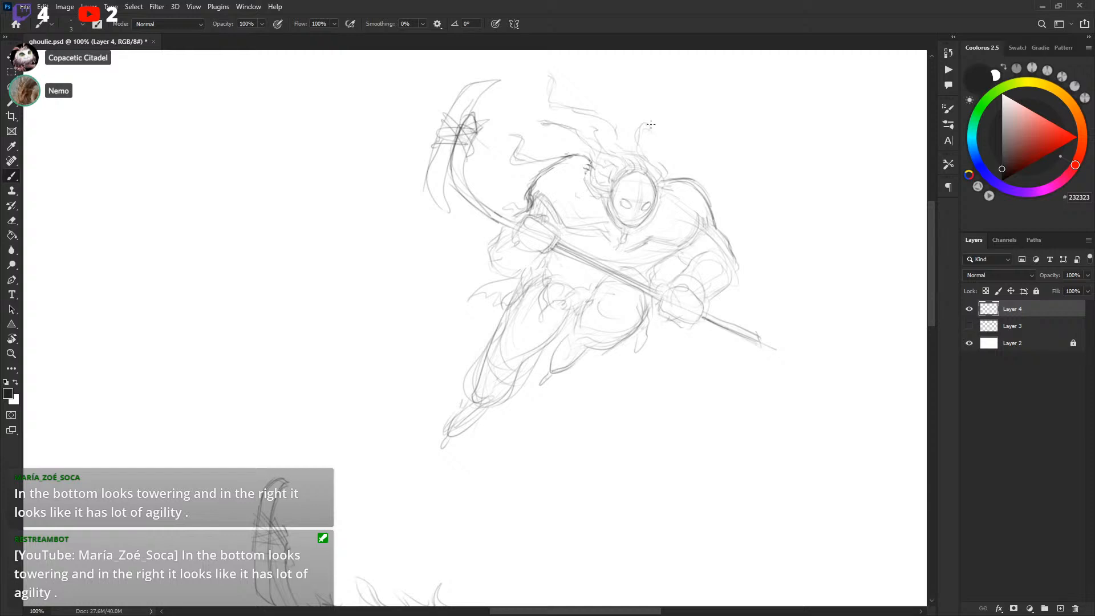
{"action": "left_click_drag", "start_coordinate": [706, 166], "coordinate": [696, 177]}
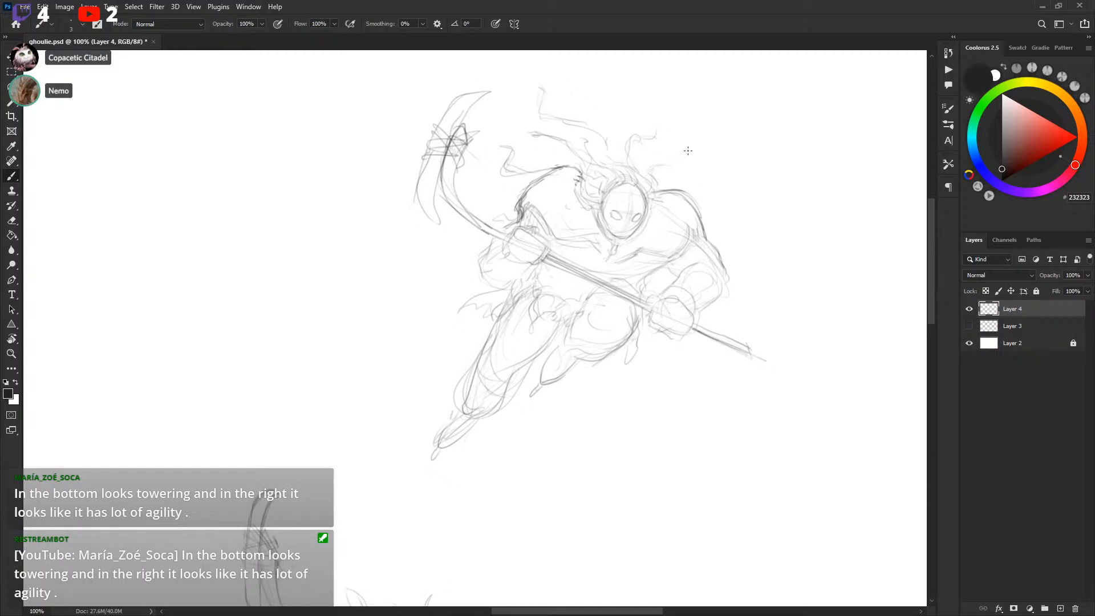
{"action": "left_click_drag", "start_coordinate": [726, 180], "coordinate": [718, 218]}
{"action": "key", "text": "ctrl+s"}
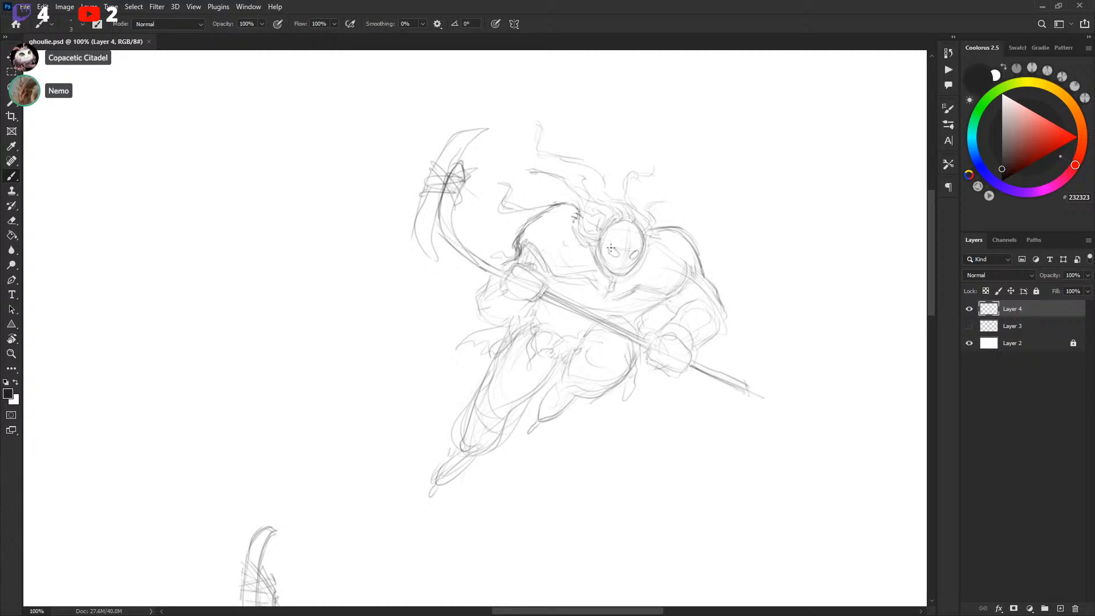
Strengthen the leaping player's head and right shoulder contours
{"action": "mouse_move", "coordinate": [579, 212]}
{"action": "left_mouse_down"}
{"action": "mouse_move", "coordinate": [574, 205]}
{"action": "mouse_move", "coordinate": [540, 206]}
{"action": "mouse_move", "coordinate": [573, 224]}
{"action": "left_mouse_up"}
{"action": "left_click_drag", "start_coordinate": [756, 216], "coordinate": [772, 182]}
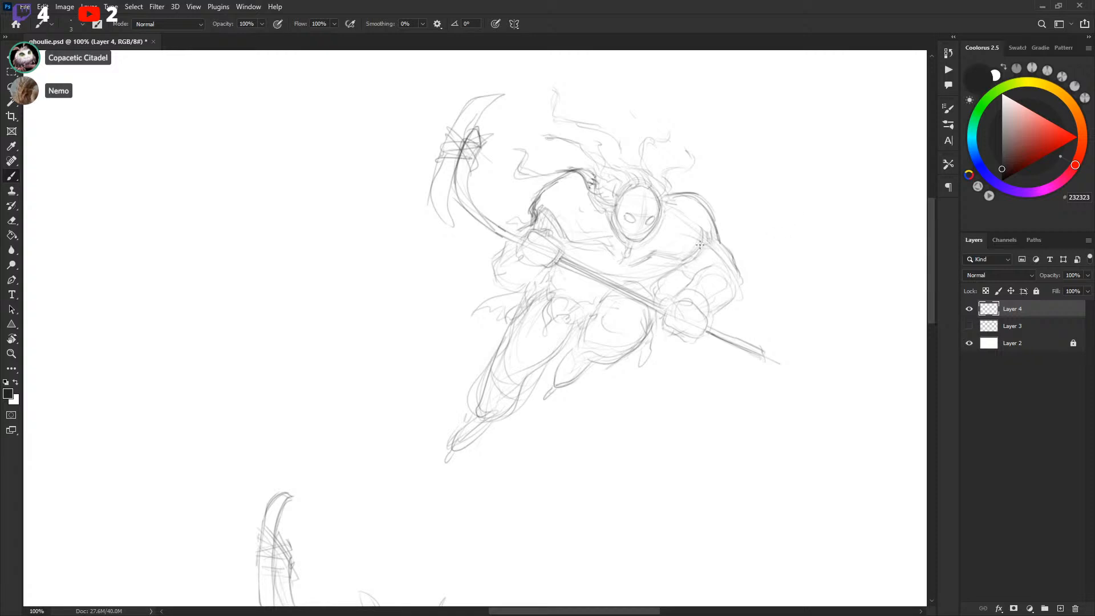
{"action": "left_click_drag", "start_coordinate": [767, 220], "coordinate": [789, 183]}
{"action": "left_click_drag", "start_coordinate": [779, 262], "coordinate": [782, 258]}
Lasso and delete a stray part of the crouching player's sketch
{"action": "key", "text": "ctrl+minus"}
{"action": "mouse_move", "coordinate": [717, 342]}
{"action": "left_mouse_down"}
{"action": "mouse_move", "coordinate": [784, 234]}
{"action": "mouse_move", "coordinate": [809, 155]}
{"action": "left_mouse_up"}
{"action": "left_click_drag", "start_coordinate": [758, 293], "coordinate": [795, 196]}
{"action": "mouse_move", "coordinate": [705, 321]}
{"action": "left_mouse_down"}
{"action": "mouse_move", "coordinate": [740, 261]}
{"action": "mouse_move", "coordinate": [715, 293]}
{"action": "mouse_move", "coordinate": [730, 261]}
{"action": "left_mouse_up"}
{"action": "key", "text": "l"}
{"action": "mouse_move", "coordinate": [485, 301]}
{"action": "left_mouse_down"}
{"action": "mouse_move", "coordinate": [504, 297]}
{"action": "mouse_move", "coordinate": [487, 299]}
{"action": "left_mouse_up"}
{"action": "key", "text": "Delete"}
{"action": "key", "text": "ctrl+d"}
Touch up the crouching player's hip and arm lines
{"action": "key", "text": "b"}
{"action": "left_click_drag", "start_coordinate": [531, 330], "coordinate": [535, 336]}
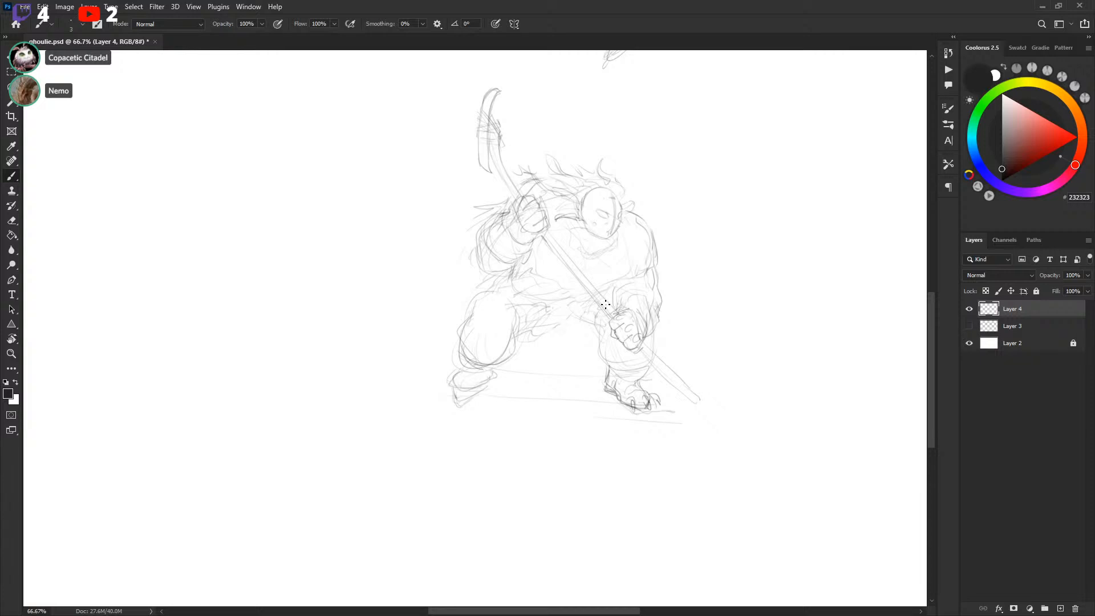
{"action": "left_click_drag", "start_coordinate": [528, 335], "coordinate": [537, 338]}
{"action": "left_click_drag", "start_coordinate": [701, 239], "coordinate": [697, 258]}
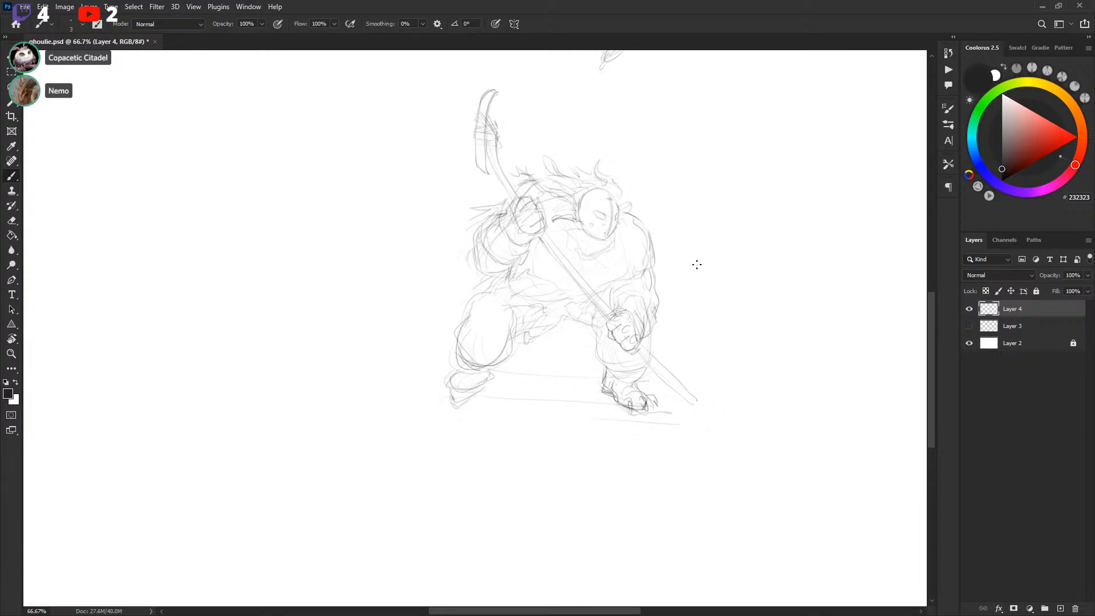
Lasso the crouching player's left leg and skate, move it outward and down, and resize it with Free Transform
{"action": "key", "text": "l"}
{"action": "mouse_move", "coordinate": [504, 289]}
{"action": "left_mouse_down"}
{"action": "mouse_move", "coordinate": [512, 348]}
{"action": "mouse_move", "coordinate": [524, 341]}
{"action": "mouse_move", "coordinate": [514, 371]}
{"action": "mouse_move", "coordinate": [441, 315]}
{"action": "mouse_move", "coordinate": [524, 335]}
{"action": "mouse_move", "coordinate": [501, 362]}
{"action": "left_mouse_up"}
{"action": "key", "text": "v"}
{"action": "key", "text": "b"}
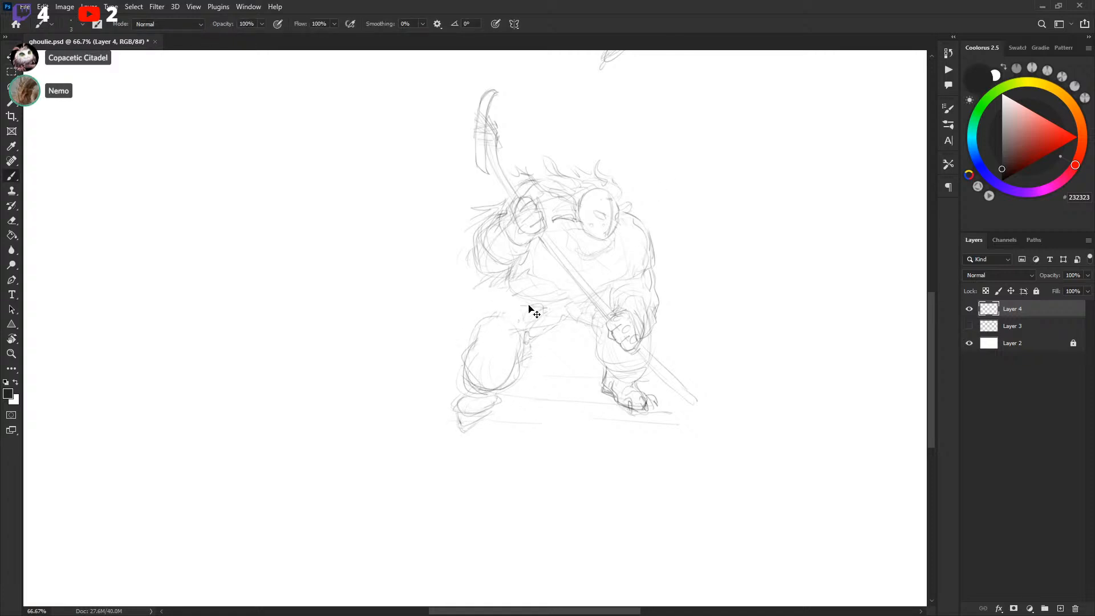
{"action": "key", "text": "l"}
{"action": "mouse_move", "coordinate": [493, 298]}
{"action": "left_mouse_down"}
{"action": "mouse_move", "coordinate": [539, 374]}
{"action": "mouse_move", "coordinate": [502, 300]}
{"action": "left_mouse_up"}
{"action": "key", "text": "v"}
{"action": "mouse_move", "coordinate": [525, 363]}
{"action": "left_mouse_down"}
{"action": "mouse_move", "coordinate": [538, 354]}
{"action": "mouse_move", "coordinate": [482, 384]}
{"action": "left_mouse_up"}
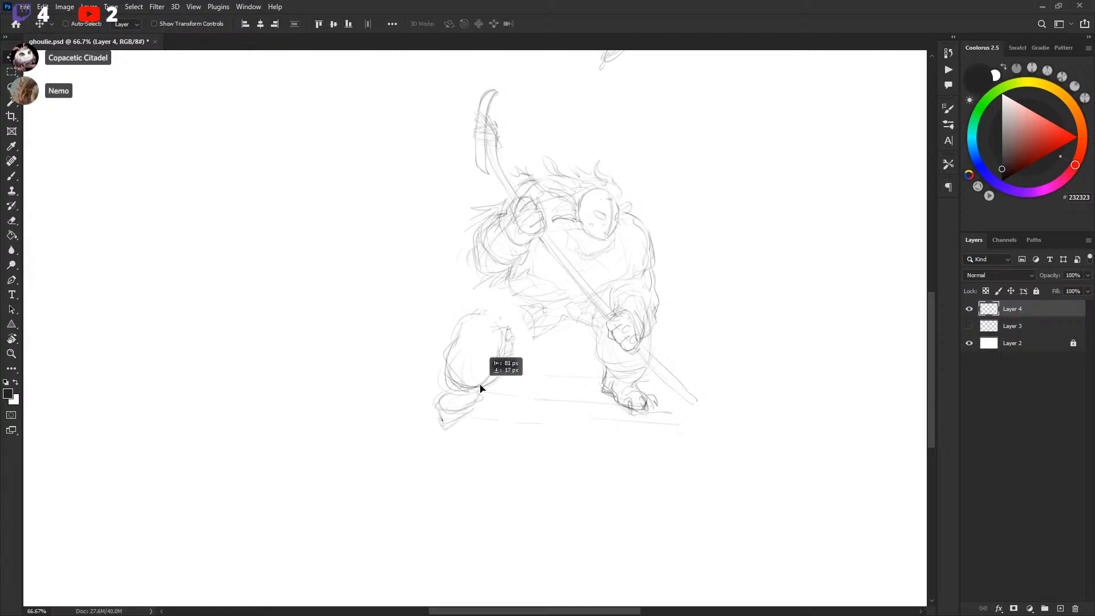
{"action": "key", "text": "ctrl+t"}
{"action": "left_click_drag", "start_coordinate": [518, 433], "coordinate": [527, 401]}
{"action": "key", "text": "Return"}
{"action": "key", "text": "ctrl+d"}
{"action": "key", "text": "b"}
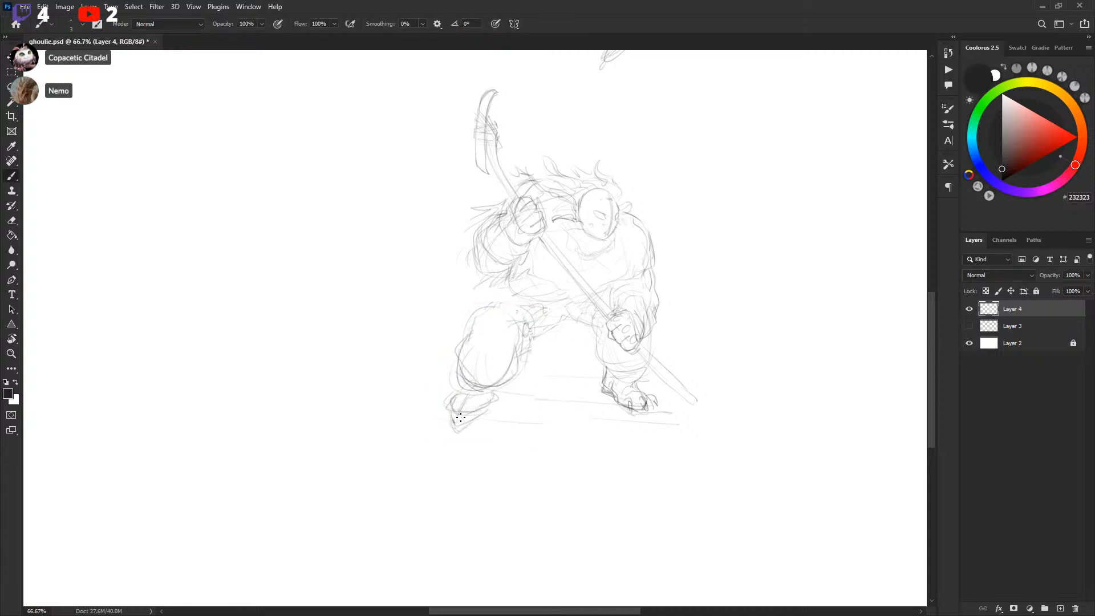
Sketch jersey and waist lines around the crouching player's hips and refine its right side outline
{"action": "mouse_move", "coordinate": [455, 406]}
{"action": "left_mouse_down"}
{"action": "mouse_move", "coordinate": [472, 397]}
{"action": "mouse_move", "coordinate": [474, 414]}
{"action": "mouse_move", "coordinate": [453, 404]}
{"action": "left_mouse_up"}
{"action": "left_click_drag", "start_coordinate": [493, 287], "coordinate": [444, 312]}
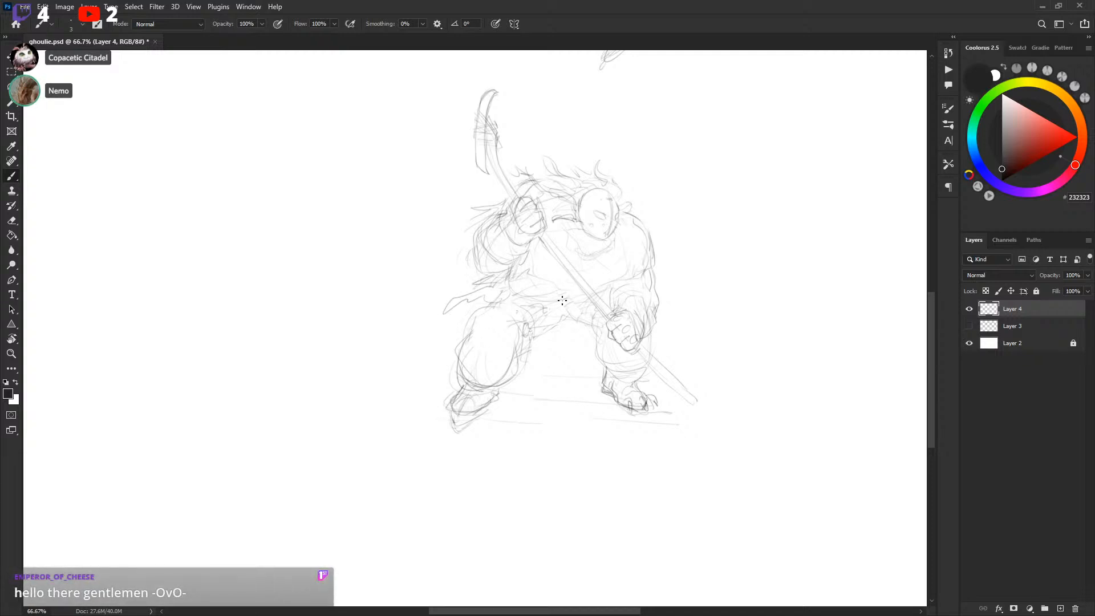
{"action": "left_click_drag", "start_coordinate": [583, 321], "coordinate": [554, 345]}
{"action": "left_click_drag", "start_coordinate": [590, 321], "coordinate": [564, 358]}
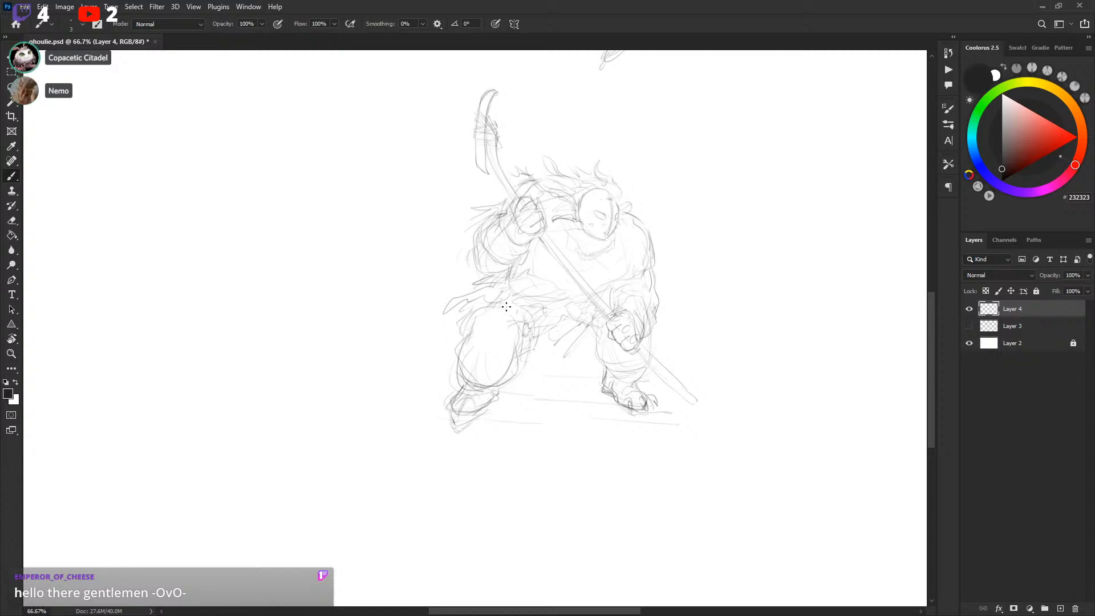
{"action": "left_click_drag", "start_coordinate": [471, 333], "coordinate": [502, 305]}
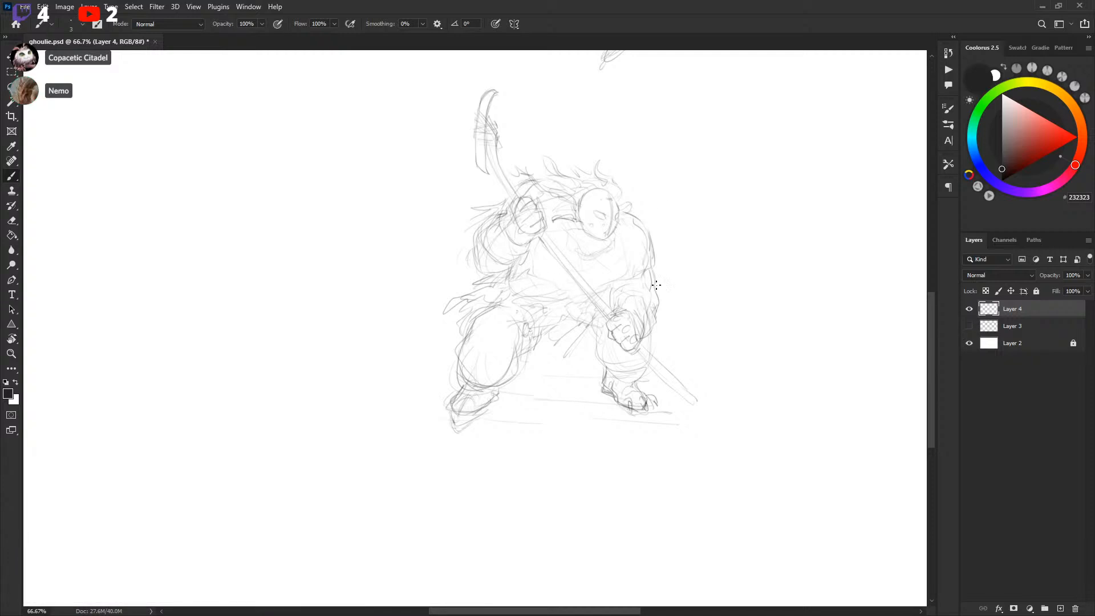
{"action": "mouse_move", "coordinate": [748, 235]}
{"action": "left_mouse_down"}
{"action": "mouse_move", "coordinate": [701, 376]}
{"action": "mouse_move", "coordinate": [722, 274]}
{"action": "left_mouse_up"}
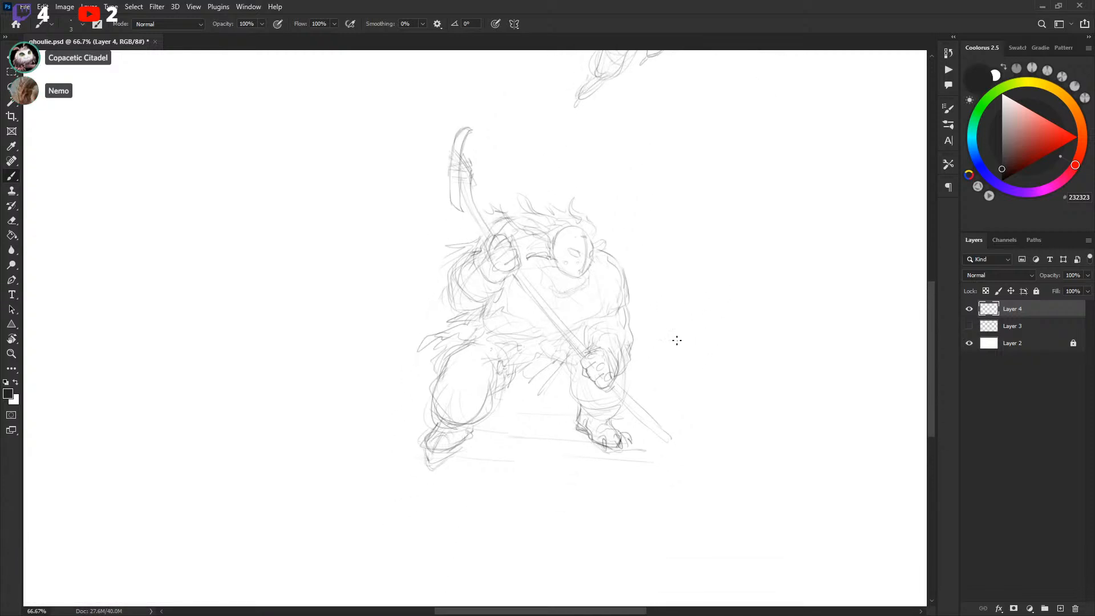
{"action": "left_click_drag", "start_coordinate": [691, 318], "coordinate": [754, 232]}
{"action": "mouse_move", "coordinate": [706, 341]}
{"action": "left_mouse_down"}
{"action": "mouse_move", "coordinate": [718, 314]}
{"action": "mouse_move", "coordinate": [704, 320]}
{"action": "left_mouse_up"}
Lasso the leaping player, move it down and right, and enlarge it to about 123% with Free Transform
{"action": "key", "text": "ctrl+minus"}
{"action": "key", "text": "l"}
{"action": "mouse_move", "coordinate": [448, 228]}
{"action": "left_mouse_down"}
{"action": "mouse_move", "coordinate": [515, 305]}
{"action": "mouse_move", "coordinate": [583, 40]}
{"action": "mouse_move", "coordinate": [429, 100]}
{"action": "left_mouse_up"}
{"action": "key", "text": "v"}
{"action": "mouse_move", "coordinate": [570, 177]}
{"action": "left_mouse_down"}
{"action": "mouse_move", "coordinate": [685, 371]}
{"action": "mouse_move", "coordinate": [717, 325]}
{"action": "mouse_move", "coordinate": [724, 335]}
{"action": "mouse_move", "coordinate": [644, 248]}
{"action": "left_mouse_up"}
{"action": "key", "text": "ctrl+t"}
{"action": "left_click_drag", "start_coordinate": [709, 367], "coordinate": [718, 334]}
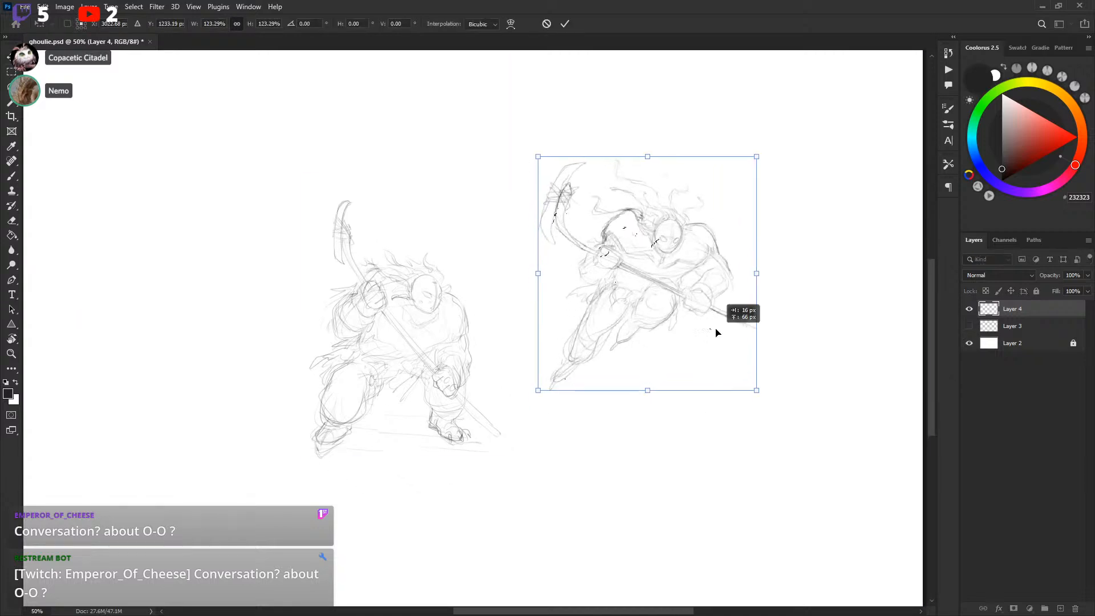
{"action": "key", "text": "Return"}
Redraw the enlarged leaping player's back and shoulder lines
{"action": "key", "text": "ctrl+plus"}
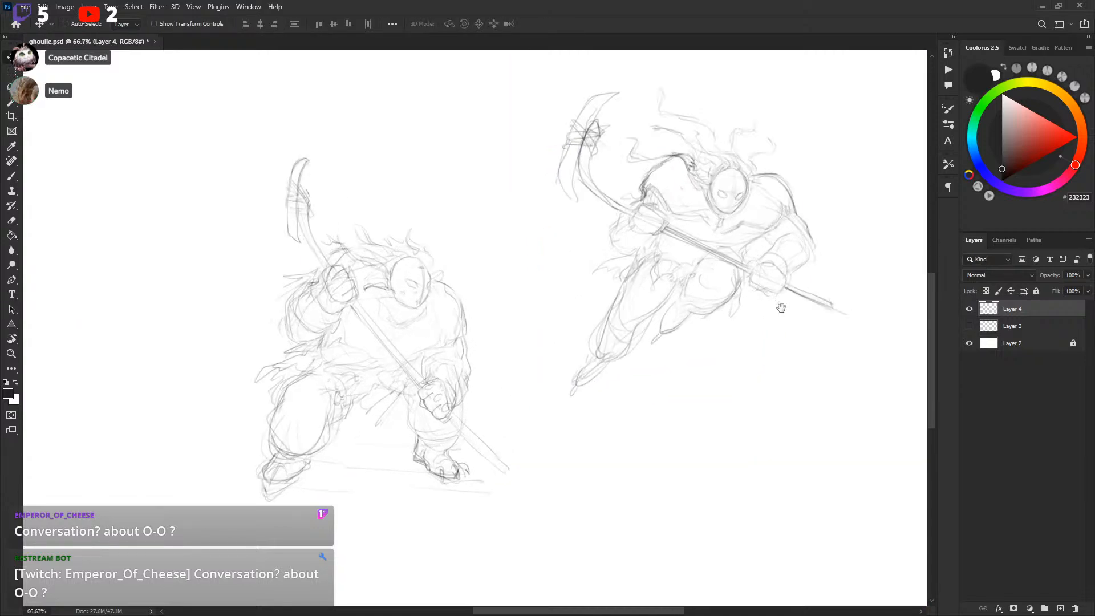
{"action": "key", "text": "b"}
{"action": "mouse_move", "coordinate": [641, 187]}
{"action": "left_mouse_down"}
{"action": "mouse_move", "coordinate": [659, 168]}
{"action": "mouse_move", "coordinate": [691, 166]}
{"action": "left_mouse_up"}
{"action": "left_click_drag", "start_coordinate": [791, 200], "coordinate": [800, 192]}
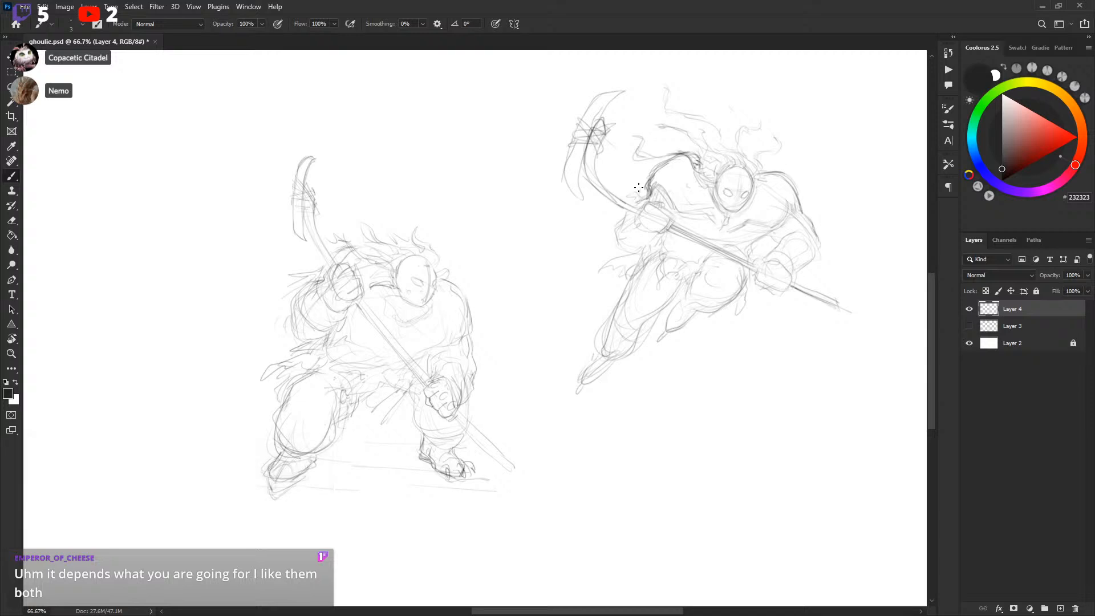
{"action": "key", "text": "l"}
{"action": "left_click_drag", "start_coordinate": [647, 177], "coordinate": [676, 161]}
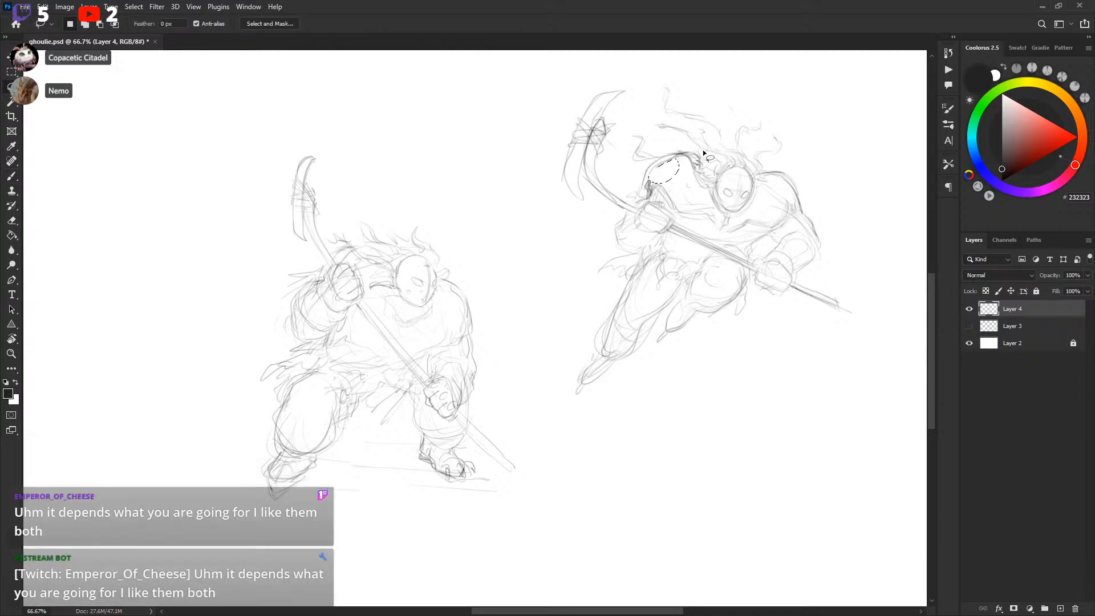
{"action": "key", "text": "ctrl+d"}
Refine the leaping player's right arm outline
{"action": "key", "text": "b"}
{"action": "left_click_drag", "start_coordinate": [822, 251], "coordinate": [820, 255]}
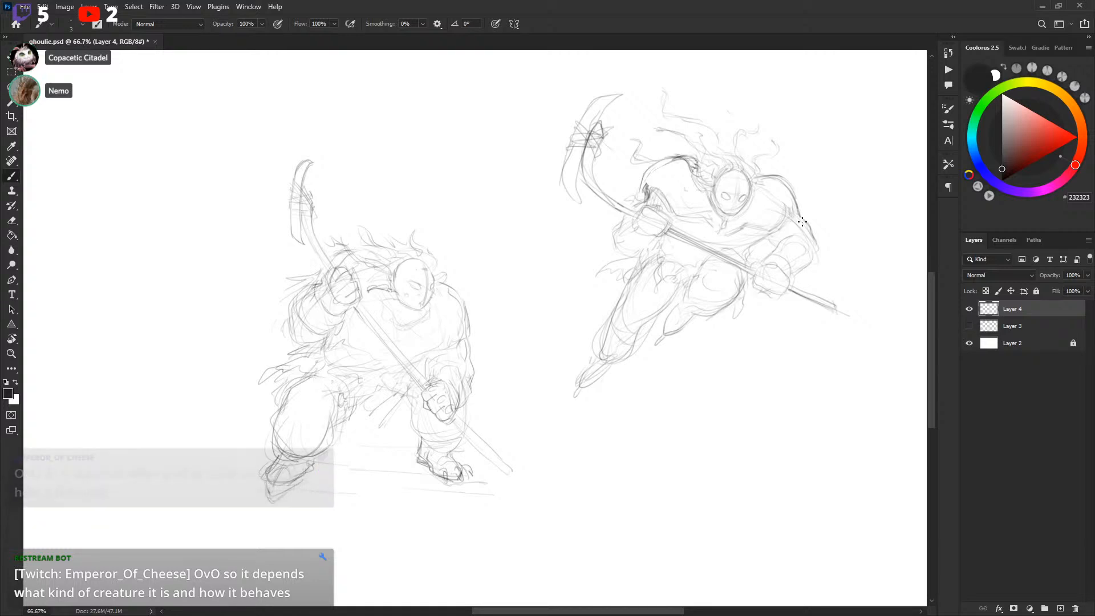
{"action": "mouse_move", "coordinate": [775, 249]}
{"action": "left_mouse_down"}
{"action": "mouse_move", "coordinate": [801, 271]}
{"action": "mouse_move", "coordinate": [795, 256]}
{"action": "left_mouse_up"}
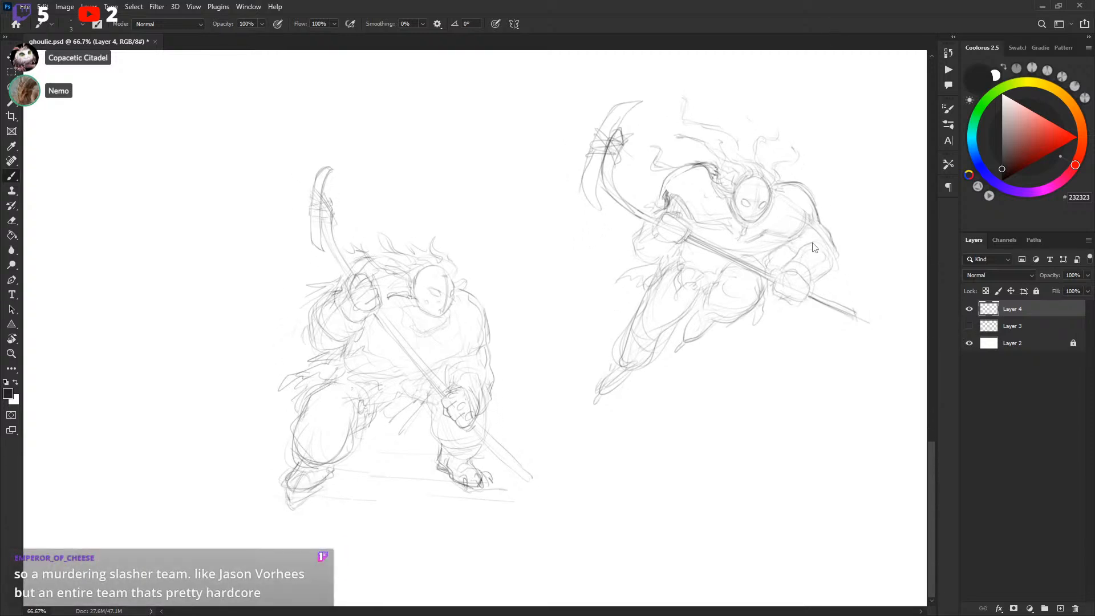
Open a new window for ghoulie.psd and close the original document tab
{"action": "left_click", "coordinate": [248, 6]}
{"action": "mouse_move", "coordinate": [274, 22]}
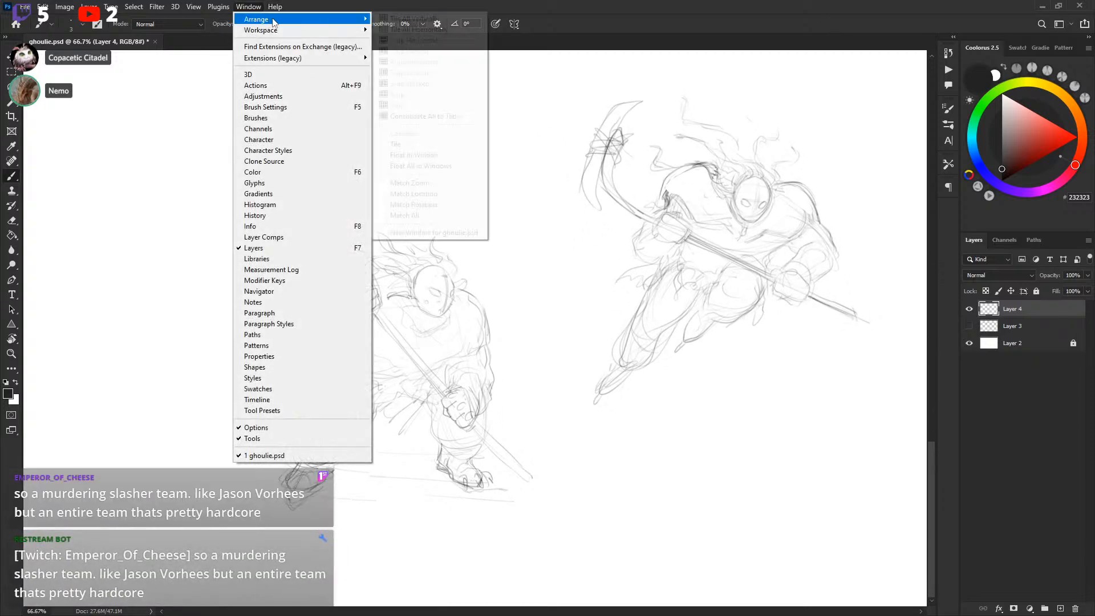
{"action": "left_click", "coordinate": [459, 232]}
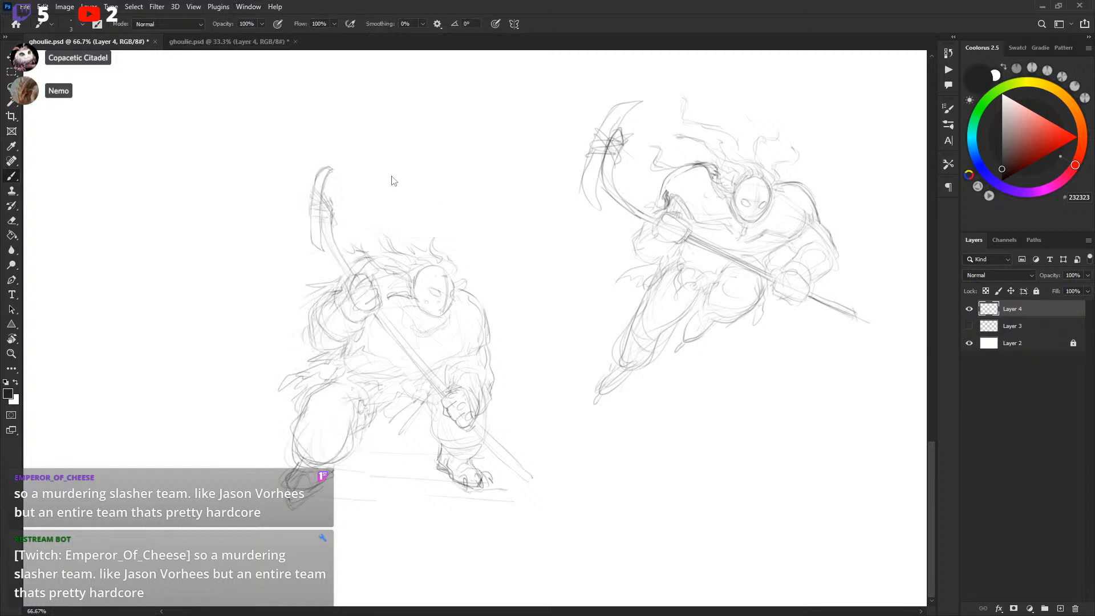
{"action": "left_click", "coordinate": [155, 41]}
Save the document
{"action": "key", "text": "ctrl+plus"}
{"action": "key", "text": "ctrl+plus"}
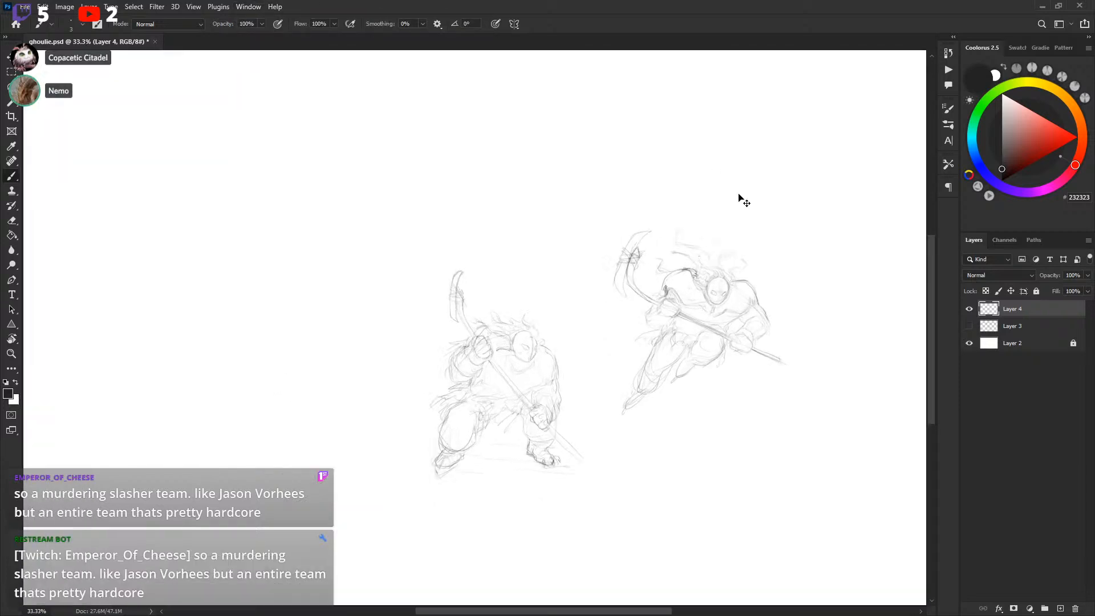
{"action": "left_click_drag", "start_coordinate": [814, 268], "coordinate": [664, 222]}
{"action": "key", "text": "ctrl+s"}
{"action": "left_click_drag", "start_coordinate": [808, 262], "coordinate": [783, 249]}
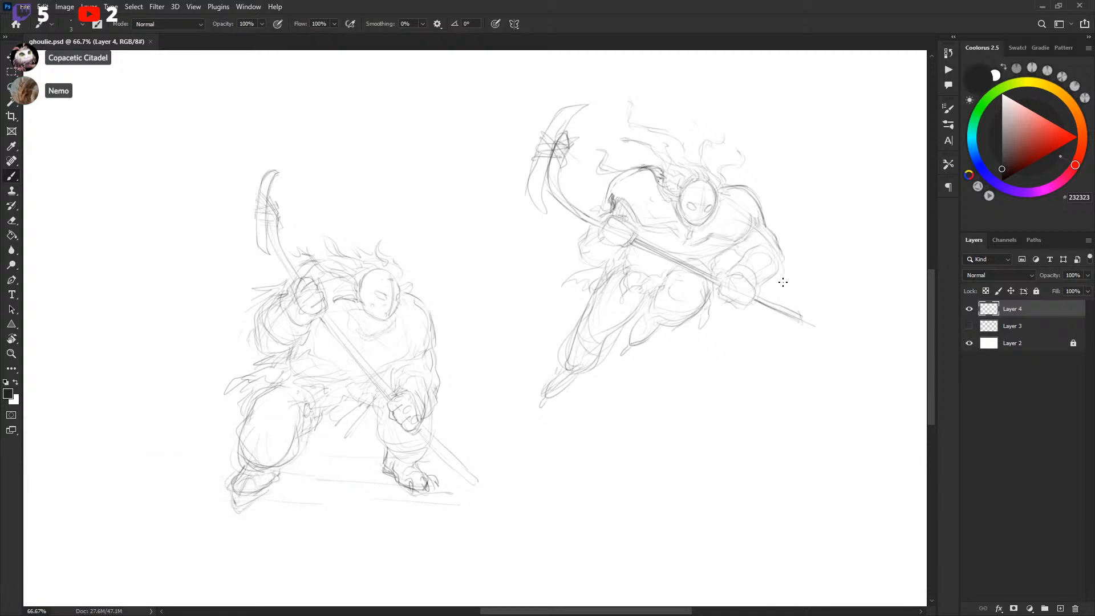
Refine the leaping player's shoulder, back and arm lines, then save the document
{"action": "left_click_drag", "start_coordinate": [792, 283], "coordinate": [803, 273]}
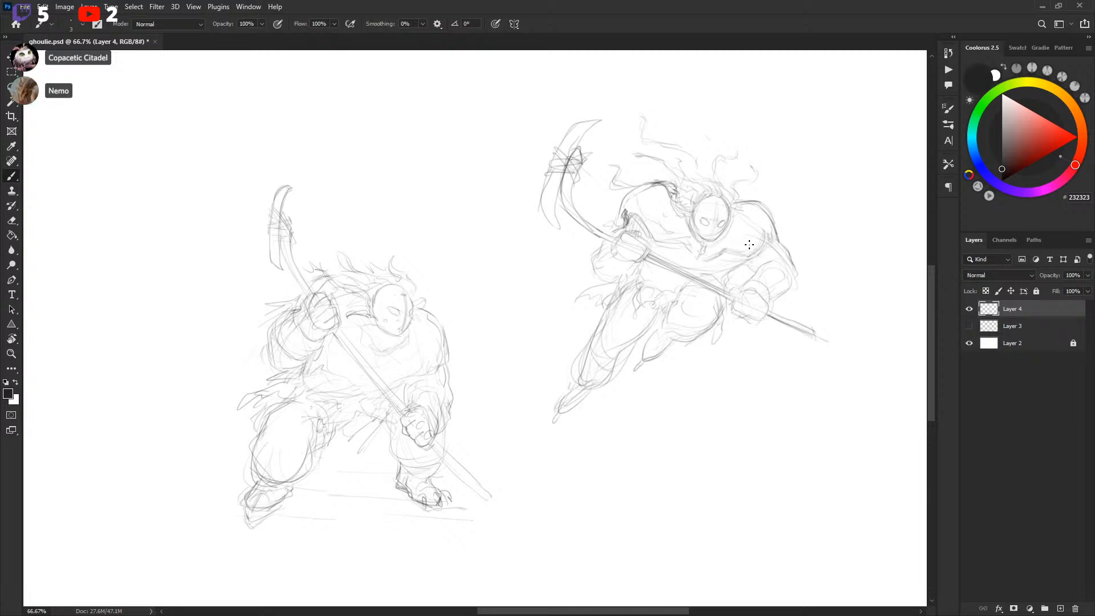
{"action": "left_click_drag", "start_coordinate": [751, 237], "coordinate": [755, 239]}
{"action": "left_click_drag", "start_coordinate": [692, 313], "coordinate": [721, 307]}
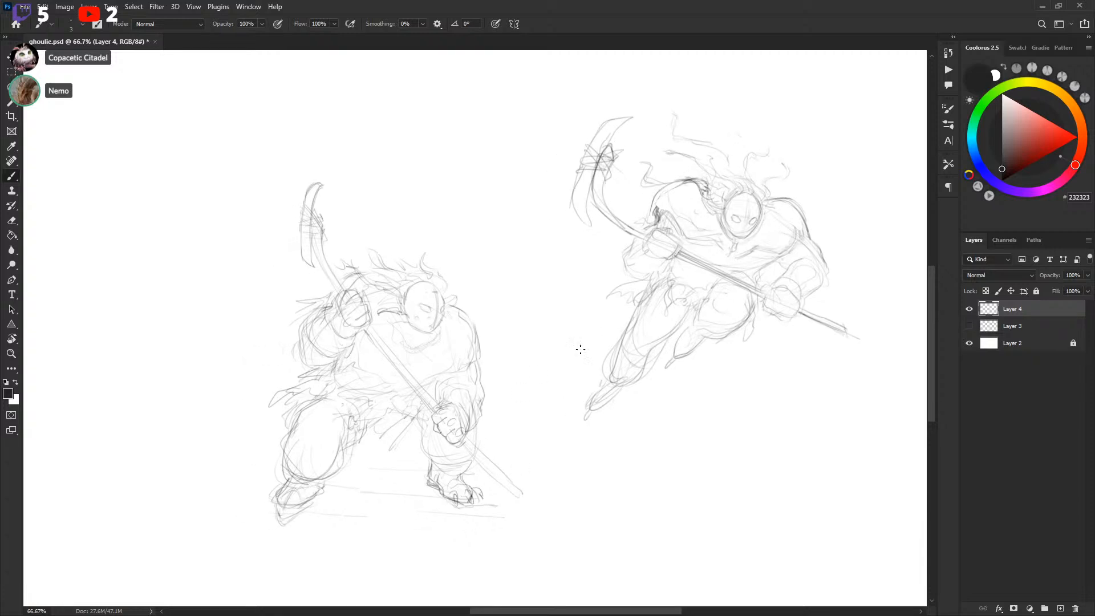
{"action": "left_click_drag", "start_coordinate": [540, 369], "coordinate": [543, 372]}
{"action": "left_click_drag", "start_coordinate": [730, 287], "coordinate": [718, 280]}
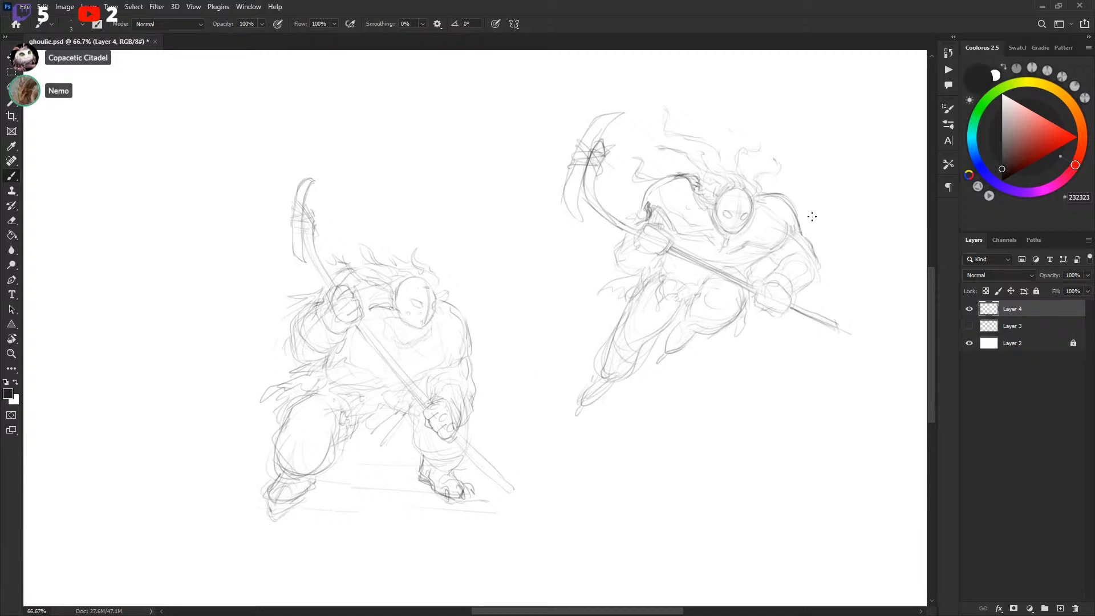
{"action": "left_click_drag", "start_coordinate": [812, 221], "coordinate": [801, 235]}
{"action": "key", "text": "ctrl+s"}
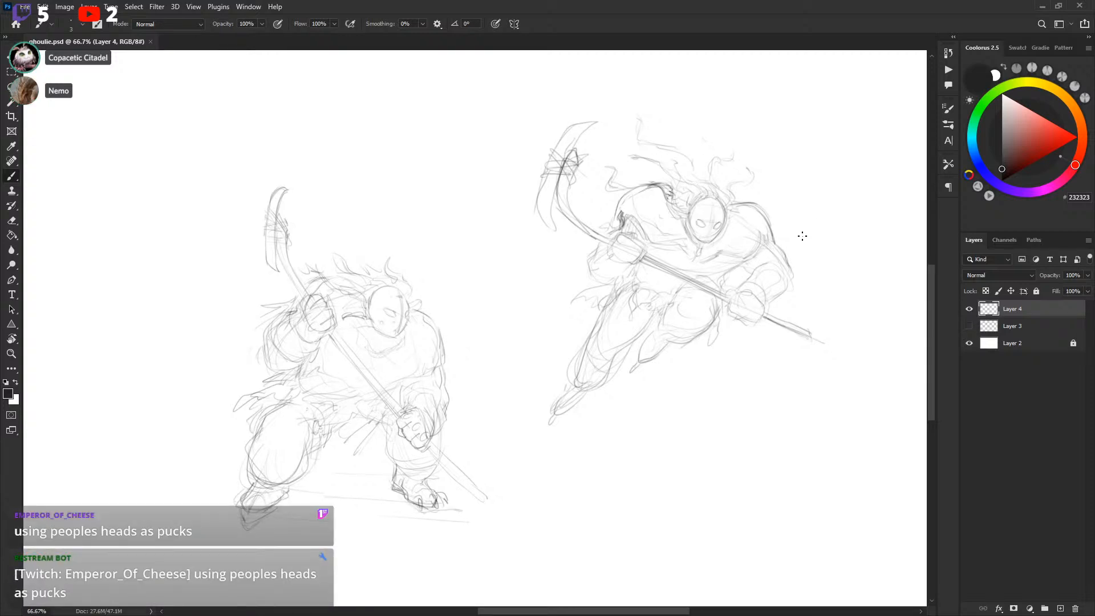
Add more contour strokes along the leaping player's back and right shoulder
{"action": "left_click_drag", "start_coordinate": [803, 233], "coordinate": [808, 231]}
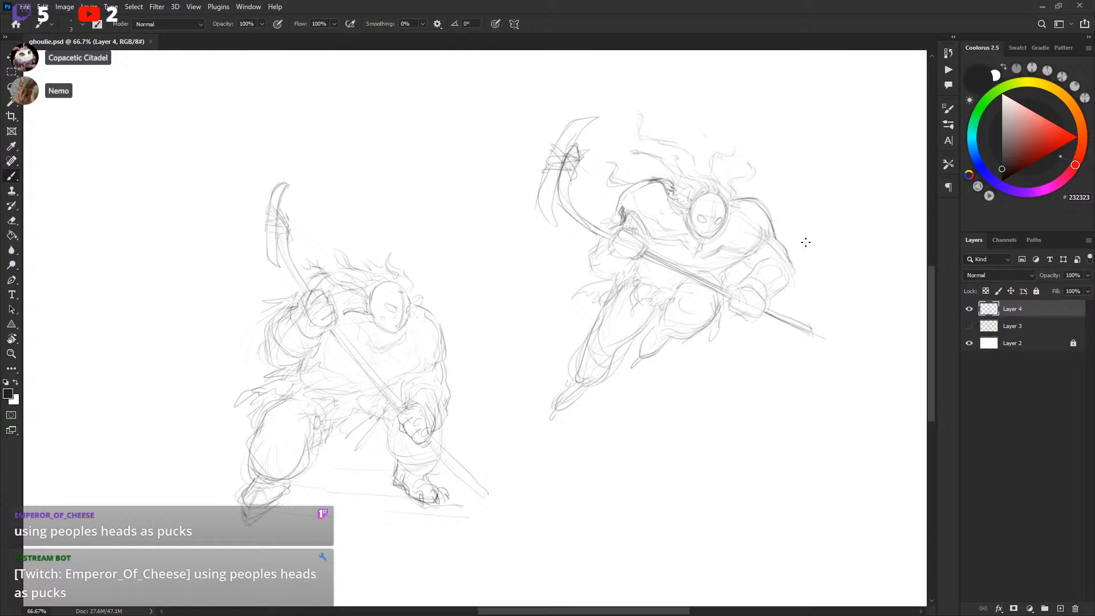
{"action": "left_click_drag", "start_coordinate": [806, 242], "coordinate": [792, 251]}
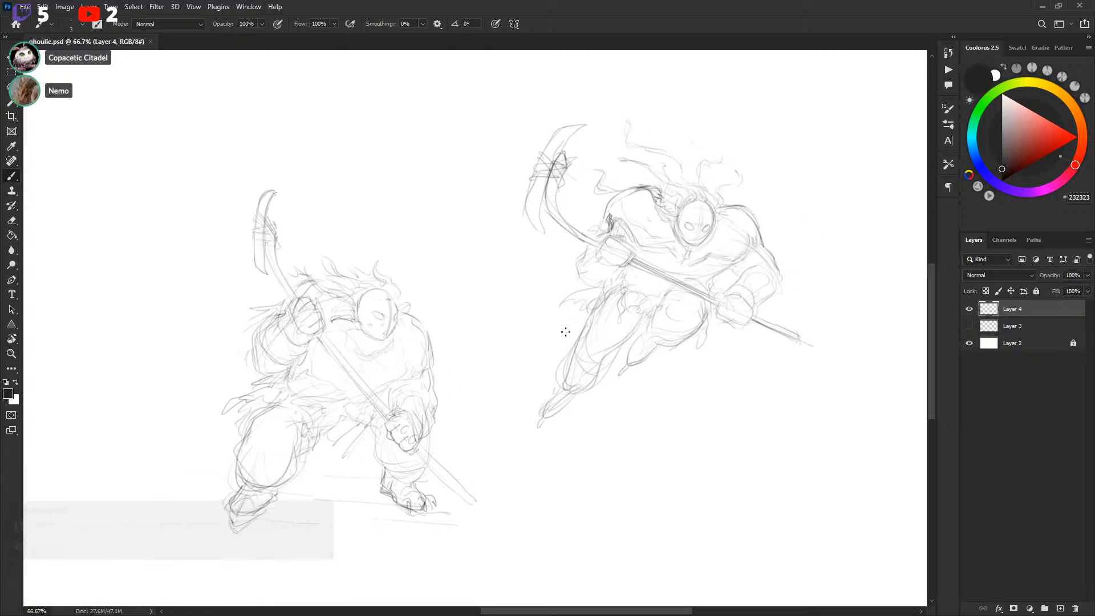
{"action": "mouse_move", "coordinate": [699, 324]}
{"action": "left_mouse_down"}
{"action": "mouse_move", "coordinate": [689, 325]}
{"action": "mouse_move", "coordinate": [731, 301]}
{"action": "left_mouse_up"}
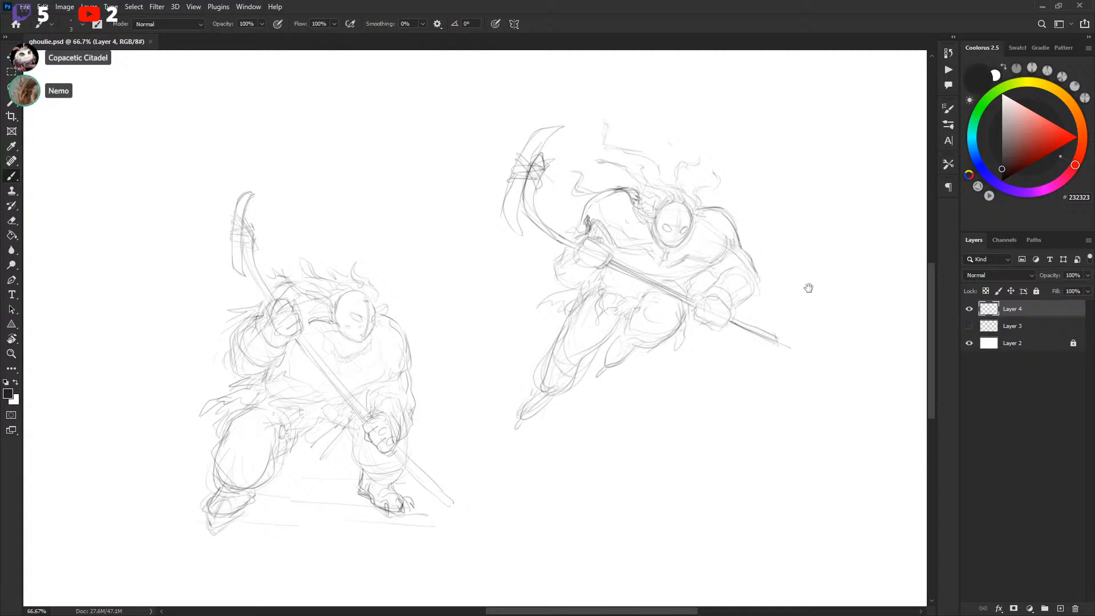
{"action": "left_click_drag", "start_coordinate": [810, 288], "coordinate": [797, 295]}
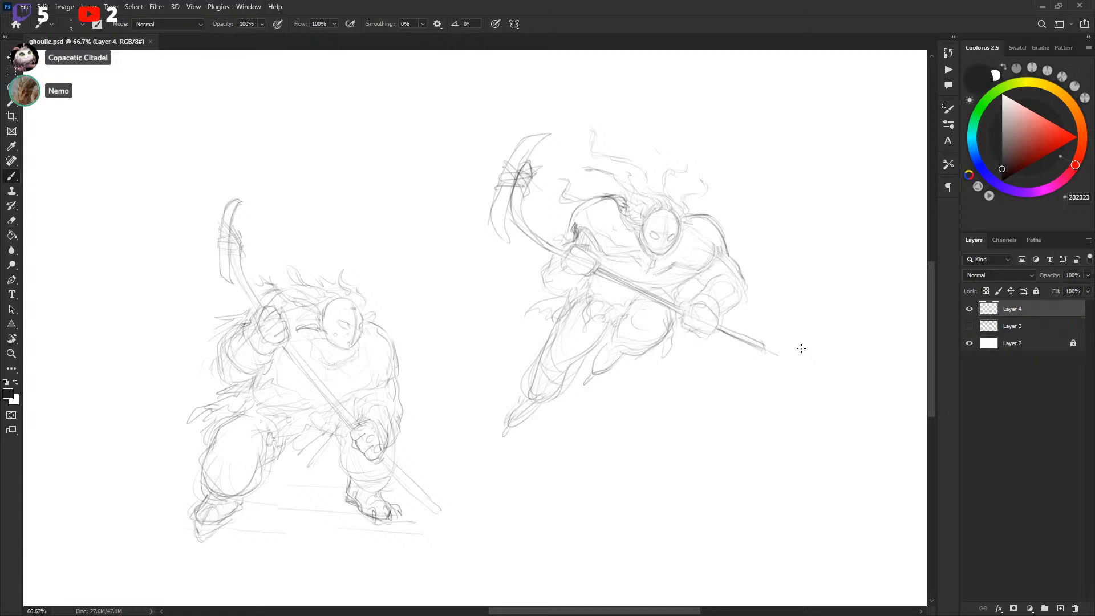
{"action": "mouse_move", "coordinate": [711, 298]}
{"action": "left_mouse_down"}
{"action": "mouse_move", "coordinate": [727, 295]}
{"action": "mouse_move", "coordinate": [732, 364]}
{"action": "left_mouse_up"}
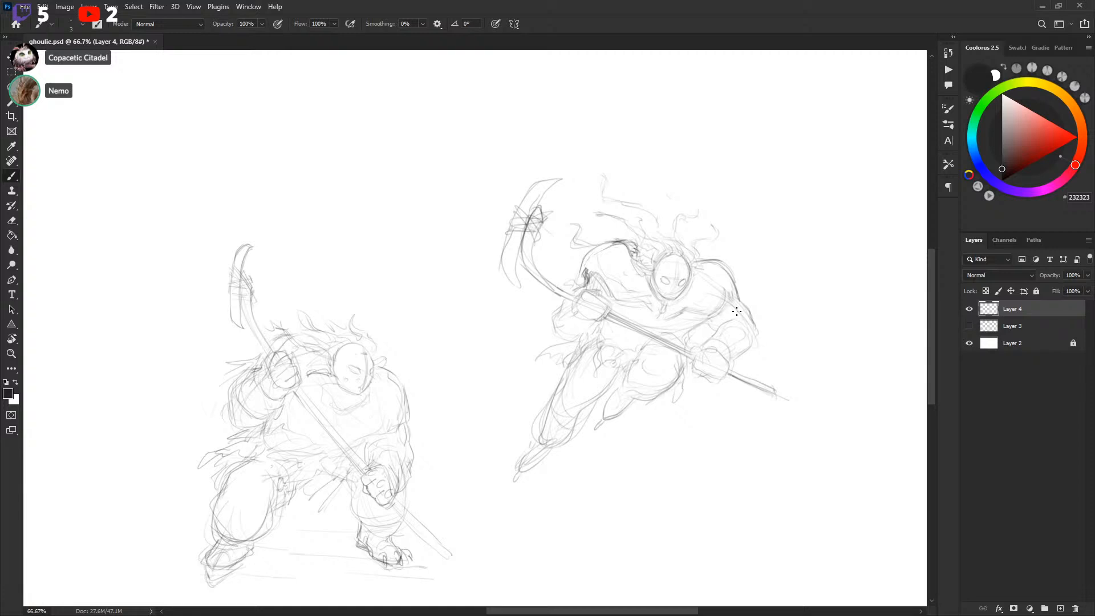
{"action": "mouse_move", "coordinate": [755, 301]}
{"action": "left_mouse_down"}
{"action": "mouse_move", "coordinate": [729, 323]}
{"action": "mouse_move", "coordinate": [733, 333]}
{"action": "left_mouse_up"}
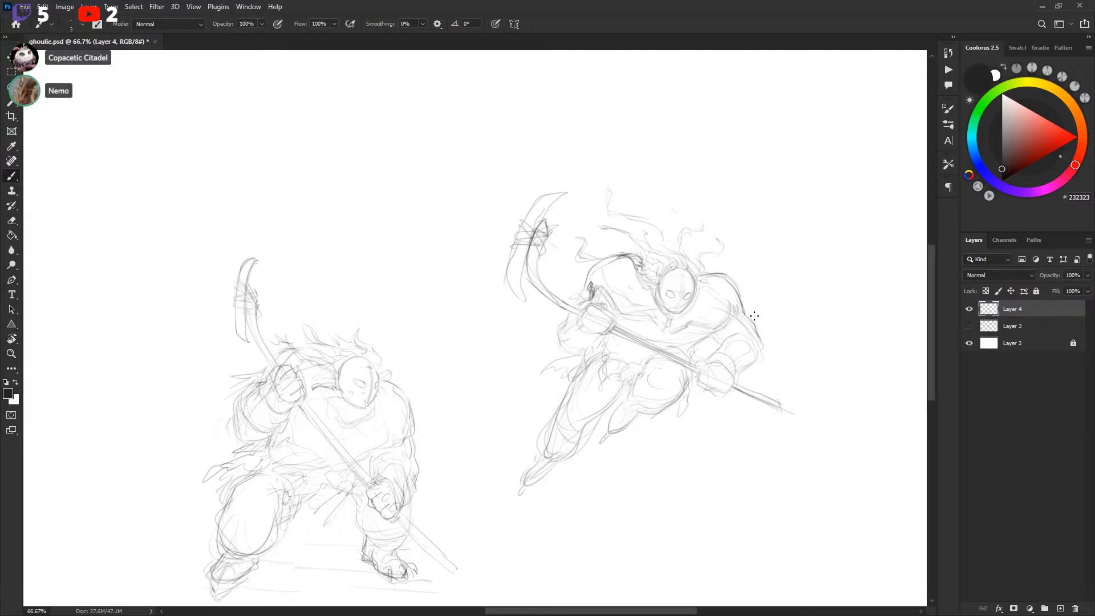
{"action": "mouse_move", "coordinate": [756, 311]}
{"action": "left_mouse_down"}
{"action": "mouse_move", "coordinate": [768, 292]}
{"action": "mouse_move", "coordinate": [747, 324]}
{"action": "left_mouse_up"}
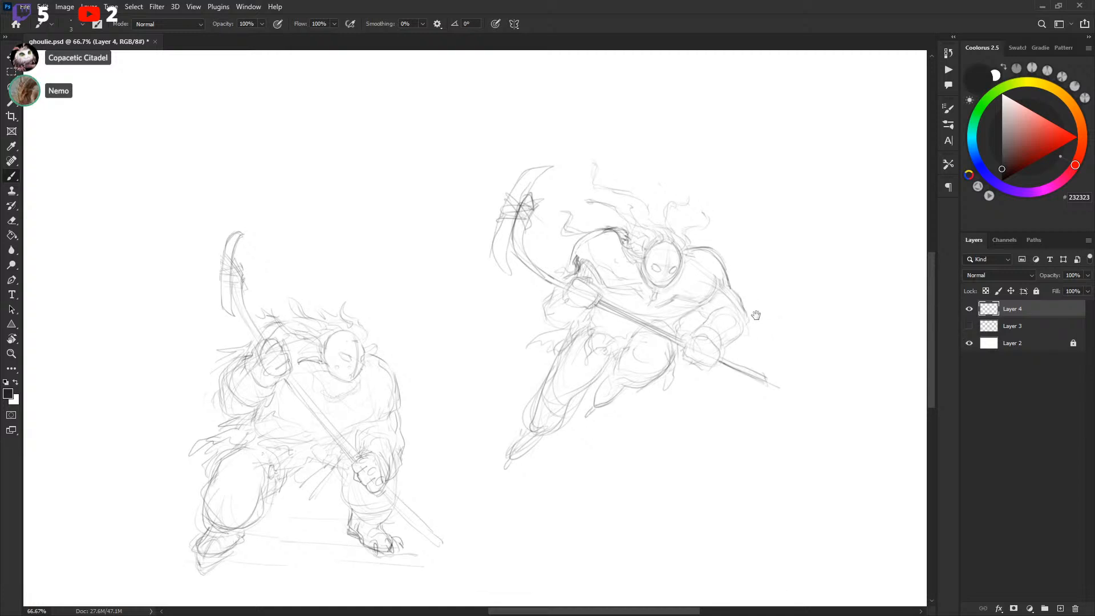
{"action": "left_click_drag", "start_coordinate": [757, 308], "coordinate": [770, 295]}
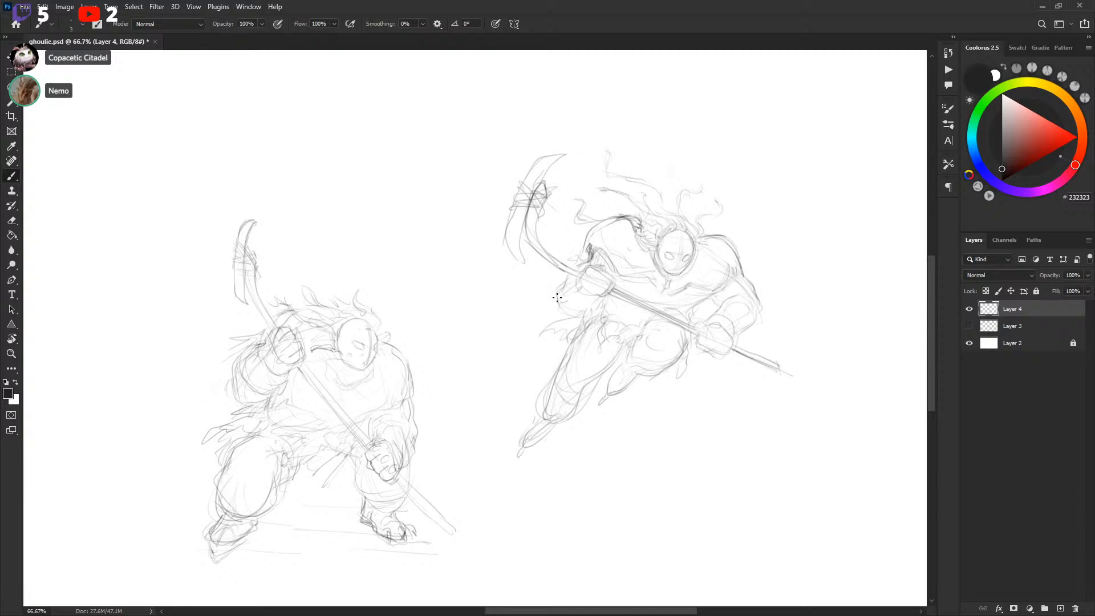
Duplicate the leaping player onto a new layer and move the copy below the original figure
{"action": "key", "text": "l"}
{"action": "mouse_move", "coordinate": [525, 503]}
{"action": "left_mouse_down"}
{"action": "mouse_move", "coordinate": [487, 176]}
{"action": "mouse_move", "coordinate": [516, 499]}
{"action": "left_mouse_up"}
{"action": "key", "text": "ctrl+d"}
{"action": "mouse_move", "coordinate": [717, 123]}
{"action": "left_mouse_down"}
{"action": "mouse_move", "coordinate": [502, 118]}
{"action": "mouse_move", "coordinate": [806, 457]}
{"action": "mouse_move", "coordinate": [750, 238]}
{"action": "left_mouse_up"}
{"action": "key", "text": "ctrl+j"}
{"action": "mouse_move", "coordinate": [775, 274]}
{"action": "left_mouse_down"}
{"action": "mouse_move", "coordinate": [775, 195]}
{"action": "mouse_move", "coordinate": [657, 484]}
{"action": "left_mouse_up"}
{"action": "key", "text": "v"}
{"action": "left_click_drag", "start_coordinate": [738, 375], "coordinate": [760, 194]}
{"action": "left_click_drag", "start_coordinate": [683, 322], "coordinate": [781, 306]}
{"action": "left_click_drag", "start_coordinate": [809, 237], "coordinate": [655, 280]}
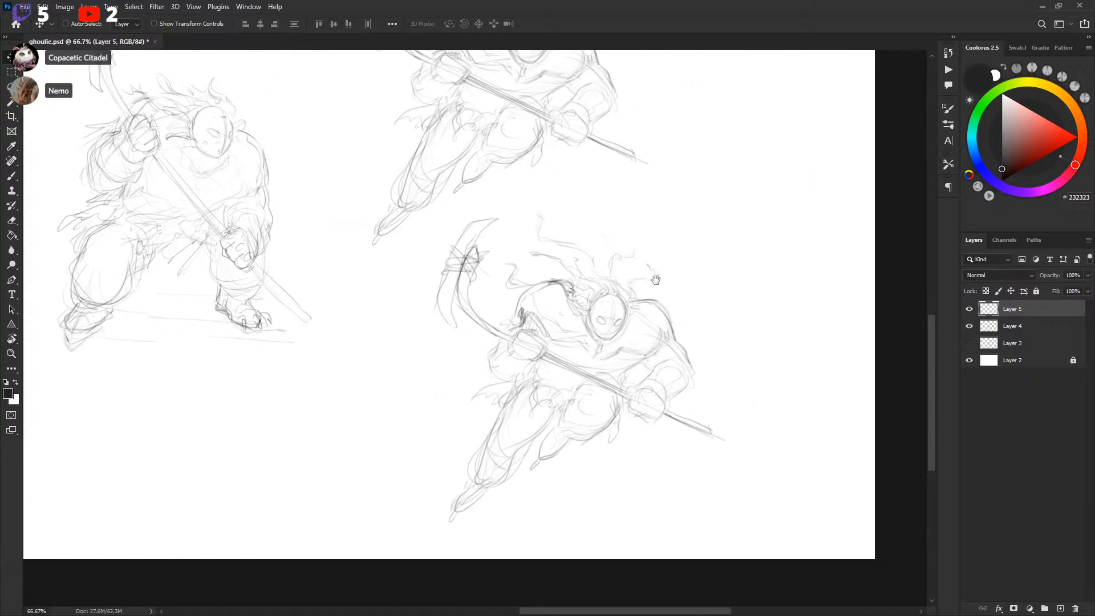
Sketch a round helmet over the duplicated player's head
{"action": "key", "text": "b"}
{"action": "key", "text": "ctrl+plus"}
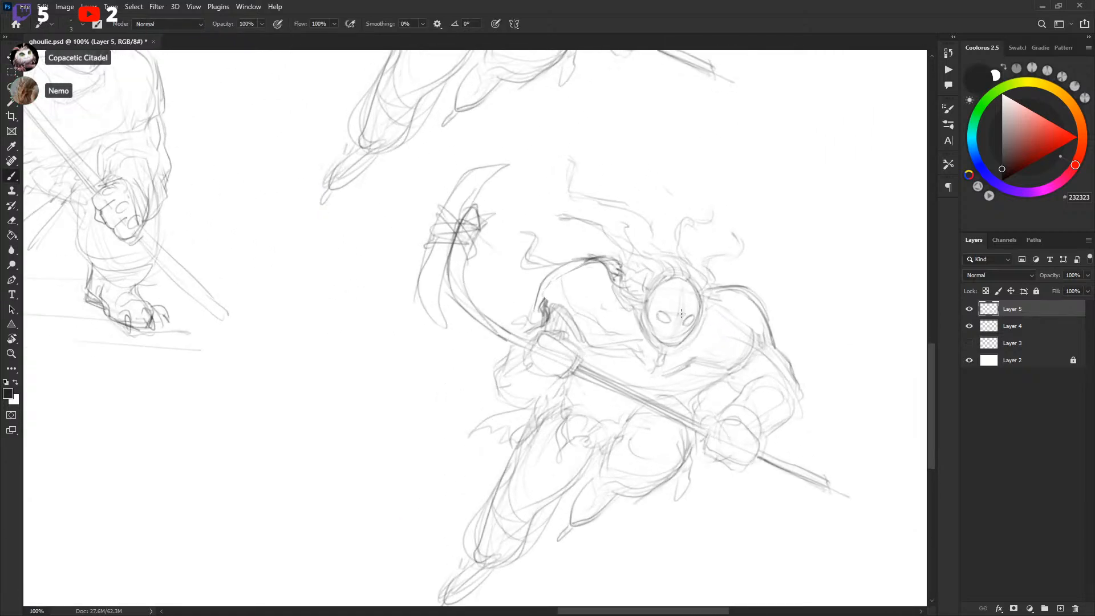
{"action": "mouse_move", "coordinate": [650, 297]}
{"action": "left_mouse_down"}
{"action": "mouse_move", "coordinate": [686, 316]}
{"action": "mouse_move", "coordinate": [701, 308]}
{"action": "mouse_move", "coordinate": [694, 315]}
{"action": "left_mouse_up"}
{"action": "key", "text": "l"}
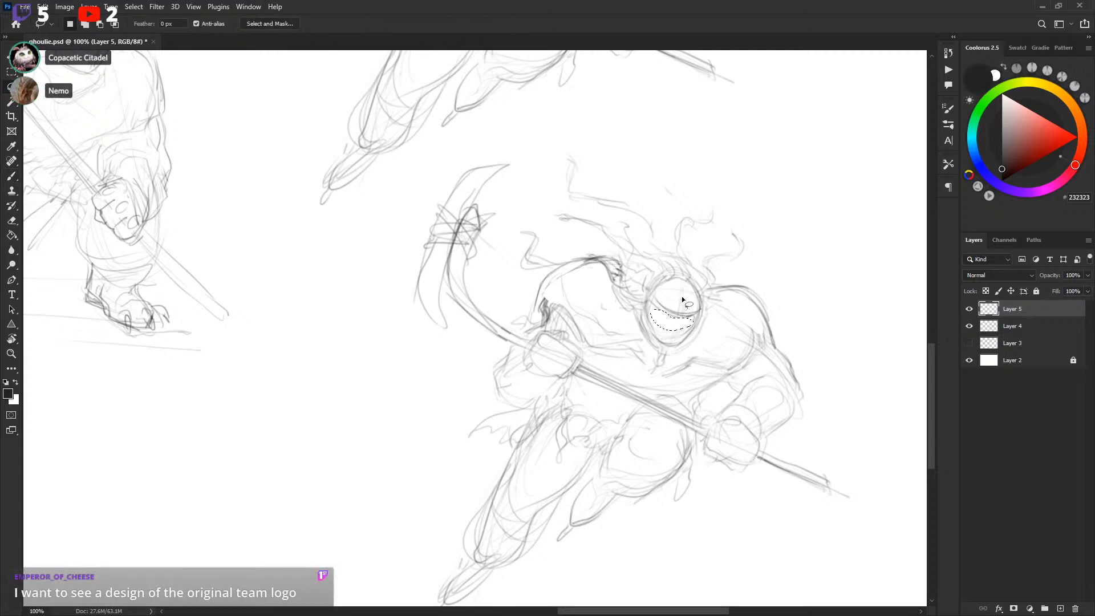
{"action": "key", "text": "ctrl+d"}
{"action": "key", "text": "b"}
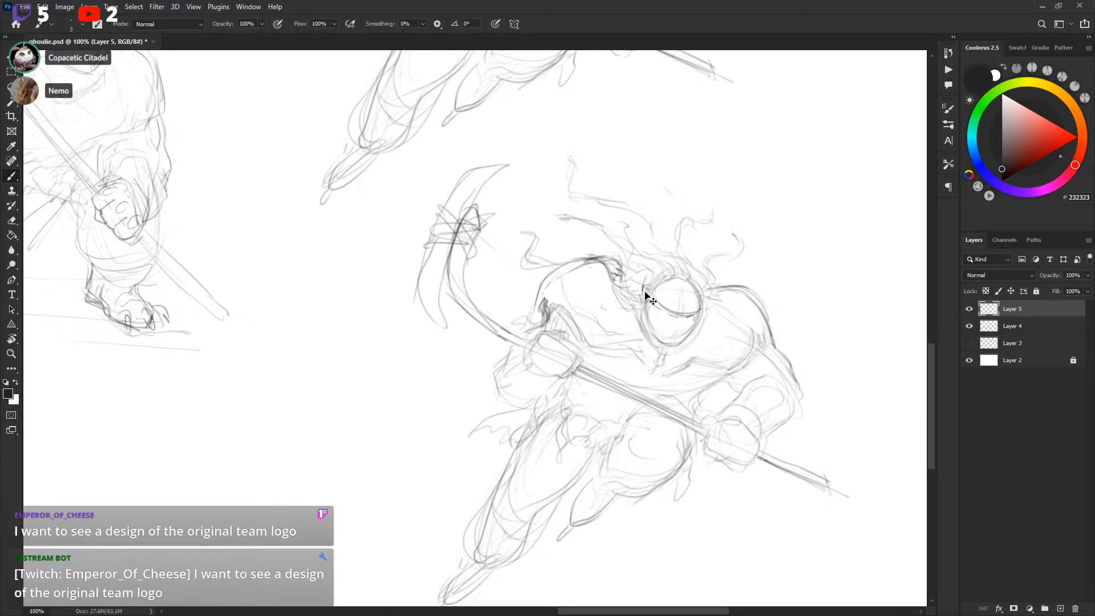
{"action": "mouse_move", "coordinate": [659, 270]}
{"action": "left_mouse_down"}
{"action": "mouse_move", "coordinate": [694, 278]}
{"action": "mouse_move", "coordinate": [675, 264]}
{"action": "mouse_move", "coordinate": [709, 308]}
{"action": "left_mouse_up"}
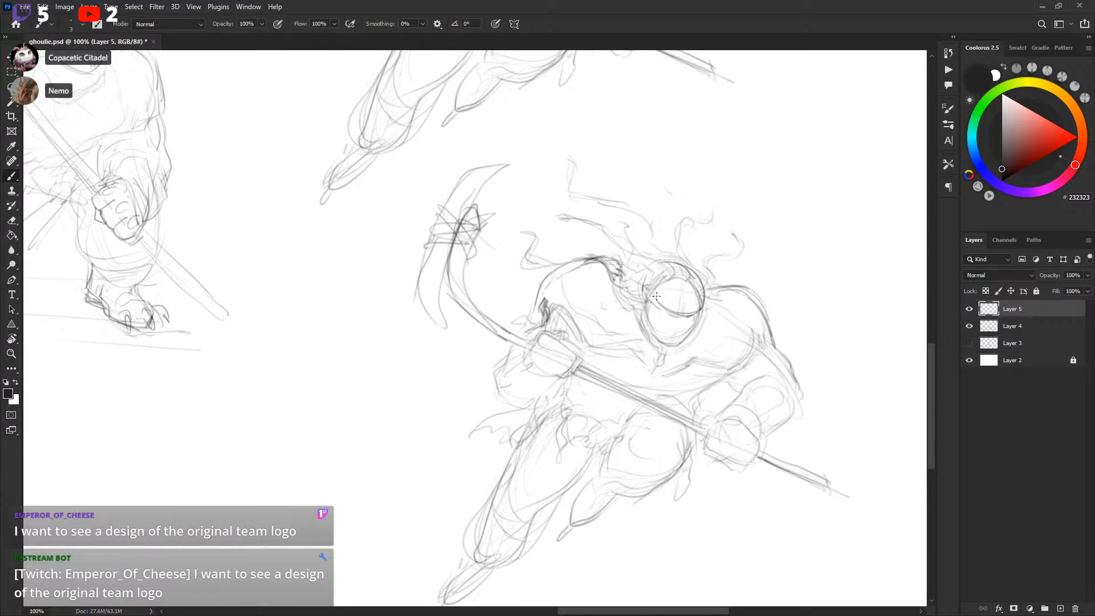
{"action": "key", "text": "l"}
{"action": "mouse_move", "coordinate": [679, 267]}
{"action": "left_mouse_down"}
{"action": "mouse_move", "coordinate": [704, 304]}
{"action": "mouse_move", "coordinate": [703, 293]}
{"action": "left_mouse_up"}
{"action": "key", "text": "ctrl+d"}
{"action": "key", "text": "b"}
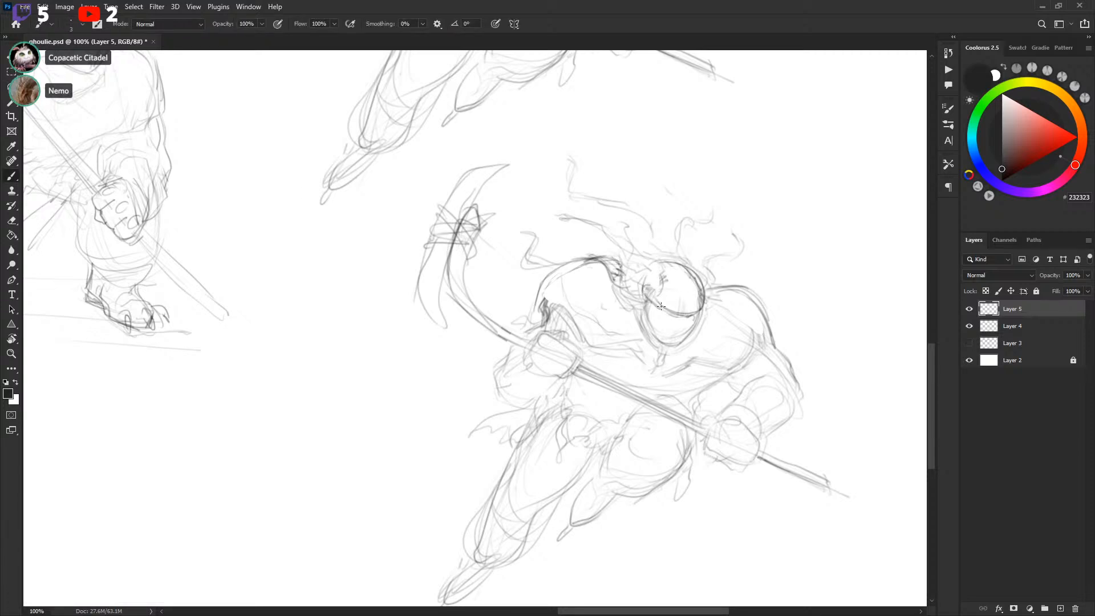
Draw a skull face with a visor band under the copy's helmet
{"action": "scroll", "coordinate": [656, 288], "scroll_direction": "down", "scroll_amount": 2}
{"action": "left_click_drag", "start_coordinate": [653, 283], "coordinate": [662, 292]}
{"action": "key", "text": "ctrl+z"}
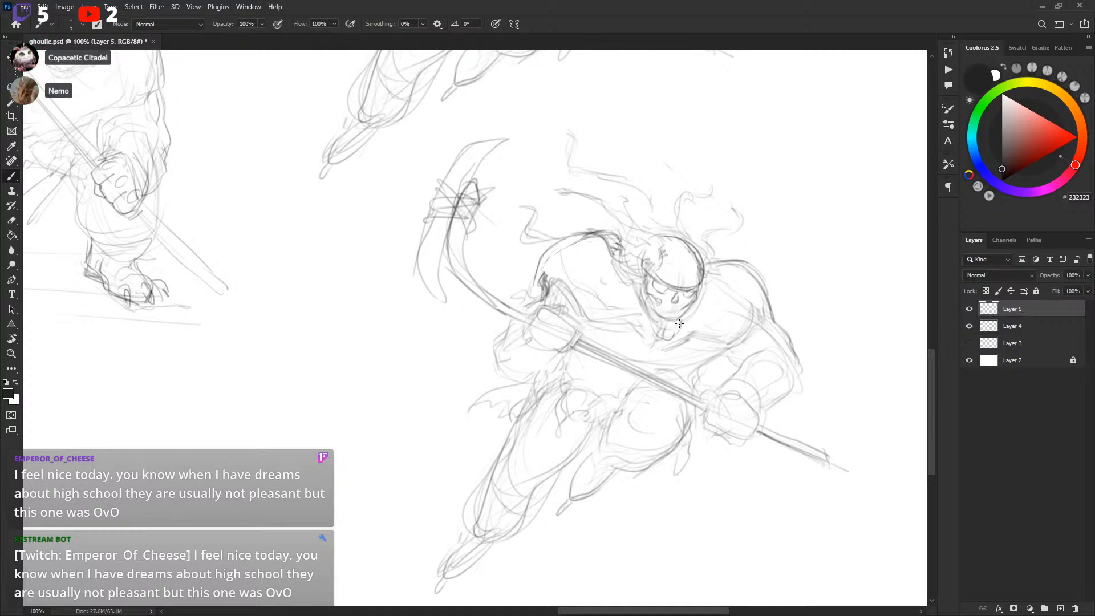
{"action": "left_click_drag", "start_coordinate": [656, 324], "coordinate": [683, 326]}
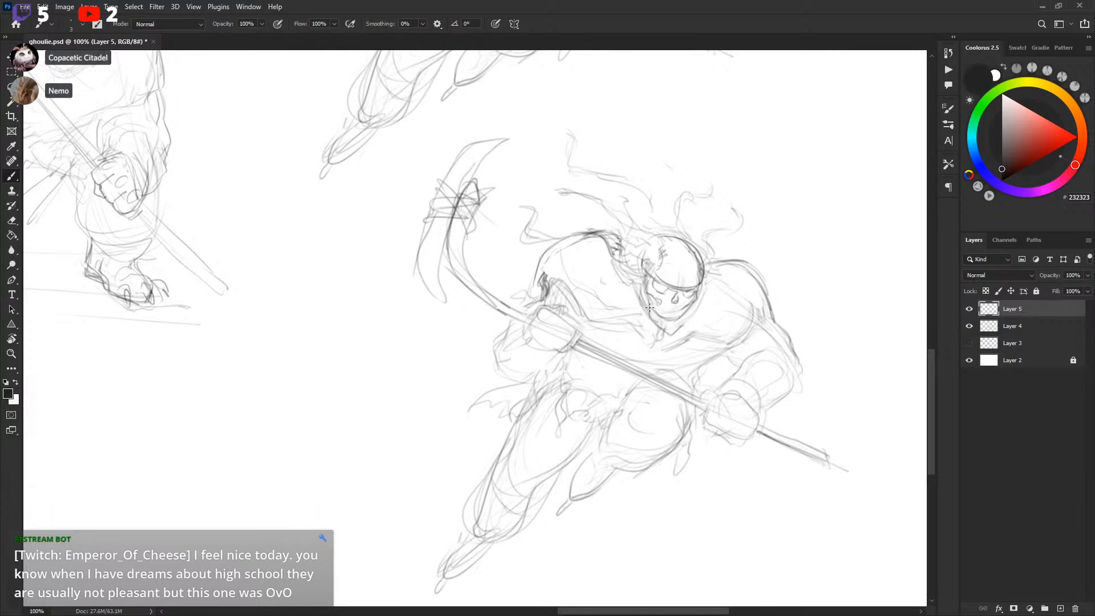
{"action": "left_click_drag", "start_coordinate": [774, 241], "coordinate": [709, 303]}
{"action": "left_click_drag", "start_coordinate": [614, 349], "coordinate": [630, 353]}
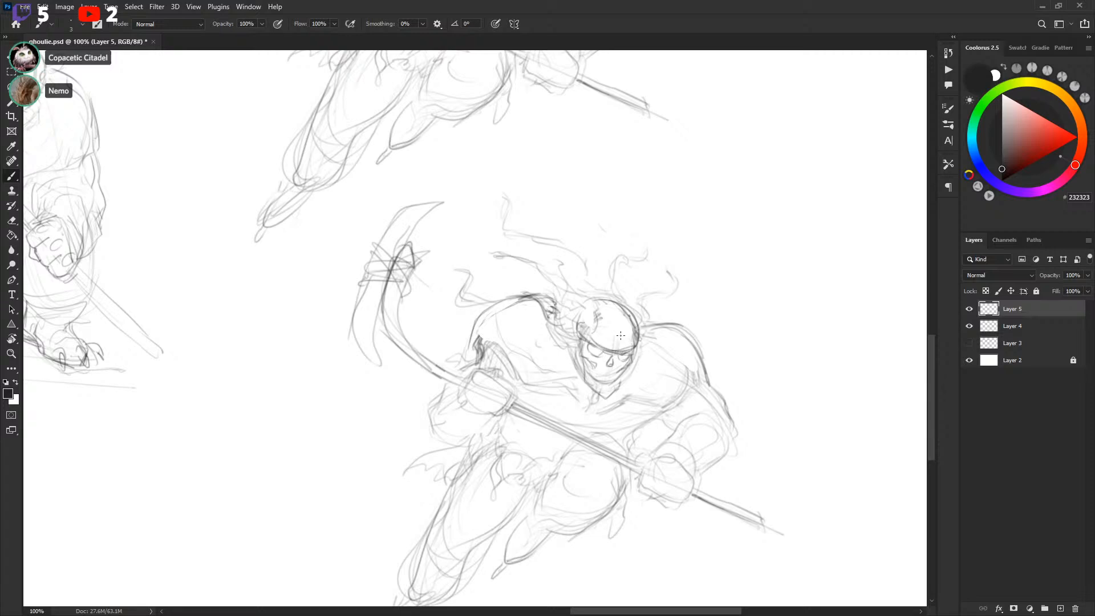
{"action": "mouse_move", "coordinate": [689, 347]}
{"action": "left_mouse_down"}
{"action": "mouse_move", "coordinate": [711, 323]}
{"action": "mouse_move", "coordinate": [657, 335]}
{"action": "mouse_move", "coordinate": [624, 318]}
{"action": "mouse_move", "coordinate": [631, 297]}
{"action": "left_mouse_up"}
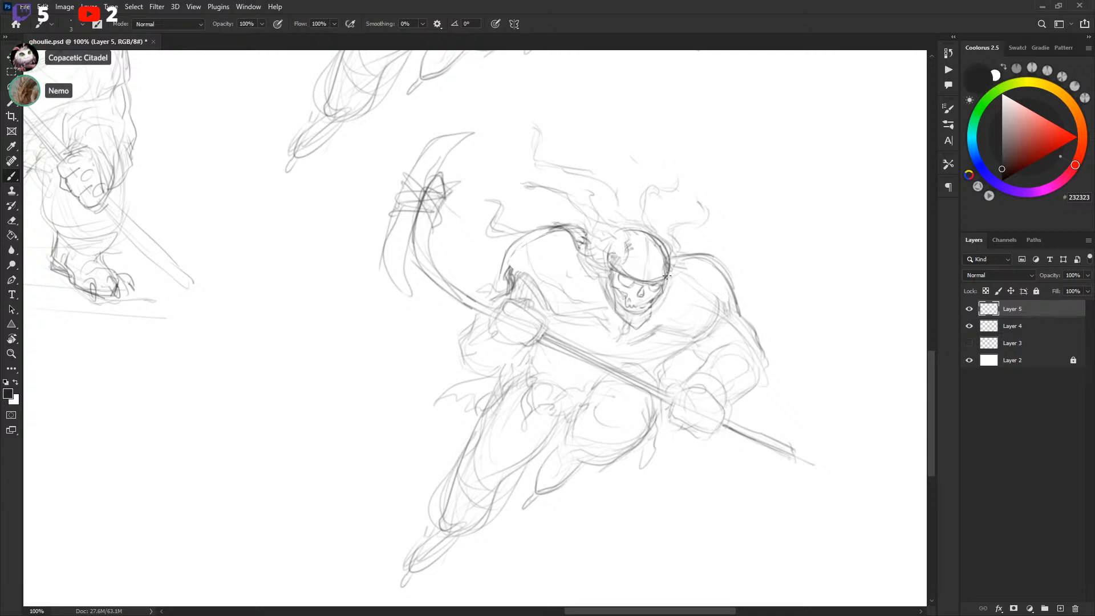
Clean stray lines around the helmet with white paint and delete a lasso-selected patch
{"action": "key", "text": "x"}
{"action": "mouse_move", "coordinate": [639, 283]}
{"action": "left_mouse_down"}
{"action": "mouse_move", "coordinate": [667, 273]}
{"action": "mouse_move", "coordinate": [647, 236]}
{"action": "left_mouse_up"}
{"action": "key", "text": "x"}
{"action": "key", "text": "x"}
{"action": "key", "text": "l"}
{"action": "key", "text": "Delete"}
{"action": "key", "text": "ctrl+d"}
{"action": "key", "text": "b"}
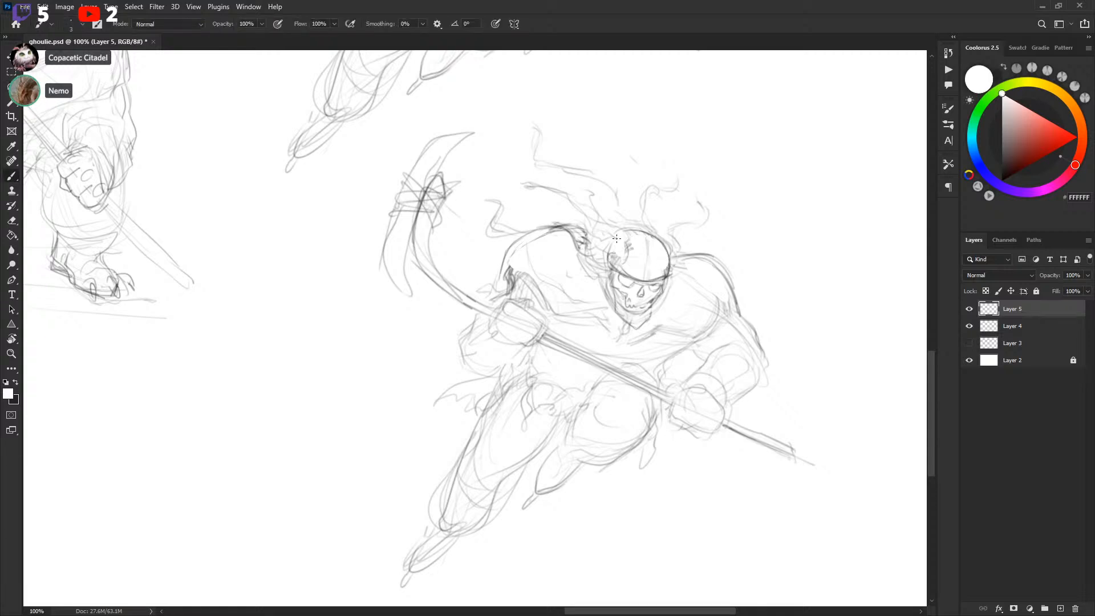
{"action": "key", "text": "x"}
{"action": "left_click_drag", "start_coordinate": [626, 233], "coordinate": [664, 241]}
{"action": "key", "text": "x"}
{"action": "key", "text": "x"}
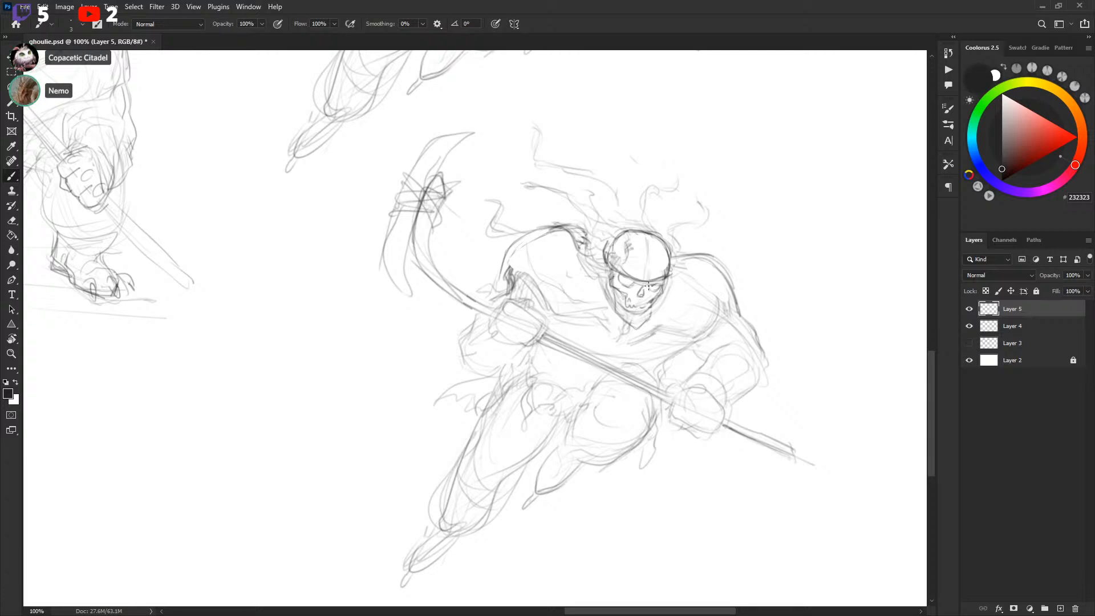
Review the duplicated player alongside the other sketches at a smaller zoom
{"action": "key", "text": "x"}
{"action": "key", "text": "x"}
{"action": "key", "text": "x"}
{"action": "key", "text": "x"}
{"action": "key", "text": "ctrl+minus"}
{"action": "mouse_move", "coordinate": [748, 238]}
{"action": "left_mouse_down"}
{"action": "mouse_move", "coordinate": [762, 374]}
{"action": "mouse_move", "coordinate": [813, 309]}
{"action": "mouse_move", "coordinate": [814, 272]}
{"action": "mouse_move", "coordinate": [779, 283]}
{"action": "mouse_move", "coordinate": [749, 262]}
{"action": "mouse_move", "coordinate": [715, 264]}
{"action": "left_mouse_up"}
{"action": "key", "text": "ctrl+plus"}
{"action": "key", "text": "l"}
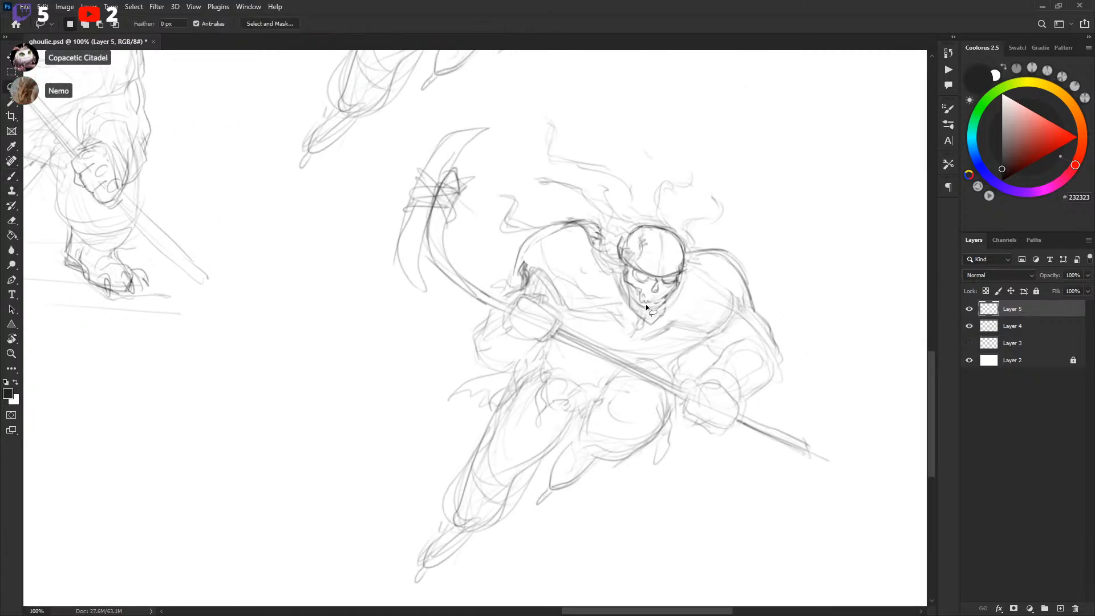
{"action": "left_click_drag", "start_coordinate": [664, 323], "coordinate": [668, 308]}
{"action": "key", "text": "b"}
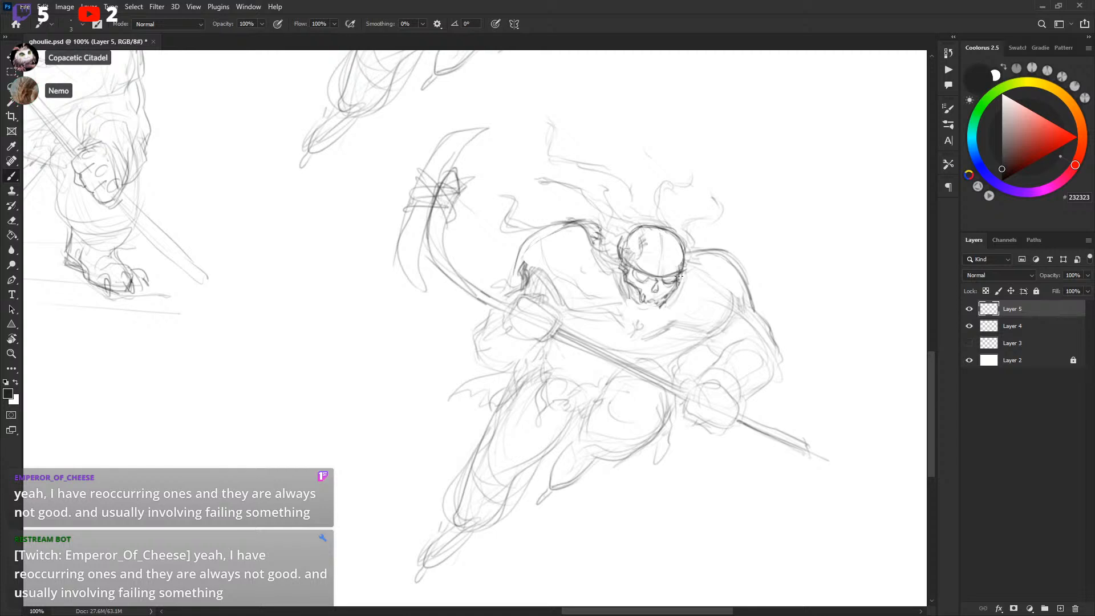
{"action": "key", "text": "x"}
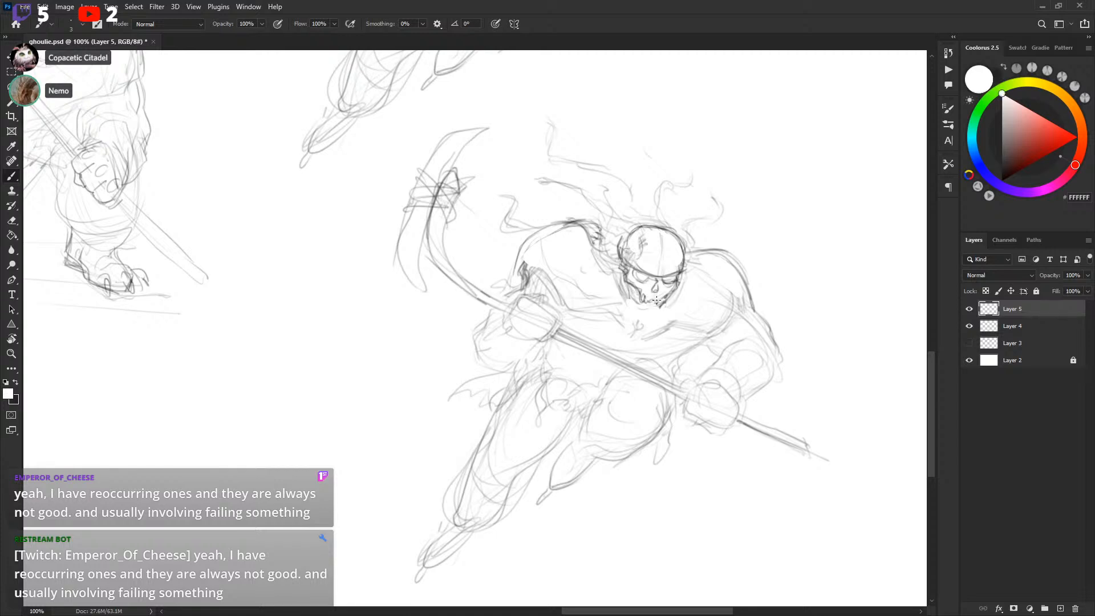
{"action": "key", "text": "x"}
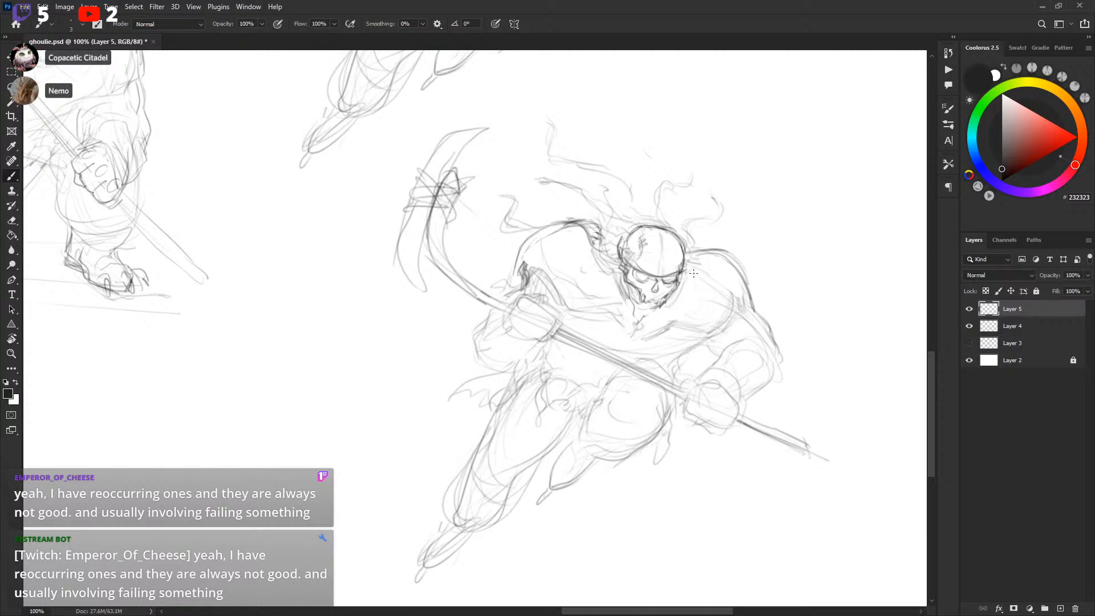
{"action": "scroll", "coordinate": [689, 269], "scroll_direction": "down", "scroll_amount": 5}
{"action": "left_click_drag", "start_coordinate": [660, 293], "coordinate": [696, 333]}
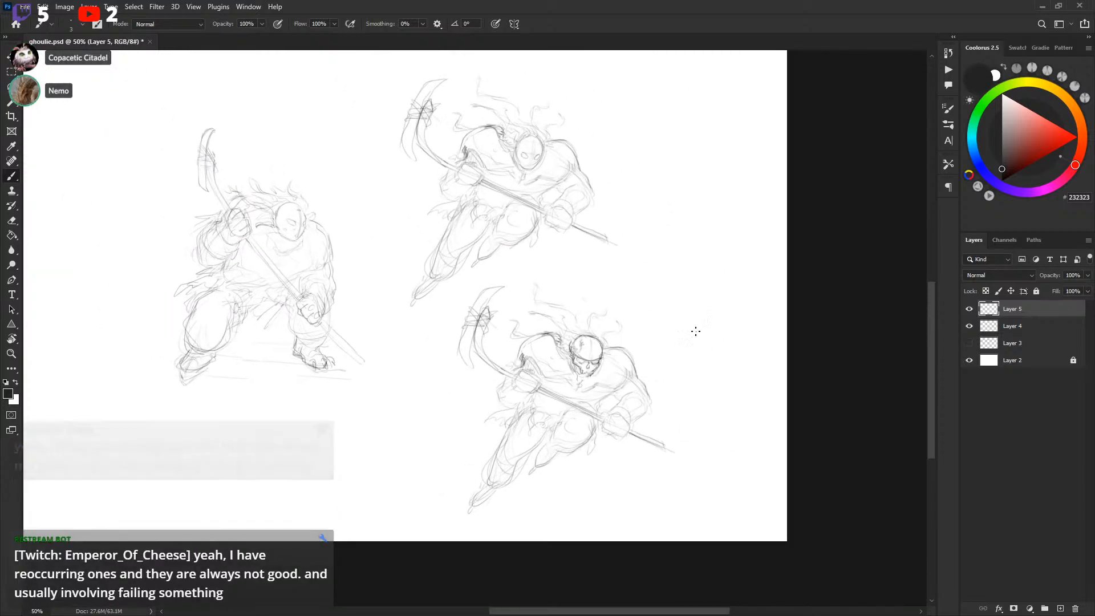
{"action": "scroll", "coordinate": [687, 323], "scroll_direction": "up", "scroll_amount": 2}
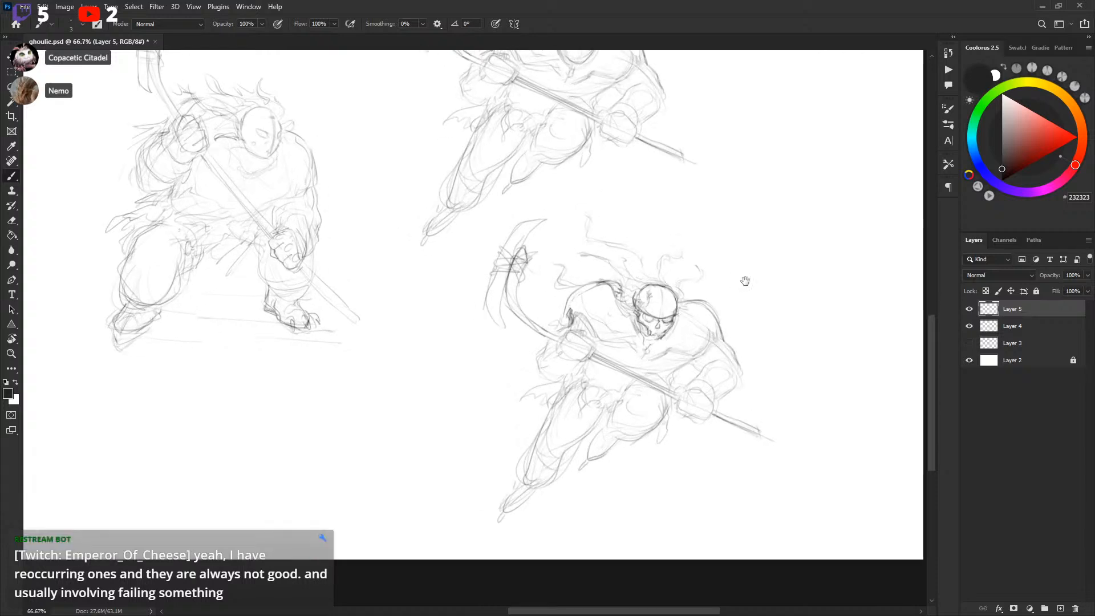
Darken the helmeted player's eye socket with a short brush stroke
{"action": "key", "text": "ctrl+plus"}
{"action": "left_click_drag", "start_coordinate": [805, 244], "coordinate": [554, 510]}
{"action": "left_click_drag", "start_coordinate": [583, 447], "coordinate": [700, 277]}
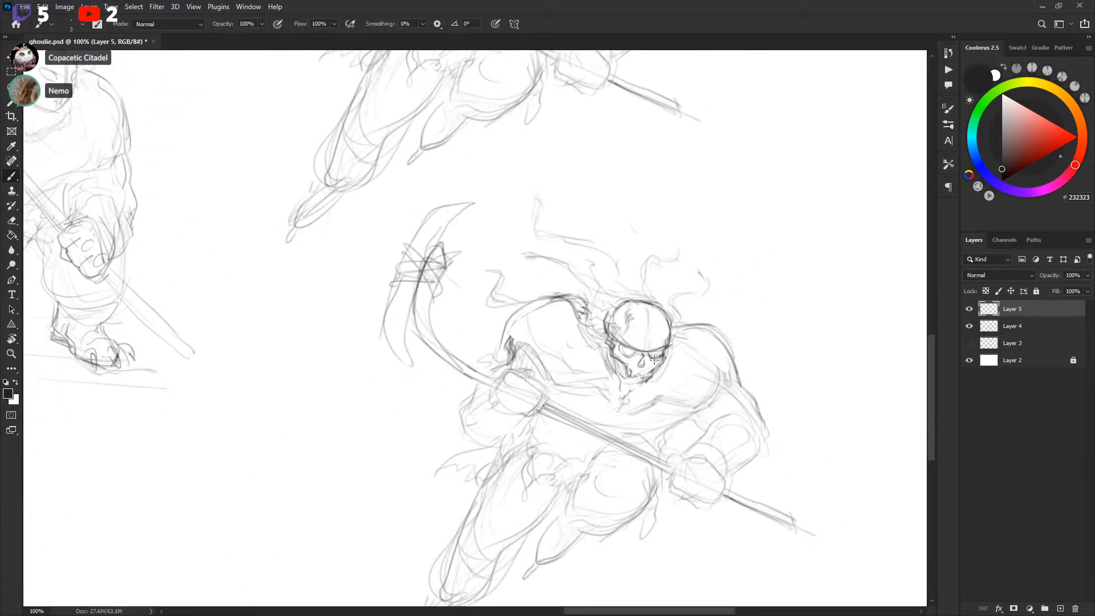
{"action": "key", "text": "l"}
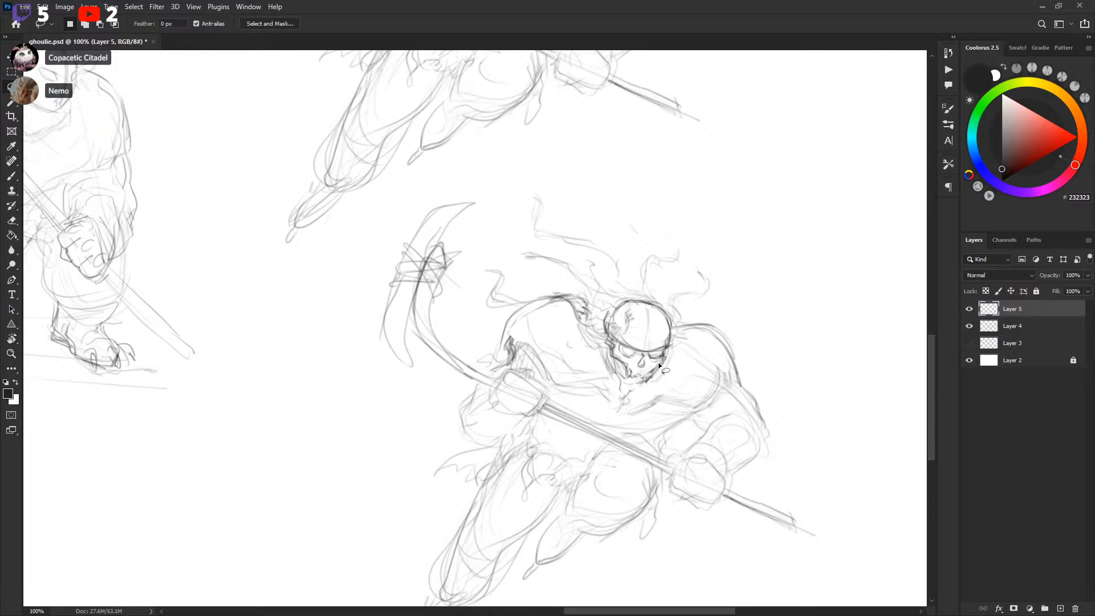
{"action": "key", "text": "b"}
{"action": "key", "text": "x"}
{"action": "key", "text": "x"}
{"action": "key", "text": "x"}
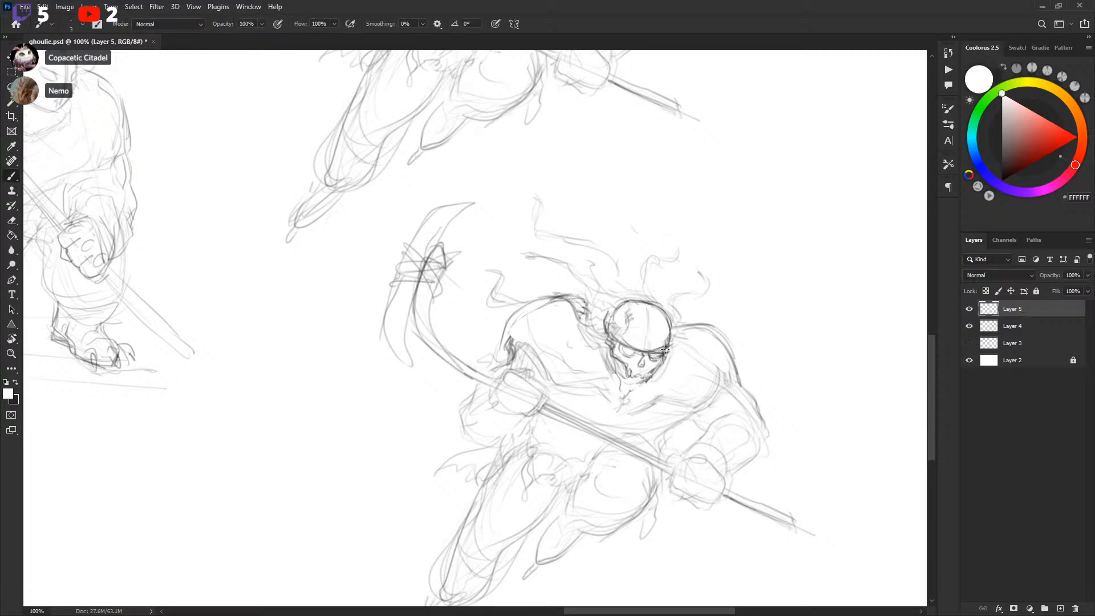
{"action": "key", "text": "x"}
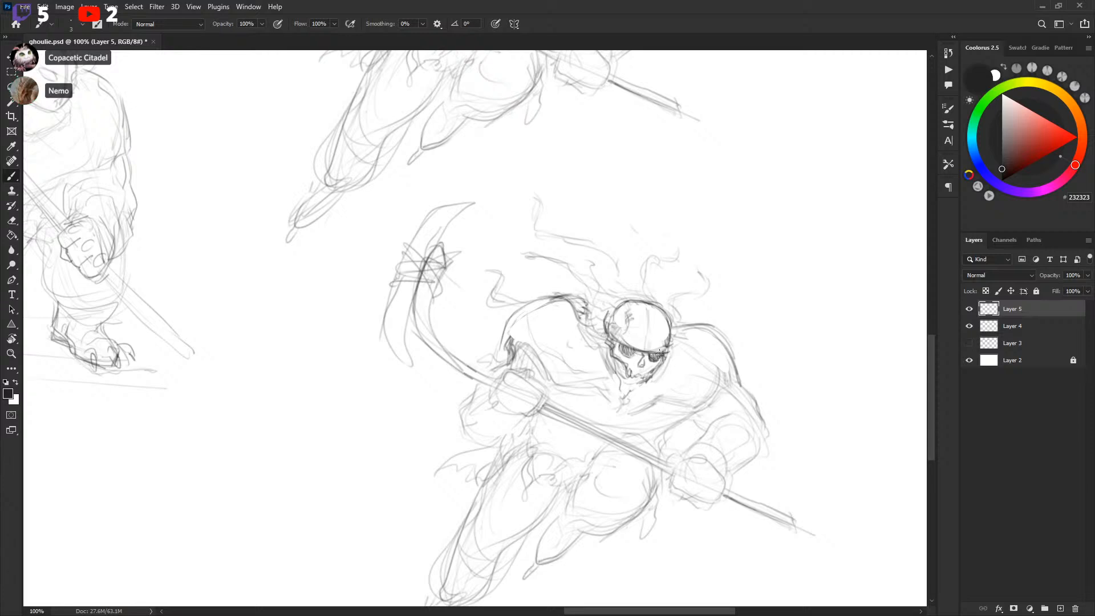
{"action": "left_click_drag", "start_coordinate": [678, 330], "coordinate": [684, 322]}
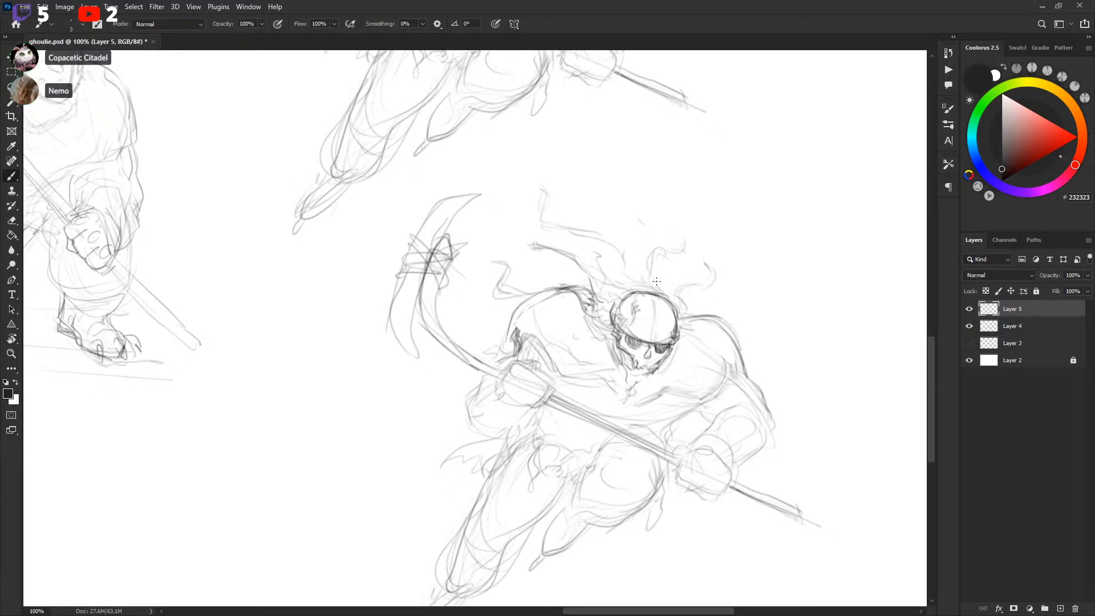
Sketch a pair of horns rising from the skull helmet
{"action": "mouse_move", "coordinate": [632, 301]}
{"action": "left_mouse_down"}
{"action": "mouse_move", "coordinate": [609, 297]}
{"action": "mouse_move", "coordinate": [627, 229]}
{"action": "mouse_move", "coordinate": [632, 306]}
{"action": "mouse_move", "coordinate": [672, 329]}
{"action": "mouse_move", "coordinate": [693, 305]}
{"action": "left_mouse_up"}
{"action": "mouse_move", "coordinate": [781, 311]}
{"action": "left_mouse_down"}
{"action": "mouse_move", "coordinate": [797, 245]}
{"action": "mouse_move", "coordinate": [806, 274]}
{"action": "left_mouse_up"}
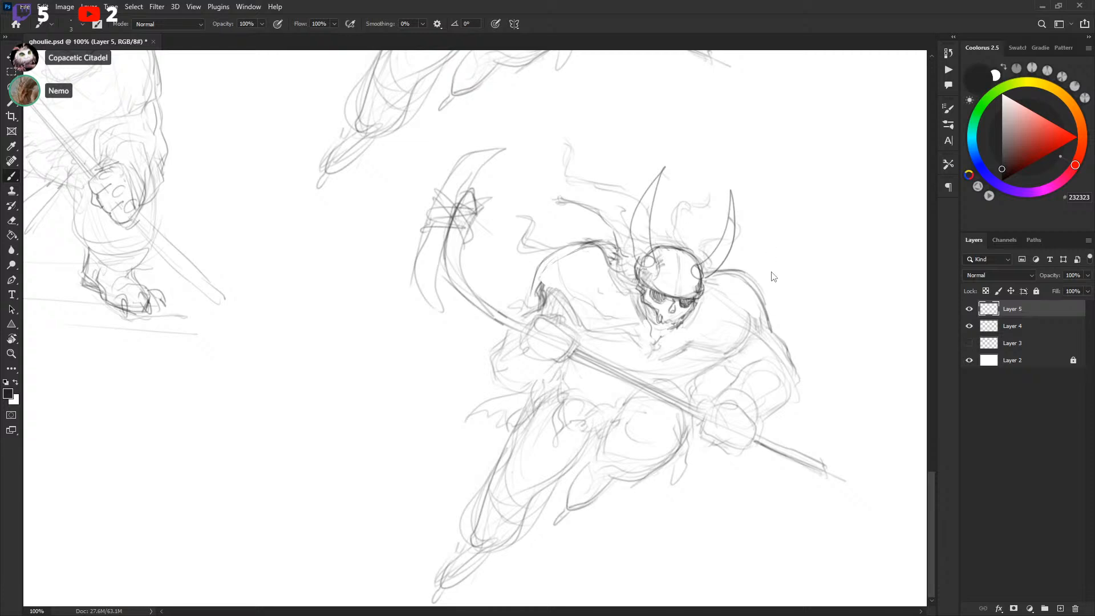
Open a new window of ghoulie.psd and zoom back in on the skull-helmeted player
{"action": "left_click", "coordinate": [256, 8]}
{"action": "mouse_move", "coordinate": [268, 21]}
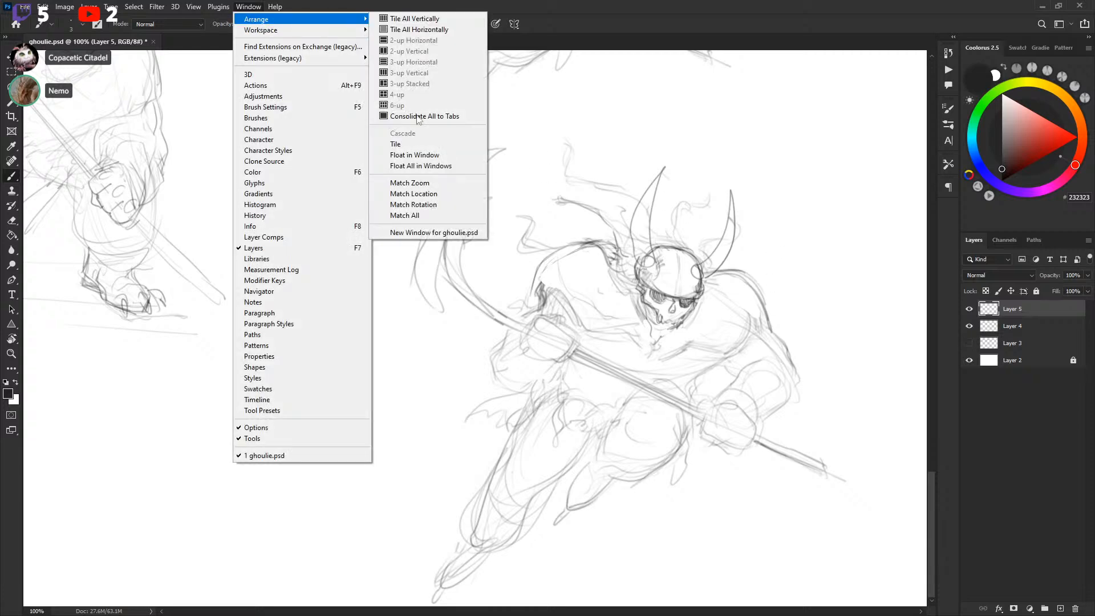
{"action": "left_click", "coordinate": [410, 231]}
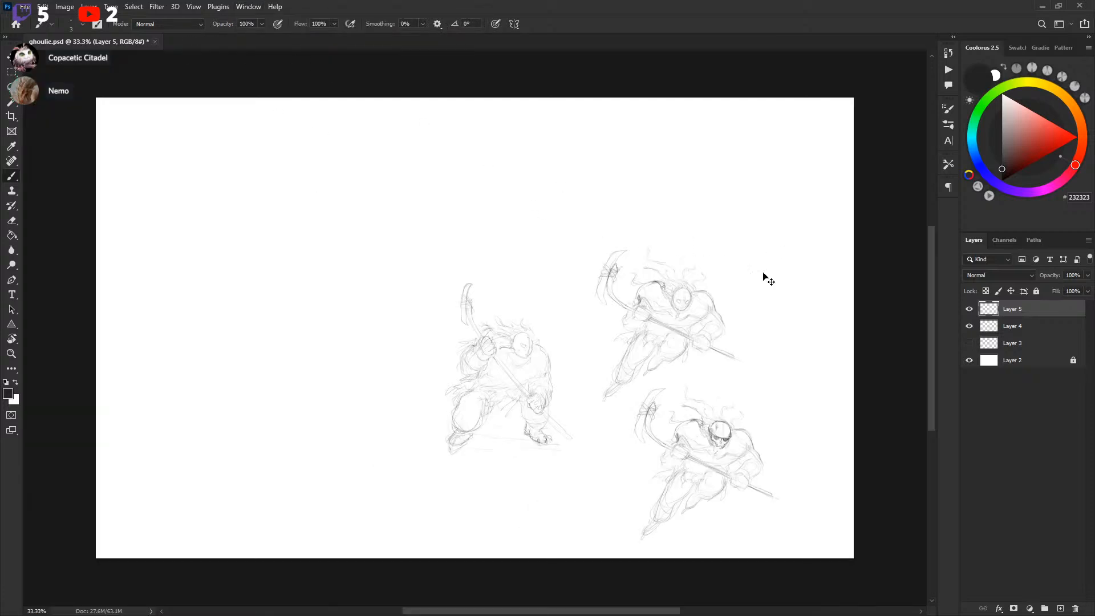
{"action": "key", "text": "ctrl+plus"}
{"action": "key", "text": "ctrl+plus"}
{"action": "left_click_drag", "start_coordinate": [748, 390], "coordinate": [374, 184]}
{"action": "mouse_move", "coordinate": [646, 223]}
{"action": "left_mouse_down"}
{"action": "mouse_move", "coordinate": [624, 320]}
{"action": "mouse_move", "coordinate": [650, 240]}
{"action": "left_mouse_up"}
{"action": "key", "text": "ctrl+plus"}
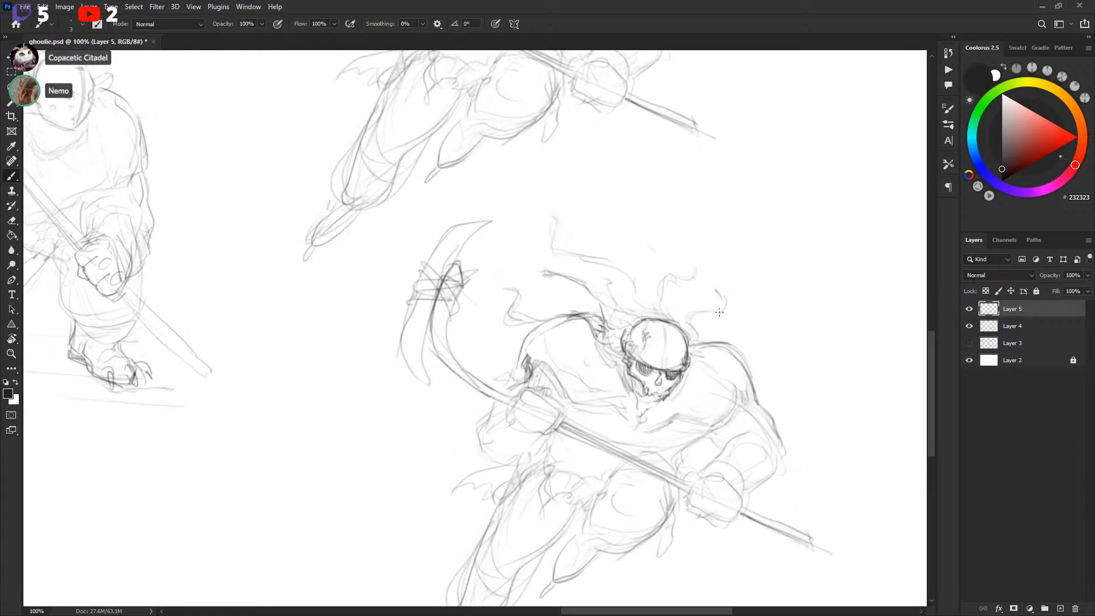
Add a few loose hair strands above the skull helmet
{"action": "left_click_drag", "start_coordinate": [718, 342], "coordinate": [721, 308]}
{"action": "left_click_drag", "start_coordinate": [745, 267], "coordinate": [738, 276]}
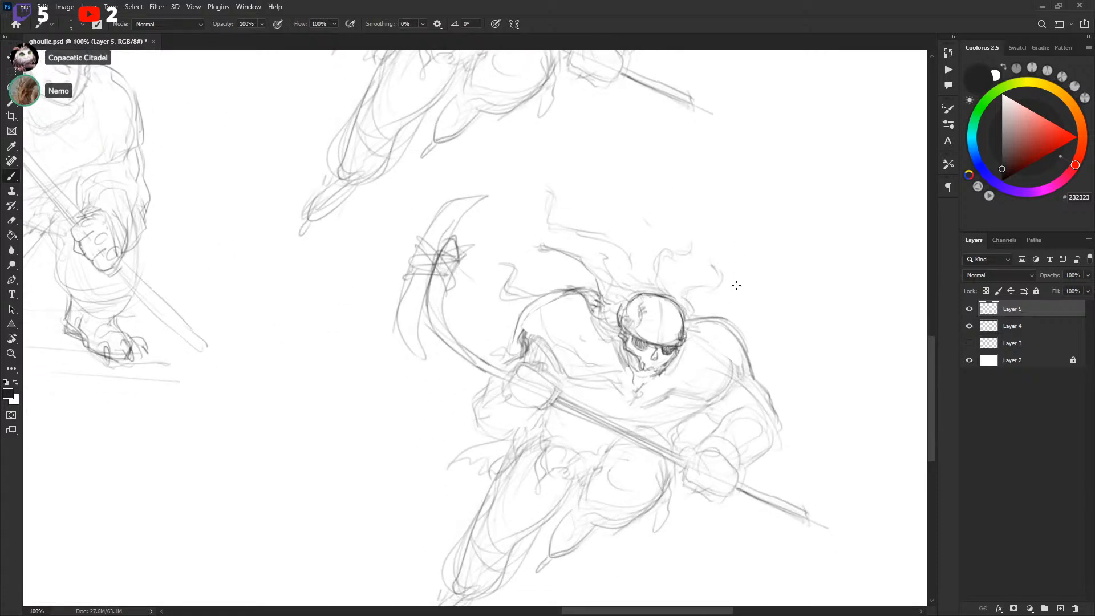
{"action": "mouse_move", "coordinate": [725, 326]}
{"action": "left_mouse_down"}
{"action": "mouse_move", "coordinate": [713, 322]}
{"action": "mouse_move", "coordinate": [684, 564]}
{"action": "mouse_move", "coordinate": [667, 399]}
{"action": "mouse_move", "coordinate": [680, 507]}
{"action": "mouse_move", "coordinate": [717, 339]}
{"action": "mouse_move", "coordinate": [710, 350]}
{"action": "mouse_move", "coordinate": [791, 253]}
{"action": "mouse_move", "coordinate": [740, 326]}
{"action": "mouse_move", "coordinate": [734, 357]}
{"action": "left_mouse_up"}
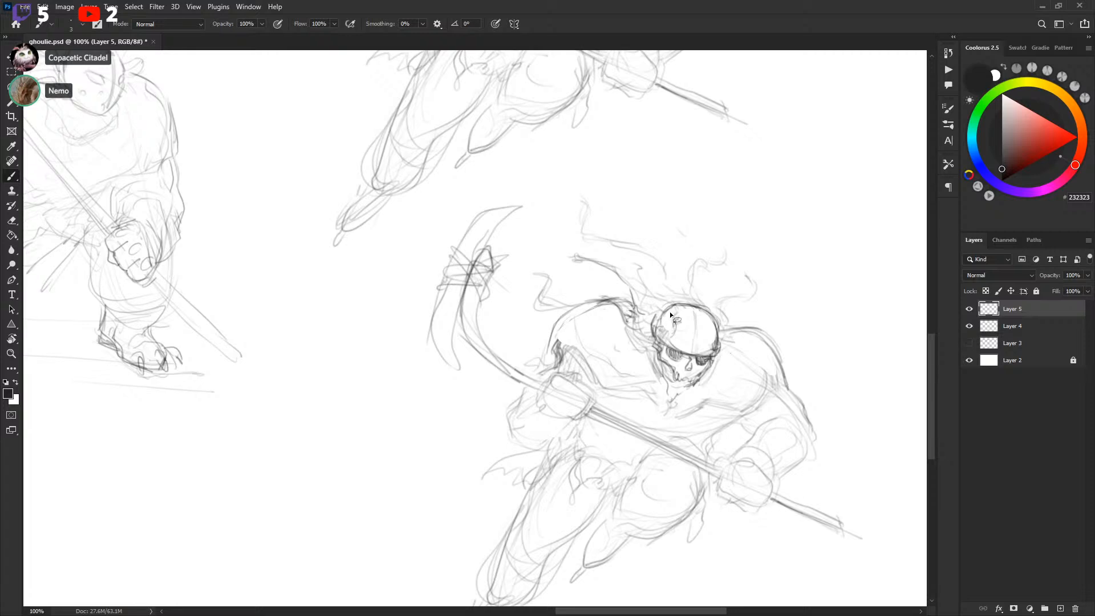
Lasso the skull helmet and nudge it slightly with Free Transform
{"action": "key", "text": "l"}
{"action": "mouse_move", "coordinate": [670, 304]}
{"action": "left_mouse_down"}
{"action": "mouse_move", "coordinate": [654, 326]}
{"action": "mouse_move", "coordinate": [690, 382]}
{"action": "left_mouse_up"}
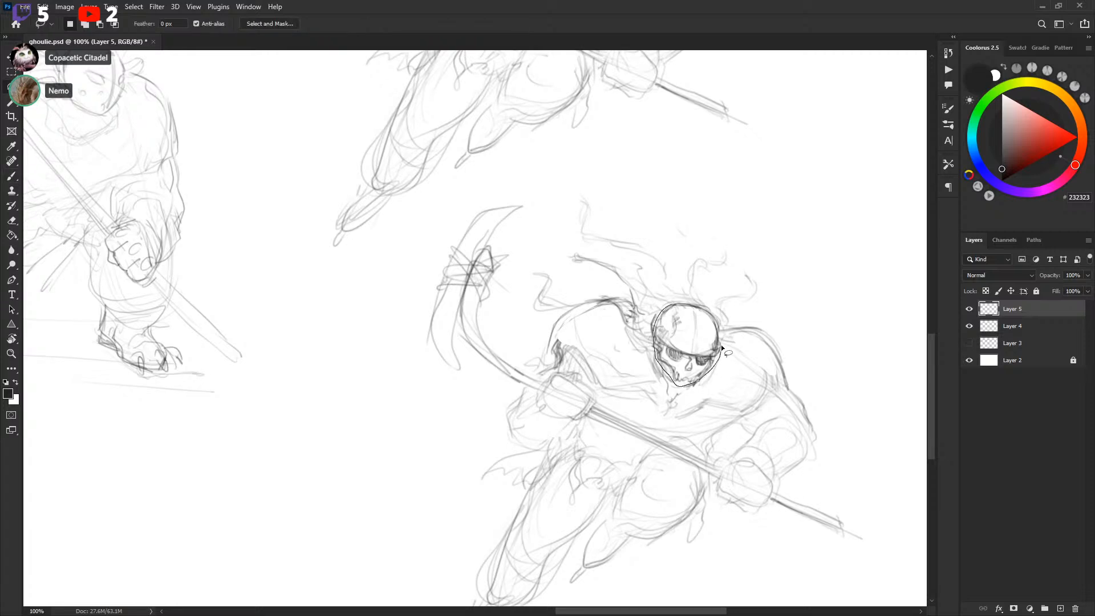
{"action": "left_click_drag", "start_coordinate": [707, 309], "coordinate": [708, 310]}
{"action": "key", "text": "ctrl+t"}
{"action": "left_click_drag", "start_coordinate": [722, 381], "coordinate": [708, 369]}
{"action": "key", "text": "Return"}
{"action": "key", "text": "b"}
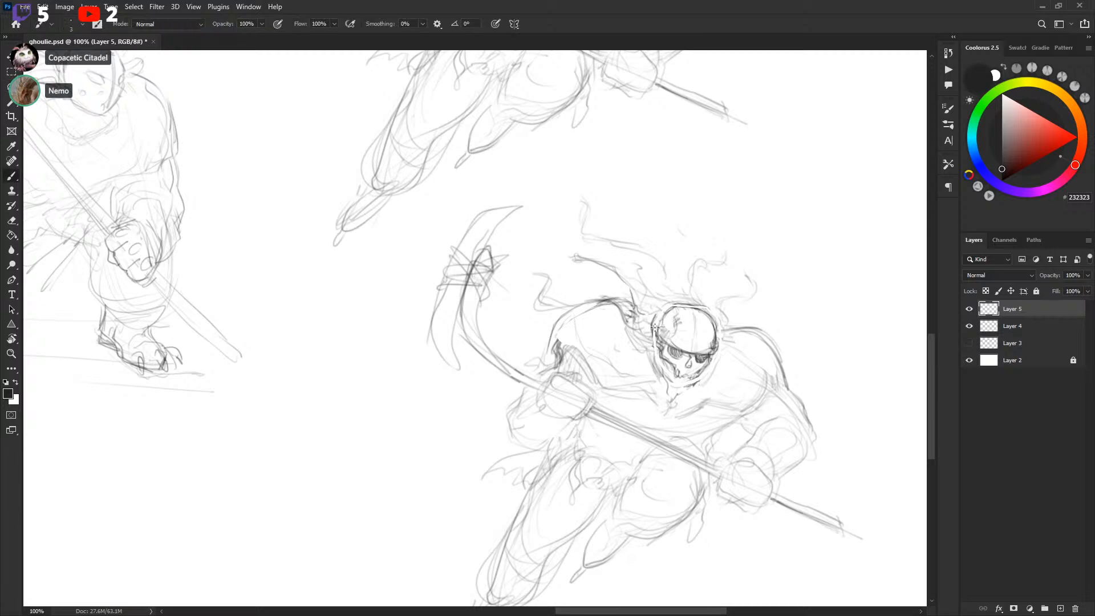
Redraw a stroke on the skull's jaw and zoom in to 200% on the face
{"action": "left_click_drag", "start_coordinate": [682, 301], "coordinate": [662, 311]}
{"action": "scroll", "coordinate": [738, 348], "scroll_direction": "down", "scroll_amount": 2}
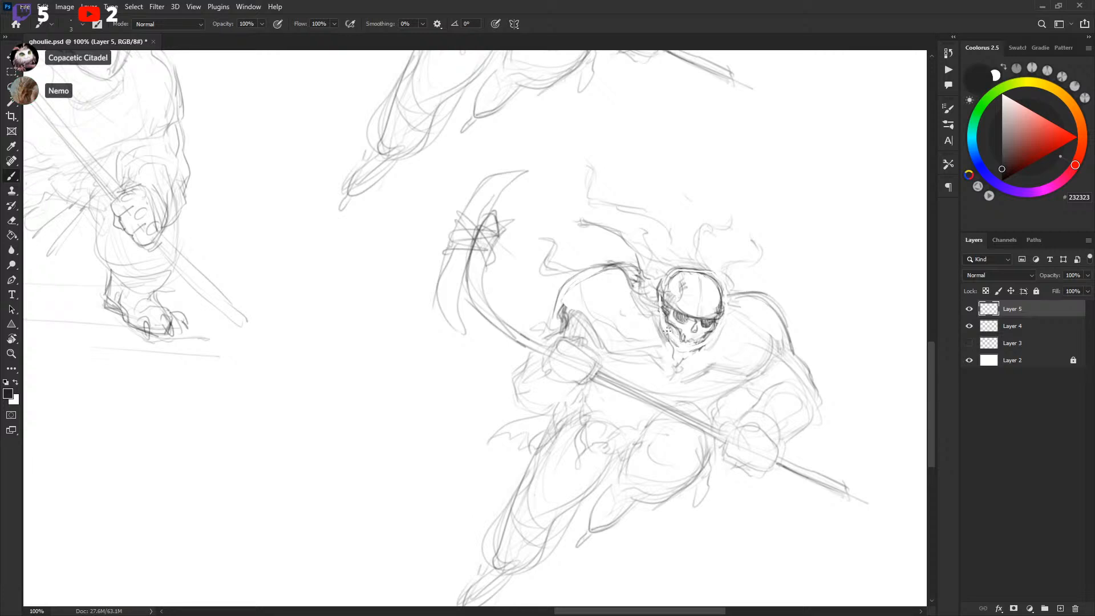
{"action": "key", "text": "ctrl+z"}
{"action": "left_click_drag", "start_coordinate": [666, 325], "coordinate": [679, 348]}
{"action": "key", "text": "ctrl+minus"}
{"action": "left_click_drag", "start_coordinate": [685, 329], "coordinate": [734, 283]}
{"action": "key", "text": "ctrl+plus"}
{"action": "left_click_drag", "start_coordinate": [814, 294], "coordinate": [694, 348]}
{"action": "key", "text": "ctrl+plus"}
{"action": "left_click_drag", "start_coordinate": [844, 321], "coordinate": [652, 342]}
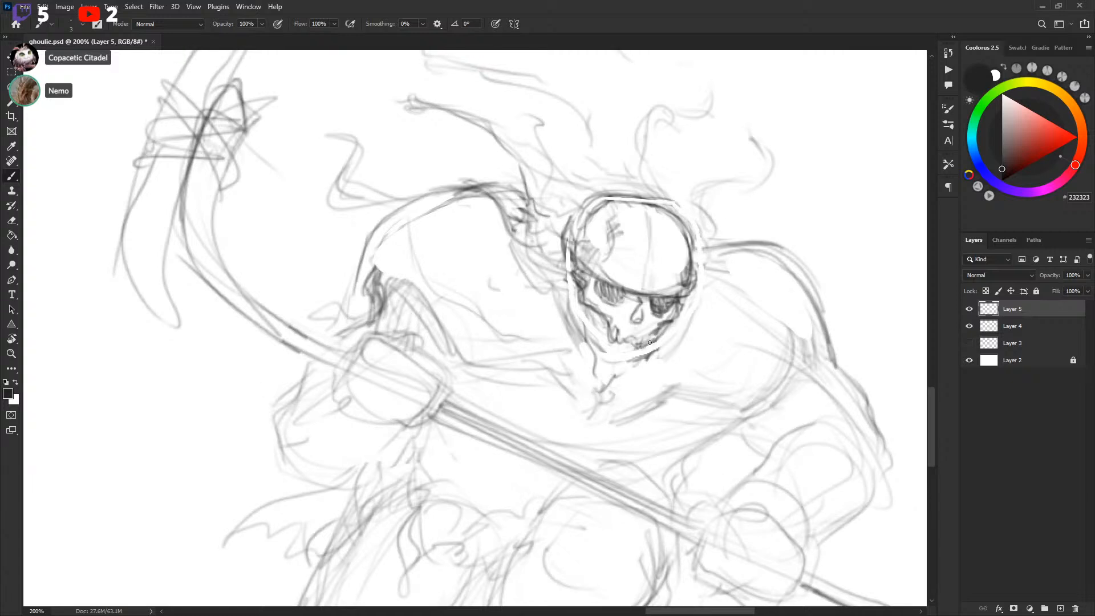
Refine the skull face's eye sockets and teeth with alternating black and white brush strokes
{"action": "key", "text": "x"}
{"action": "left_click_drag", "start_coordinate": [672, 322], "coordinate": [644, 343]}
{"action": "key", "text": "x"}
{"action": "mouse_move", "coordinate": [599, 313]}
{"action": "left_mouse_down"}
{"action": "mouse_move", "coordinate": [633, 339]}
{"action": "mouse_move", "coordinate": [608, 330]}
{"action": "left_mouse_up"}
{"action": "key", "text": "x"}
{"action": "key", "text": "x"}
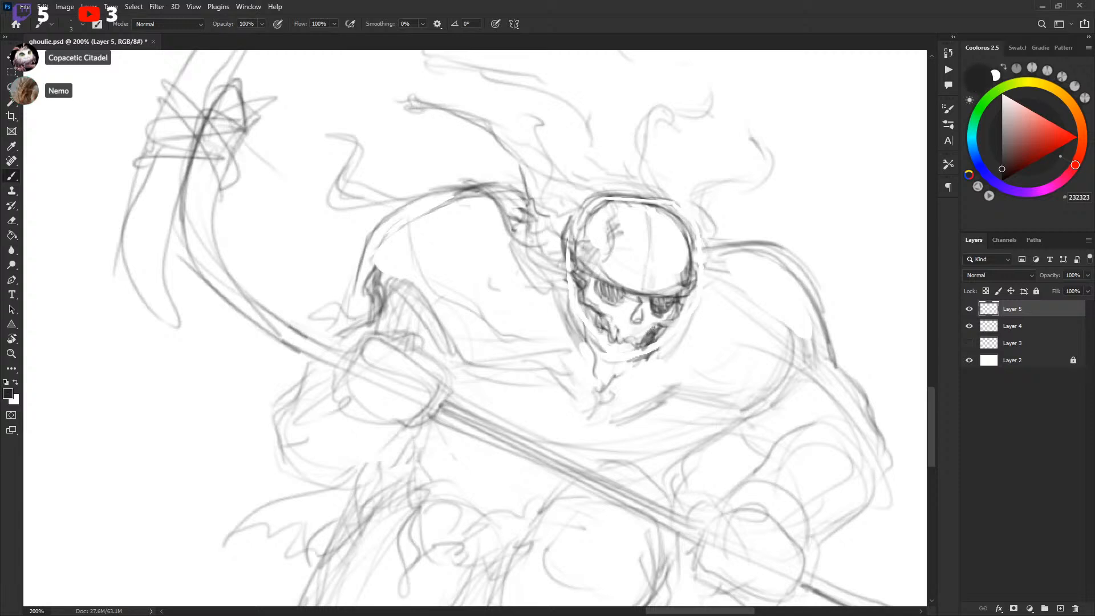
{"action": "key", "text": "x"}
{"action": "key", "text": "x"}
{"action": "key", "text": "x"}
{"action": "key", "text": "x"}
{"action": "left_click_drag", "start_coordinate": [637, 313], "coordinate": [629, 322]}
{"action": "key", "text": "x"}
Zoom out to review the three players, save the document, and zoom back in on the skull player
{"action": "key", "text": "ctrl+minus"}
{"action": "key", "text": "ctrl+minus"}
{"action": "key", "text": "ctrl+minus"}
{"action": "key", "text": "ctrl+minus"}
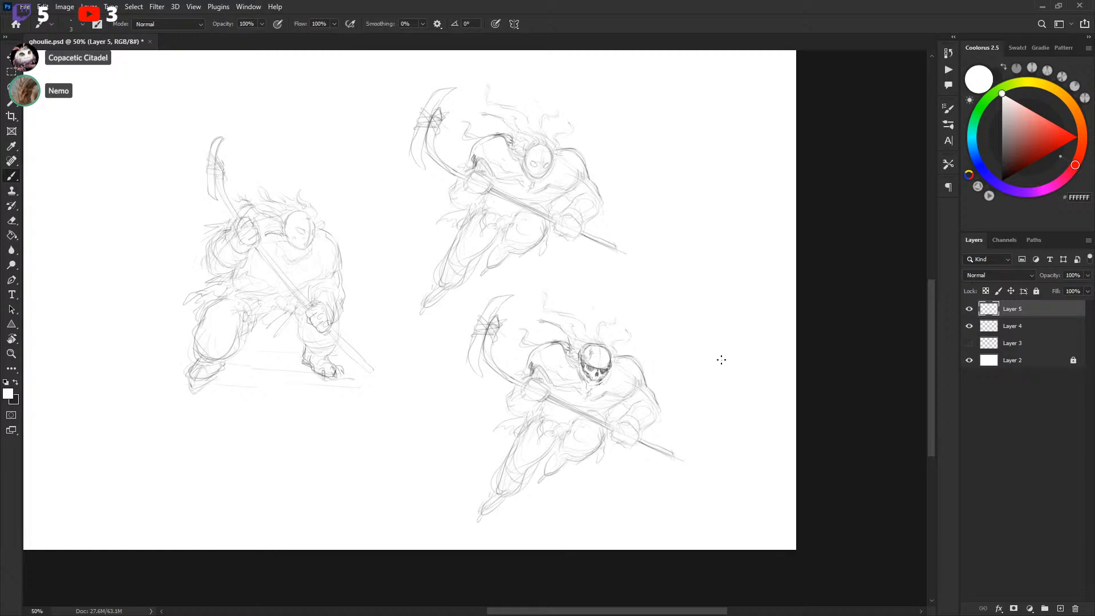
{"action": "left_click_drag", "start_coordinate": [706, 362], "coordinate": [729, 340]}
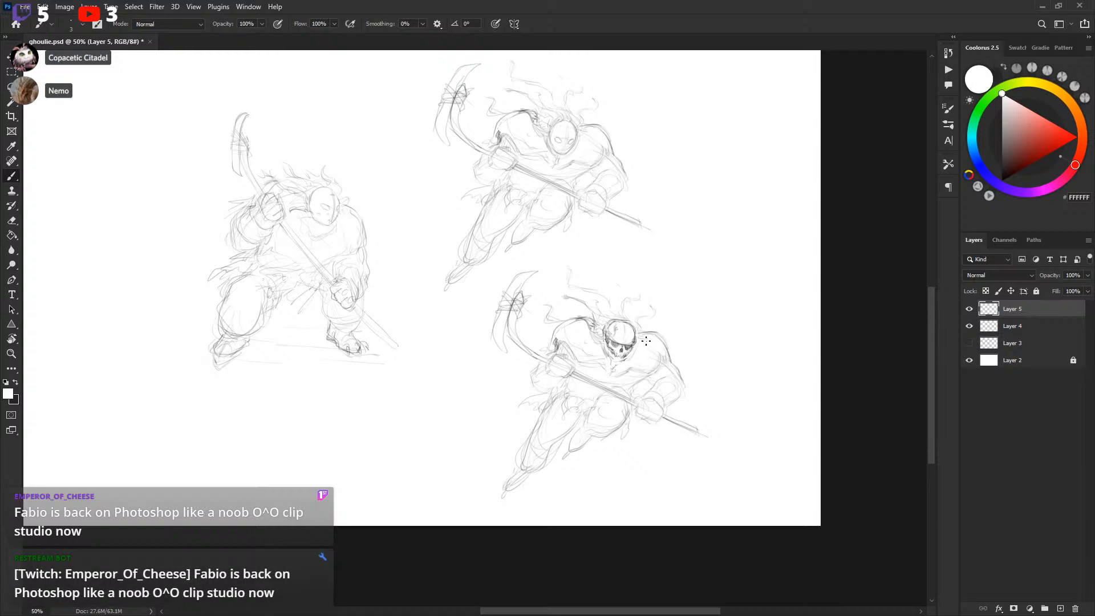
{"action": "key", "text": "x"}
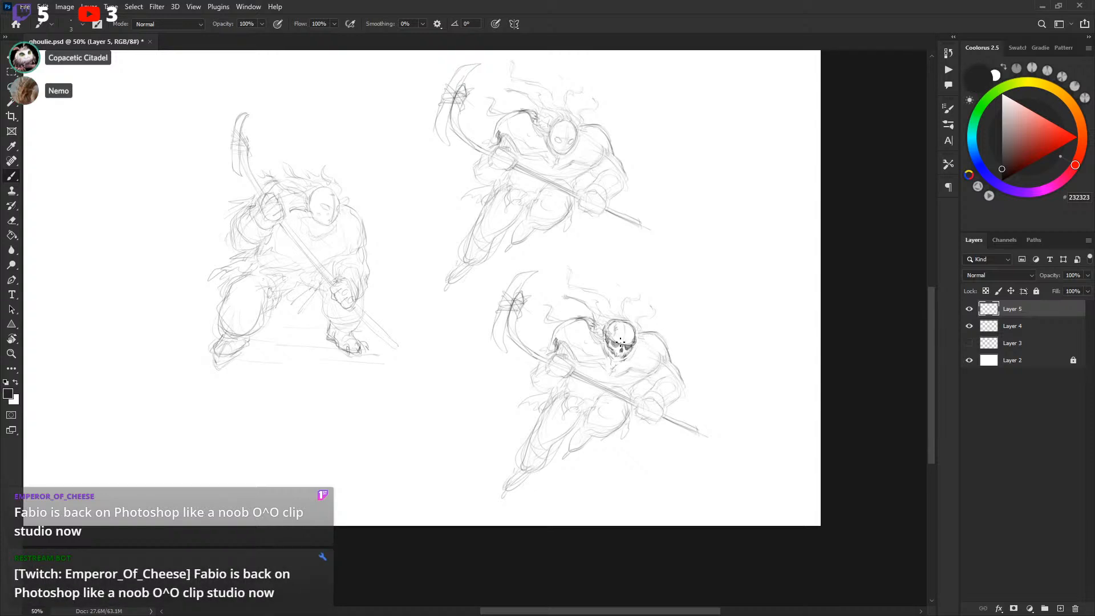
{"action": "key", "text": "ctrl+s"}
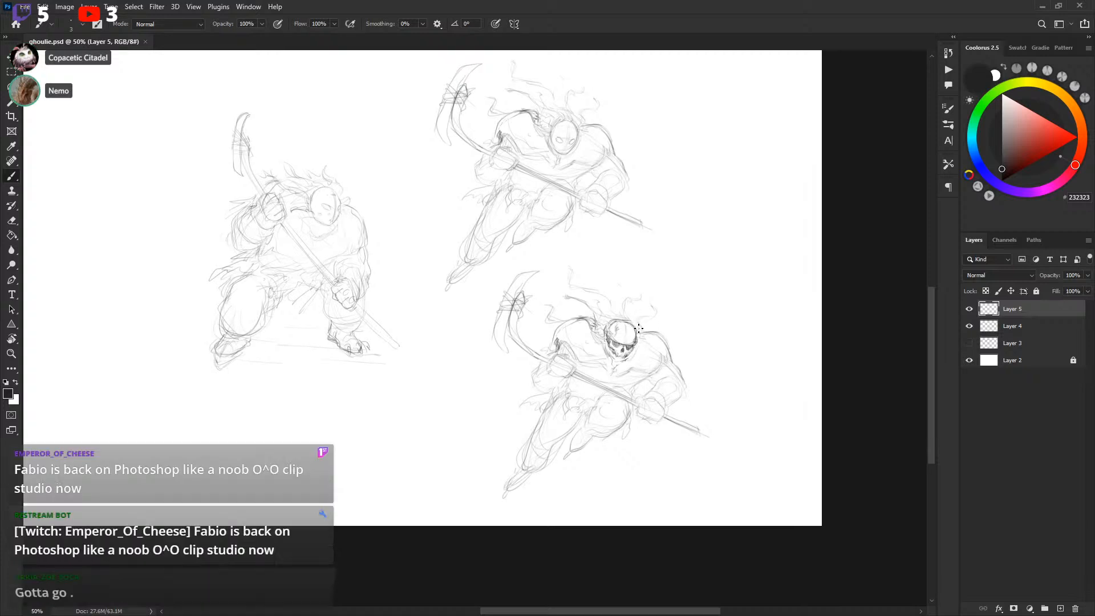
{"action": "left_click_drag", "start_coordinate": [657, 331], "coordinate": [653, 332]}
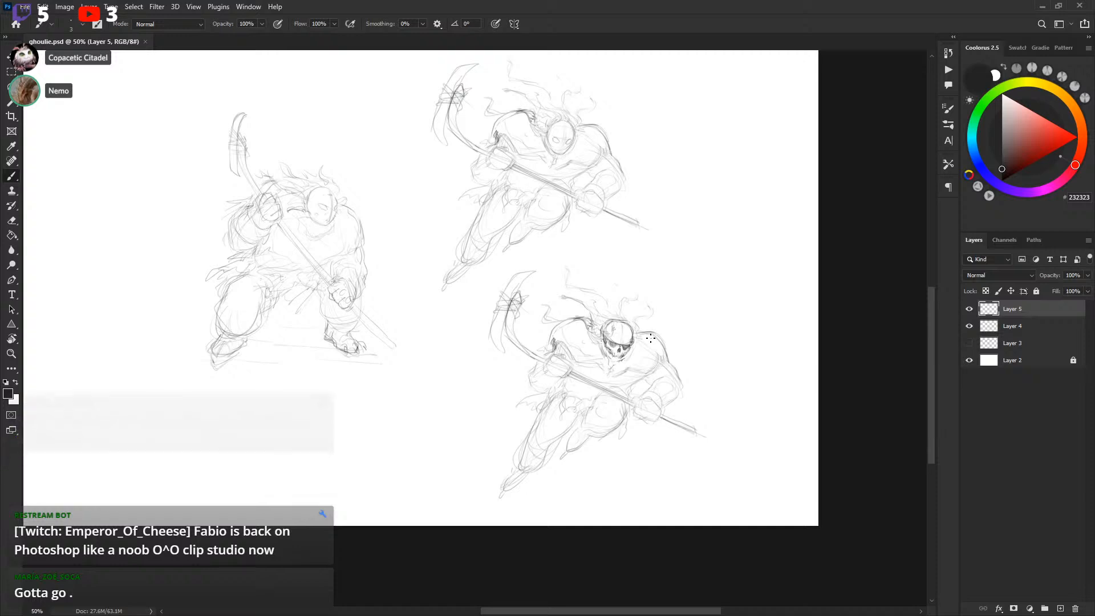
{"action": "key", "text": "ctrl+plus"}
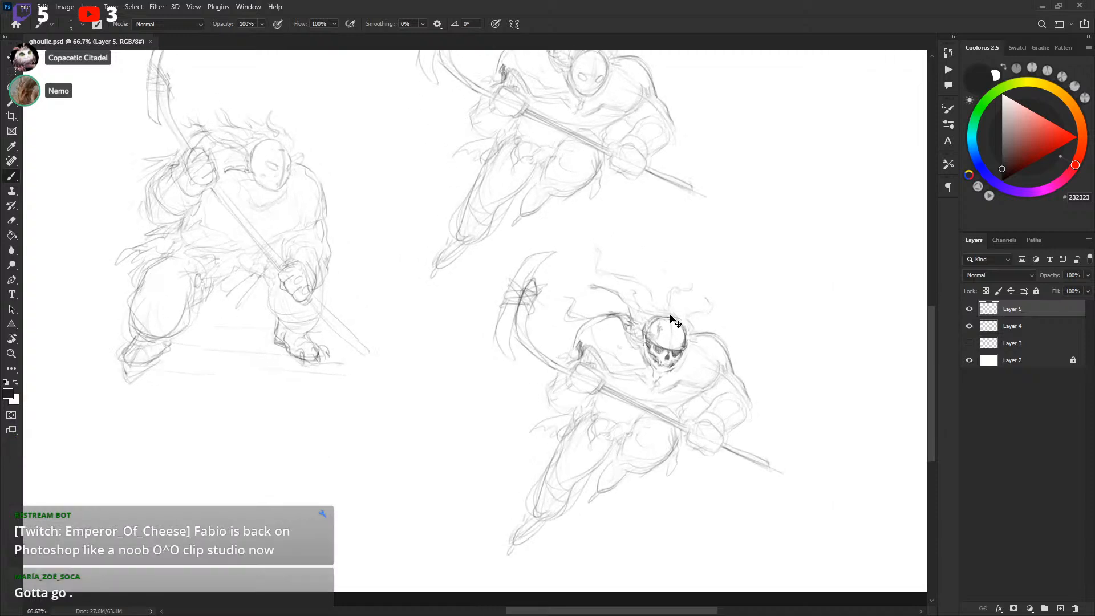
{"action": "key", "text": "ctrl+plus"}
{"action": "mouse_move", "coordinate": [814, 294]}
{"action": "left_mouse_down"}
{"action": "mouse_move", "coordinate": [714, 297]}
{"action": "mouse_move", "coordinate": [651, 318]}
{"action": "left_mouse_up"}
Touch up the top of the skull helmet and compare the sketches at 50% before zooming back in
{"action": "key", "text": "x"}
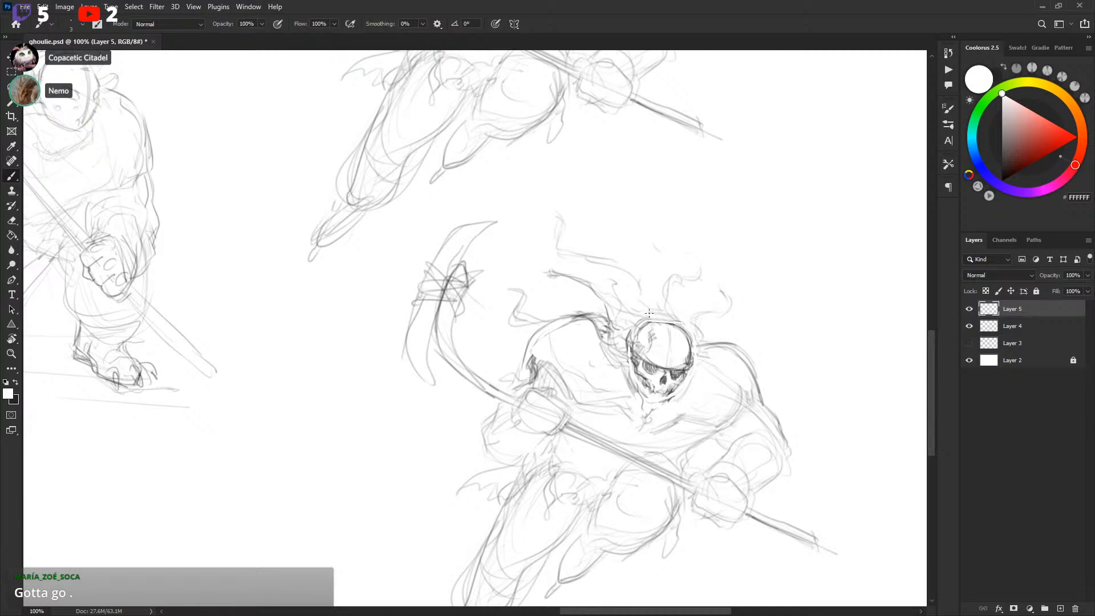
{"action": "key", "text": "x"}
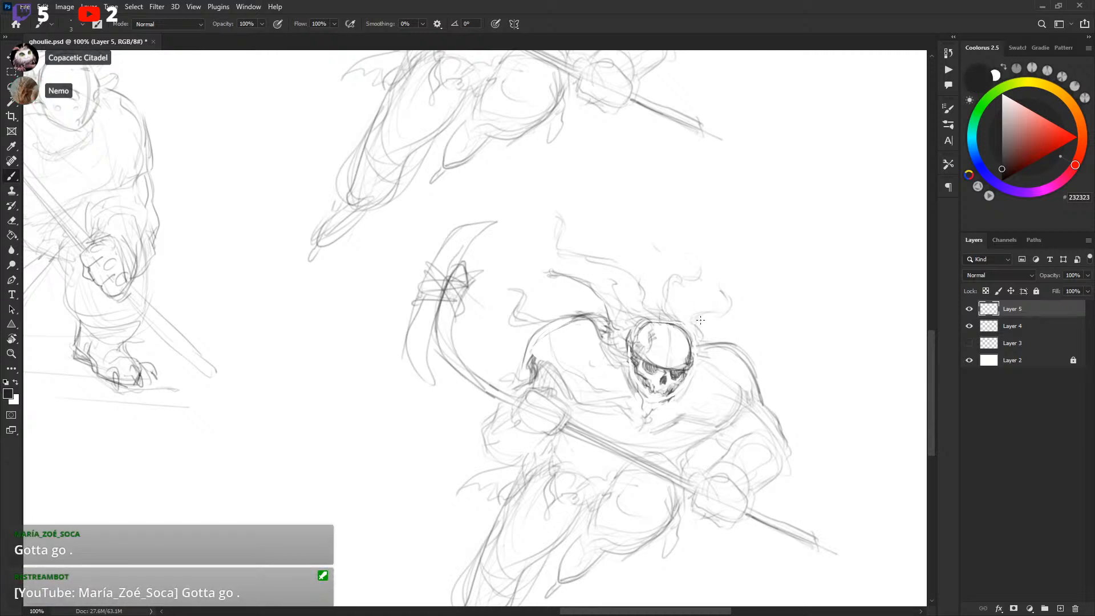
{"action": "left_click_drag", "start_coordinate": [678, 328], "coordinate": [679, 322]}
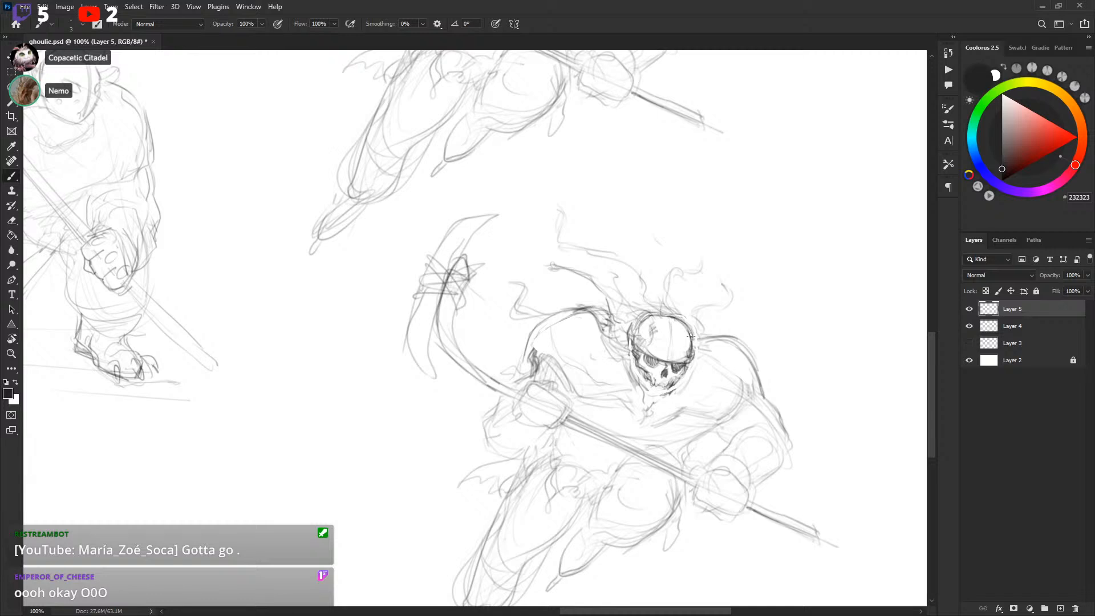
{"action": "scroll", "coordinate": [723, 286], "scroll_direction": "down", "scroll_amount": 3}
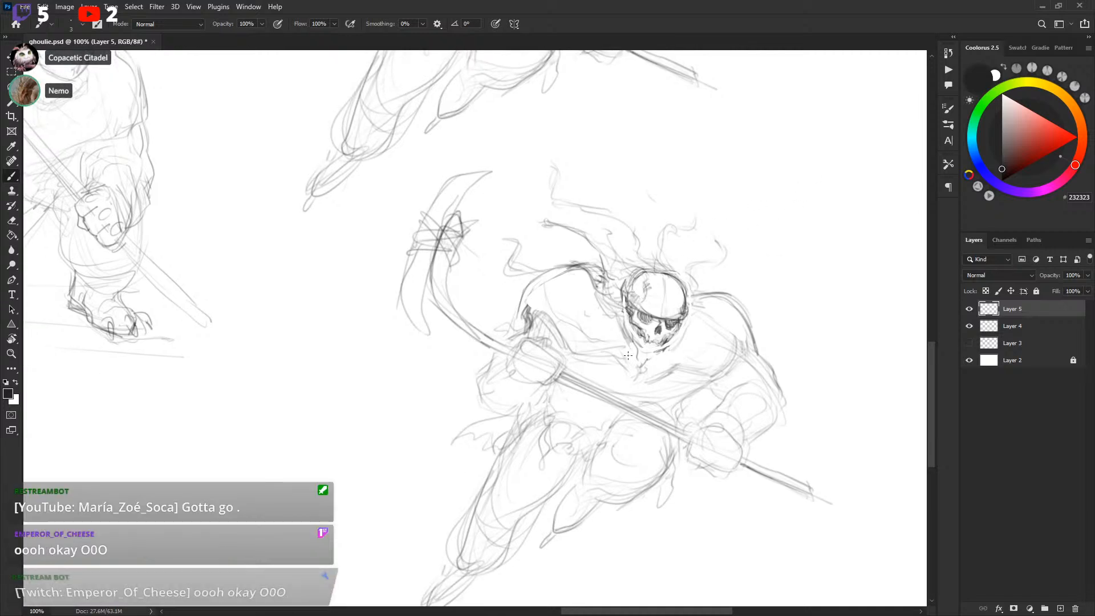
{"action": "scroll", "coordinate": [741, 285], "scroll_direction": "up", "scroll_amount": 3}
{"action": "scroll", "coordinate": [752, 279], "scroll_direction": "down", "scroll_amount": 5}
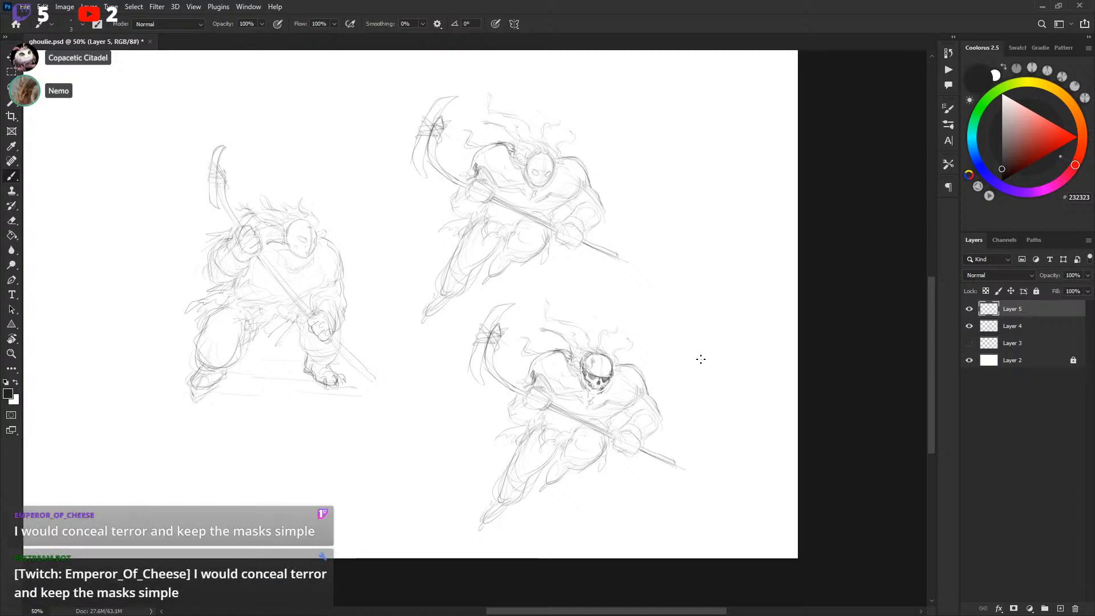
{"action": "left_click_drag", "start_coordinate": [657, 383], "coordinate": [655, 371]}
{"action": "key", "text": "ctrl+plus"}
{"action": "key", "text": "ctrl+plus"}
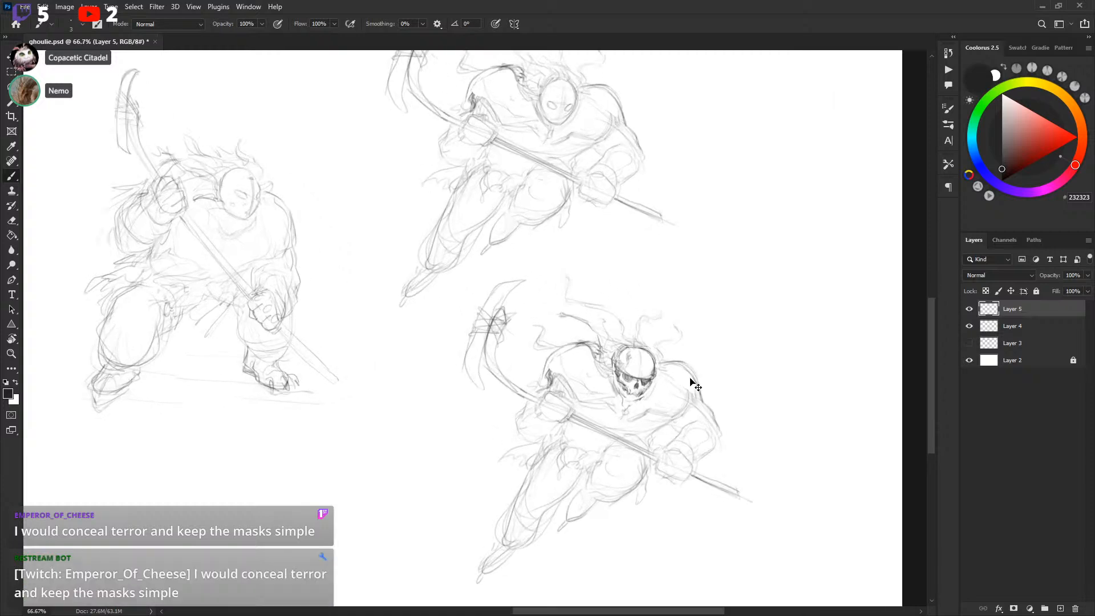
{"action": "left_click_drag", "start_coordinate": [760, 376], "coordinate": [686, 300]}
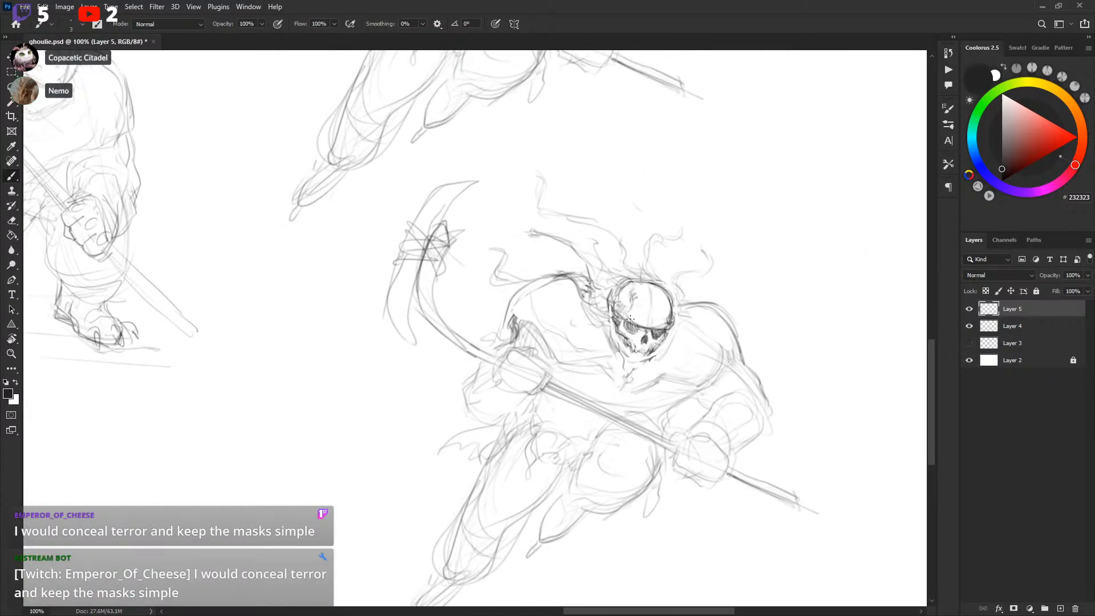
Enlarge the brush and fill the skull's left eye socket solid black
{"action": "key", "text": "bracketright"}
{"action": "mouse_move", "coordinate": [631, 323]}
{"action": "left_mouse_down"}
{"action": "mouse_move", "coordinate": [658, 331]}
{"action": "mouse_move", "coordinate": [652, 340]}
{"action": "left_mouse_up"}
{"action": "key", "text": "x"}
{"action": "key", "text": "x"}
{"action": "key", "text": "bracketleft"}
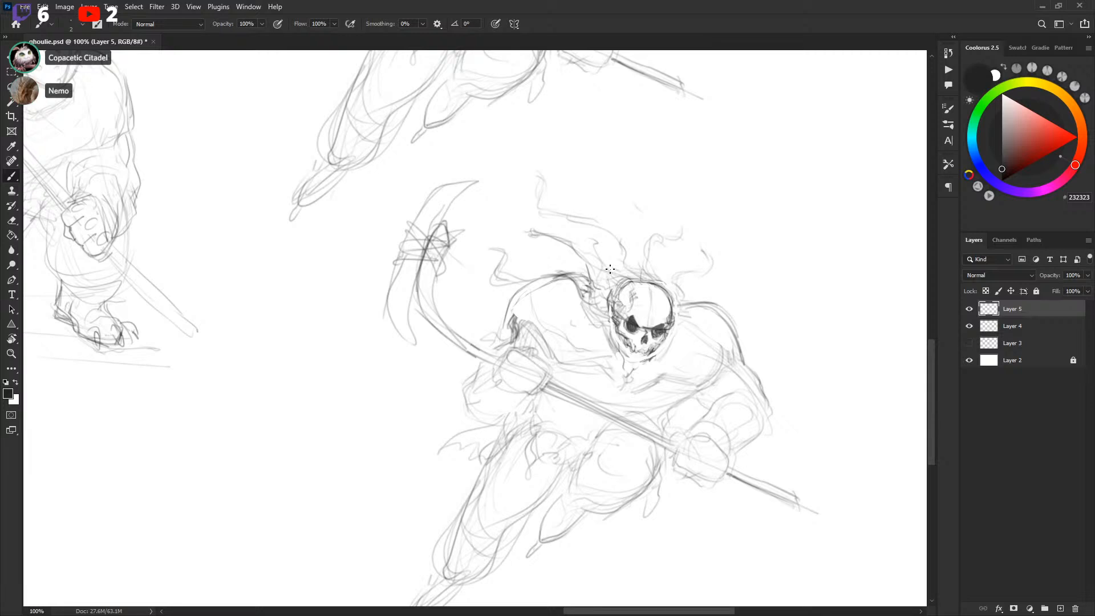
Draw a band line across the skull helmet and zoom out
{"action": "key", "text": "x"}
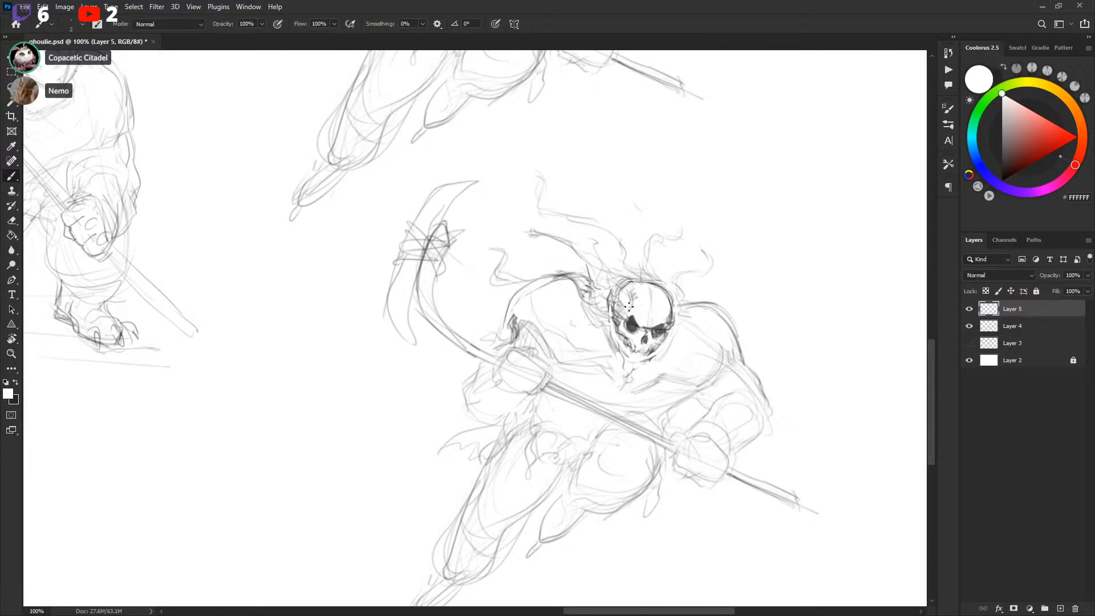
{"action": "key", "text": "x"}
{"action": "left_click_drag", "start_coordinate": [612, 303], "coordinate": [674, 315]}
{"action": "mouse_move", "coordinate": [614, 300]}
{"action": "left_mouse_down"}
{"action": "mouse_move", "coordinate": [673, 317]}
{"action": "mouse_move", "coordinate": [612, 303]}
{"action": "mouse_move", "coordinate": [694, 289]}
{"action": "mouse_move", "coordinate": [785, 319]}
{"action": "left_mouse_up"}
{"action": "key", "text": "ctrl+minus"}
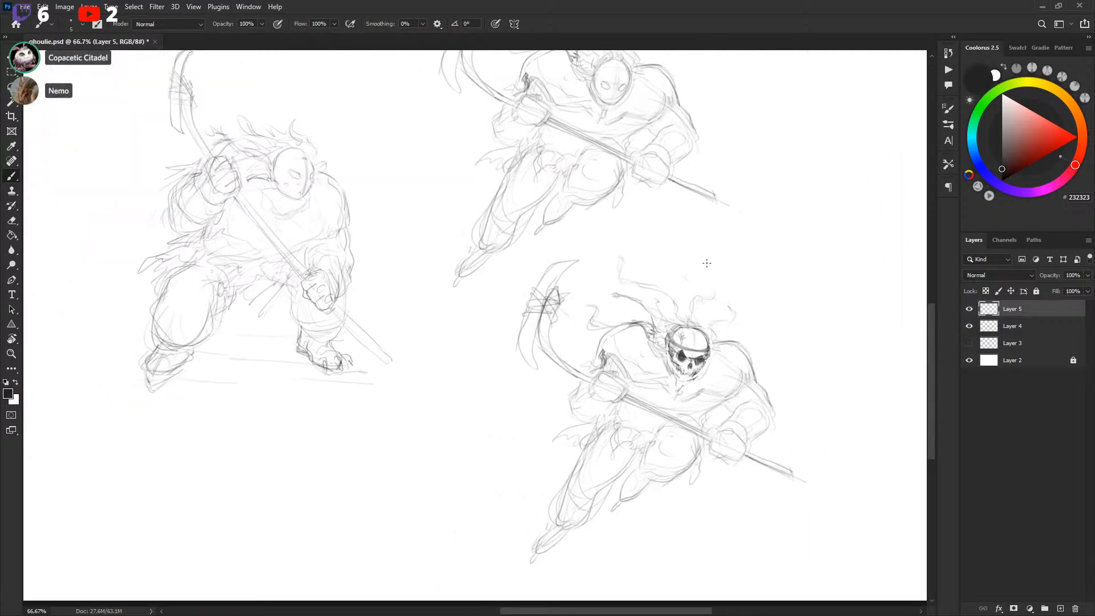
Delete the skull-helmeted player's layer
{"action": "left_click", "coordinate": [969, 308]}
{"action": "key", "text": "Delete"}
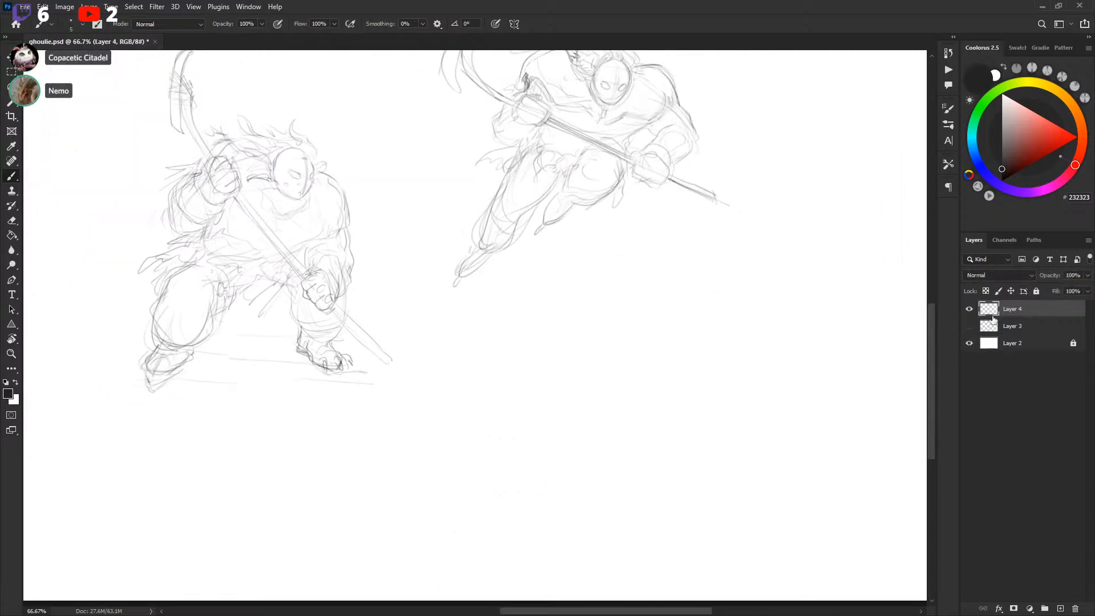
{"action": "left_click_drag", "start_coordinate": [485, 321], "coordinate": [702, 420]}
Duplicate Layer 4 to a new layer and hide the original Layer 4
{"action": "key", "text": "l"}
{"action": "mouse_move", "coordinate": [655, 469]}
{"action": "left_mouse_down"}
{"action": "mouse_move", "coordinate": [591, 202]}
{"action": "mouse_move", "coordinate": [264, 190]}
{"action": "mouse_move", "coordinate": [427, 541]}
{"action": "mouse_move", "coordinate": [662, 462]}
{"action": "left_mouse_up"}
{"action": "key", "text": "ctrl+j"}
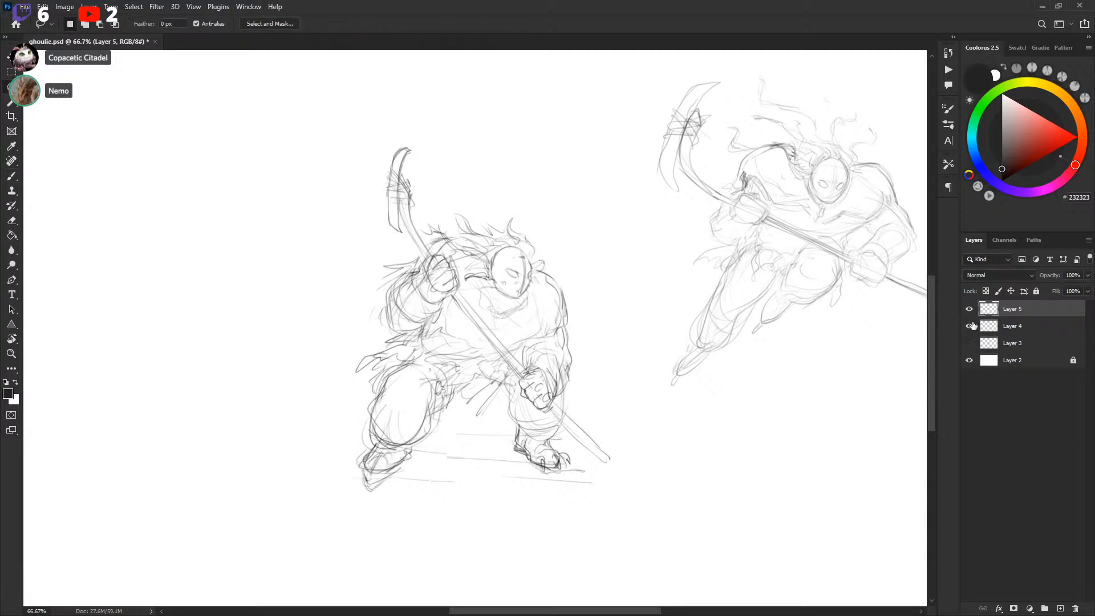
{"action": "left_click", "coordinate": [969, 326]}
{"action": "left_click_drag", "start_coordinate": [619, 416], "coordinate": [672, 389]}
{"action": "key", "text": "b"}
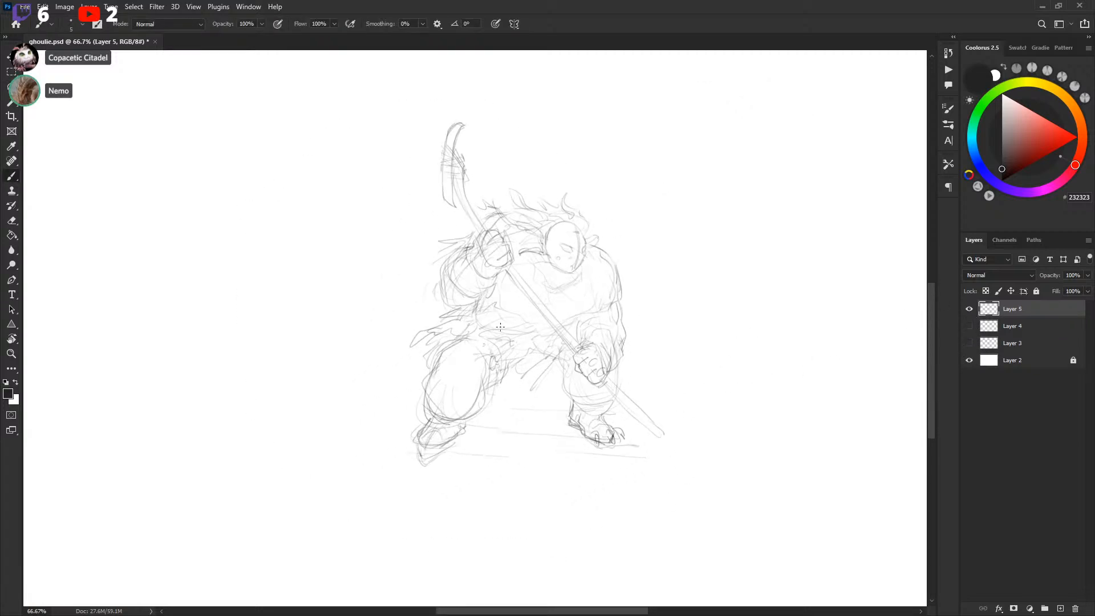
Redraw Ghoulie's crouching legs with bulky knee pads and skates on the new layer
{"action": "mouse_move", "coordinate": [432, 340]}
{"action": "left_mouse_down"}
{"action": "mouse_move", "coordinate": [413, 412]}
{"action": "mouse_move", "coordinate": [442, 430]}
{"action": "mouse_move", "coordinate": [474, 428]}
{"action": "mouse_move", "coordinate": [494, 387]}
{"action": "mouse_move", "coordinate": [415, 397]}
{"action": "mouse_move", "coordinate": [446, 384]}
{"action": "left_mouse_up"}
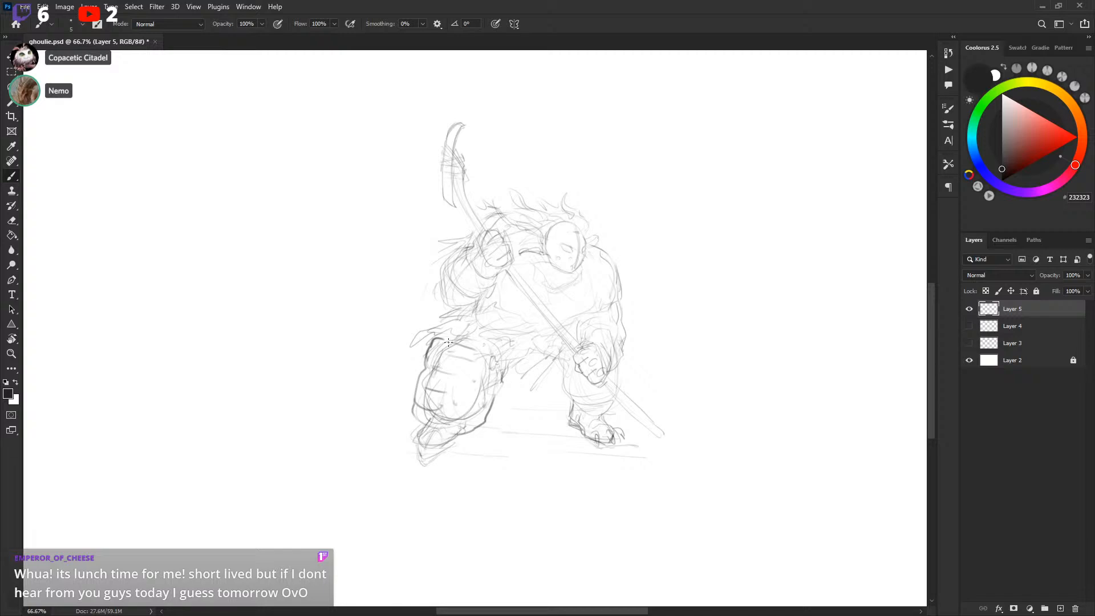
{"action": "left_click_drag", "start_coordinate": [453, 330], "coordinate": [498, 342]}
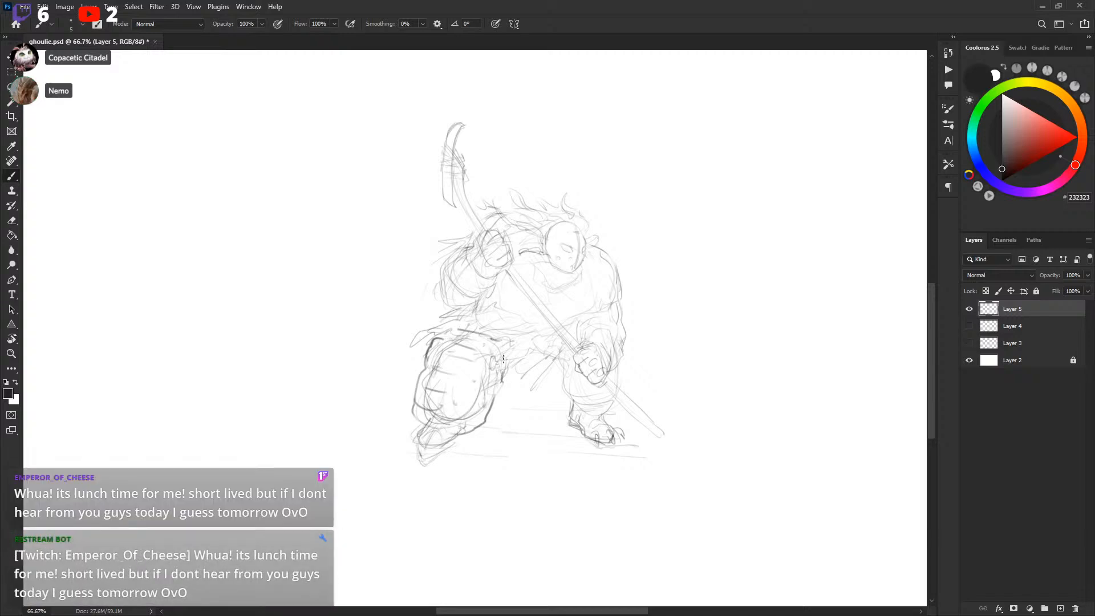
{"action": "left_click_drag", "start_coordinate": [551, 365], "coordinate": [553, 393]}
{"action": "left_click_drag", "start_coordinate": [554, 407], "coordinate": [557, 416]}
{"action": "left_click_drag", "start_coordinate": [560, 416], "coordinate": [618, 414]}
{"action": "left_click_drag", "start_coordinate": [624, 353], "coordinate": [627, 384]}
{"action": "mouse_move", "coordinate": [561, 407]}
{"action": "left_mouse_down"}
{"action": "mouse_move", "coordinate": [609, 403]}
{"action": "mouse_move", "coordinate": [596, 386]}
{"action": "left_mouse_up"}
{"action": "left_click_drag", "start_coordinate": [556, 355], "coordinate": [562, 349]}
{"action": "mouse_move", "coordinate": [623, 341]}
{"action": "left_mouse_down"}
{"action": "mouse_move", "coordinate": [624, 418]}
{"action": "mouse_move", "coordinate": [629, 376]}
{"action": "mouse_move", "coordinate": [620, 398]}
{"action": "mouse_move", "coordinate": [603, 386]}
{"action": "mouse_move", "coordinate": [653, 434]}
{"action": "left_mouse_up"}
{"action": "left_click_drag", "start_coordinate": [613, 381], "coordinate": [666, 440]}
{"action": "mouse_move", "coordinate": [660, 392]}
{"action": "left_mouse_down"}
{"action": "mouse_move", "coordinate": [582, 399]}
{"action": "mouse_move", "coordinate": [588, 440]}
{"action": "left_mouse_up"}
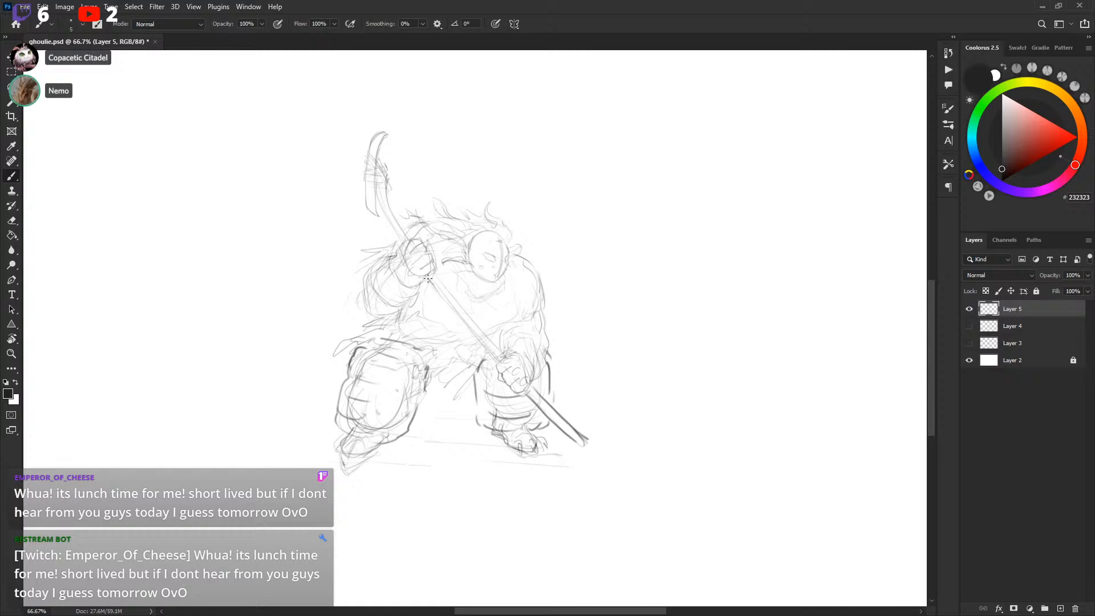
Restate Ghoulie's stick shaft and curved blade
{"action": "left_click_drag", "start_coordinate": [428, 277], "coordinate": [496, 359]}
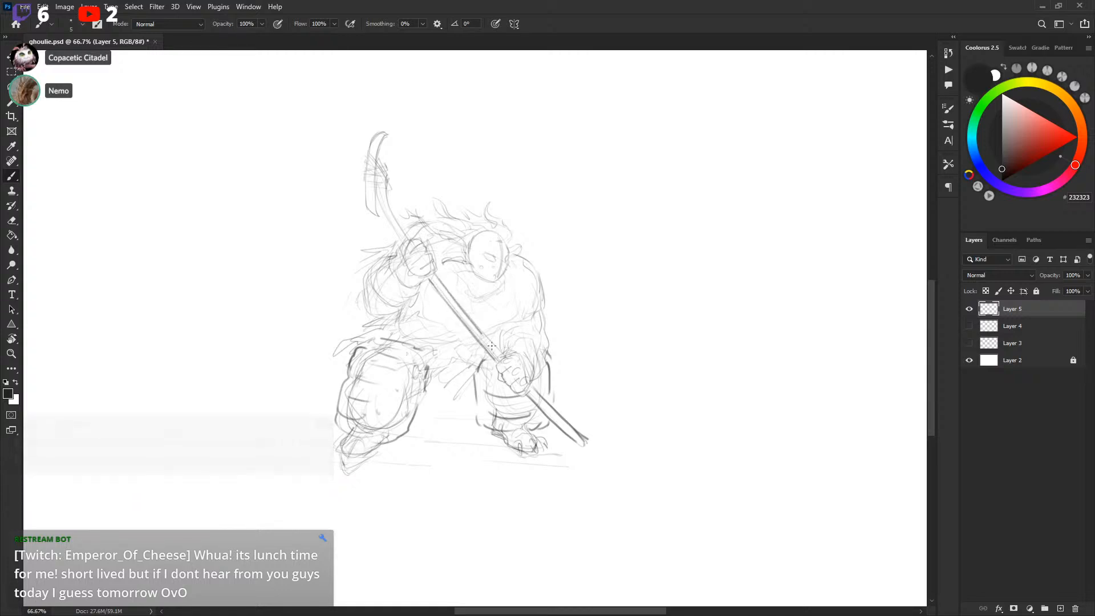
{"action": "left_click_drag", "start_coordinate": [381, 209], "coordinate": [406, 242]}
{"action": "left_click_drag", "start_coordinate": [386, 178], "coordinate": [409, 237]}
{"action": "left_click_drag", "start_coordinate": [380, 157], "coordinate": [388, 175]}
{"action": "left_click_drag", "start_coordinate": [692, 333], "coordinate": [699, 331]}
{"action": "left_click_drag", "start_coordinate": [637, 368], "coordinate": [491, 454]}
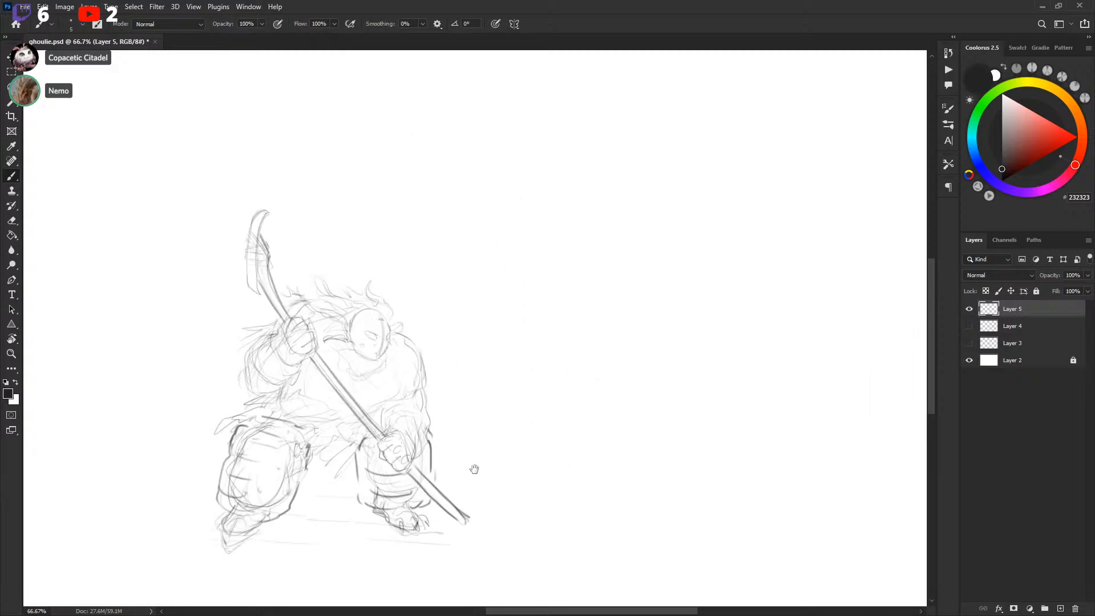
Show Layer 4 and move the attacker sketch further right of Ghoulie
{"action": "left_click", "coordinate": [969, 326]}
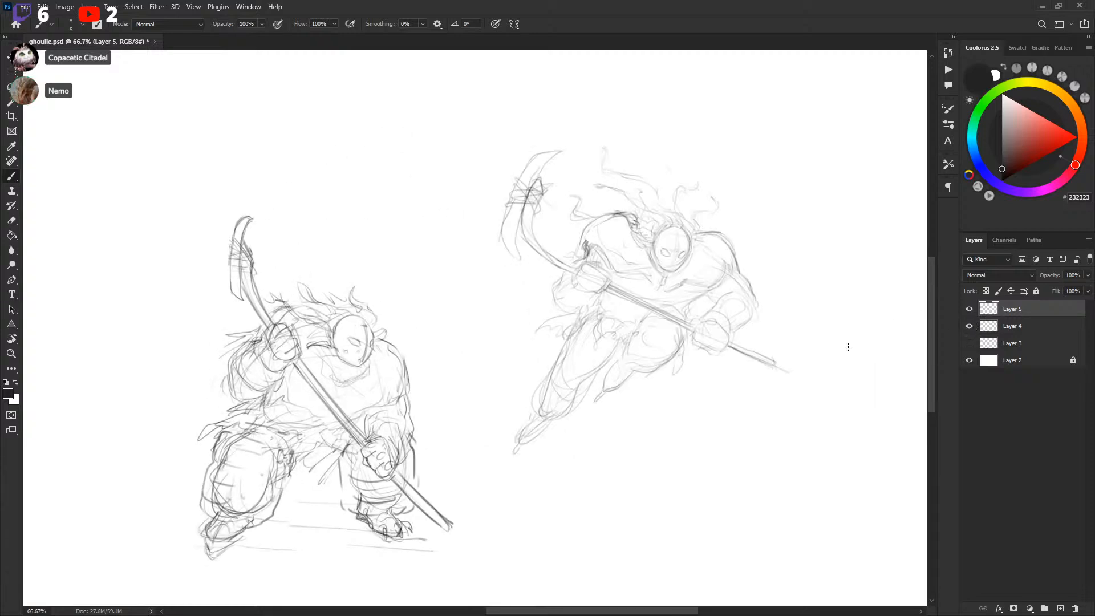
{"action": "left_click_drag", "start_coordinate": [717, 351], "coordinate": [662, 373]}
{"action": "key", "text": "v"}
{"action": "left_click_drag", "start_coordinate": [643, 389], "coordinate": [713, 389]}
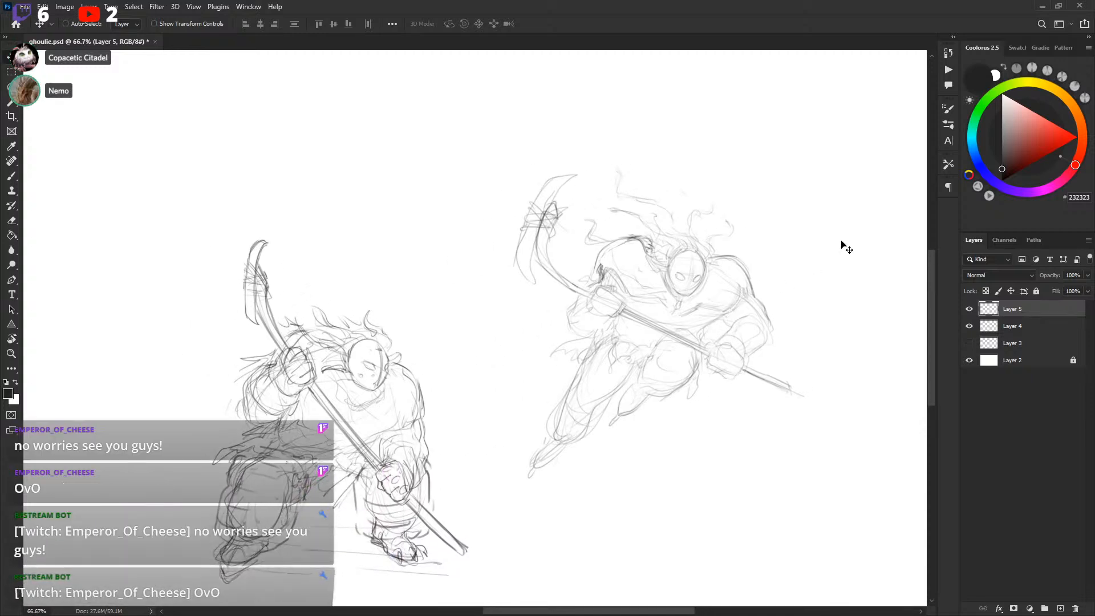
{"action": "key", "text": "l"}
{"action": "mouse_move", "coordinate": [506, 399]}
{"action": "left_mouse_down"}
{"action": "mouse_move", "coordinate": [729, 539]}
{"action": "mouse_move", "coordinate": [471, 191]}
{"action": "mouse_move", "coordinate": [505, 397]}
{"action": "left_mouse_up"}
Duplicate Layer 4 into a new layer, hide the original Layer 4 and save the file
{"action": "left_click", "coordinate": [969, 326]}
{"action": "left_click", "coordinate": [969, 326]}
{"action": "left_click", "coordinate": [970, 326]}
{"action": "left_click", "coordinate": [970, 326]}
{"action": "left_click", "coordinate": [987, 326]}
{"action": "key", "text": "ctrl+j"}
{"action": "left_click", "coordinate": [970, 344]}
{"action": "left_click_drag", "start_coordinate": [755, 411], "coordinate": [781, 394]}
{"action": "left_click_drag", "start_coordinate": [767, 435], "coordinate": [774, 436]}
{"action": "key", "text": "ctrl+s"}
{"action": "left_click_drag", "start_coordinate": [683, 403], "coordinate": [682, 399]}
{"action": "key", "text": "b"}
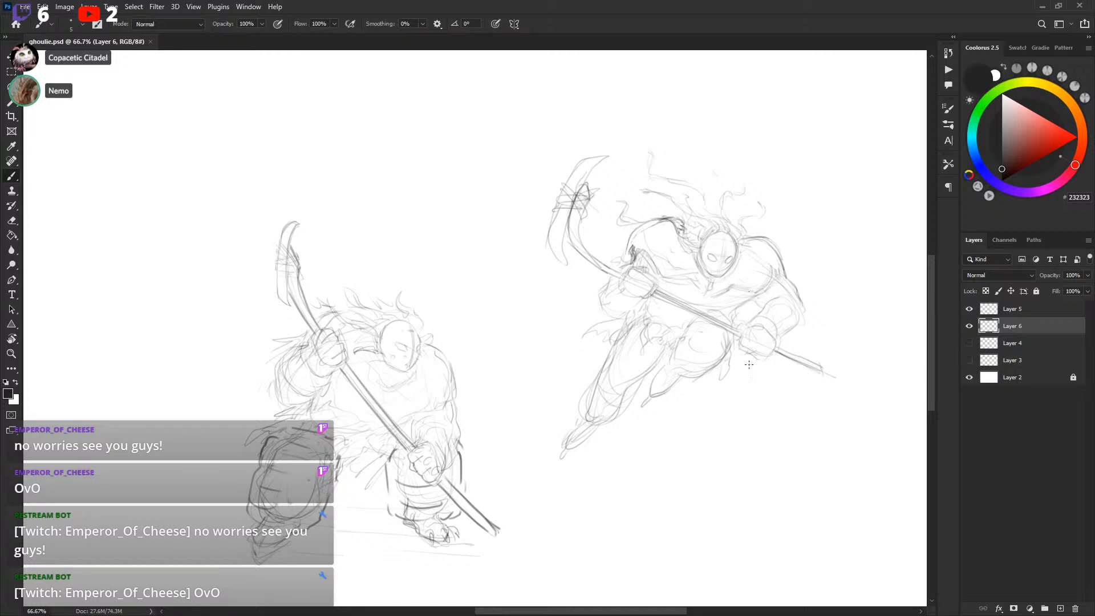
Sketch extra strokes on the attacker figure's body, arms and legs on the new layer
{"action": "mouse_move", "coordinate": [709, 303]}
{"action": "left_mouse_down"}
{"action": "mouse_move", "coordinate": [726, 272]}
{"action": "mouse_move", "coordinate": [699, 336]}
{"action": "mouse_move", "coordinate": [678, 350]}
{"action": "left_mouse_up"}
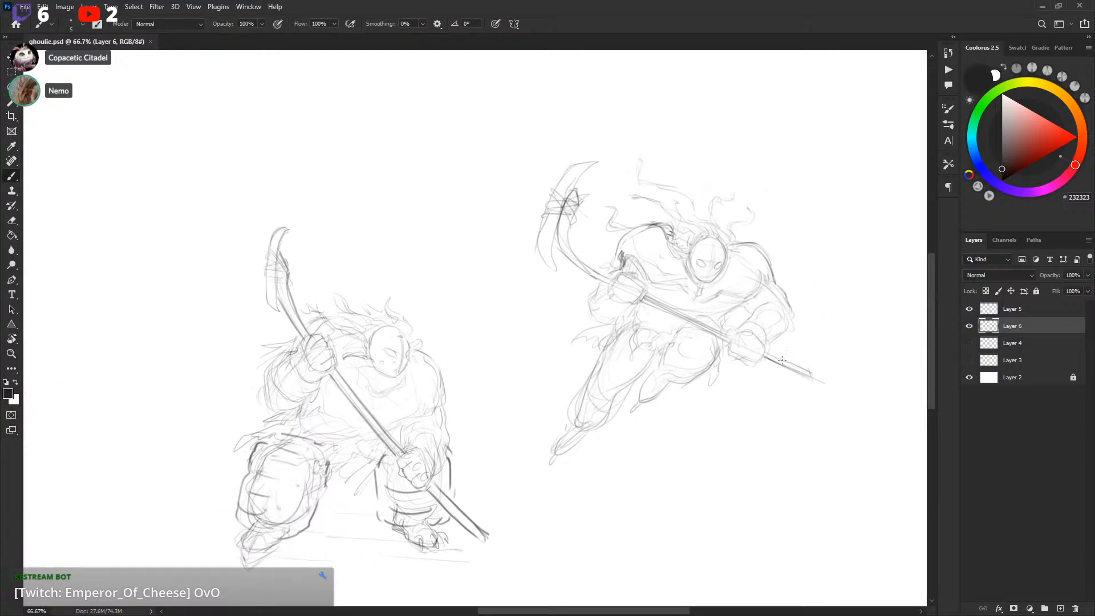
{"action": "mouse_move", "coordinate": [798, 320]}
{"action": "left_mouse_down"}
{"action": "mouse_move", "coordinate": [775, 352]}
{"action": "mouse_move", "coordinate": [791, 279]}
{"action": "mouse_move", "coordinate": [775, 333]}
{"action": "left_mouse_up"}
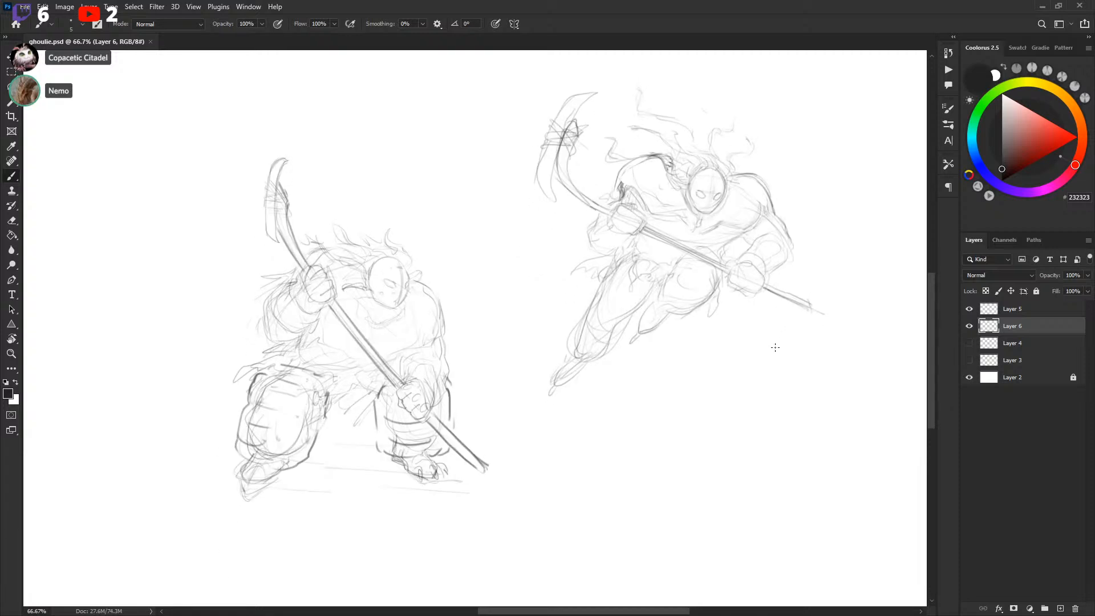
{"action": "left_click_drag", "start_coordinate": [553, 458], "coordinate": [657, 416]}
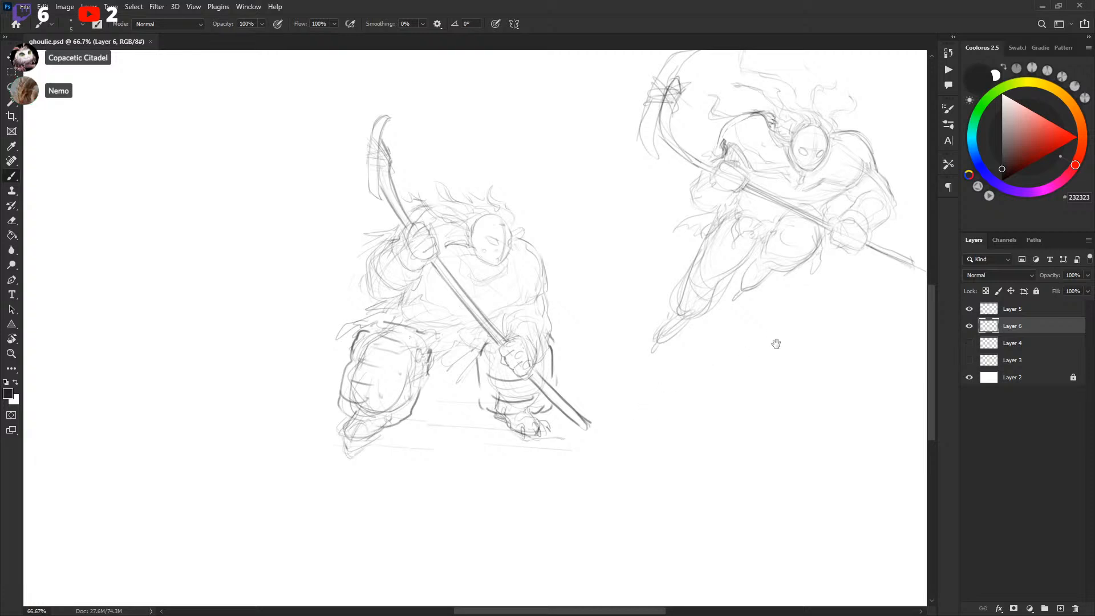
{"action": "left_click_drag", "start_coordinate": [785, 331], "coordinate": [754, 366]}
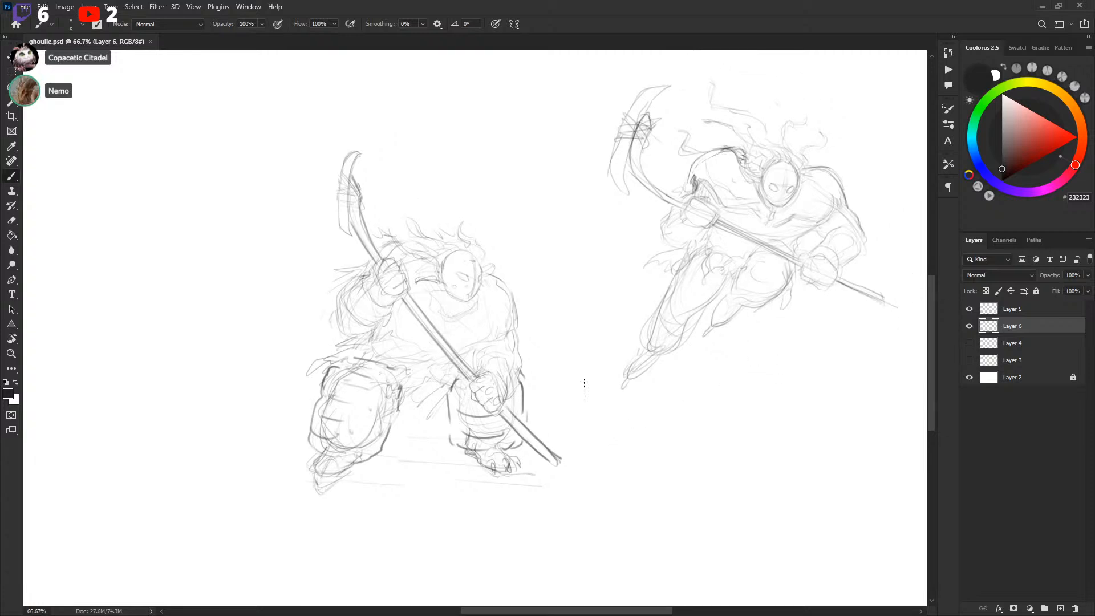
{"action": "left_click_drag", "start_coordinate": [655, 265], "coordinate": [652, 261]}
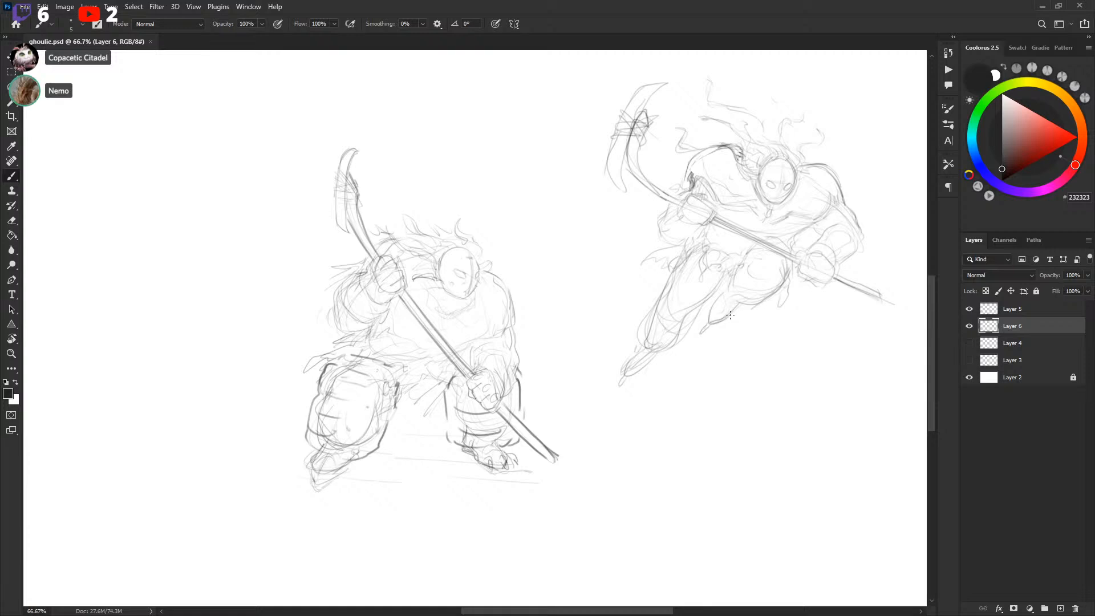
{"action": "left_click_drag", "start_coordinate": [763, 284], "coordinate": [669, 338]}
{"action": "left_click", "coordinate": [968, 325]}
{"action": "left_click", "coordinate": [969, 326]}
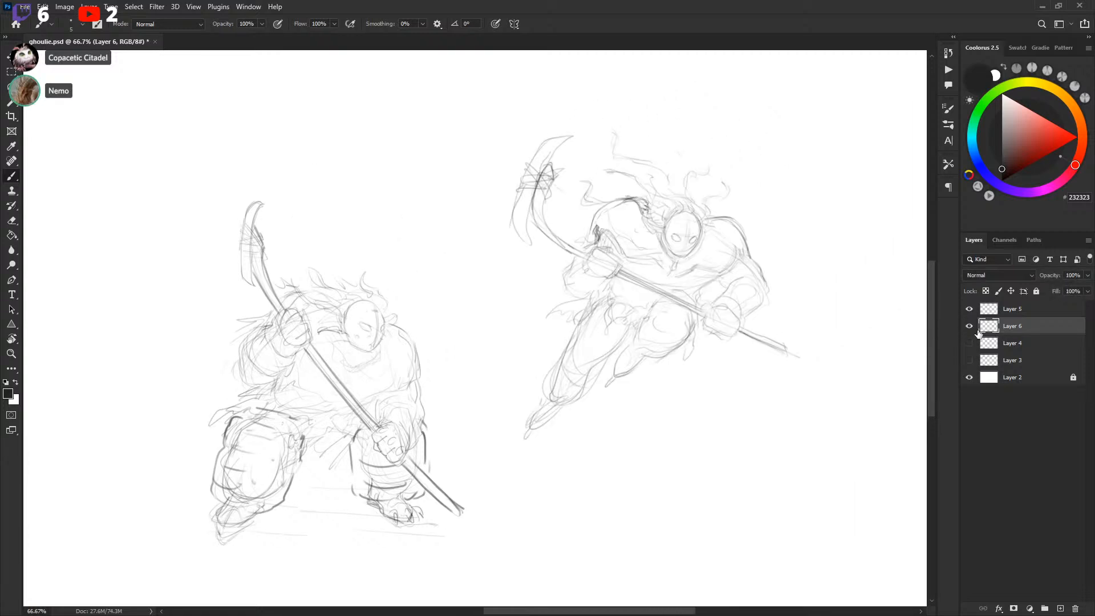
{"action": "left_click_drag", "start_coordinate": [829, 239], "coordinate": [748, 242]}
{"action": "left_click", "coordinate": [968, 326]}
{"action": "left_click", "coordinate": [969, 325]}
{"action": "left_click", "coordinate": [969, 325]}
{"action": "left_click", "coordinate": [969, 325]}
Rename Layer 5 to goalie and Layer 6 to attacker
{"action": "double_click", "coordinate": [1021, 308]}
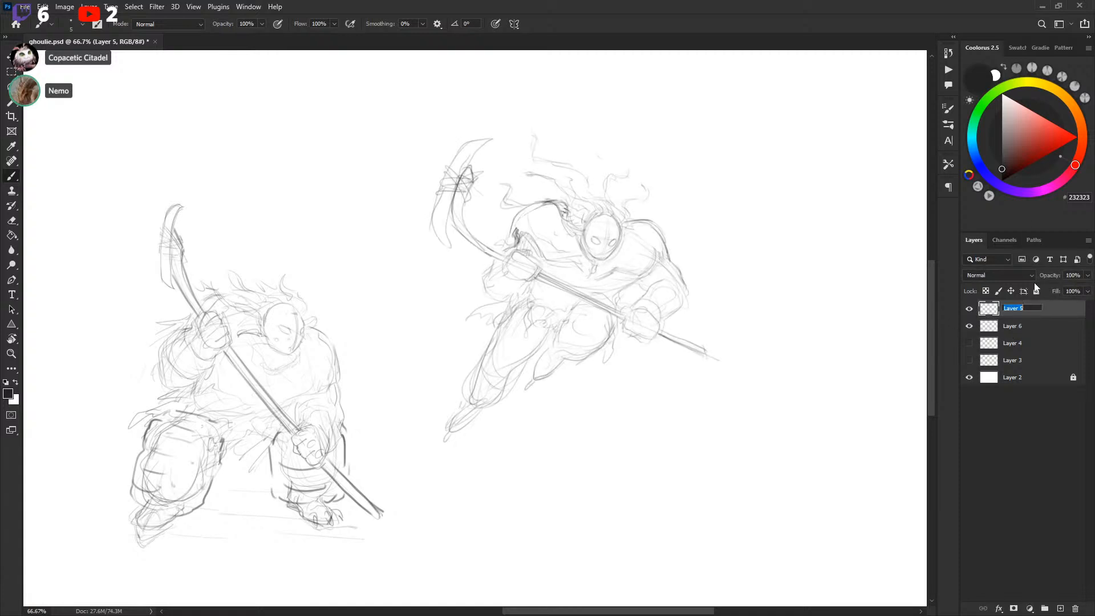
{"action": "type", "text": "goalie"}
{"action": "key", "text": "Return"}
{"action": "double_click", "coordinate": [1015, 325]}
{"action": "type", "text": "attacker"}
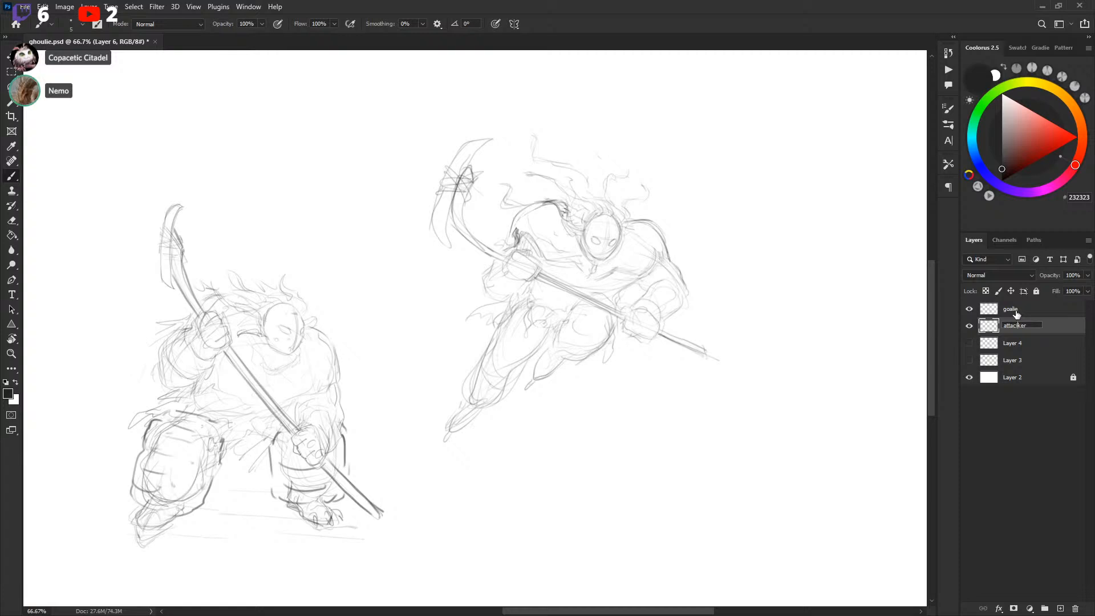
{"action": "key", "text": "Return"}
Duplicate the attacker layer, group the goalie and attacker layers into Group 1 and hide the group
{"action": "key", "text": "ctrl+j"}
{"action": "left_click_drag", "start_coordinate": [1021, 326], "coordinate": [1025, 302]}
{"action": "left_click", "coordinate": [1017, 332]}
{"action": "left_click", "coordinate": [1016, 344], "text": "shift"}
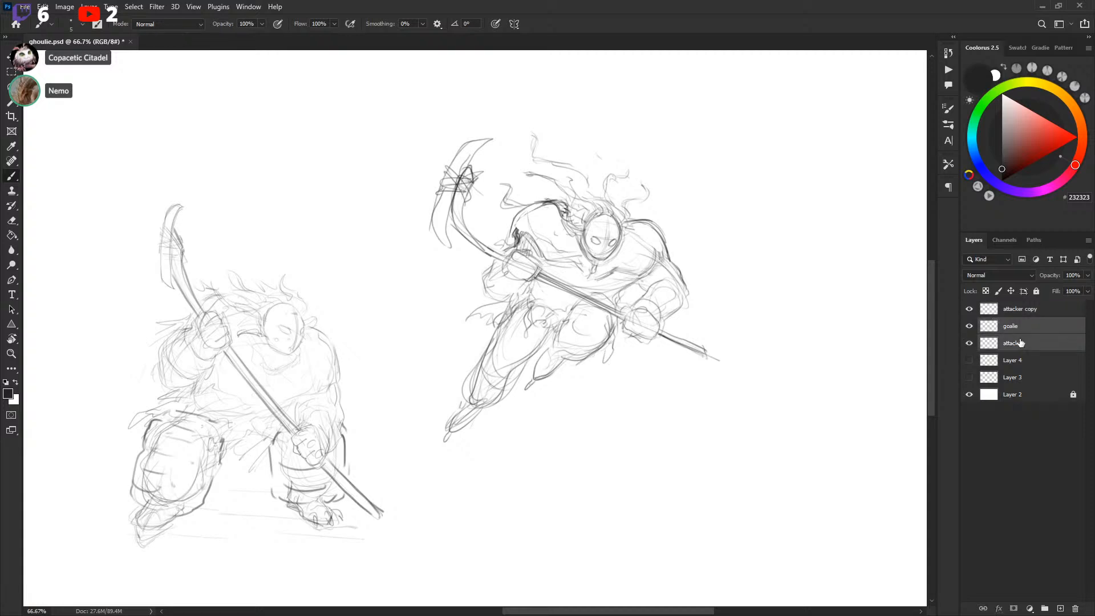
{"action": "key", "text": "ctrl+g"}
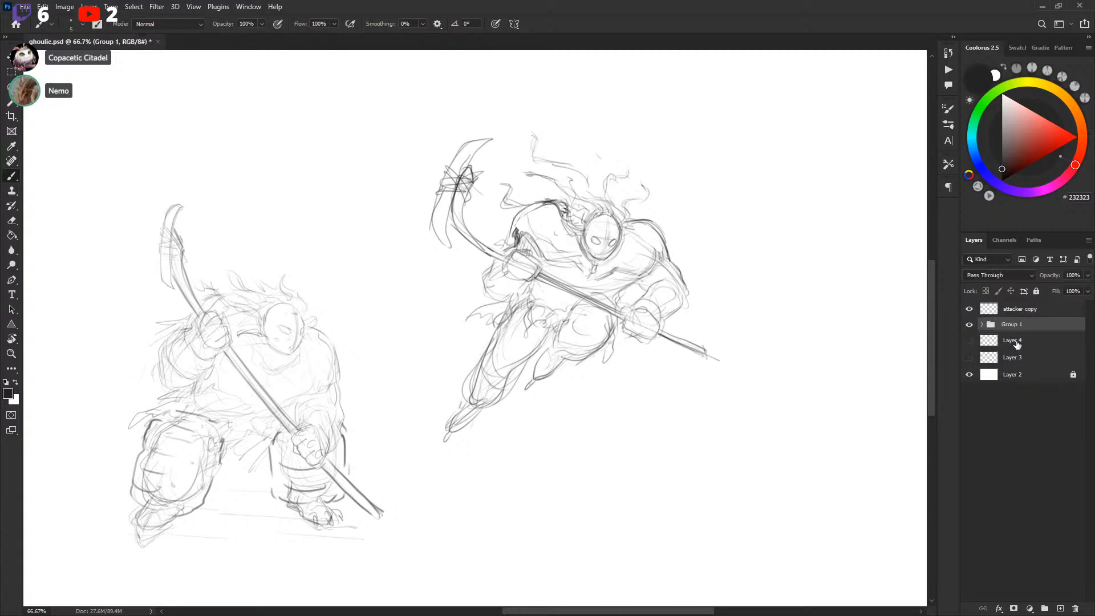
{"action": "left_click", "coordinate": [969, 326]}
{"action": "left_click", "coordinate": [992, 311]}
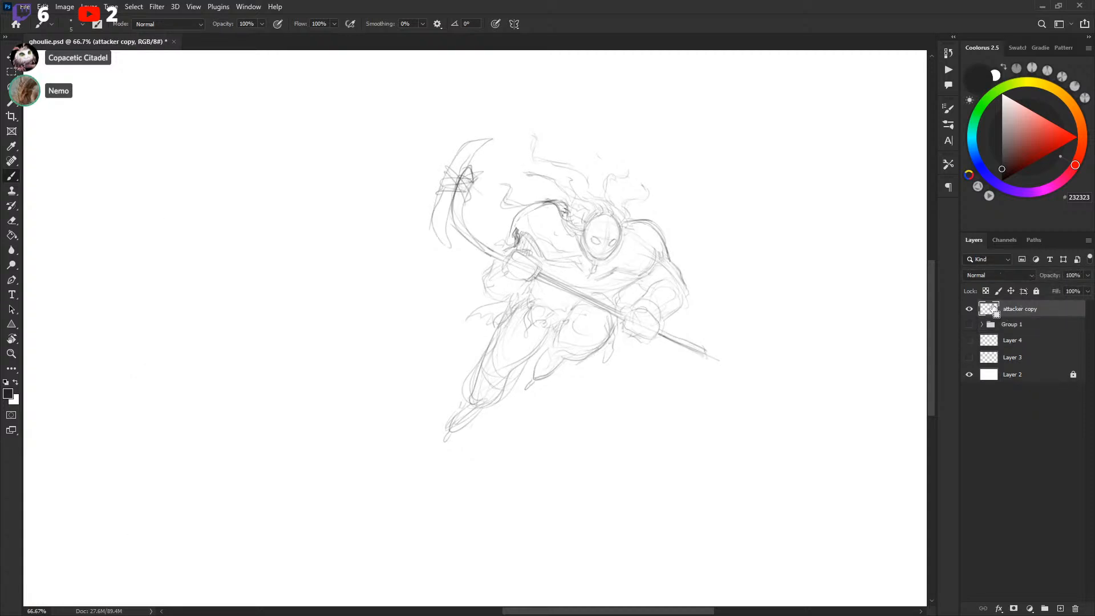
Scale the attacker copy up to about 216% with Free Transform so it fills the canvas
{"action": "key", "text": "ctrl+minus"}
{"action": "key", "text": "ctrl+minus"}
{"action": "key", "text": "ctrl+minus"}
{"action": "mouse_move", "coordinate": [587, 299]}
{"action": "left_mouse_down"}
{"action": "mouse_move", "coordinate": [691, 273]}
{"action": "mouse_move", "coordinate": [591, 298]}
{"action": "mouse_move", "coordinate": [589, 283]}
{"action": "left_mouse_up"}
{"action": "key", "text": "ctrl+t"}
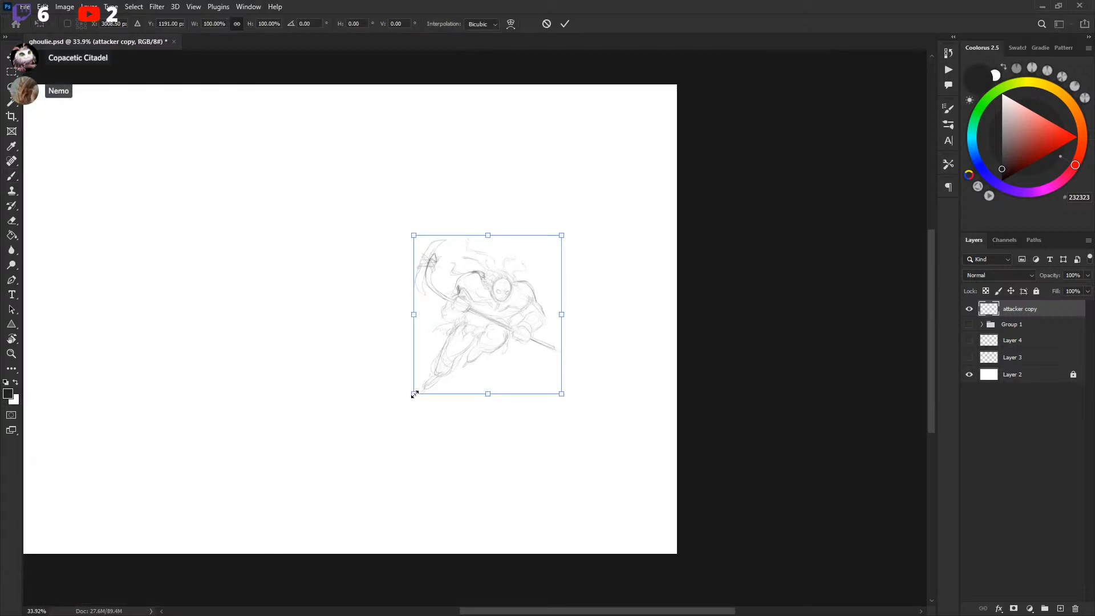
{"action": "left_click_drag", "start_coordinate": [416, 393], "coordinate": [186, 527]}
{"action": "mouse_move", "coordinate": [493, 389]}
{"action": "left_mouse_down"}
{"action": "mouse_move", "coordinate": [391, 259]}
{"action": "mouse_move", "coordinate": [379, 262]}
{"action": "left_mouse_up"}
{"action": "left_click_drag", "start_coordinate": [570, 283], "coordinate": [717, 281]}
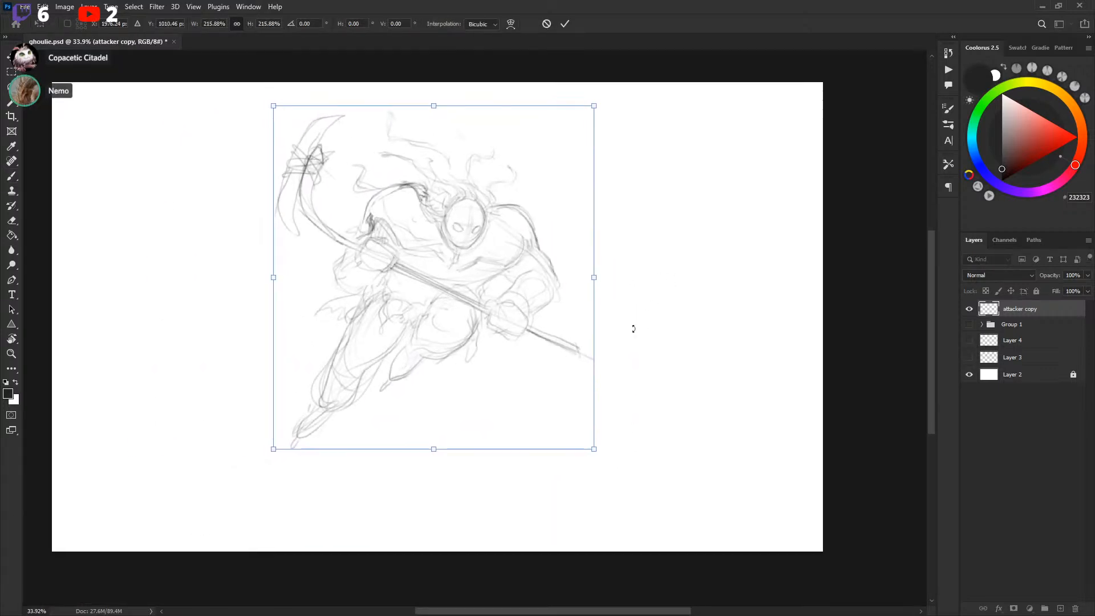
{"action": "mouse_move", "coordinate": [596, 450]}
{"action": "left_mouse_down"}
{"action": "mouse_move", "coordinate": [581, 411]}
{"action": "mouse_move", "coordinate": [653, 514]}
{"action": "left_mouse_up"}
{"action": "left_click_drag", "start_coordinate": [607, 415], "coordinate": [596, 431]}
{"action": "left_click_drag", "start_coordinate": [639, 509], "coordinate": [657, 529]}
{"action": "left_click_drag", "start_coordinate": [611, 460], "coordinate": [598, 442]}
{"action": "left_click_drag", "start_coordinate": [645, 511], "coordinate": [660, 525]}
{"action": "left_click_drag", "start_coordinate": [620, 463], "coordinate": [614, 467]}
{"action": "key", "text": "Return"}
Lower the attacker copy layer's fill to 59%
{"action": "key", "text": "ctrl+plus"}
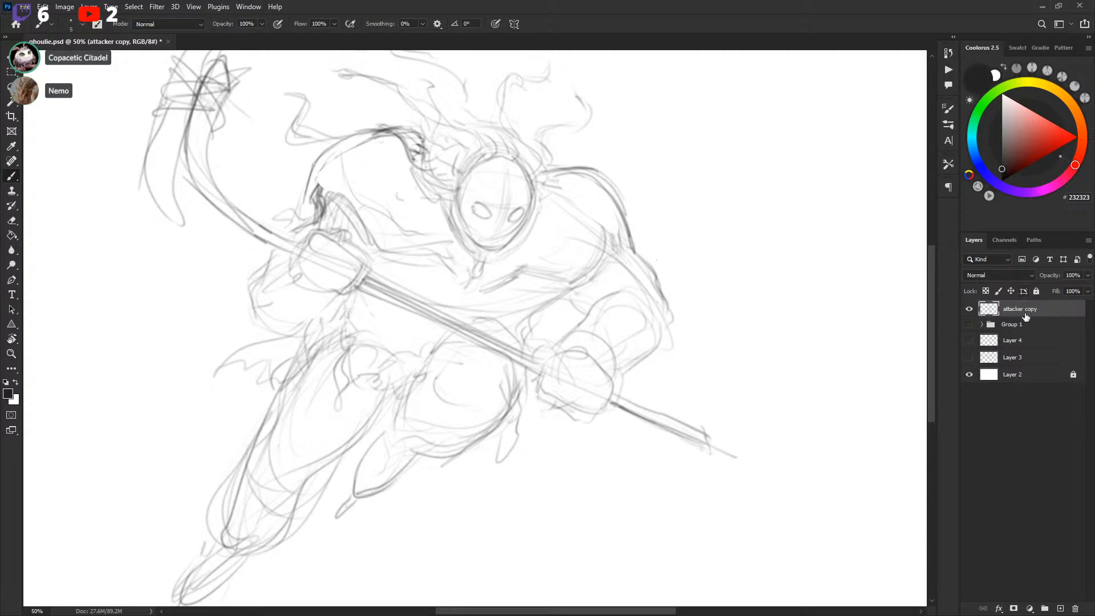
{"action": "left_click", "coordinate": [1087, 291]}
{"action": "left_click_drag", "start_coordinate": [1087, 305], "coordinate": [1066, 305]}
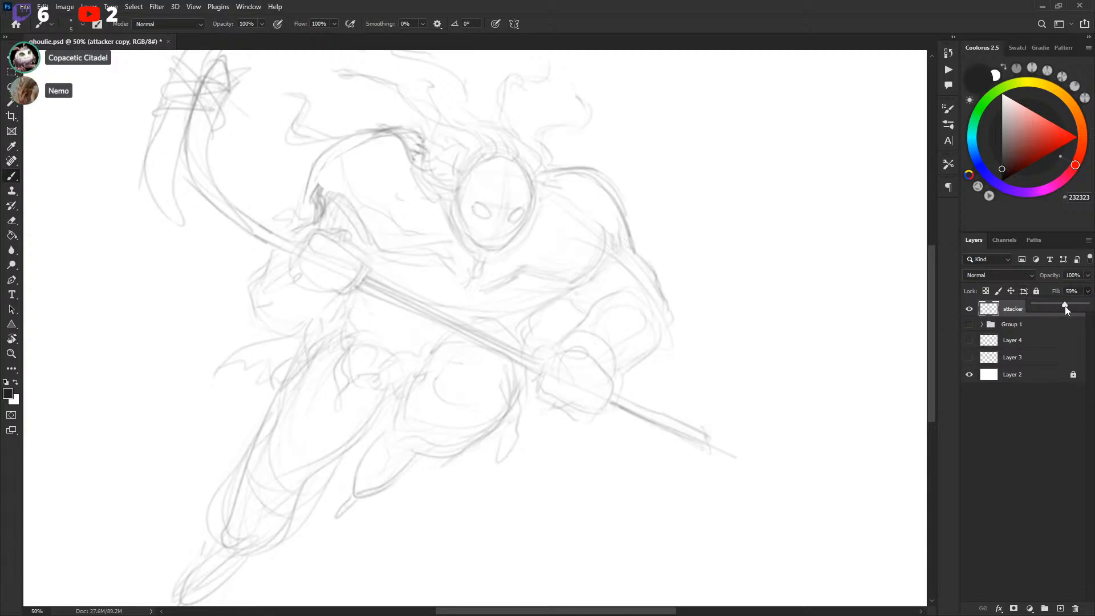
{"action": "left_click", "coordinate": [608, 215]}
{"action": "left_click_drag", "start_coordinate": [612, 190], "coordinate": [632, 246]}
{"action": "key", "text": "ctrl+z"}
{"action": "key", "text": "bracketright"}
{"action": "key", "text": "bracketright"}
{"action": "left_click_drag", "start_coordinate": [602, 181], "coordinate": [633, 242]}
{"action": "key", "text": "ctrl+z"}
{"action": "left_click_drag", "start_coordinate": [595, 178], "coordinate": [633, 252]}
{"action": "key", "text": "ctrl+z"}
Add a new layer above the attacker copy for a clean line pass
{"action": "key", "text": "ctrl+shift+alt+n"}
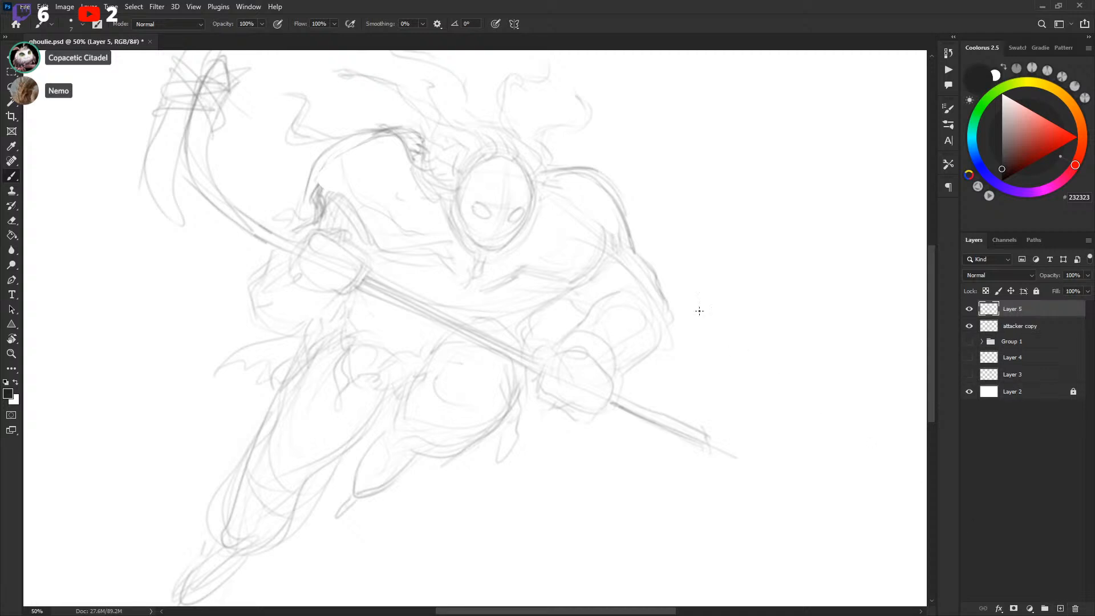
{"action": "left_click_drag", "start_coordinate": [595, 171], "coordinate": [638, 250]}
{"action": "key", "text": "ctrl+z"}
{"action": "key", "text": "bracketright"}
{"action": "left_click_drag", "start_coordinate": [600, 178], "coordinate": [634, 250]}
{"action": "key", "text": "ctrl+z"}
{"action": "left_click_drag", "start_coordinate": [602, 179], "coordinate": [632, 245]}
{"action": "key", "text": "ctrl+z"}
{"action": "key", "text": "bracketright"}
{"action": "mouse_move", "coordinate": [676, 216]}
{"action": "left_mouse_down"}
{"action": "mouse_move", "coordinate": [738, 215]}
{"action": "mouse_move", "coordinate": [748, 259]}
{"action": "left_mouse_up"}
{"action": "key", "text": "ctrl+z"}
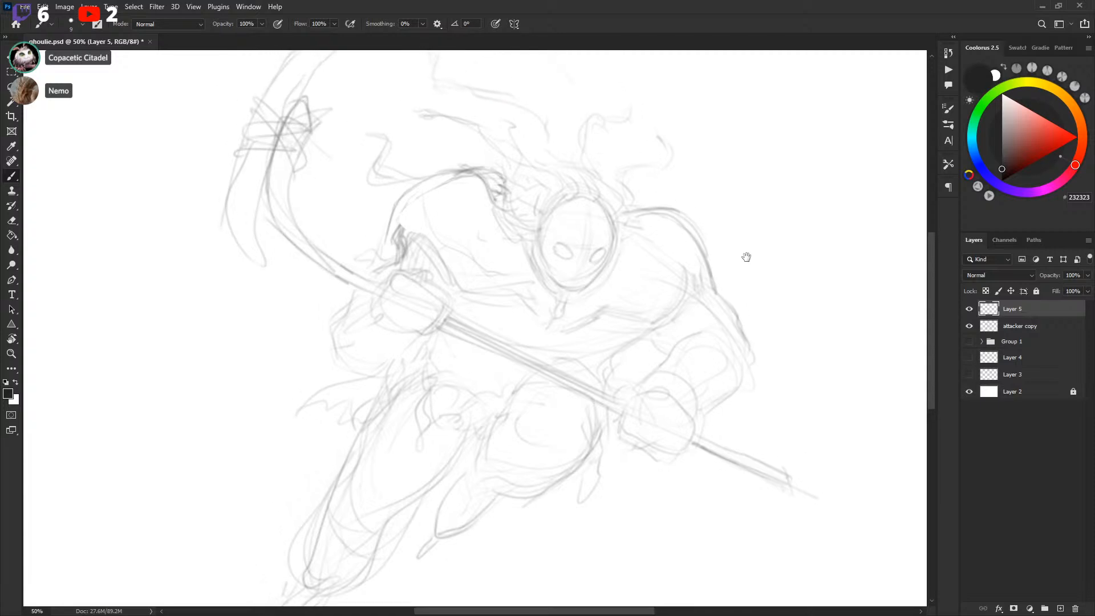
Draw the attacker's mask outline and eye holes on the new layer
{"action": "left_click_drag", "start_coordinate": [648, 299], "coordinate": [641, 260]}
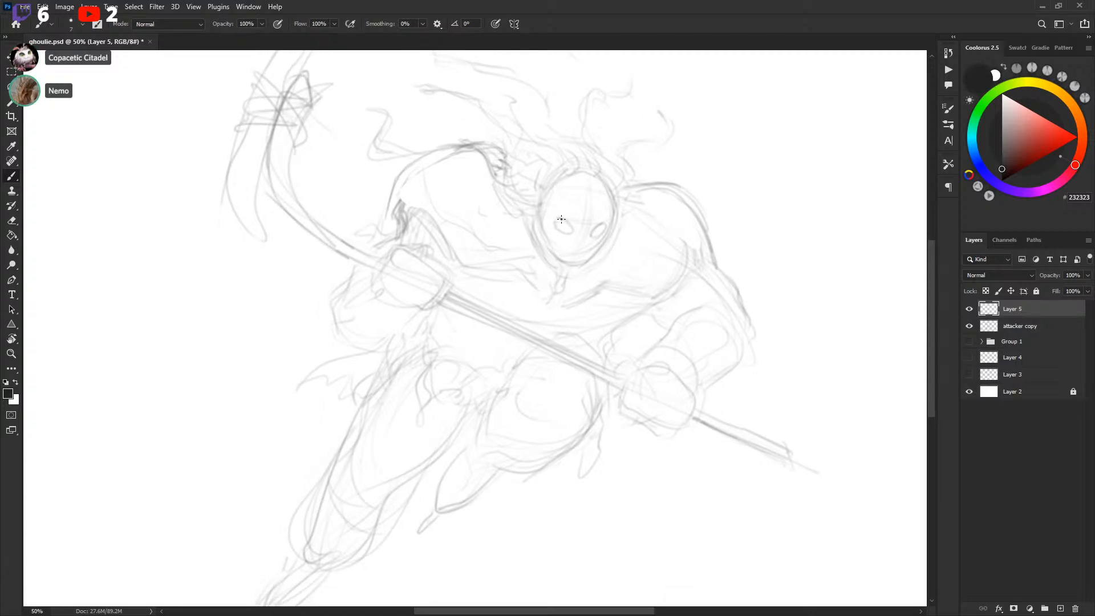
{"action": "left_click_drag", "start_coordinate": [558, 218], "coordinate": [573, 229]}
{"action": "left_click_drag", "start_coordinate": [591, 235], "coordinate": [597, 236]}
{"action": "scroll", "coordinate": [544, 189], "scroll_direction": "down", "scroll_amount": 2}
{"action": "mouse_move", "coordinate": [541, 178]}
{"action": "left_mouse_down"}
{"action": "mouse_move", "coordinate": [540, 216]}
{"action": "mouse_move", "coordinate": [563, 247]}
{"action": "left_mouse_up"}
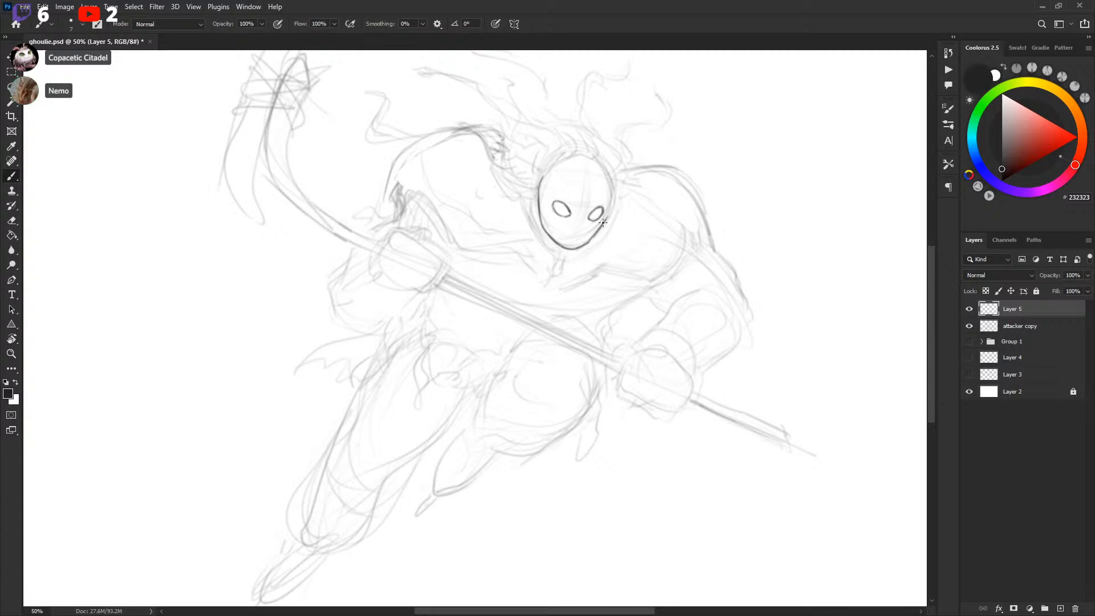
{"action": "left_click_drag", "start_coordinate": [613, 195], "coordinate": [607, 217]}
{"action": "left_click_drag", "start_coordinate": [584, 225], "coordinate": [582, 227]}
Add nostril holes and a vertical forehead ridge to the attacker's mask
{"action": "mouse_move", "coordinate": [539, 186]}
{"action": "left_mouse_down"}
{"action": "mouse_move", "coordinate": [560, 157]}
{"action": "mouse_move", "coordinate": [596, 154]}
{"action": "mouse_move", "coordinate": [541, 177]}
{"action": "mouse_move", "coordinate": [566, 160]}
{"action": "left_mouse_up"}
{"action": "key", "text": "ctrl+z"}
{"action": "mouse_move", "coordinate": [550, 166]}
{"action": "left_mouse_down"}
{"action": "mouse_move", "coordinate": [580, 155]}
{"action": "mouse_move", "coordinate": [568, 160]}
{"action": "mouse_move", "coordinate": [603, 166]}
{"action": "left_mouse_up"}
{"action": "key", "text": "ctrl+z"}
{"action": "key", "text": "ctrl+z"}
{"action": "left_click_drag", "start_coordinate": [564, 159], "coordinate": [601, 167]}
{"action": "key", "text": "ctrl+z"}
{"action": "key", "text": "ctrl+z"}
{"action": "scroll", "coordinate": [592, 249], "scroll_direction": "down", "scroll_amount": 1}
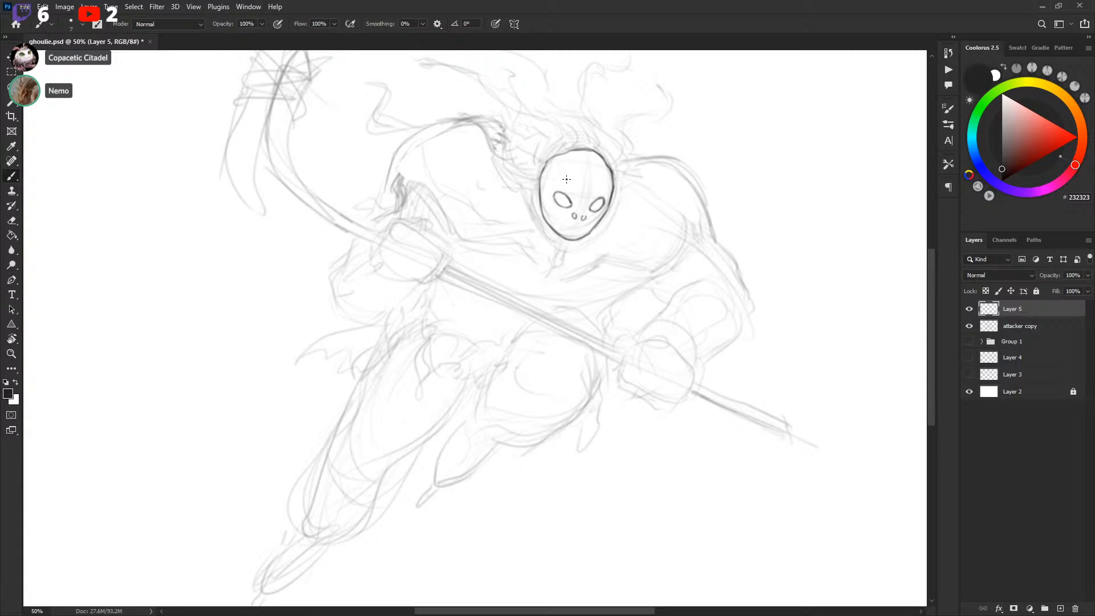
{"action": "key", "text": "ctrl+z"}
{"action": "mouse_move", "coordinate": [587, 160]}
{"action": "left_mouse_down"}
{"action": "mouse_move", "coordinate": [585, 189]}
{"action": "mouse_move", "coordinate": [589, 160]}
{"action": "left_mouse_up"}
{"action": "left_click_drag", "start_coordinate": [609, 207], "coordinate": [612, 197]}
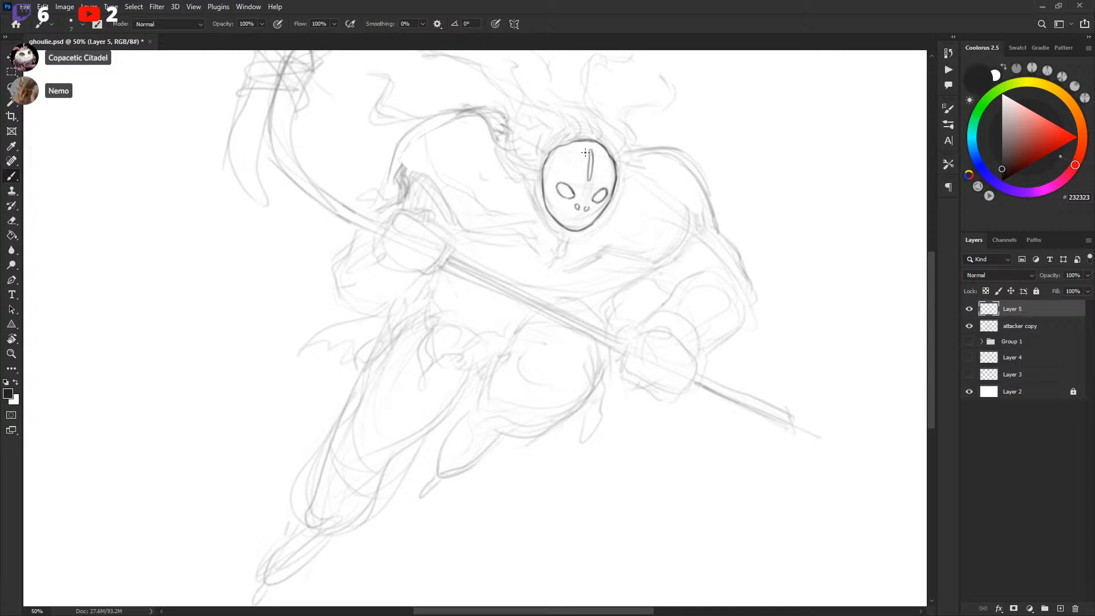
Draw flowing hair strands streaming back from the left of the attacker's head
{"action": "scroll", "coordinate": [562, 182], "scroll_direction": "up", "scroll_amount": 5}
{"action": "left_click_drag", "start_coordinate": [551, 172], "coordinate": [537, 239]}
{"action": "mouse_move", "coordinate": [412, 109]}
{"action": "left_mouse_down"}
{"action": "mouse_move", "coordinate": [410, 142]}
{"action": "mouse_move", "coordinate": [514, 182]}
{"action": "mouse_move", "coordinate": [532, 228]}
{"action": "mouse_move", "coordinate": [565, 263]}
{"action": "mouse_move", "coordinate": [539, 229]}
{"action": "mouse_move", "coordinate": [559, 238]}
{"action": "left_mouse_up"}
{"action": "mouse_move", "coordinate": [509, 268]}
{"action": "left_mouse_down"}
{"action": "mouse_move", "coordinate": [583, 267]}
{"action": "mouse_move", "coordinate": [585, 235]}
{"action": "mouse_move", "coordinate": [488, 204]}
{"action": "mouse_move", "coordinate": [482, 175]}
{"action": "mouse_move", "coordinate": [523, 210]}
{"action": "left_mouse_up"}
{"action": "mouse_move", "coordinate": [481, 176]}
{"action": "left_mouse_down"}
{"action": "mouse_move", "coordinate": [467, 148]}
{"action": "mouse_move", "coordinate": [362, 147]}
{"action": "mouse_move", "coordinate": [361, 134]}
{"action": "mouse_move", "coordinate": [388, 151]}
{"action": "mouse_move", "coordinate": [365, 104]}
{"action": "mouse_move", "coordinate": [365, 146]}
{"action": "mouse_move", "coordinate": [462, 138]}
{"action": "mouse_move", "coordinate": [493, 194]}
{"action": "mouse_move", "coordinate": [522, 191]}
{"action": "left_mouse_up"}
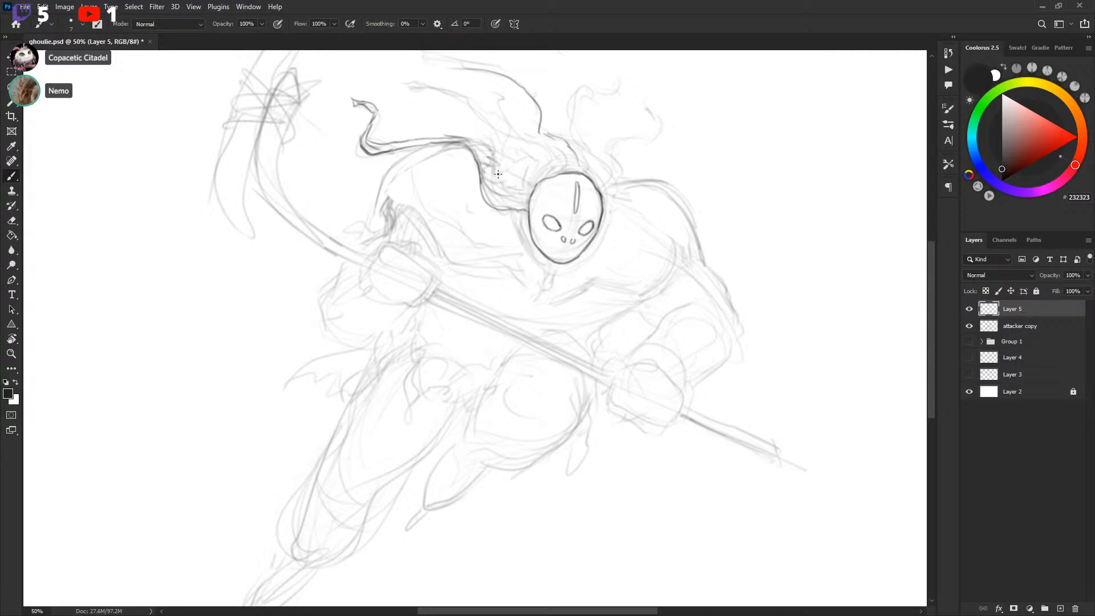
{"action": "mouse_move", "coordinate": [449, 142]}
{"action": "left_mouse_down"}
{"action": "mouse_move", "coordinate": [475, 148]}
{"action": "mouse_move", "coordinate": [512, 192]}
{"action": "left_mouse_up"}
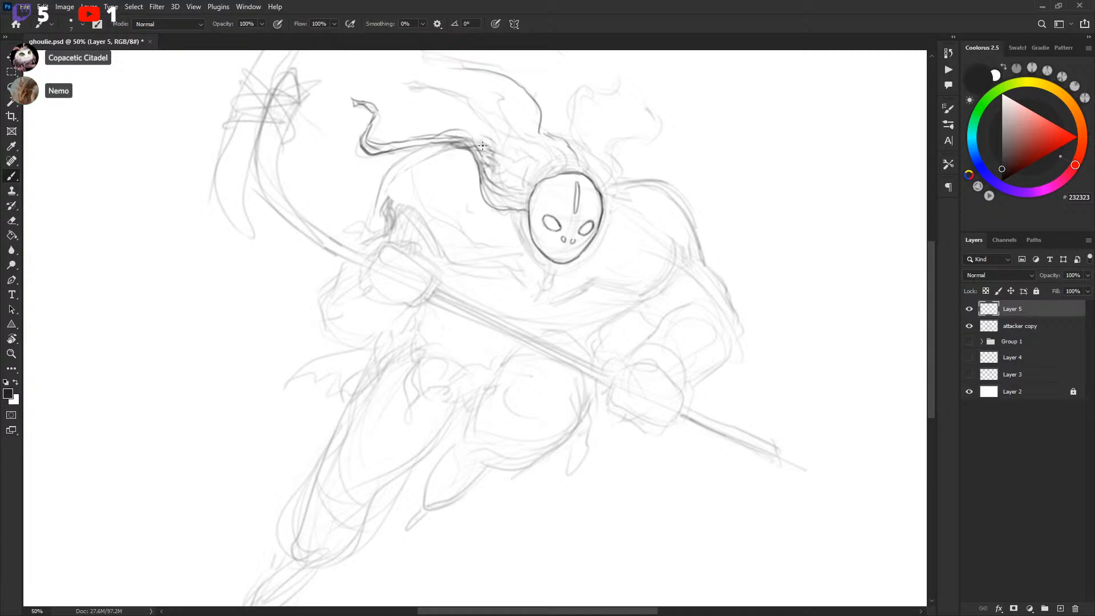
{"action": "mouse_move", "coordinate": [447, 121]}
{"action": "left_mouse_down"}
{"action": "mouse_move", "coordinate": [485, 149]}
{"action": "mouse_move", "coordinate": [478, 136]}
{"action": "left_mouse_up"}
{"action": "mouse_move", "coordinate": [543, 176]}
{"action": "left_mouse_down"}
{"action": "mouse_move", "coordinate": [557, 142]}
{"action": "mouse_move", "coordinate": [601, 167]}
{"action": "mouse_move", "coordinate": [587, 173]}
{"action": "mouse_move", "coordinate": [597, 163]}
{"action": "mouse_move", "coordinate": [610, 185]}
{"action": "mouse_move", "coordinate": [599, 156]}
{"action": "left_mouse_up"}
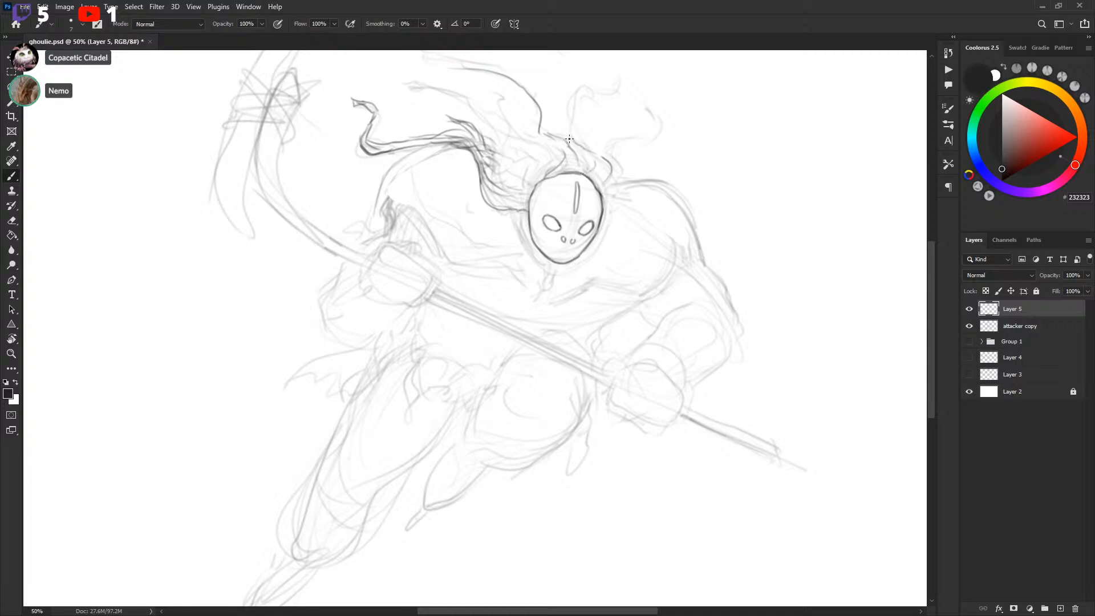
{"action": "left_click_drag", "start_coordinate": [591, 107], "coordinate": [580, 150]}
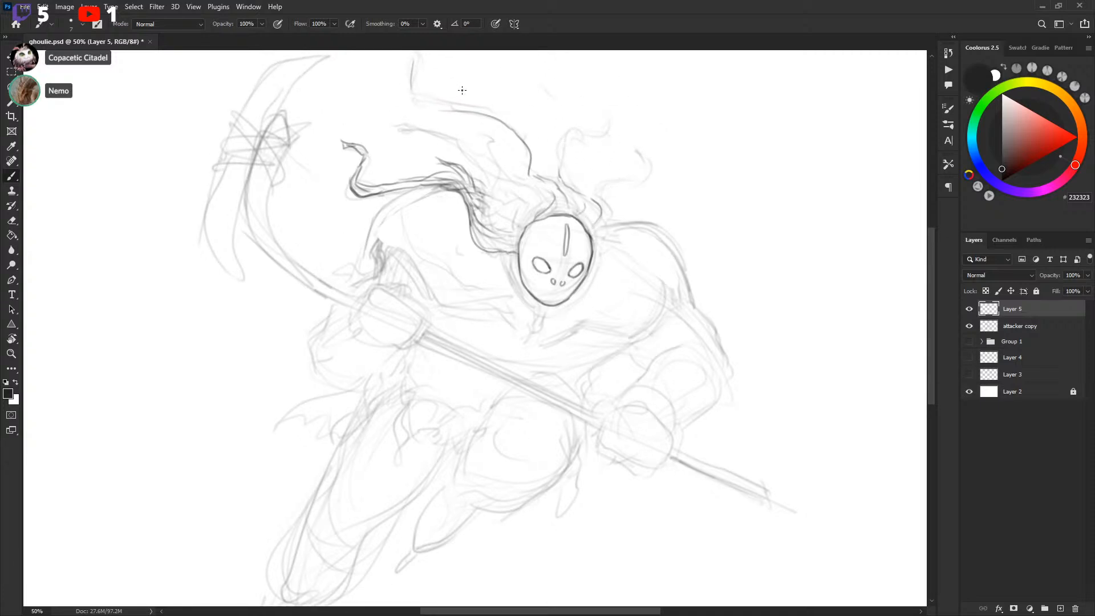
{"action": "left_click_drag", "start_coordinate": [461, 91], "coordinate": [460, 118]}
Sketch curling hair strands rising from the right side of the attacker's head
{"action": "left_click", "coordinate": [970, 326]}
{"action": "left_click", "coordinate": [970, 326]}
{"action": "left_click_drag", "start_coordinate": [687, 258], "coordinate": [709, 211]}
{"action": "left_click_drag", "start_coordinate": [631, 285], "coordinate": [739, 242]}
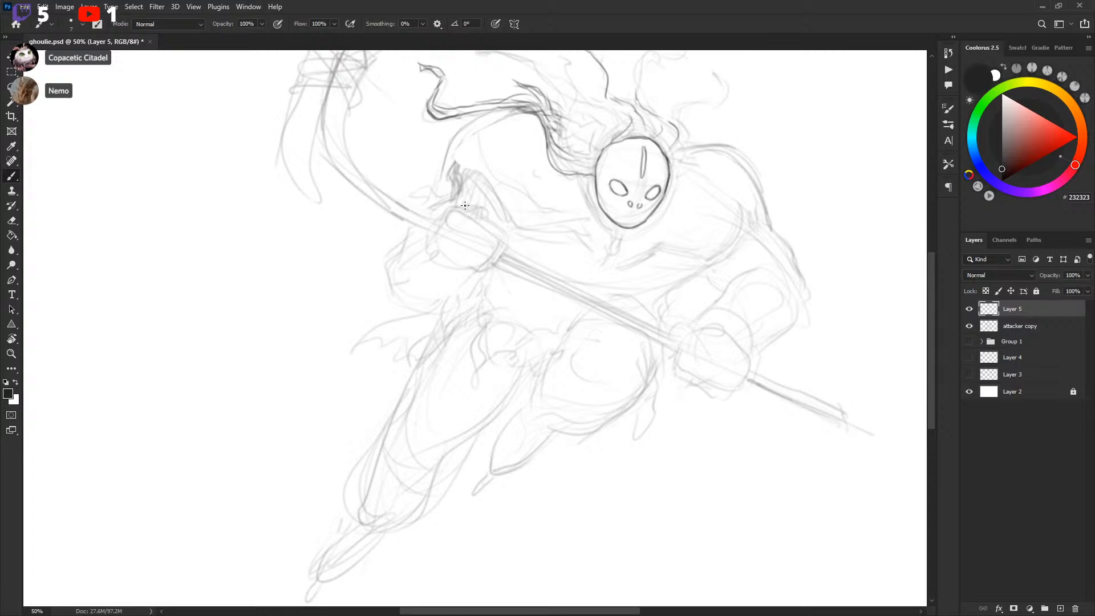
{"action": "key", "text": "ctrl+z"}
{"action": "left_click_drag", "start_coordinate": [610, 230], "coordinate": [571, 276]}
{"action": "mouse_move", "coordinate": [740, 238]}
{"action": "left_mouse_down"}
{"action": "mouse_move", "coordinate": [744, 206]}
{"action": "mouse_move", "coordinate": [729, 195]}
{"action": "left_mouse_up"}
{"action": "left_click_drag", "start_coordinate": [652, 173], "coordinate": [628, 226]}
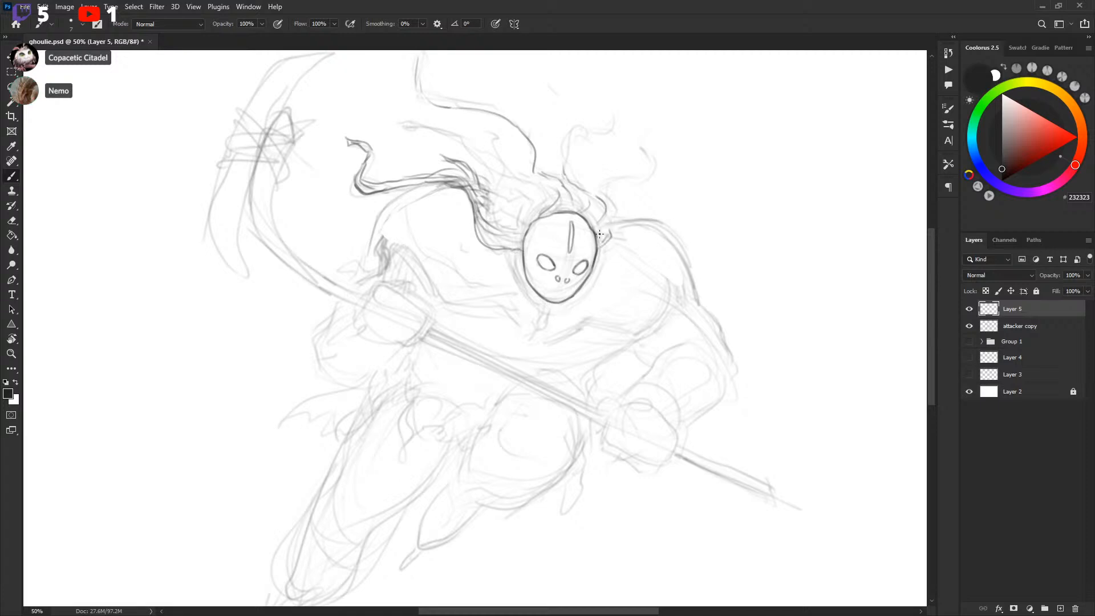
{"action": "mouse_move", "coordinate": [602, 228]}
{"action": "left_mouse_down"}
{"action": "mouse_move", "coordinate": [599, 196]}
{"action": "mouse_move", "coordinate": [606, 179]}
{"action": "mouse_move", "coordinate": [652, 182]}
{"action": "mouse_move", "coordinate": [655, 159]}
{"action": "mouse_move", "coordinate": [623, 173]}
{"action": "mouse_move", "coordinate": [650, 169]}
{"action": "mouse_move", "coordinate": [642, 145]}
{"action": "mouse_move", "coordinate": [654, 178]}
{"action": "left_mouse_up"}
{"action": "key", "text": "ctrl+z"}
{"action": "key", "text": "ctrl+z"}
Add more wavy hair strands above the attacker's head
{"action": "key", "text": "x"}
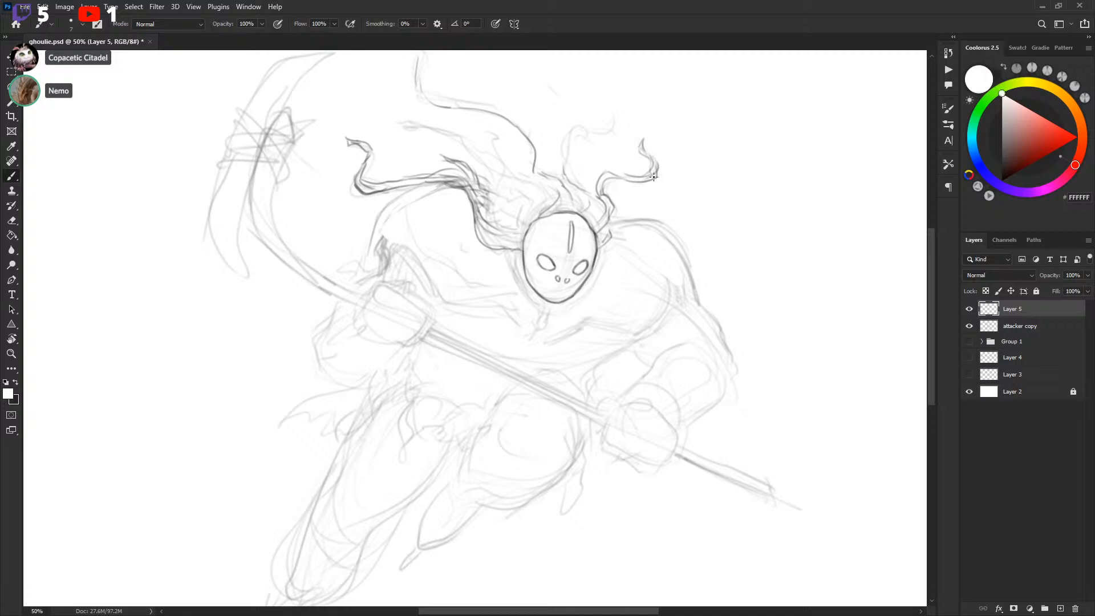
{"action": "key", "text": "x"}
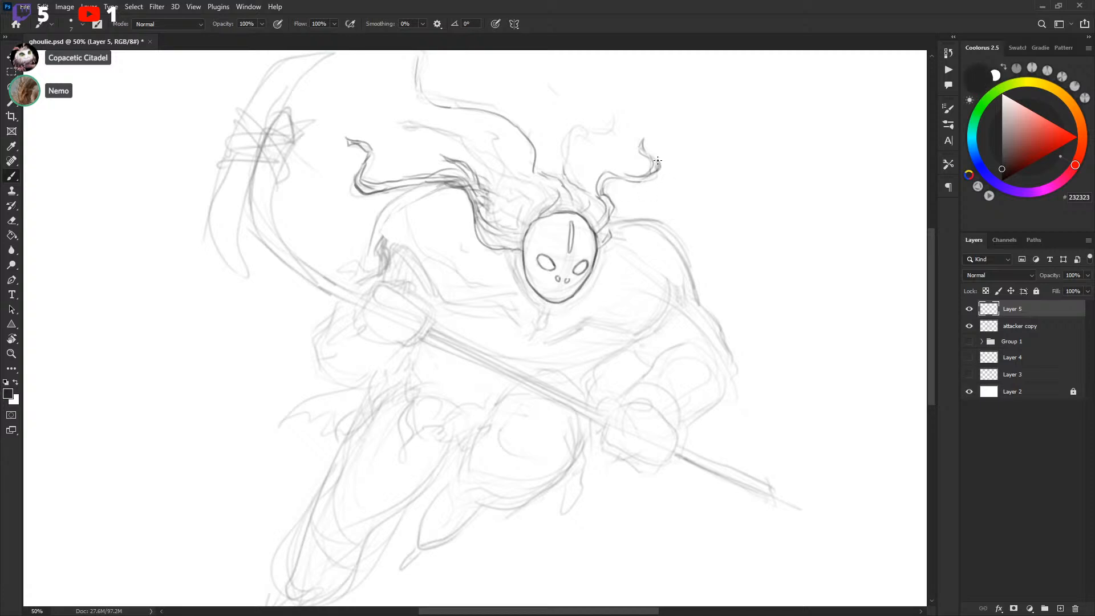
{"action": "left_click_drag", "start_coordinate": [686, 238], "coordinate": [682, 266]}
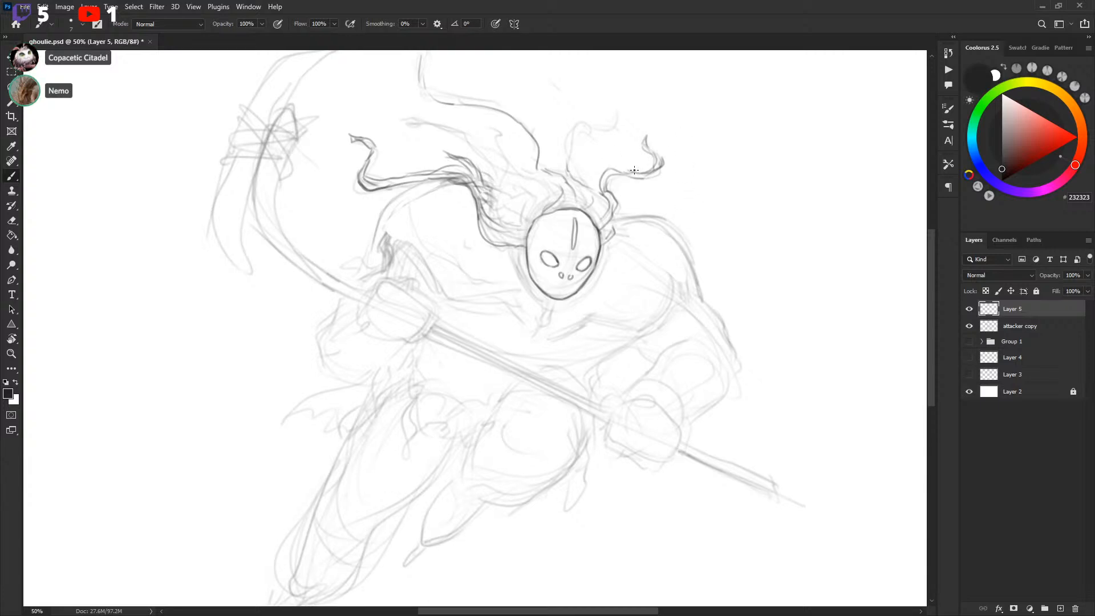
{"action": "mouse_move", "coordinate": [581, 180]}
{"action": "left_mouse_down"}
{"action": "mouse_move", "coordinate": [569, 154]}
{"action": "mouse_move", "coordinate": [579, 173]}
{"action": "mouse_move", "coordinate": [583, 122]}
{"action": "mouse_move", "coordinate": [591, 130]}
{"action": "mouse_move", "coordinate": [617, 118]}
{"action": "mouse_move", "coordinate": [612, 101]}
{"action": "mouse_move", "coordinate": [621, 122]}
{"action": "left_mouse_up"}
{"action": "left_click_drag", "start_coordinate": [587, 160], "coordinate": [654, 269]}
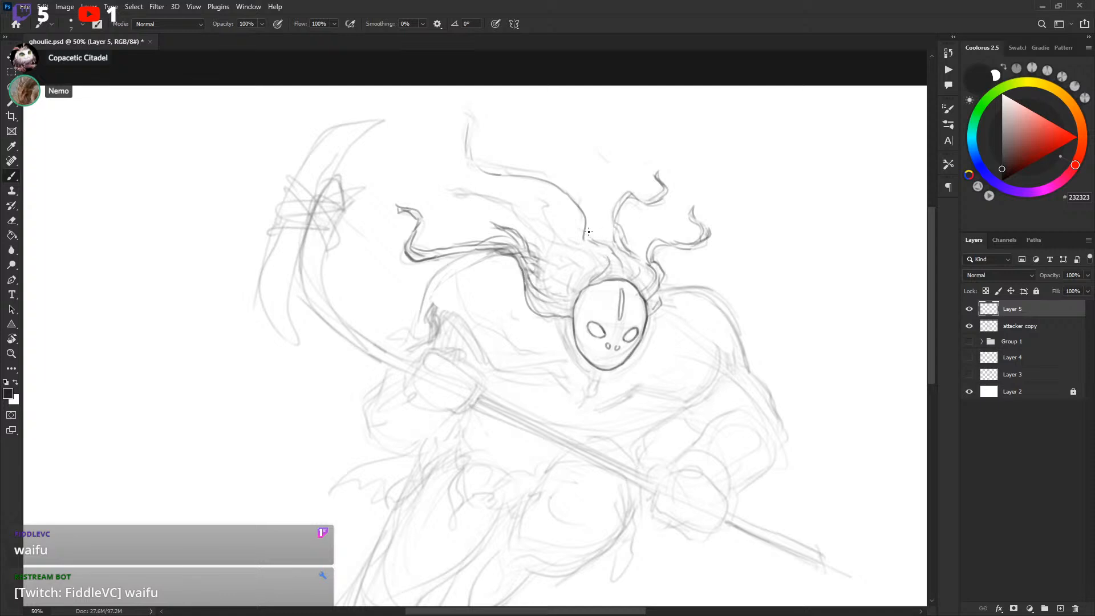
{"action": "left_click_drag", "start_coordinate": [622, 271], "coordinate": [635, 261]}
{"action": "left_click_drag", "start_coordinate": [646, 211], "coordinate": [669, 187]}
{"action": "mouse_move", "coordinate": [491, 113]}
{"action": "left_mouse_down"}
{"action": "mouse_move", "coordinate": [520, 147]}
{"action": "mouse_move", "coordinate": [584, 164]}
{"action": "left_mouse_up"}
{"action": "mouse_move", "coordinate": [673, 238]}
{"action": "left_mouse_down"}
{"action": "mouse_move", "coordinate": [667, 182]}
{"action": "mouse_move", "coordinate": [650, 231]}
{"action": "left_mouse_up"}
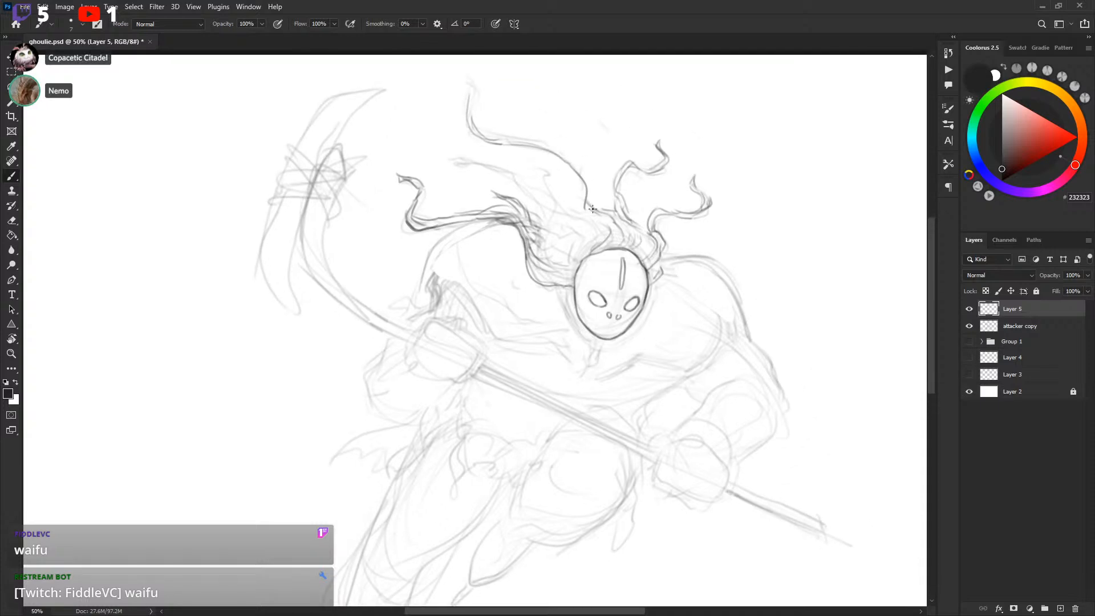
Draw more hair strands falling over the attacker's brow, undoing the last stroke
{"action": "mouse_move", "coordinate": [586, 183]}
{"action": "left_mouse_down"}
{"action": "mouse_move", "coordinate": [606, 236]}
{"action": "mouse_move", "coordinate": [578, 224]}
{"action": "mouse_move", "coordinate": [535, 162]}
{"action": "mouse_move", "coordinate": [550, 184]}
{"action": "left_mouse_up"}
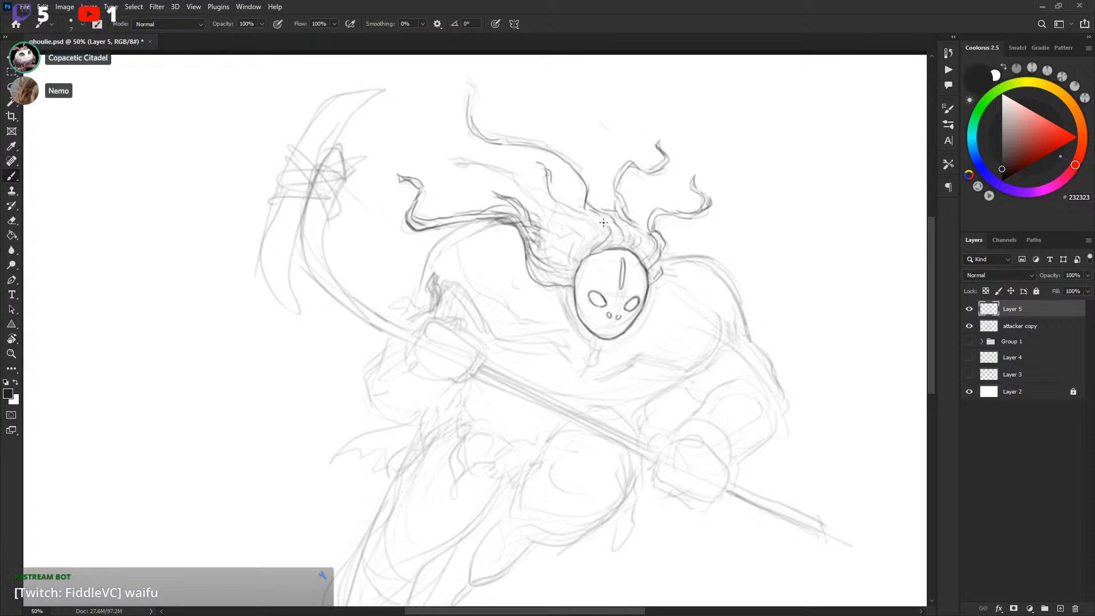
{"action": "left_click_drag", "start_coordinate": [602, 222], "coordinate": [609, 242]}
{"action": "left_click_drag", "start_coordinate": [547, 219], "coordinate": [467, 159]}
{"action": "mouse_move", "coordinate": [468, 158]}
{"action": "left_mouse_down"}
{"action": "mouse_move", "coordinate": [516, 172]}
{"action": "mouse_move", "coordinate": [484, 150]}
{"action": "mouse_move", "coordinate": [459, 150]}
{"action": "mouse_move", "coordinate": [592, 225]}
{"action": "left_mouse_up"}
{"action": "key", "text": "ctrl+z"}
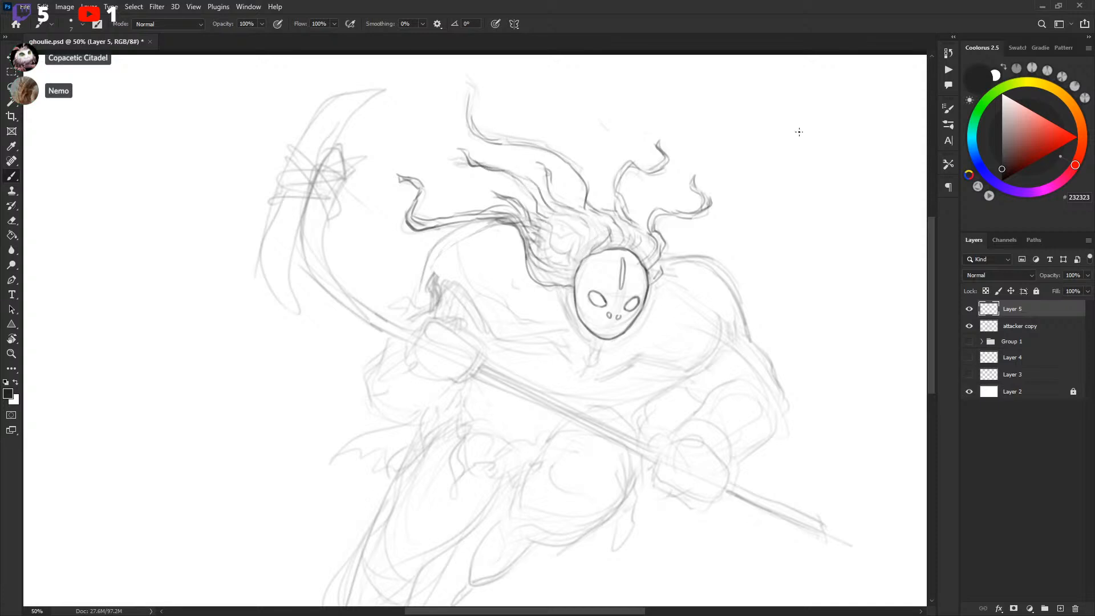
Hide and reshow the sketch layer to check the line pass, then add hair strands at the crown
{"action": "left_click", "coordinate": [969, 326]}
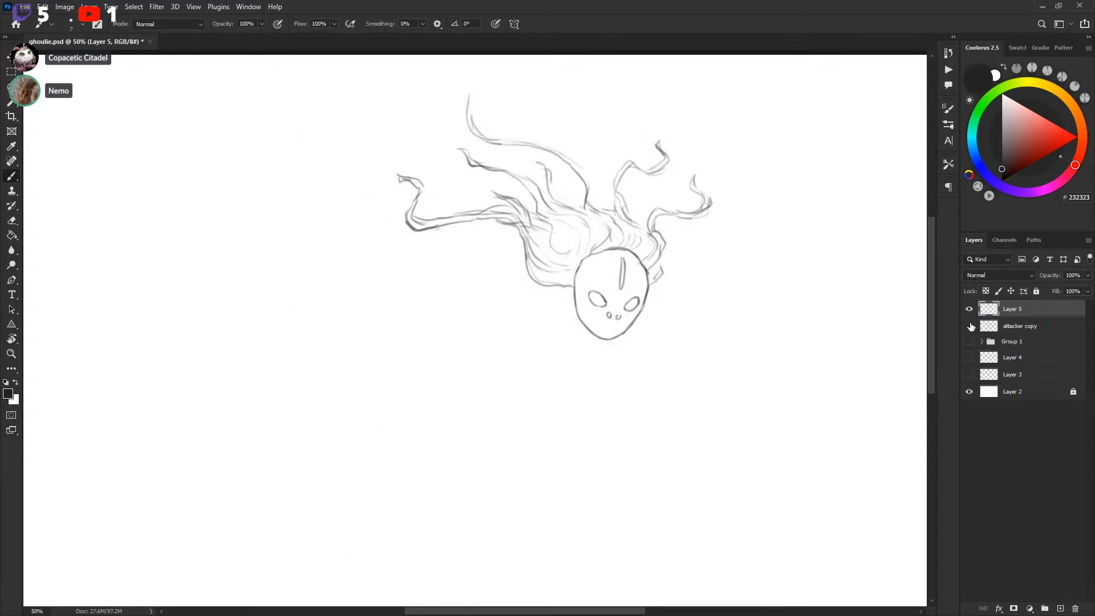
{"action": "left_click", "coordinate": [968, 326]}
{"action": "left_click_drag", "start_coordinate": [710, 251], "coordinate": [713, 228]}
{"action": "mouse_move", "coordinate": [553, 153]}
{"action": "left_mouse_down"}
{"action": "mouse_move", "coordinate": [555, 169]}
{"action": "mouse_move", "coordinate": [586, 185]}
{"action": "left_mouse_up"}
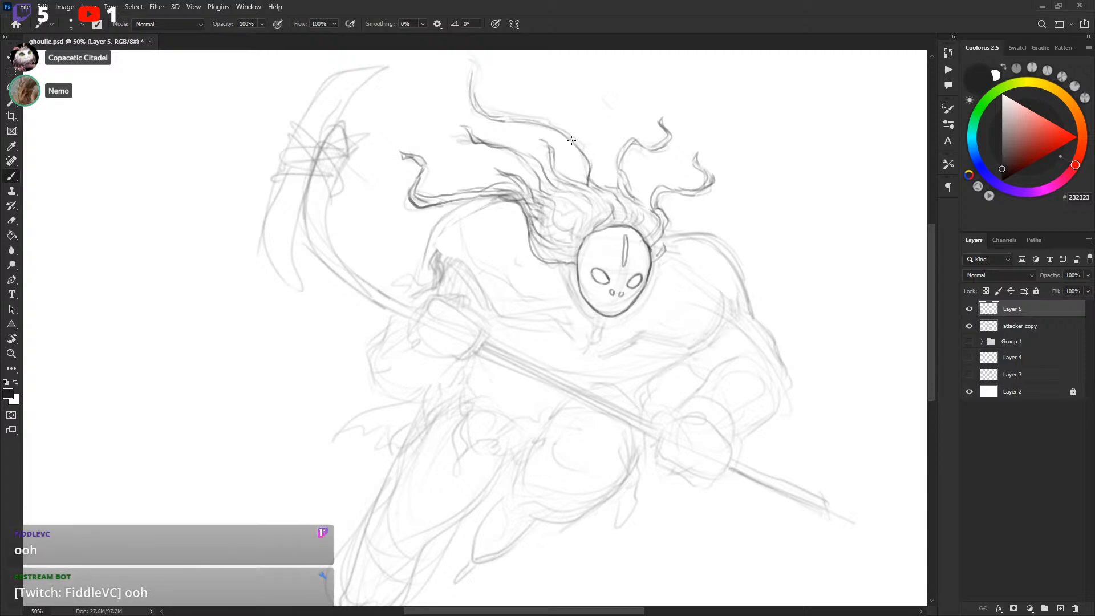
{"action": "key", "text": "x"}
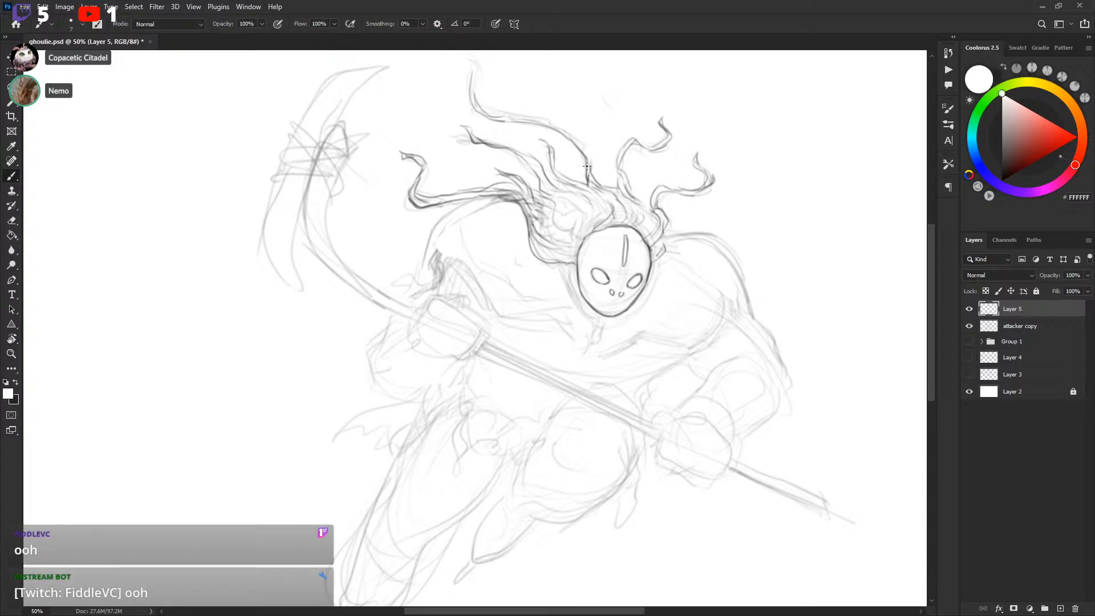
{"action": "key", "text": "x"}
{"action": "left_click_drag", "start_coordinate": [606, 187], "coordinate": [630, 195]}
Outline a collar around the bottom of the mask with a strap hanging below the chin
{"action": "scroll", "coordinate": [546, 264], "scroll_direction": "down", "scroll_amount": 3}
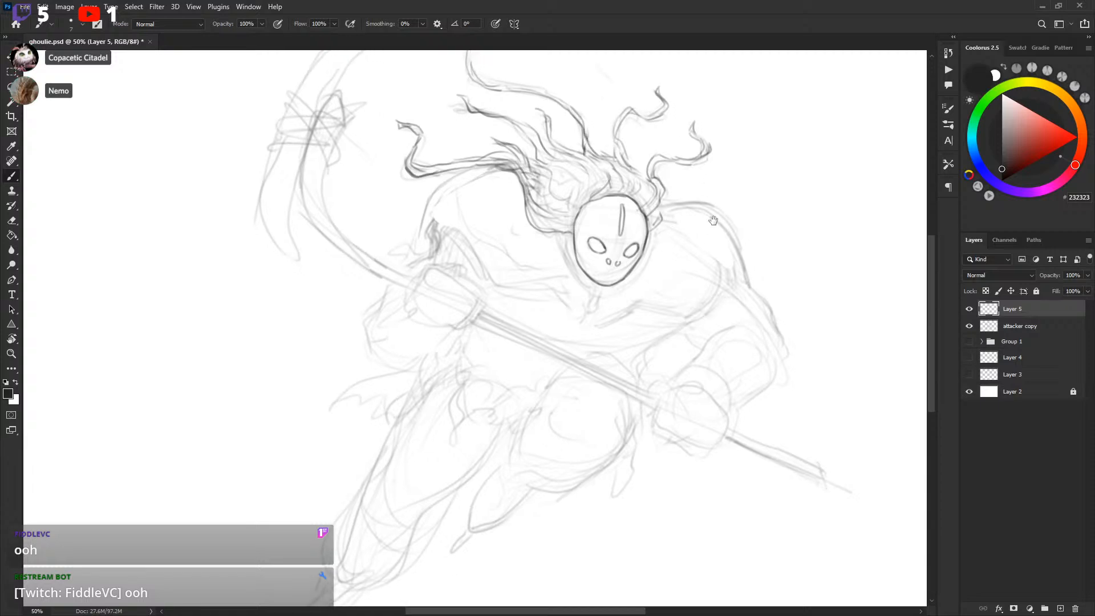
{"action": "left_click_drag", "start_coordinate": [600, 241], "coordinate": [596, 237]}
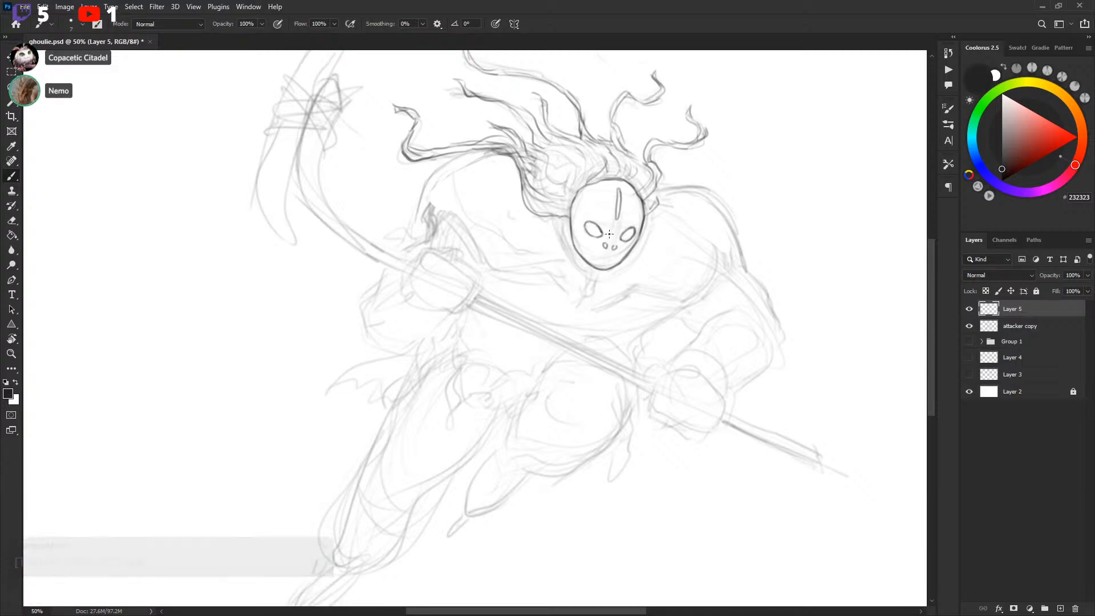
{"action": "left_click_drag", "start_coordinate": [558, 225], "coordinate": [585, 276]}
{"action": "key", "text": "ctrl+z"}
{"action": "left_click_drag", "start_coordinate": [561, 217], "coordinate": [590, 272]}
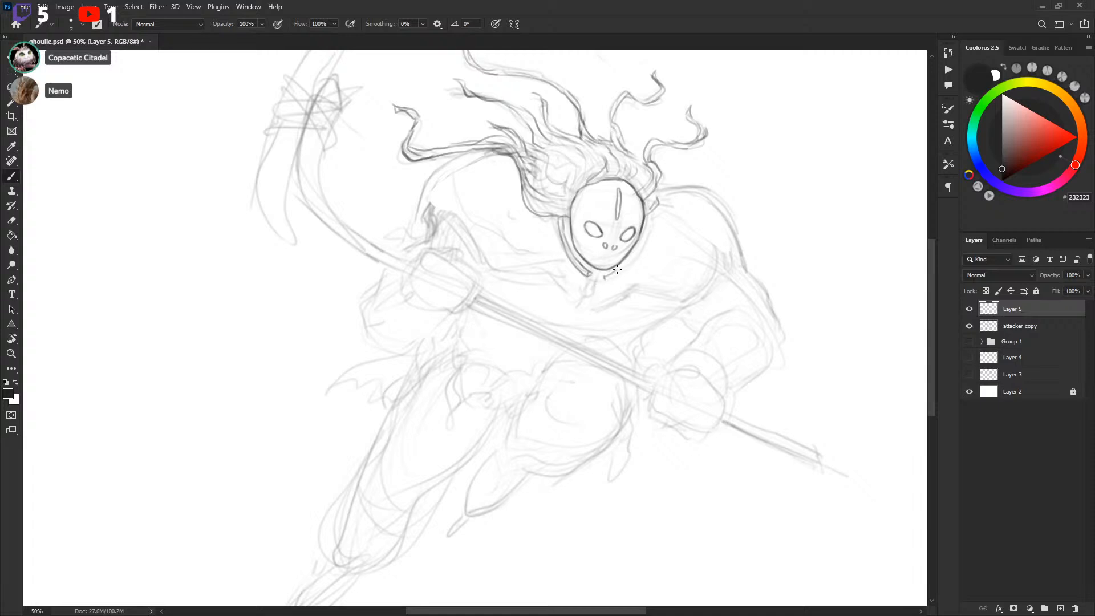
{"action": "left_click_drag", "start_coordinate": [618, 276], "coordinate": [644, 228]}
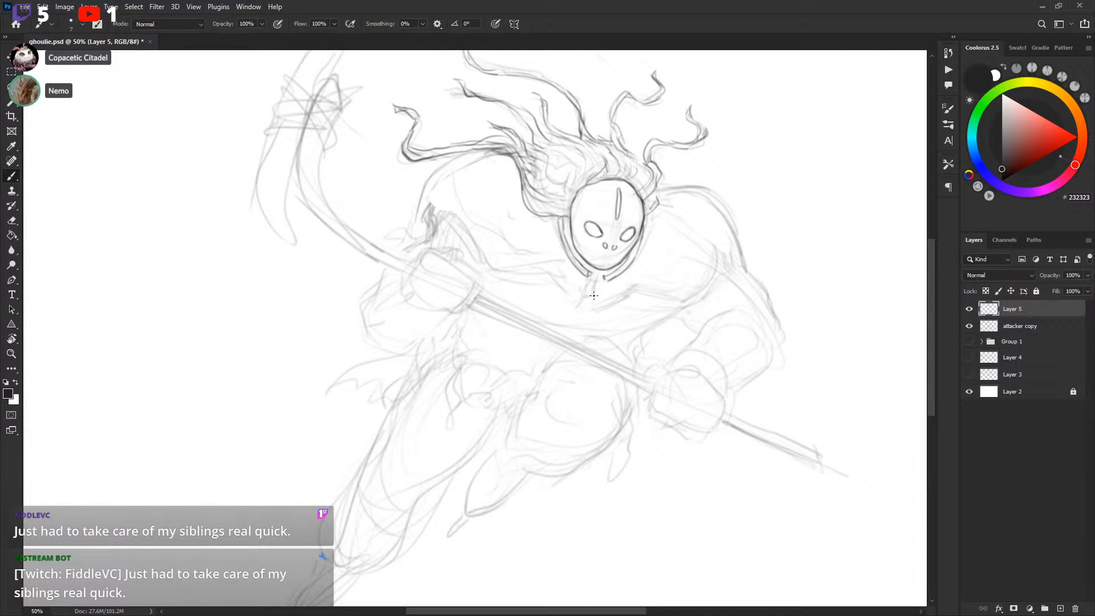
{"action": "left_click_drag", "start_coordinate": [589, 288], "coordinate": [598, 282]}
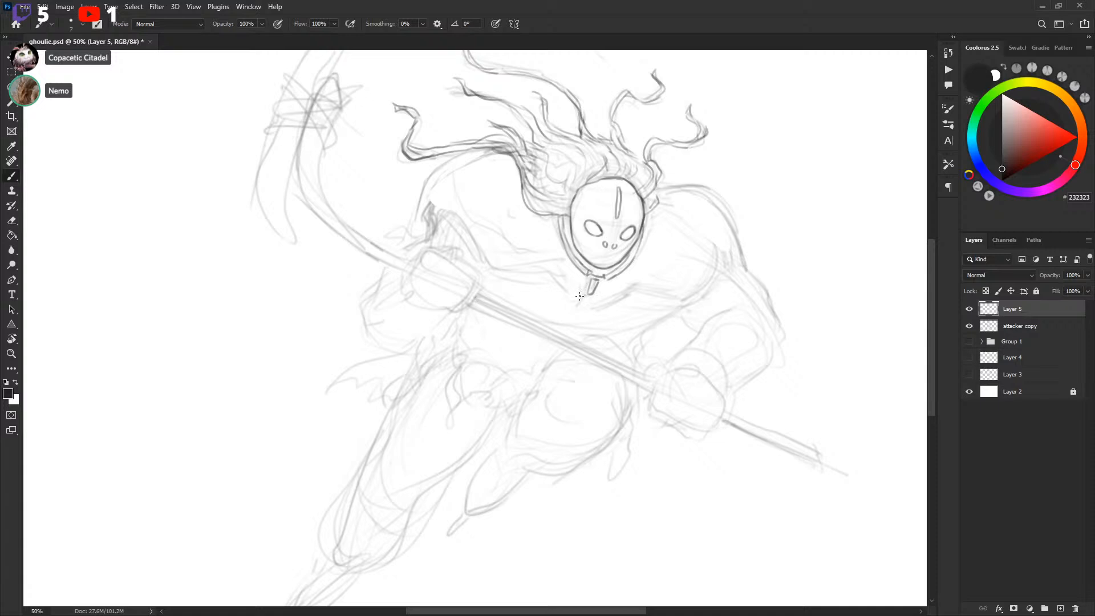
{"action": "mouse_move", "coordinate": [572, 281]}
{"action": "left_mouse_down"}
{"action": "mouse_move", "coordinate": [587, 303]}
{"action": "mouse_move", "coordinate": [612, 292]}
{"action": "left_mouse_up"}
{"action": "left_click_drag", "start_coordinate": [513, 263], "coordinate": [572, 280]}
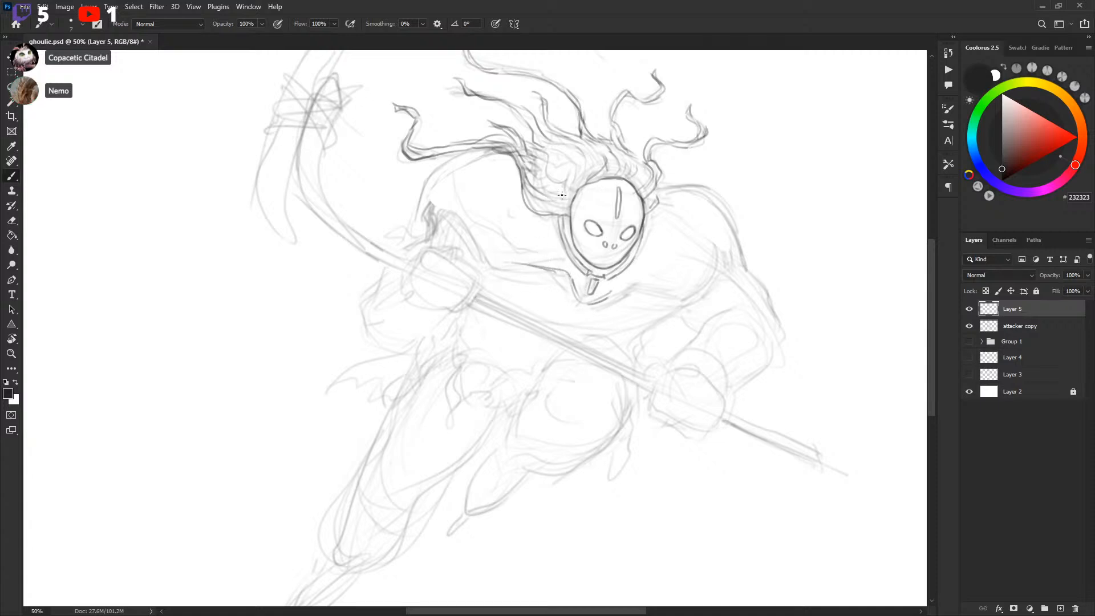
Ink the attacker's left shoulder edge and the line under the chest on the line layer
{"action": "left_click", "coordinate": [1025, 330]}
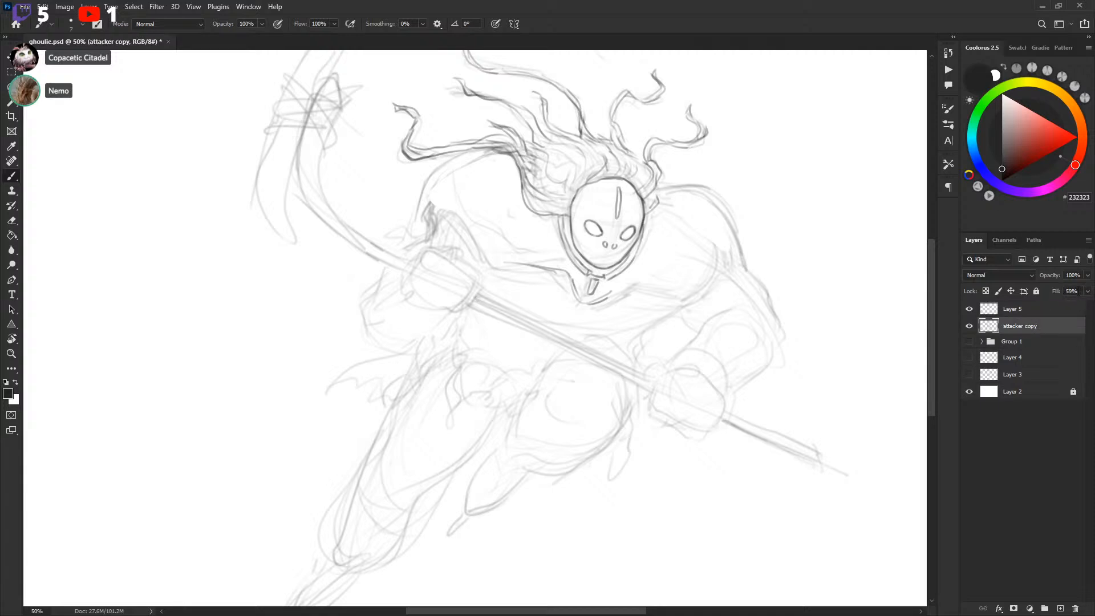
{"action": "left_click", "coordinate": [1019, 310]}
{"action": "left_click_drag", "start_coordinate": [627, 287], "coordinate": [676, 294]}
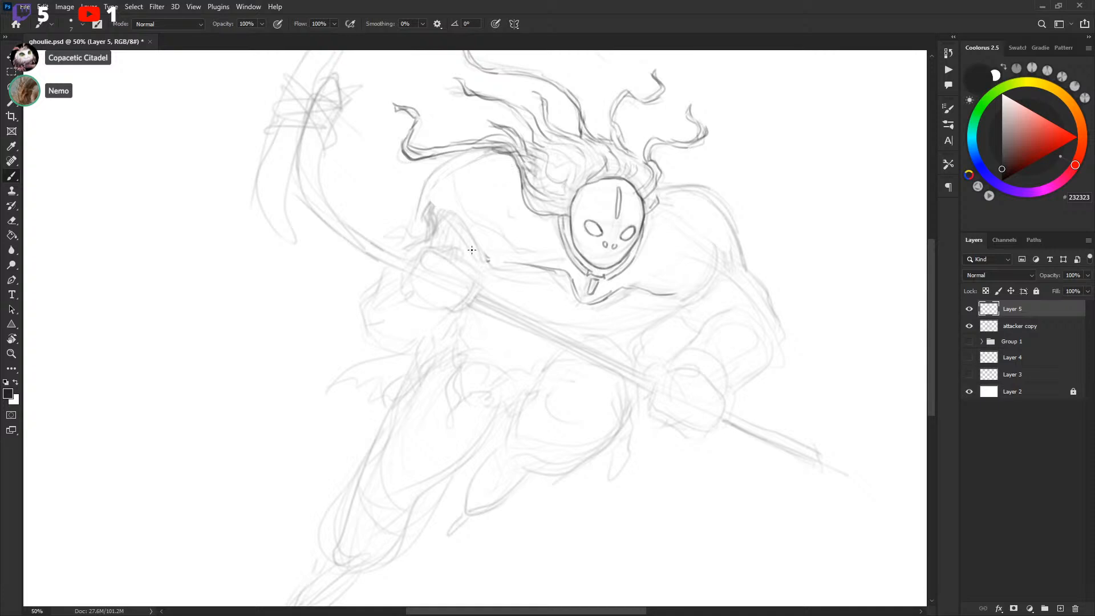
{"action": "mouse_move", "coordinate": [444, 165]}
{"action": "left_mouse_down"}
{"action": "mouse_move", "coordinate": [444, 207]}
{"action": "mouse_move", "coordinate": [490, 261]}
{"action": "left_mouse_up"}
{"action": "left_click_drag", "start_coordinate": [460, 224], "coordinate": [492, 261]}
{"action": "left_click_drag", "start_coordinate": [445, 166], "coordinate": [457, 227]}
Outline the attacker's rounded right shoulder pad, confining strokes with a lasso selection
{"action": "mouse_move", "coordinate": [666, 293]}
{"action": "left_mouse_down"}
{"action": "mouse_move", "coordinate": [691, 299]}
{"action": "mouse_move", "coordinate": [718, 269]}
{"action": "mouse_move", "coordinate": [724, 214]}
{"action": "mouse_move", "coordinate": [721, 269]}
{"action": "left_mouse_up"}
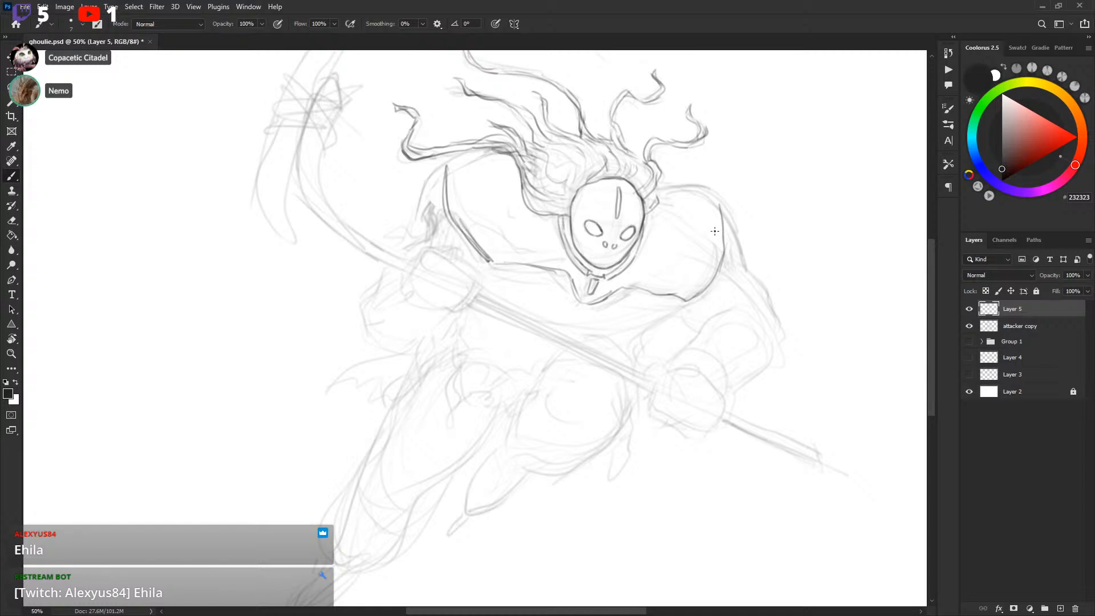
{"action": "left_click_drag", "start_coordinate": [714, 195], "coordinate": [720, 280]}
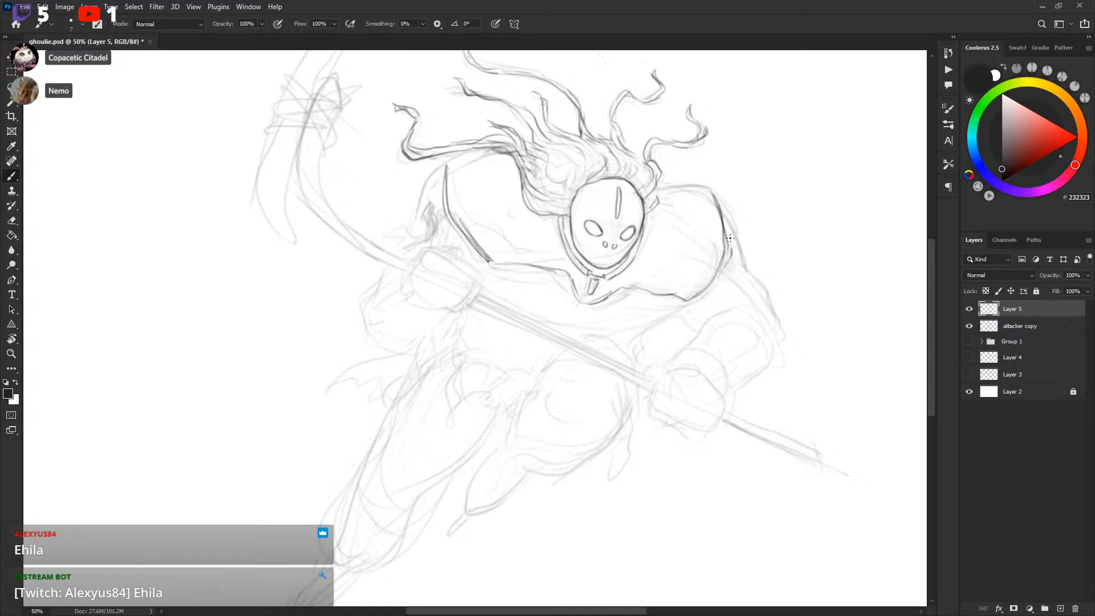
{"action": "left_click_drag", "start_coordinate": [719, 197], "coordinate": [731, 251]}
{"action": "mouse_move", "coordinate": [663, 181]}
{"action": "left_mouse_down"}
{"action": "mouse_move", "coordinate": [717, 199]}
{"action": "mouse_move", "coordinate": [772, 197]}
{"action": "mouse_move", "coordinate": [777, 170]}
{"action": "left_mouse_up"}
{"action": "key", "text": "ctrl+z"}
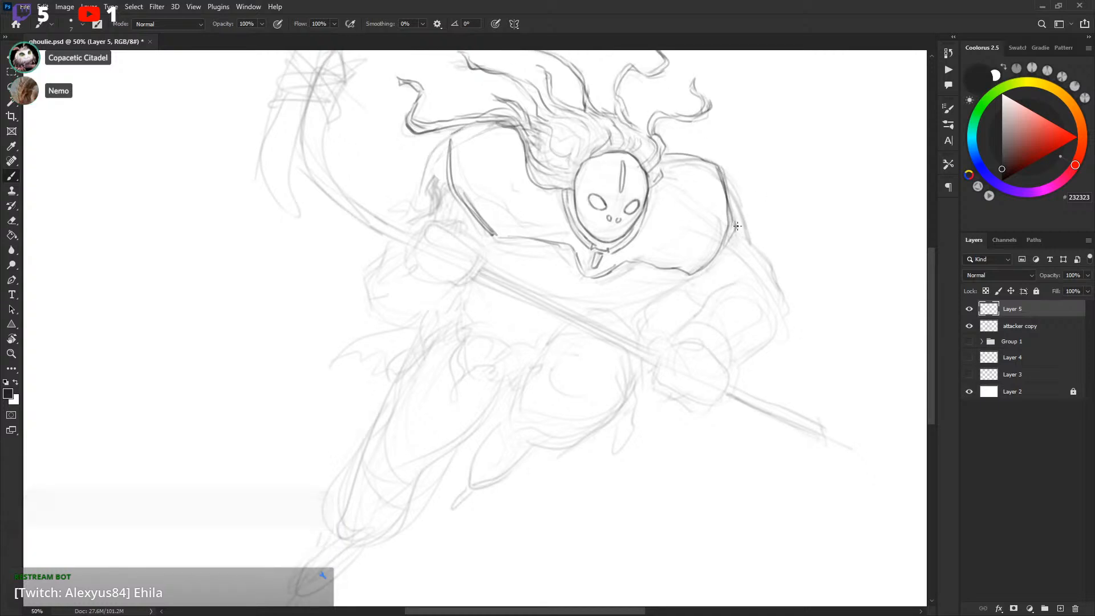
{"action": "left_click_drag", "start_coordinate": [692, 275], "coordinate": [730, 239]}
{"action": "key", "text": "l"}
{"action": "left_click_drag", "start_coordinate": [720, 169], "coordinate": [735, 211]}
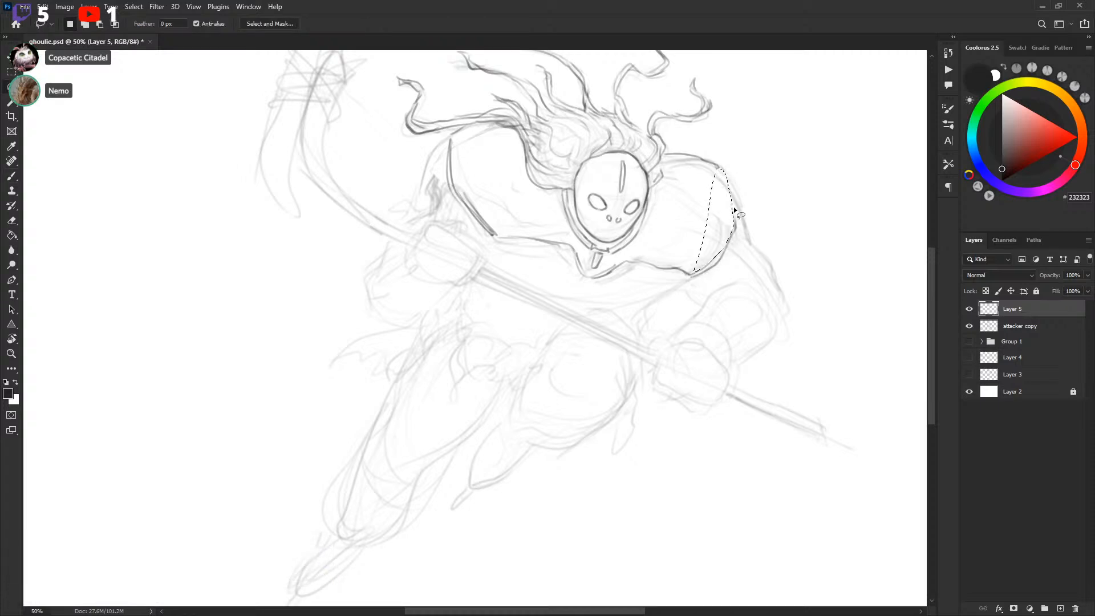
{"action": "key", "text": "b"}
{"action": "mouse_move", "coordinate": [721, 169]}
{"action": "left_mouse_down"}
{"action": "mouse_move", "coordinate": [734, 233]}
{"action": "mouse_move", "coordinate": [730, 224]}
{"action": "left_mouse_up"}
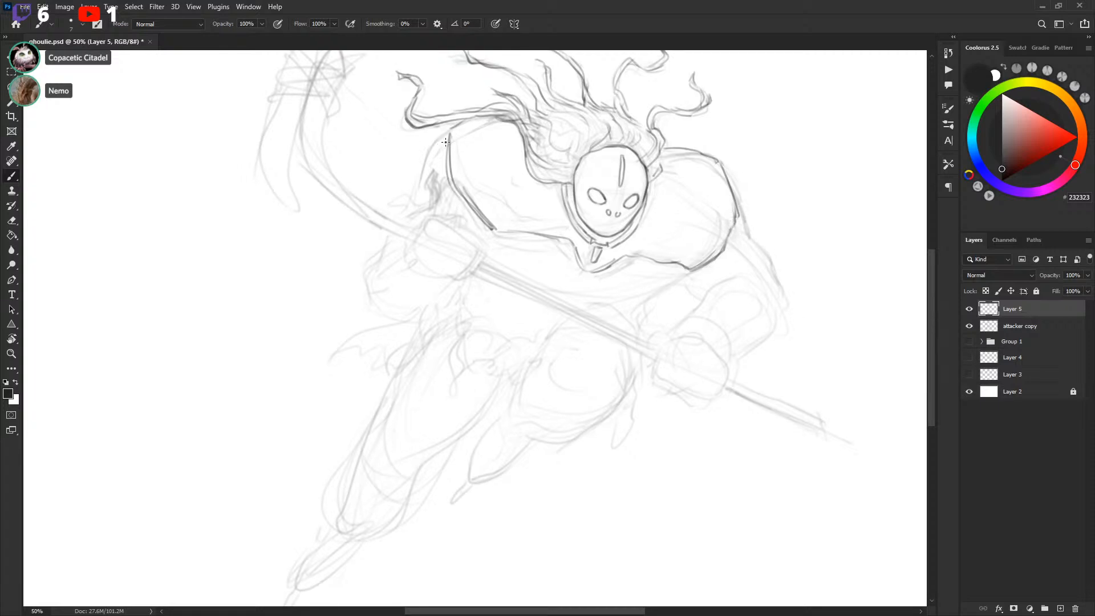
Refine the hair strands over the forehead and around the top of the mask
{"action": "mouse_move", "coordinate": [448, 133]}
{"action": "left_mouse_down"}
{"action": "mouse_move", "coordinate": [419, 186]}
{"action": "mouse_move", "coordinate": [449, 134]}
{"action": "left_mouse_up"}
{"action": "left_click_drag", "start_coordinate": [778, 230], "coordinate": [781, 221]}
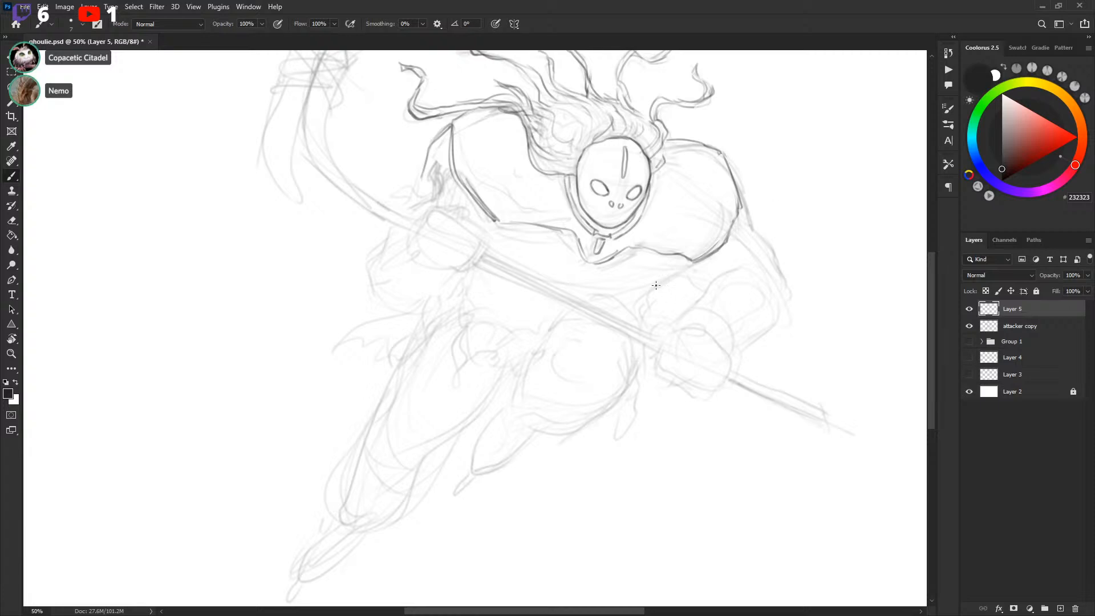
{"action": "left_click_drag", "start_coordinate": [583, 102], "coordinate": [580, 129]}
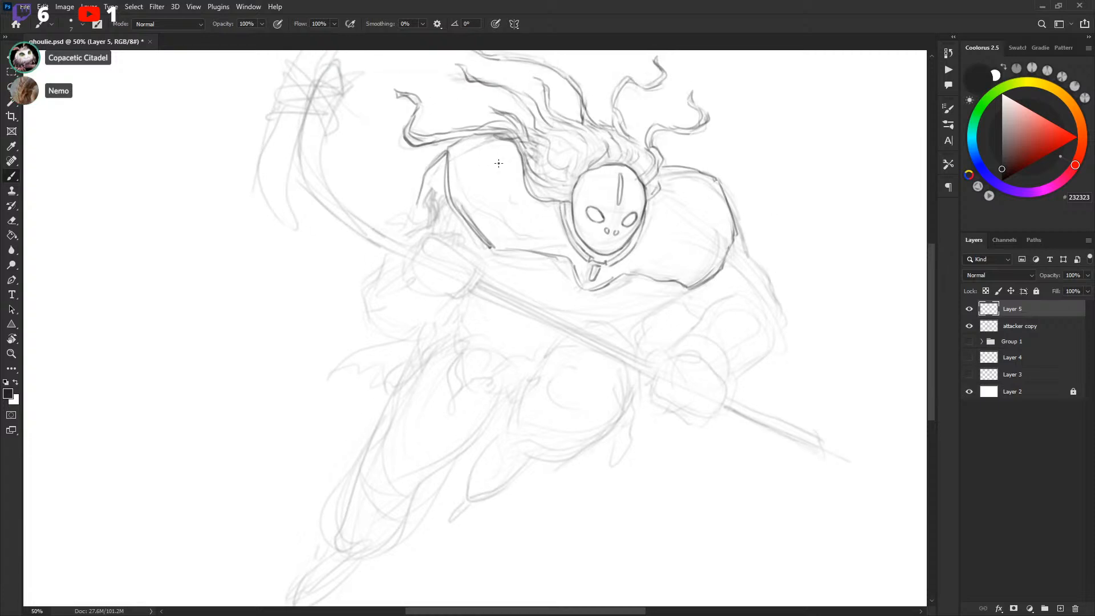
{"action": "mouse_move", "coordinate": [473, 91]}
{"action": "left_mouse_down"}
{"action": "mouse_move", "coordinate": [488, 111]}
{"action": "mouse_move", "coordinate": [525, 124]}
{"action": "mouse_move", "coordinate": [465, 84]}
{"action": "left_mouse_up"}
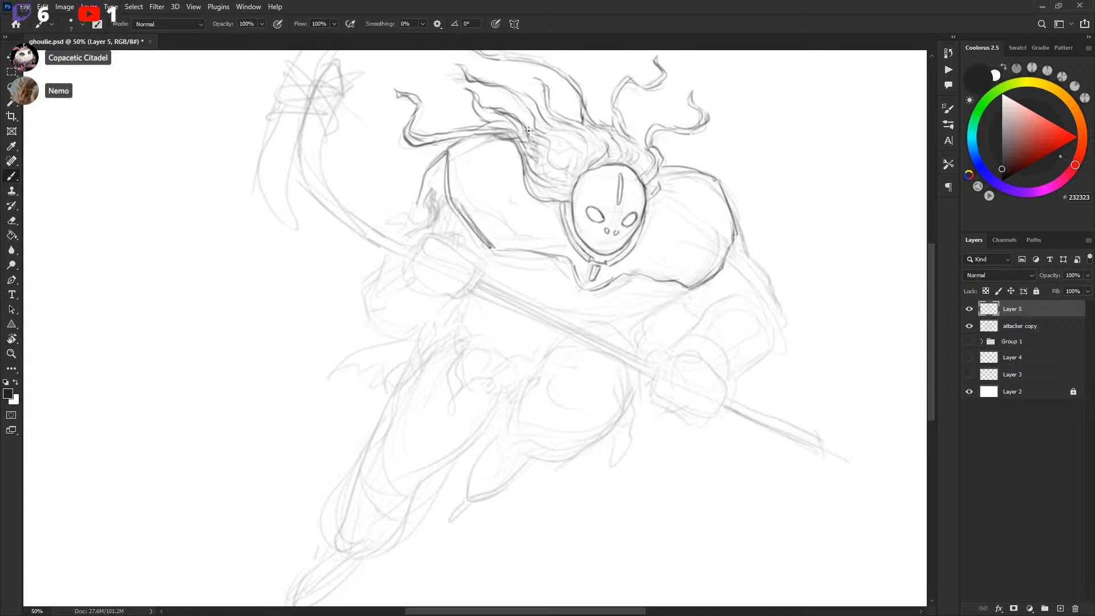
{"action": "mouse_move", "coordinate": [542, 133]}
{"action": "left_mouse_down"}
{"action": "mouse_move", "coordinate": [576, 156]}
{"action": "mouse_move", "coordinate": [565, 172]}
{"action": "mouse_move", "coordinate": [577, 153]}
{"action": "left_mouse_up"}
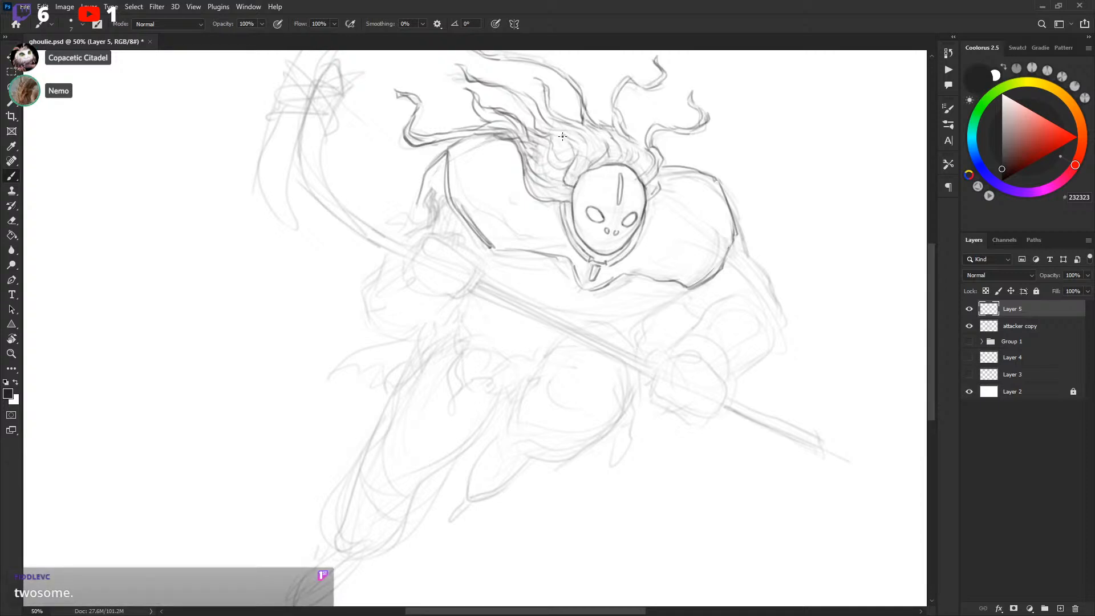
{"action": "left_click_drag", "start_coordinate": [562, 168], "coordinate": [560, 154]}
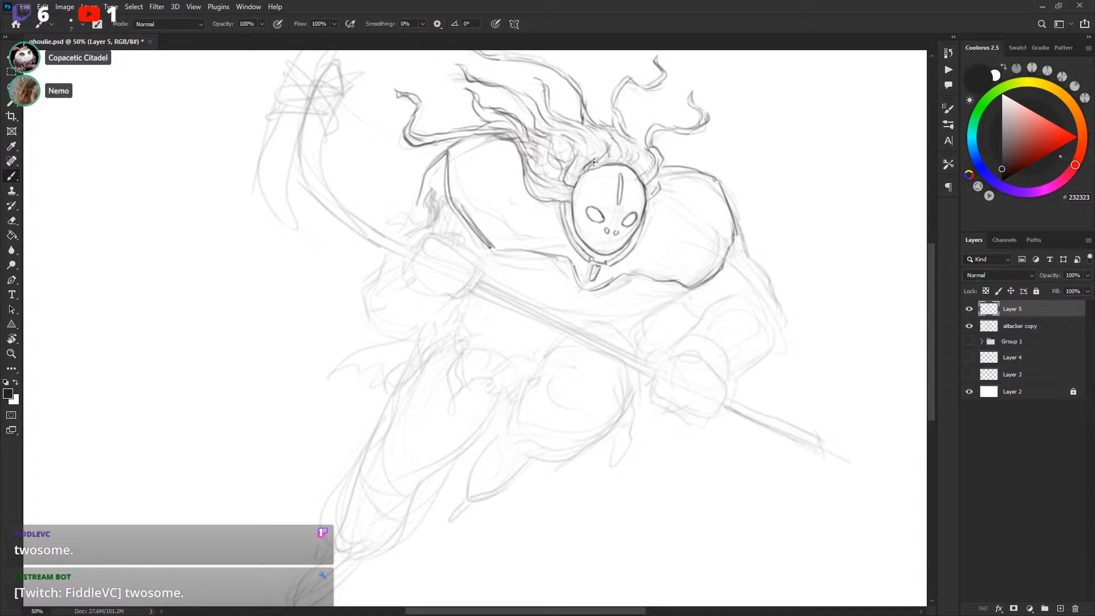
Touch up the right shoulder edge and sketch a clawed hand beside the attacker's chin
{"action": "left_click_drag", "start_coordinate": [711, 216], "coordinate": [726, 178]}
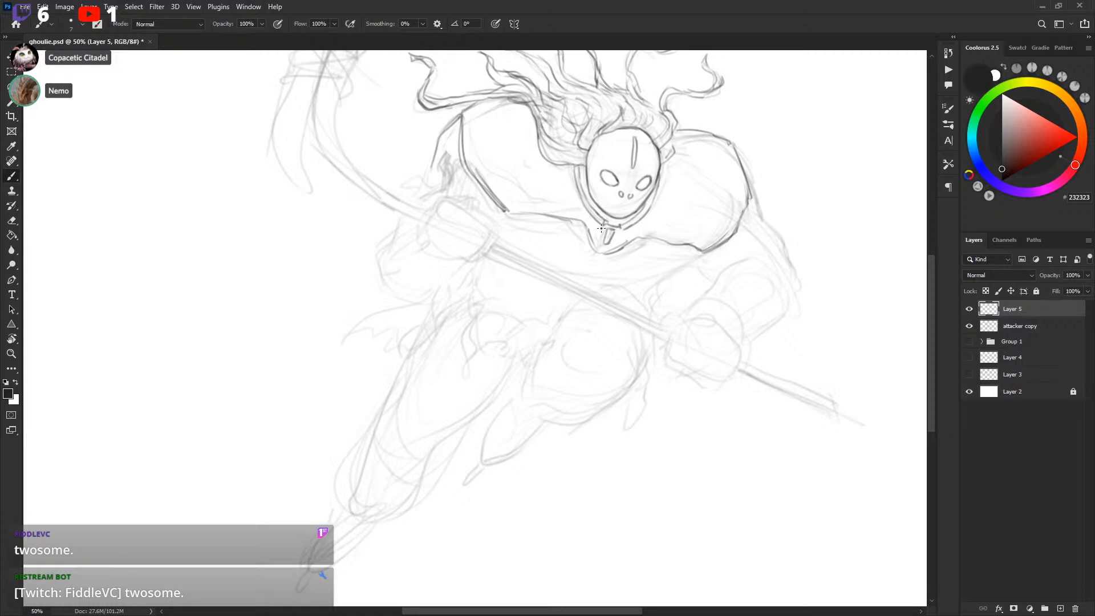
{"action": "scroll", "coordinate": [581, 205], "scroll_direction": "down", "scroll_amount": 2}
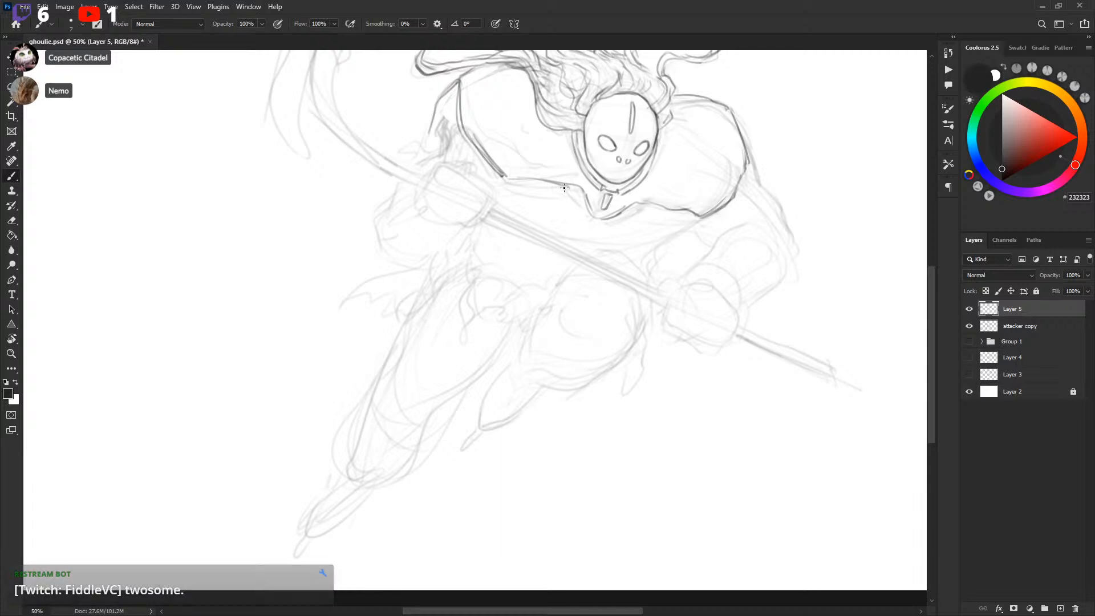
{"action": "mouse_move", "coordinate": [560, 178]}
{"action": "left_mouse_down"}
{"action": "mouse_move", "coordinate": [547, 188]}
{"action": "mouse_move", "coordinate": [564, 206]}
{"action": "mouse_move", "coordinate": [576, 183]}
{"action": "left_mouse_up"}
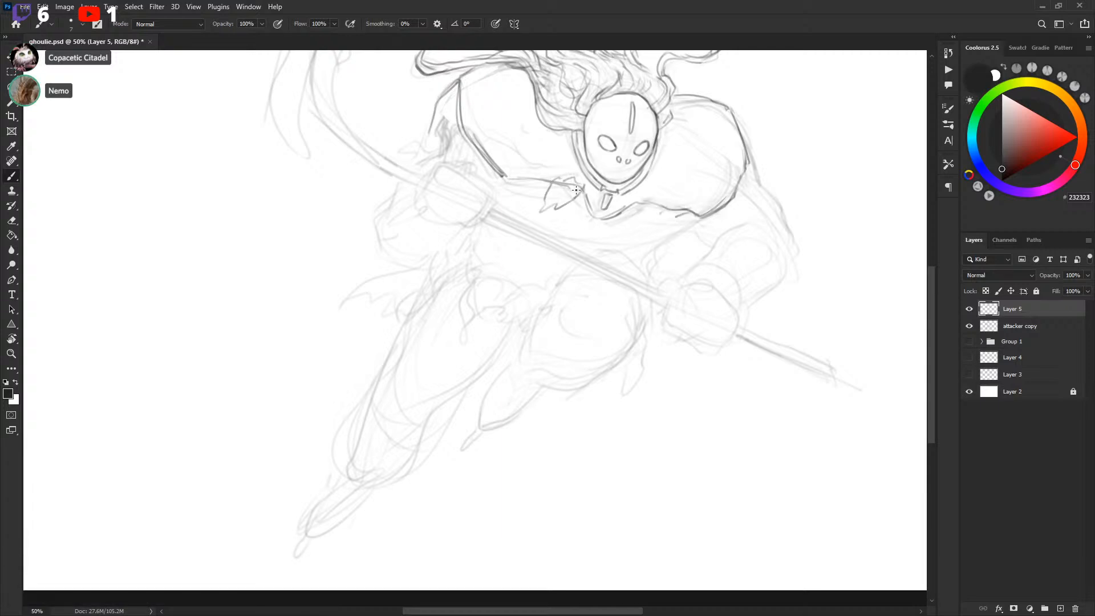
Sketch the right side of the attacker's chest below the mask, undoing two stray strokes
{"action": "scroll", "coordinate": [600, 255], "scroll_direction": "down", "scroll_amount": 1}
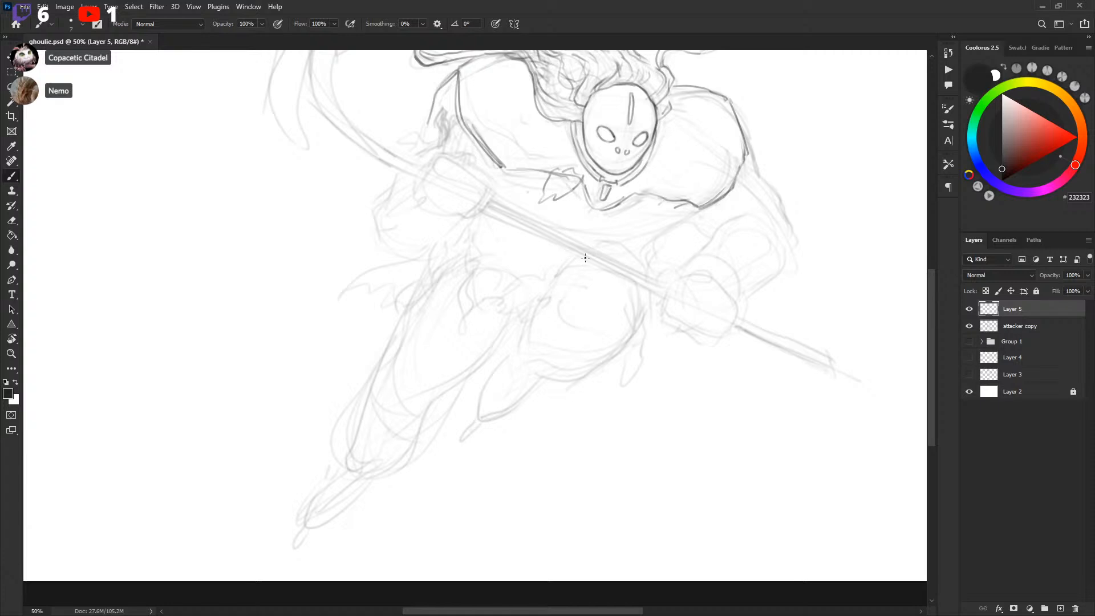
{"action": "scroll", "coordinate": [661, 200], "scroll_direction": "up", "scroll_amount": 2}
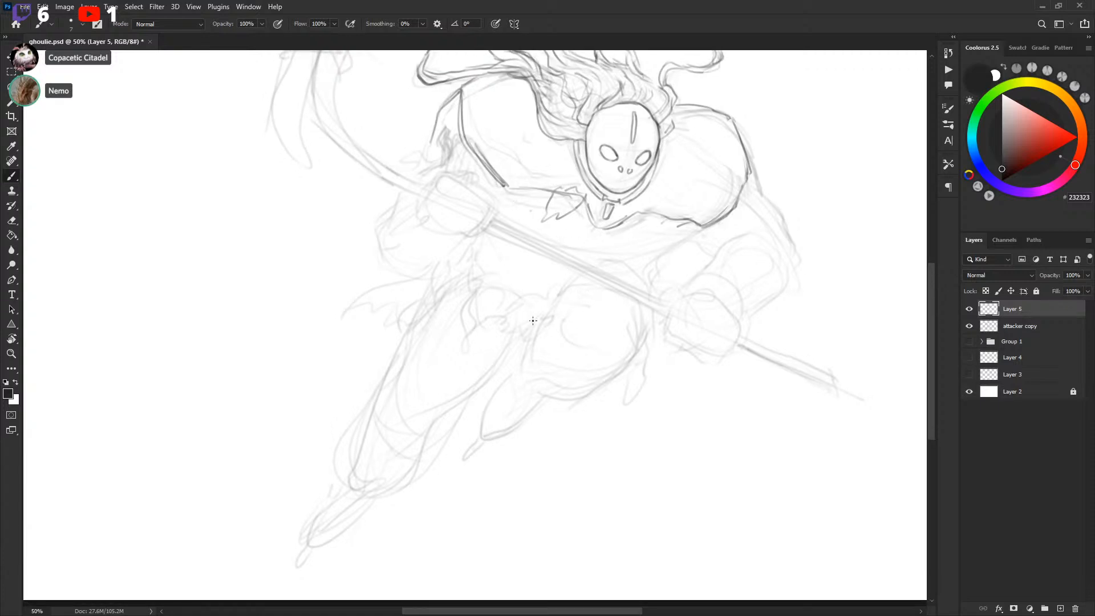
{"action": "scroll", "coordinate": [695, 283], "scroll_direction": "down", "scroll_amount": 1}
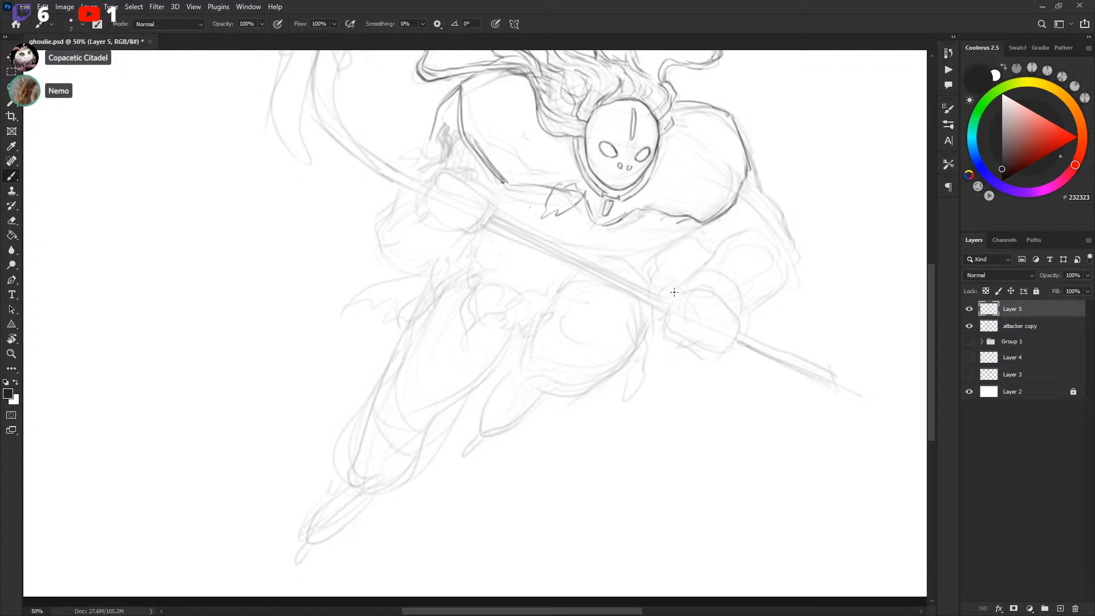
{"action": "scroll", "coordinate": [467, 335], "scroll_direction": "down", "scroll_amount": 1}
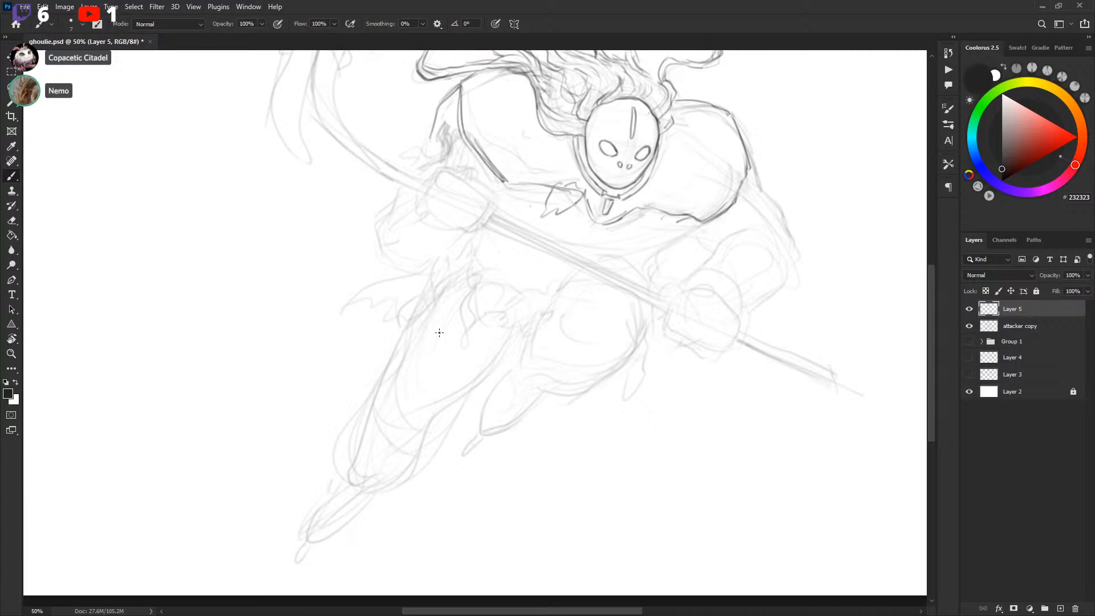
{"action": "scroll", "coordinate": [525, 226], "scroll_direction": "up", "scroll_amount": 1}
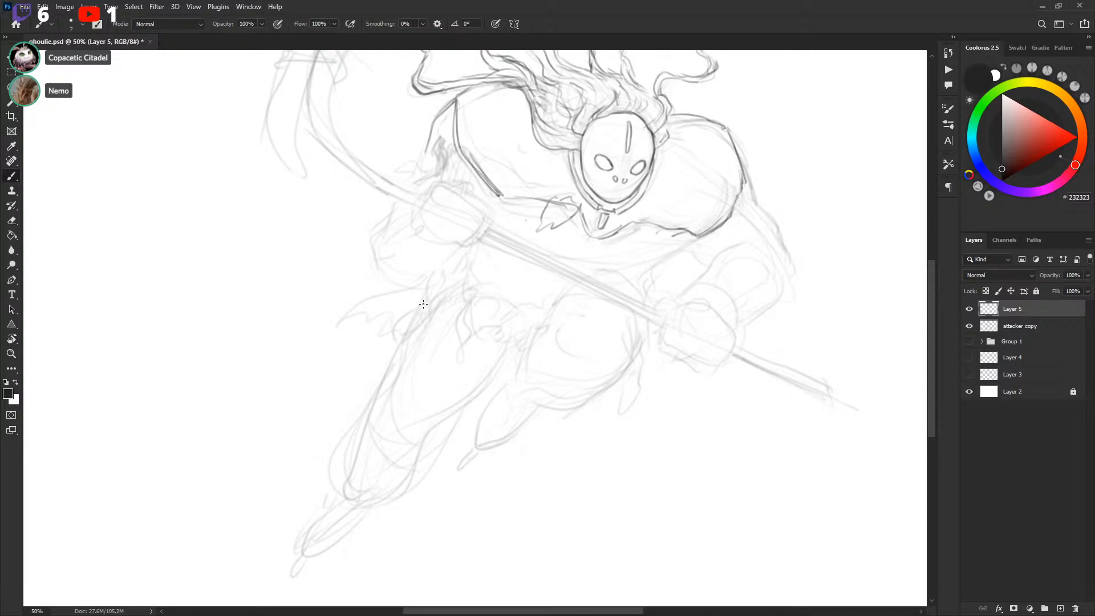
{"action": "left_click_drag", "start_coordinate": [671, 183], "coordinate": [670, 231]}
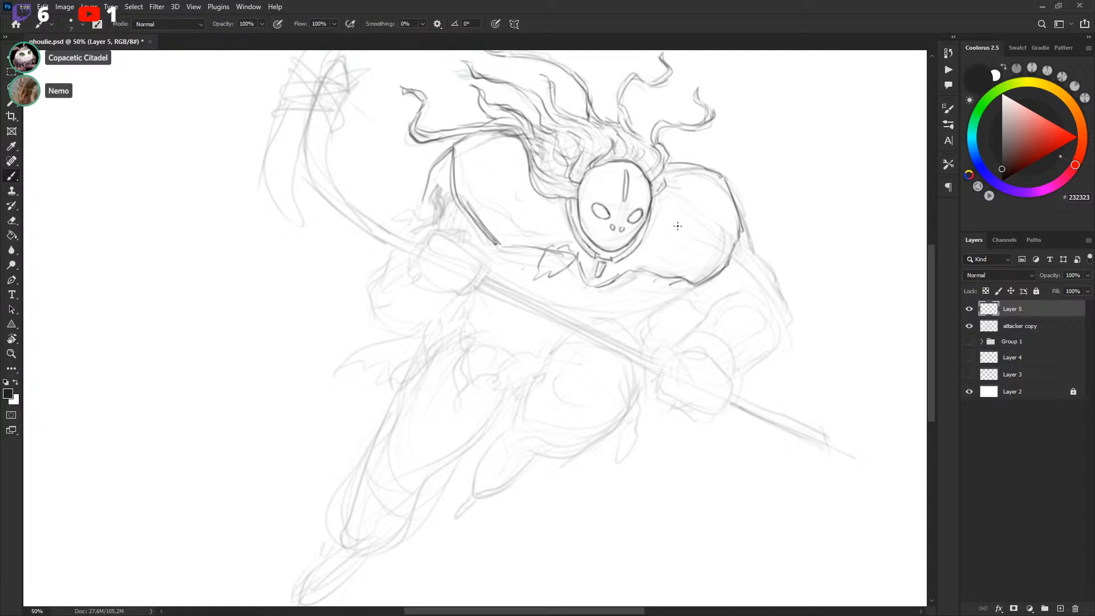
{"action": "left_click_drag", "start_coordinate": [574, 208], "coordinate": [521, 226]}
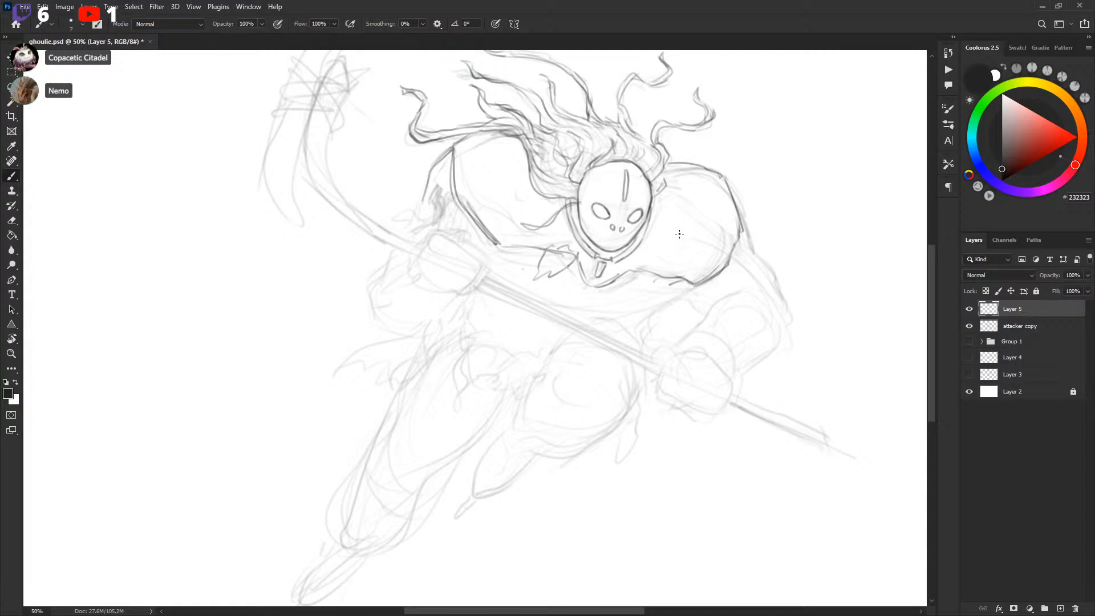
{"action": "left_click_drag", "start_coordinate": [652, 216], "coordinate": [668, 301]}
{"action": "key", "text": "ctrl+z"}
{"action": "key", "text": "ctrl+z"}
{"action": "left_click_drag", "start_coordinate": [649, 232], "coordinate": [691, 168]}
{"action": "left_click_drag", "start_coordinate": [658, 212], "coordinate": [621, 260]}
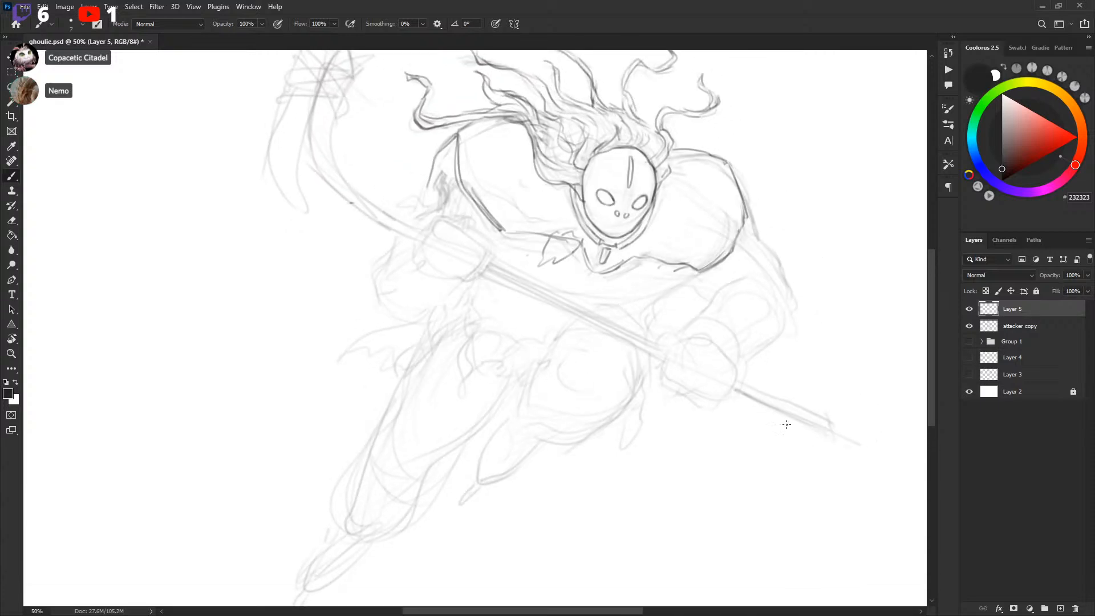
Draw a straight line along the hockey stick's shaft
{"action": "left_click", "coordinate": [353, 206], "text": "shift"}
{"action": "key", "text": "ctrl+z"}
{"action": "left_click", "coordinate": [833, 432], "text": "shift"}
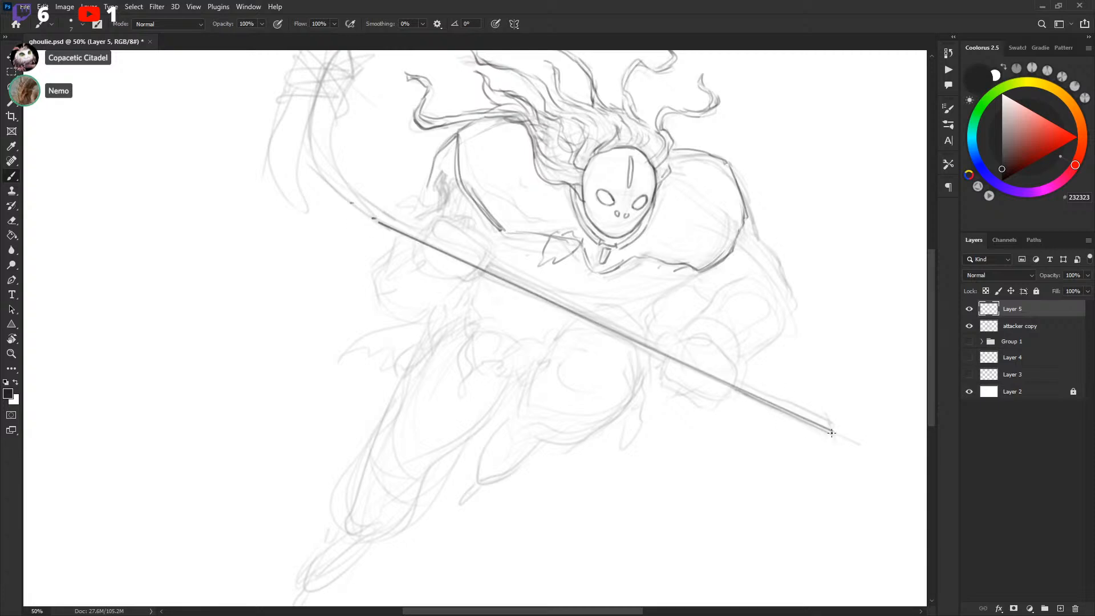
Erase the straight shaft line using a lasso selection and deselect
{"action": "key", "text": "l"}
{"action": "mouse_move", "coordinate": [354, 215]}
{"action": "left_mouse_down"}
{"action": "mouse_move", "coordinate": [612, 383]}
{"action": "mouse_move", "coordinate": [824, 427]}
{"action": "mouse_move", "coordinate": [851, 416]}
{"action": "left_mouse_up"}
{"action": "mouse_move", "coordinate": [466, 245]}
{"action": "left_mouse_down"}
{"action": "mouse_move", "coordinate": [381, 207]}
{"action": "mouse_move", "coordinate": [867, 456]}
{"action": "mouse_move", "coordinate": [708, 313]}
{"action": "left_mouse_up"}
{"action": "key", "text": "Delete"}
{"action": "key", "text": "ctrl+d"}
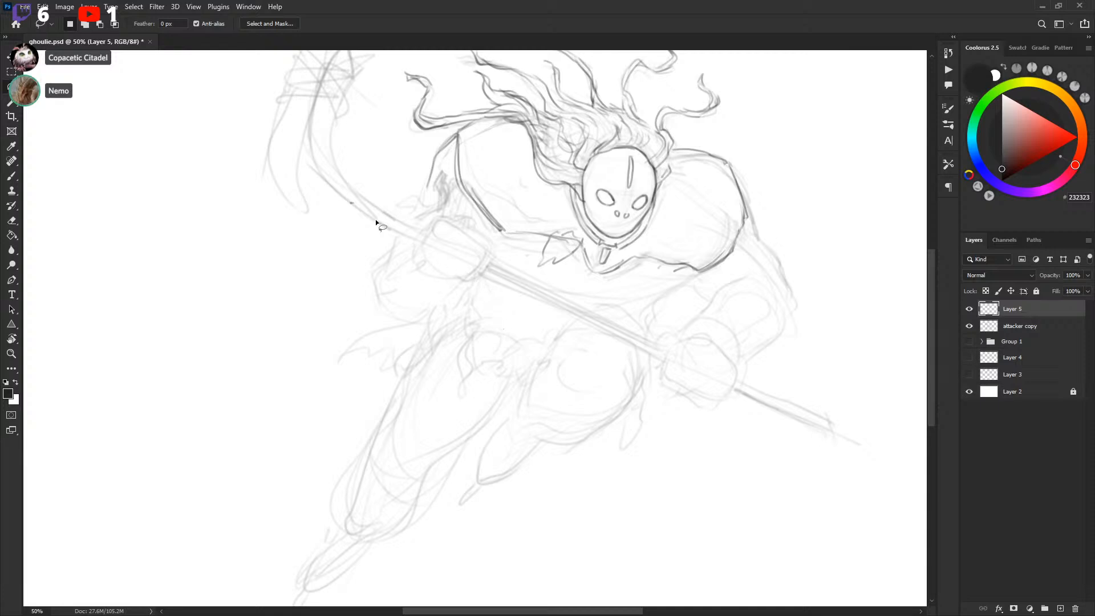
Redraw a straight line along the hockey stick's shaft, undoing a first freehand attempt
{"action": "key", "text": "b"}
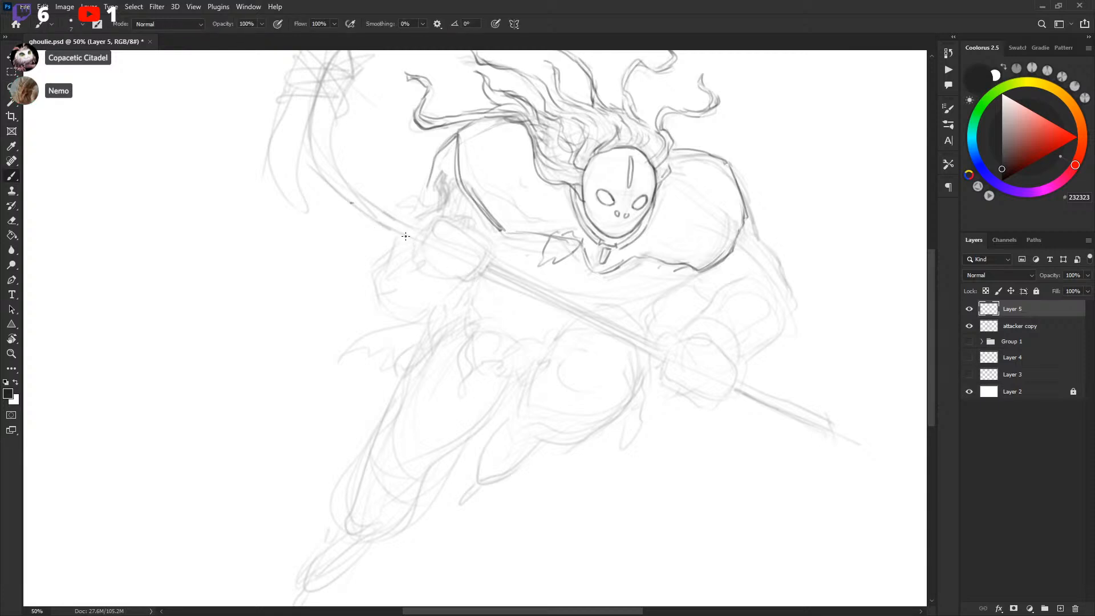
{"action": "left_click_drag", "start_coordinate": [378, 226], "coordinate": [546, 302]}
{"action": "key", "text": "ctrl+z"}
{"action": "left_click", "coordinate": [390, 228], "text": "shift"}
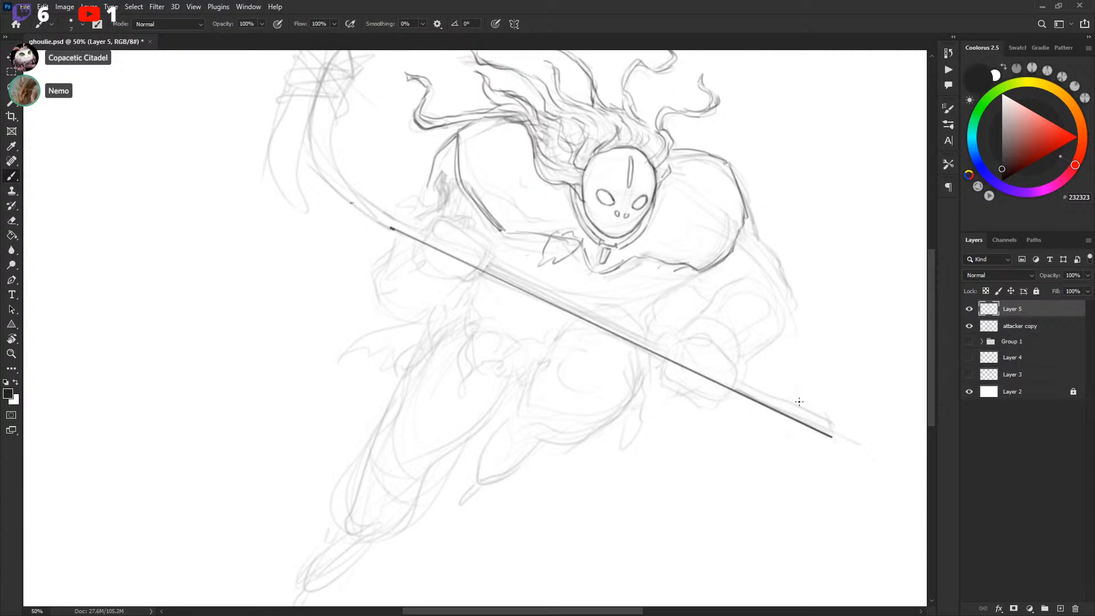
Duplicate the shaft line, offset it slightly to form the shaft's second edge, and merge it down
{"action": "key", "text": "l"}
{"action": "mouse_move", "coordinate": [393, 210]}
{"action": "left_mouse_down"}
{"action": "mouse_move", "coordinate": [762, 504]}
{"action": "mouse_move", "coordinate": [791, 368]}
{"action": "mouse_move", "coordinate": [782, 360]}
{"action": "left_mouse_up"}
{"action": "key", "text": "ctrl+j"}
{"action": "key", "text": "v"}
{"action": "left_click_drag", "start_coordinate": [820, 419], "coordinate": [816, 411]}
{"action": "key", "text": "ctrl+e"}
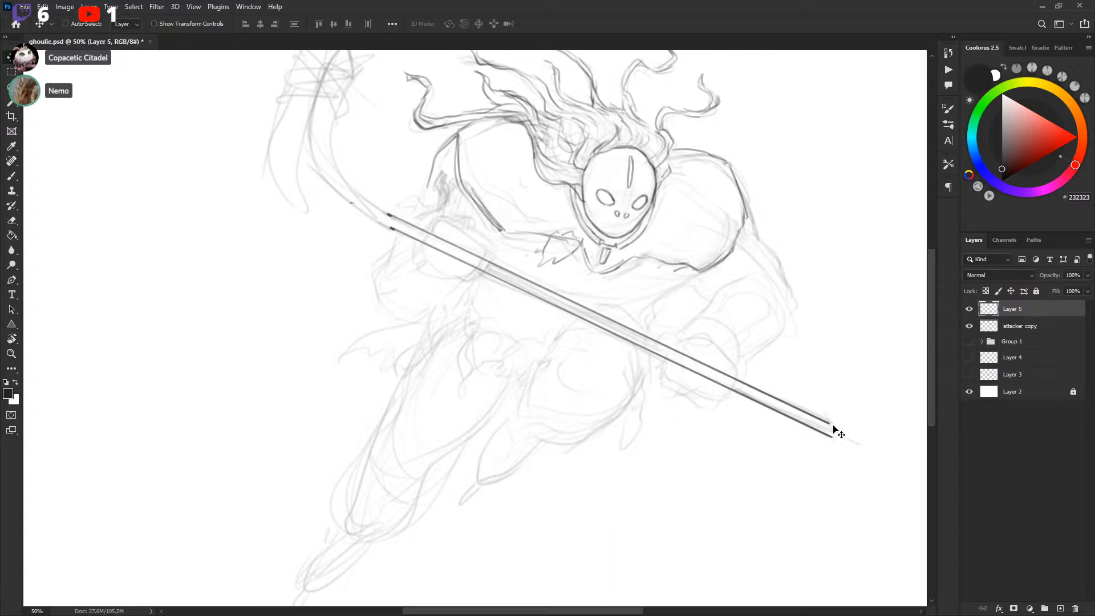
Cap the lower end of the stick's double-edged shaft with short brush strokes
{"action": "key", "text": "b"}
{"action": "left_click_drag", "start_coordinate": [764, 383], "coordinate": [673, 341]}
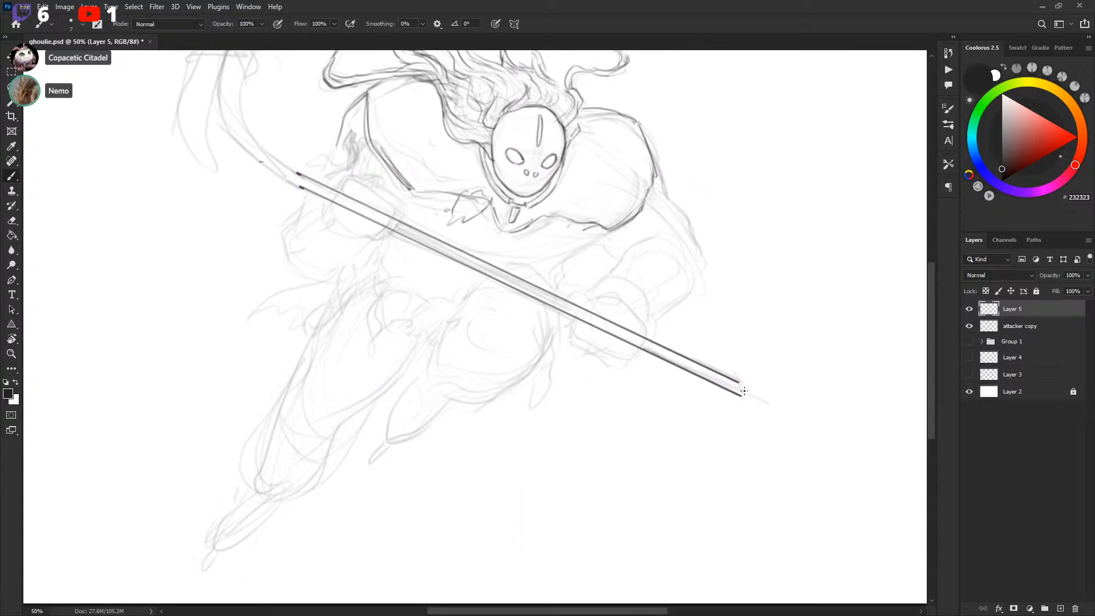
{"action": "left_click_drag", "start_coordinate": [738, 383], "coordinate": [785, 418]}
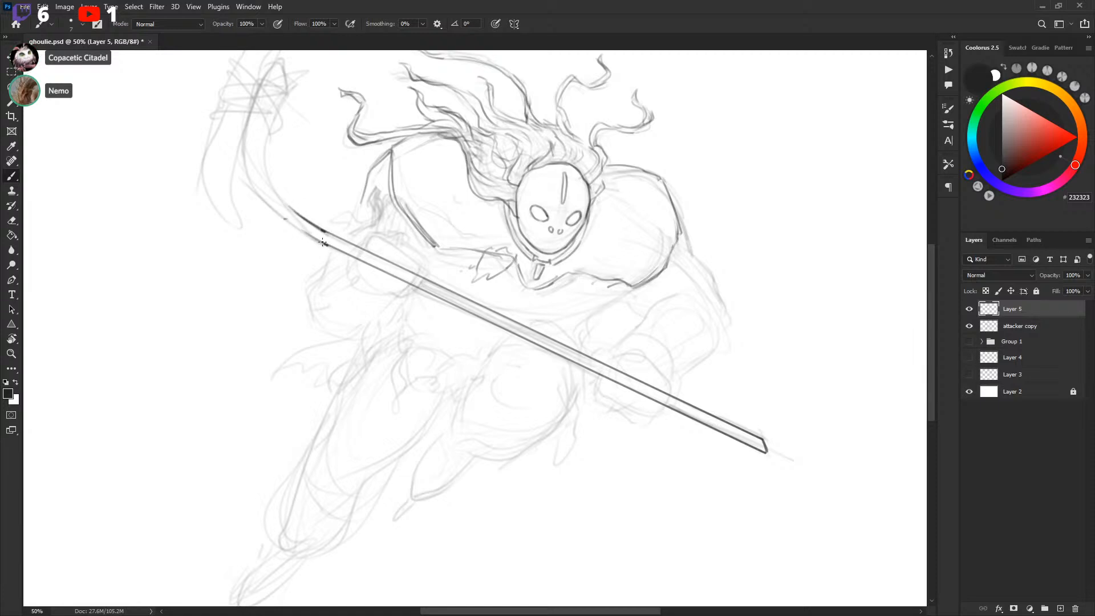
Draw the curved upper section of the stick rising toward the top left, with its second edge
{"action": "mouse_move", "coordinate": [325, 244]}
{"action": "left_mouse_down"}
{"action": "mouse_move", "coordinate": [270, 206]}
{"action": "mouse_move", "coordinate": [292, 225]}
{"action": "mouse_move", "coordinate": [245, 167]}
{"action": "mouse_move", "coordinate": [251, 186]}
{"action": "mouse_move", "coordinate": [244, 155]}
{"action": "left_mouse_up"}
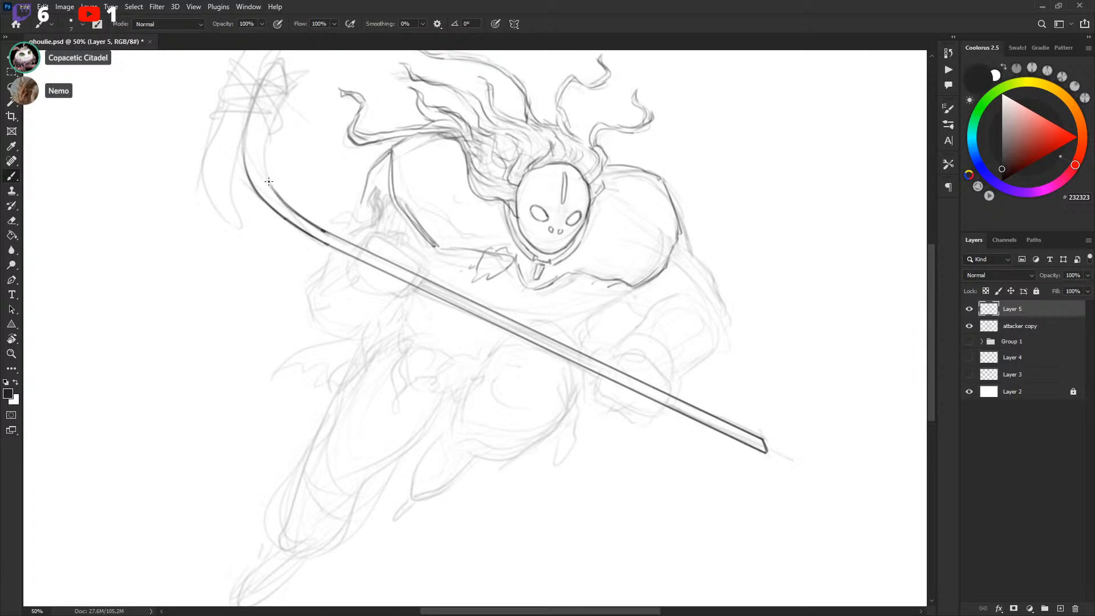
{"action": "key", "text": "x"}
{"action": "key", "text": "x"}
{"action": "left_click_drag", "start_coordinate": [282, 200], "coordinate": [325, 232]}
{"action": "key", "text": "x"}
{"action": "key", "text": "x"}
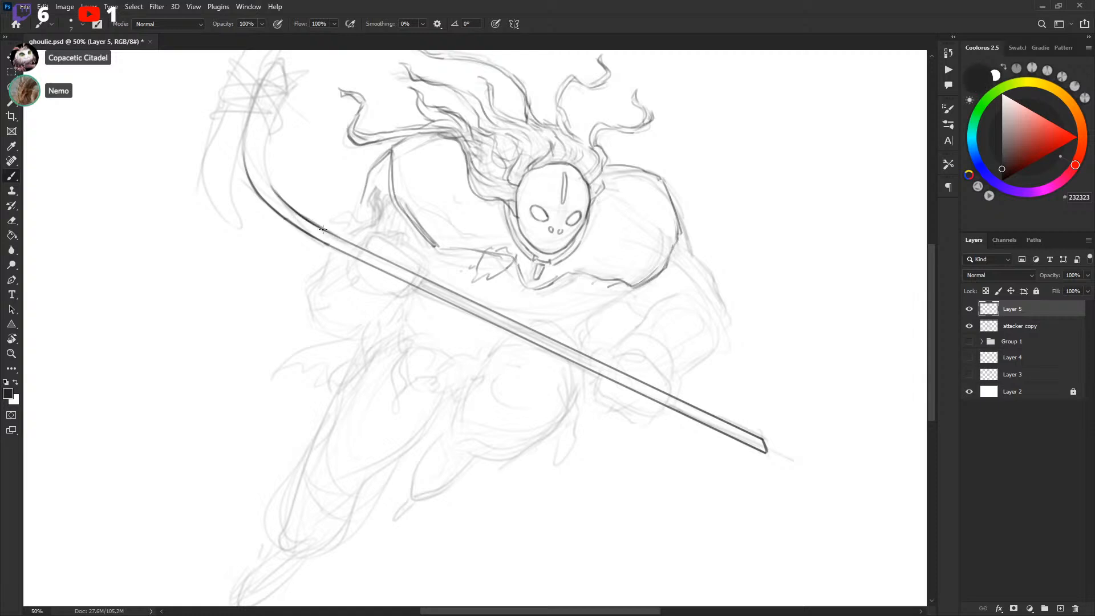
Refine the stick's curve and shaft edges with several brush strokes
{"action": "left_click_drag", "start_coordinate": [431, 261], "coordinate": [500, 333]}
{"action": "left_click_drag", "start_coordinate": [338, 255], "coordinate": [340, 194]}
{"action": "mouse_move", "coordinate": [315, 231]}
{"action": "left_mouse_down"}
{"action": "mouse_move", "coordinate": [318, 174]}
{"action": "mouse_move", "coordinate": [339, 129]}
{"action": "left_mouse_up"}
{"action": "mouse_move", "coordinate": [334, 222]}
{"action": "left_mouse_down"}
{"action": "mouse_move", "coordinate": [353, 169]}
{"action": "mouse_move", "coordinate": [347, 129]}
{"action": "mouse_move", "coordinate": [355, 165]}
{"action": "left_mouse_up"}
{"action": "left_click_drag", "start_coordinate": [746, 393], "coordinate": [660, 322]}
{"action": "left_click_drag", "start_coordinate": [602, 267], "coordinate": [625, 278]}
{"action": "left_click_drag", "start_coordinate": [578, 376], "coordinate": [598, 358]}
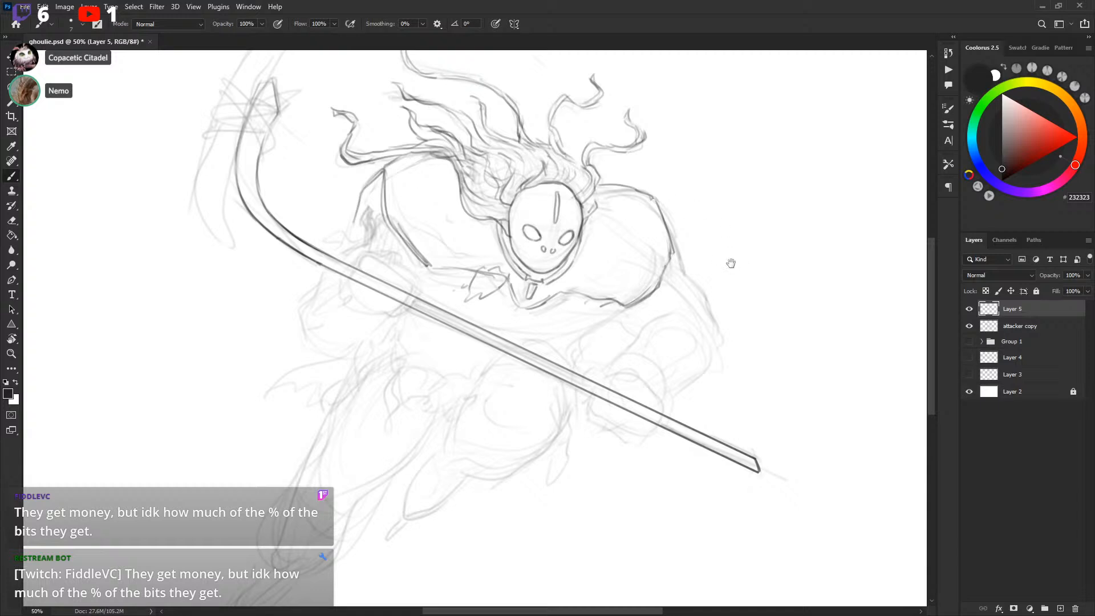
Sketch the outline of the attacker's right shoulder and arm
{"action": "left_click_drag", "start_coordinate": [731, 262], "coordinate": [733, 260]}
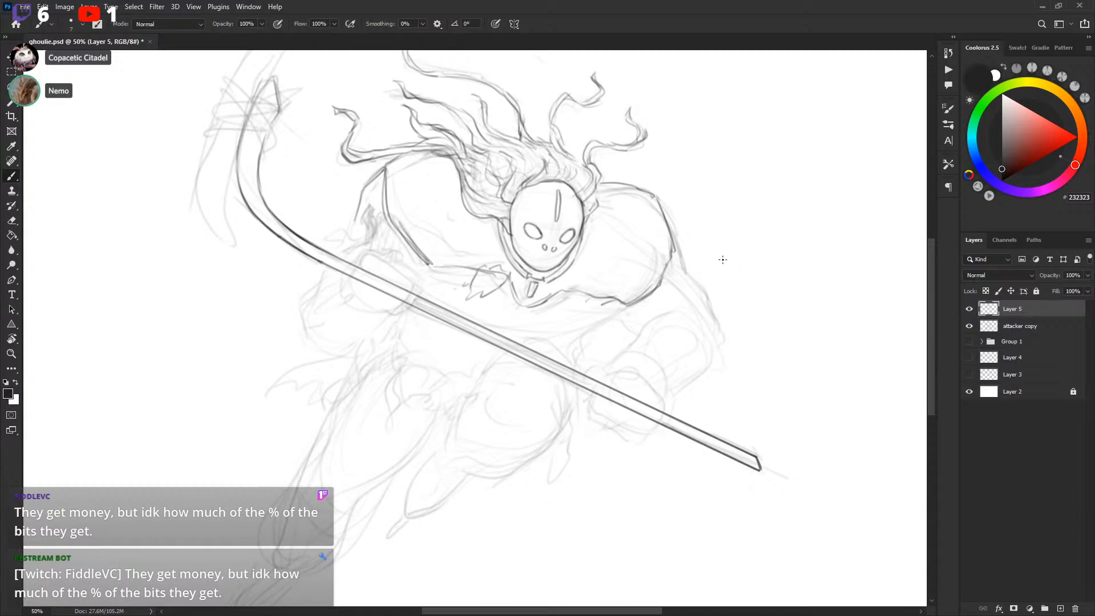
{"action": "scroll", "coordinate": [722, 259], "scroll_direction": "down", "scroll_amount": 2}
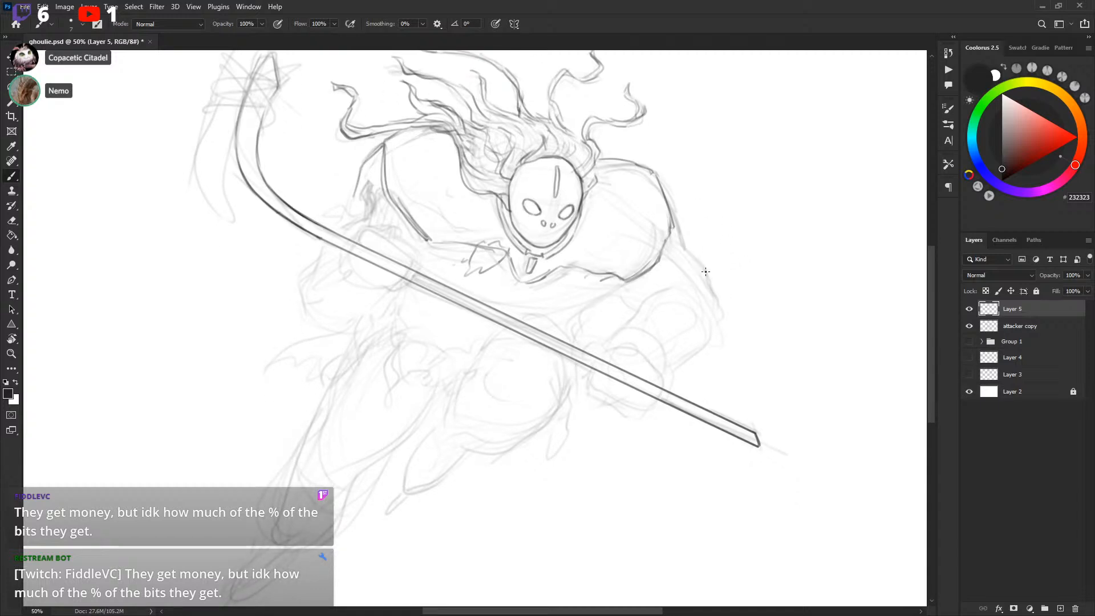
{"action": "left_click_drag", "start_coordinate": [710, 225], "coordinate": [715, 229]}
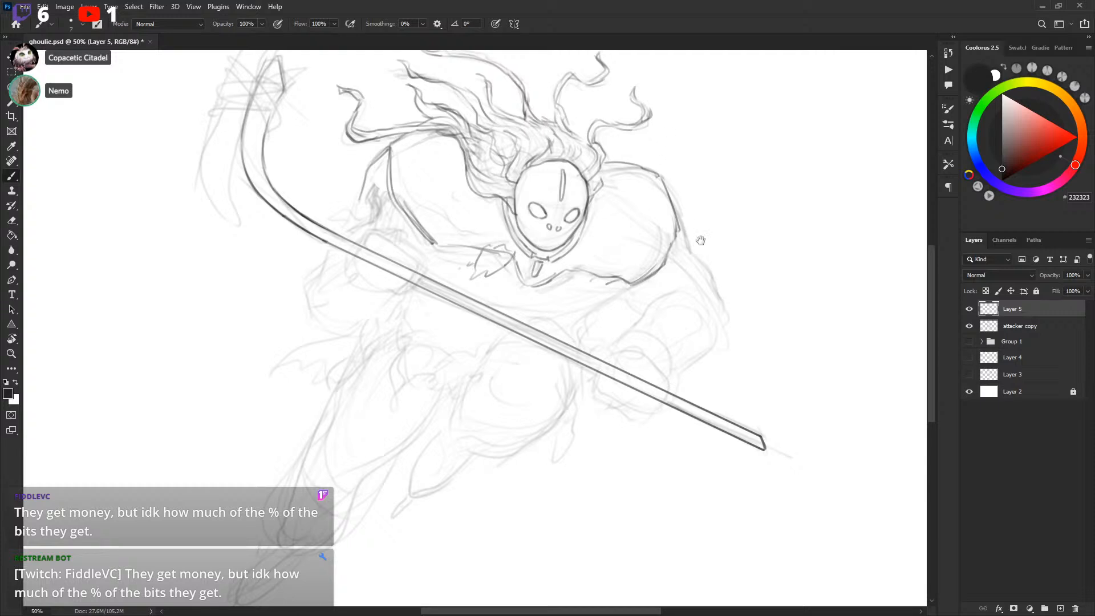
{"action": "left_click_drag", "start_coordinate": [698, 247], "coordinate": [713, 225]}
{"action": "left_click_drag", "start_coordinate": [704, 296], "coordinate": [719, 257]}
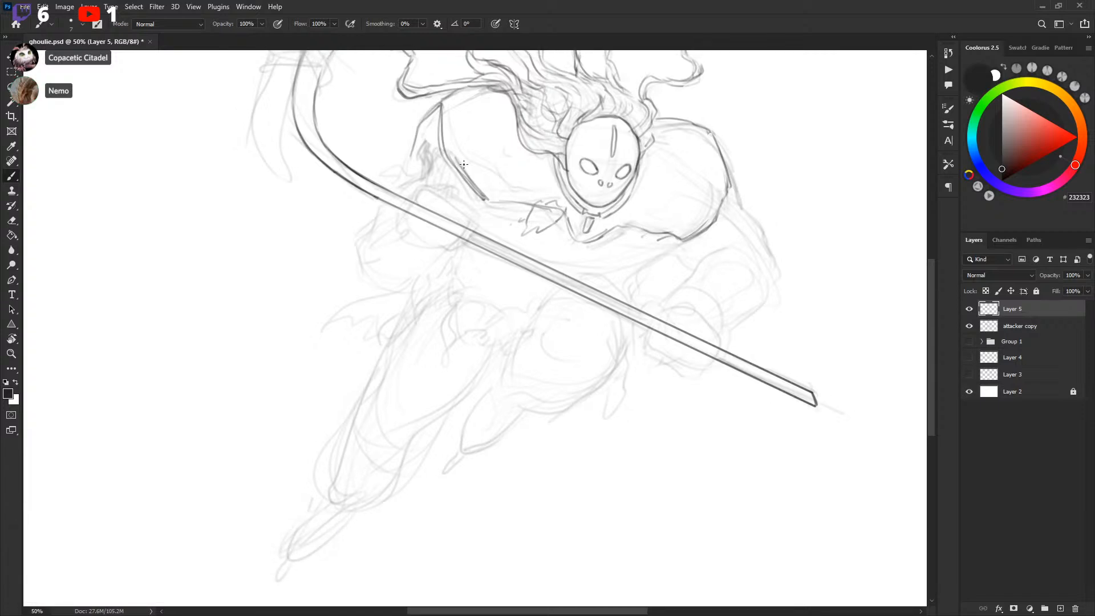
Paint out stray lines on the attacker's upper chest in white and redraw the clawed hand beside the chin
{"action": "key", "text": "x"}
{"action": "mouse_move", "coordinate": [456, 160]}
{"action": "left_mouse_down"}
{"action": "mouse_move", "coordinate": [480, 195]}
{"action": "mouse_move", "coordinate": [525, 216]}
{"action": "mouse_move", "coordinate": [510, 215]}
{"action": "mouse_move", "coordinate": [593, 230]}
{"action": "left_mouse_up"}
{"action": "key", "text": "x"}
{"action": "key", "text": "x"}
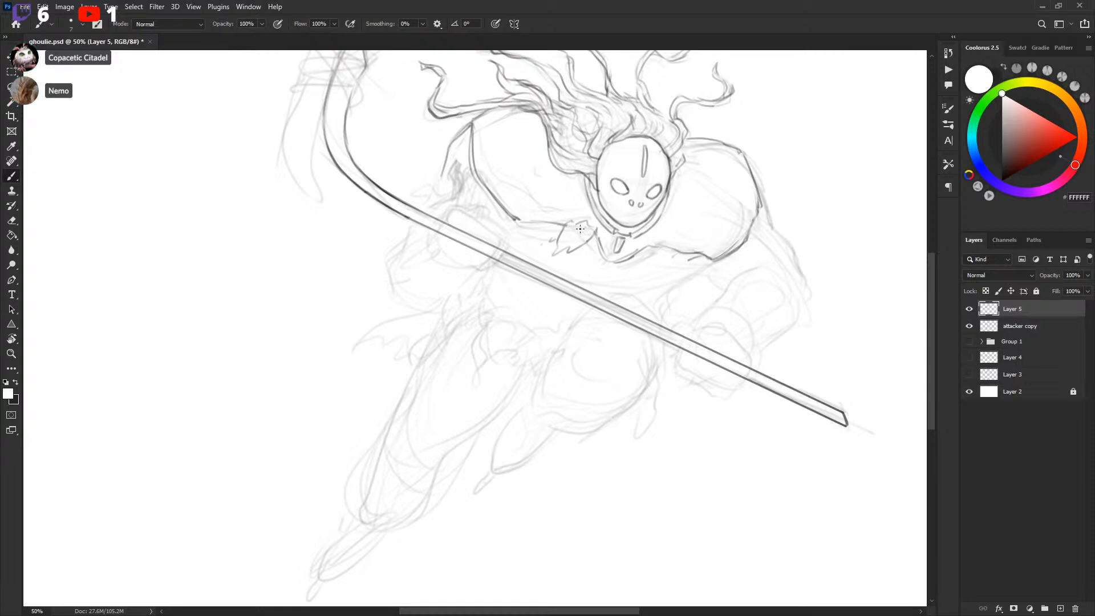
{"action": "key", "text": "x"}
{"action": "left_click_drag", "start_coordinate": [580, 217], "coordinate": [541, 179]}
{"action": "left_click_drag", "start_coordinate": [579, 210], "coordinate": [582, 247]}
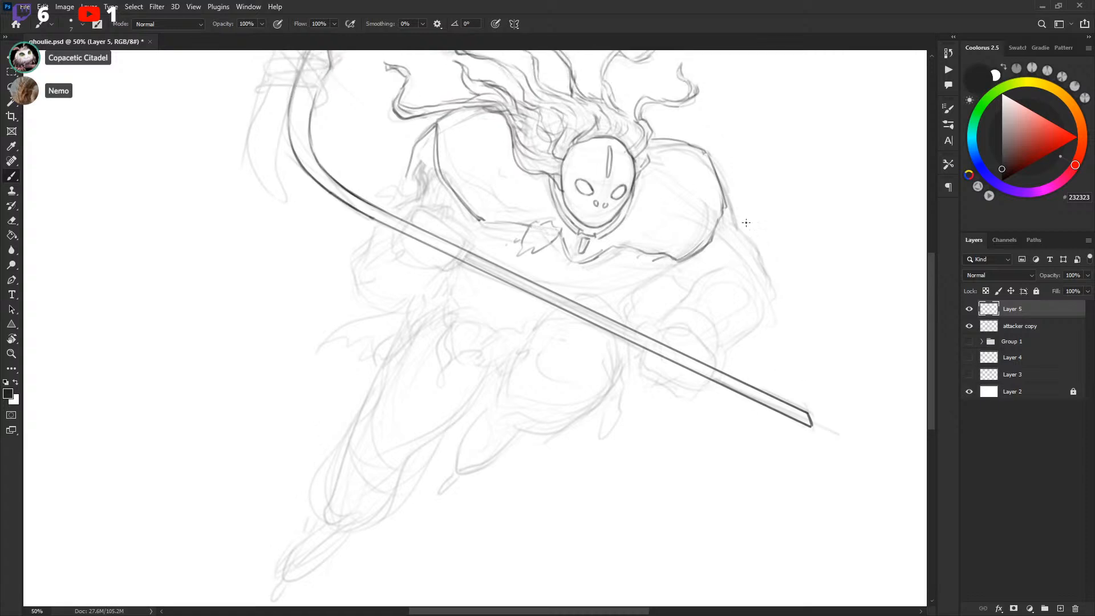
Toggle the attacker copy sketch layer to compare, and add a stroke along the attacker's right side
{"action": "left_click", "coordinate": [969, 325]}
{"action": "left_click", "coordinate": [970, 326]}
{"action": "left_click", "coordinate": [970, 327]}
{"action": "left_click", "coordinate": [970, 326]}
{"action": "left_click", "coordinate": [969, 327]}
{"action": "left_click", "coordinate": [970, 326]}
{"action": "left_click_drag", "start_coordinate": [753, 330], "coordinate": [751, 357]}
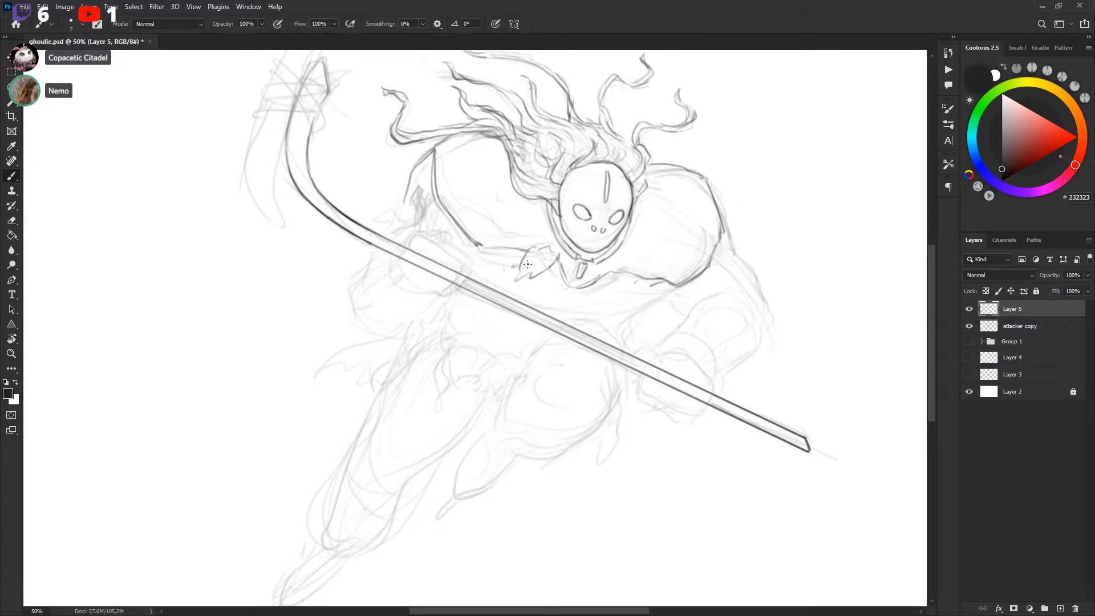
Add short strokes along the attacker's right side and lower torso, then save the document
{"action": "key", "text": "x"}
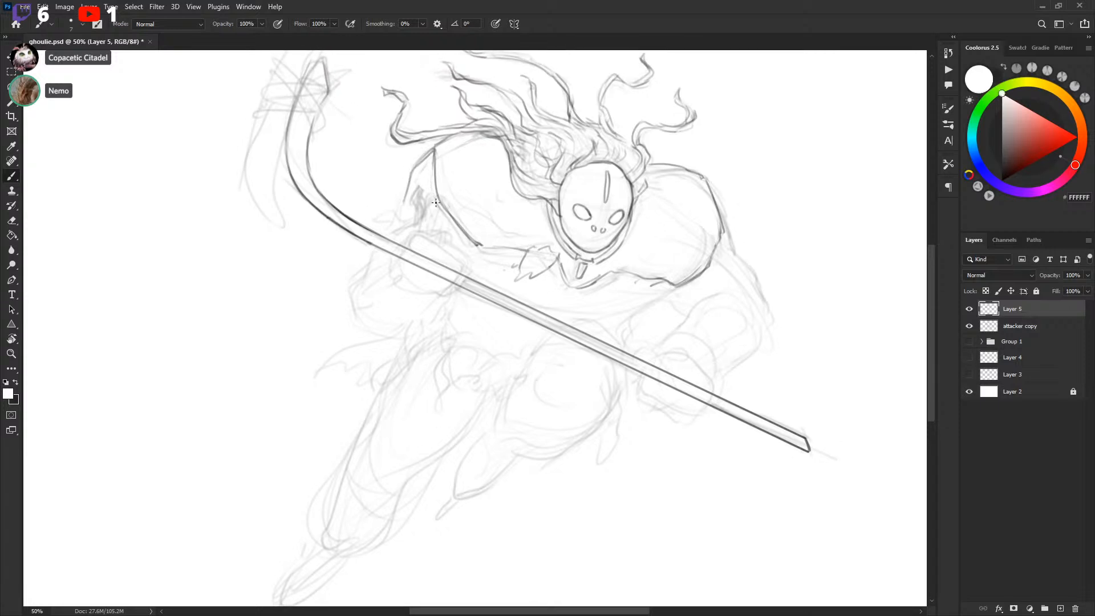
{"action": "left_click", "coordinate": [969, 326]}
{"action": "left_click", "coordinate": [969, 326]}
{"action": "key", "text": "x"}
{"action": "left_click_drag", "start_coordinate": [783, 357], "coordinate": [777, 385]}
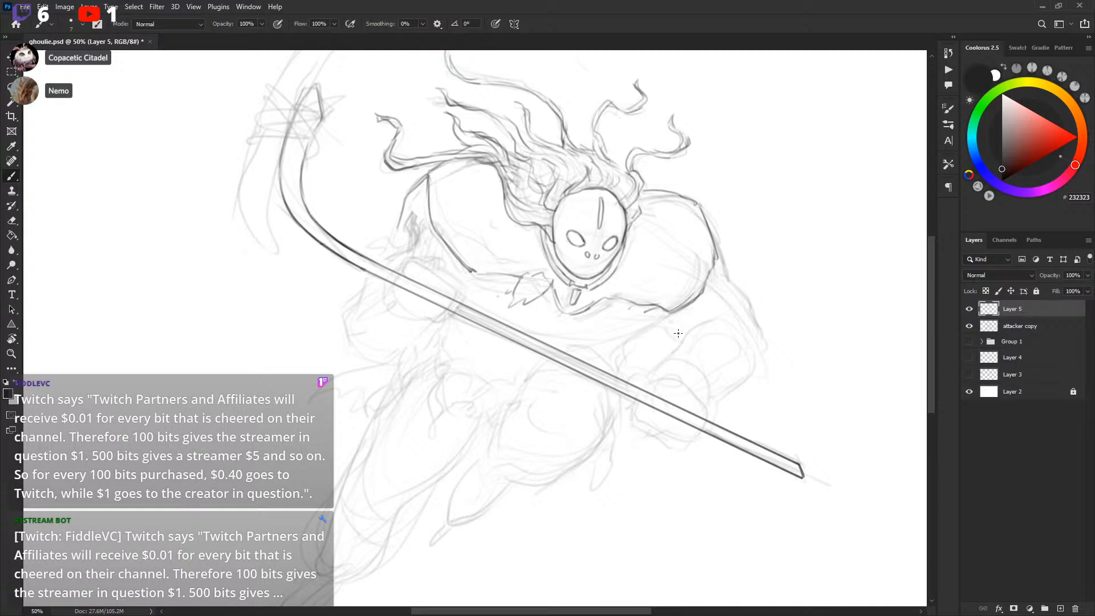
{"action": "left_click_drag", "start_coordinate": [686, 323], "coordinate": [682, 337]}
{"action": "key", "text": "ctrl+s"}
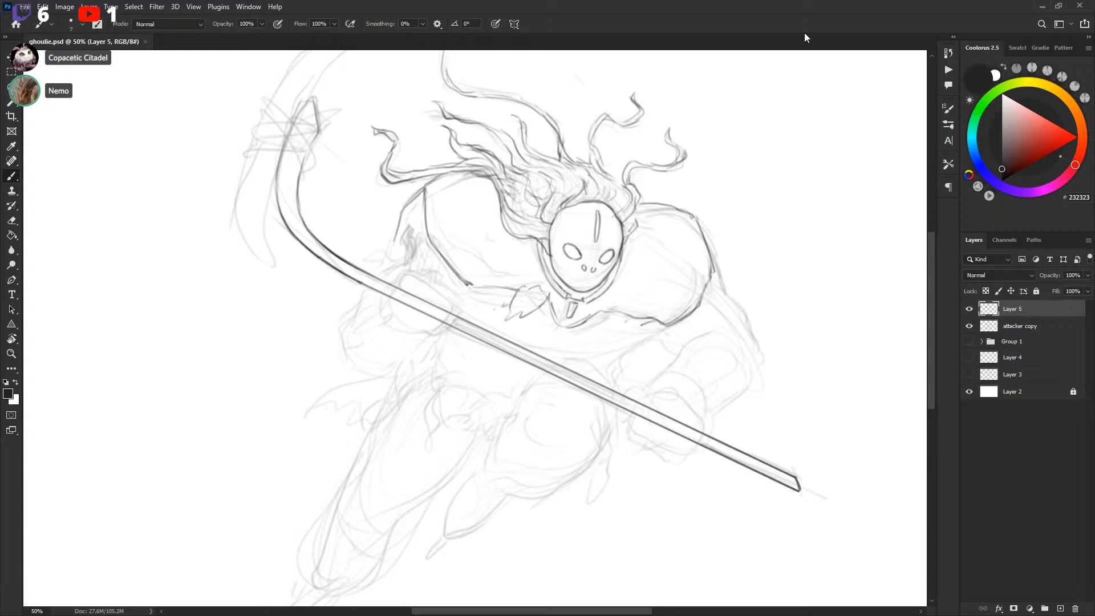
{"action": "key", "text": "ctrl+minus"}
{"action": "left_click_drag", "start_coordinate": [741, 262], "coordinate": [735, 275]}
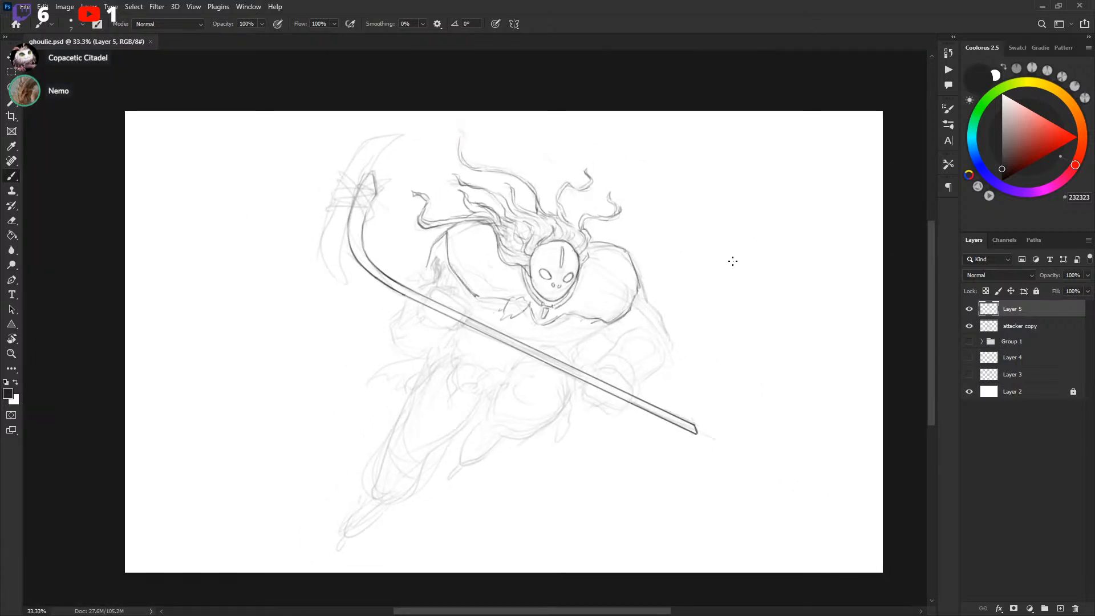